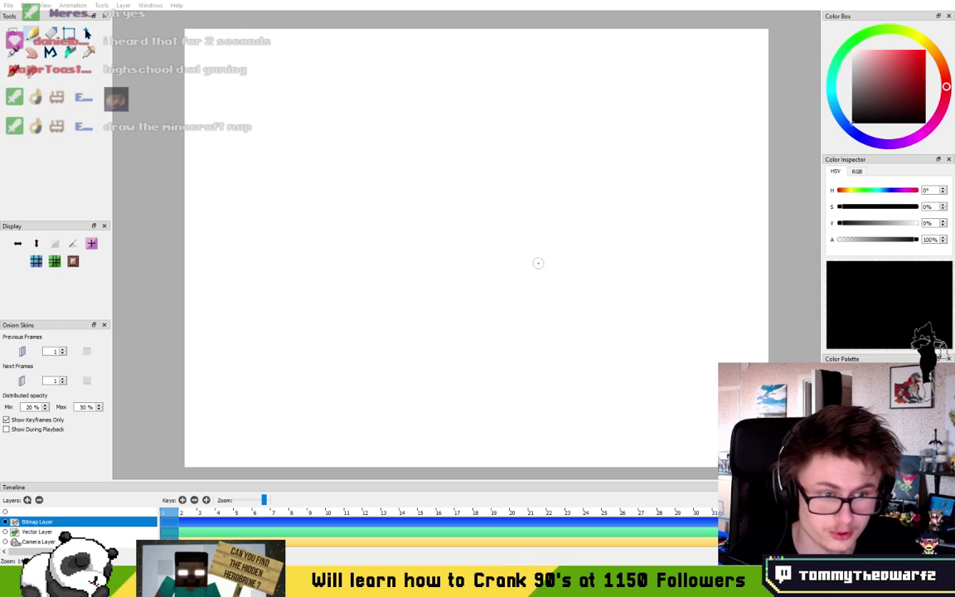
- Draw a windmill on the blank canvas with tower walls, peaked top, four blades, round hub, and arched door on a doorstep
mouse_move(542, 335)
left_mouse_down()
mouse_move(538, 234)
mouse_move(592, 191)
mouse_move(613, 209)
mouse_move(613, 336)
left_mouse_up()
mouse_move(572, 239)
left_mouse_down()
mouse_move(514, 141)
mouse_move(499, 177)
mouse_move(576, 234)
mouse_move(648, 174)
mouse_move(593, 238)
mouse_move(637, 271)
mouse_move(577, 249)
mouse_move(524, 270)
mouse_move(571, 257)
left_mouse_up()
mouse_move(568, 339)
left_mouse_down()
mouse_move(585, 336)
mouse_move(574, 339)
left_mouse_up()
mouse_move(569, 339)
left_mouse_down()
mouse_move(590, 337)
mouse_move(587, 352)
mouse_move(597, 342)
left_mouse_up()
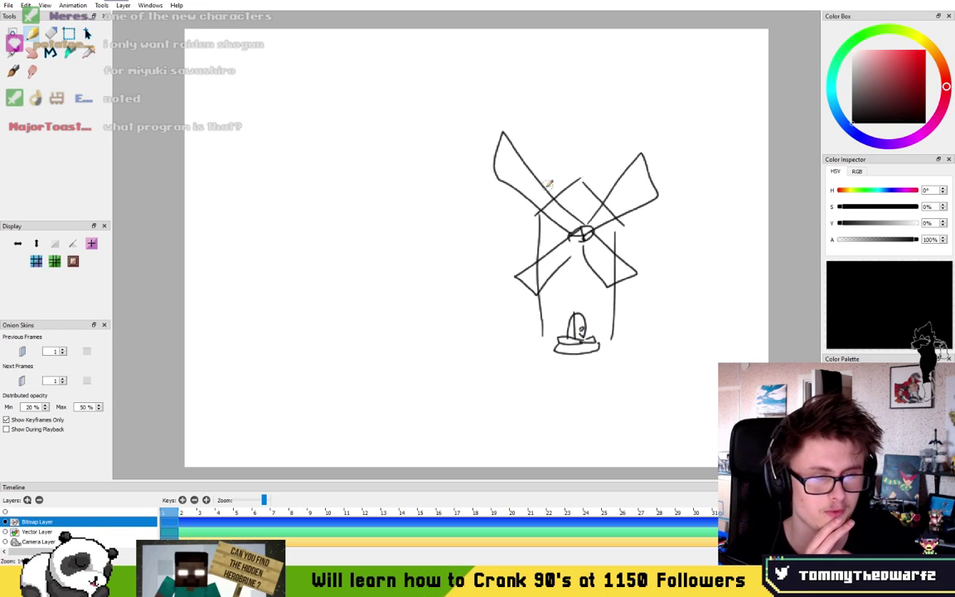
- Add roof edging, a small chimney with a smoke cloud, and two horizontal lines above the door to the windmill
mouse_move(536, 216)
left_mouse_down()
mouse_move(559, 189)
mouse_move(587, 180)
mouse_move(623, 217)
mouse_move(615, 219)
left_mouse_up()
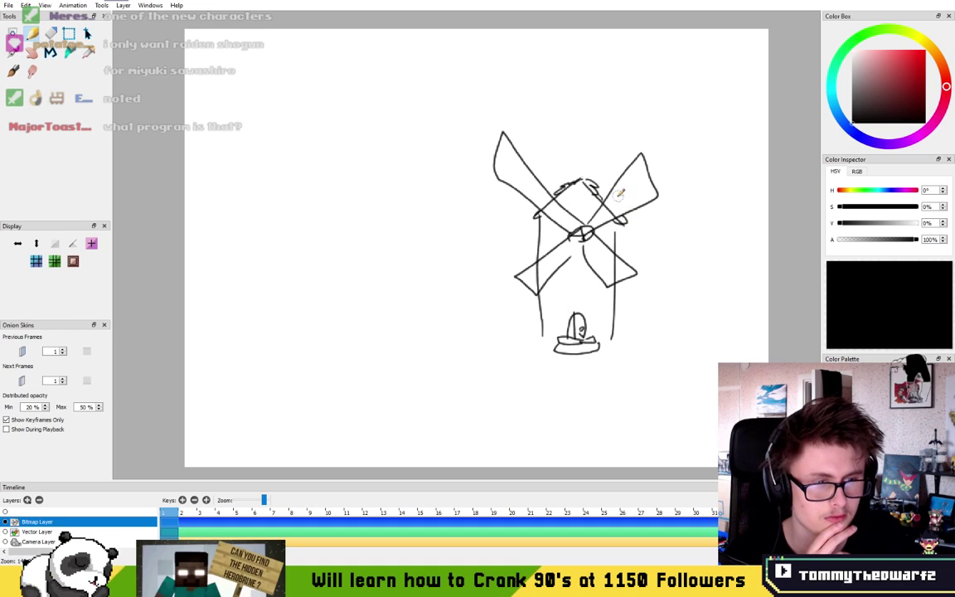
mouse_move(567, 184)
left_mouse_down()
mouse_move(552, 157)
mouse_move(566, 126)
mouse_move(593, 117)
mouse_move(568, 159)
mouse_move(612, 146)
left_mouse_up()
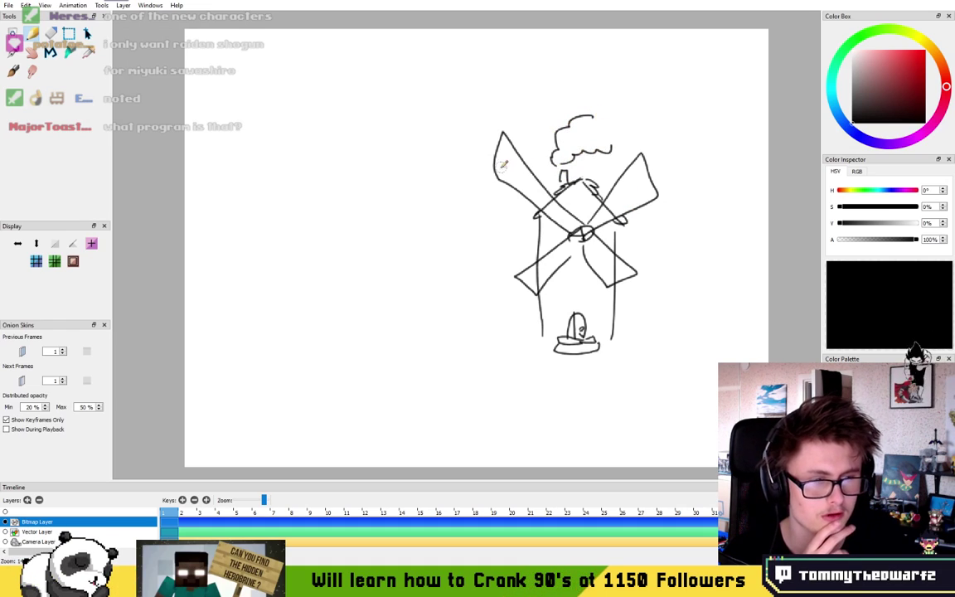
left_click_drag(545, 291, 602, 291)
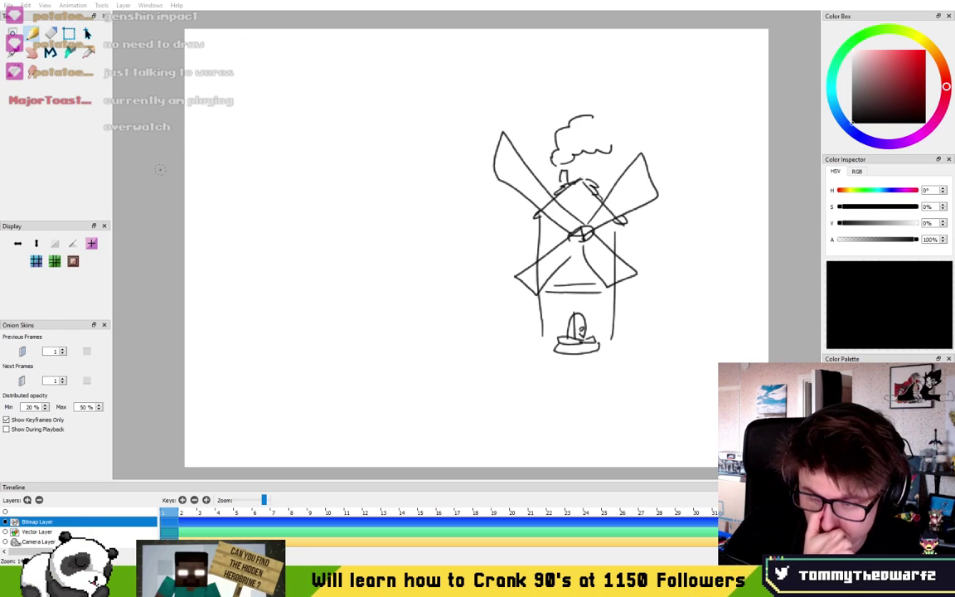
scroll(303, 132, "up", 5)
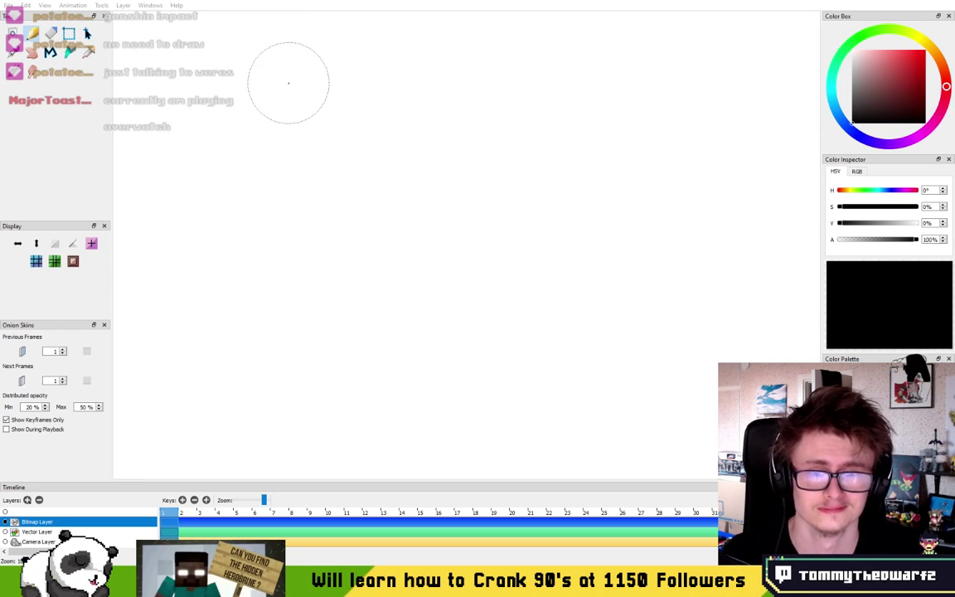
left_click_drag(286, 80, 357, 195)
key("ctrl+z")
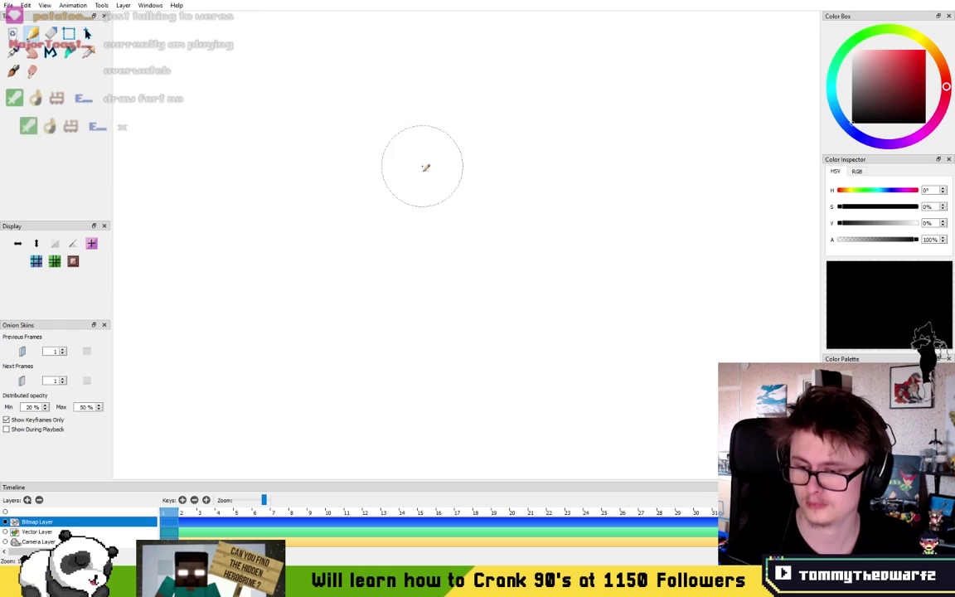
scroll(428, 153, "down", 1)
scroll(430, 150, "down", 5)
scroll(433, 171, "up", 4)
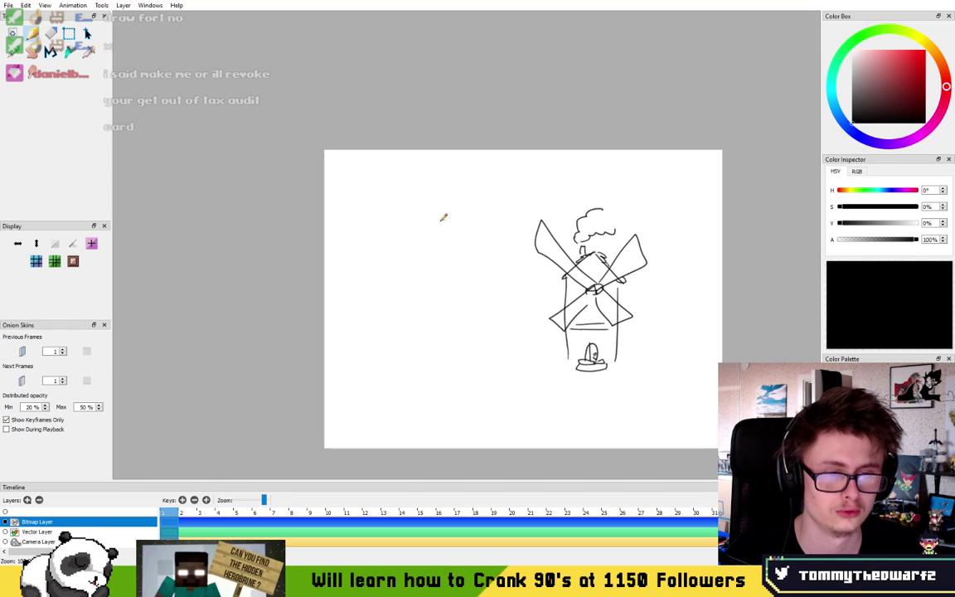
- Draw a castle gateway arch in the empty area beside the windmill, with a long wall-top line above it
mouse_move(441, 154)
left_mouse_down()
mouse_move(422, 185)
mouse_move(526, 258)
left_mouse_up()
left_click_drag(574, 297, 446, 189)
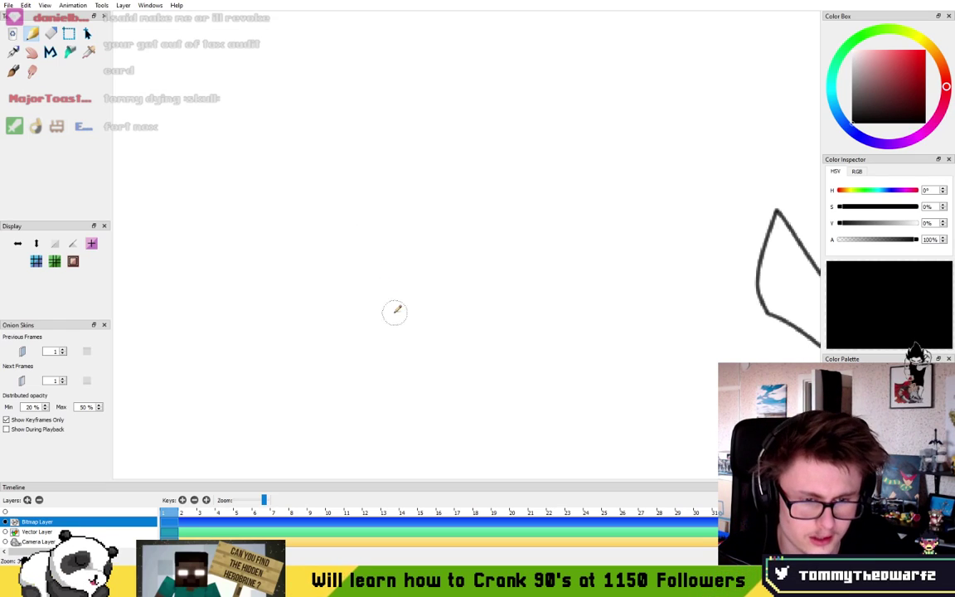
left_click_drag(352, 362, 419, 374)
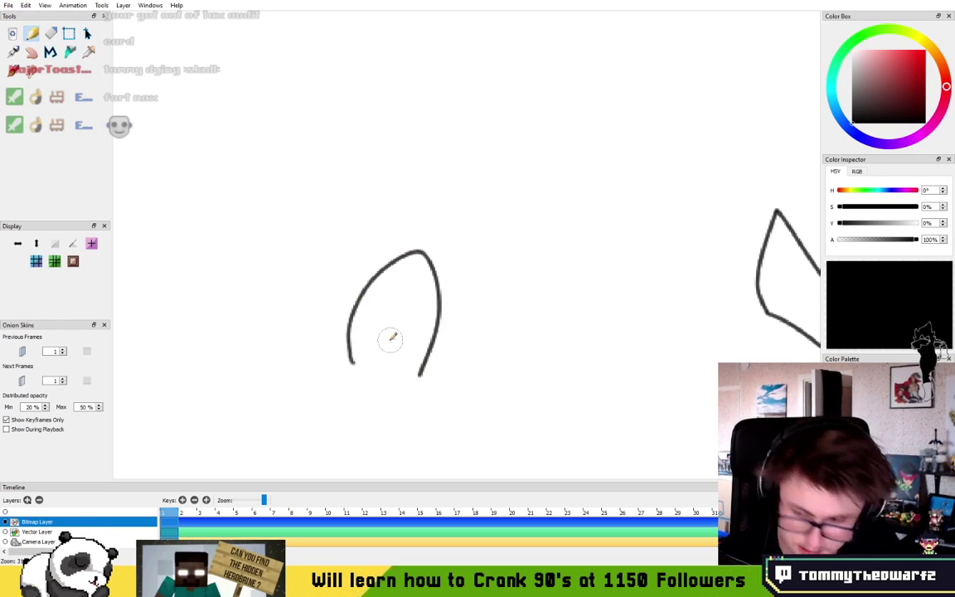
key("ctrl+z")
mouse_move(351, 374)
left_mouse_down()
mouse_move(355, 279)
mouse_move(405, 245)
mouse_move(483, 256)
mouse_move(503, 383)
left_mouse_up()
left_click_drag(245, 191, 660, 209)
- Draw the castle's left tower with two long walls, a rim and a pointed roof joined to the wall line
left_click_drag(265, 287, 384, 288)
mouse_move(328, 384)
left_mouse_down()
mouse_move(348, 246)
mouse_move(302, 350)
left_mouse_up()
key("ctrl+z")
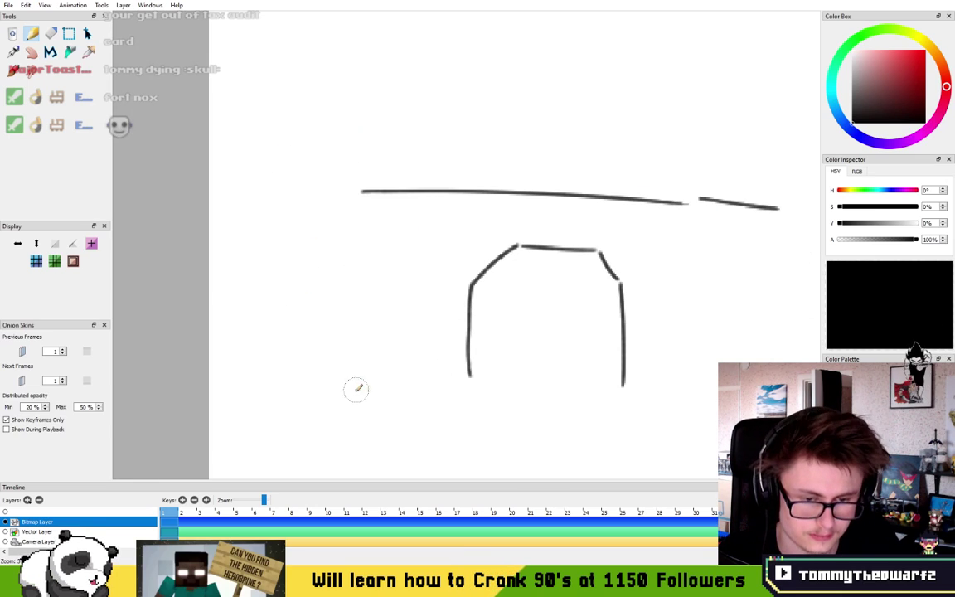
left_click_drag(358, 390, 363, 157)
mouse_move(289, 160)
left_mouse_down()
mouse_move(357, 153)
mouse_move(304, 411)
left_mouse_up()
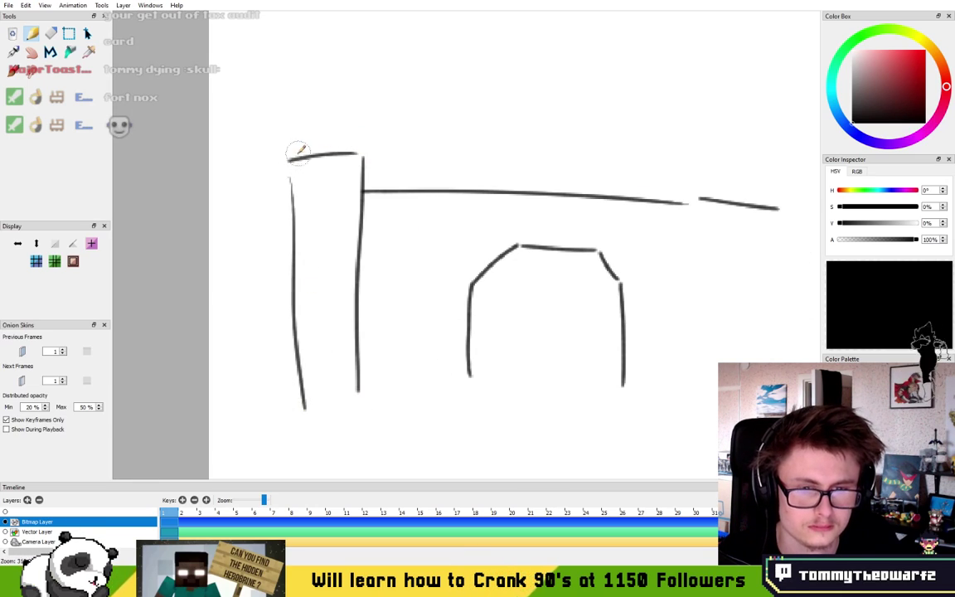
left_click_drag(359, 152, 361, 142)
mouse_move(292, 139)
left_mouse_down()
mouse_move(361, 139)
mouse_move(358, 118)
mouse_move(369, 133)
left_mouse_up()
- Draw the castle's right tower at the other end of the wall, with a flat rim and pointed roof
left_click_drag(611, 257, 431, 258)
left_click_drag(578, 413, 609, 204)
mouse_move(610, 199)
left_mouse_down()
mouse_move(642, 197)
mouse_move(654, 386)
mouse_move(617, 180)
left_mouse_up()
left_click_drag(651, 452, 671, 176)
left_click_drag(609, 177, 682, 175)
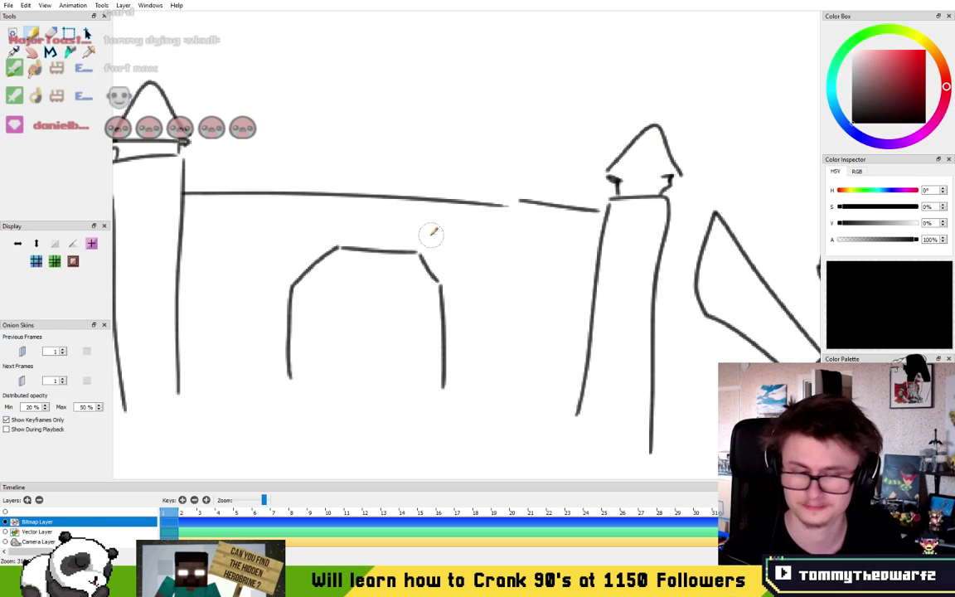
- Draw a shield emblem containing a cross, hanging from the top of the gateway arch
mouse_move(348, 248)
left_mouse_down()
mouse_move(346, 285)
mouse_move(369, 301)
mouse_move(398, 284)
mouse_move(394, 254)
mouse_move(375, 263)
mouse_move(371, 253)
mouse_move(360, 269)
mouse_move(370, 283)
mouse_move(358, 273)
mouse_move(400, 279)
left_mouse_up()
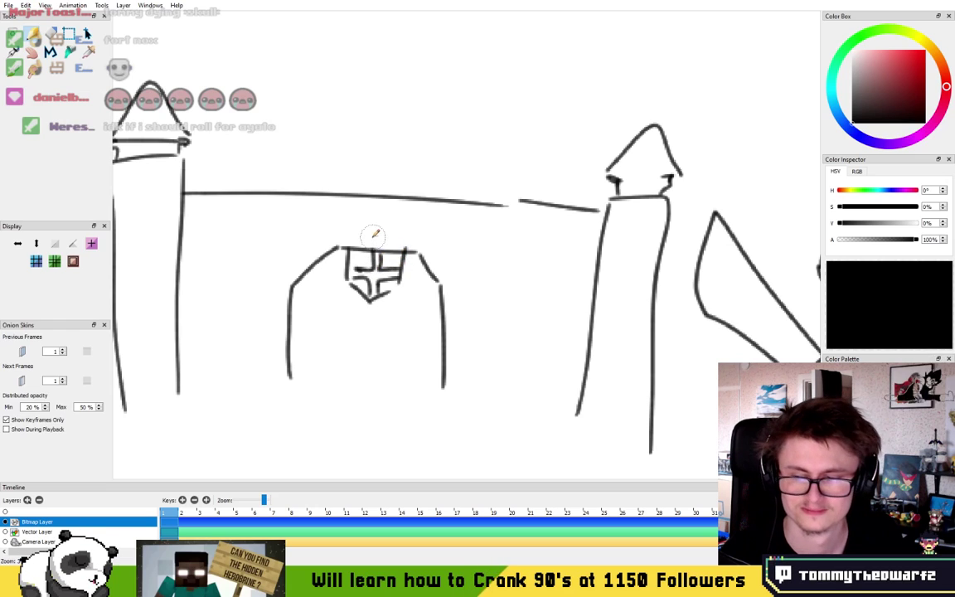
left_click_drag(339, 219, 413, 229)
left_click_drag(426, 137, 383, 279)
scroll(545, 258, "down", 5)
left_click_drag(561, 317, 498, 243)
scroll(527, 246, "up", 2)
left_click(63, 36)
mouse_move(170, 22)
left_mouse_down()
mouse_move(486, 273)
mouse_move(461, 265)
left_mouse_up()
left_click(87, 33)
left_click_drag(340, 124, 345, 271)
left_click(69, 35)
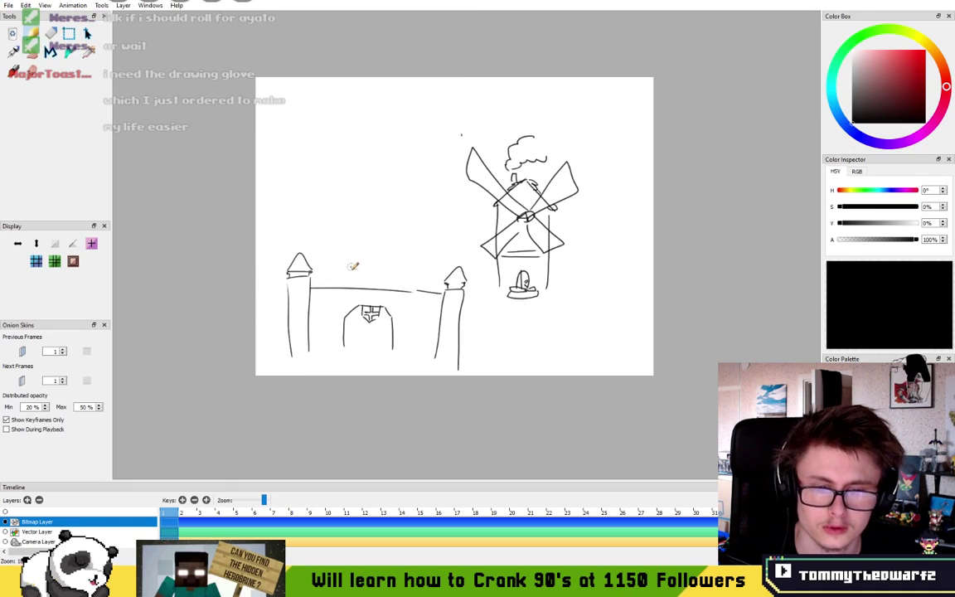
scroll(354, 264, "up", 3)
left_click_drag(417, 279, 398, 251)
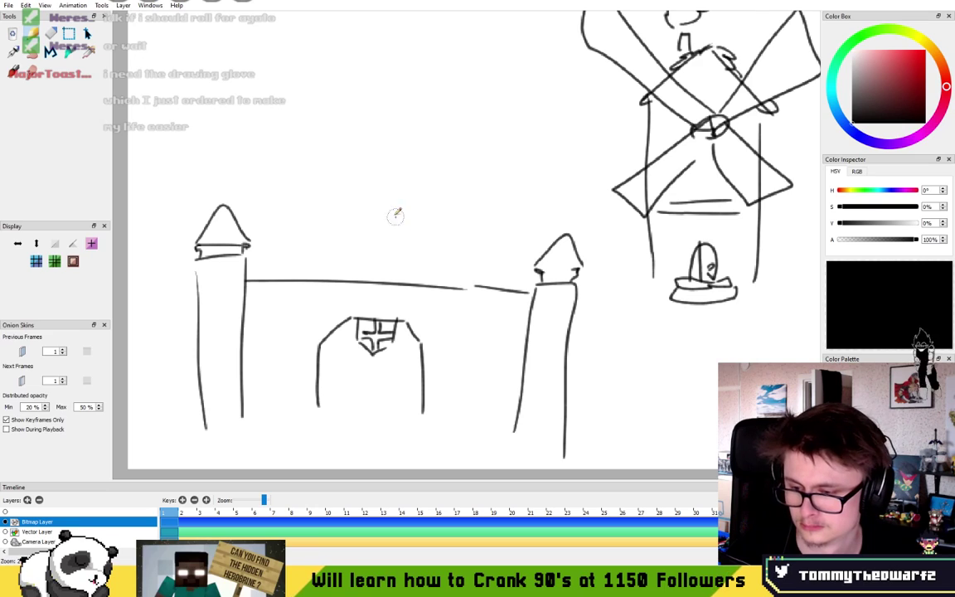
left_click_drag(387, 210, 394, 223)
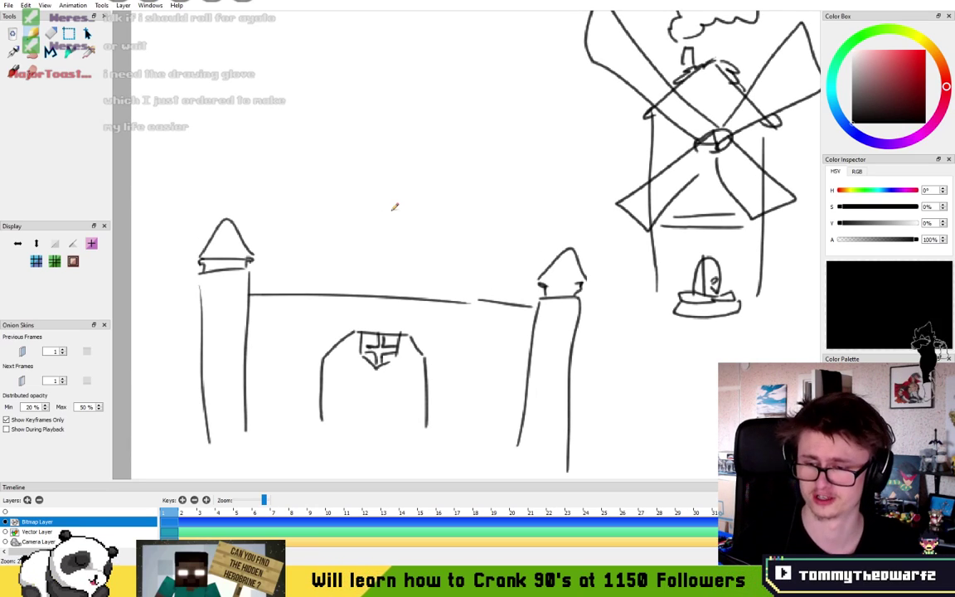
scroll(437, 222, "up", 3)
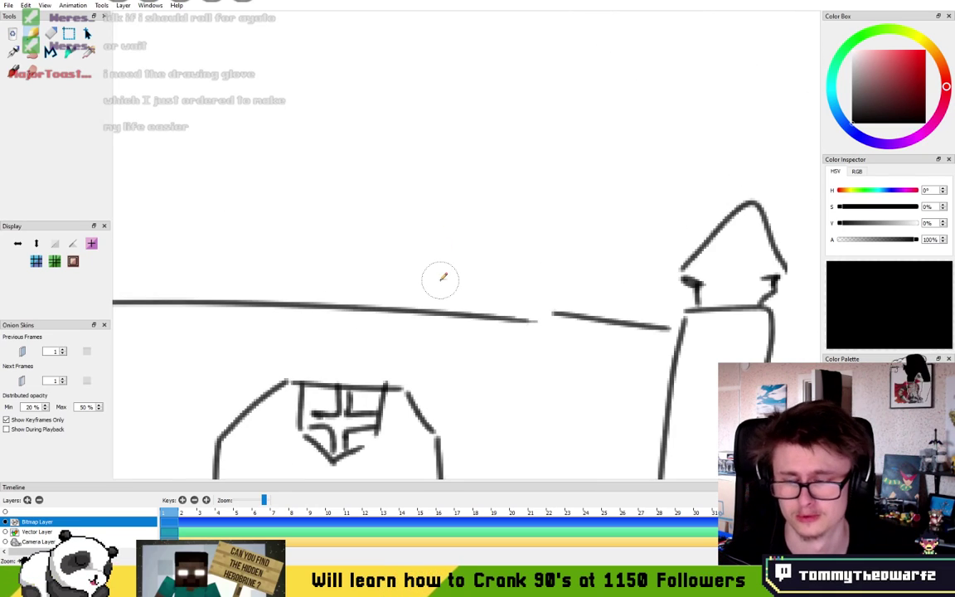
scroll(378, 162, "down", 5)
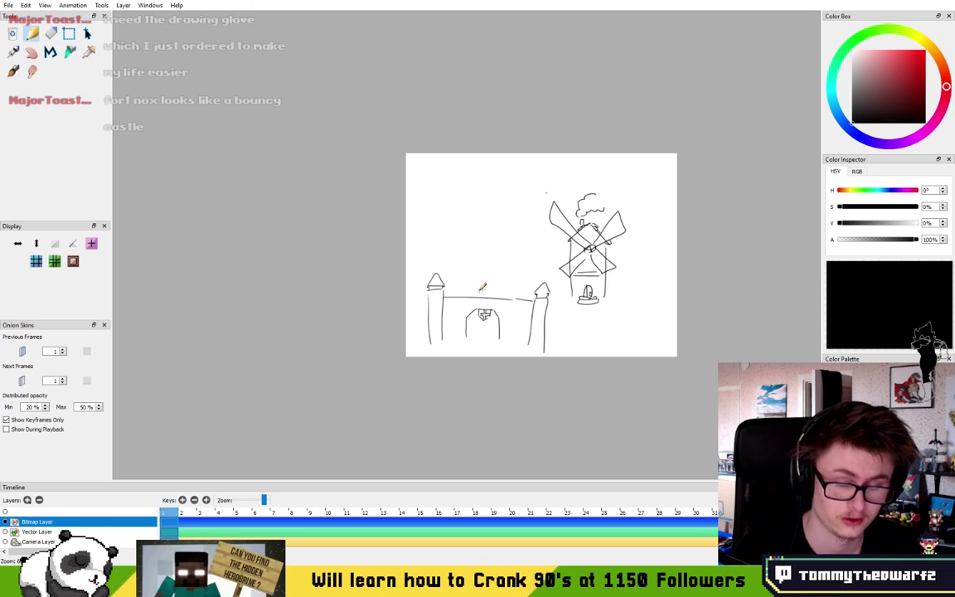
- Draw two square blocks on top of the castle wall and connect them with a pair of sagging curves
scroll(471, 295, "up", 4)
left_click_drag(617, 195, 454, 194)
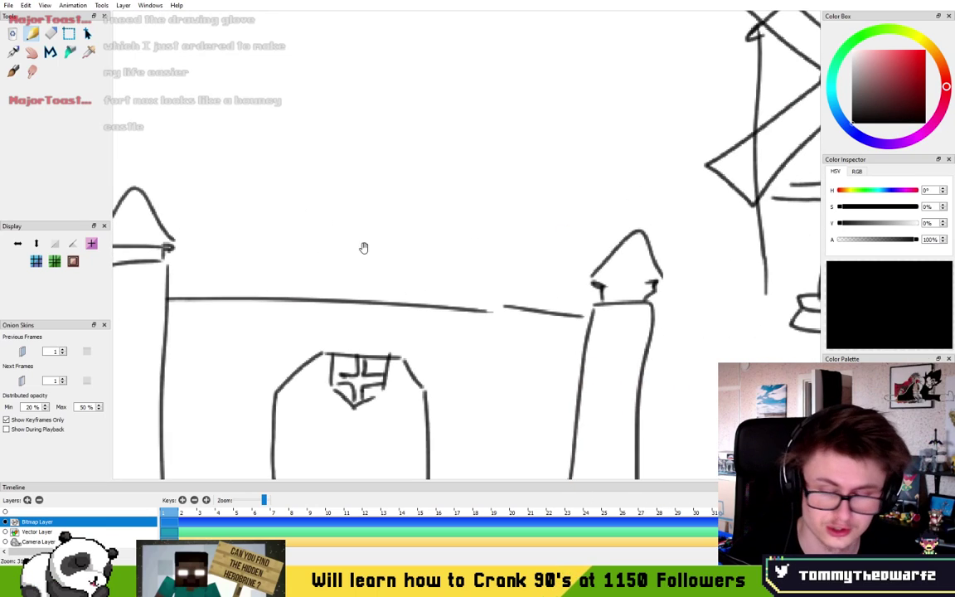
left_click_drag(367, 254, 399, 251)
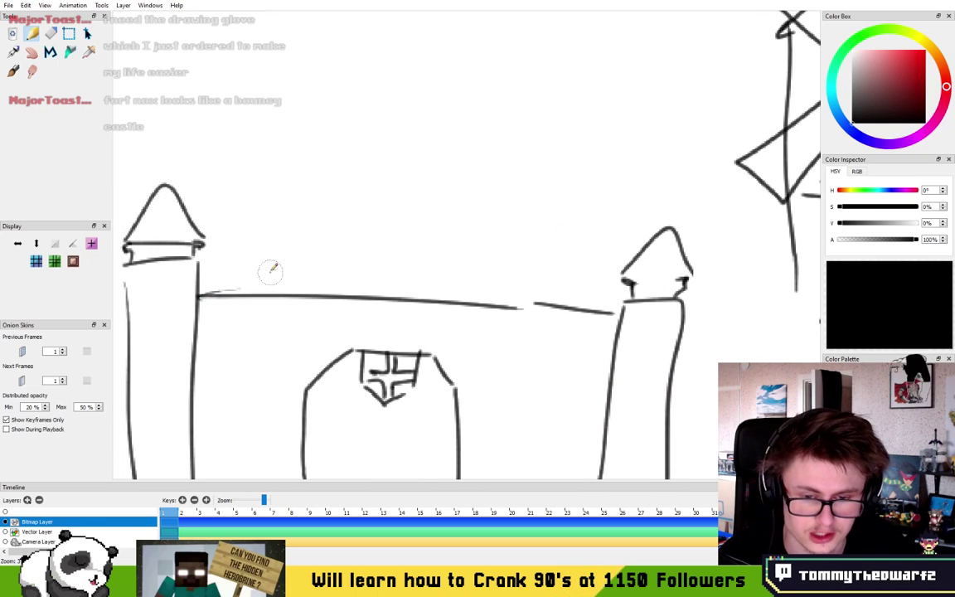
mouse_move(258, 296)
left_mouse_down()
mouse_move(262, 232)
mouse_move(328, 286)
left_mouse_up()
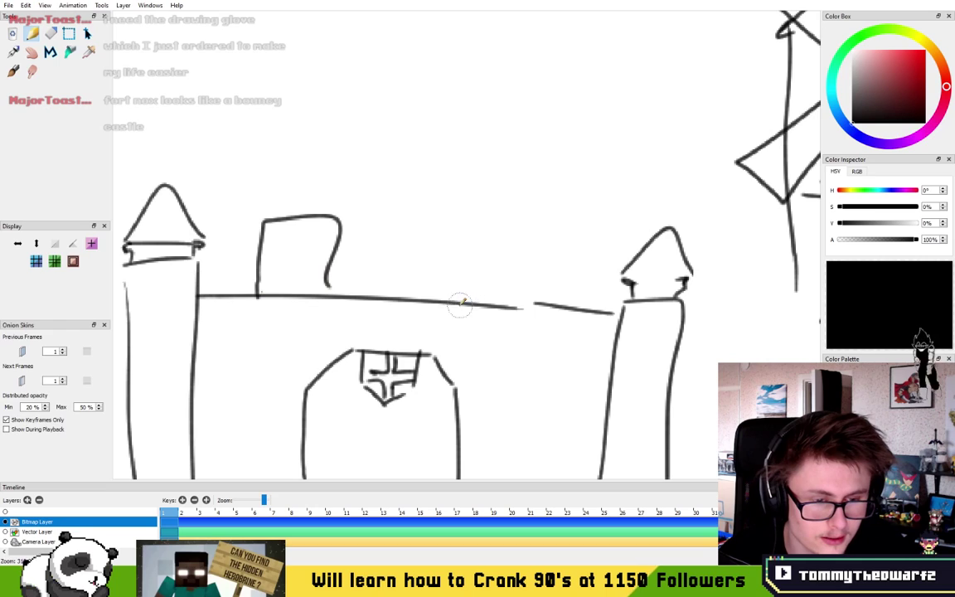
mouse_move(458, 303)
left_mouse_down()
mouse_move(460, 230)
mouse_move(522, 304)
left_mouse_up()
mouse_move(348, 222)
left_mouse_down()
mouse_move(469, 237)
mouse_move(325, 230)
left_mouse_up()
left_click_drag(358, 175, 389, 278)
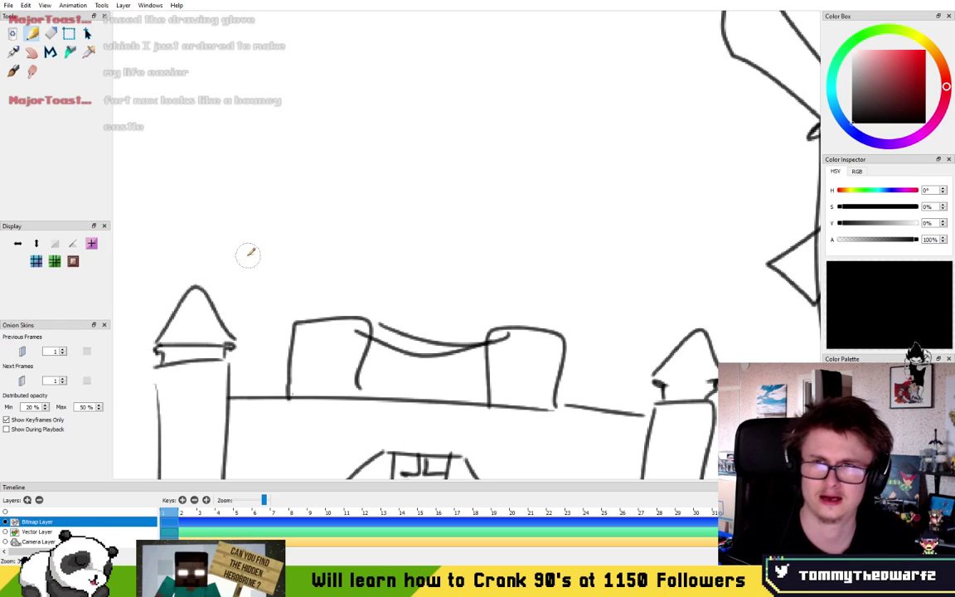
- Outline a wide upper storey behind the two blocks and raise a pair of vertical tower lines at each end
mouse_move(228, 313)
left_mouse_down()
mouse_move(232, 249)
mouse_move(626, 261)
mouse_move(632, 367)
left_mouse_up()
left_click_drag(328, 164, 318, 245)
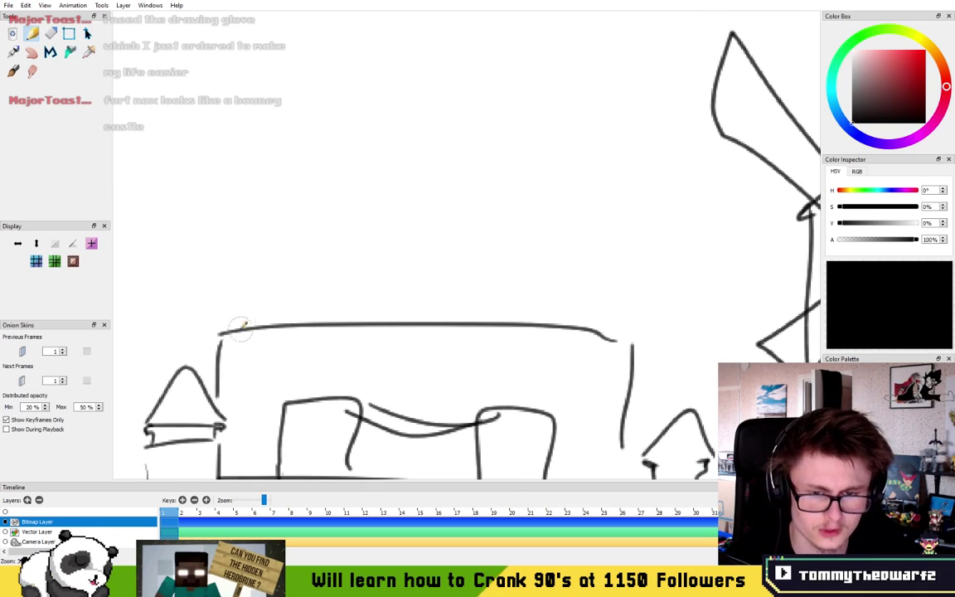
left_click_drag(236, 330, 234, 222)
left_click_drag(291, 307, 292, 214)
left_click_drag(570, 330, 587, 239)
left_click_drag(614, 330, 618, 253)
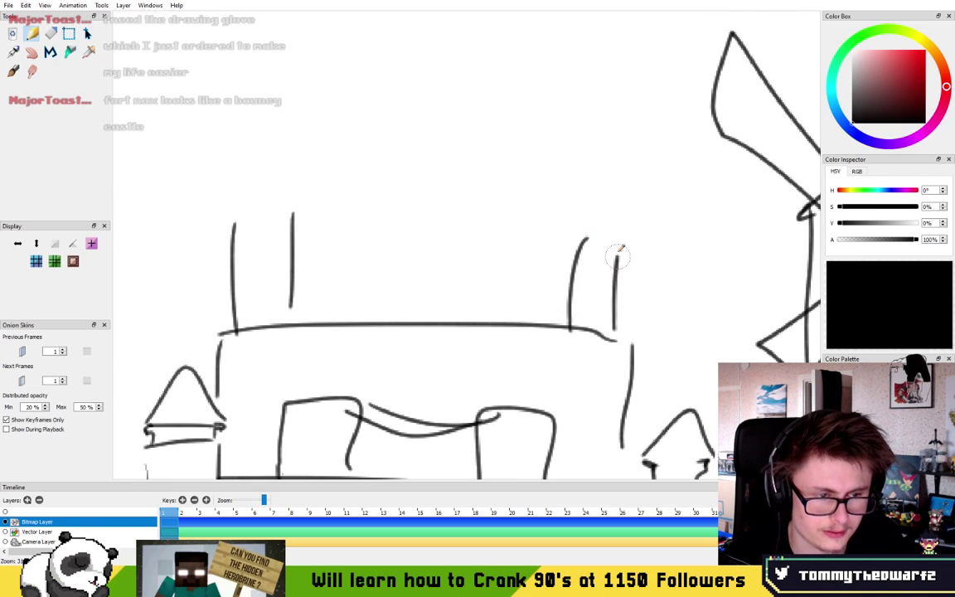
- Draw a flat oval platform with two small bumps above the upper storey, and extend ledges from it over both side towers
left_click_drag(441, 198, 392, 273)
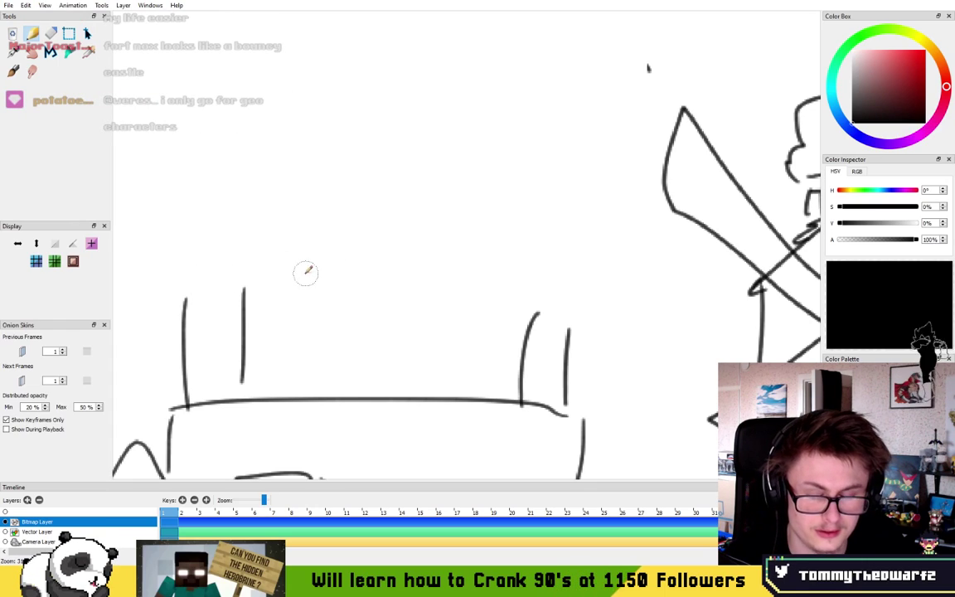
mouse_move(291, 281)
left_mouse_down()
mouse_move(390, 279)
mouse_move(278, 276)
mouse_move(363, 271)
mouse_move(317, 288)
mouse_move(349, 263)
left_mouse_up()
key("ctrl+z")
left_click_drag(453, 271, 469, 271)
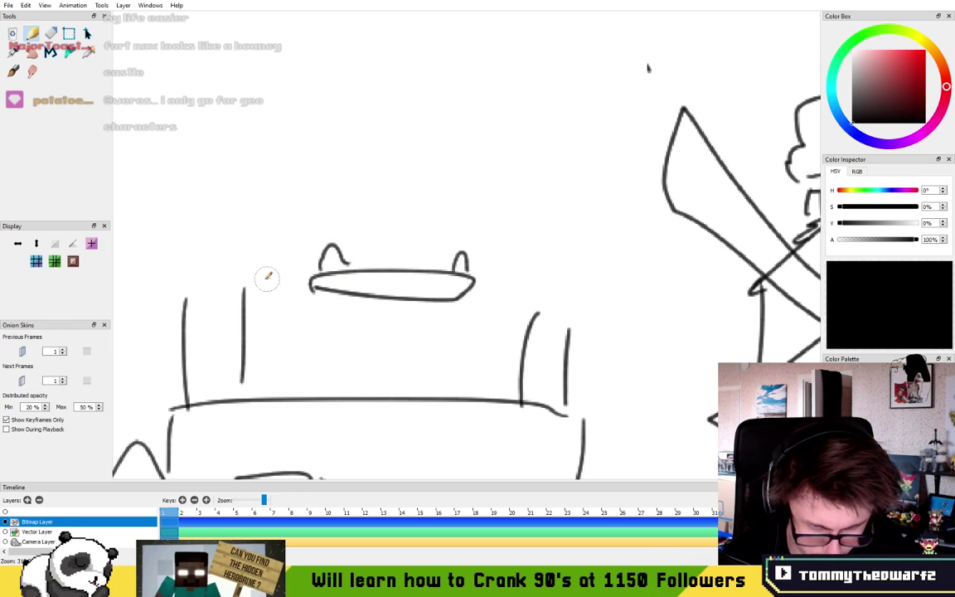
left_click_drag(306, 284, 176, 288)
mouse_move(444, 286)
left_mouse_down()
mouse_move(587, 311)
mouse_move(473, 301)
left_mouse_up()
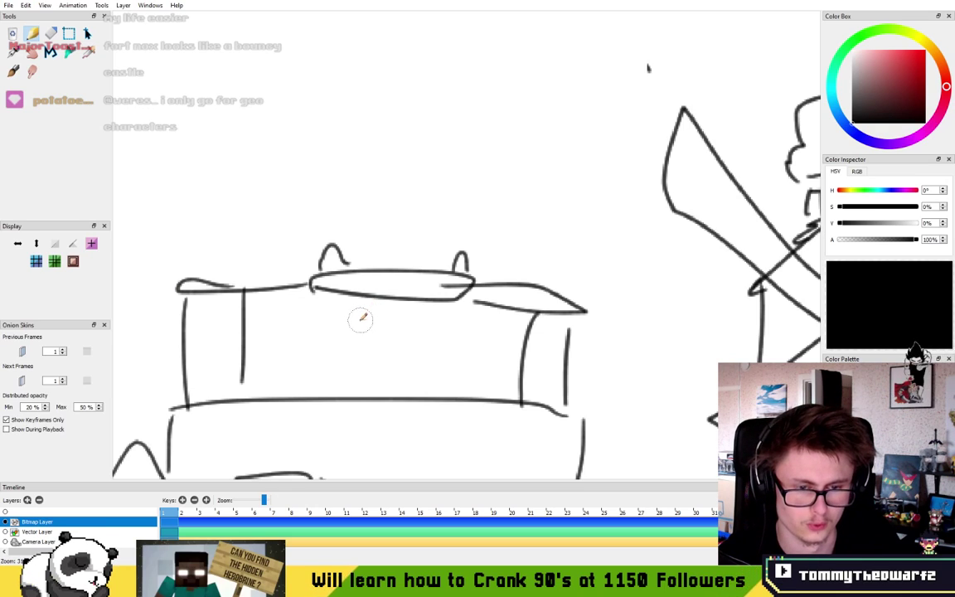
- Draw double-lined walls for the central tower beneath the oval platform and add a barred window between them
left_click_drag(349, 403, 359, 297)
left_click_drag(369, 312, 368, 398)
left_click_drag(441, 379, 431, 290)
mouse_move(441, 310)
left_mouse_down()
mouse_move(443, 362)
mouse_move(393, 386)
left_mouse_up()
mouse_move(381, 358)
left_mouse_down()
mouse_move(419, 356)
mouse_move(422, 369)
mouse_move(408, 384)
left_mouse_up()
- Add crosshatched barred windows to the upper castle's left and right towers
left_click_drag(220, 355, 213, 395)
left_click_drag(233, 352, 227, 385)
mouse_move(196, 368)
left_mouse_down()
mouse_move(217, 392)
mouse_move(237, 364)
left_mouse_up()
left_click_drag(197, 381, 239, 377)
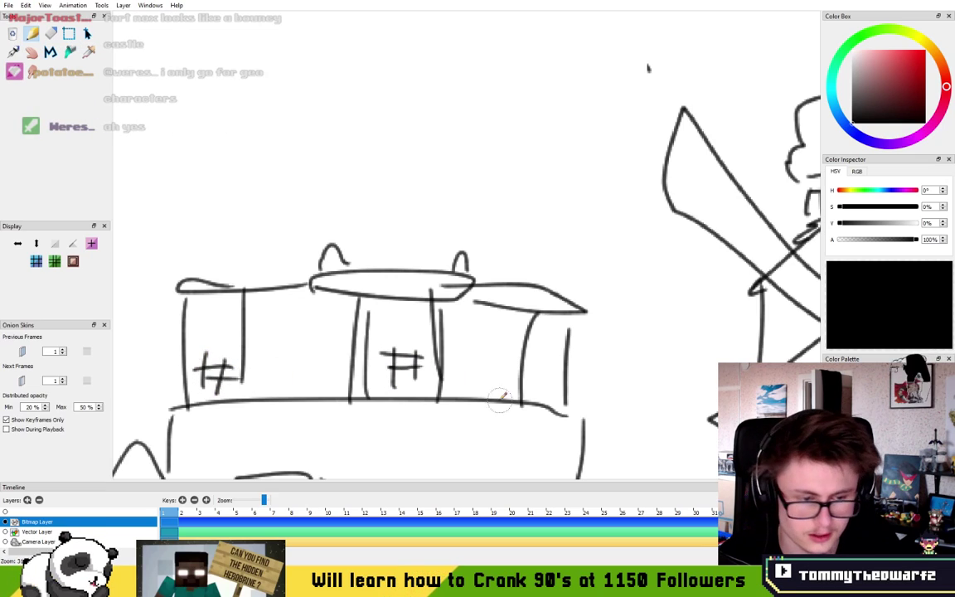
left_click_drag(536, 369, 537, 391)
left_click_drag(544, 374, 546, 398)
- Draw pointed roofs with rims on top of the upper castle's left and right towers
left_click_drag(650, 68, 620, 145)
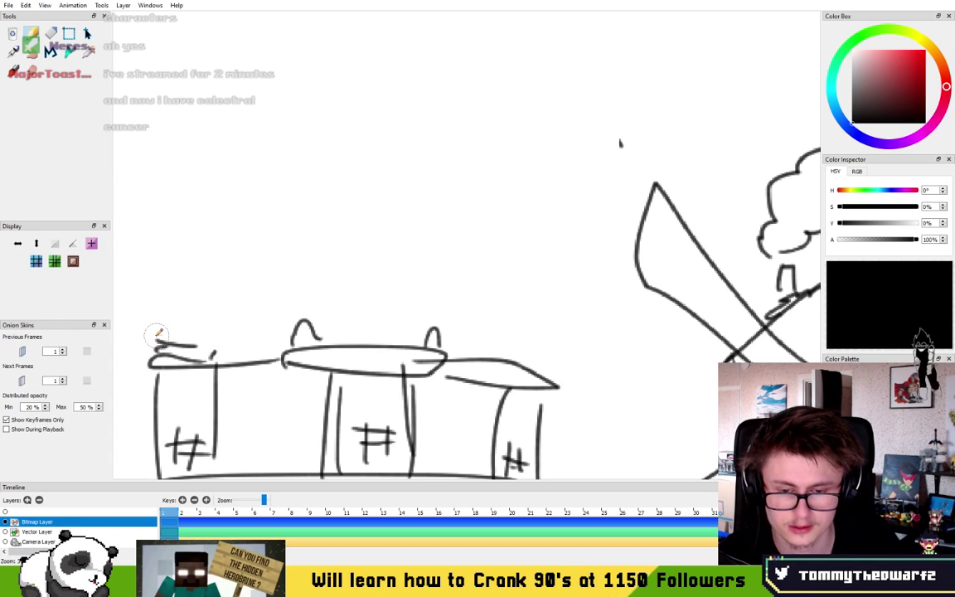
left_click_drag(154, 334, 232, 336)
key("ctrl+z")
left_click_drag(157, 336, 235, 340)
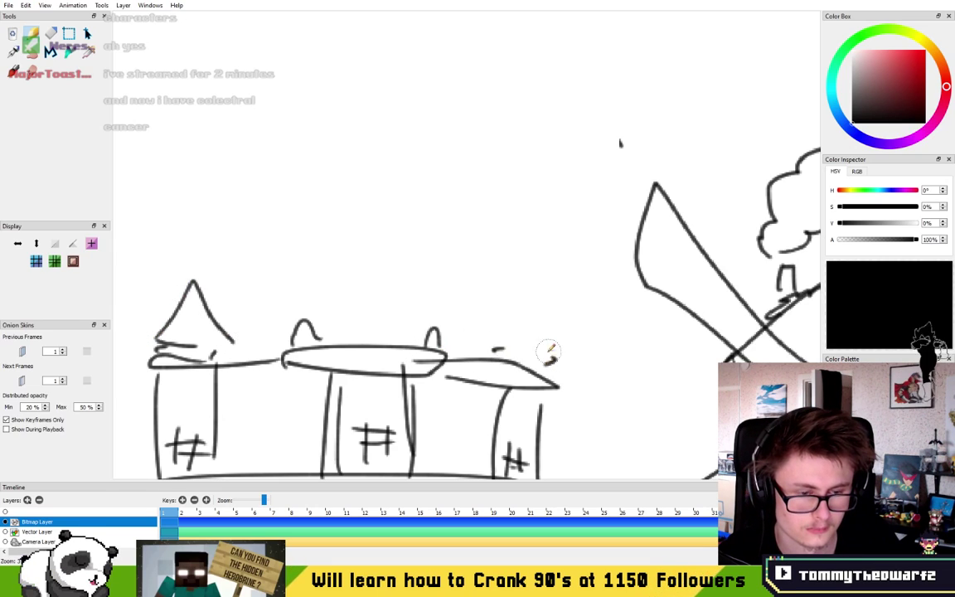
mouse_move(494, 350)
left_mouse_down()
mouse_move(558, 348)
mouse_move(557, 359)
left_mouse_up()
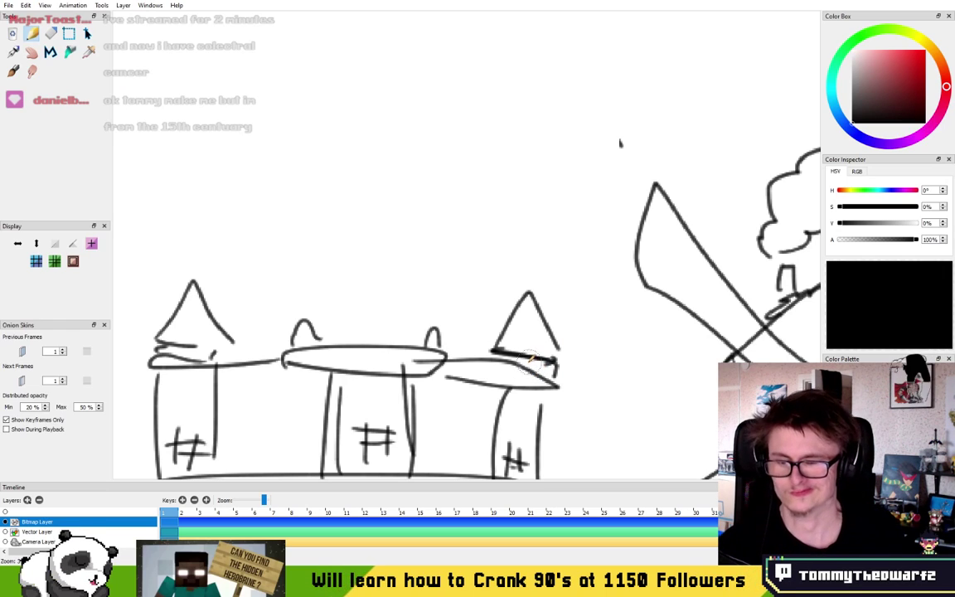
- Draw an open glove above the windmill's upper left blade, with a tilted palm, four fingers and a reshaped thumb
left_click_drag(403, 255, 383, 287)
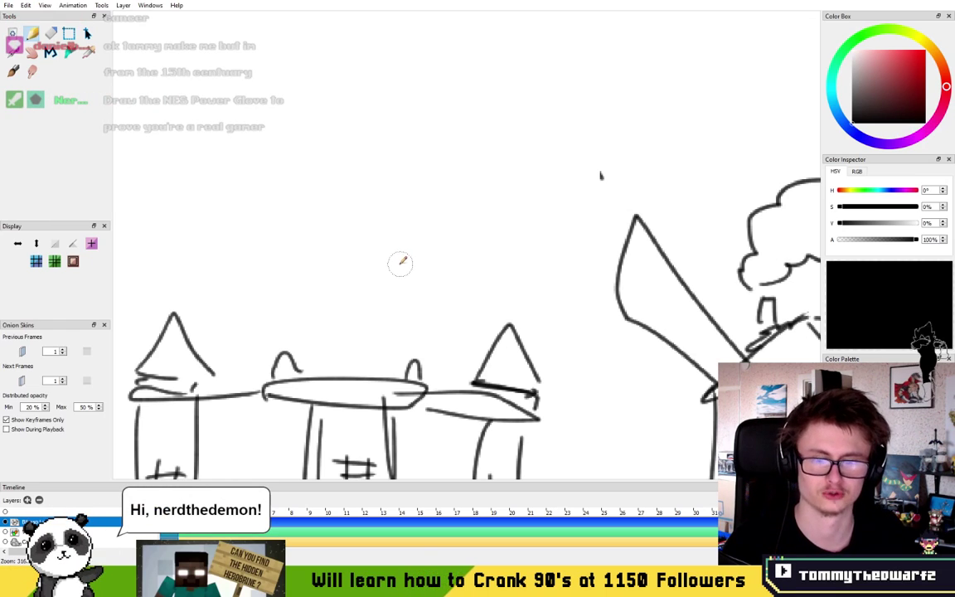
mouse_move(599, 175)
left_mouse_down()
mouse_move(354, 276)
mouse_move(430, 213)
mouse_move(432, 312)
left_mouse_up()
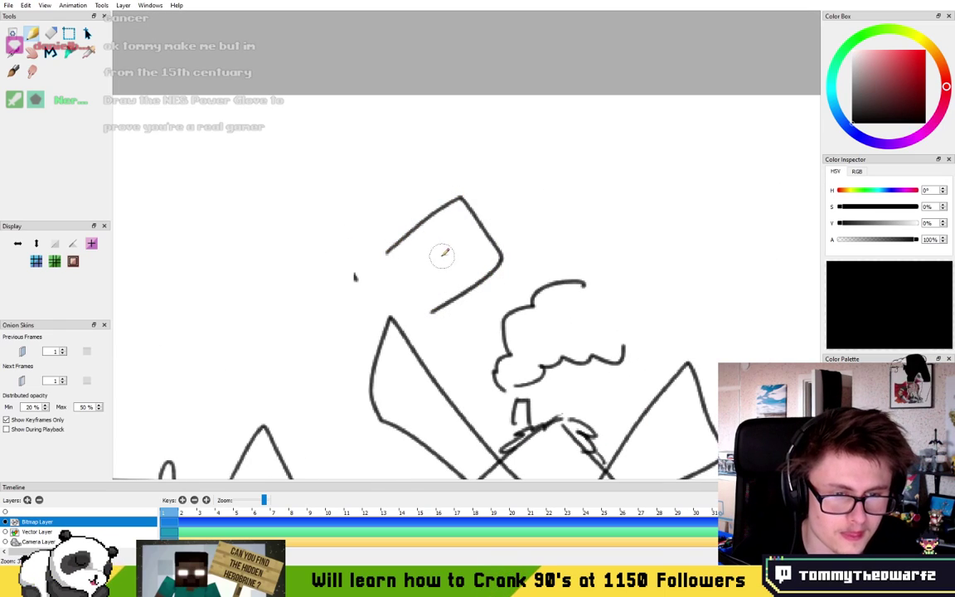
mouse_move(444, 201)
left_mouse_down()
mouse_move(495, 154)
mouse_move(474, 206)
mouse_move(557, 174)
mouse_move(504, 233)
mouse_move(506, 265)
mouse_move(489, 273)
left_mouse_up()
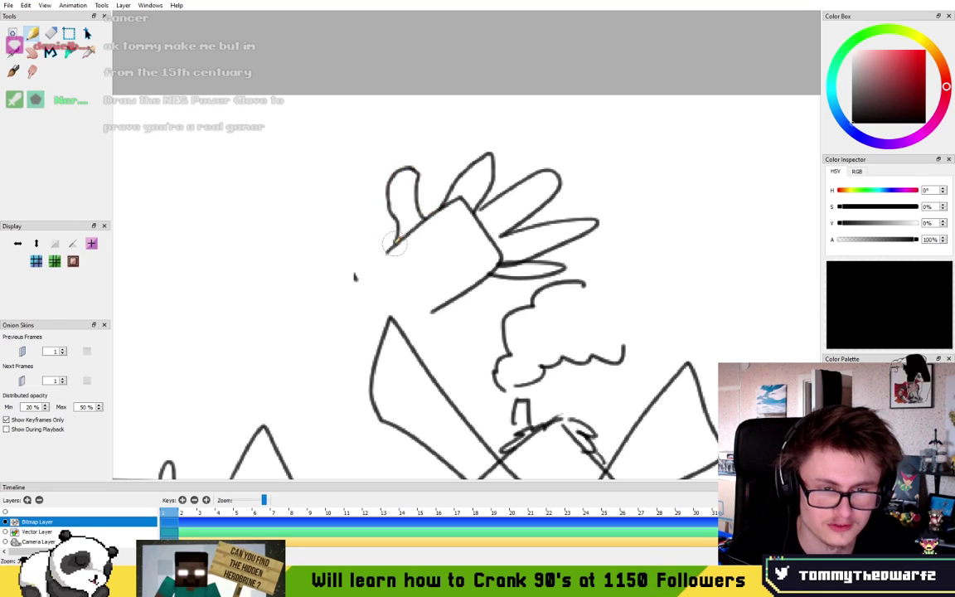
mouse_move(421, 213)
left_mouse_down()
mouse_move(419, 168)
mouse_move(397, 236)
left_mouse_up()
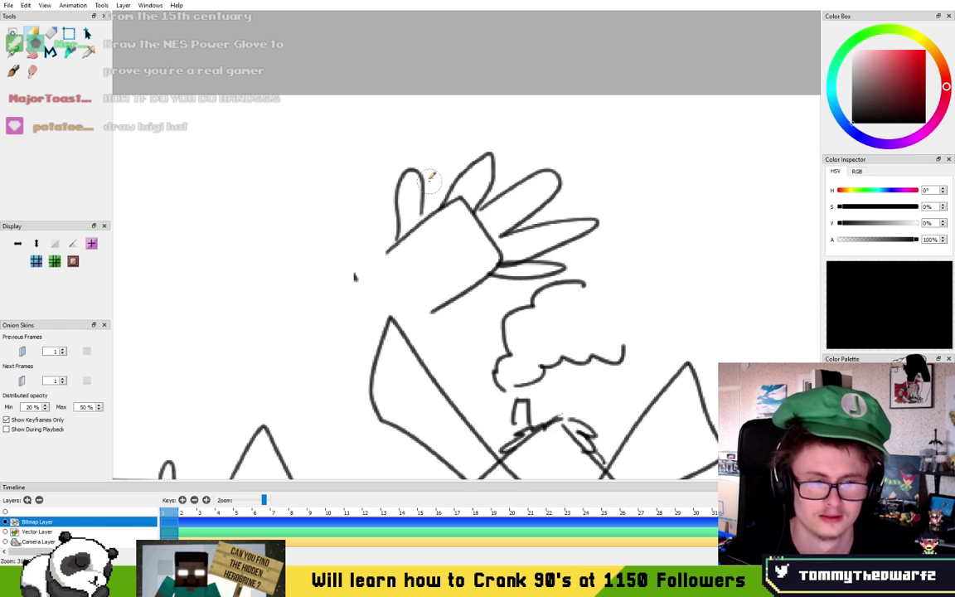
- Draw a Luigi cap with a puffed crown, a brim and a circled L emblem beside the glove, above the windmill's upper right blade
left_click_drag(427, 192, 440, 199)
left_click_drag(542, 316, 318, 280)
left_click_drag(499, 268, 353, 269)
mouse_move(323, 207)
left_mouse_down()
mouse_move(360, 199)
mouse_move(475, 218)
mouse_move(320, 217)
mouse_move(286, 194)
mouse_move(358, 158)
mouse_move(454, 189)
left_mouse_up()
left_click_drag(400, 164, 390, 170)
mouse_move(418, 134)
left_mouse_down()
mouse_move(431, 147)
mouse_move(423, 133)
left_mouse_up()
key("ctrl+z")
mouse_move(411, 168)
left_mouse_down()
mouse_move(417, 135)
mouse_move(423, 156)
mouse_move(406, 170)
left_mouse_up()
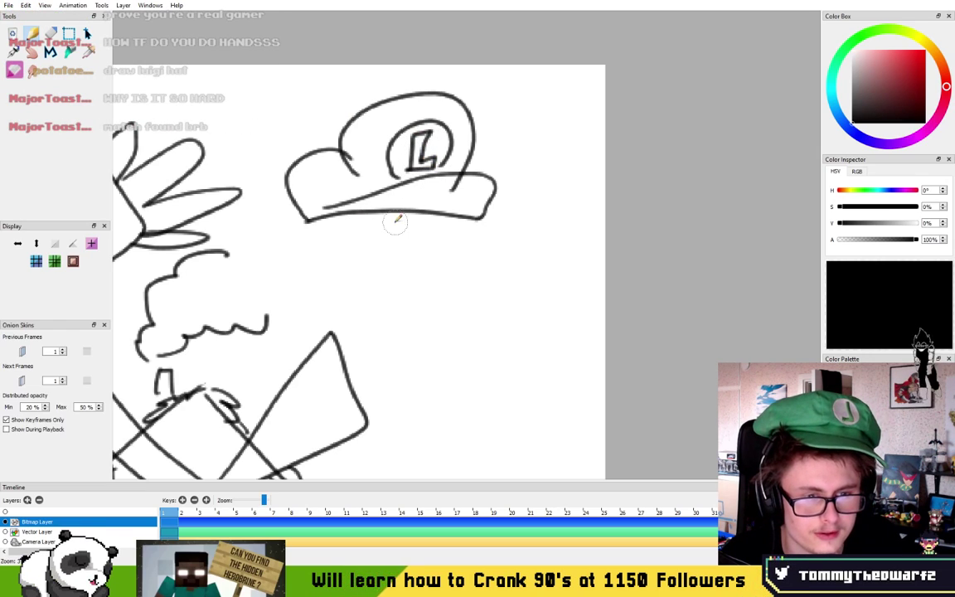
- Hatch the underside of the cap's brim with slanted parallel lines
mouse_move(336, 208)
left_mouse_down()
mouse_move(448, 217)
mouse_move(372, 201)
mouse_move(471, 220)
mouse_move(446, 184)
left_mouse_up()
key("ctrl+z")
left_click_drag(407, 204, 457, 196)
left_click_drag(428, 209, 467, 201)
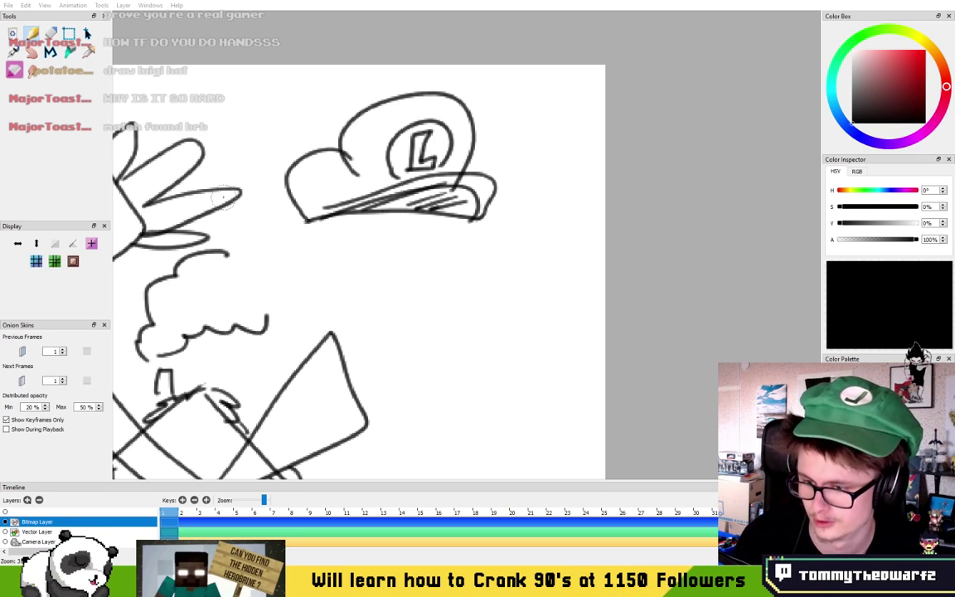
- Draw a controller panel across the back of the glove with a D-pad cross, two small dashes and two round buttons
scroll(341, 178, "up", 3)
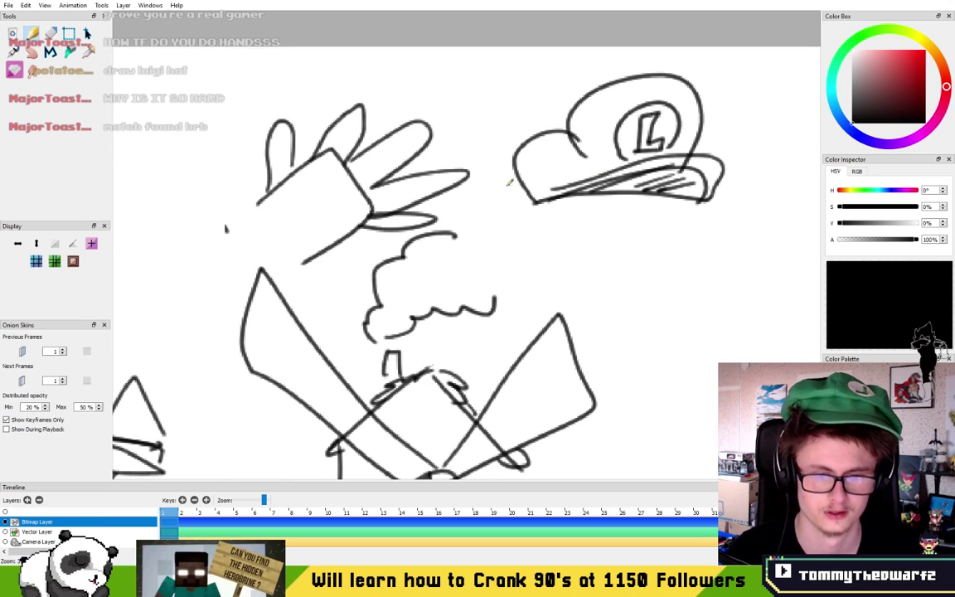
left_click_drag(361, 189, 371, 199)
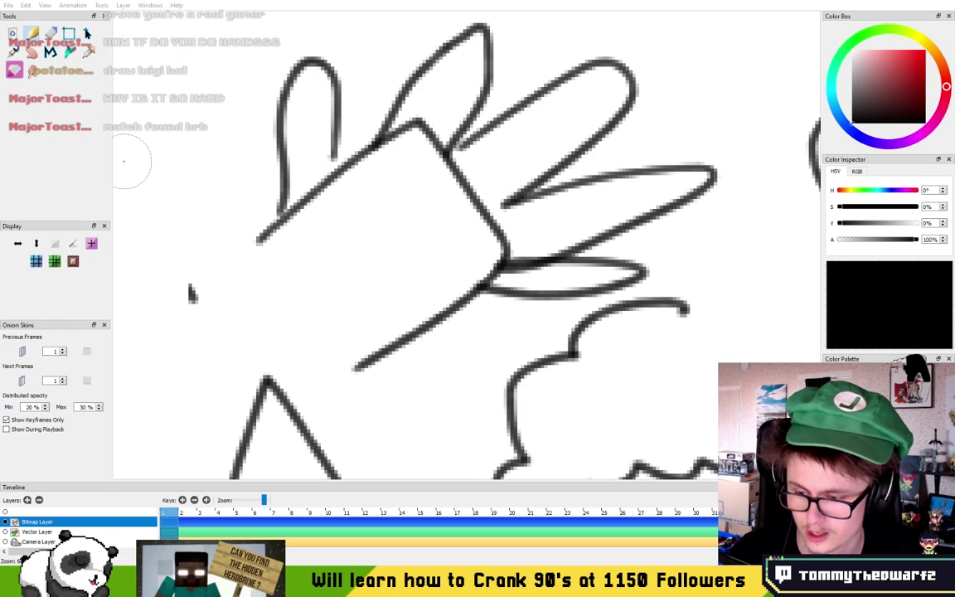
scroll(408, 194, "up", 1)
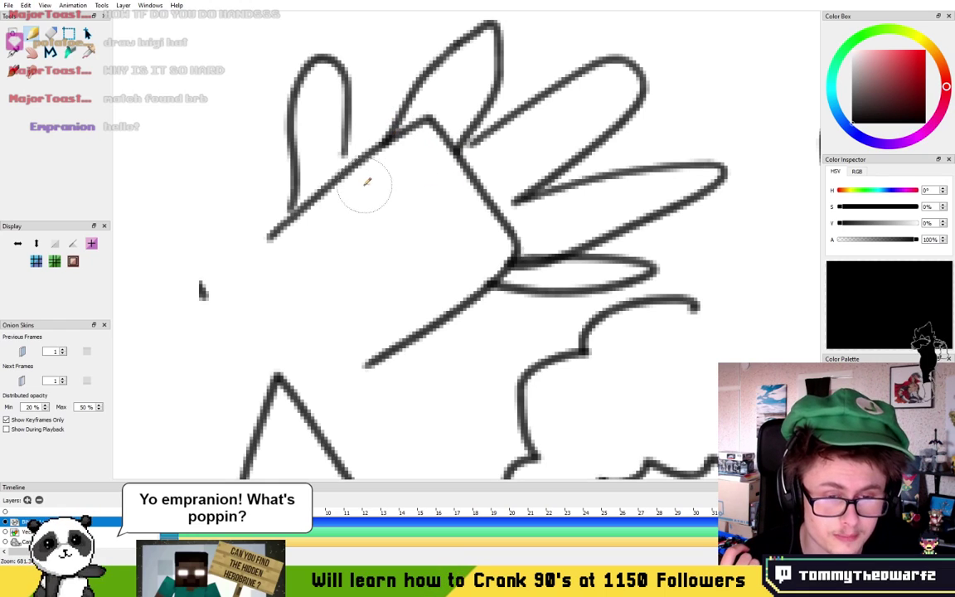
mouse_move(358, 197)
left_mouse_down()
mouse_move(414, 151)
mouse_move(486, 274)
mouse_move(461, 304)
mouse_move(402, 274)
mouse_move(366, 211)
mouse_move(409, 207)
left_mouse_up()
left_click_drag(407, 183, 379, 209)
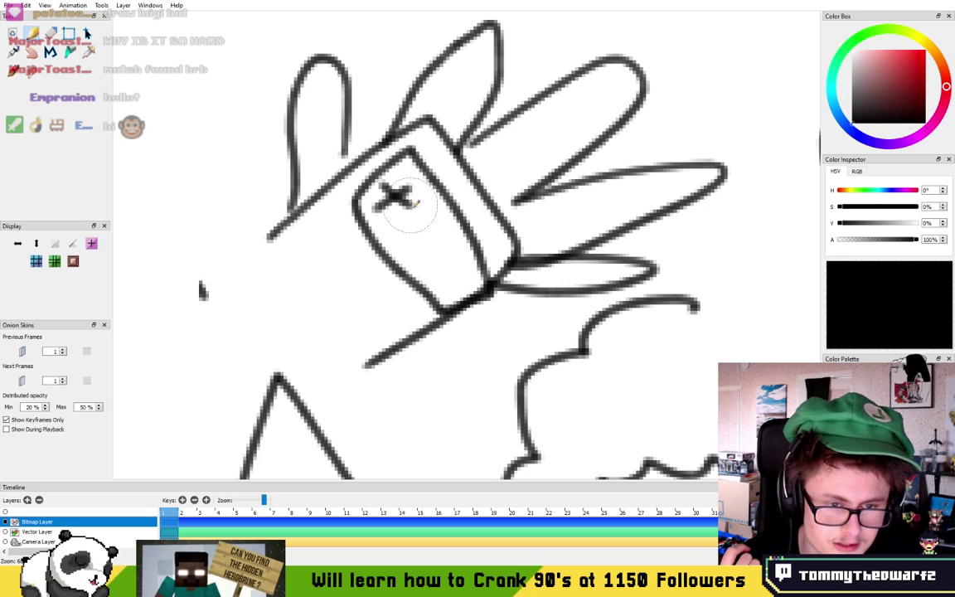
mouse_move(441, 252)
left_mouse_down()
mouse_move(461, 262)
mouse_move(448, 266)
left_mouse_up()
left_click_drag(443, 288, 459, 285)
mouse_move(426, 234)
left_mouse_down()
mouse_move(434, 242)
mouse_move(413, 225)
left_mouse_up()
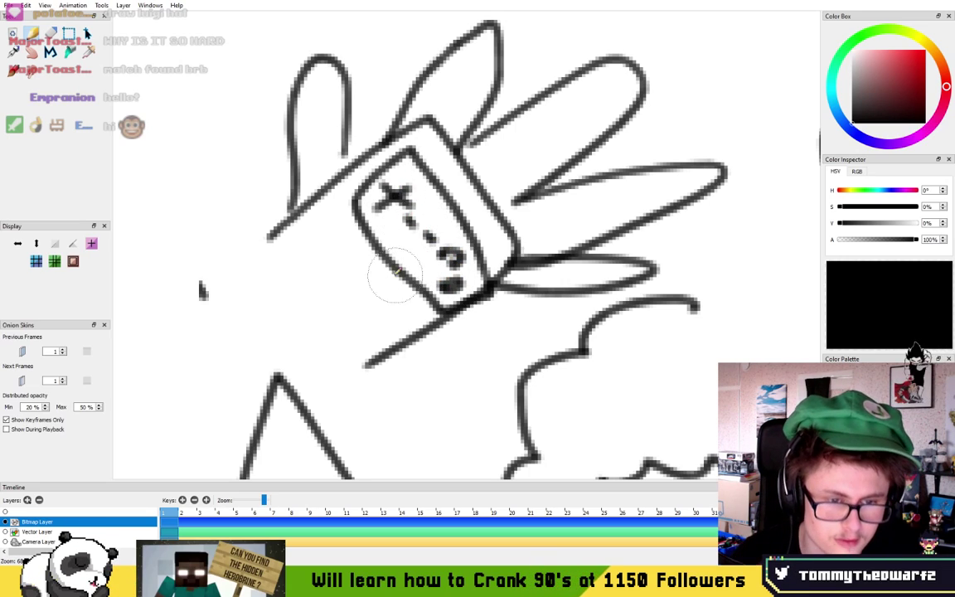
- Add slanted ridge lines and an oval below the glove's controller panel and close the wrist with a rounded cuff
mouse_move(333, 236)
left_mouse_down()
mouse_move(368, 284)
mouse_move(383, 321)
left_mouse_up()
mouse_move(305, 252)
left_mouse_down()
mouse_move(370, 330)
mouse_move(333, 336)
left_mouse_up()
mouse_move(259, 295)
left_mouse_down()
mouse_move(288, 288)
mouse_move(308, 341)
mouse_move(259, 292)
left_mouse_up()
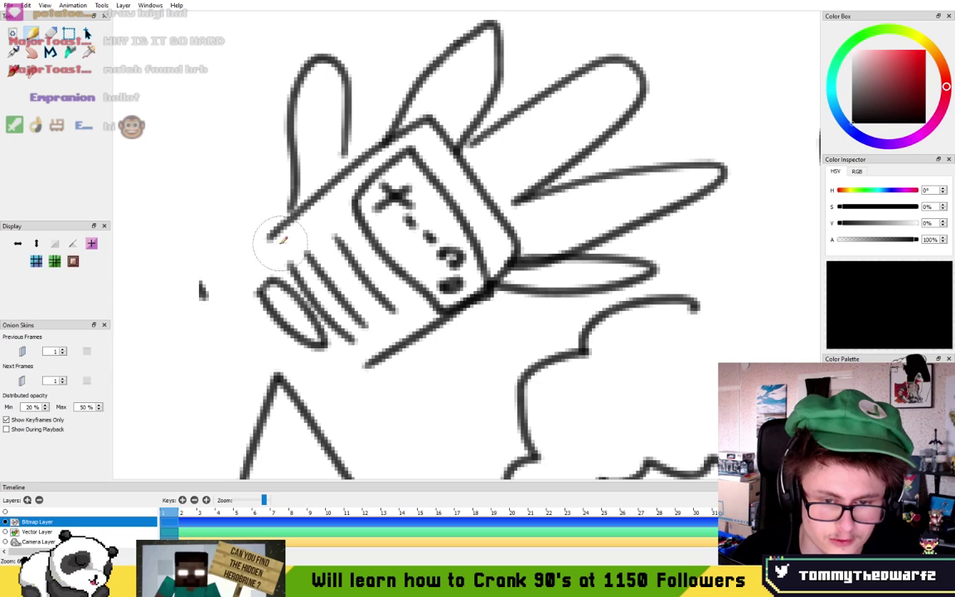
mouse_move(281, 243)
left_mouse_down()
mouse_move(229, 260)
mouse_move(265, 323)
left_mouse_up()
key("ctrl+z")
left_click_drag(364, 363, 222, 280)
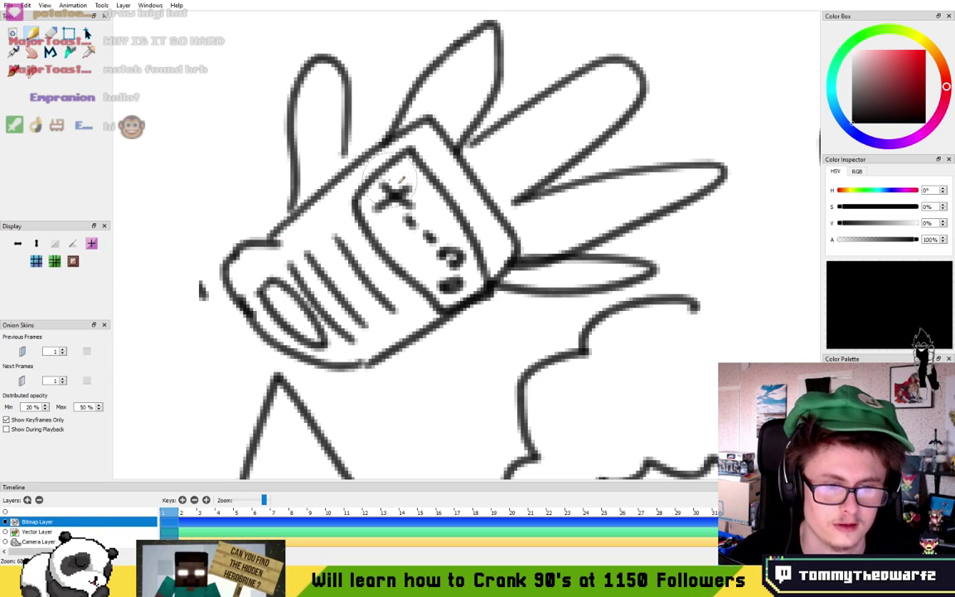
- Draw a double-lined tapered block on the castle's oval platform, between the upper towers
scroll(408, 191, "down", 15)
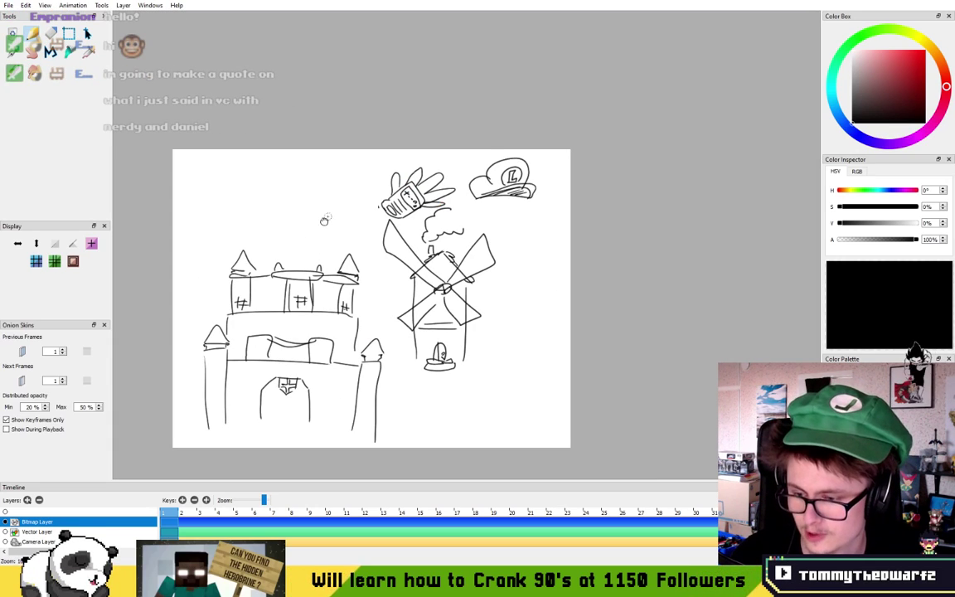
left_click_drag(323, 224, 382, 215)
mouse_move(321, 204)
left_mouse_down()
mouse_move(385, 240)
mouse_move(340, 249)
mouse_move(326, 290)
mouse_move(313, 170)
mouse_move(483, 177)
mouse_move(429, 258)
left_mouse_up()
scroll(385, 242, "up", 4)
mouse_move(343, 243)
left_mouse_down()
mouse_move(453, 191)
mouse_move(434, 241)
left_mouse_up()
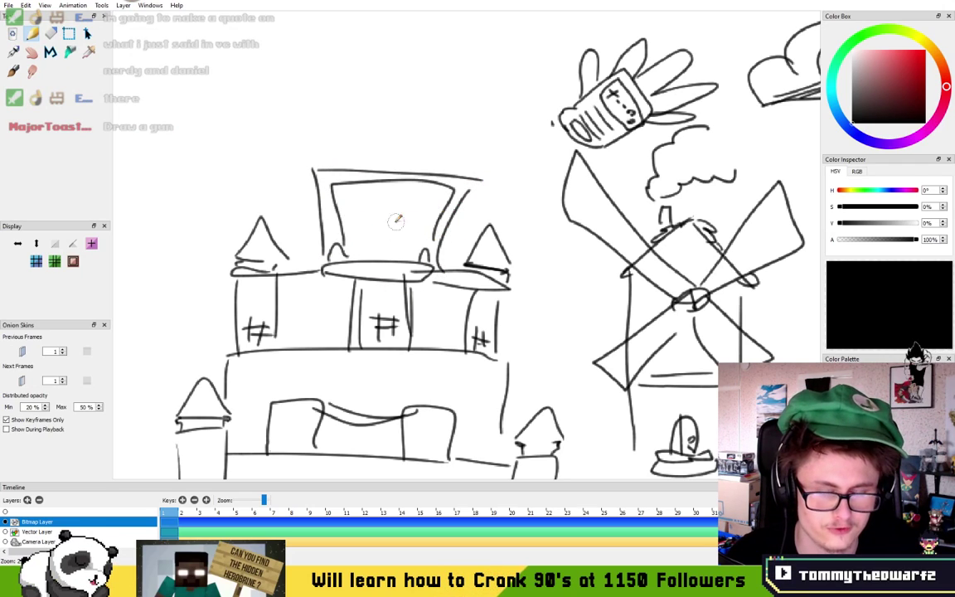
- Stack a narrower block with a flared rim, a small turret and a pointed roof on top of the castle
left_click_drag(372, 170, 339, 240)
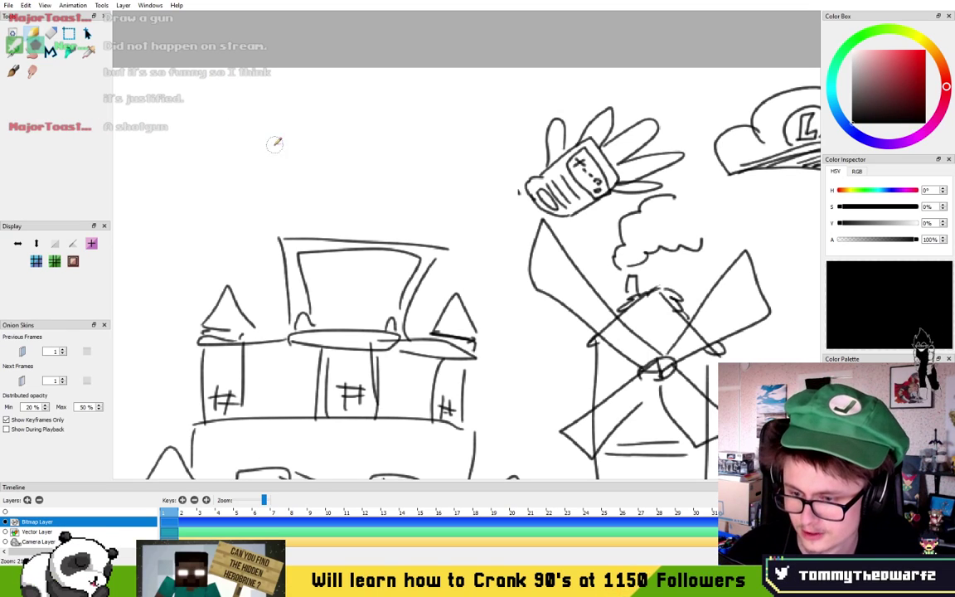
mouse_move(307, 235)
left_mouse_down()
mouse_move(308, 179)
mouse_move(407, 236)
left_mouse_up()
mouse_move(321, 163)
left_mouse_down()
mouse_move(318, 177)
mouse_move(377, 147)
mouse_move(424, 169)
left_mouse_up()
left_click_drag(386, 141, 393, 172)
left_click_drag(316, 176, 344, 146)
mouse_move(324, 142)
left_mouse_down()
mouse_move(385, 138)
mouse_move(394, 149)
mouse_move(389, 182)
left_mouse_up()
mouse_move(329, 179)
left_mouse_down()
mouse_move(325, 143)
mouse_move(392, 141)
left_mouse_up()
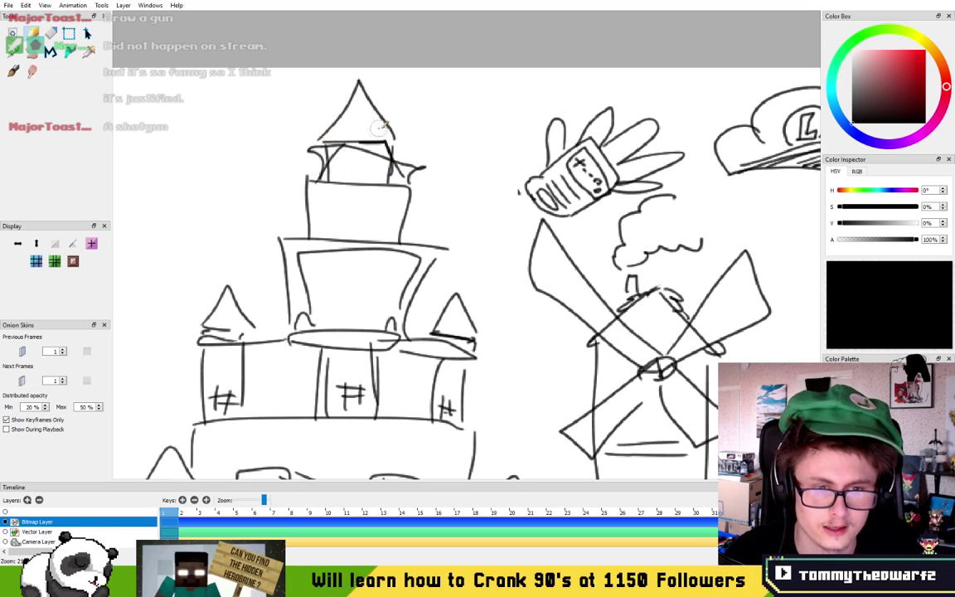
- Select the whole canvas, delete all the drawings and switch back to the Pencil tool
scroll(415, 152, "down", 3)
mouse_move(432, 188)
left_mouse_down()
mouse_move(347, 170)
mouse_move(386, 169)
left_mouse_up()
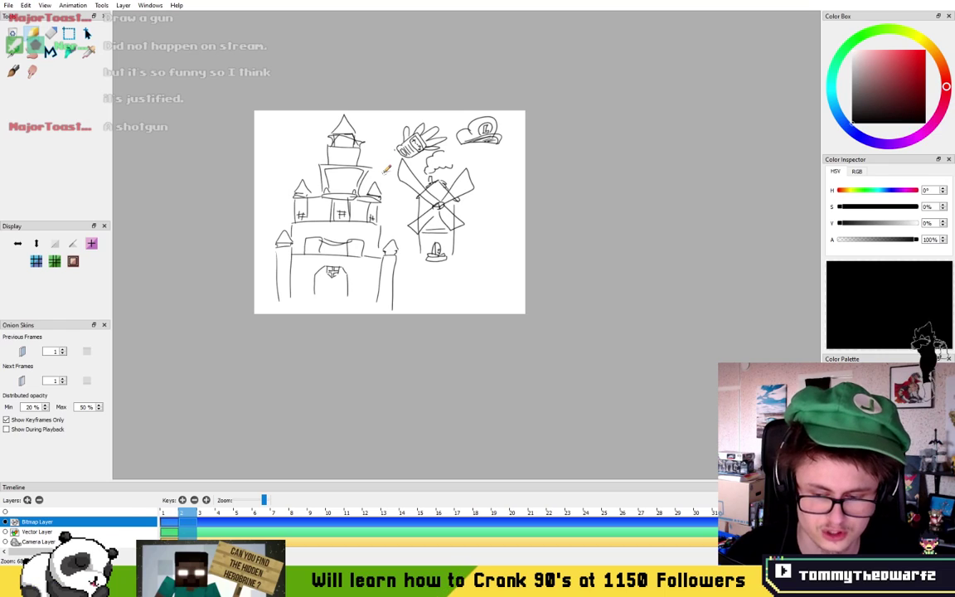
left_click(68, 34)
left_click_drag(180, 41, 540, 342)
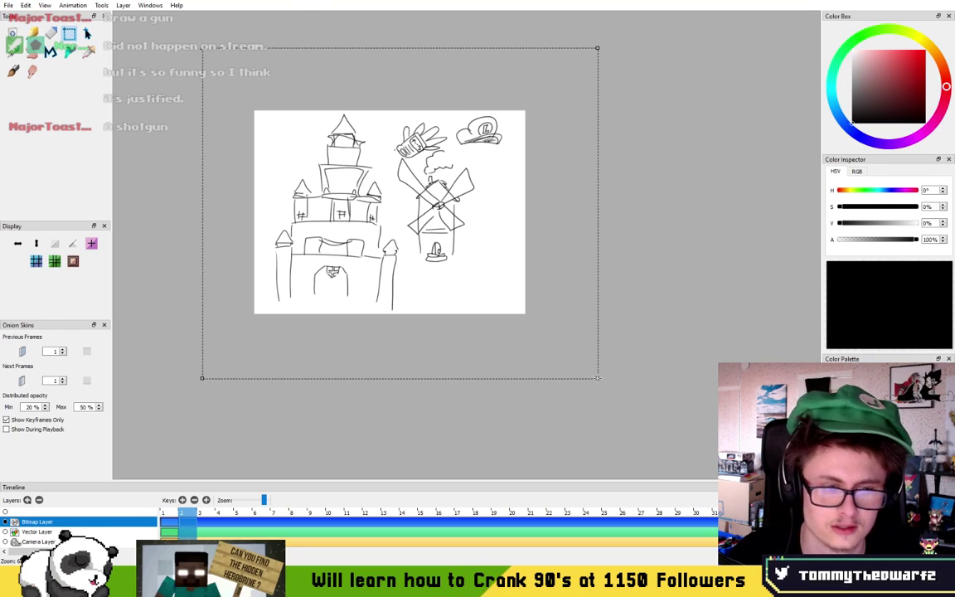
key("Delete")
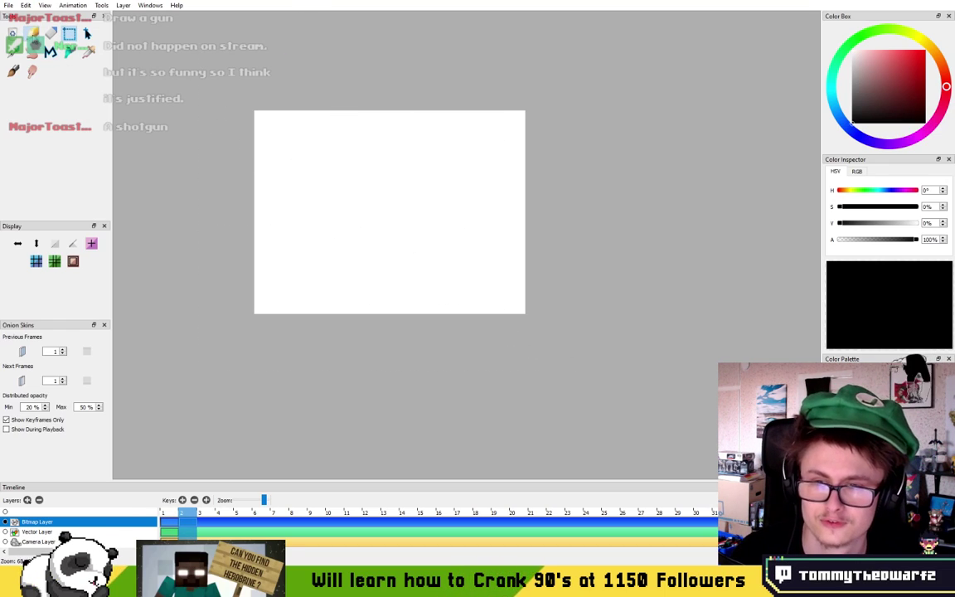
left_click(32, 34)
left_click_drag(310, 174, 342, 179)
key("ctrl+z")
key("ctrl+z")
key("ctrl+shift+z")
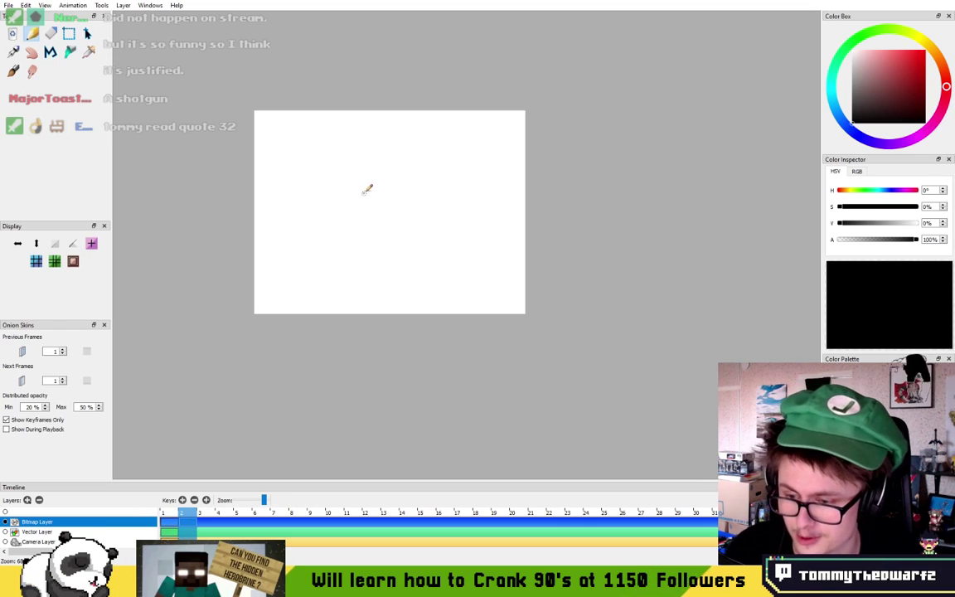
left_click_drag(370, 191, 377, 234)
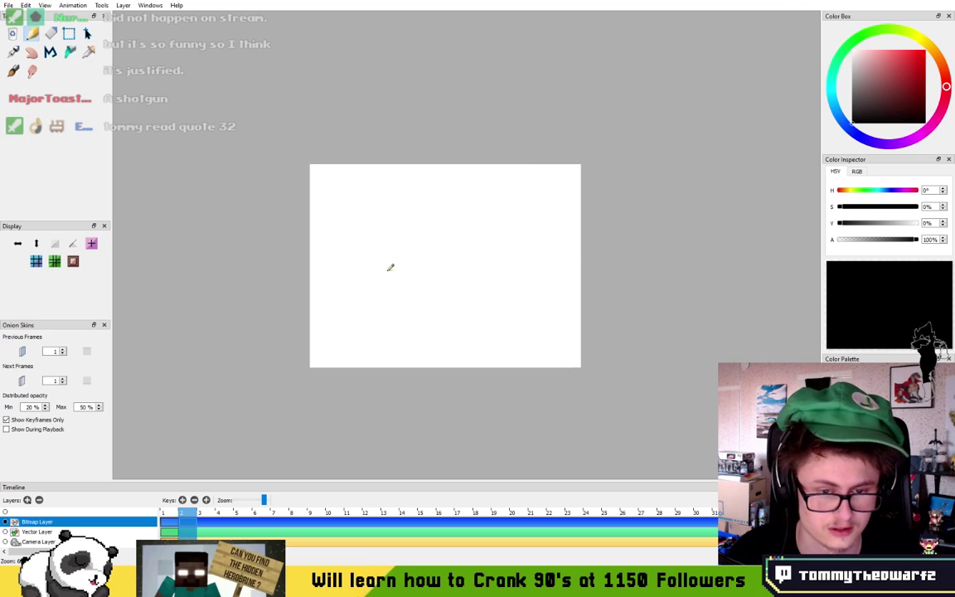
scroll(439, 250, "up", 3)
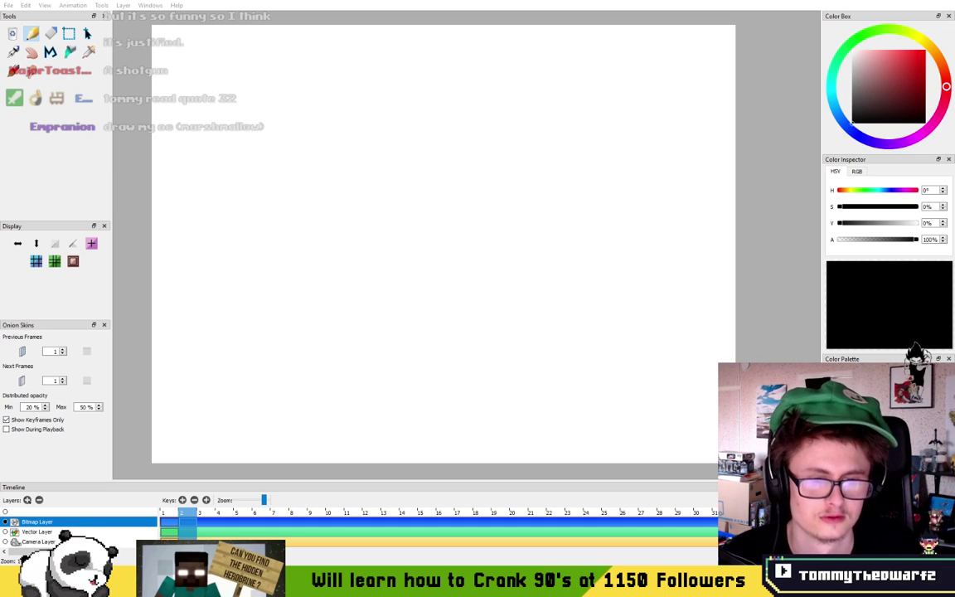
scroll(289, 171, "up", 2)
left_click_drag(351, 75, 384, 184)
key("ctrl+z")
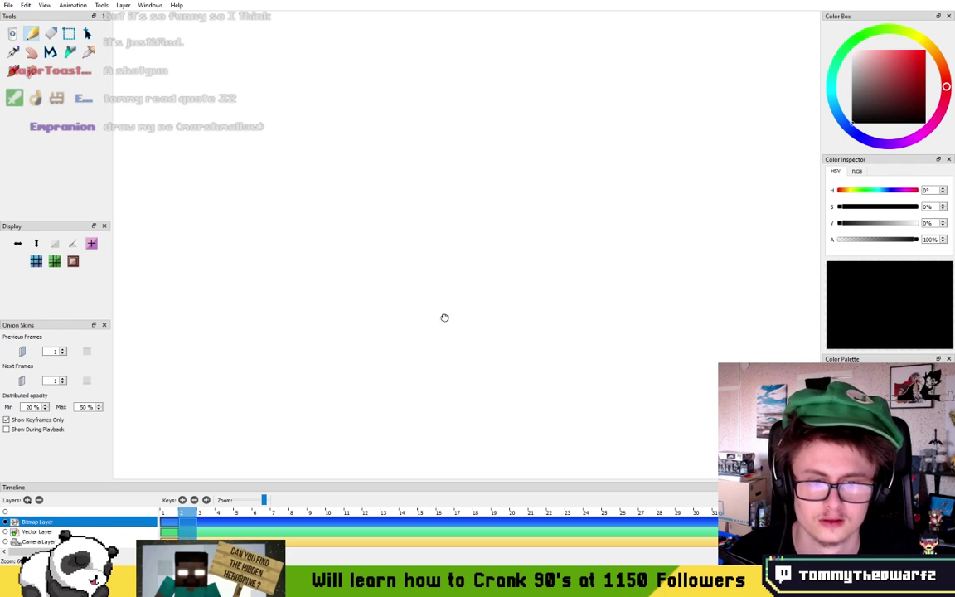
scroll(361, 177, "down", 3)
scroll(331, 149, "up", 3)
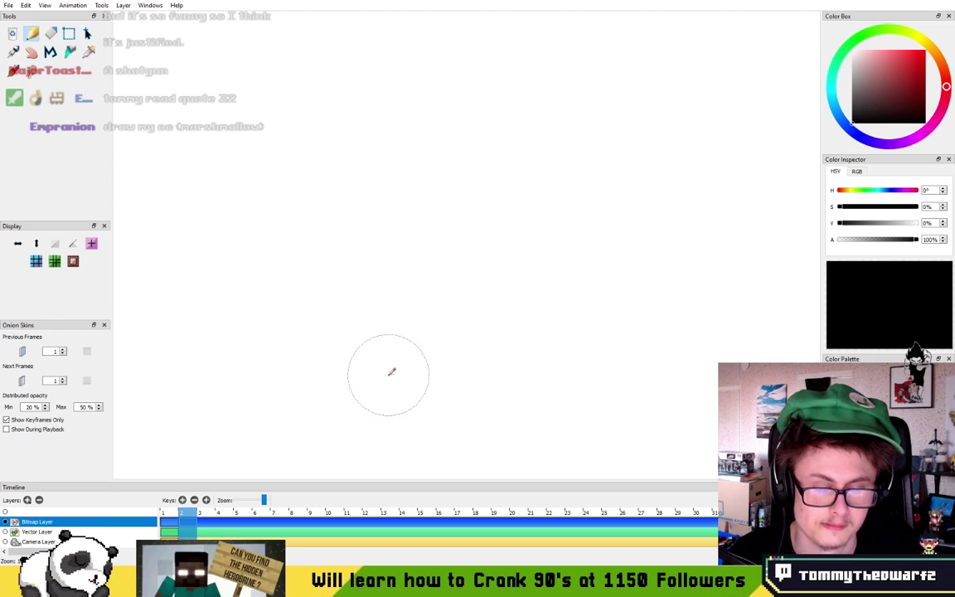
- Draw an upright square marshmallow body with two dot eyes and a w-shaped mouth
mouse_move(335, 402)
left_mouse_down()
mouse_move(296, 135)
mouse_move(379, 112)
mouse_move(627, 136)
mouse_move(635, 255)
mouse_move(568, 424)
mouse_move(308, 427)
left_mouse_up()
left_click(380, 270)
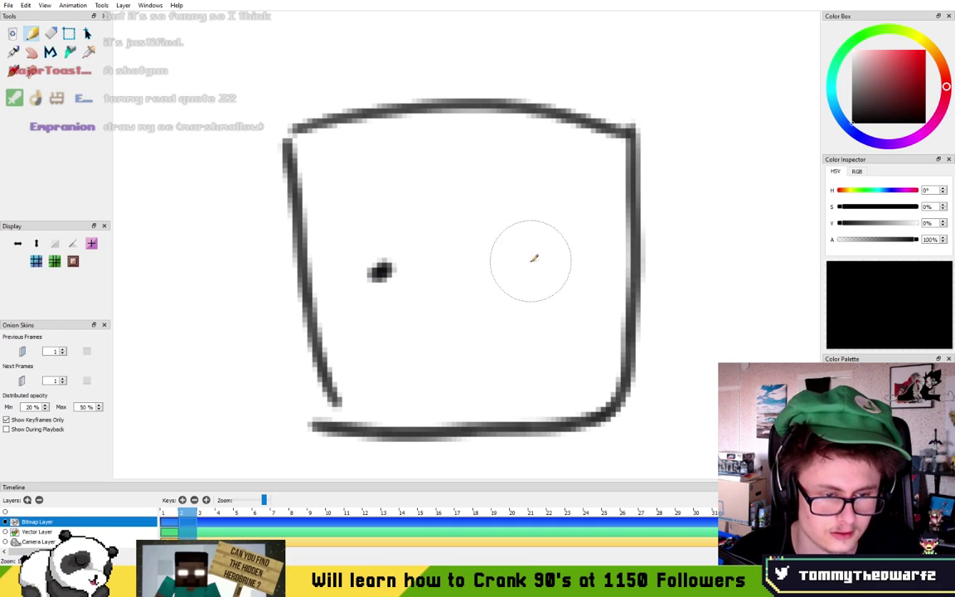
left_click(530, 261)
mouse_move(406, 319)
left_mouse_down()
mouse_move(474, 336)
mouse_move(517, 322)
left_mouse_up()
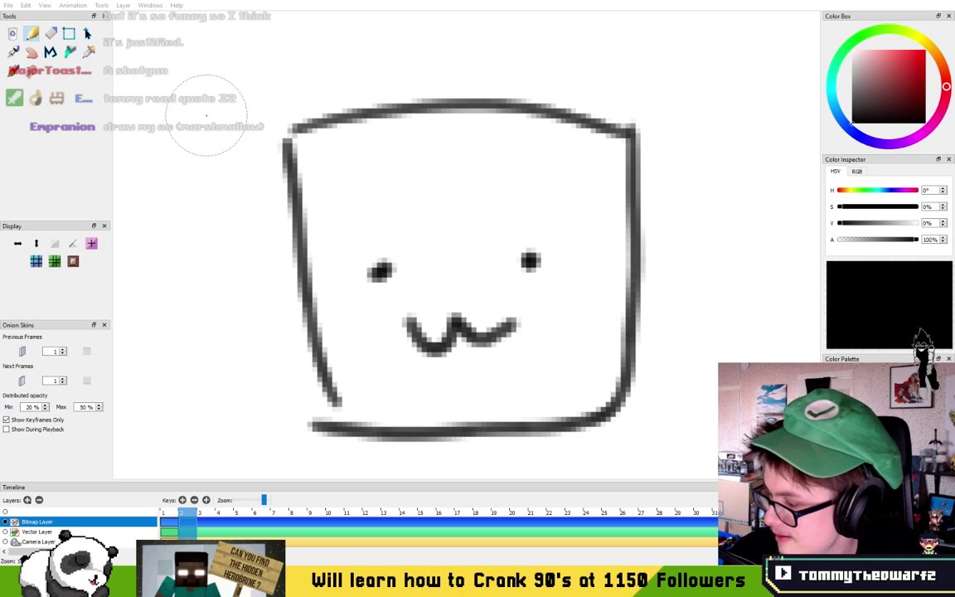
- Add two pointed cat ears on top of the square marshmallow and two thin legs with feet beneath it
left_click_drag(348, 222, 355, 246)
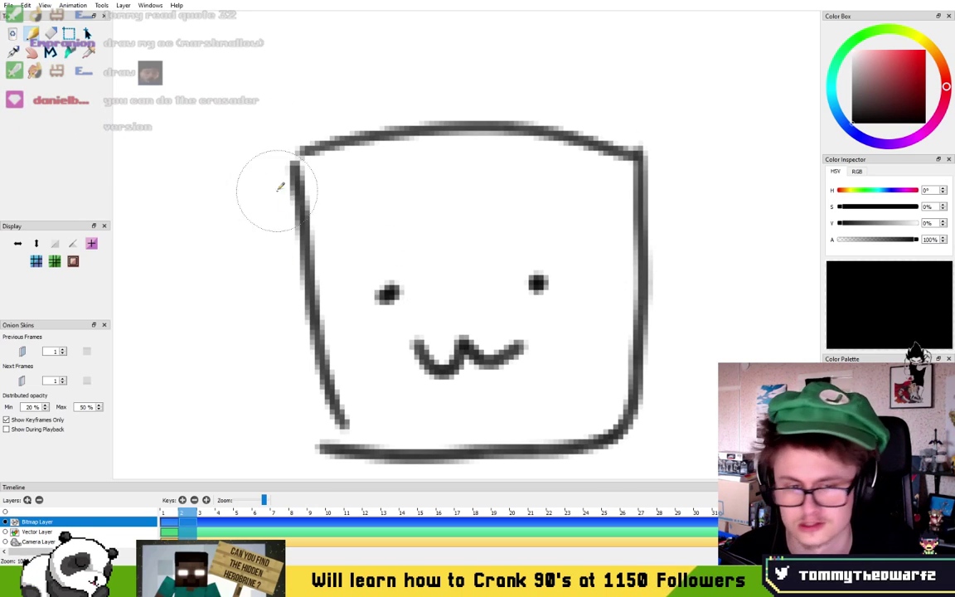
left_click_drag(296, 160, 365, 129)
key("ctrl+z")
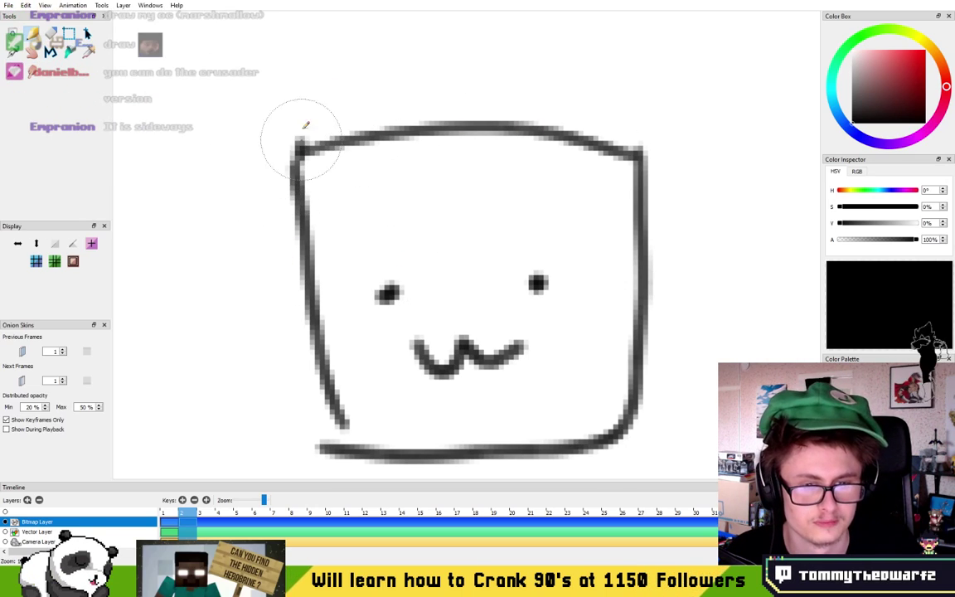
left_click_drag(298, 151, 400, 128)
mouse_move(564, 126)
left_mouse_down()
mouse_move(610, 71)
mouse_move(623, 156)
left_mouse_up()
left_click_drag(589, 283, 561, 132)
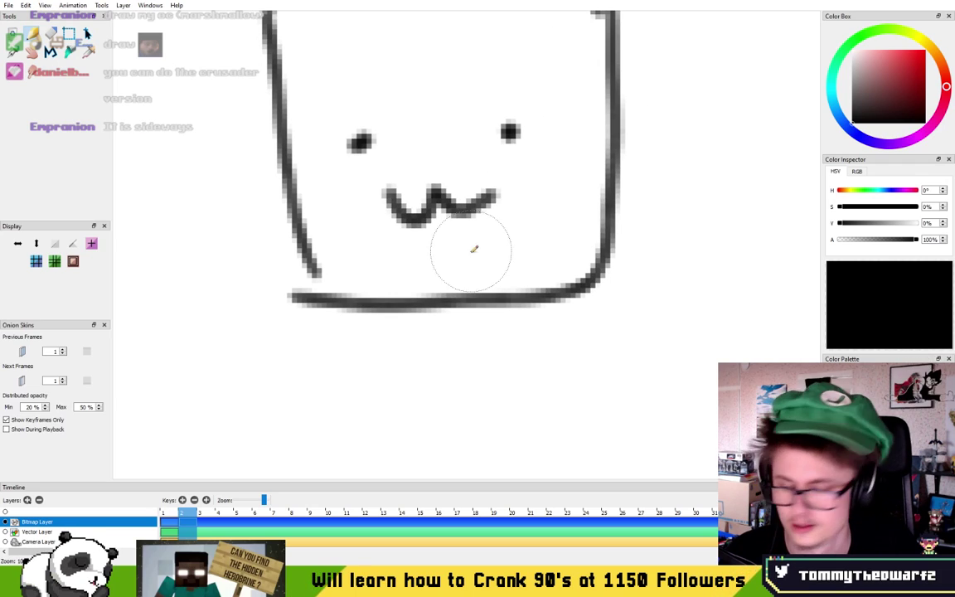
left_click_drag(402, 321, 400, 449)
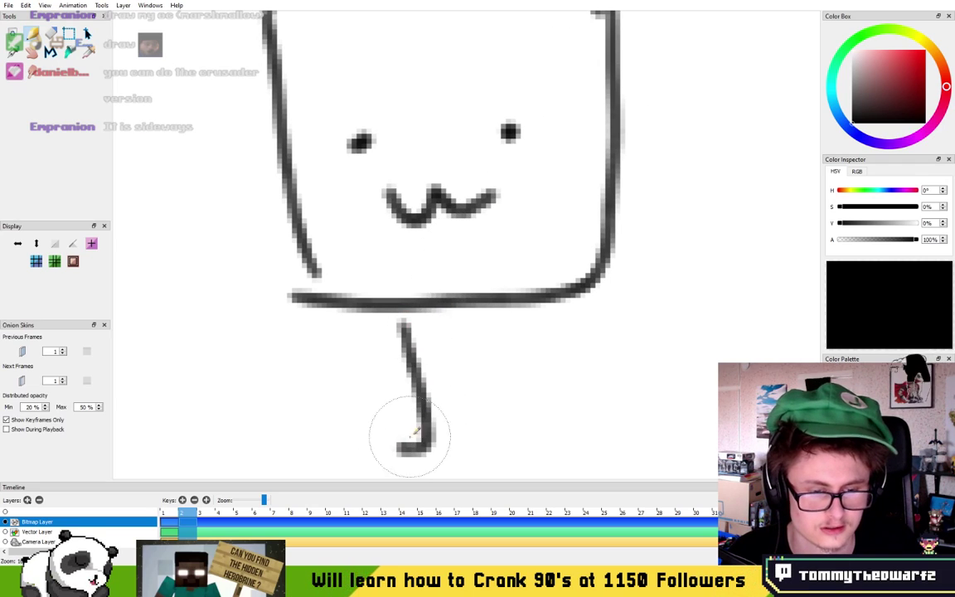
left_click_drag(515, 307, 547, 422)
scroll(488, 189, "down", 7)
scroll(504, 196, "up", 3)
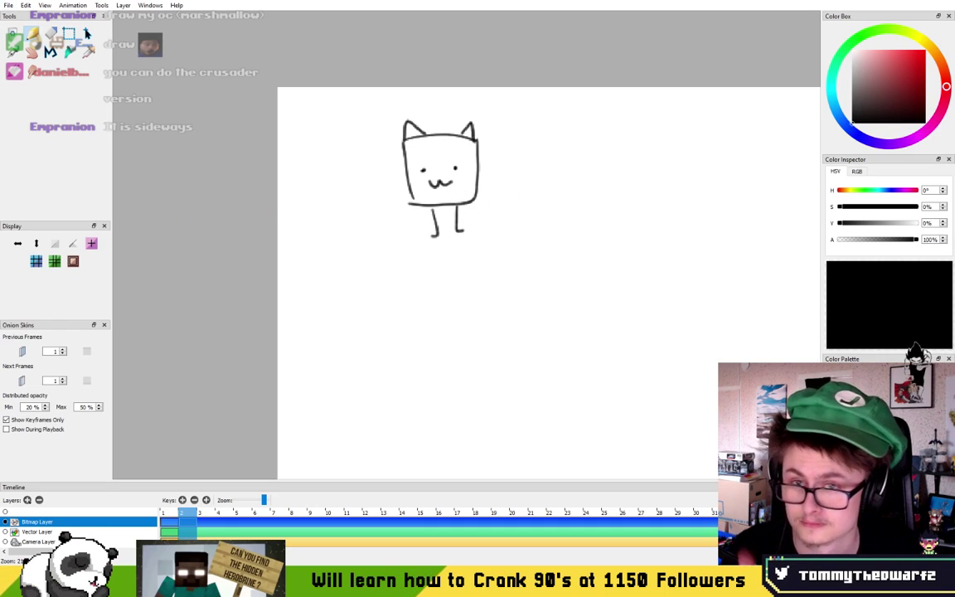
- Undo all the strokes of the upright marshmallow cat
left_click_drag(412, 188, 422, 239)
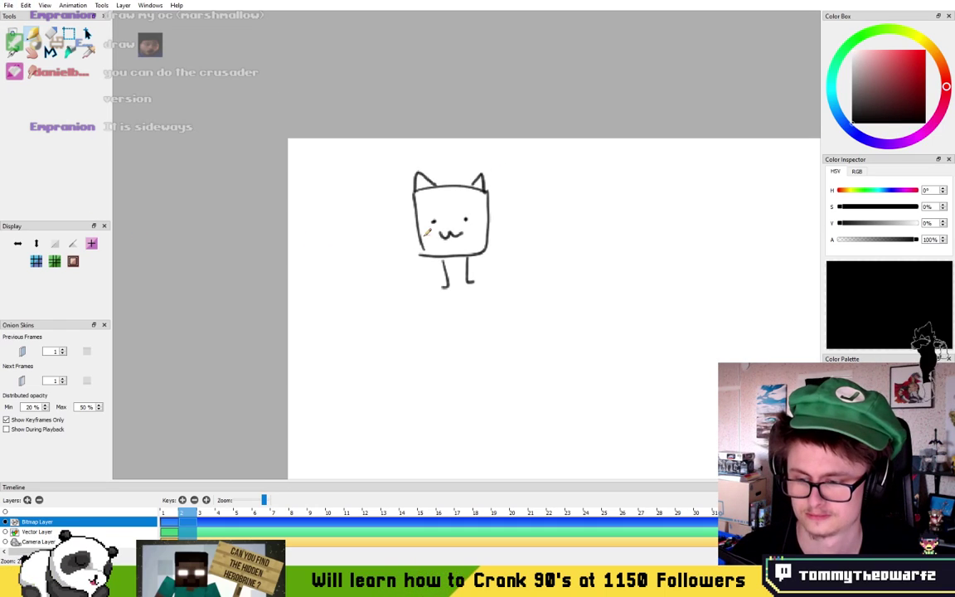
scroll(461, 216, "up", 6)
scroll(455, 208, "down", 2)
key("ctrl+z")
key("ctrl+z")
key("ctrl+z")
key("ctrl+z")
key("ctrl+z")
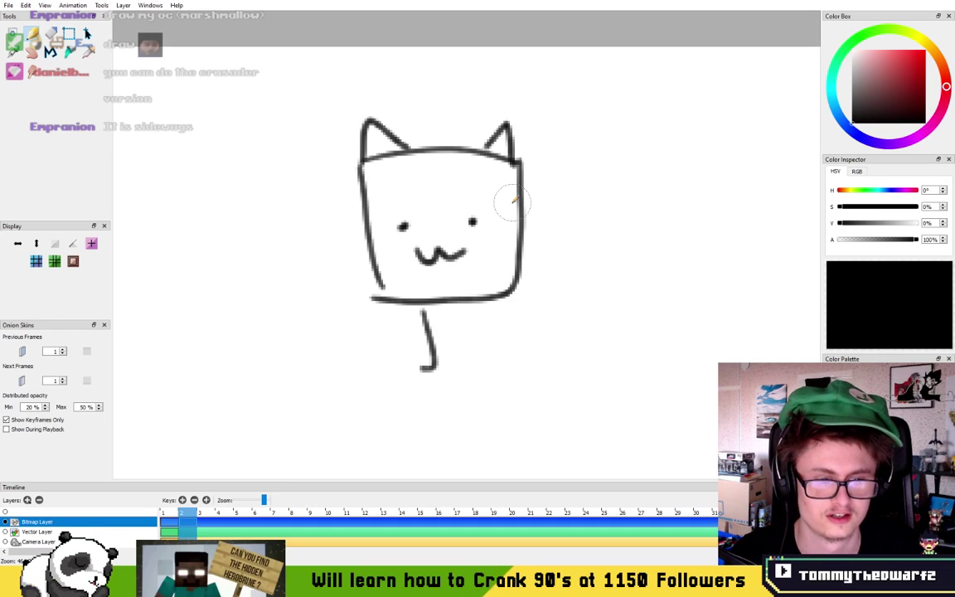
key("ctrl+z")
key("ctrl+z")
key("ctrl+z")
key("ctrl+z")
key("ctrl+z")
key("ctrl+z")
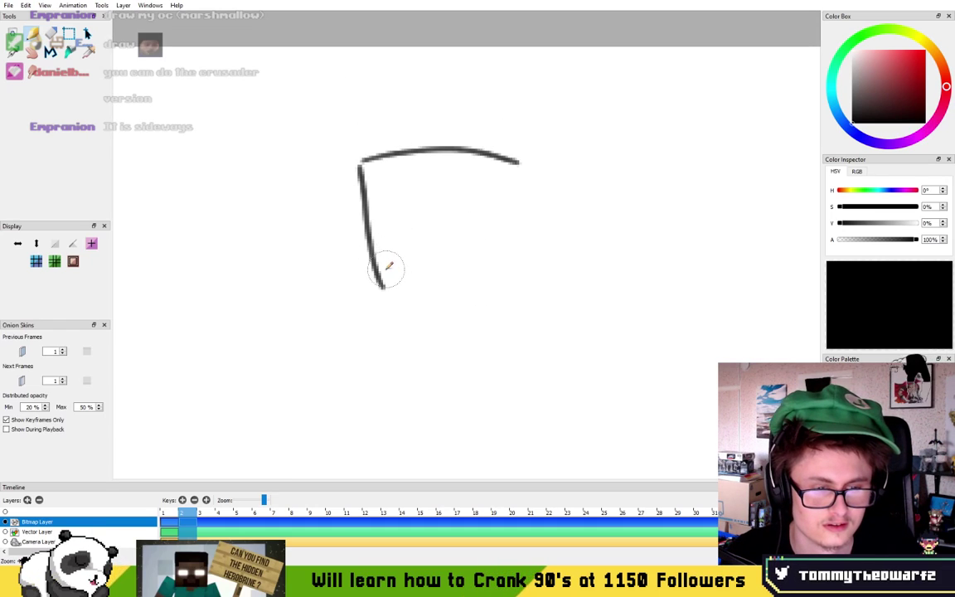
- Draw a wide sideways marshmallow body with two pointed cat ears along its upper edge
mouse_move(361, 317)
left_mouse_down()
mouse_move(362, 192)
mouse_move(602, 221)
left_mouse_up()
mouse_move(362, 339)
left_mouse_down()
mouse_move(441, 346)
mouse_move(613, 221)
left_mouse_up()
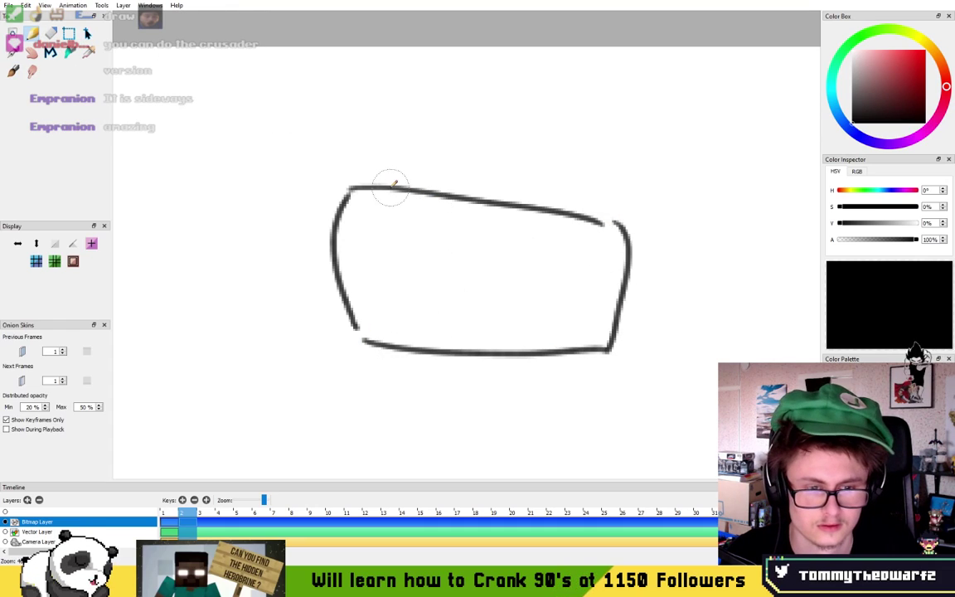
left_click_drag(384, 191, 448, 196)
left_click_drag(563, 212, 602, 222)
- Give the sideways marshmallow two dot eyes, a w-shaped mouth and two bent legs with outward-pointing feet
left_click(436, 264)
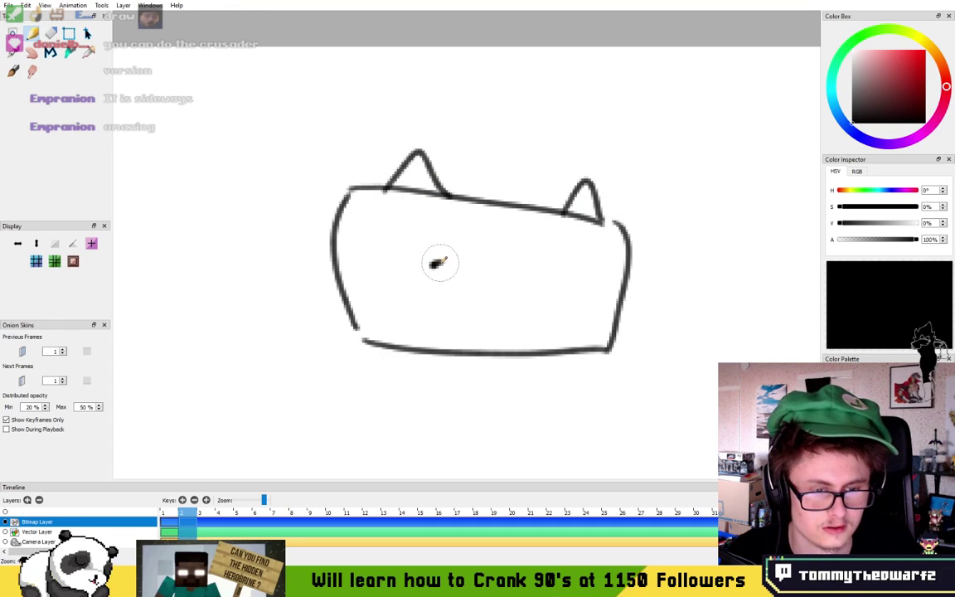
left_click(542, 268)
left_click_drag(445, 284, 531, 291)
mouse_move(396, 350)
left_mouse_down()
mouse_move(407, 396)
mouse_move(358, 395)
left_mouse_up()
mouse_move(572, 355)
left_mouse_down()
mouse_move(573, 388)
mouse_move(618, 400)
left_mouse_up()
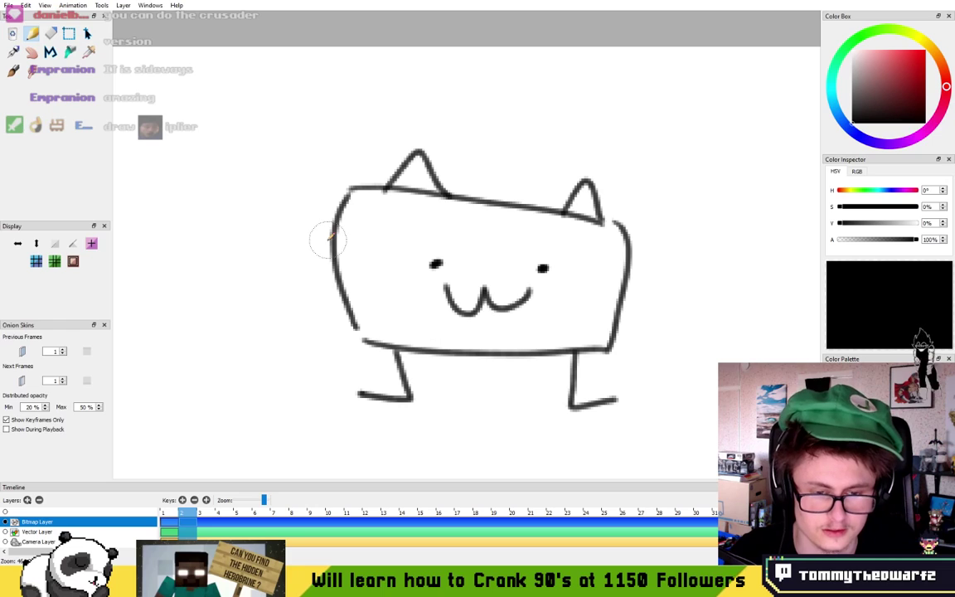
- Add pairs of short curved lines beside the upper and lower left of the marshmallow's body
left_click_drag(327, 237, 296, 256)
left_click_drag(342, 328, 296, 308)
left_click_drag(289, 244, 257, 259)
left_click_drag(308, 331, 277, 328)
left_click_drag(209, 298, 343, 256)
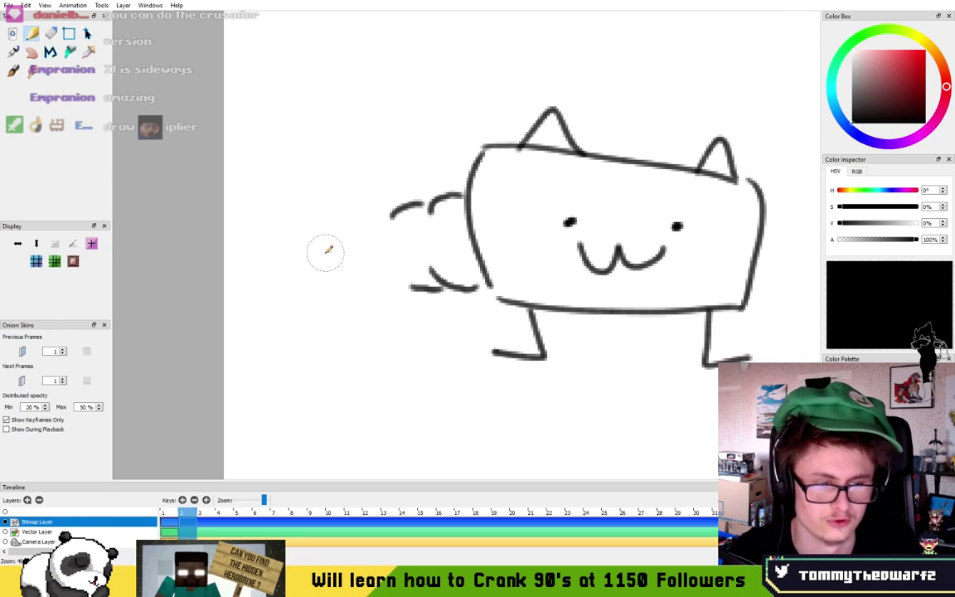
- Draw a small box with a circle and pointed top, held by a fist with curled fingers, at the end of the marshmallow's arm
mouse_move(333, 181)
left_mouse_down()
mouse_move(313, 207)
mouse_move(294, 152)
mouse_move(363, 213)
left_mouse_up()
mouse_move(325, 141)
left_mouse_down()
mouse_move(340, 118)
mouse_move(352, 141)
left_mouse_up()
mouse_move(298, 223)
left_mouse_down()
mouse_move(369, 222)
mouse_move(340, 273)
mouse_move(358, 272)
mouse_move(322, 272)
left_mouse_up()
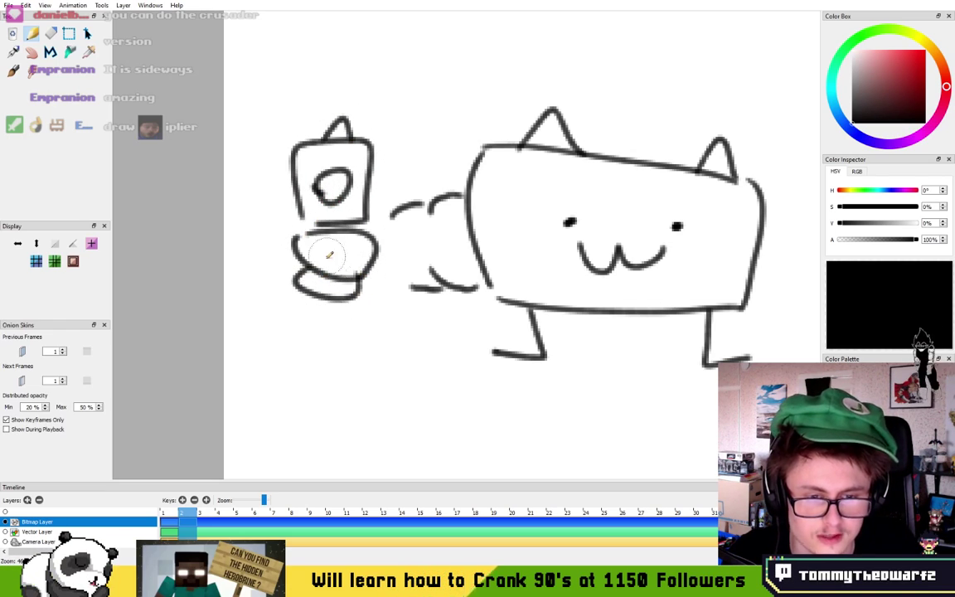
mouse_move(369, 199)
left_mouse_down()
mouse_move(369, 226)
mouse_move(380, 222)
mouse_move(371, 262)
left_mouse_up()
mouse_move(383, 217)
left_mouse_down()
mouse_move(399, 239)
mouse_move(373, 296)
mouse_move(387, 273)
mouse_move(400, 299)
mouse_move(333, 257)
left_mouse_up()
left_click_drag(672, 284, 436, 241)
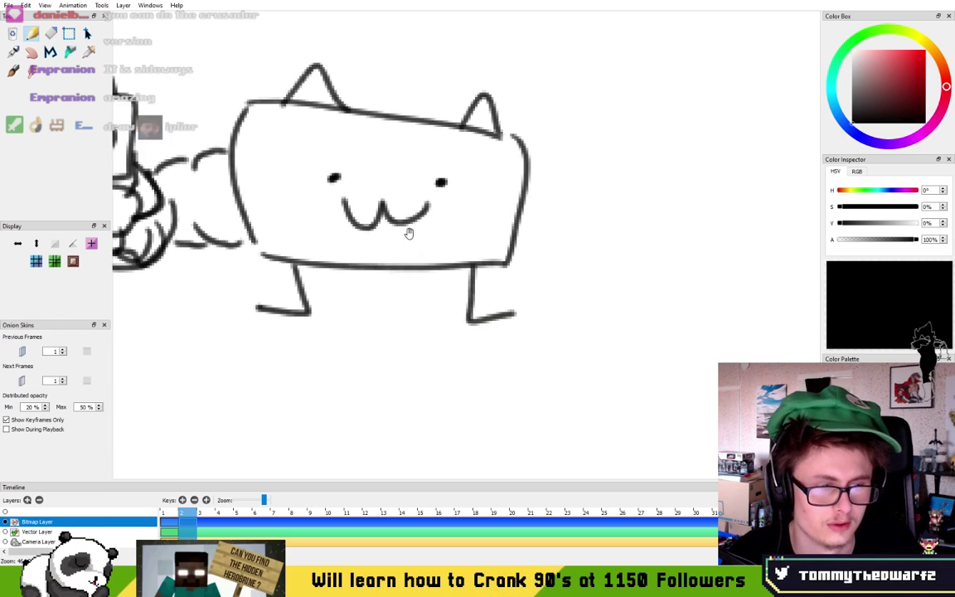
left_click_drag(301, 237, 446, 247)
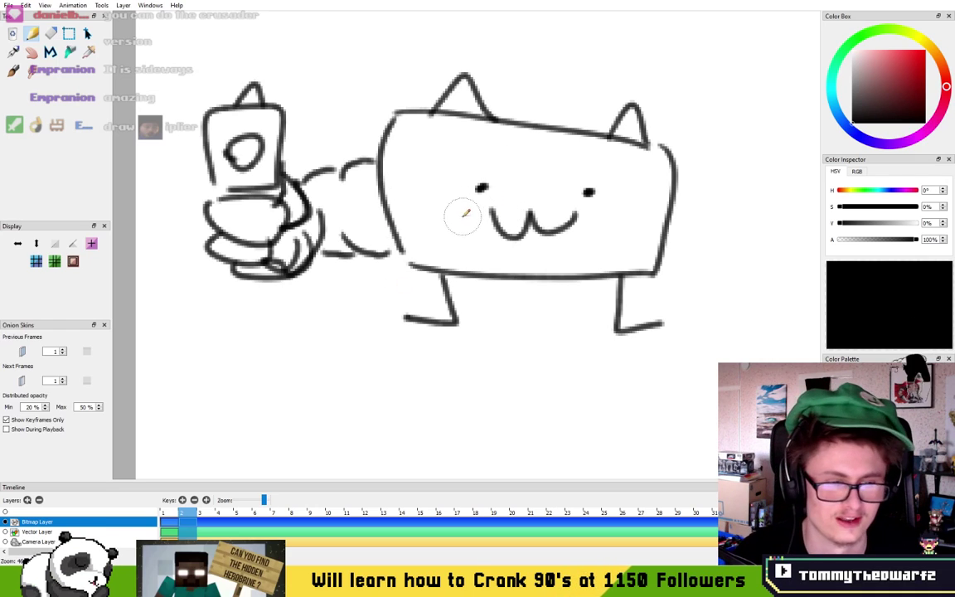
- Draw an oval head guide with a tilted ellipse across its top in the blank area beside the marshmallow cat
scroll(464, 214, "down", 5)
left_click_drag(578, 220, 529, 226)
scroll(450, 239, "up", 4)
mouse_move(267, 349)
left_mouse_down()
mouse_move(352, 249)
mouse_move(440, 217)
left_mouse_up()
mouse_move(415, 152)
left_mouse_down()
mouse_move(421, 189)
mouse_move(354, 160)
left_mouse_up()
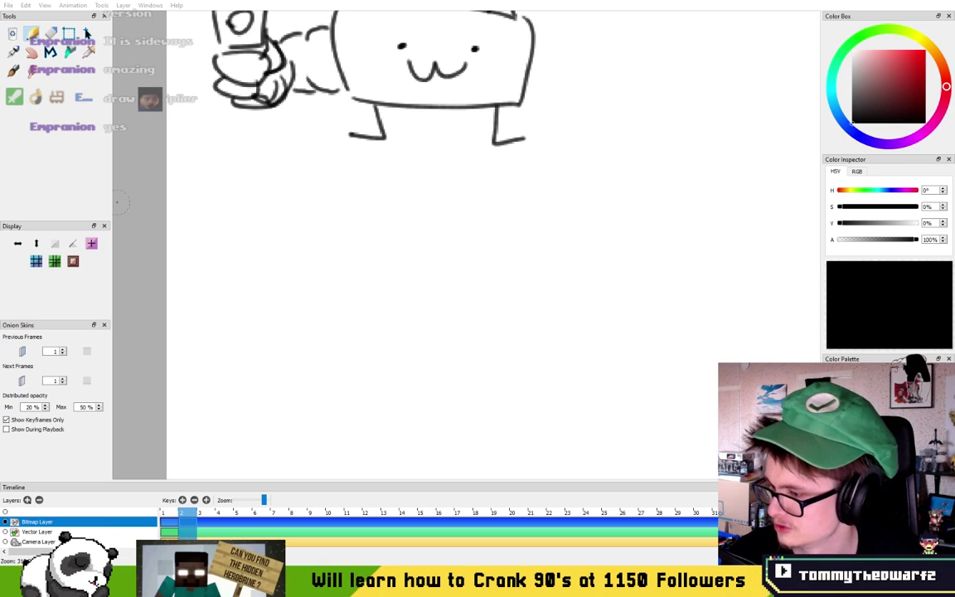
left_click_drag(405, 251, 352, 245)
left_click_drag(455, 184, 280, 275)
left_click_drag(609, 152, 384, 218)
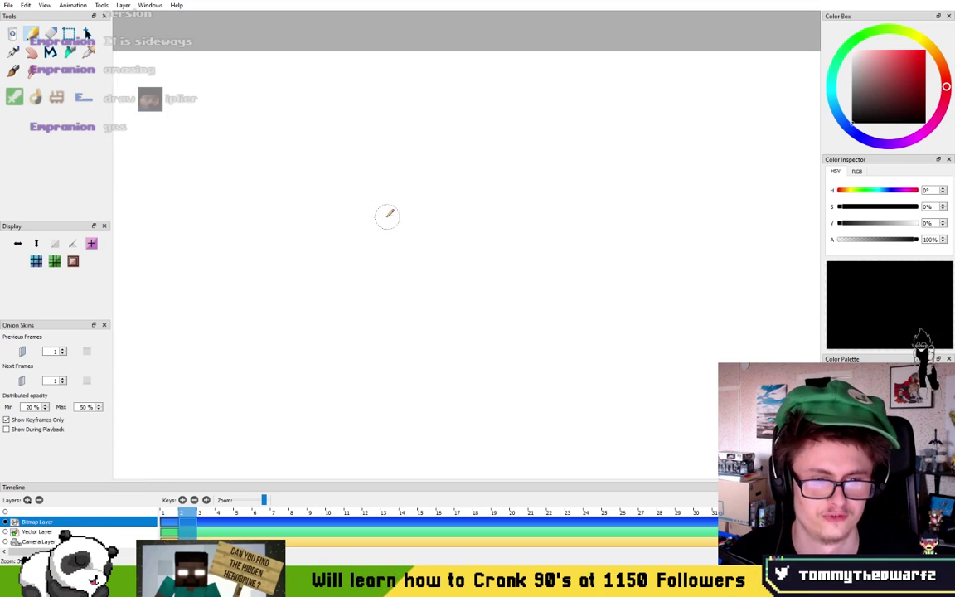
scroll(386, 219, "down", 3)
scroll(390, 282, "up", 2)
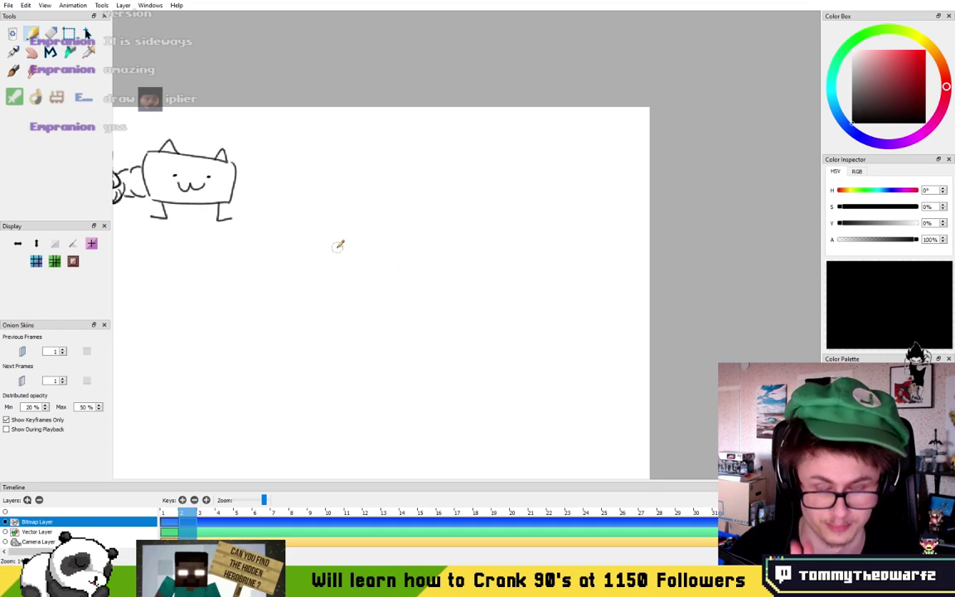
left_click_drag(431, 233, 390, 231)
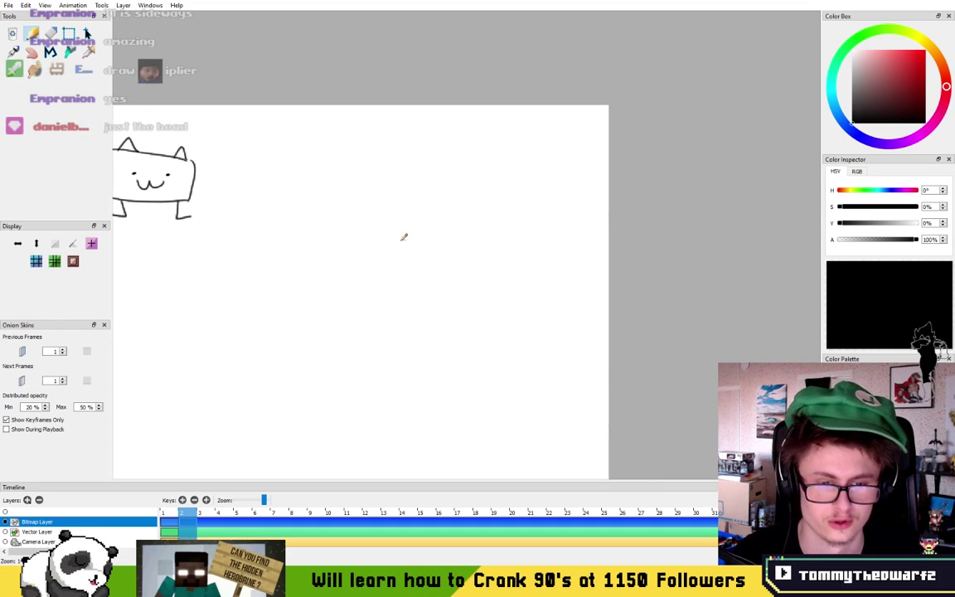
scroll(398, 242, "up", 1)
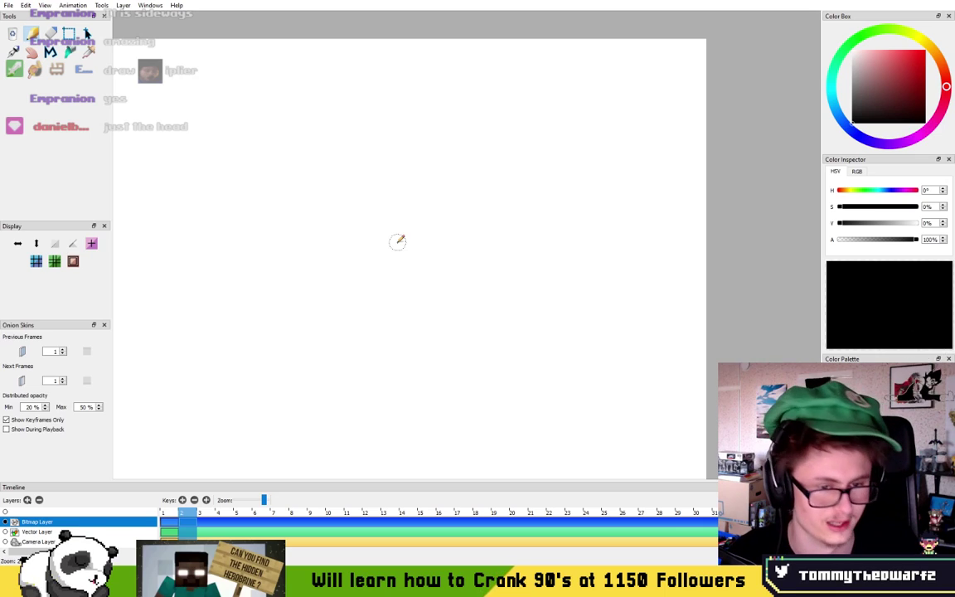
left_click_drag(378, 248, 370, 243)
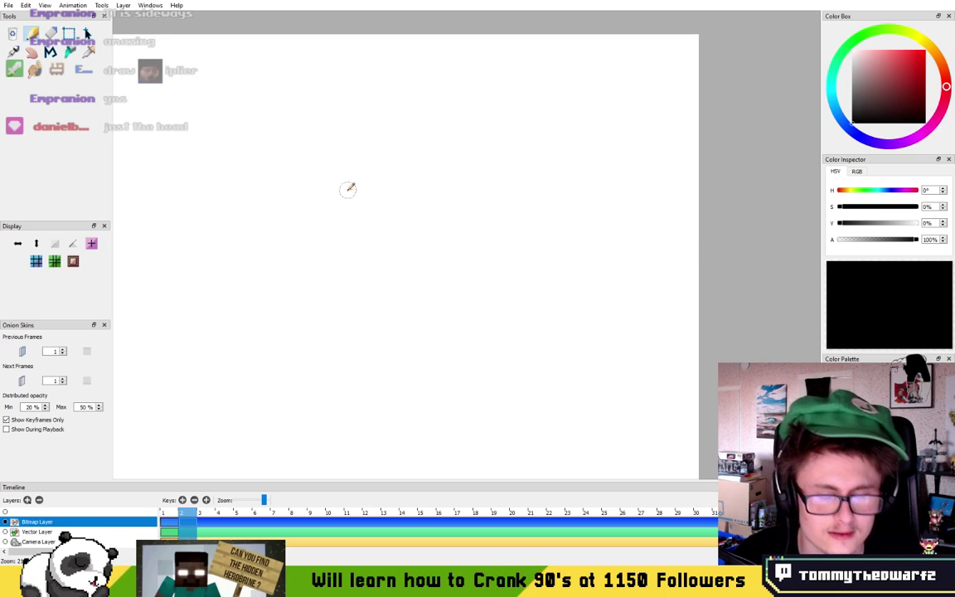
mouse_move(358, 330)
left_mouse_down()
mouse_move(416, 279)
mouse_move(375, 320)
left_mouse_up()
key("ctrl+z")
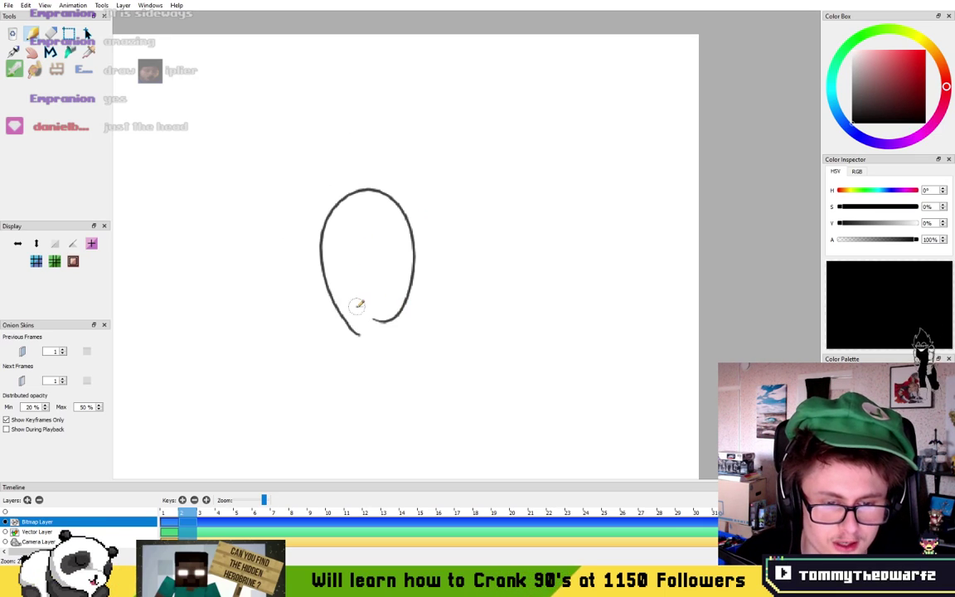
mouse_move(328, 232)
left_mouse_down()
mouse_move(367, 213)
mouse_move(349, 244)
mouse_move(310, 241)
mouse_move(336, 315)
mouse_move(337, 292)
mouse_move(355, 324)
left_mouse_up()
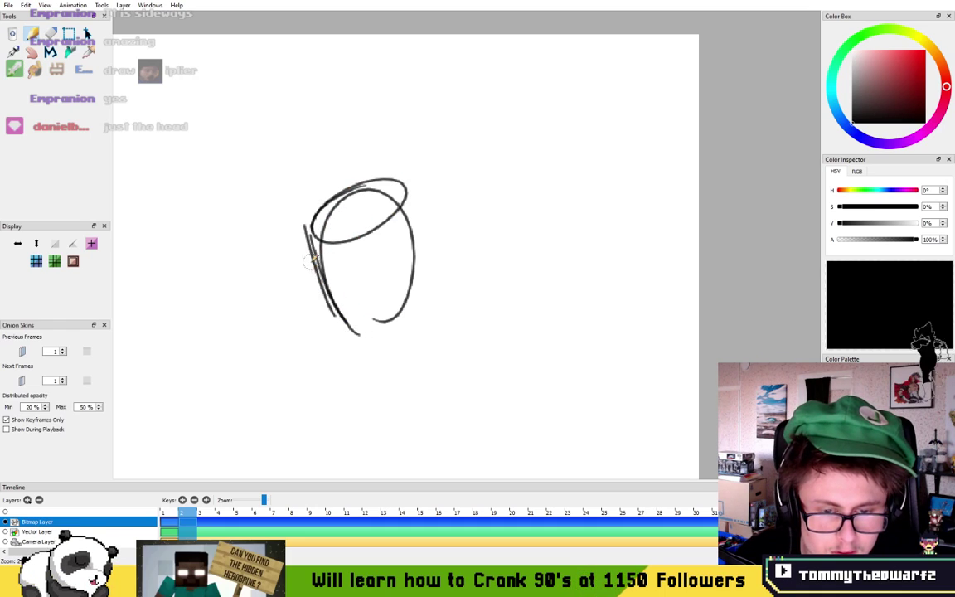
- Outline the helmet's sides and angular jaw, and add a vertical nose strip and slanted brow lines across the face
mouse_move(329, 305)
left_mouse_down()
mouse_move(356, 334)
mouse_move(406, 325)
left_mouse_up()
mouse_move(408, 195)
left_mouse_down()
mouse_move(407, 238)
mouse_move(427, 268)
left_mouse_up()
mouse_move(405, 214)
left_mouse_down()
mouse_move(424, 282)
mouse_move(414, 307)
mouse_move(353, 306)
left_mouse_up()
mouse_move(364, 325)
left_mouse_down()
mouse_move(347, 302)
mouse_move(365, 310)
mouse_move(424, 240)
left_mouse_up()
mouse_move(354, 308)
left_mouse_down()
mouse_move(333, 291)
mouse_move(349, 270)
mouse_move(359, 291)
mouse_move(346, 243)
left_mouse_up()
left_click_drag(357, 286, 347, 242)
left_click_drag(359, 291, 403, 261)
left_click_drag(365, 288, 408, 258)
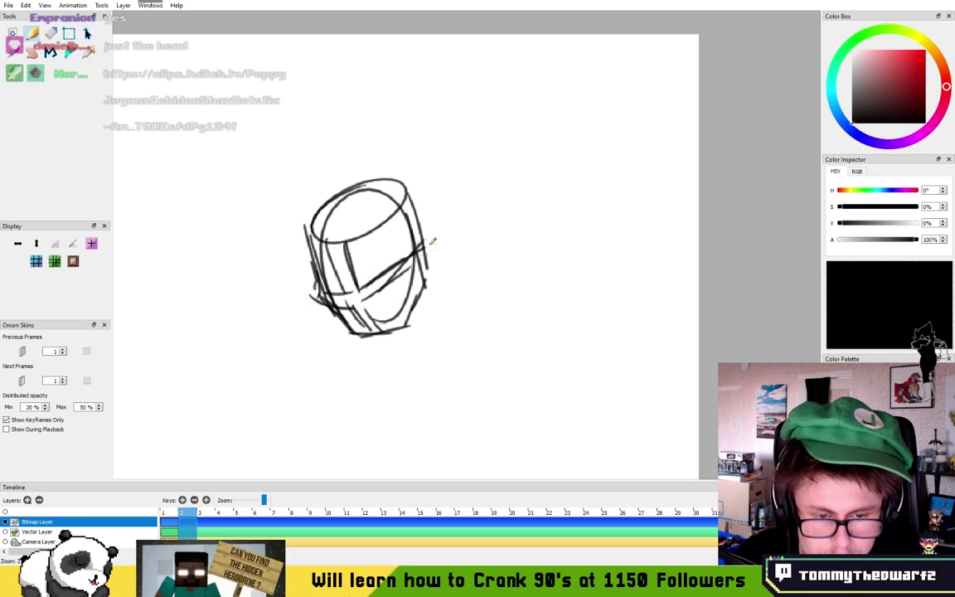
key("ctrl+z")
left_click_drag(361, 288, 408, 251)
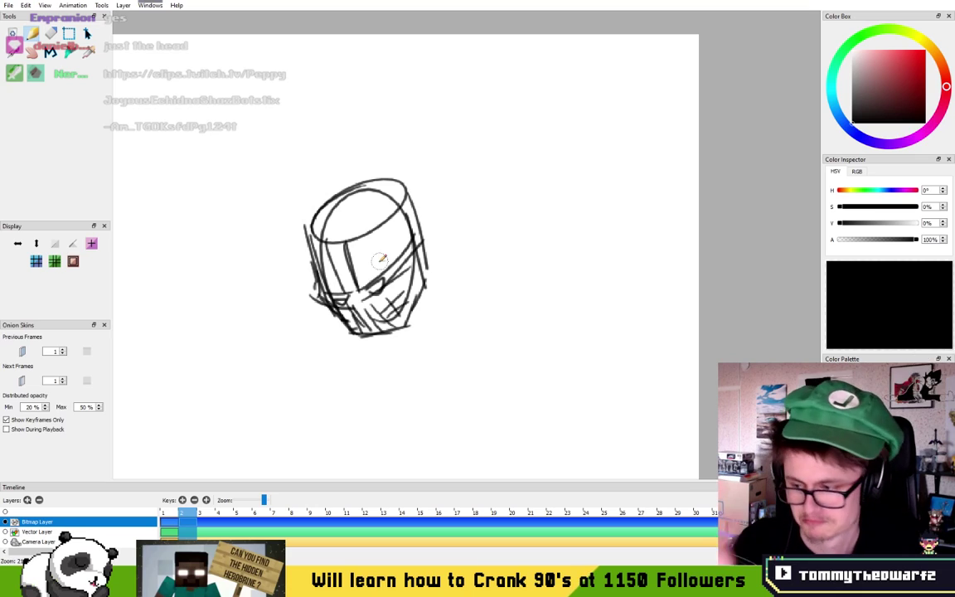
- Draw a rounded shoulder piece with a small ringed circle and a curved cap on each side of the helmet
scroll(319, 260, "up", 2)
left_click_drag(402, 245, 336, 154)
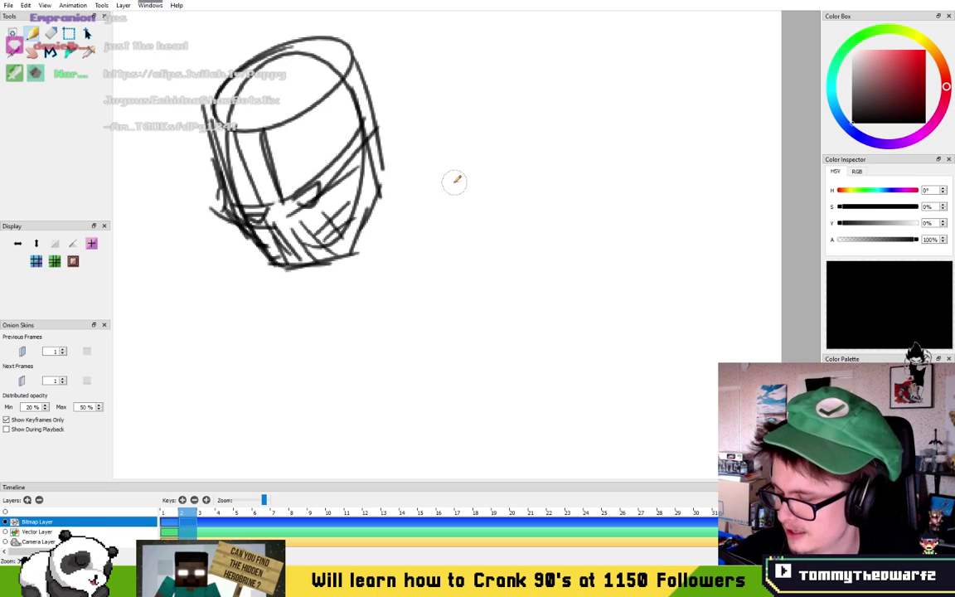
left_click_drag(429, 168, 425, 178)
mouse_move(229, 273)
left_mouse_down()
mouse_move(221, 271)
mouse_move(247, 280)
left_mouse_up()
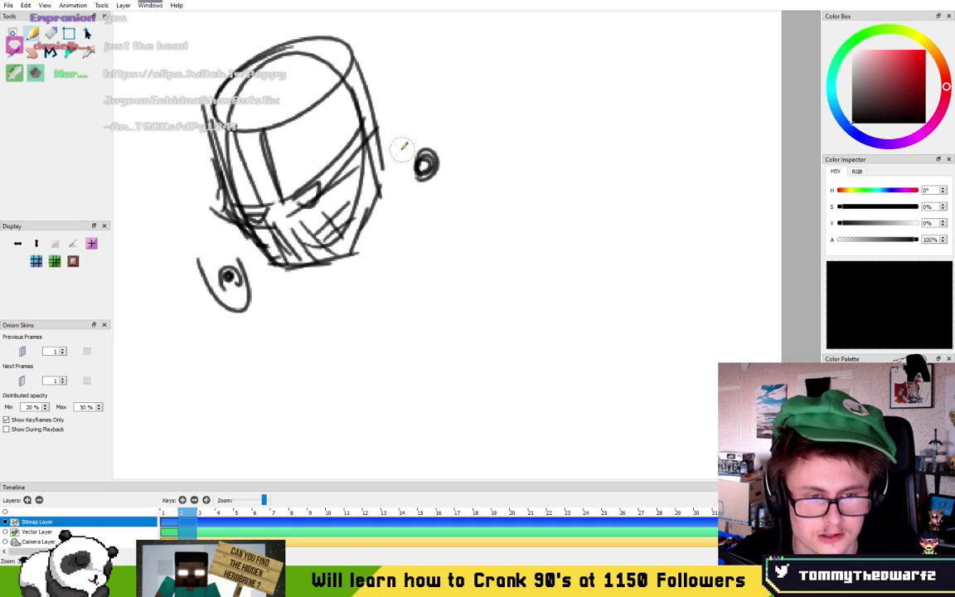
left_click_drag(428, 124, 389, 151)
mouse_move(198, 236)
left_mouse_down()
mouse_move(205, 277)
mouse_move(223, 232)
left_mouse_up()
left_click_drag(233, 232, 222, 254)
left_click_drag(383, 162, 448, 111)
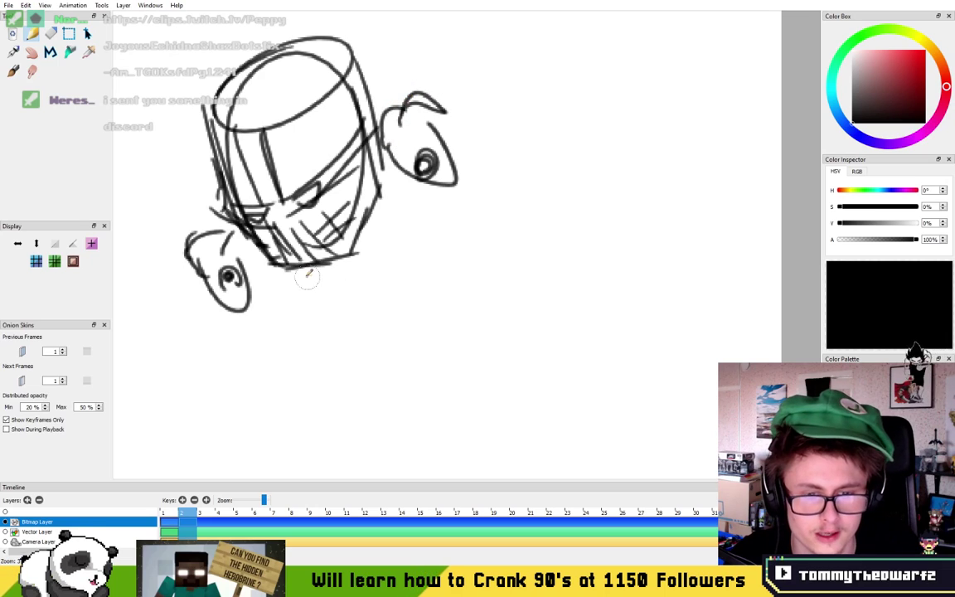
left_click_drag(250, 279, 402, 242)
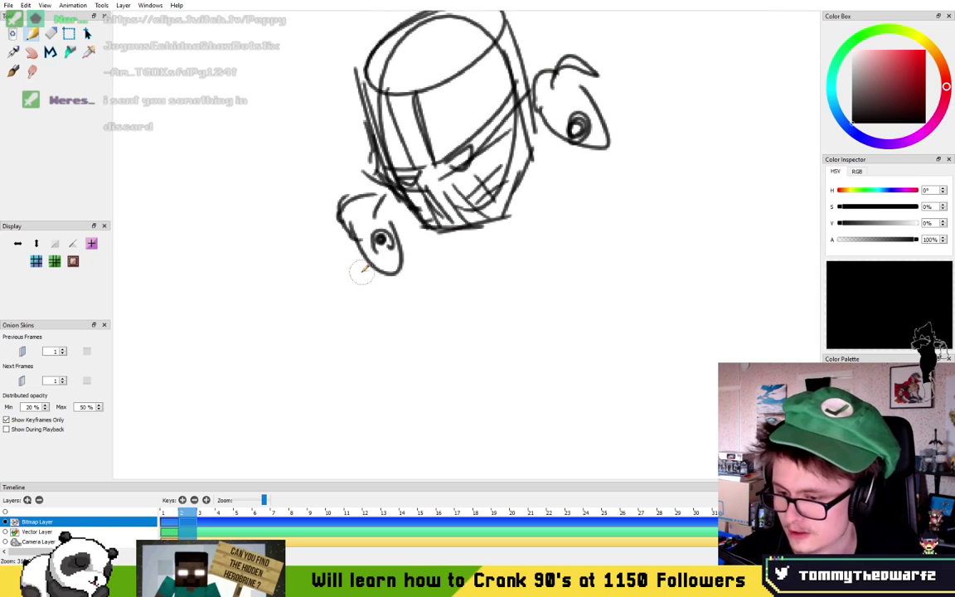
mouse_move(301, 300)
left_mouse_down()
mouse_move(347, 266)
mouse_move(415, 264)
left_mouse_up()
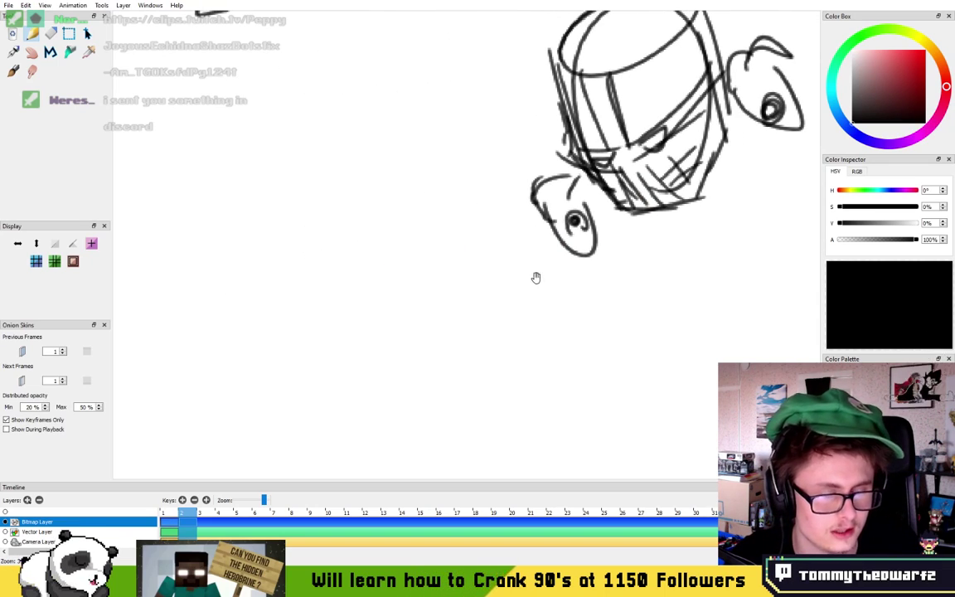
left_click_drag(534, 275, 387, 268)
left_click_drag(350, 380, 457, 378)
mouse_move(437, 432)
left_mouse_down()
mouse_move(160, 245)
mouse_move(160, 204)
mouse_move(141, 153)
mouse_move(266, 139)
mouse_move(457, 406)
left_mouse_up()
left_click_drag(161, 246, 297, 258)
mouse_move(264, 147)
left_mouse_down()
mouse_move(283, 241)
mouse_move(453, 431)
left_mouse_up()
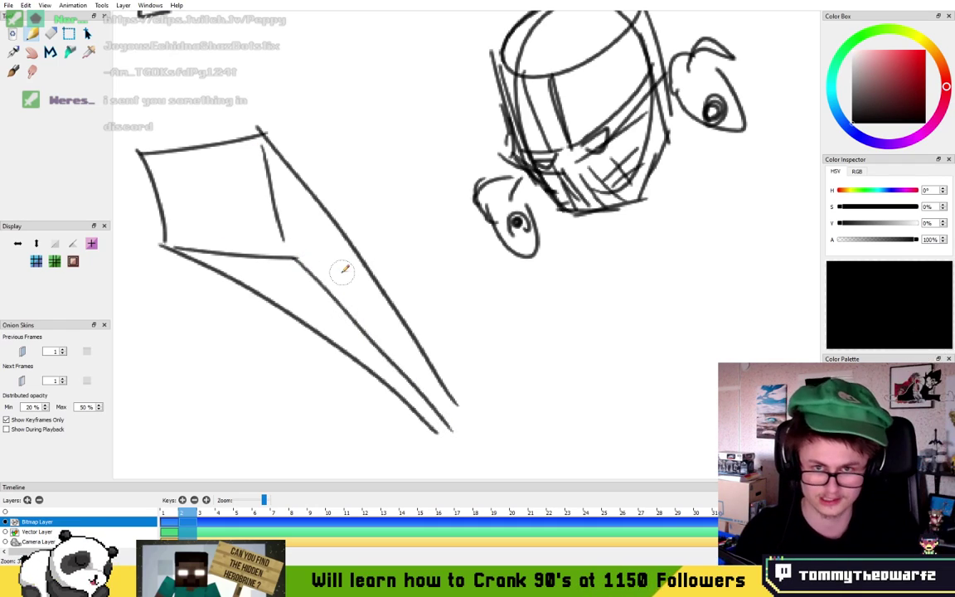
key("ctrl+z")
key("ctrl+z")
key("ctrl+z")
key("ctrl+z")
key("ctrl+z")
key("ctrl+z")
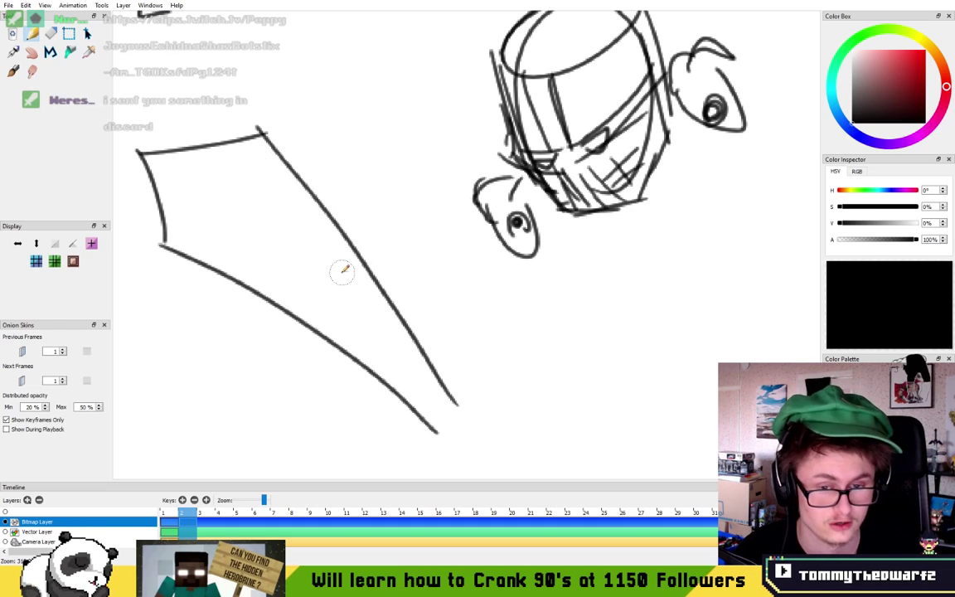
- Draw the outline of a broad curved sword blade with a pointed tip, tapering down below the helmeted head
mouse_move(426, 452)
left_mouse_down()
mouse_move(230, 251)
mouse_move(226, 228)
left_mouse_up()
key("ctrl+z")
mouse_move(427, 464)
left_mouse_down()
mouse_move(150, 145)
mouse_move(251, 27)
mouse_move(325, 149)
mouse_move(437, 458)
left_mouse_up()
key("ctrl+z")
left_click_drag(335, 155, 425, 412)
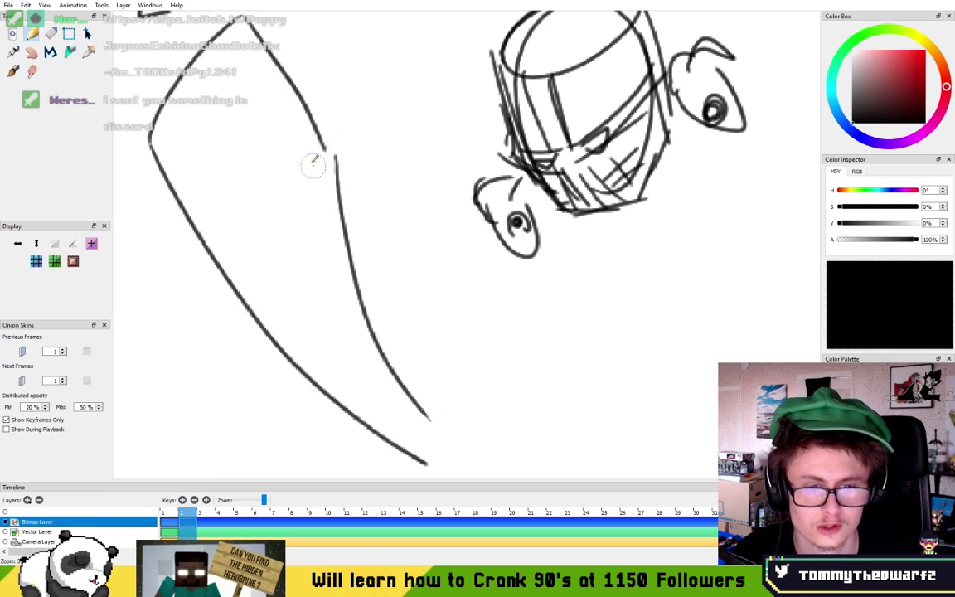
key("ctrl+z")
left_click_drag(330, 161, 447, 467)
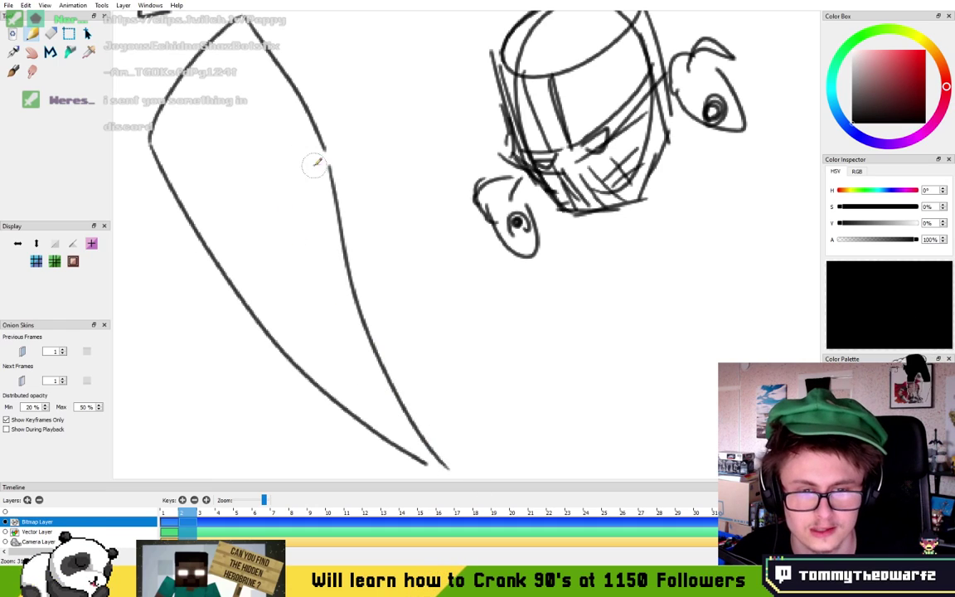
- Add inner facet lines along the sword blade and a four-pointed star beside its tip
left_click_drag(325, 155, 286, 265)
left_click_drag(161, 145, 388, 428)
key("ctrl+z")
left_click_drag(276, 266, 388, 428)
left_click_drag(359, 144, 369, 290)
mouse_move(349, 179)
left_mouse_down()
mouse_move(364, 132)
mouse_move(403, 239)
mouse_move(366, 174)
left_mouse_up()
left_click_drag(413, 238, 325, 142)
left_click_drag(455, 417, 406, 217)
mouse_move(317, 332)
left_mouse_down()
mouse_move(435, 348)
mouse_move(377, 348)
mouse_move(406, 354)
left_mouse_up()
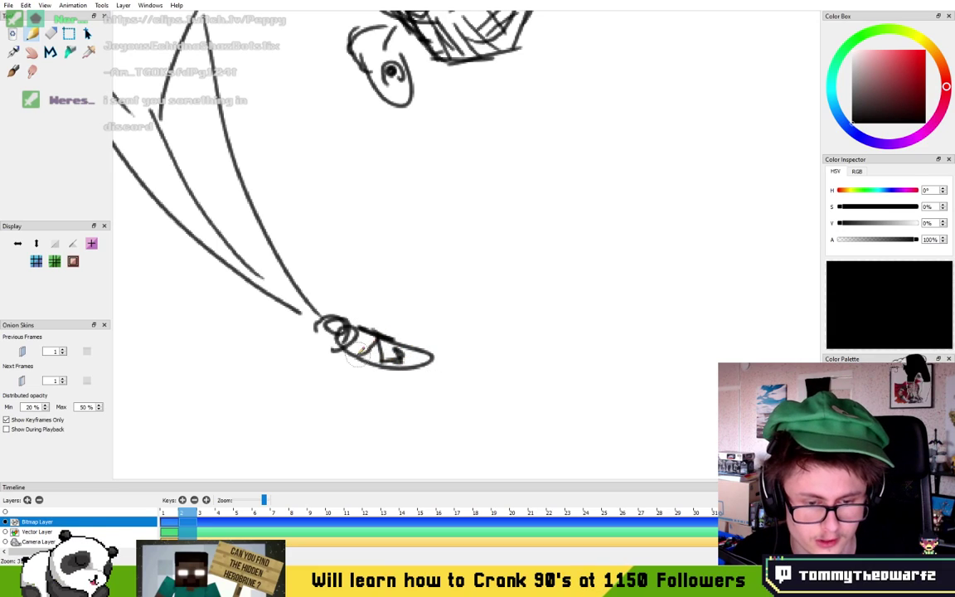
key("ctrl+z")
key("ctrl+z")
key("ctrl+z")
key("ctrl+z")
- Draw a rounded fist around the spiral at the blade's base, with curved finger strokes beside it
mouse_move(323, 342)
left_mouse_down()
mouse_move(355, 355)
mouse_move(365, 377)
mouse_move(406, 380)
mouse_move(382, 340)
left_mouse_up()
mouse_move(320, 312)
left_mouse_down()
mouse_move(348, 279)
mouse_move(412, 292)
left_mouse_up()
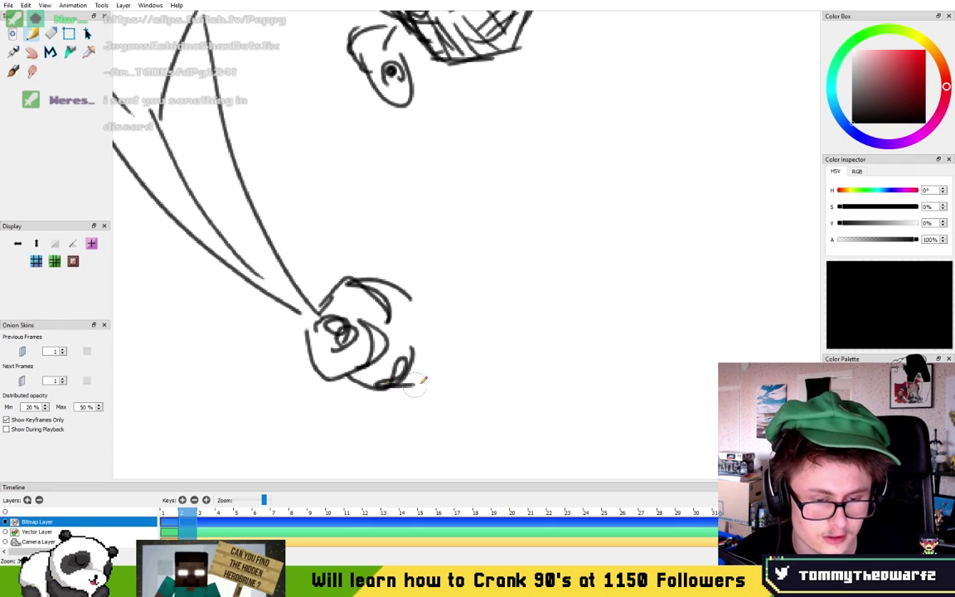
left_click_drag(418, 381, 426, 348)
mouse_move(360, 281)
left_mouse_down()
mouse_move(406, 248)
mouse_move(366, 260)
left_mouse_up()
- Draw a segmented arm with overlapping curved plates from the lower shoulder piece down to the sword fist
mouse_move(428, 199)
left_mouse_down()
mouse_move(383, 307)
mouse_move(419, 243)
left_mouse_up()
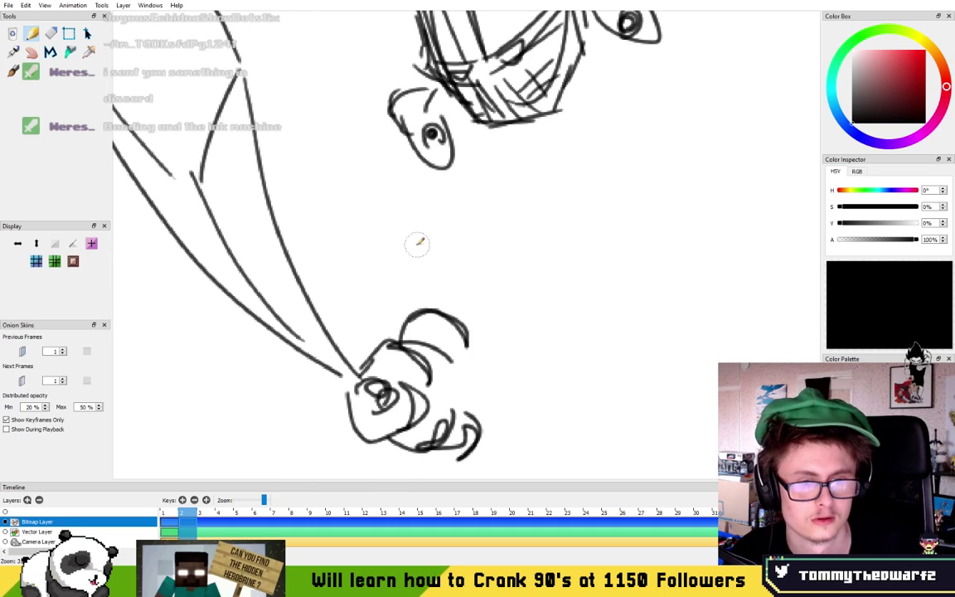
scroll(374, 248, "down", 5)
scroll(362, 223, "up", 3)
scroll(431, 260, "up", 2)
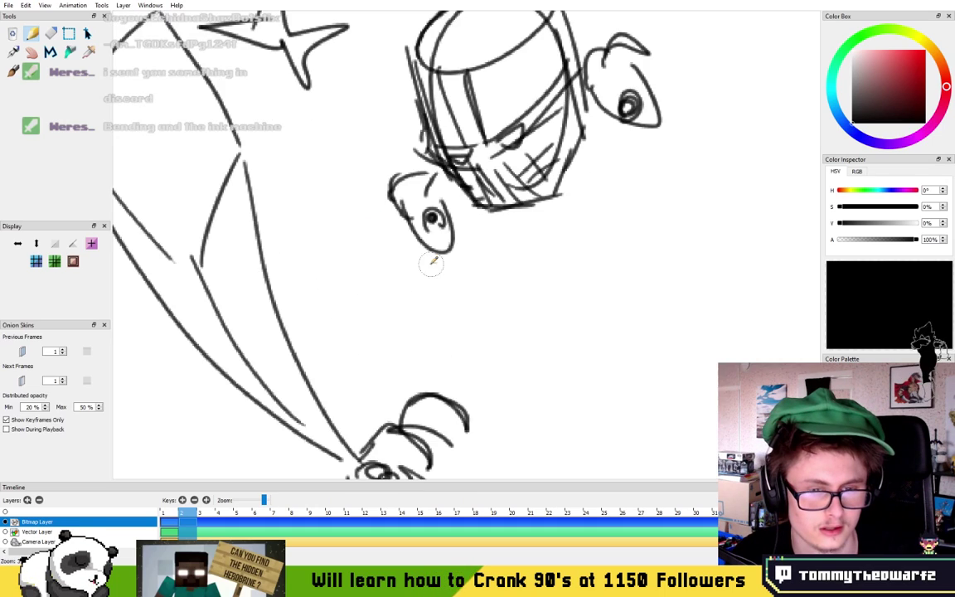
scroll(420, 221, "down", 3)
scroll(432, 264, "up", 5)
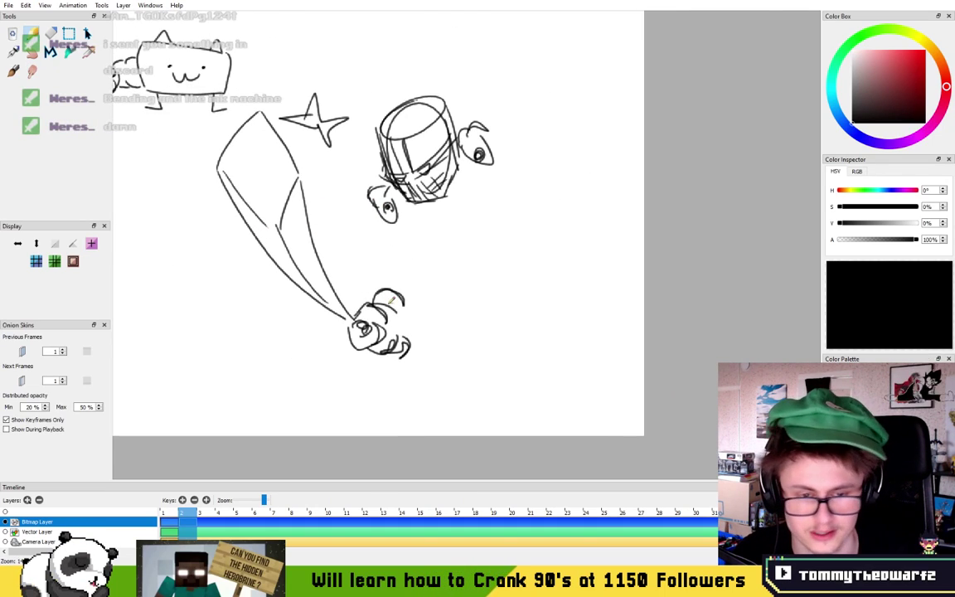
mouse_move(394, 248)
left_mouse_down()
mouse_move(396, 300)
mouse_move(425, 284)
left_mouse_up()
mouse_move(339, 382)
left_mouse_down()
mouse_move(310, 347)
mouse_move(384, 311)
left_mouse_up()
mouse_move(384, 312)
left_mouse_down()
mouse_move(369, 298)
mouse_move(325, 326)
left_mouse_up()
mouse_move(311, 327)
left_mouse_down()
mouse_move(305, 321)
mouse_move(369, 246)
left_mouse_up()
left_click_drag(320, 172, 267, 236)
mouse_move(304, 194)
left_mouse_down()
mouse_move(294, 237)
mouse_move(310, 261)
left_mouse_up()
- Draw the top edge of the far shoulder and the outer contour of its arm
left_click_drag(524, 232, 388, 234)
mouse_move(518, 35)
left_mouse_down()
mouse_move(503, 86)
mouse_move(547, 98)
left_mouse_up()
mouse_move(473, 98)
left_mouse_down()
mouse_move(562, 84)
mouse_move(593, 166)
left_mouse_up()
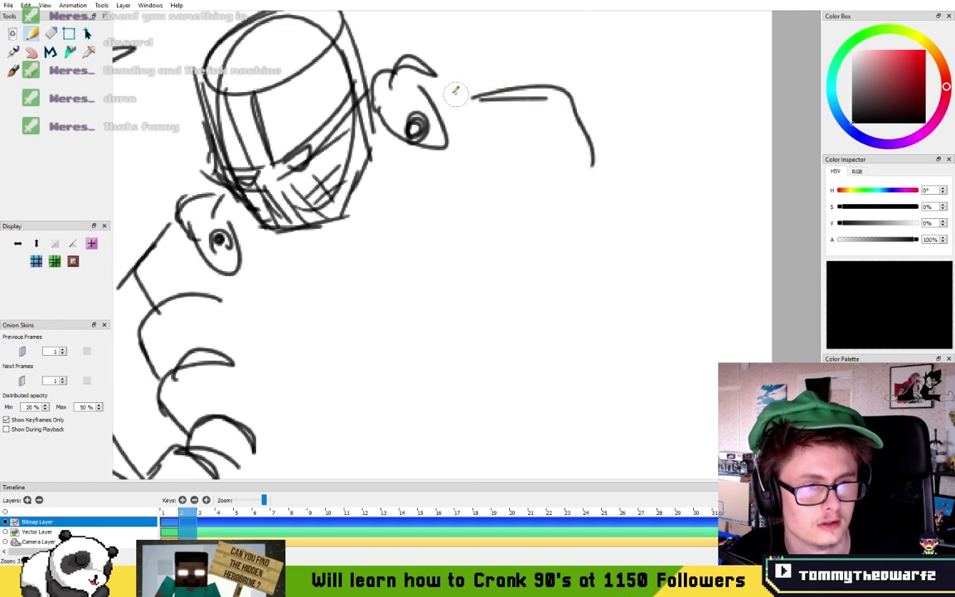
left_click_drag(443, 83, 554, 86)
mouse_move(576, 147)
left_mouse_down()
mouse_move(616, 190)
mouse_move(615, 322)
mouse_move(589, 340)
left_mouse_up()
left_click_drag(499, 207, 594, 199)
mouse_move(508, 230)
left_mouse_down()
mouse_move(513, 218)
mouse_move(577, 206)
left_mouse_up()
left_click_drag(505, 301, 551, 210)
left_click_drag(554, 138, 564, 264)
left_click_drag(556, 167, 573, 274)
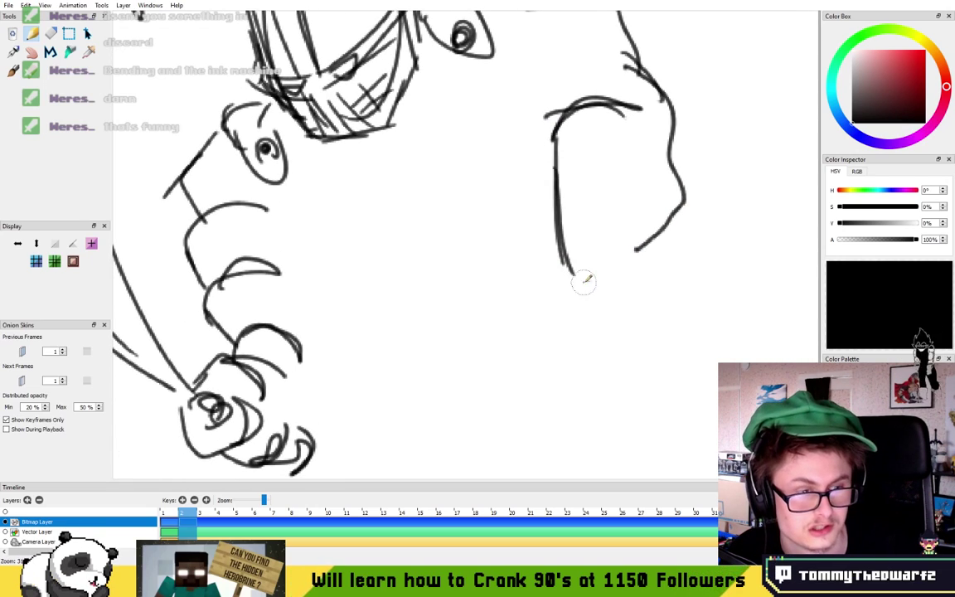
left_click_drag(620, 246, 460, 366)
left_click_drag(591, 283, 329, 405)
left_click_drag(563, 187, 456, 264)
left_click_drag(498, 222, 418, 389)
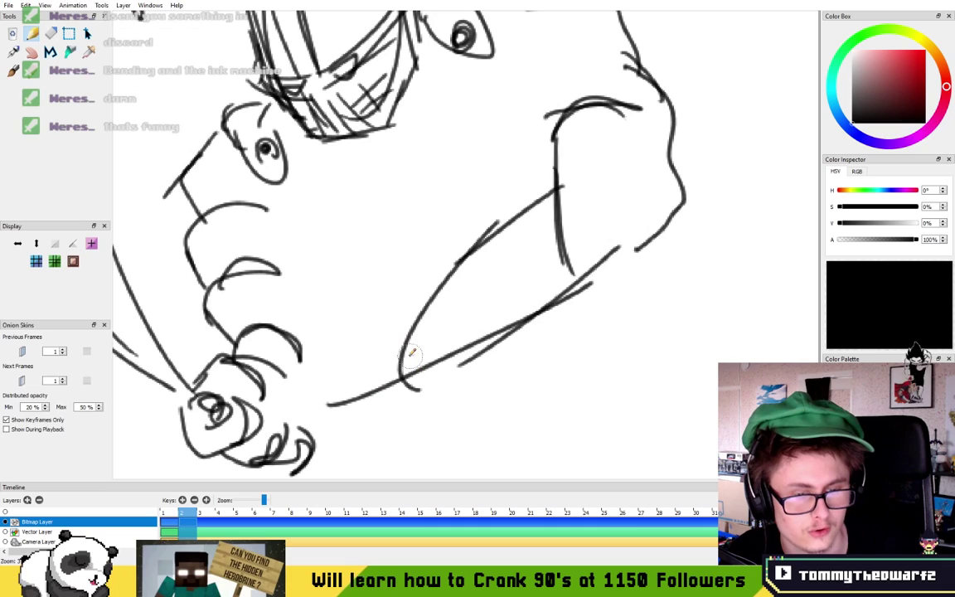
key("ctrl+z")
key("ctrl+z")
key("ctrl+z")
key("ctrl+z")
key("ctrl+z")
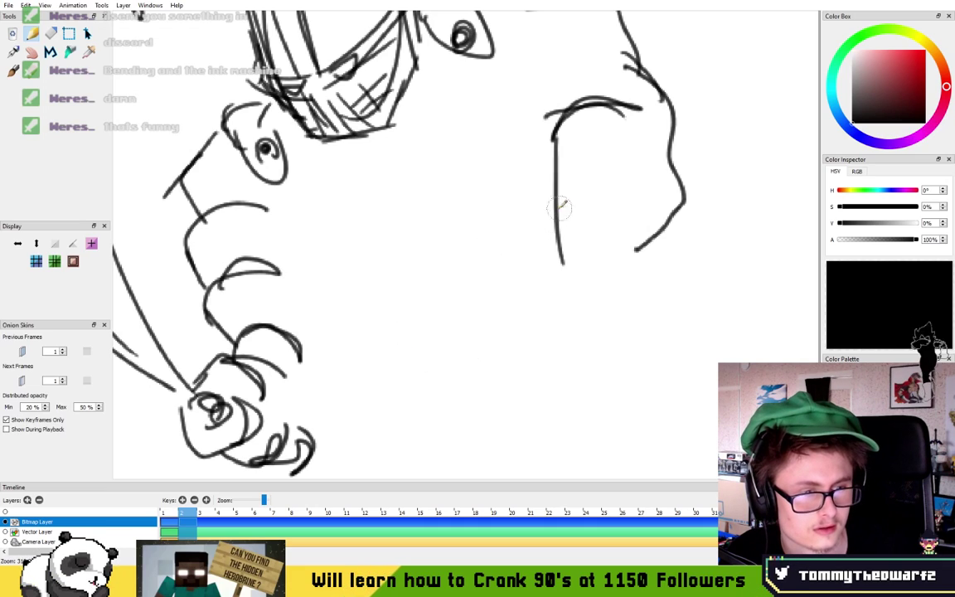
key("ctrl+z")
- Draw the far arm's elbow and a wide forearm tapering down toward the sword fist
mouse_move(483, 187)
left_mouse_down()
mouse_move(549, 143)
mouse_move(606, 189)
left_mouse_up()
mouse_move(651, 91)
left_mouse_down()
mouse_move(599, 240)
mouse_move(383, 424)
left_mouse_up()
left_click_drag(500, 188, 399, 367)
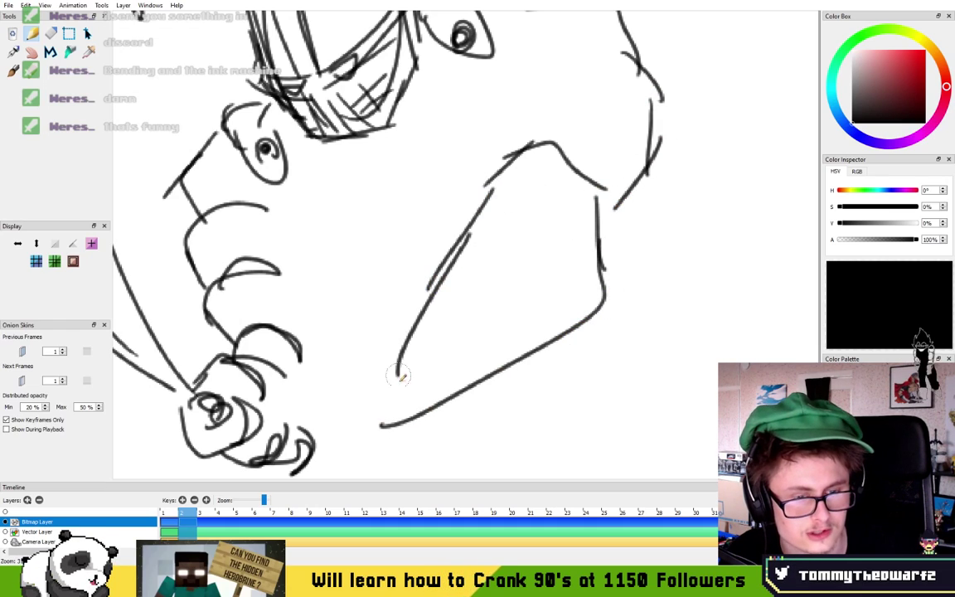
- Draw a curved cuff and the rounded outline of a second gripping hand at the end of the forearm
left_click_drag(381, 325, 425, 410)
left_click_drag(415, 430, 337, 444)
mouse_move(350, 355)
left_mouse_down()
mouse_move(306, 406)
mouse_move(322, 442)
left_mouse_up()
mouse_move(346, 394)
left_mouse_down()
mouse_move(369, 324)
mouse_move(424, 257)
left_mouse_up()
mouse_move(434, 302)
left_mouse_down()
mouse_move(429, 321)
mouse_move(369, 324)
left_mouse_up()
left_click_drag(423, 333, 416, 352)
left_click_drag(286, 238, 348, 181)
mouse_move(308, 222)
left_mouse_down()
mouse_move(297, 250)
mouse_move(249, 331)
mouse_move(255, 249)
mouse_move(344, 168)
mouse_move(367, 197)
mouse_move(305, 254)
left_mouse_up()
key("ctrl+z")
key("ctrl+z")
mouse_move(338, 203)
left_mouse_down()
mouse_move(270, 249)
mouse_move(189, 328)
left_mouse_up()
mouse_move(265, 222)
left_mouse_down()
mouse_move(240, 207)
mouse_move(250, 212)
left_mouse_up()
left_click_drag(290, 264, 361, 323)
mouse_move(328, 351)
left_mouse_down()
mouse_move(271, 307)
mouse_move(325, 351)
left_mouse_up()
key("ctrl+z")
key("ctrl+z")
key("ctrl+z")
left_click_drag(267, 296, 320, 349)
left_click_drag(320, 349, 340, 319)
key("ctrl+z")
key("ctrl+z")
key("ctrl+z")
key("ctrl+z")
key("ctrl+z")
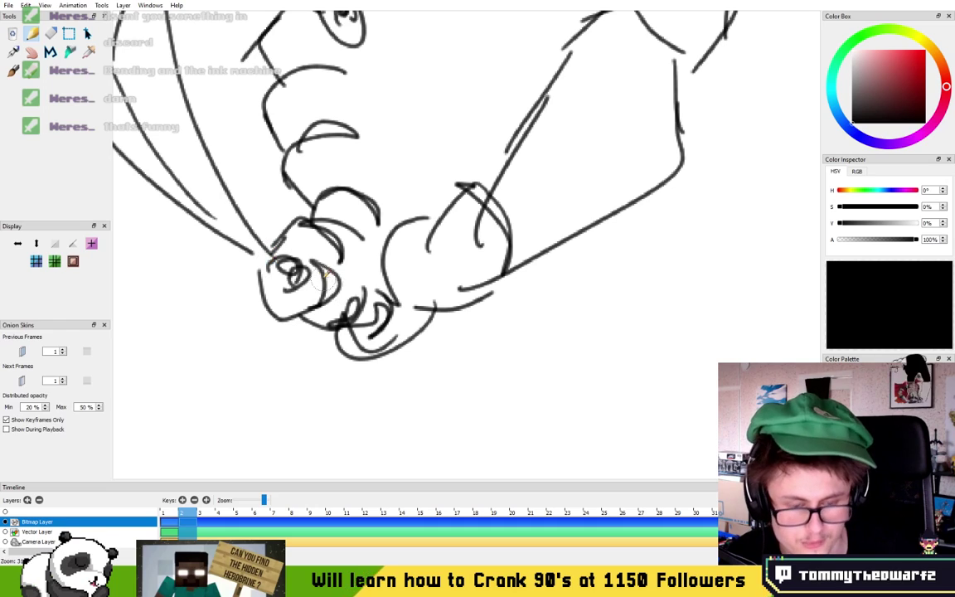
- Add a round pommel below the hands and a crossguard with crossing strokes at the base of the blade
mouse_move(401, 327)
left_mouse_down()
mouse_move(390, 356)
mouse_move(421, 335)
left_mouse_up()
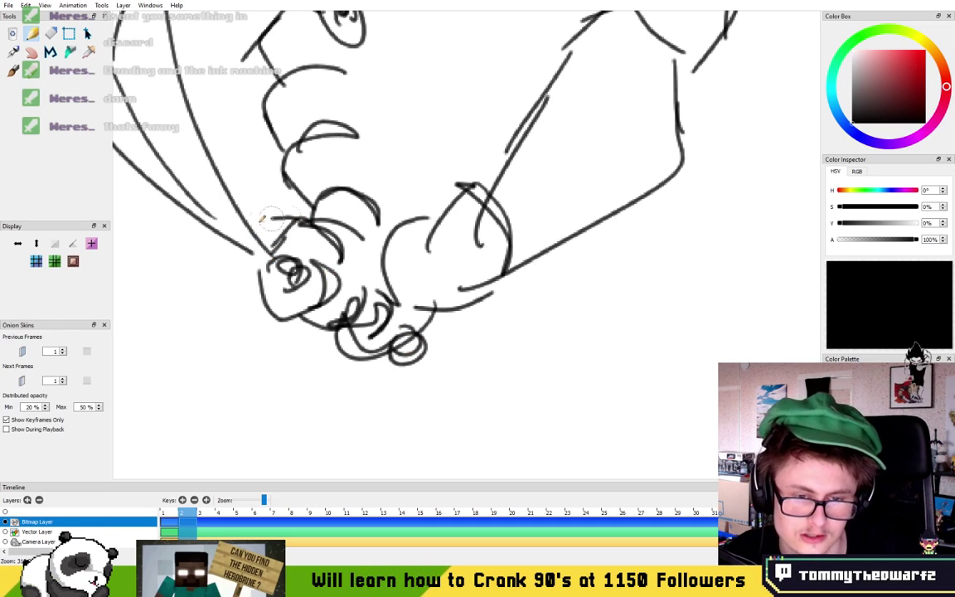
left_click_drag(276, 214, 210, 271)
mouse_move(257, 171)
left_mouse_down()
mouse_move(200, 267)
mouse_move(247, 285)
left_mouse_up()
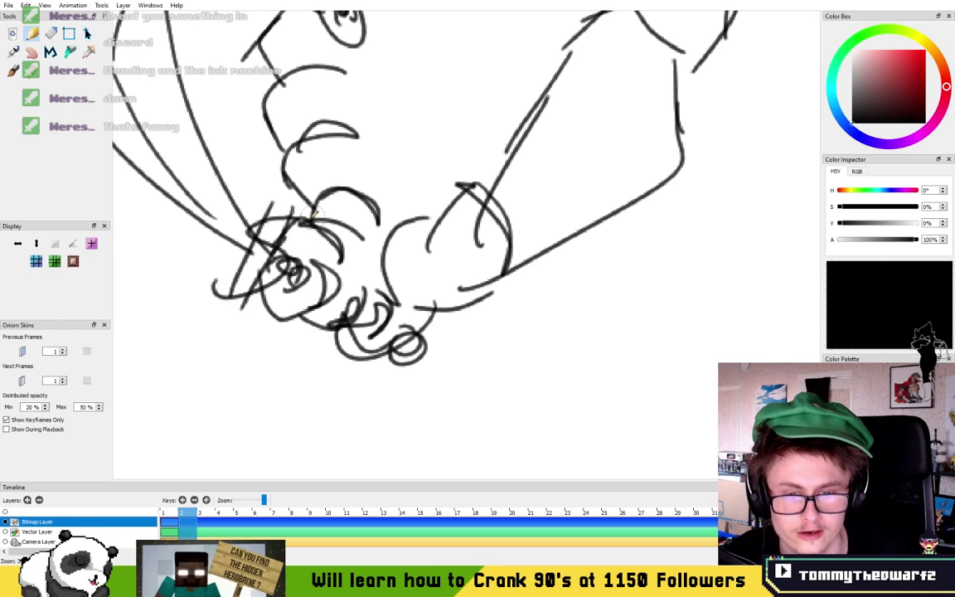
- Draw armour plates and curved bands over the crusader's near upper arm and far shoulder
scroll(330, 233, "down", 6)
left_click_drag(344, 185, 359, 210)
scroll(364, 208, "up", 5)
left_click_drag(340, 158, 391, 189)
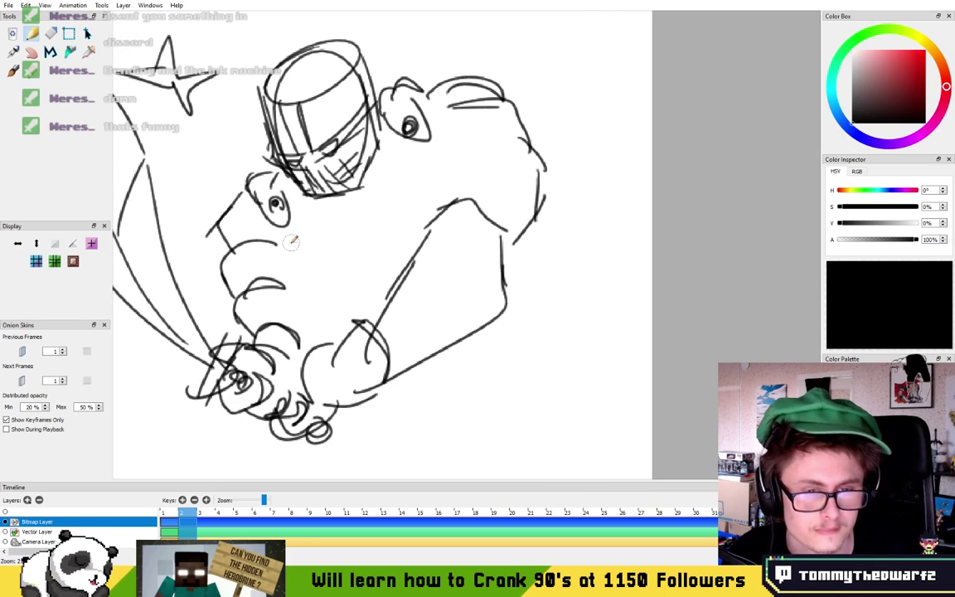
left_click_drag(280, 240, 287, 288)
left_click_drag(437, 139, 480, 181)
mouse_move(480, 182)
left_mouse_down()
mouse_move(538, 194)
mouse_move(498, 104)
left_mouse_up()
left_click_drag(441, 135, 495, 104)
mouse_move(217, 184)
left_mouse_down()
mouse_move(208, 240)
mouse_move(266, 242)
left_mouse_up()
left_click_drag(226, 203, 257, 248)
mouse_move(444, 156)
left_mouse_down()
mouse_move(424, 189)
mouse_move(453, 207)
left_mouse_up()
- Sketch the breastplate's upper and lower edges and a short side line for the waist
mouse_move(305, 228)
left_mouse_down()
mouse_move(367, 206)
mouse_move(428, 140)
mouse_move(316, 292)
mouse_move(392, 266)
mouse_move(384, 262)
left_mouse_up()
mouse_move(387, 263)
left_mouse_down()
mouse_move(432, 236)
mouse_move(414, 257)
left_mouse_up()
left_click_drag(324, 288, 336, 328)
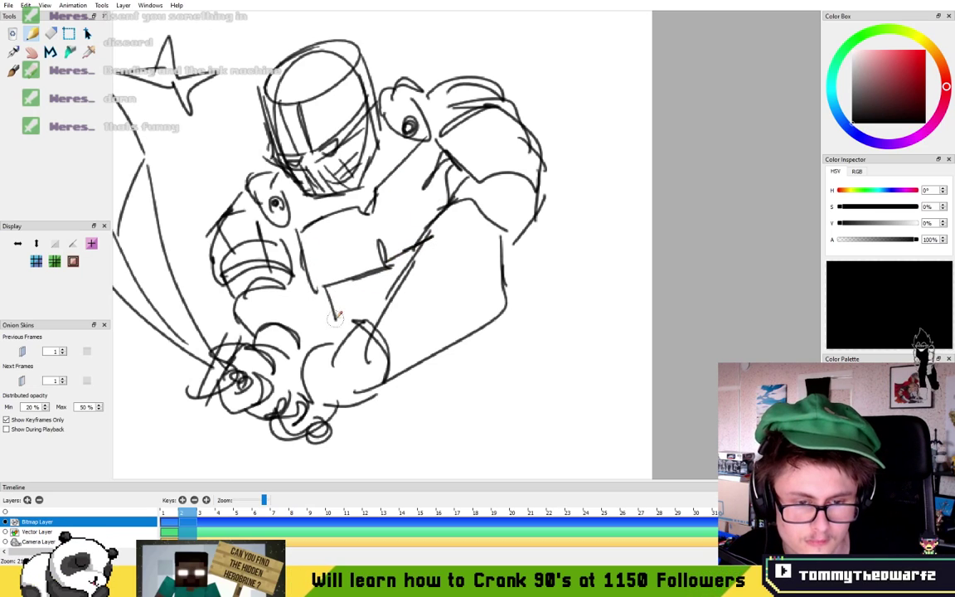
- Add short crossing strokes beneath the far forearm to suggest the crusader's lower body
left_click_drag(480, 334, 461, 380)
left_click_drag(479, 360, 465, 385)
left_click_drag(468, 382, 429, 368)
left_click_drag(365, 366, 513, 356)
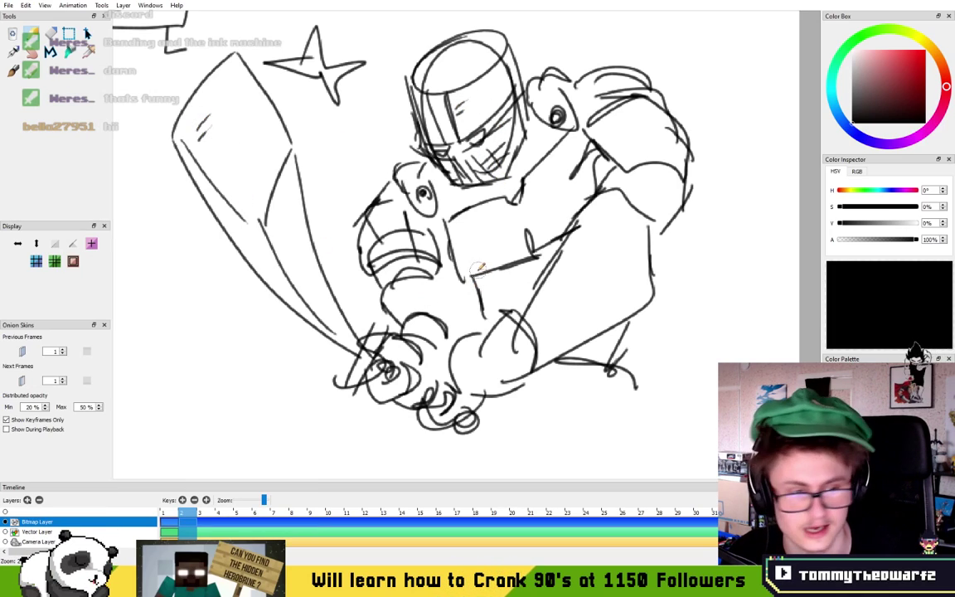
- Cross-hatch the waist below the breastplate and add armour contours and bands to both forearms
mouse_move(482, 276)
left_mouse_down()
mouse_move(523, 298)
mouse_move(551, 289)
mouse_move(540, 309)
mouse_move(568, 352)
left_mouse_up()
left_click_drag(537, 299, 590, 348)
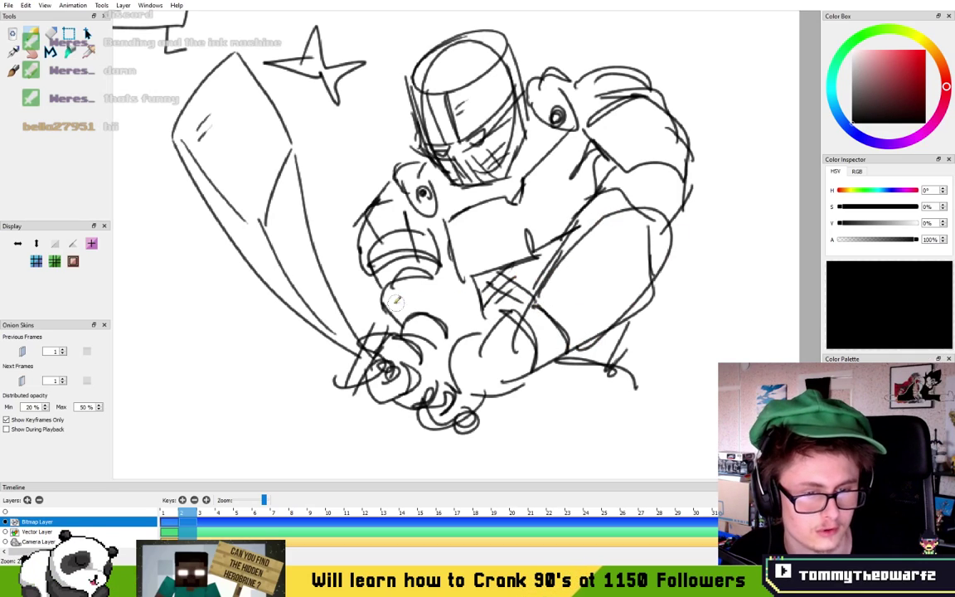
mouse_move(389, 302)
left_mouse_down()
mouse_move(374, 275)
mouse_move(454, 308)
left_mouse_up()
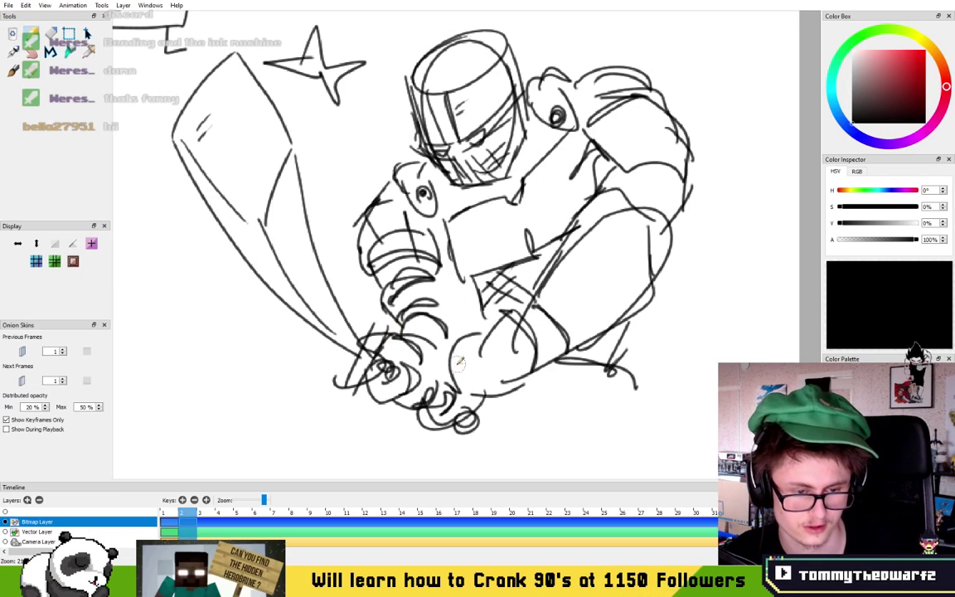
mouse_move(423, 337)
left_mouse_down()
mouse_move(444, 368)
mouse_move(455, 344)
left_mouse_up()
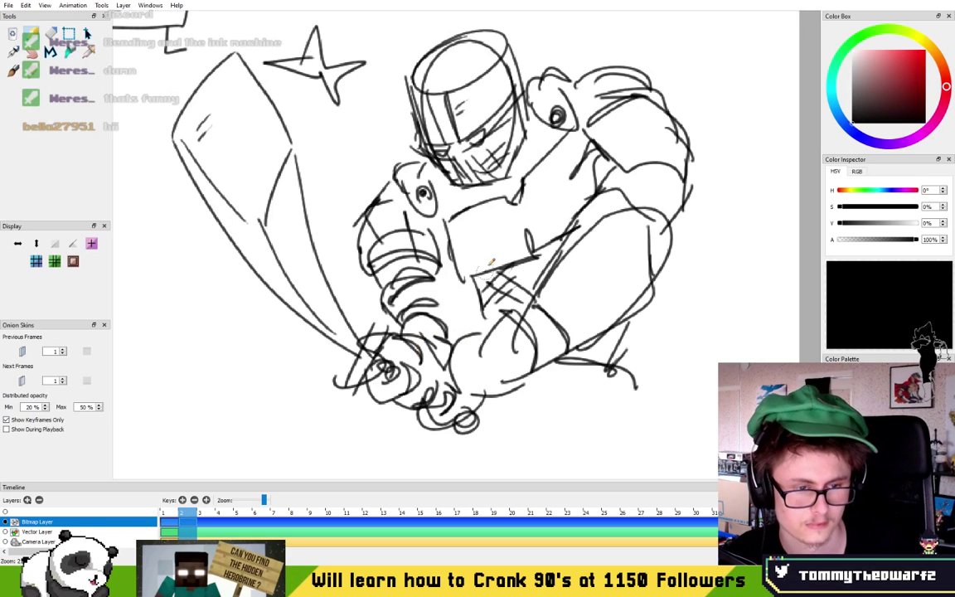
- Close the far side of the breastplate, add neck lines, and draw an angular shape below the far forearm
left_click_drag(522, 204, 537, 256)
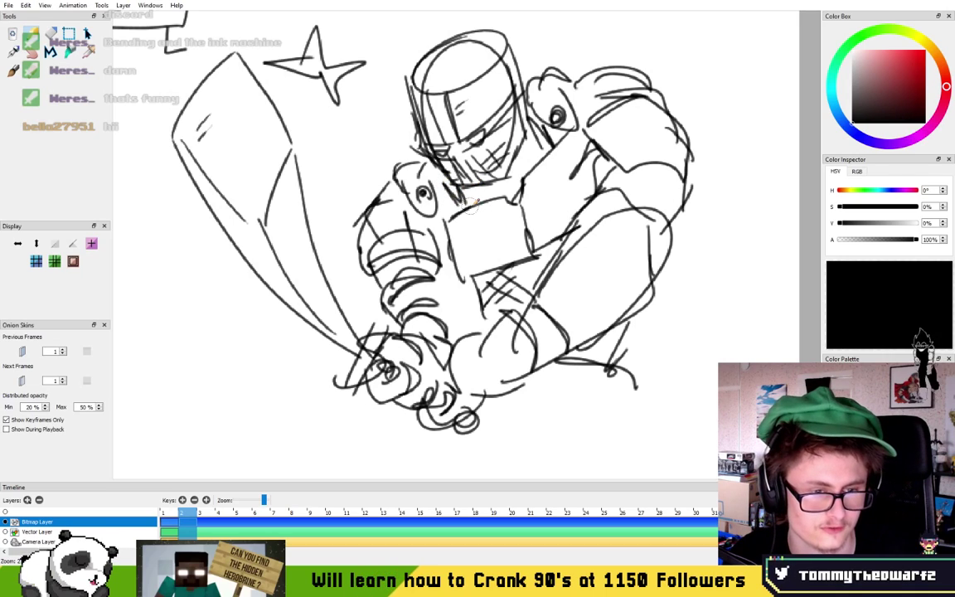
mouse_move(550, 362)
left_mouse_down()
mouse_move(553, 257)
mouse_move(597, 267)
mouse_move(601, 338)
left_mouse_up()
scroll(495, 172, "down", 4)
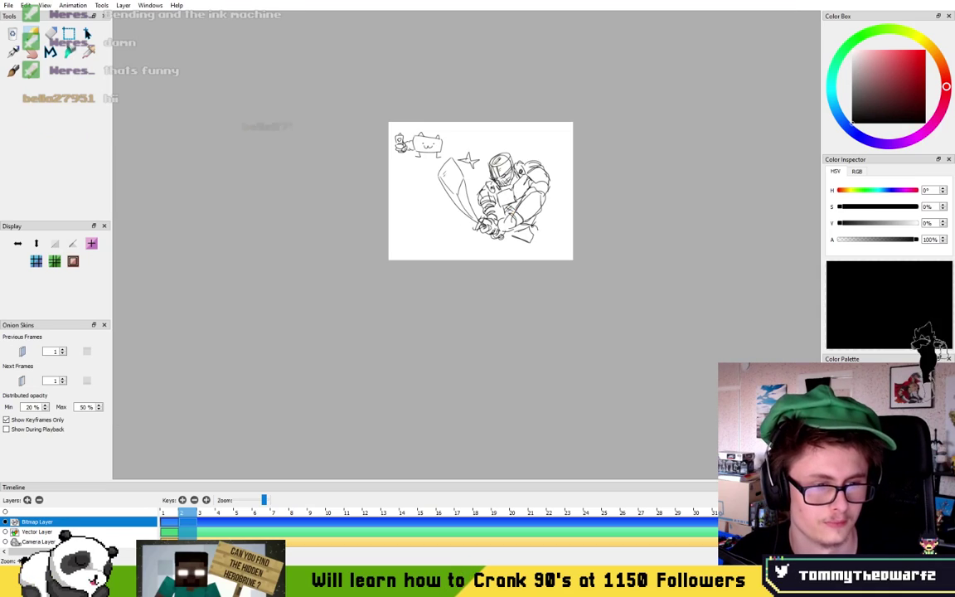
scroll(496, 157, "up", 3)
left_click_drag(457, 216, 475, 195)
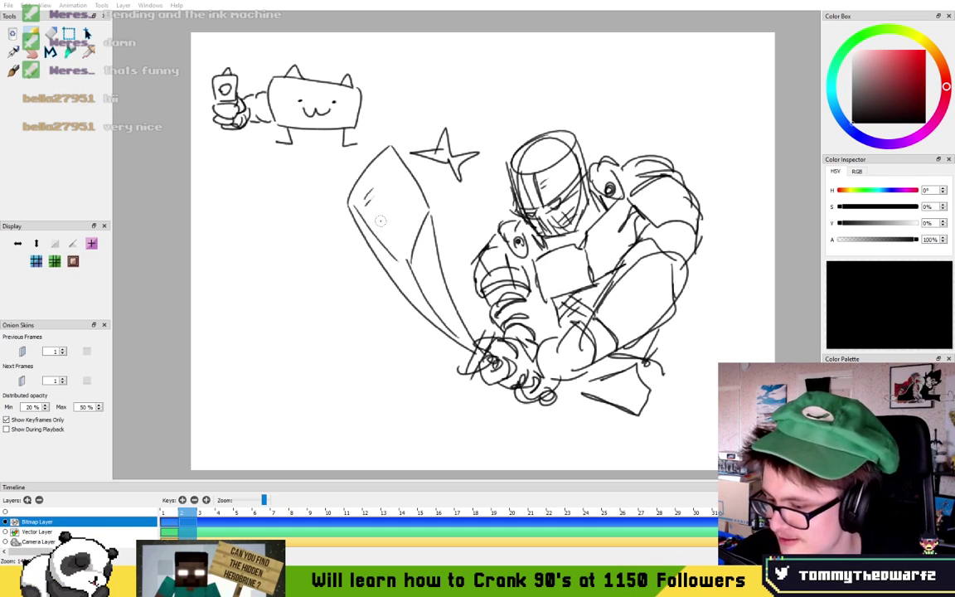
- Draw an egg-shaped head outline in the blank area beside the sword blade, below the marshmallow cat
scroll(381, 221, "up", 5)
scroll(341, 273, "up", 4)
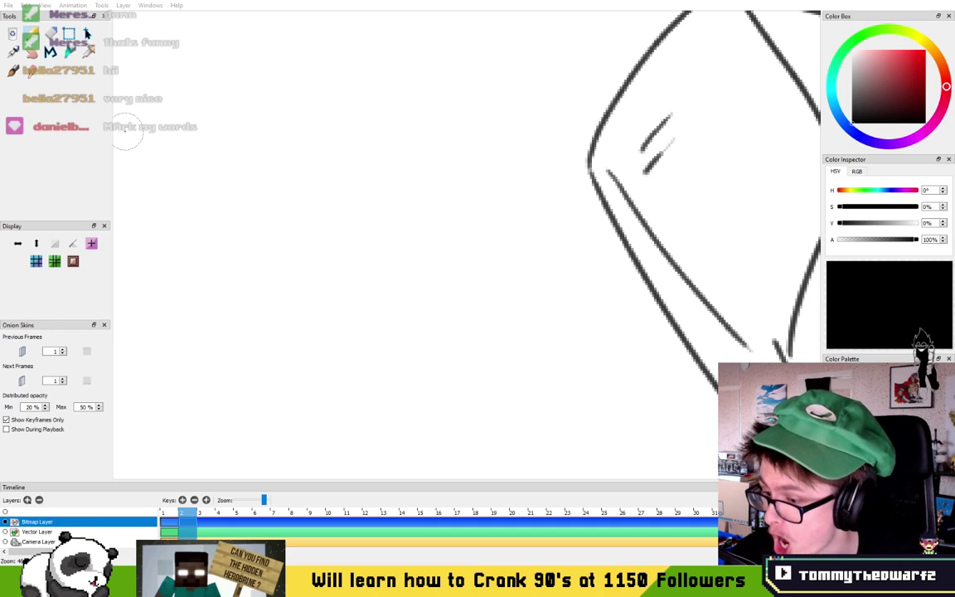
scroll(370, 236, "up", 3)
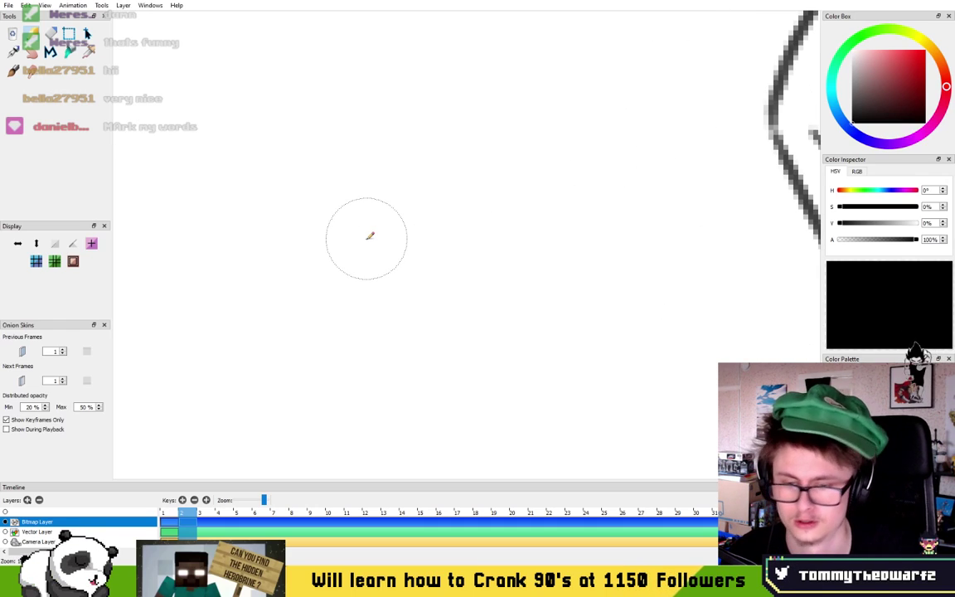
scroll(386, 205, "down", 5)
scroll(426, 272, "up", 3)
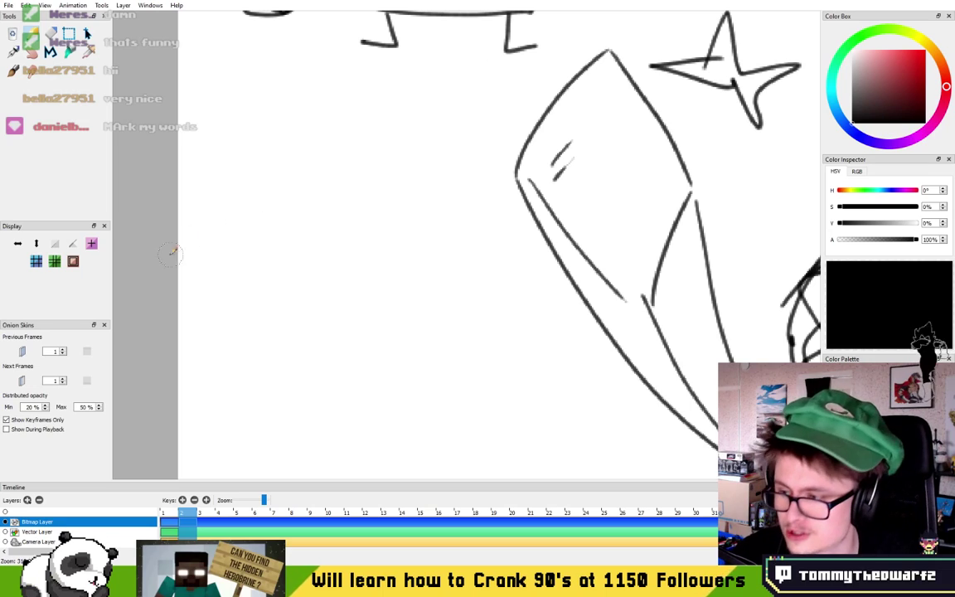
mouse_move(270, 248)
left_mouse_down()
mouse_move(276, 277)
mouse_move(271, 255)
mouse_move(368, 238)
left_mouse_up()
scroll(301, 234, "up", 3)
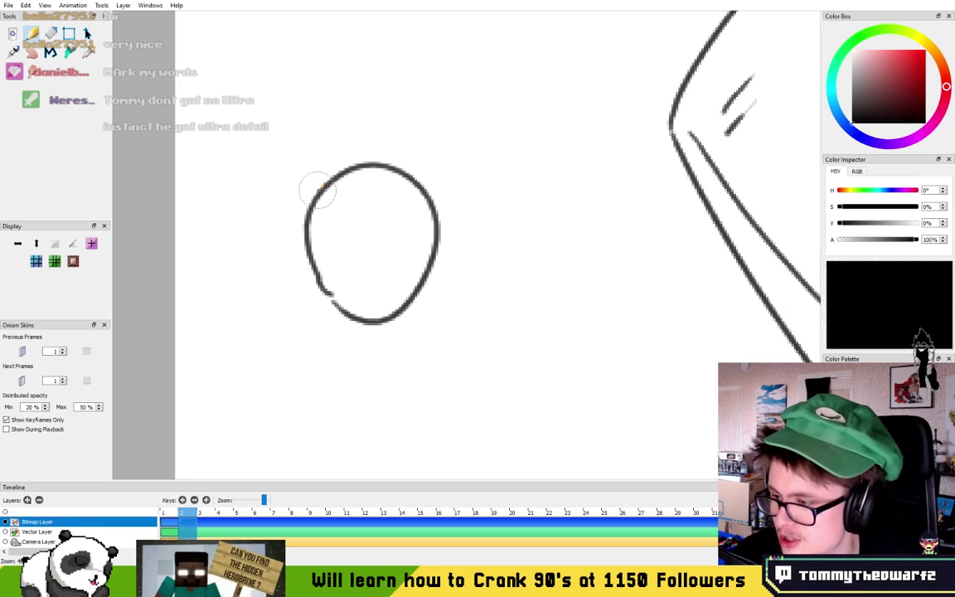
- Thicken the sides of the head outline and taper them into a narrow, flat chin
mouse_move(323, 179)
left_mouse_down()
mouse_move(314, 245)
mouse_move(322, 249)
mouse_move(301, 236)
mouse_move(353, 329)
mouse_move(383, 332)
mouse_move(360, 328)
mouse_move(412, 314)
mouse_move(412, 254)
left_mouse_up()
key("ctrl+z")
left_click_drag(401, 317, 427, 263)
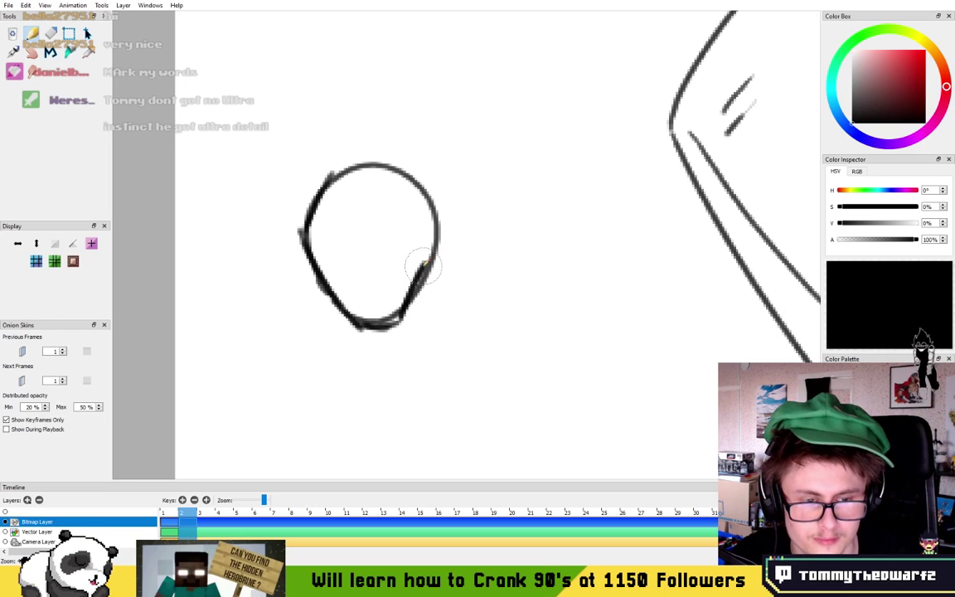
left_click_drag(433, 244, 419, 195)
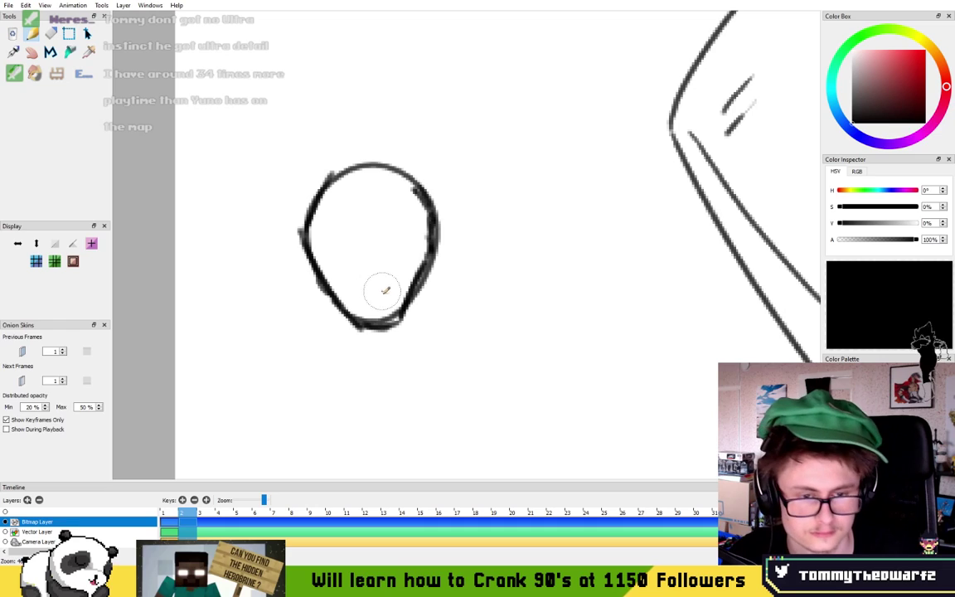
- Draw an open mouth with an arched moustache above it and darken the jawline into a beard
mouse_move(366, 267)
left_mouse_down()
mouse_move(395, 255)
mouse_move(389, 304)
mouse_move(380, 284)
mouse_move(396, 262)
mouse_move(389, 297)
mouse_move(373, 299)
mouse_move(390, 261)
left_mouse_up()
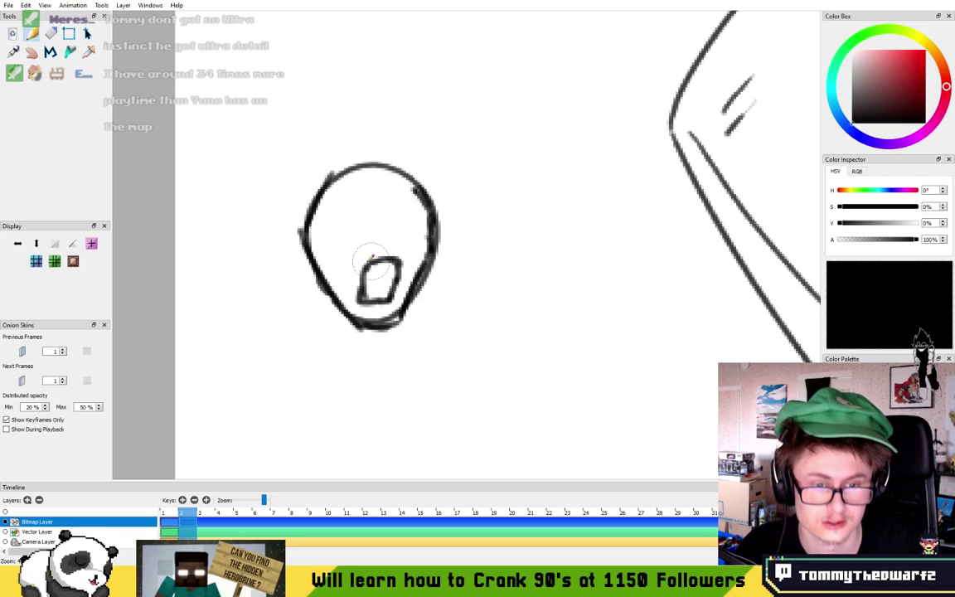
mouse_move(359, 265)
left_mouse_down()
mouse_move(411, 269)
mouse_move(349, 279)
left_mouse_up()
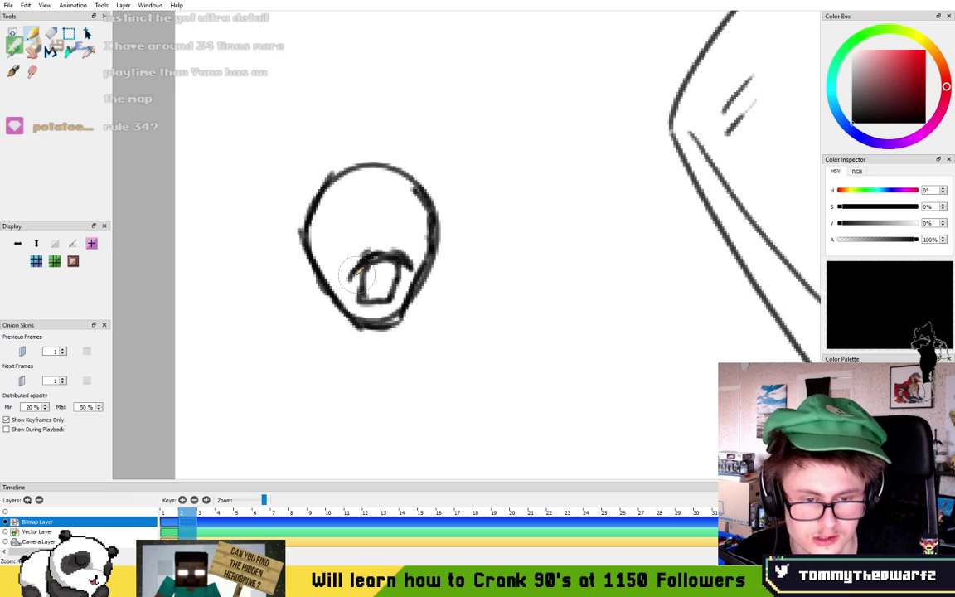
mouse_move(323, 270)
left_mouse_down()
mouse_move(360, 317)
mouse_move(375, 313)
mouse_move(378, 296)
mouse_move(402, 306)
left_mouse_up()
left_click_drag(326, 294, 381, 315)
left_click_drag(307, 250, 356, 316)
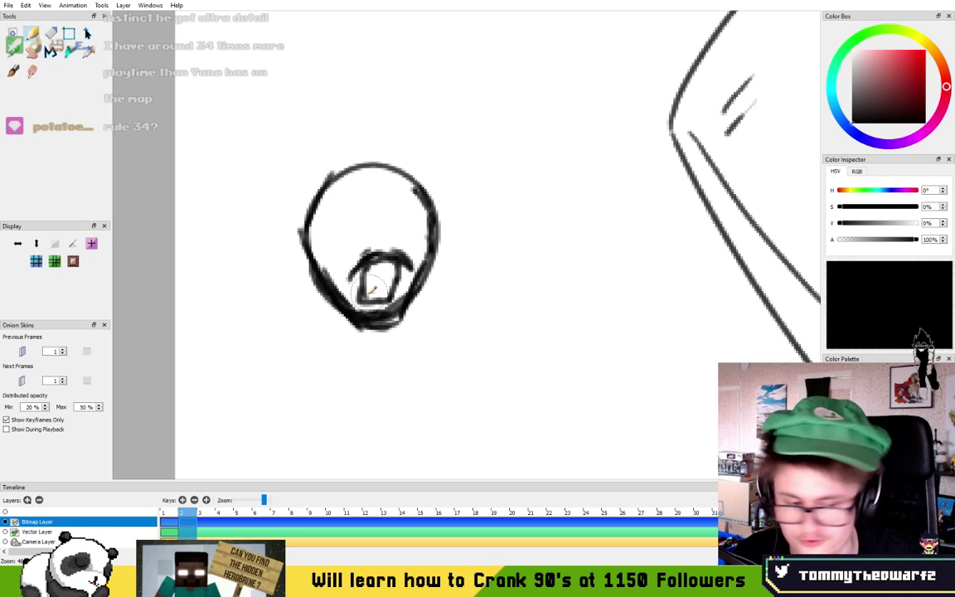
left_click_drag(362, 301, 391, 282)
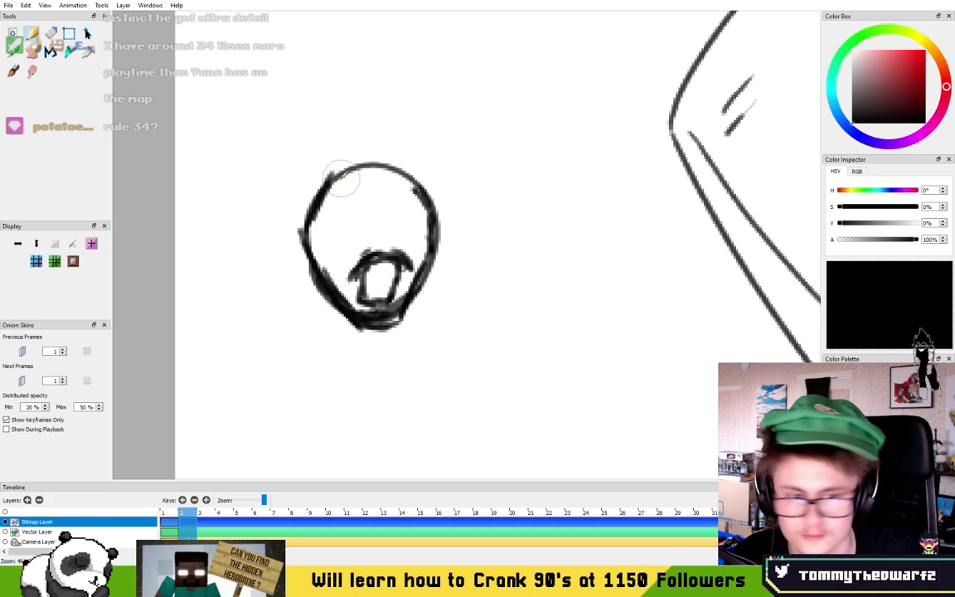
- Thicken the top of the head and draw a rounded ear with an inner line on each side
left_click_drag(332, 176, 398, 163)
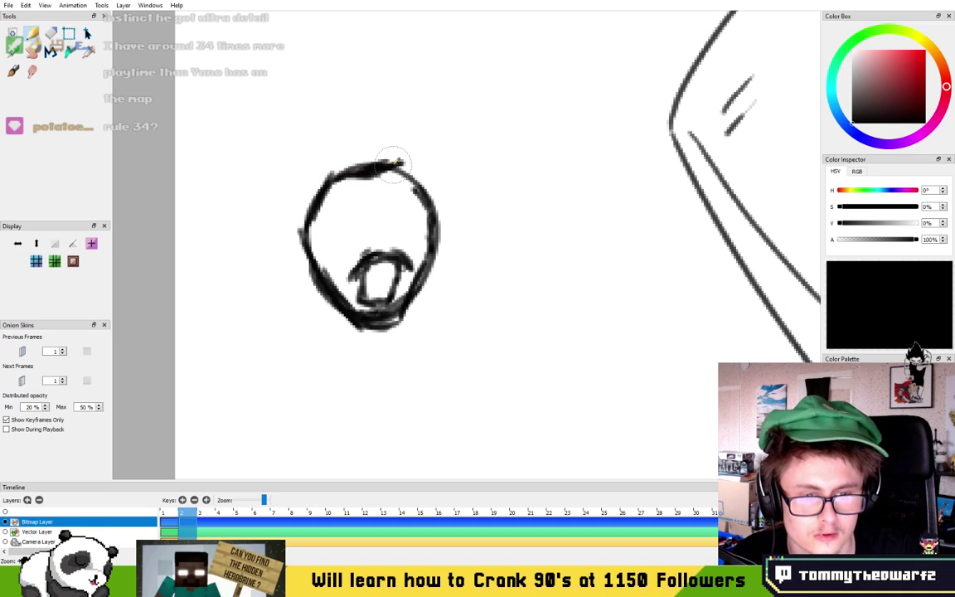
mouse_move(305, 264)
left_mouse_down()
mouse_move(295, 251)
mouse_move(309, 212)
mouse_move(282, 211)
mouse_move(277, 257)
mouse_move(304, 264)
left_mouse_up()
mouse_move(435, 265)
left_mouse_down()
mouse_move(443, 266)
mouse_move(438, 213)
left_mouse_up()
mouse_move(437, 213)
left_mouse_down()
mouse_move(452, 217)
mouse_move(439, 267)
left_mouse_up()
left_click_drag(448, 262, 448, 219)
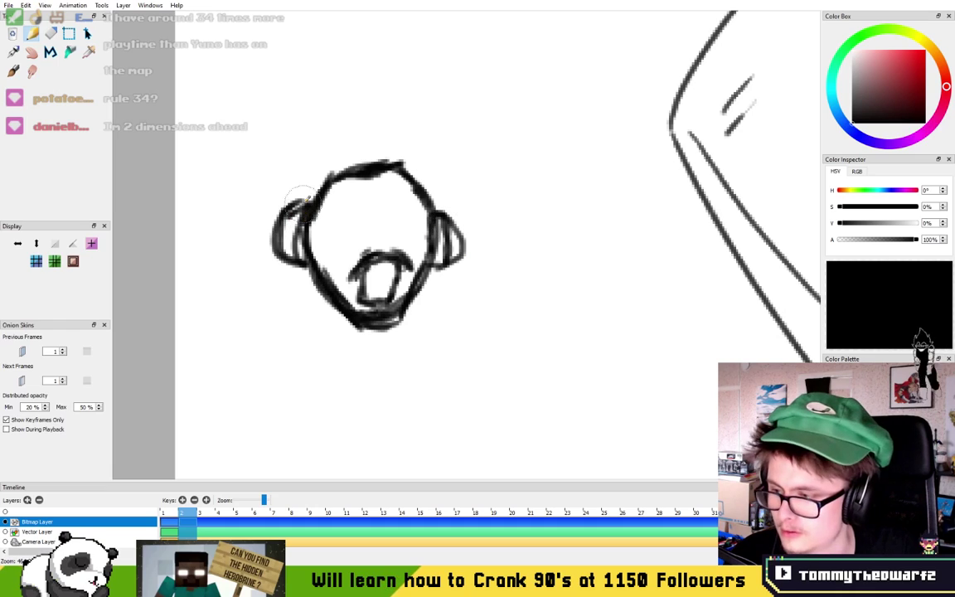
- Fill the top and sides of the head with dense, spiky black hair and draw both eyebrows
left_click_drag(322, 166, 298, 217)
mouse_move(281, 253)
left_mouse_down()
mouse_move(279, 208)
mouse_move(356, 156)
mouse_move(406, 187)
mouse_move(425, 239)
left_mouse_up()
mouse_move(290, 211)
left_mouse_down()
mouse_move(286, 203)
mouse_move(328, 197)
mouse_move(286, 236)
left_mouse_up()
mouse_move(336, 172)
left_mouse_down()
mouse_move(301, 198)
mouse_move(315, 170)
mouse_move(327, 186)
mouse_move(365, 195)
mouse_move(327, 166)
mouse_move(361, 208)
mouse_move(348, 153)
mouse_move(396, 170)
mouse_move(406, 217)
left_mouse_up()
mouse_move(374, 182)
left_mouse_down()
mouse_move(406, 234)
mouse_move(390, 197)
mouse_move(365, 207)
mouse_move(373, 228)
mouse_move(414, 246)
mouse_move(358, 249)
mouse_move(323, 234)
mouse_move(332, 254)
mouse_move(315, 263)
mouse_move(406, 266)
left_mouse_up()
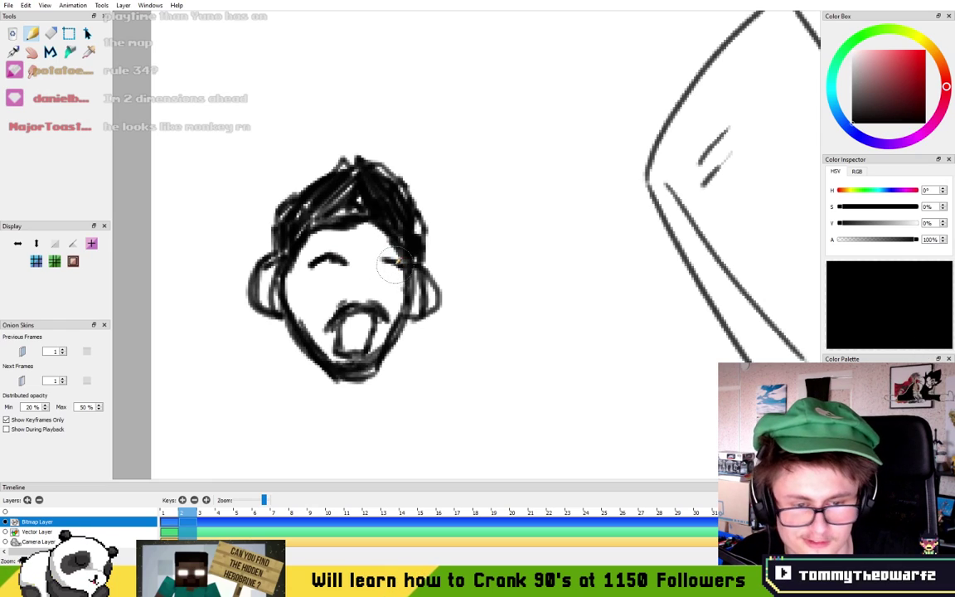
- Add a crease across the forehead and draw the nose with a nostril and a bridge line
mouse_move(356, 245)
left_mouse_down()
mouse_move(388, 244)
mouse_move(325, 242)
left_mouse_up()
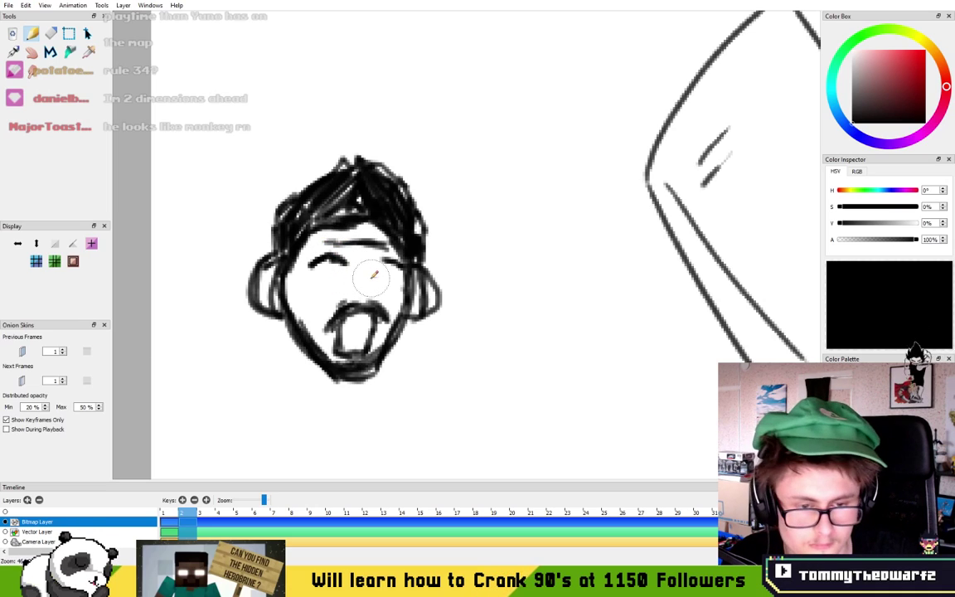
mouse_move(367, 274)
left_mouse_down()
mouse_move(373, 299)
mouse_move(339, 292)
mouse_move(370, 291)
left_mouse_up()
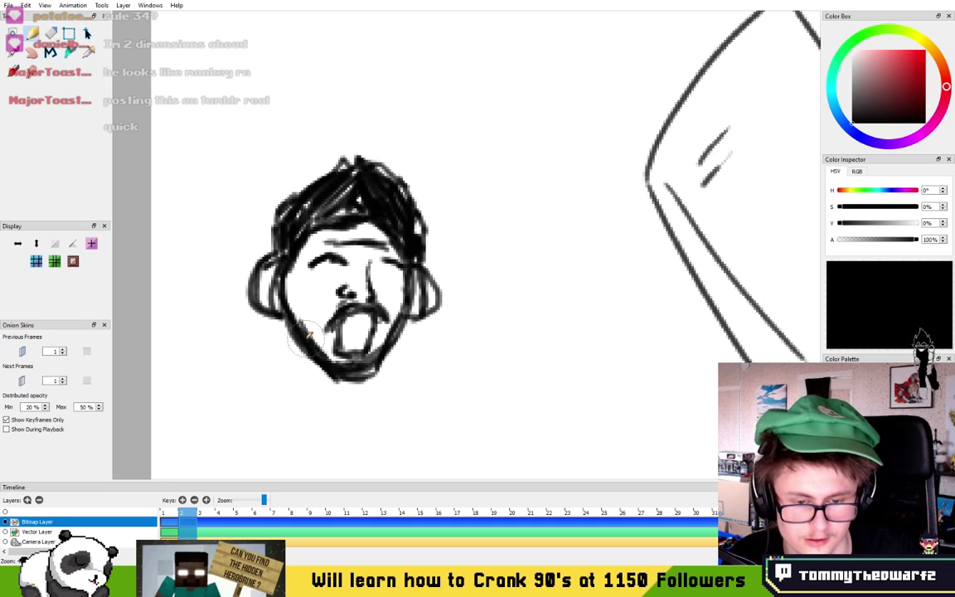
- Add a sideburn stroke beside one ear and extend the hair outline down to that ear
left_click_drag(276, 257, 288, 301)
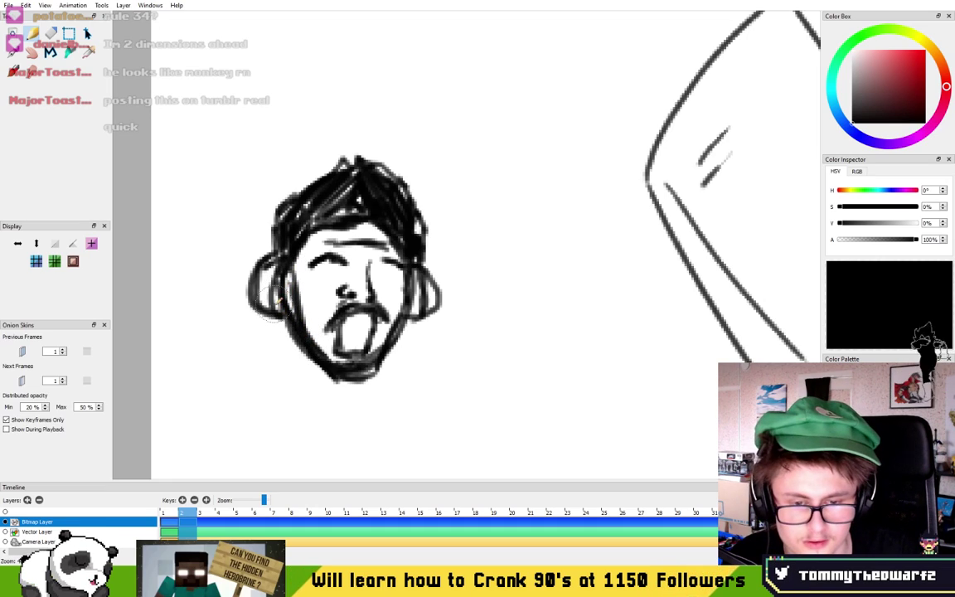
left_click_drag(260, 256, 282, 214)
key("ctrl+z")
left_click_drag(262, 256, 280, 219)
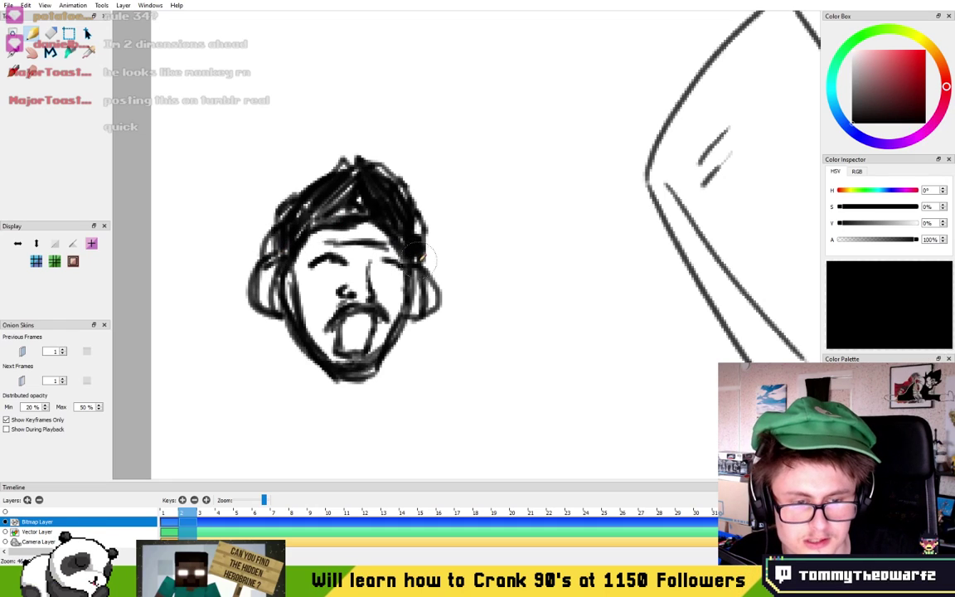
- Draw both eyes under the brows with upper lids, solid black pupils and grey strokes beneath
scroll(290, 249, "up", 4)
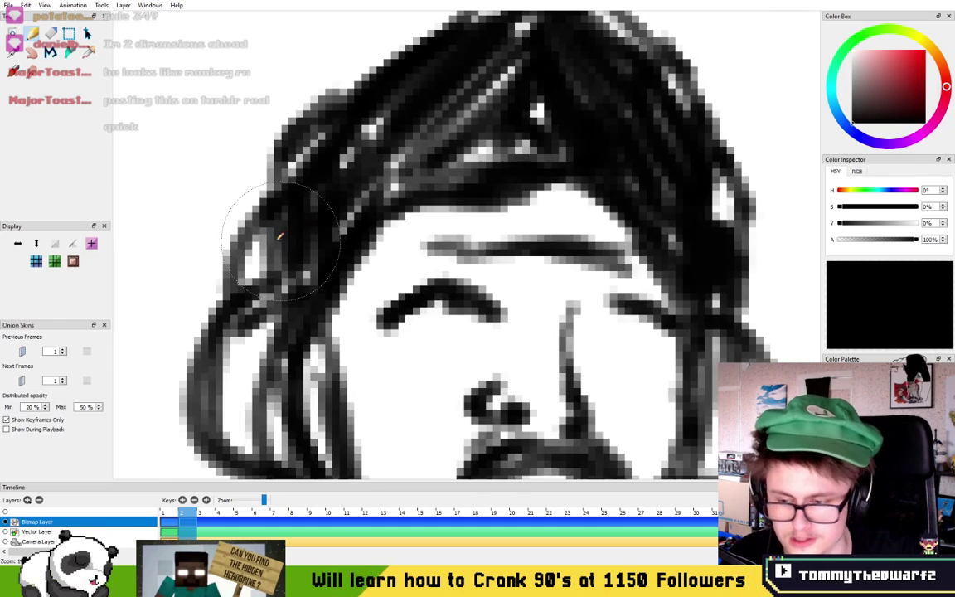
left_click_drag(502, 306, 356, 107)
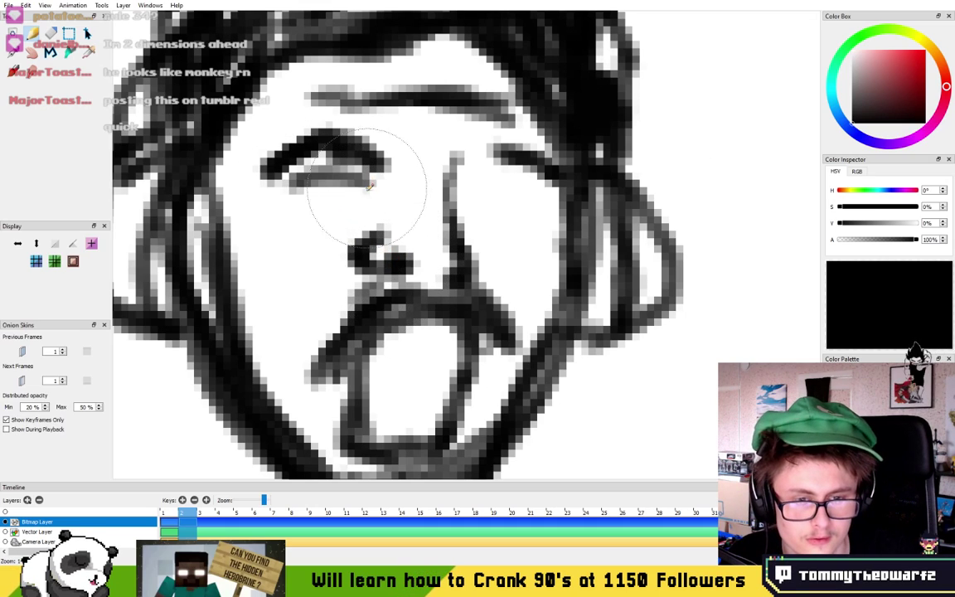
left_click_drag(313, 189, 333, 210)
key("ctrl+z")
mouse_move(492, 180)
left_mouse_down()
mouse_move(535, 184)
mouse_move(503, 206)
left_mouse_up()
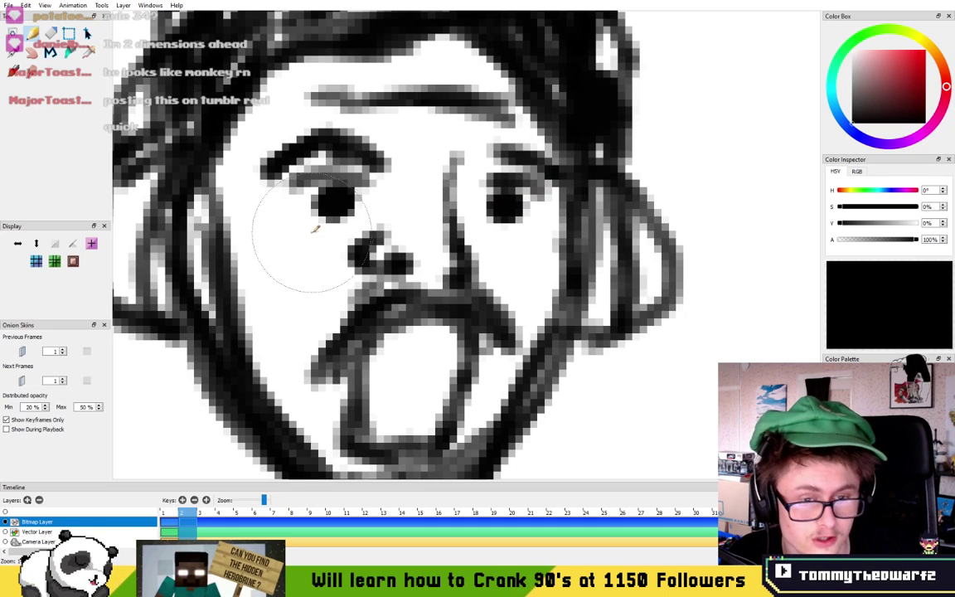
left_click_drag(308, 225, 347, 228)
left_click_drag(495, 229, 513, 230)
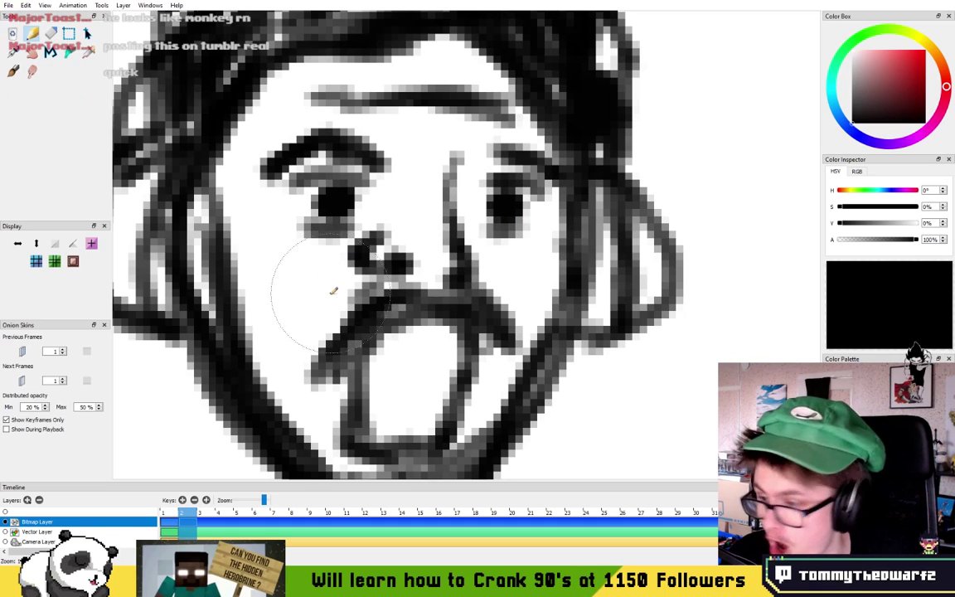
- Shade extra beard strokes along the cheek and chin around the open mouth
mouse_move(323, 411)
left_mouse_down()
mouse_move(293, 368)
mouse_move(299, 376)
mouse_move(278, 383)
mouse_move(319, 431)
left_mouse_up()
left_click_drag(466, 428, 429, 467)
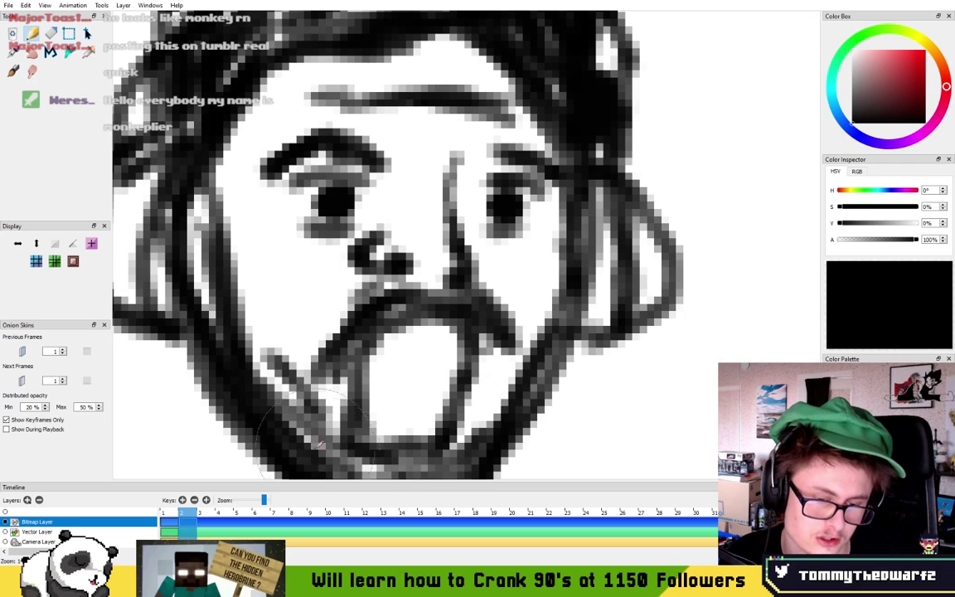
- Examine the bearded face as a whole and up close around the eyes, nose and beard
scroll(329, 268, "down", 7)
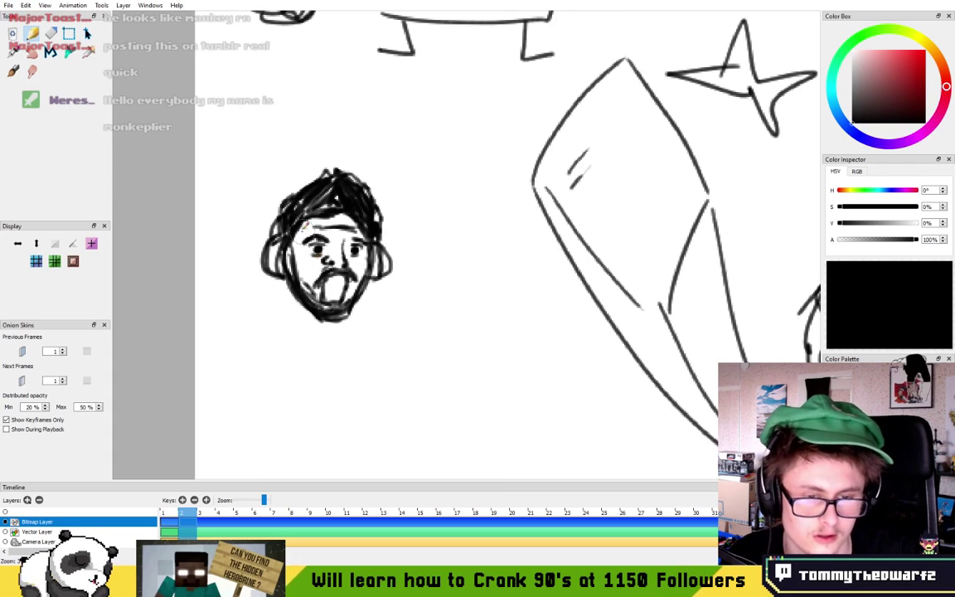
scroll(300, 195, "up", 5)
scroll(439, 329, "up", 5)
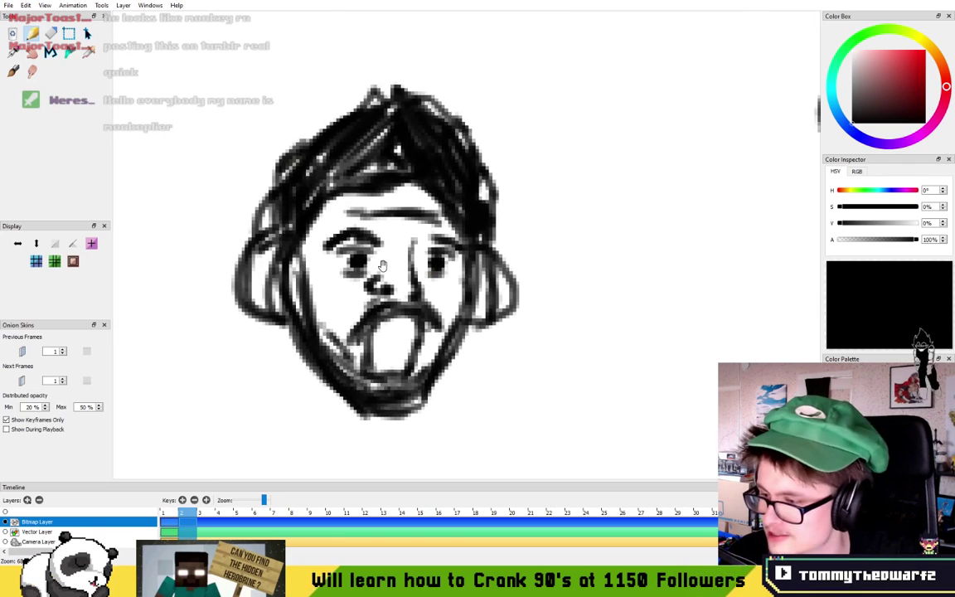
scroll(398, 236, "down", 1)
scroll(414, 244, "up", 1)
scroll(423, 247, "down", 1)
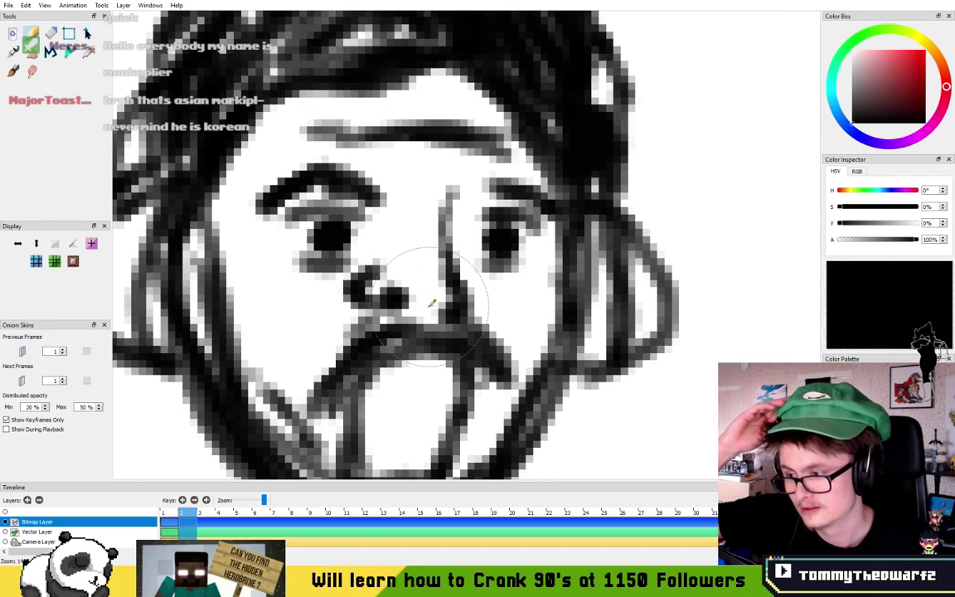
scroll(457, 307, "up", 1)
scroll(456, 306, "down", 1)
scroll(420, 258, "up", 1)
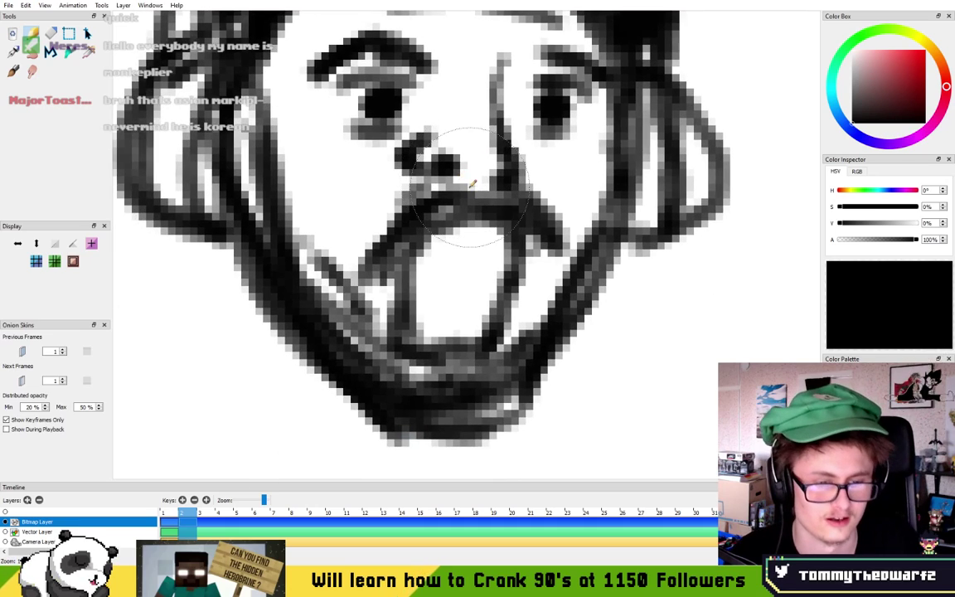
- Fill the inside of the man's open mouth with light grey hatching strokes
left_click_drag(421, 260, 499, 255)
mouse_move(416, 280)
left_mouse_down()
mouse_move(444, 262)
mouse_move(483, 284)
left_mouse_up()
scroll(492, 271, "down", 4)
scroll(477, 304, "up", 2)
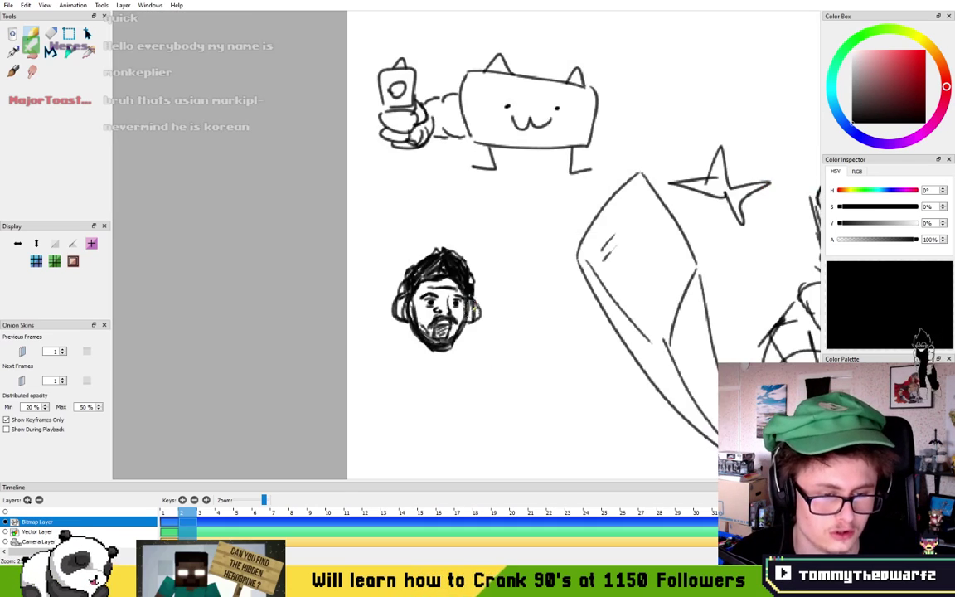
- Sketch the man's neck, one shoulder with clothing folds, and the short sleeve with the upper arm below it
scroll(479, 311, "up", 2)
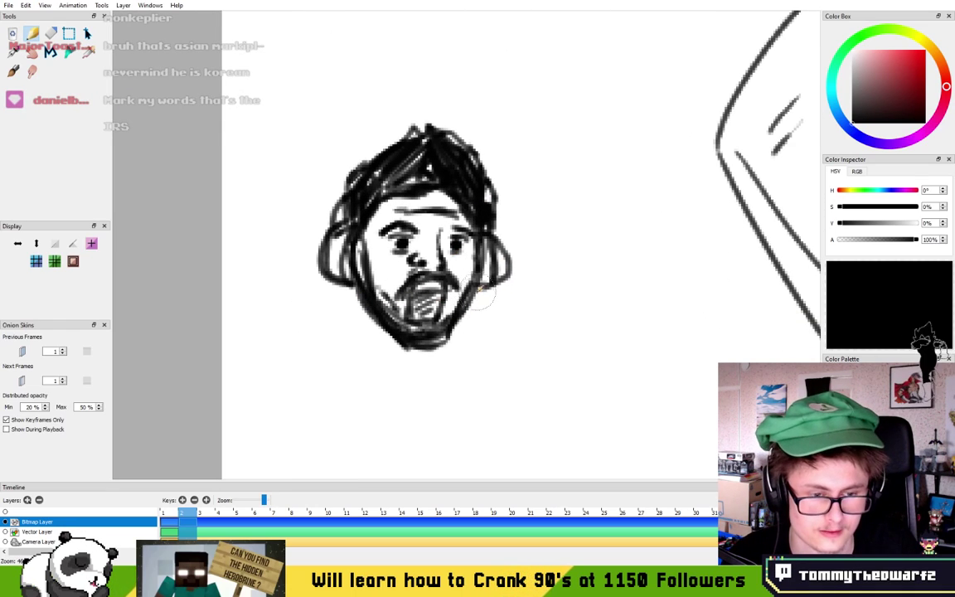
left_click_drag(483, 292, 462, 451)
mouse_move(347, 300)
left_mouse_down()
mouse_move(378, 370)
mouse_move(334, 340)
mouse_move(379, 396)
left_mouse_up()
mouse_move(340, 292)
left_mouse_down()
mouse_move(309, 310)
mouse_move(302, 363)
mouse_move(290, 335)
mouse_move(259, 374)
mouse_move(311, 429)
left_mouse_up()
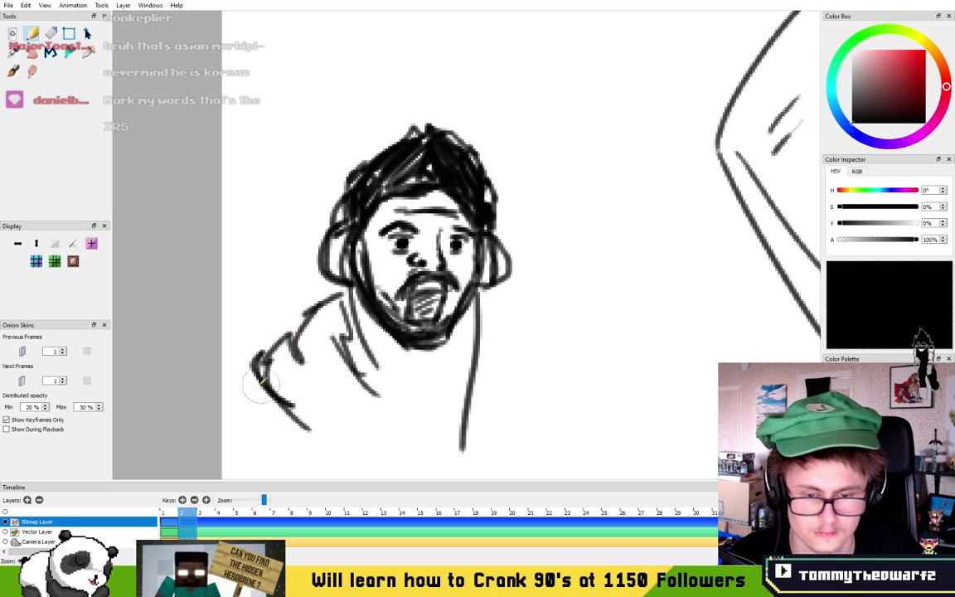
left_click_drag(261, 355, 209, 439)
left_click_drag(253, 464, 314, 425)
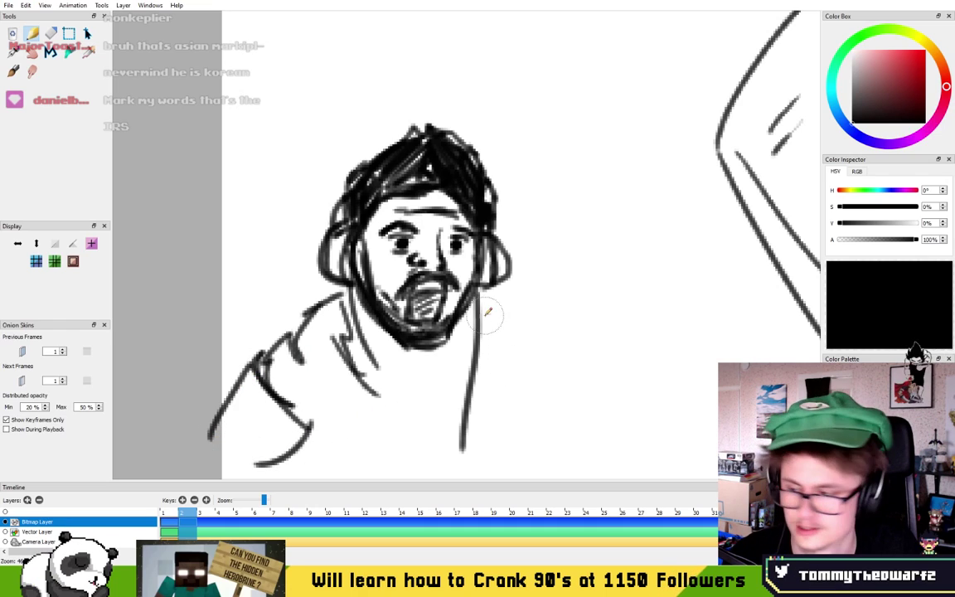
- Sketch the opposite shoulder with its sleeve folds and add curved crease lines across the lower chest
mouse_move(479, 310)
left_mouse_down()
mouse_move(509, 321)
mouse_move(537, 411)
mouse_move(561, 386)
mouse_move(543, 425)
left_mouse_up()
left_click_drag(442, 423, 437, 340)
left_click_drag(327, 356, 439, 402)
left_click_drag(335, 378, 434, 409)
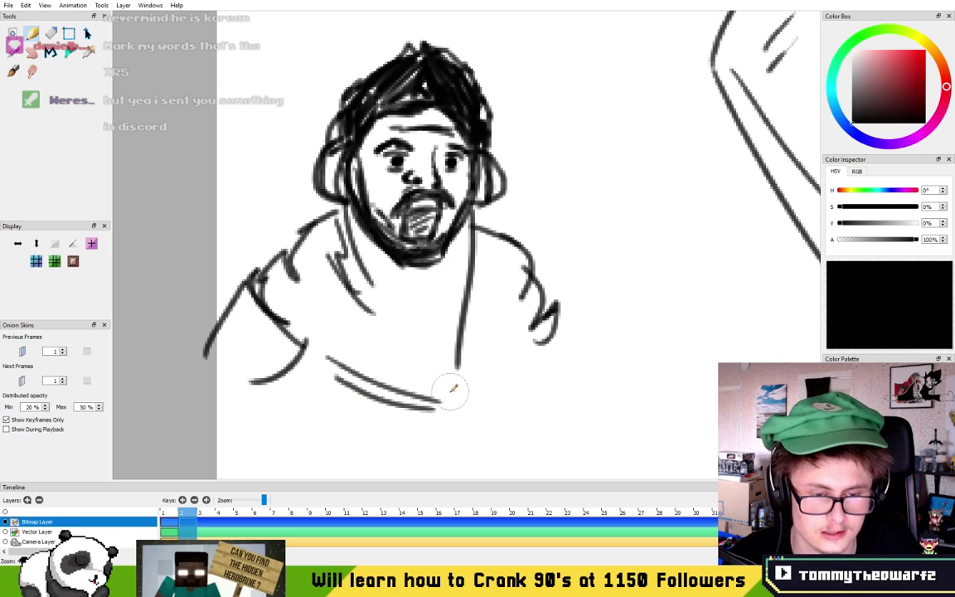
left_click_drag(507, 335, 409, 366)
left_click_drag(456, 378, 491, 358)
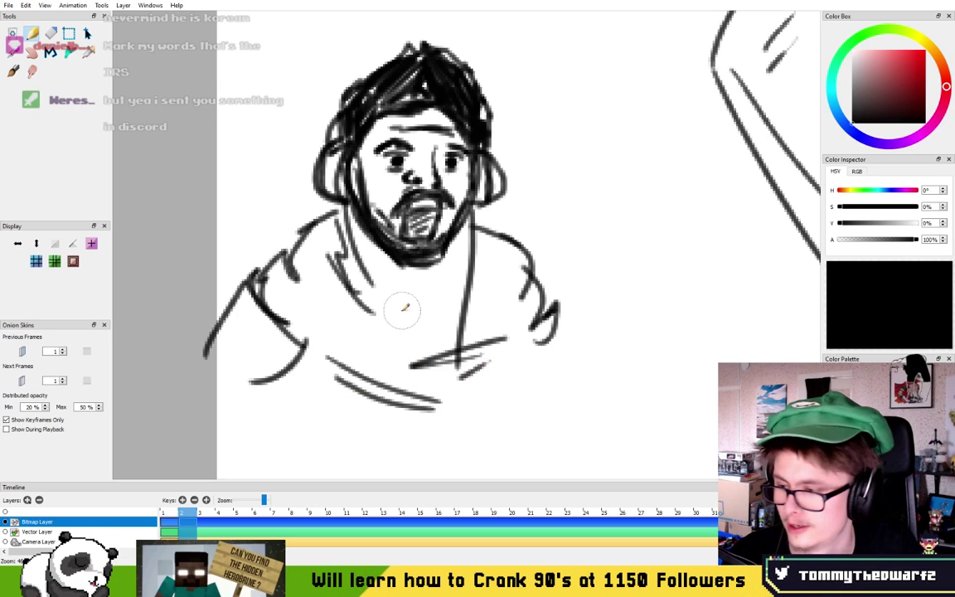
- Draw the neckline under the beard and add outline strokes around both eyes
mouse_move(363, 232)
left_mouse_down()
mouse_move(366, 261)
mouse_move(394, 276)
left_mouse_up()
mouse_move(373, 264)
left_mouse_down()
mouse_move(414, 274)
mouse_move(441, 257)
left_mouse_up()
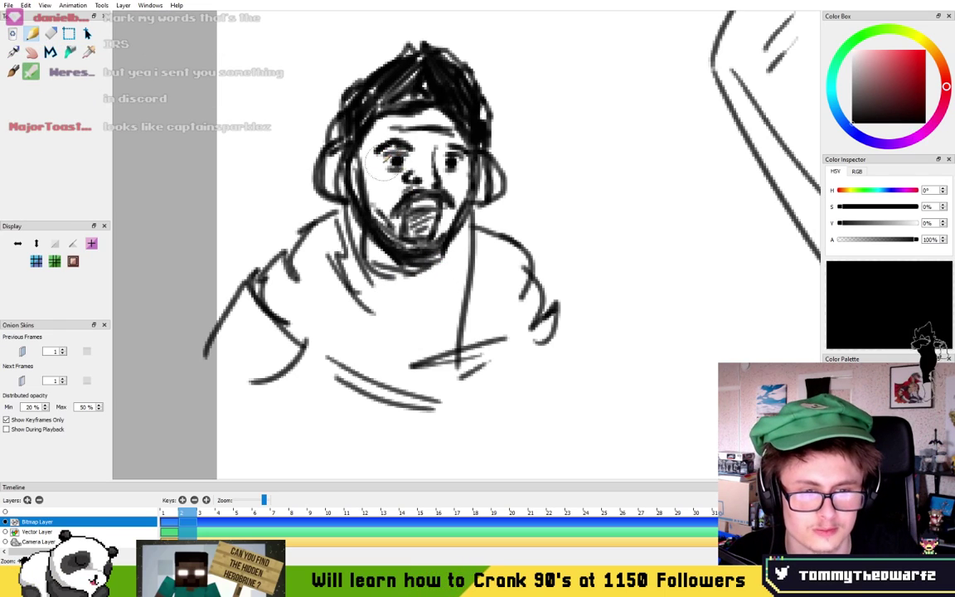
mouse_move(379, 160)
left_mouse_down()
mouse_move(400, 171)
mouse_move(466, 162)
left_mouse_up()
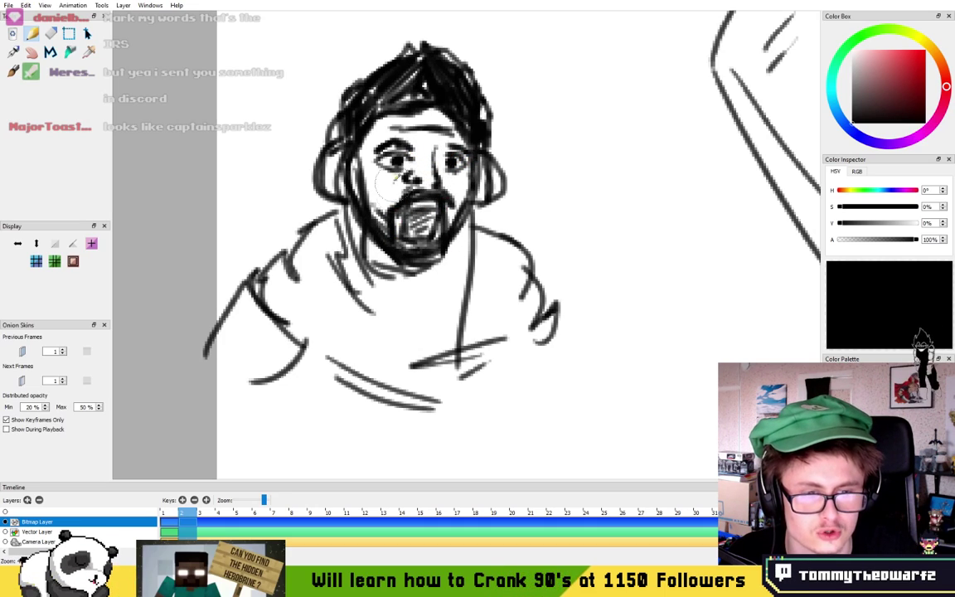
- Undo the trial stroke across the hair and the extra beard strokes around the mouth
mouse_move(340, 114)
left_mouse_down()
mouse_move(336, 79)
mouse_move(499, 143)
left_mouse_up()
key("ctrl+z")
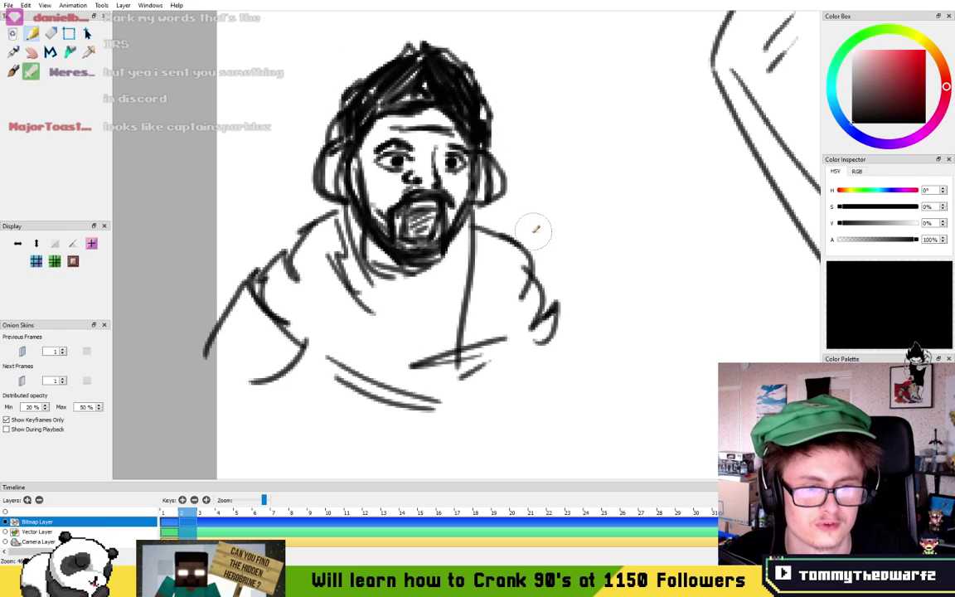
key("ctrl+z")
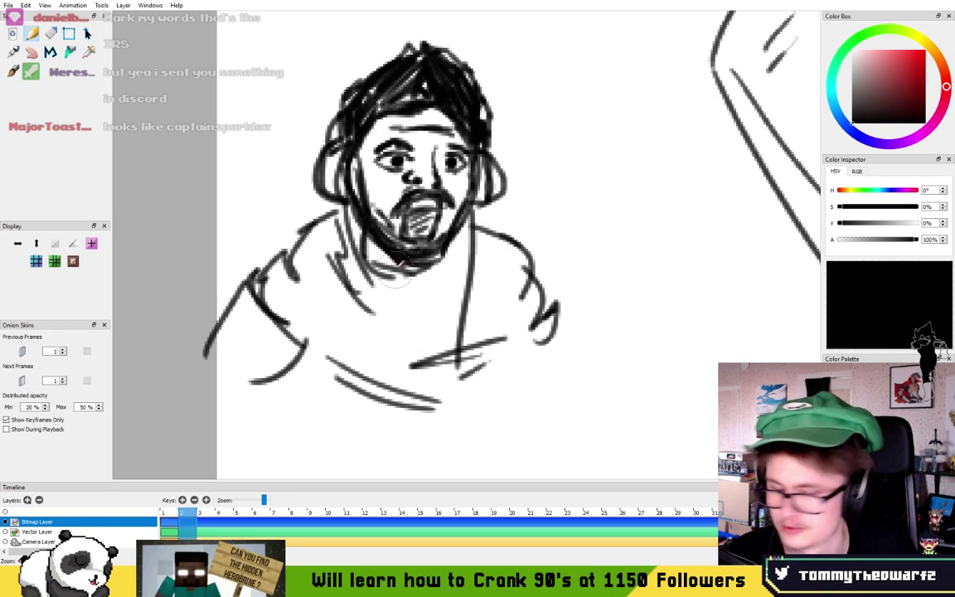
- Draw a slanted hash mark on each side of the man, one beside his head and one above his shoulder
left_click_drag(341, 213, 359, 267)
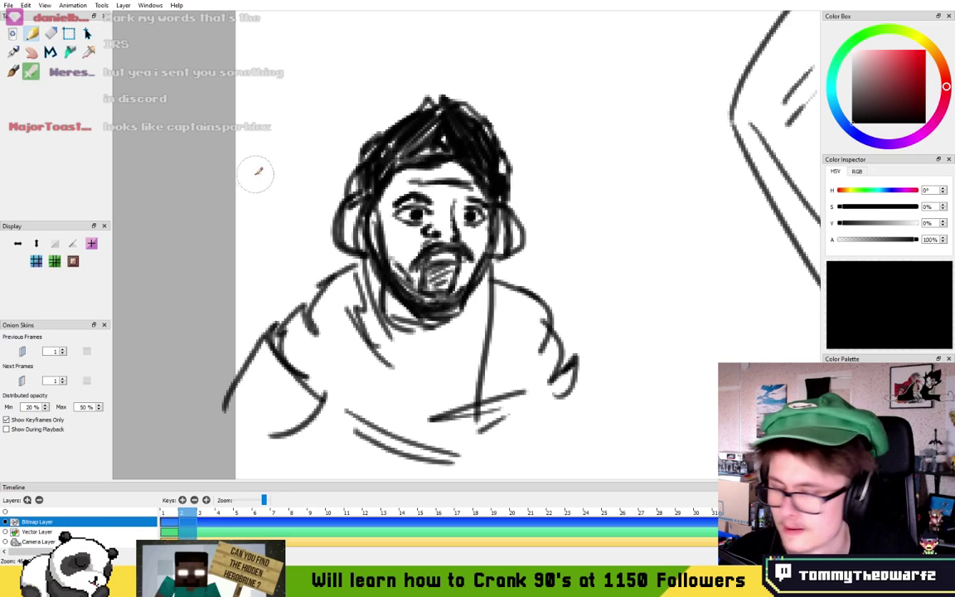
left_click_drag(247, 177, 318, 137)
left_click_drag(251, 218, 306, 178)
left_click_drag(257, 240, 309, 204)
left_click_drag(269, 141, 310, 207)
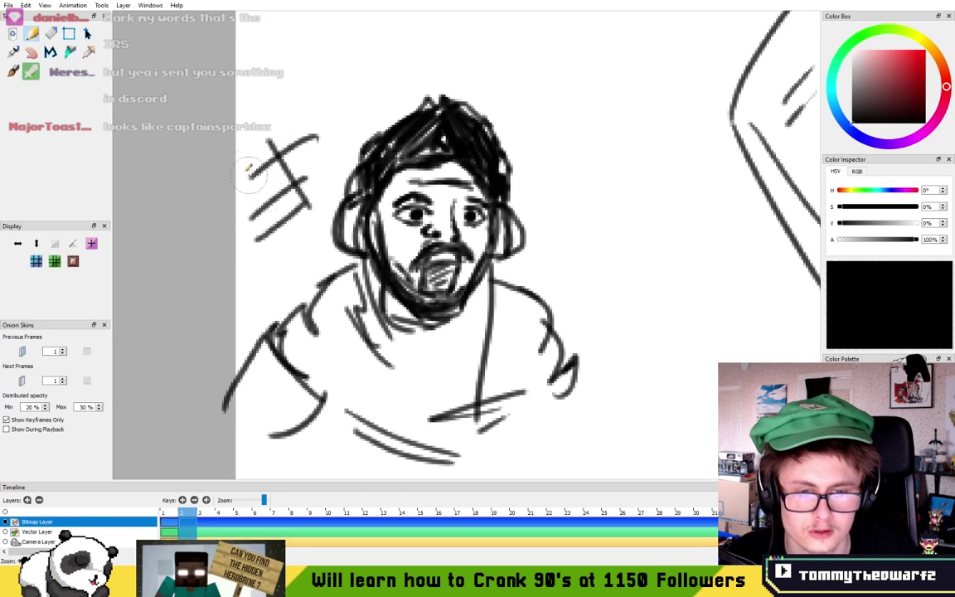
left_click_drag(243, 170, 299, 232)
left_click_drag(563, 288, 638, 235)
left_click_drag(594, 306, 637, 269)
left_click_drag(597, 244, 638, 288)
left_click_drag(584, 267, 609, 305)
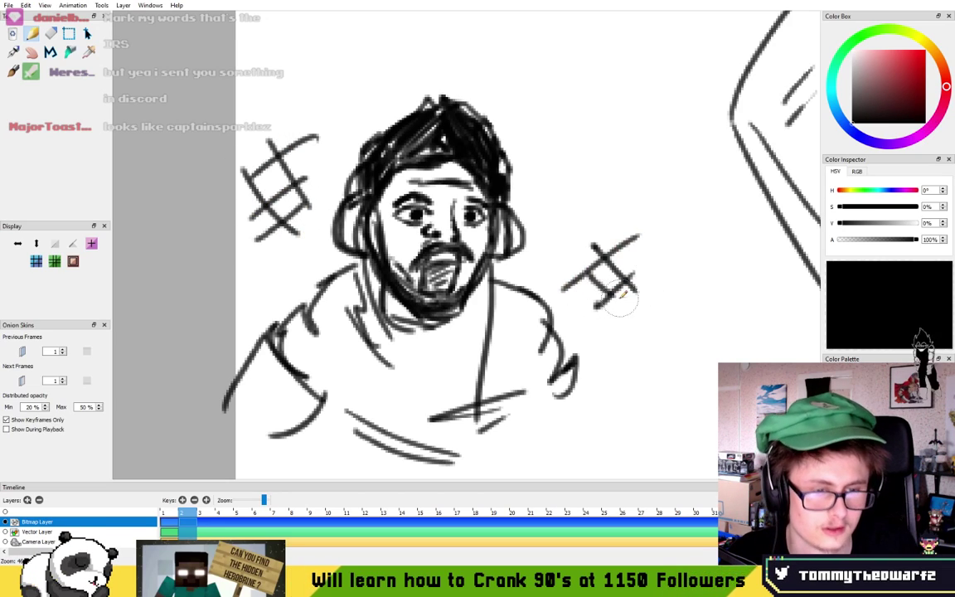
- Extend the man's arm outline below the sleeve on the side nearest the large sword
scroll(634, 303, "down", 1)
scroll(476, 255, "down", 4)
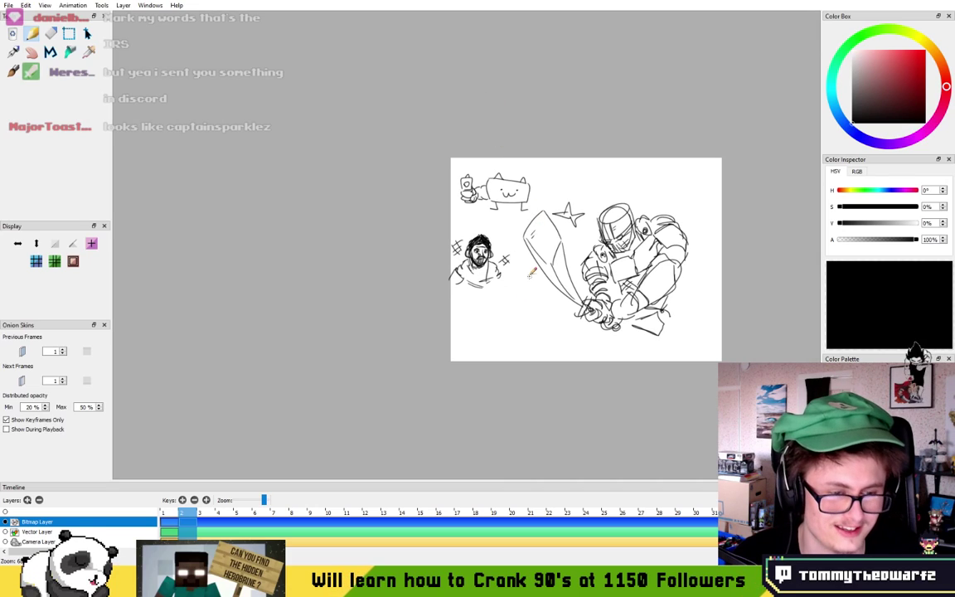
scroll(620, 247, "up", 2)
left_click_drag(617, 247, 569, 247)
scroll(551, 189, "down", 1)
left_click_drag(564, 187, 485, 177)
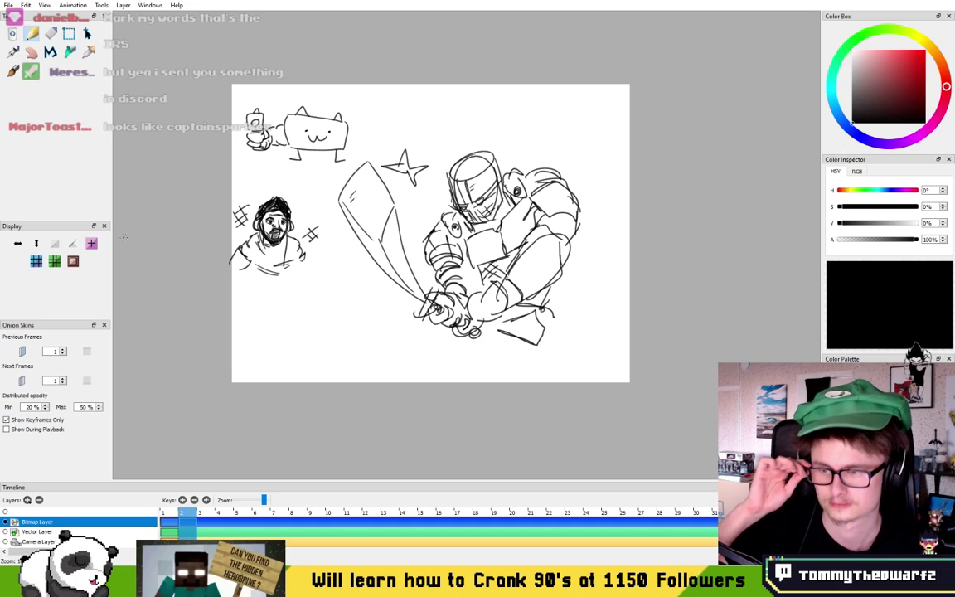
left_click_drag(318, 220, 336, 230)
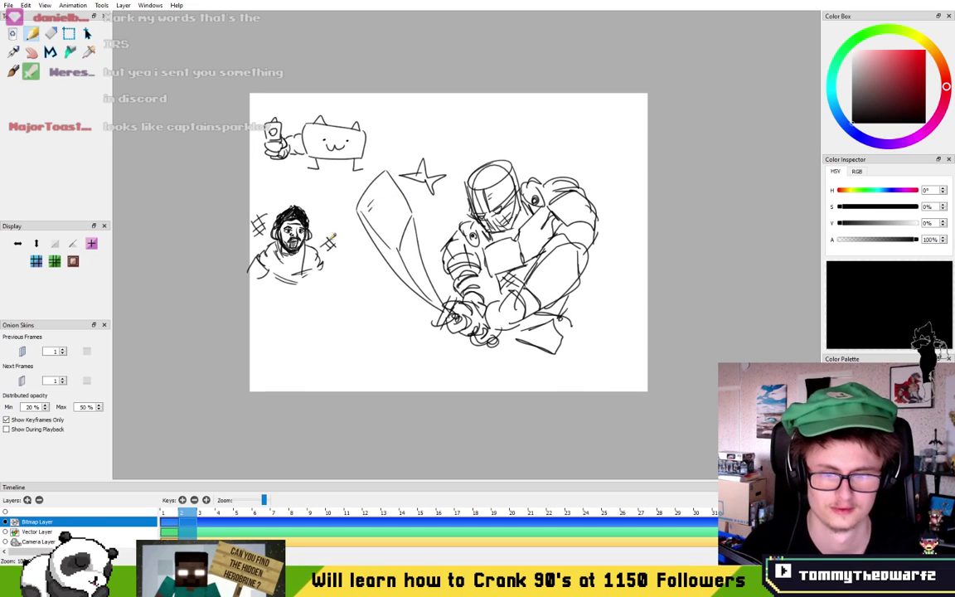
scroll(286, 299, "up", 5)
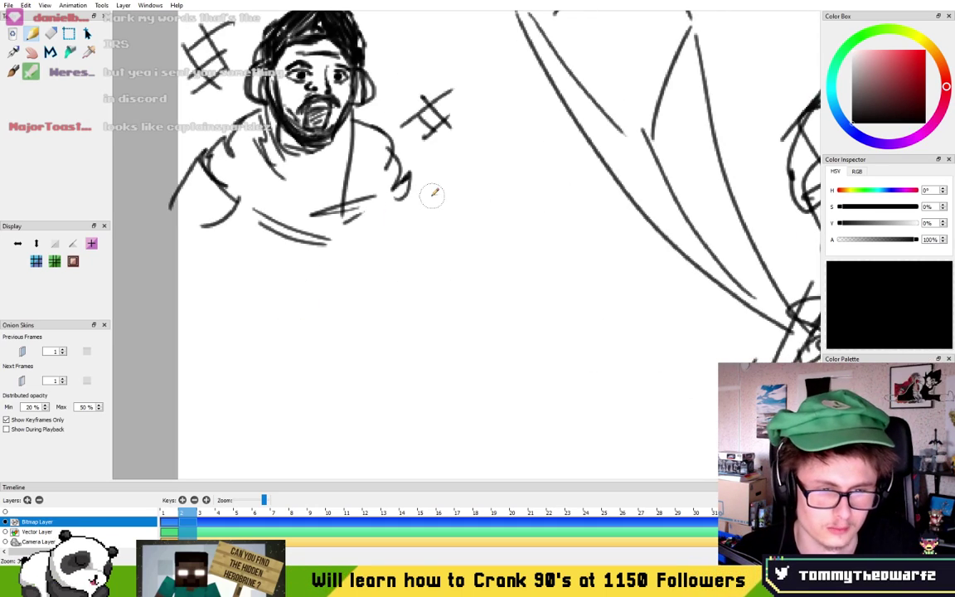
mouse_move(402, 169)
left_mouse_down()
mouse_move(422, 201)
mouse_move(406, 226)
left_mouse_up()
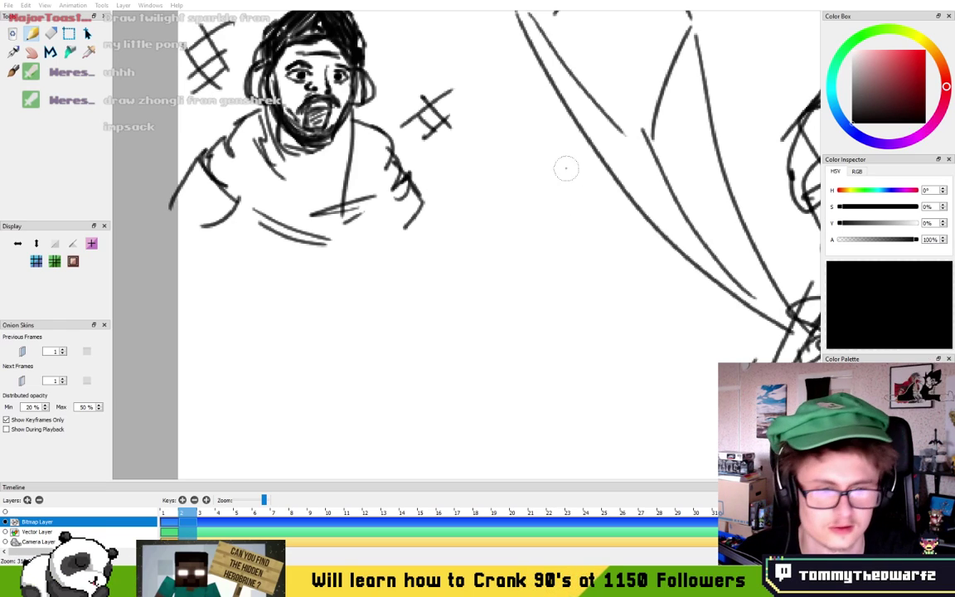
- Draw a large upright oval for a new head in the blank area above the crusader's shoulder
left_click_drag(566, 168, 409, 176)
scroll(410, 176, "down", 4)
left_click_drag(519, 88, 464, 172)
scroll(465, 173, "up", 3)
left_click_drag(546, 197, 423, 208)
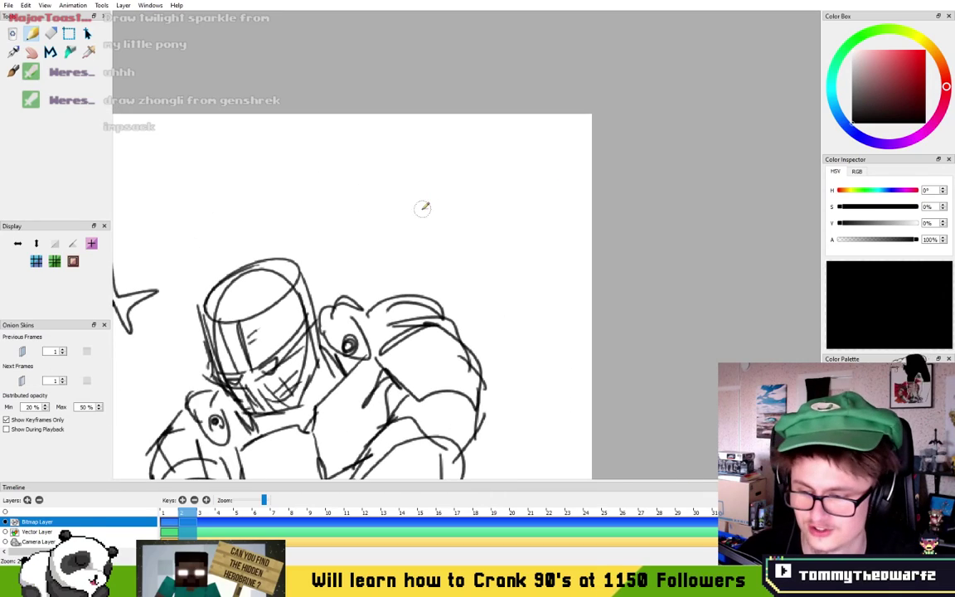
scroll(427, 211, "up", 3)
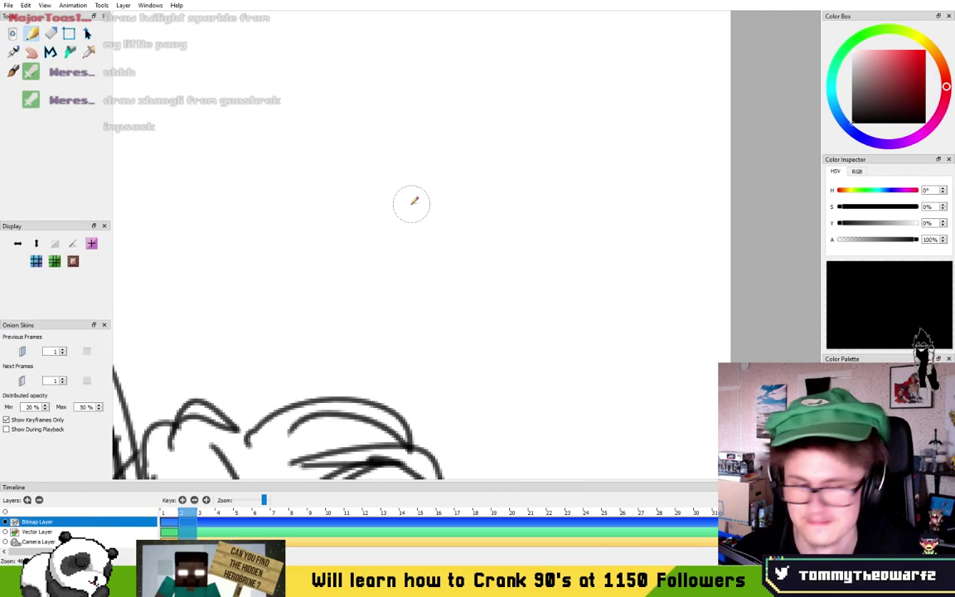
mouse_move(322, 275)
left_mouse_down()
mouse_move(411, 64)
mouse_move(334, 290)
left_mouse_up()
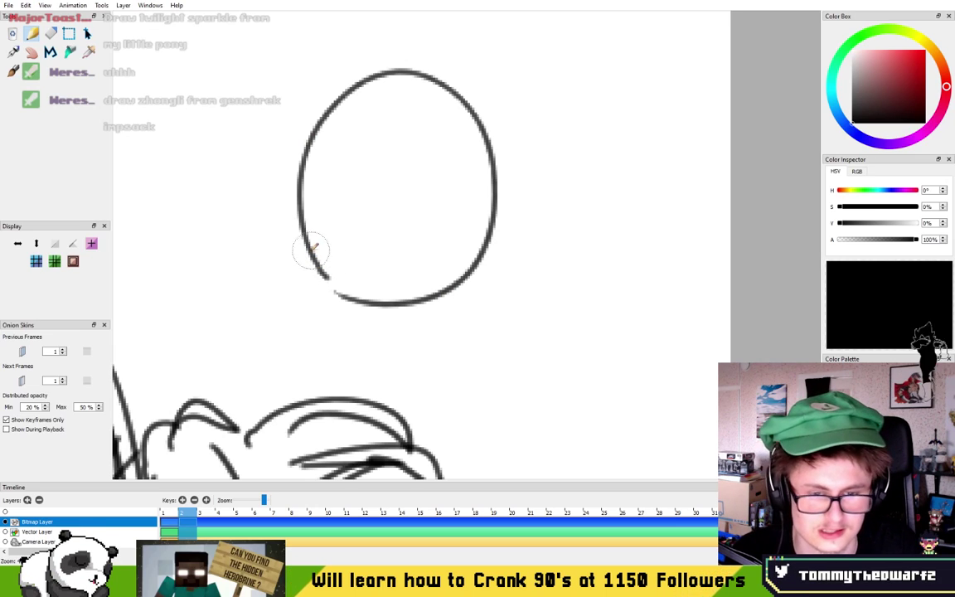
- Draw an angular jaw on the oval, with both cheeks slanting down to a narrow flat chin
mouse_move(305, 241)
left_mouse_down()
mouse_move(327, 286)
mouse_move(366, 324)
mouse_move(489, 260)
left_mouse_up()
key("ctrl+z")
left_click_drag(393, 322, 486, 230)
key("ctrl+z")
left_click_drag(391, 323, 491, 230)
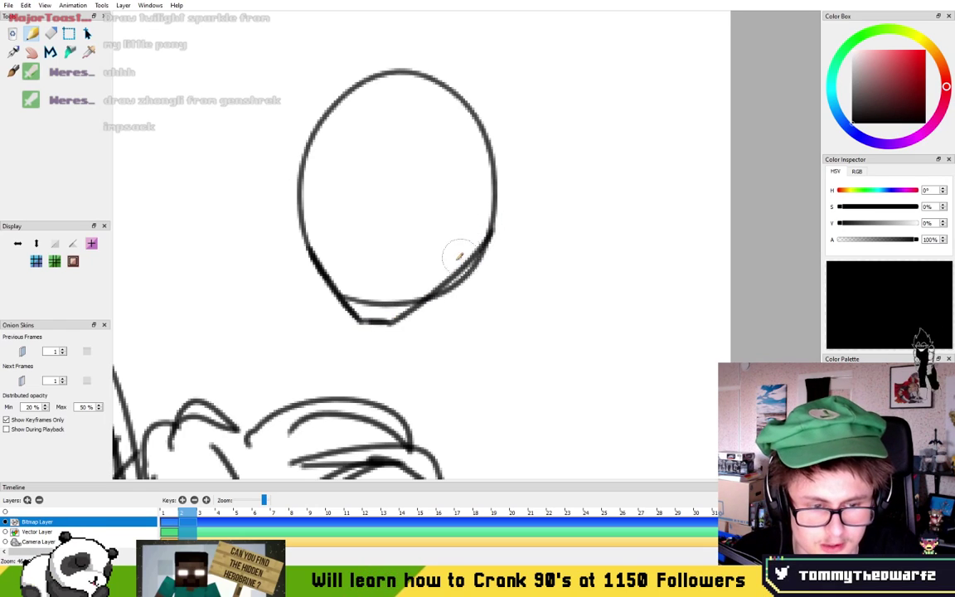
- Extend both sides of the face upward from the jaw corners along the oval
left_click_drag(310, 250, 296, 157)
key("ctrl+z")
left_click_drag(307, 248, 288, 126)
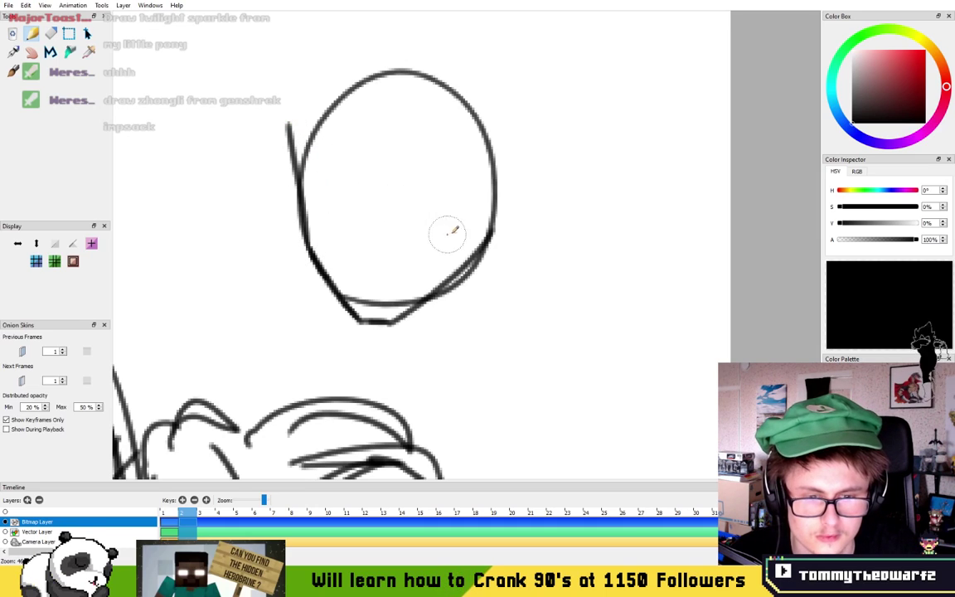
left_click_drag(492, 231, 490, 145)
key("ctrl+z")
left_click_drag(496, 220, 494, 144)
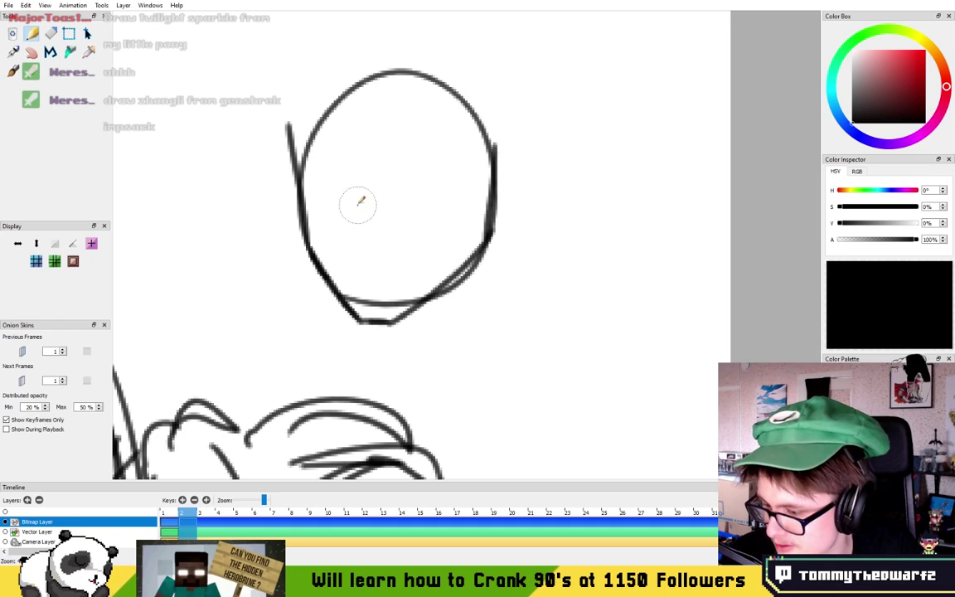
- Draw pointed bangs over the forehead, with a dark inner strand, a temple lock and a hairline down the other side
mouse_move(341, 112)
left_mouse_down()
mouse_move(347, 206)
mouse_move(415, 143)
mouse_move(412, 157)
mouse_move(431, 120)
left_mouse_up()
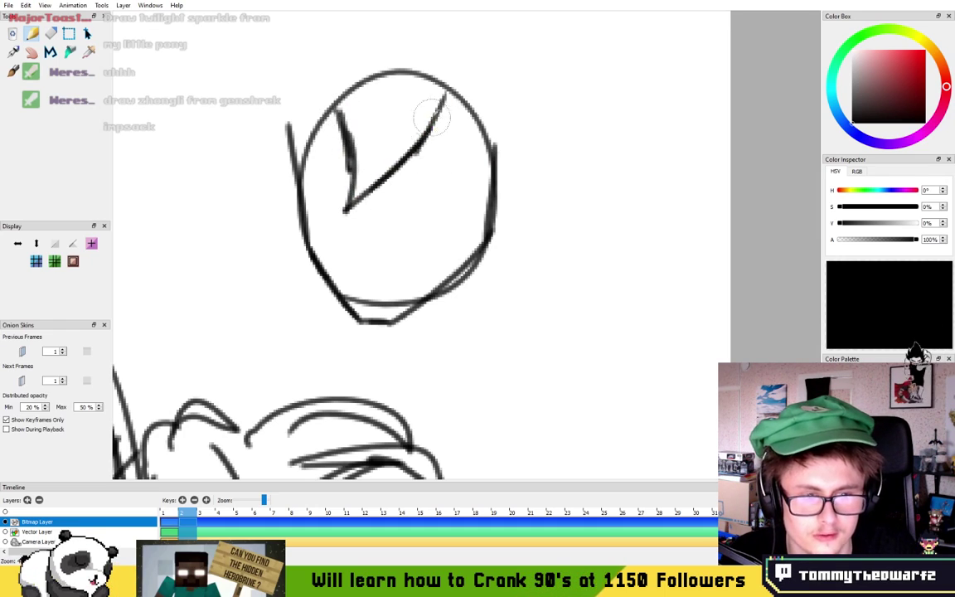
left_click_drag(343, 120, 347, 172)
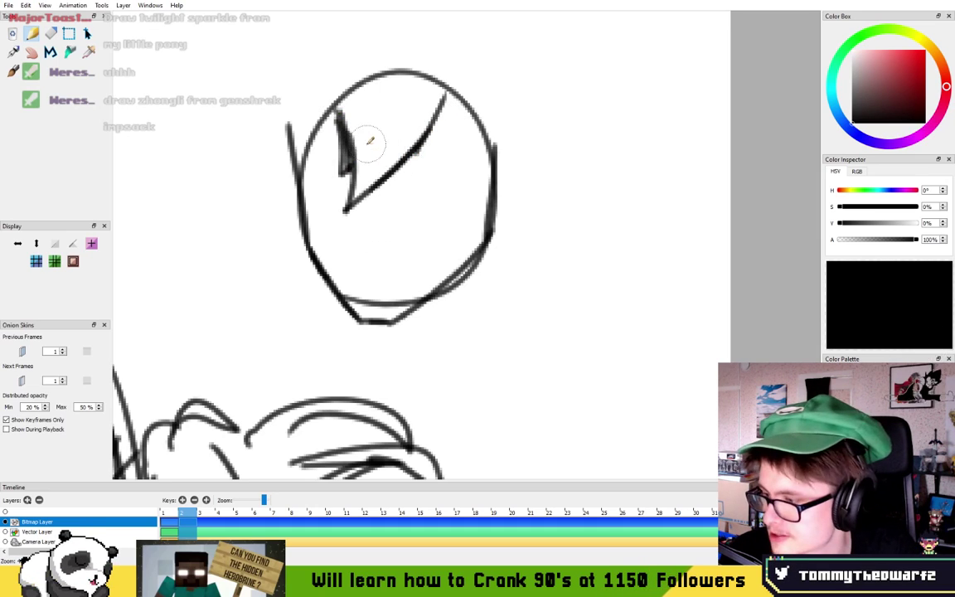
mouse_move(339, 120)
left_mouse_down()
mouse_move(288, 201)
mouse_move(299, 93)
left_mouse_up()
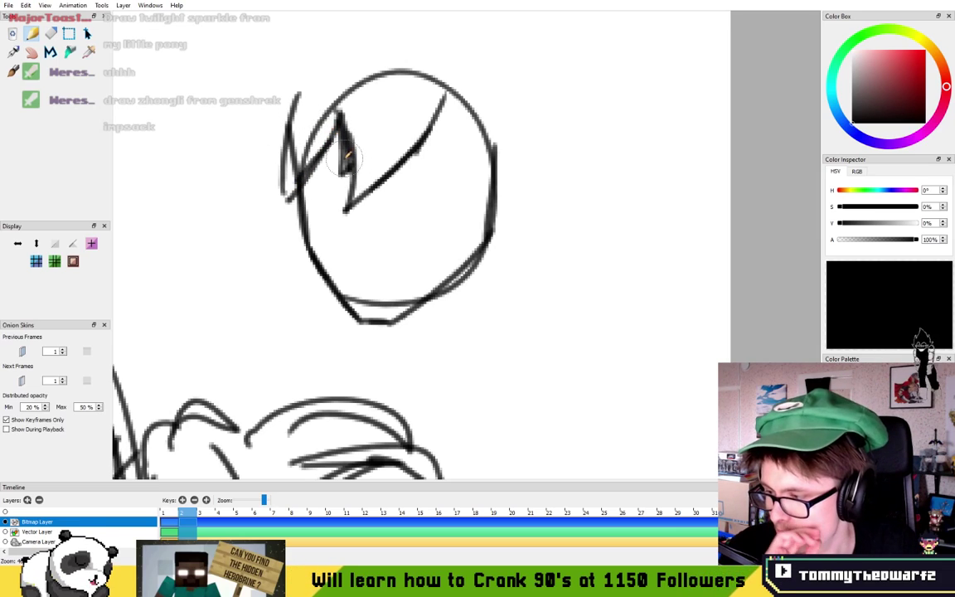
left_click_drag(446, 98, 474, 131)
key("ctrl+z")
left_click_drag(447, 97, 491, 165)
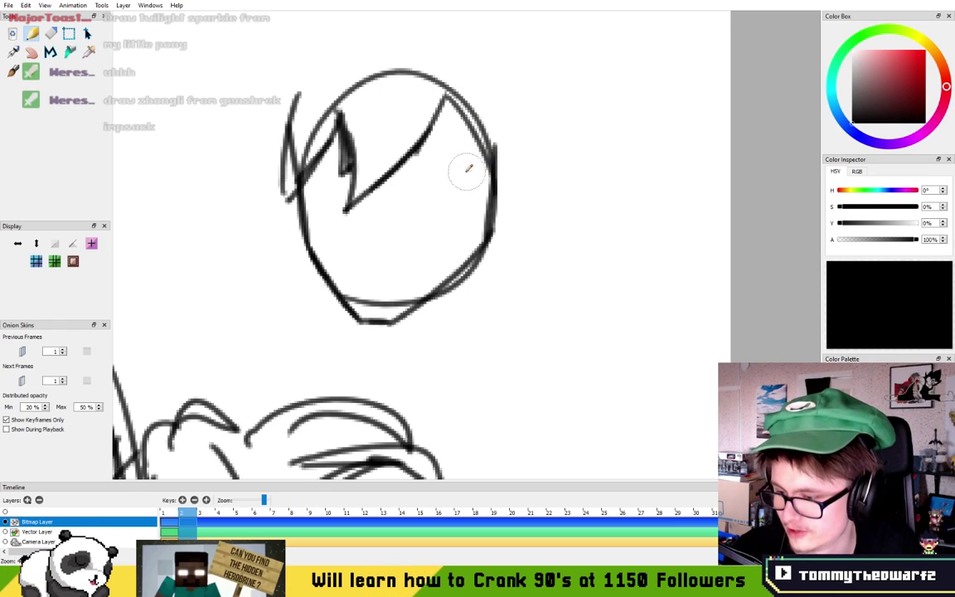
- Draw the spiky outer hair outline beside the bangs, leading down into a long side lock
mouse_move(361, 175)
left_mouse_down()
mouse_move(367, 150)
mouse_move(422, 191)
left_mouse_up()
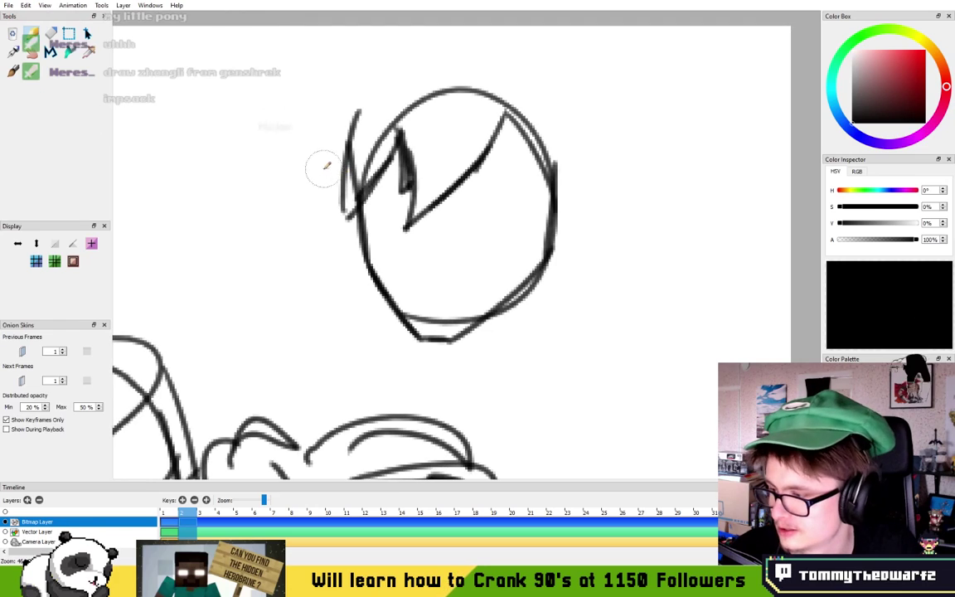
mouse_move(364, 61)
left_mouse_down()
mouse_move(311, 101)
mouse_move(316, 130)
left_mouse_up()
mouse_move(258, 119)
left_mouse_down()
mouse_move(320, 134)
mouse_move(324, 159)
left_mouse_up()
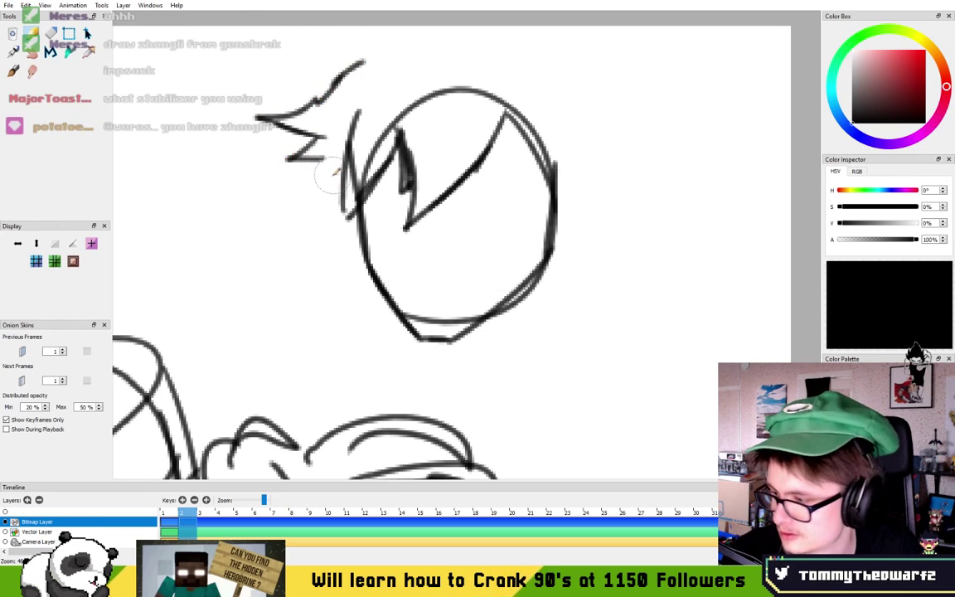
left_click_drag(329, 143, 308, 247)
left_click_drag(304, 189, 353, 238)
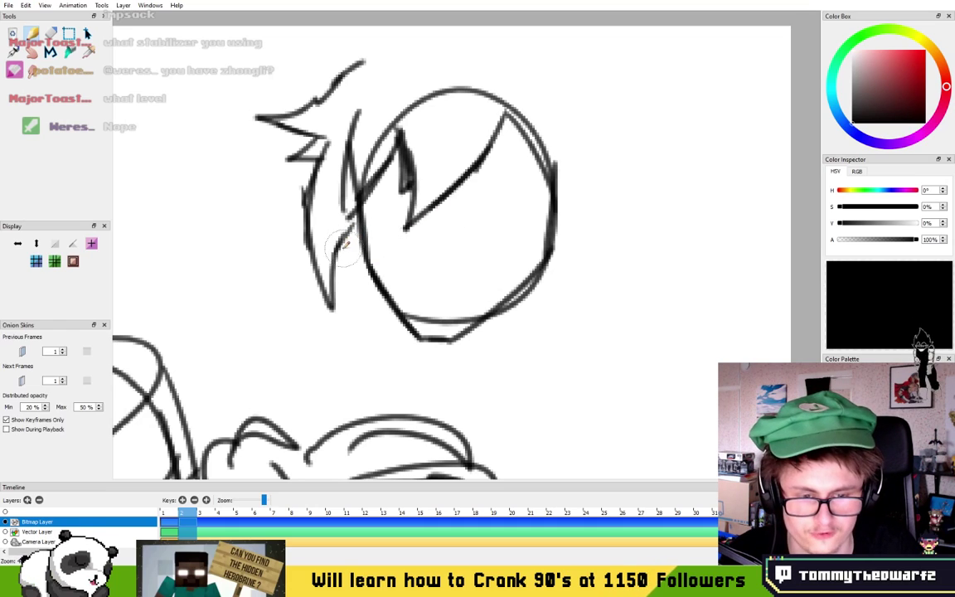
- Redraw the long side lock next to the cheek with a straighter outer edge and a lower pointed tip
key("ctrl+z")
key("ctrl+z")
left_click_drag(305, 190, 324, 310)
left_click_drag(303, 241, 358, 215)
key("ctrl+z")
mouse_move(312, 260)
left_mouse_down()
mouse_move(350, 321)
mouse_move(369, 247)
left_mouse_up()
key("ctrl+z")
key("ctrl+z")
key("ctrl+z")
mouse_move(306, 205)
left_mouse_down()
mouse_move(305, 300)
mouse_move(344, 238)
left_mouse_up()
key("ctrl+z")
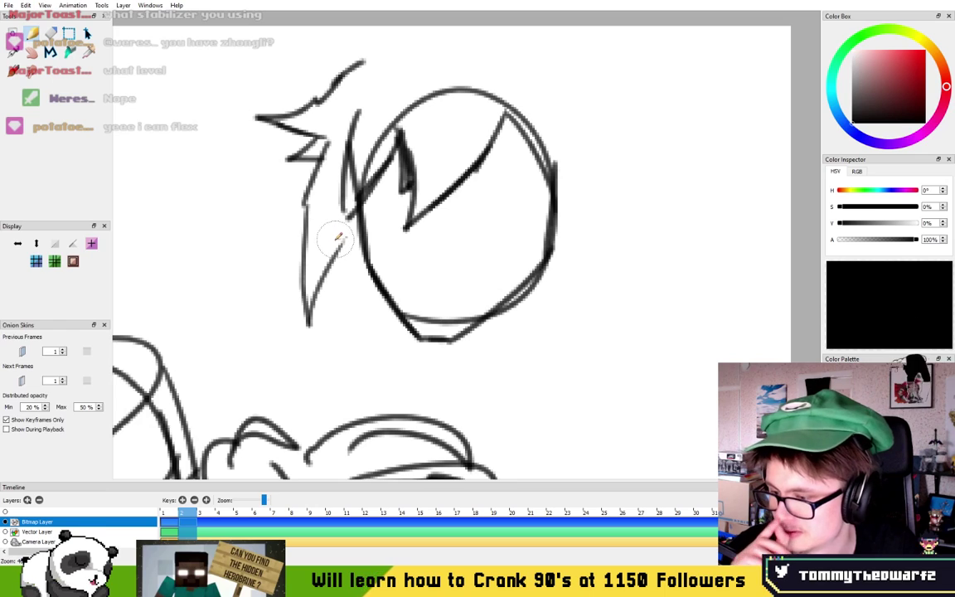
- Erase the tip of the outermost hair spike and redraw it as a shorter point
left_click_drag(427, 112, 380, 199)
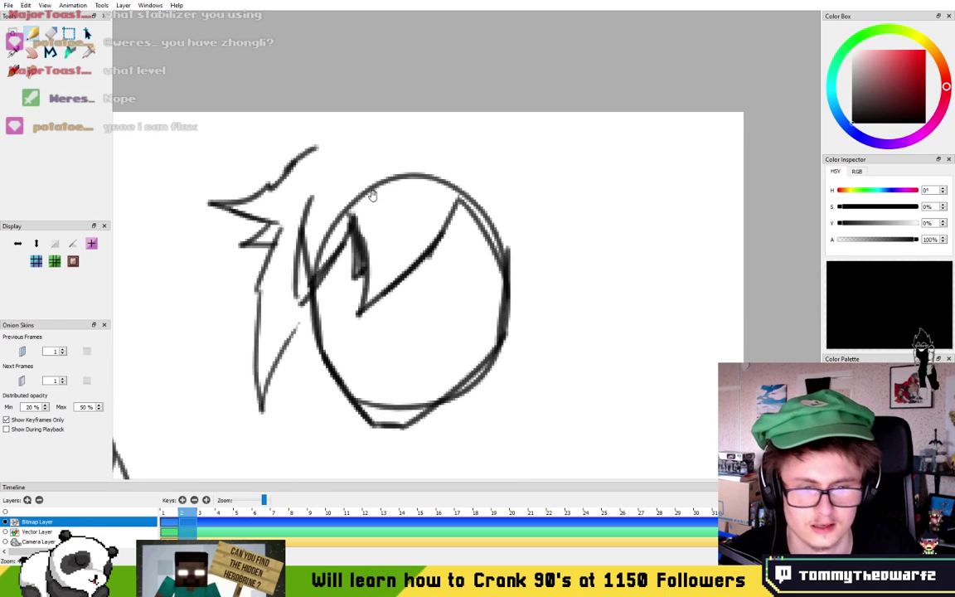
key("e")
mouse_move(191, 192)
left_mouse_down()
mouse_move(207, 224)
mouse_move(242, 184)
mouse_move(231, 210)
mouse_move(267, 180)
mouse_move(233, 222)
mouse_move(276, 184)
mouse_move(265, 191)
mouse_move(283, 217)
left_mouse_up()
key("n")
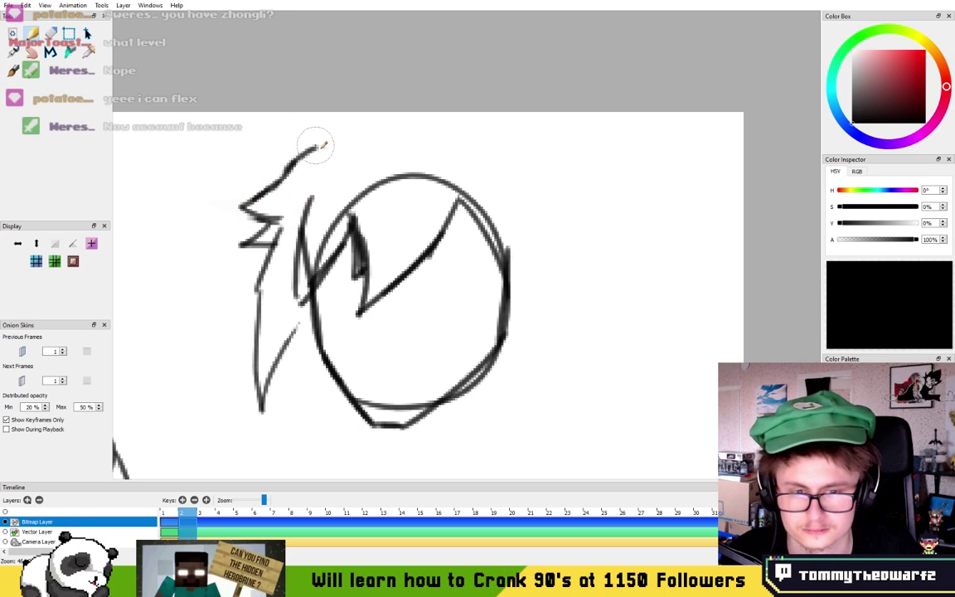
- Outline the hair over the crown with curled tufts on top and pointed strands down the opposite side
mouse_move(307, 152)
left_mouse_down()
mouse_move(353, 120)
mouse_move(449, 134)
mouse_move(496, 81)
mouse_move(473, 133)
left_mouse_up()
mouse_move(473, 130)
left_mouse_down()
mouse_move(546, 109)
mouse_move(505, 133)
mouse_move(560, 168)
mouse_move(580, 224)
left_mouse_up()
left_click_drag(549, 205, 608, 265)
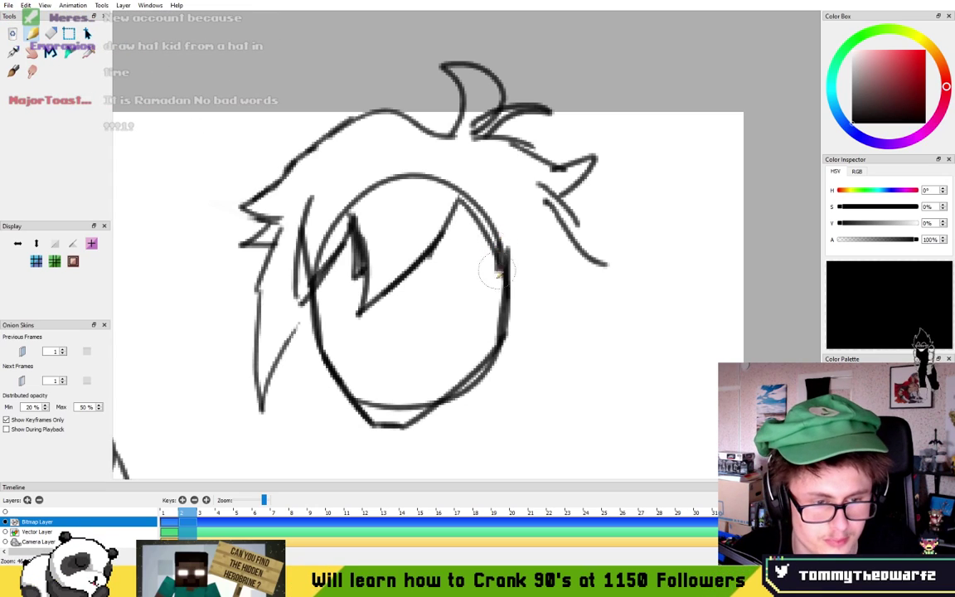
- Draw short hair strands over the temple and an angular ear with inner folds beside the spiky-haired head
left_click_drag(504, 249, 491, 302)
left_click_drag(522, 273, 507, 311)
mouse_move(514, 264)
left_mouse_down()
mouse_move(538, 253)
mouse_move(548, 269)
mouse_move(547, 315)
mouse_move(533, 332)
mouse_move(520, 318)
mouse_move(546, 289)
mouse_move(520, 319)
left_mouse_up()
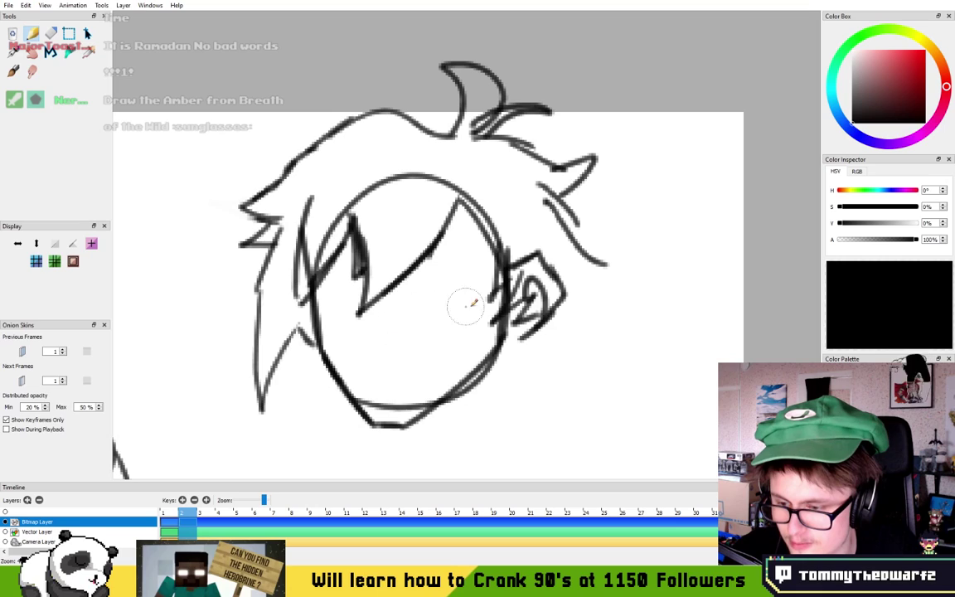
- Draw arched eyebrows and narrow eyes with thick upper lids and flat lower lids on the spiky-haired face
left_click_drag(490, 334, 444, 308)
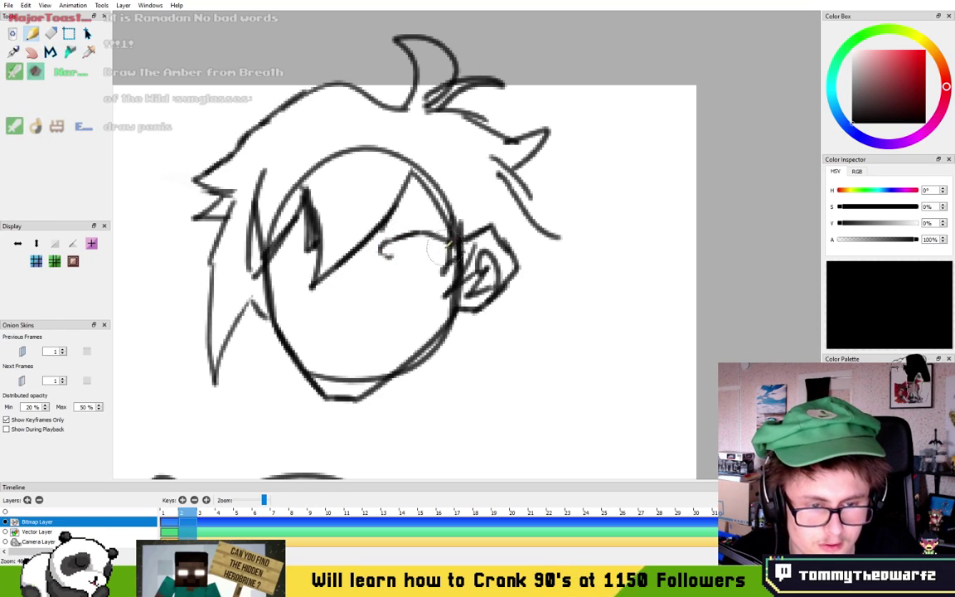
mouse_move(448, 242)
left_mouse_down()
mouse_move(412, 241)
mouse_move(383, 258)
left_mouse_up()
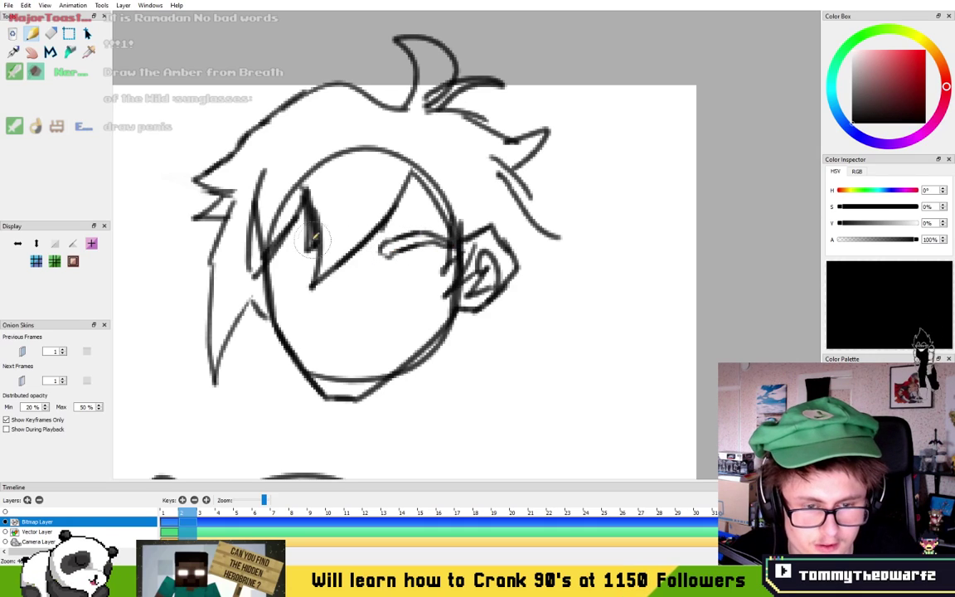
mouse_move(312, 247)
left_mouse_down()
mouse_move(272, 248)
mouse_move(319, 248)
left_mouse_up()
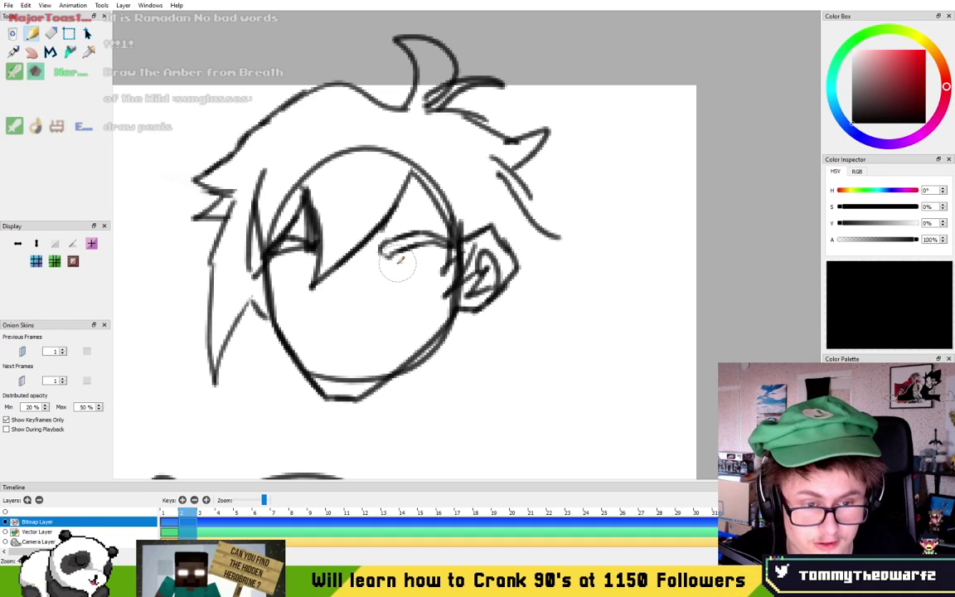
mouse_move(284, 228)
left_mouse_down()
mouse_move(254, 252)
mouse_move(280, 263)
left_mouse_up()
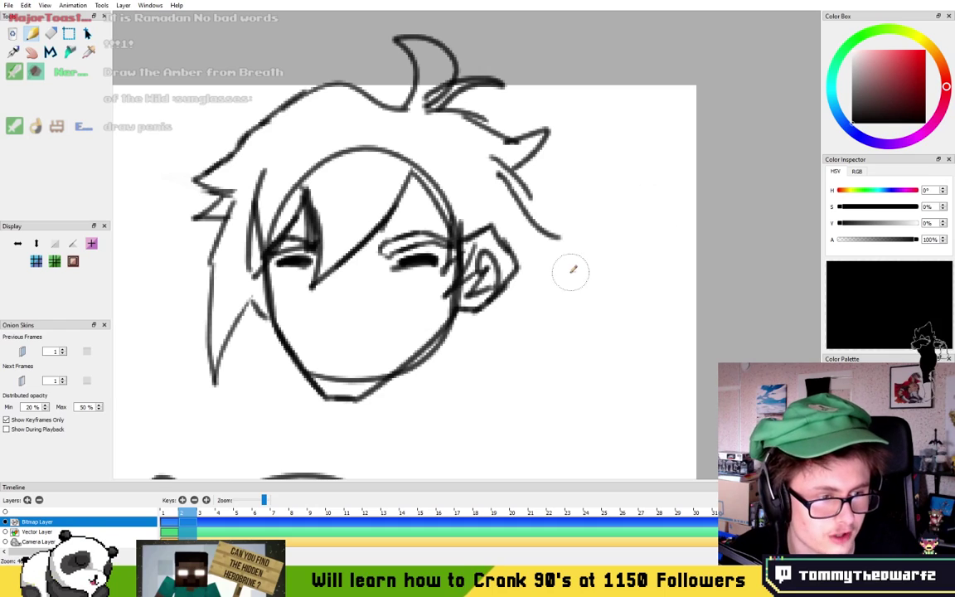
left_click_drag(430, 268, 431, 279)
left_click_drag(276, 264, 309, 287)
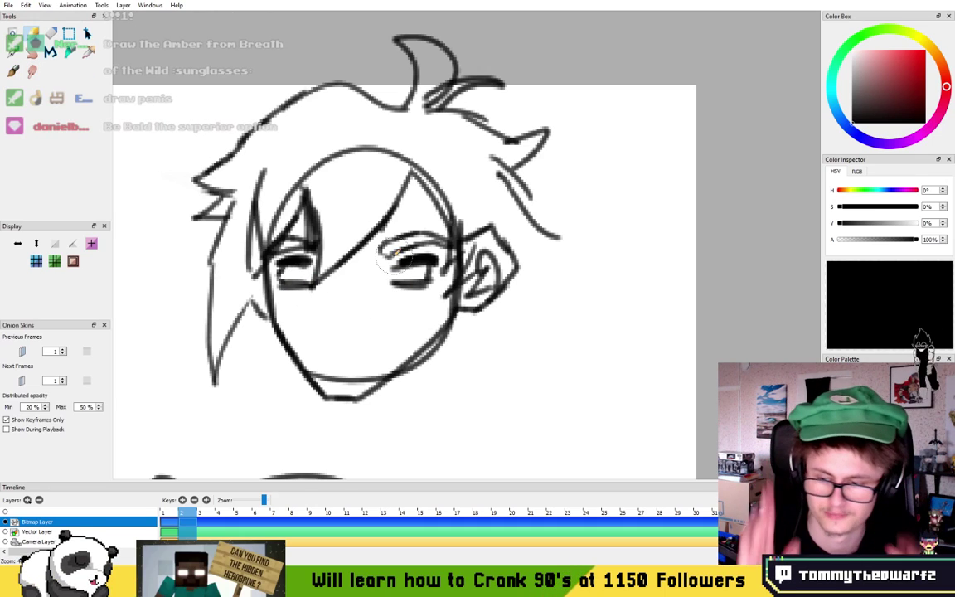
left_click_drag(399, 262, 390, 268)
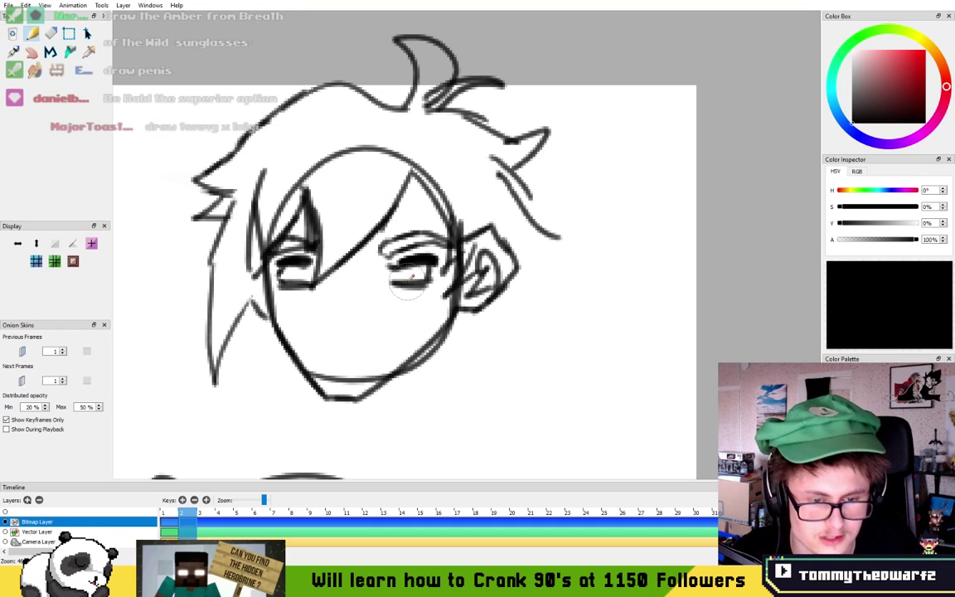
- Try shaded irises in both eyes, a vertical nose line and a small downturned mouth
left_click_drag(405, 266, 403, 283)
left_click_drag(421, 265, 420, 277)
mouse_move(288, 266)
left_mouse_down()
mouse_move(287, 283)
mouse_move(302, 283)
left_mouse_up()
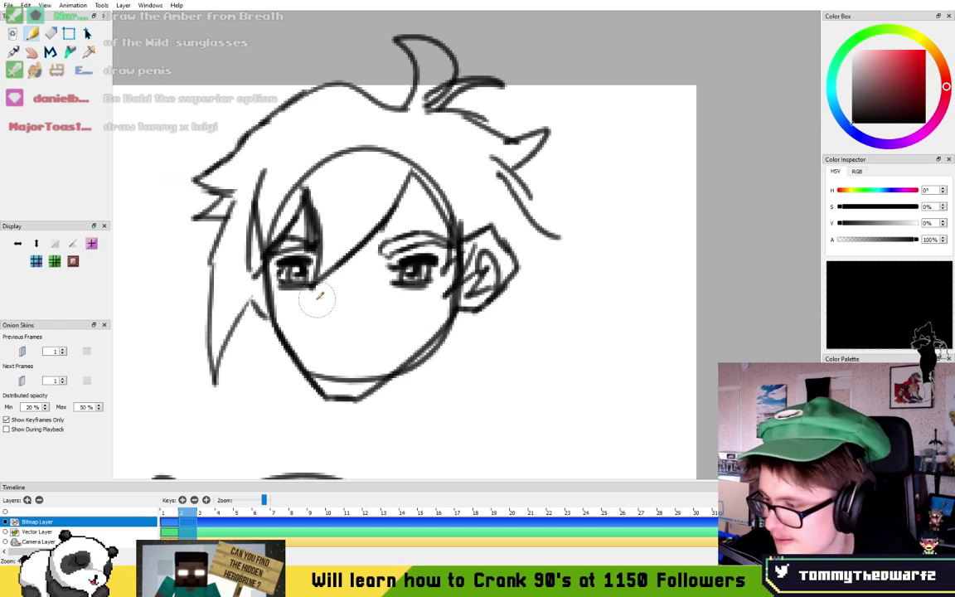
mouse_move(350, 278)
left_mouse_down()
mouse_move(349, 308)
mouse_move(338, 315)
left_mouse_up()
key("ctrl+z")
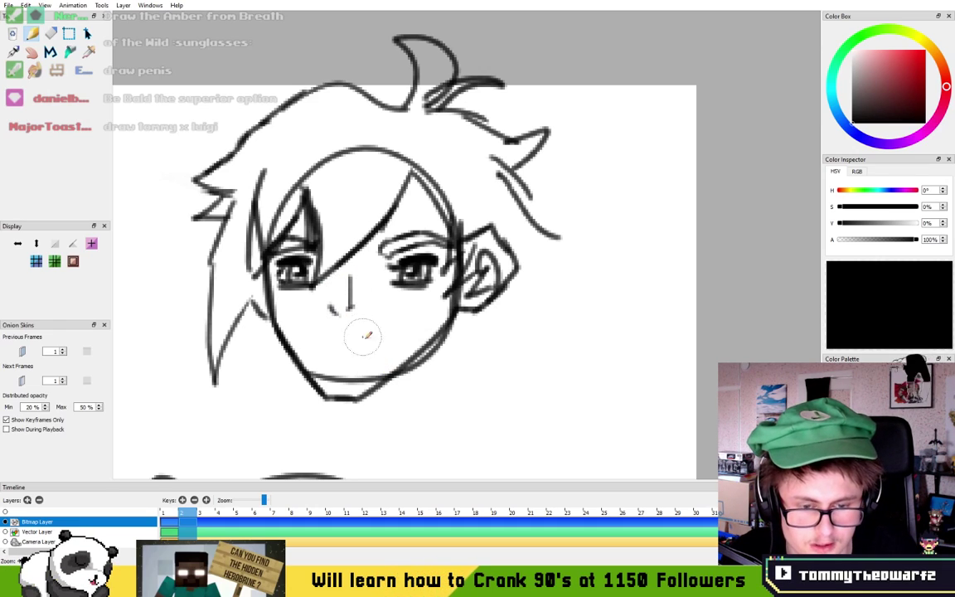
key("ctrl+z")
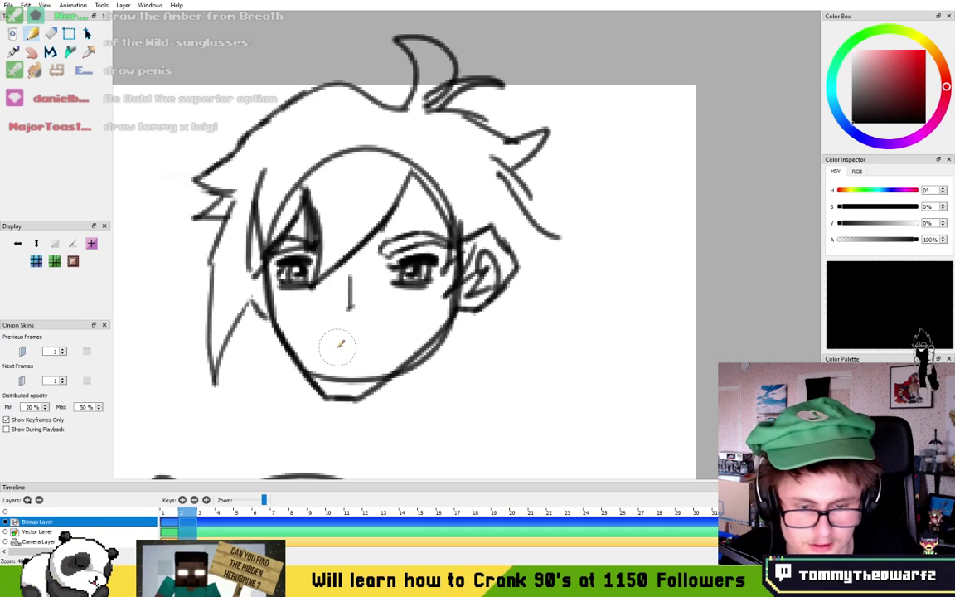
left_click_drag(323, 352, 334, 348)
left_click_drag(324, 349, 368, 351)
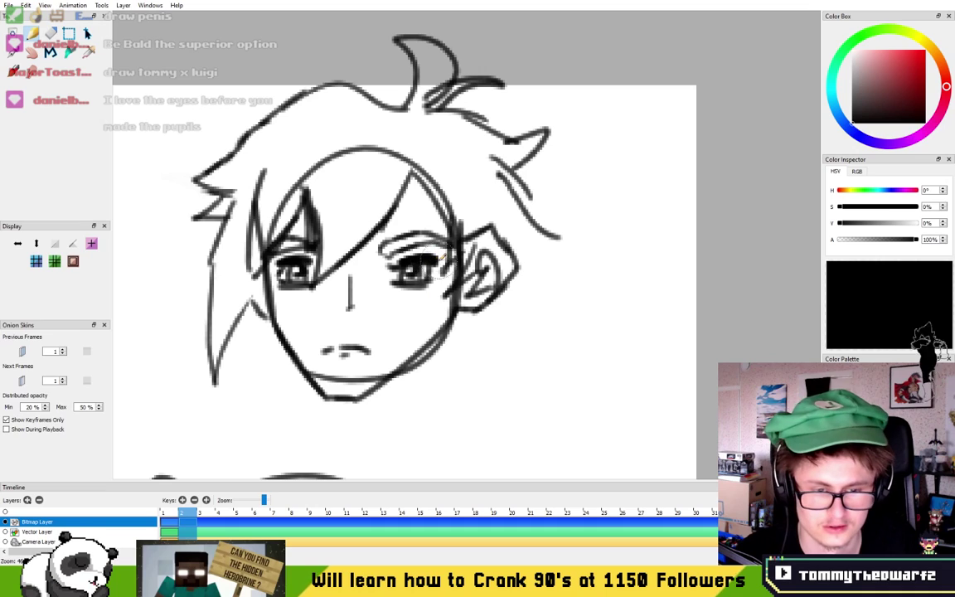
- Undo the mouth, nose and iris strokes, and erase the remaining iris lines so the eyes are empty
key("ctrl+z")
key("ctrl+z")
key("ctrl+z")
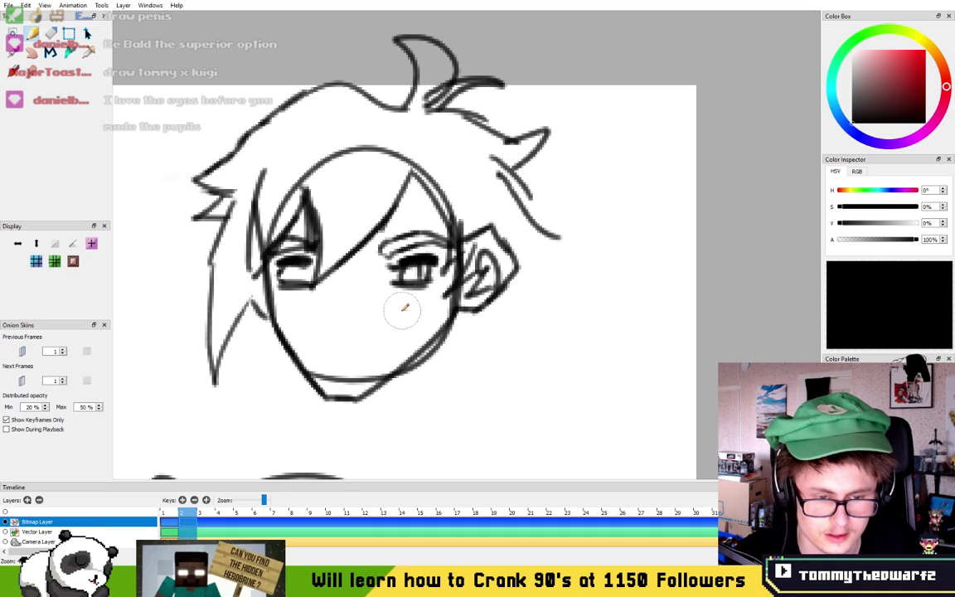
key("e")
mouse_move(406, 277)
left_mouse_down()
mouse_move(395, 281)
mouse_move(409, 277)
left_mouse_up()
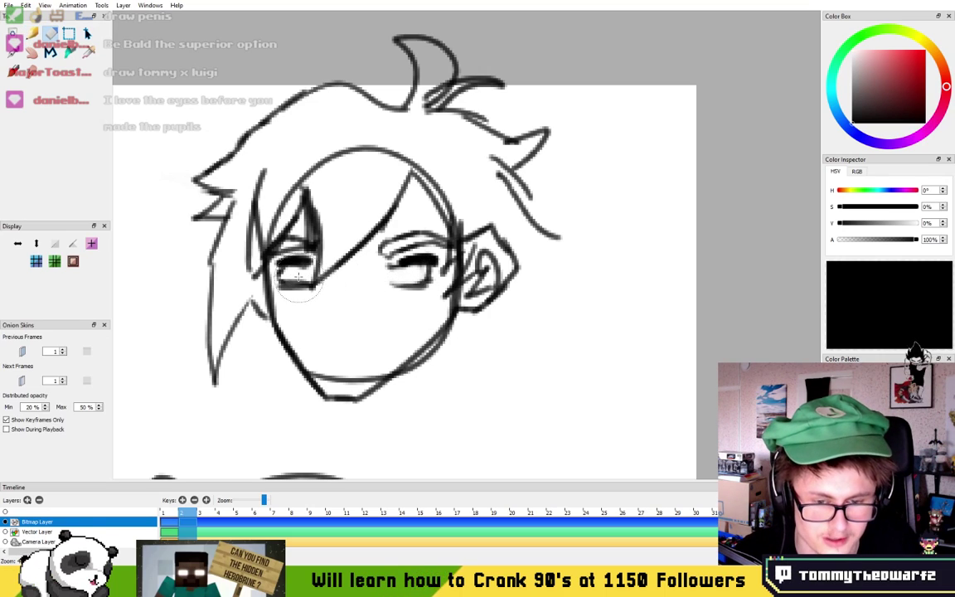
- Draw a boxy cartoon head above the crusader's helmet, with round ears, two dot eyes and a curved smile
key("n")
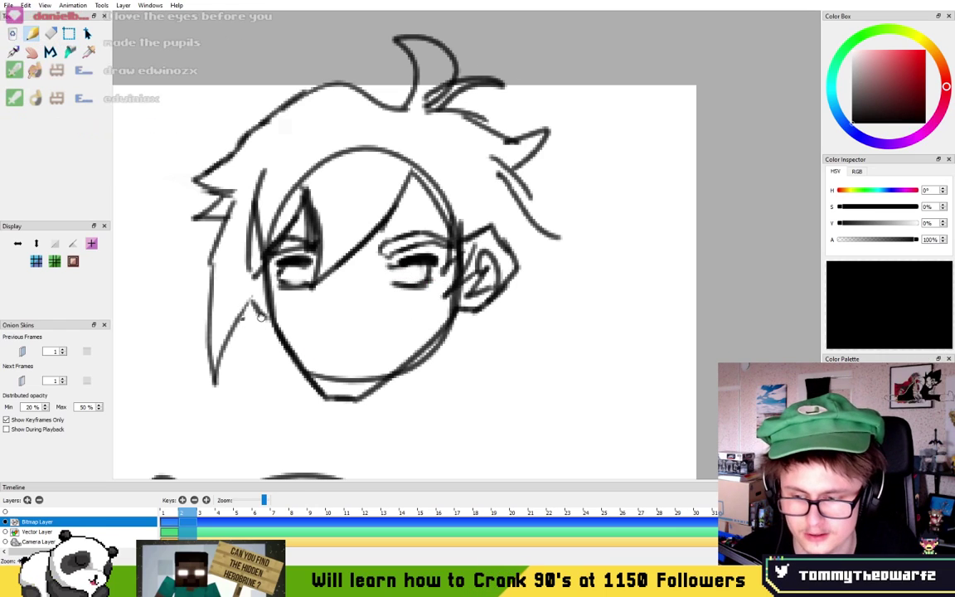
left_click_drag(248, 315, 472, 327)
left_click_drag(305, 291, 386, 266)
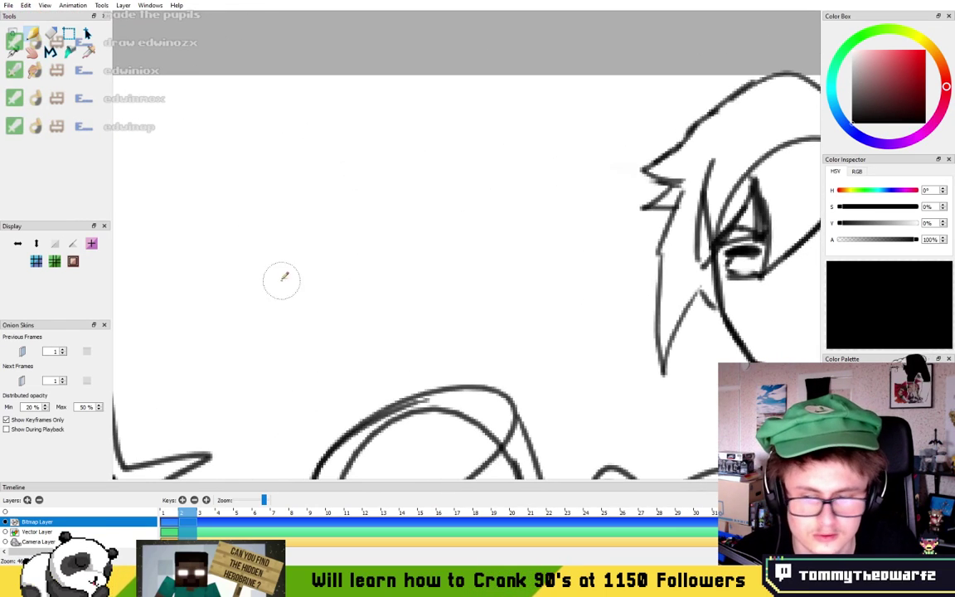
mouse_move(251, 203)
left_mouse_down()
mouse_move(250, 328)
mouse_move(408, 342)
mouse_move(379, 232)
left_mouse_up()
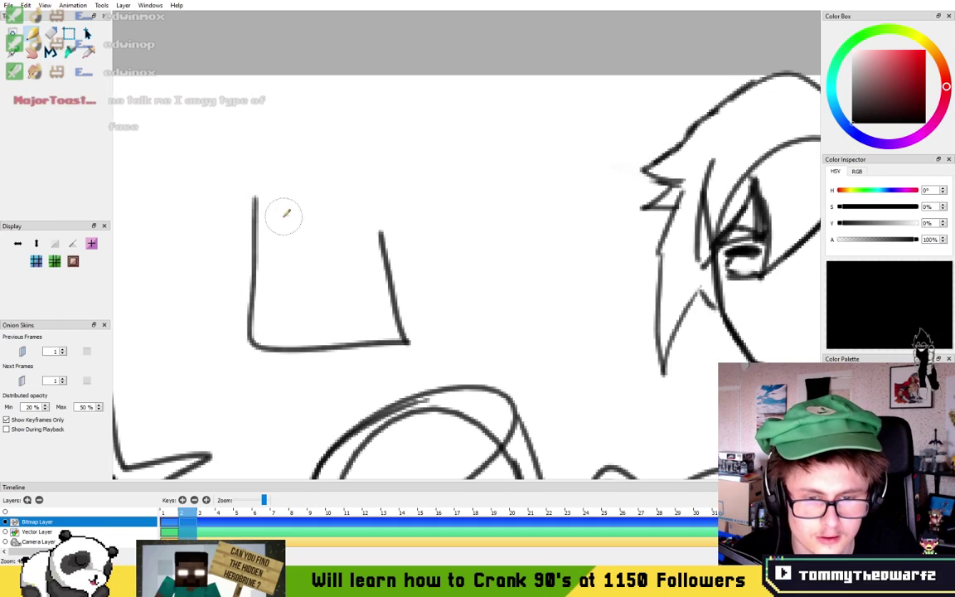
mouse_move(253, 202)
left_mouse_down()
mouse_move(293, 122)
mouse_move(333, 135)
mouse_move(366, 172)
mouse_move(399, 237)
mouse_move(400, 277)
left_mouse_up()
mouse_move(244, 235)
left_mouse_down()
mouse_move(193, 248)
mouse_move(240, 287)
mouse_move(355, 274)
left_mouse_up()
left_click(286, 251)
left_click(350, 250)
- Complete the boxy doodle with spiky hair, a wide rounded collar under the head and a wavy raised shape beside it
mouse_move(253, 208)
left_mouse_down()
mouse_move(273, 189)
mouse_move(349, 207)
mouse_move(350, 195)
mouse_move(377, 220)
left_mouse_up()
mouse_move(248, 327)
left_mouse_down()
mouse_move(469, 340)
mouse_move(432, 326)
left_mouse_up()
mouse_move(236, 382)
left_mouse_down()
mouse_move(241, 413)
mouse_move(333, 408)
left_mouse_up()
mouse_move(438, 292)
left_mouse_down()
mouse_move(486, 286)
mouse_move(514, 143)
mouse_move(559, 152)
mouse_move(509, 251)
left_mouse_up()
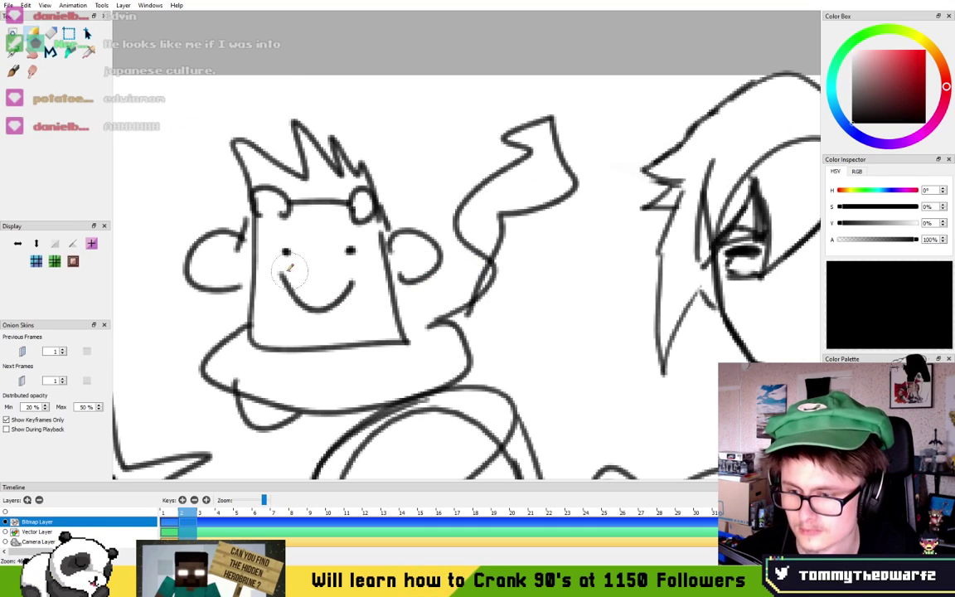
left_click_drag(526, 296, 307, 270)
left_click_drag(526, 242, 398, 266)
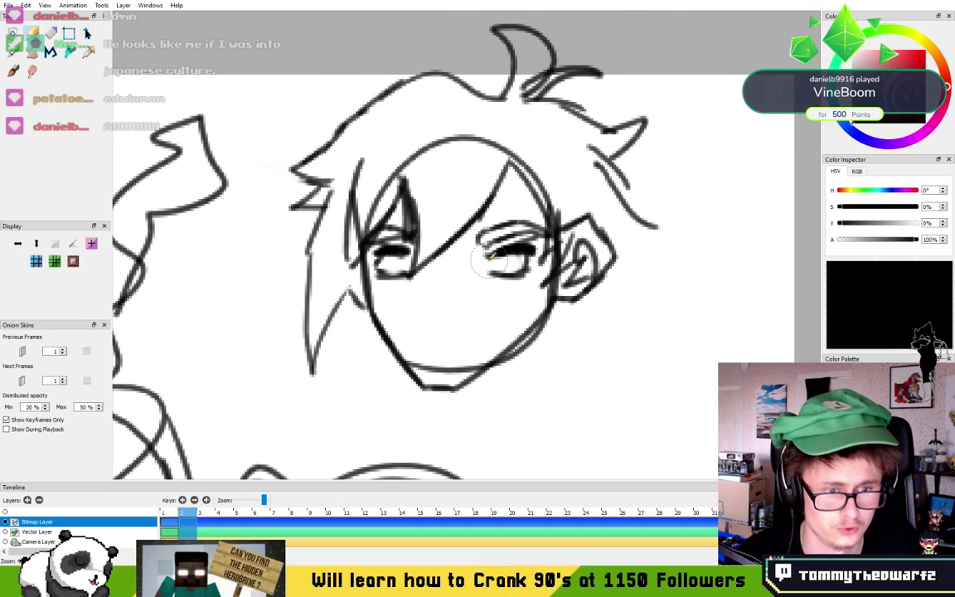
left_click_drag(489, 257, 502, 261)
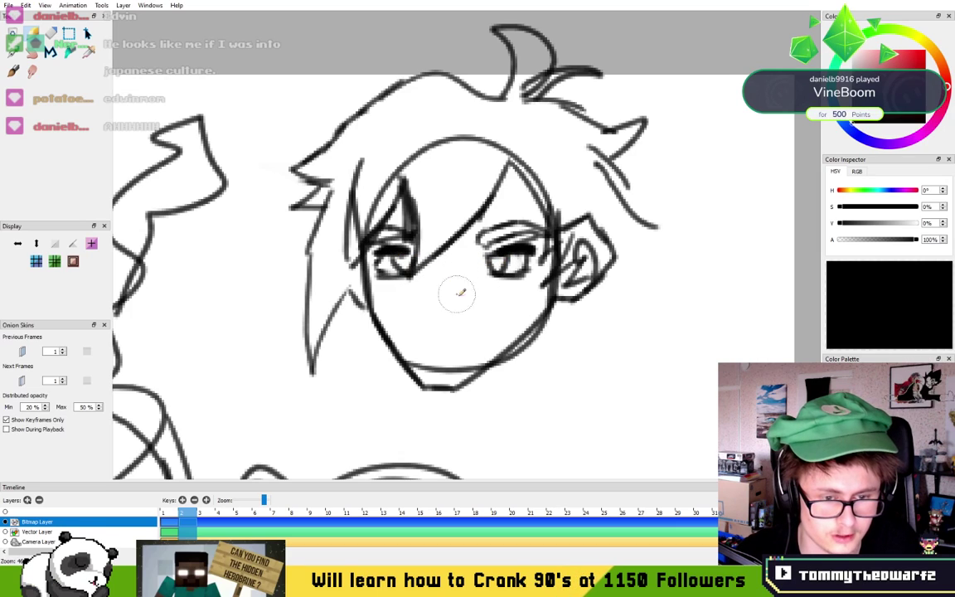
mouse_move(390, 253)
left_mouse_down()
mouse_move(430, 279)
mouse_move(505, 266)
mouse_move(390, 272)
left_mouse_up()
key("ctrl+z")
key("ctrl+z")
- Draw sideways-looking irises with dark pupils in the spiky-haired character's eyes, and add a vertical nose line and small downturned mouth
left_click_drag(484, 256, 498, 274)
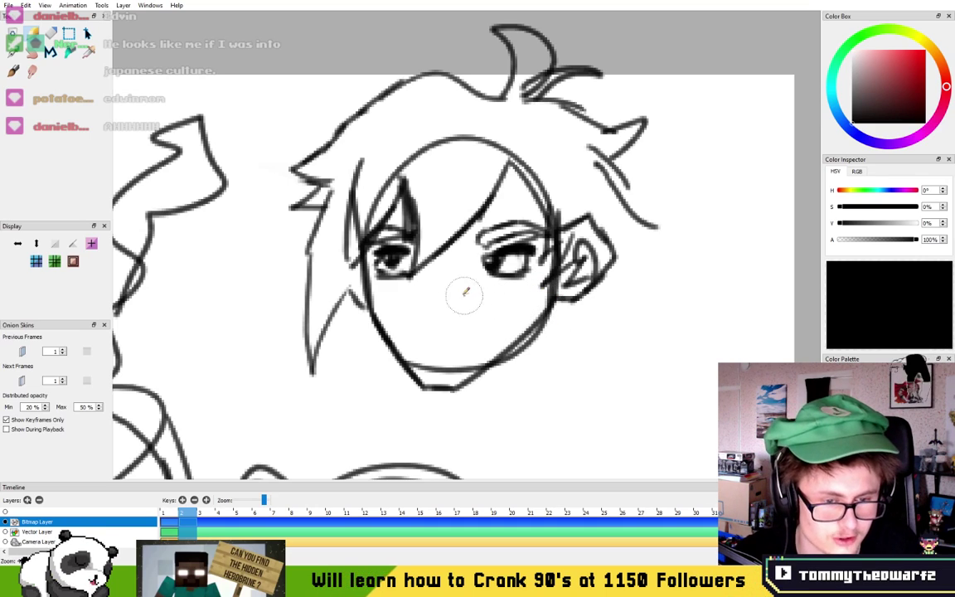
mouse_move(441, 271)
left_mouse_down()
mouse_move(444, 310)
mouse_move(454, 337)
left_mouse_up()
- Draw the two vertical neck lines below the spiky-haired character's jaw
mouse_move(514, 357)
left_mouse_down()
mouse_move(514, 262)
mouse_move(509, 315)
left_mouse_up()
key("ctrl+z")
left_click_drag(533, 242, 532, 307)
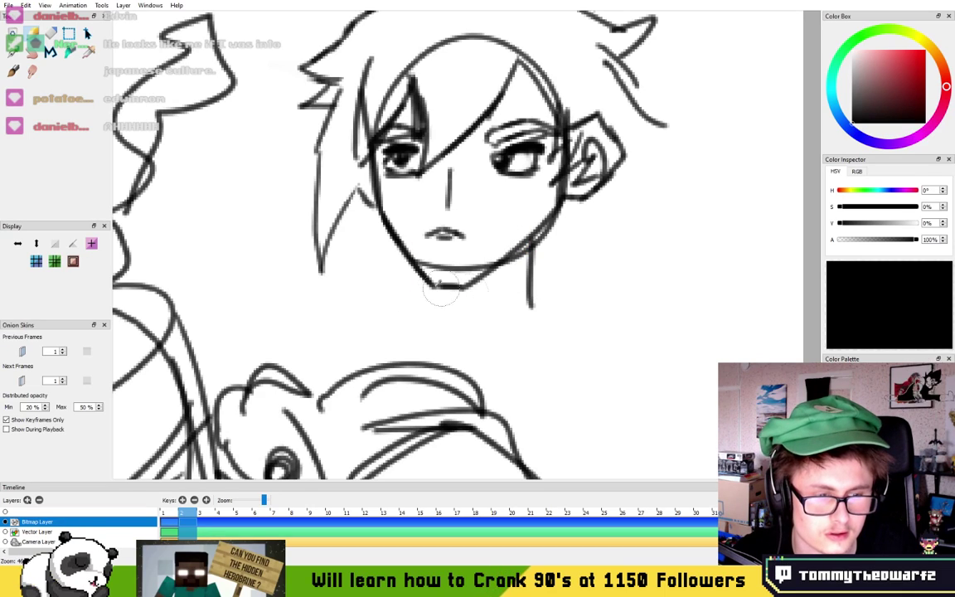
left_click_drag(408, 264, 411, 306)
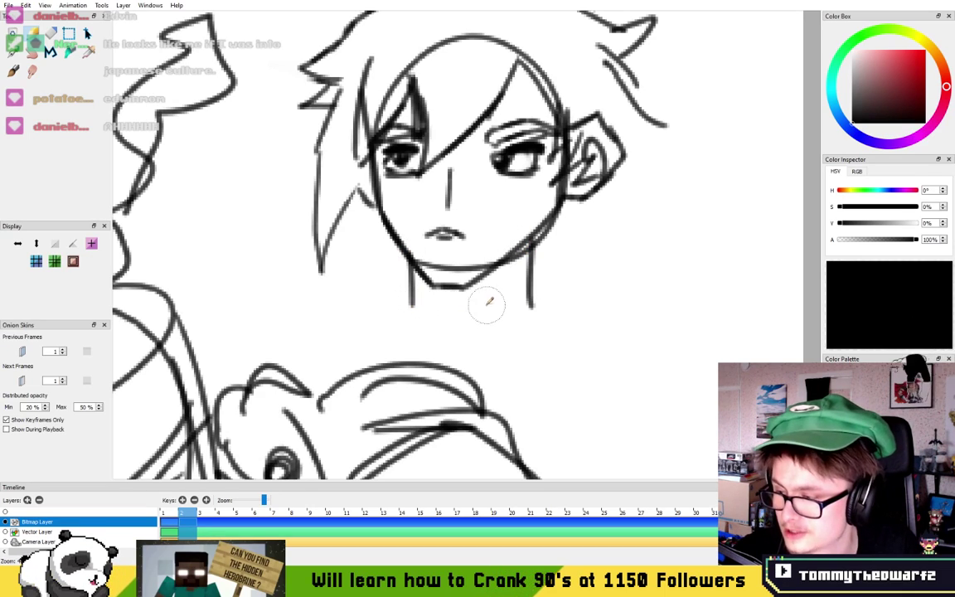
- Draw a dangling beaded earring with a pointed pendant below the spiky-haired character's ear
mouse_move(570, 201)
left_mouse_down()
mouse_move(581, 222)
mouse_move(571, 290)
mouse_move(580, 335)
mouse_move(578, 283)
mouse_move(582, 332)
left_mouse_up()
key("ctrl+z")
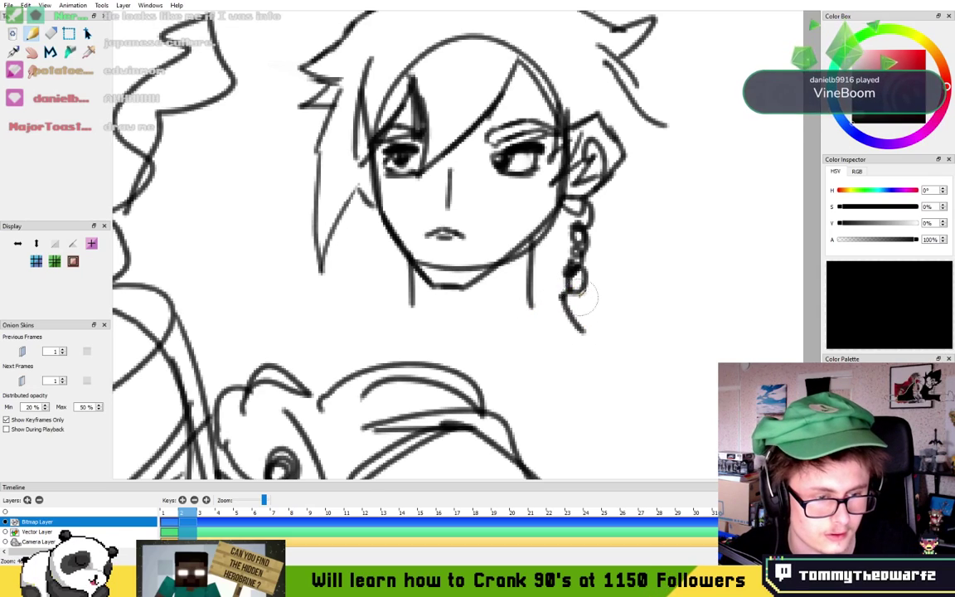
left_click_drag(584, 294, 584, 331)
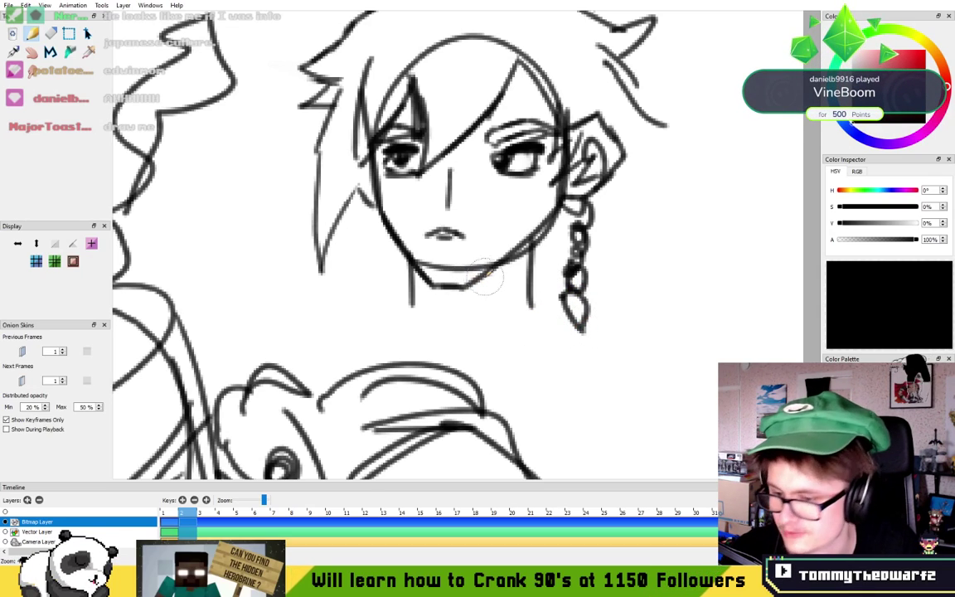
- Sketch the pointed collar flaps and central neckpiece below the spiky-haired character's neck
mouse_move(509, 276)
left_mouse_down()
mouse_move(490, 312)
mouse_move(543, 331)
mouse_move(505, 388)
mouse_move(491, 334)
left_mouse_up()
mouse_move(417, 321)
left_mouse_down()
mouse_move(398, 354)
mouse_move(416, 321)
mouse_move(470, 327)
mouse_move(492, 381)
left_mouse_up()
left_click_drag(434, 353, 458, 386)
mouse_move(318, 263)
left_mouse_down()
mouse_move(556, 352)
mouse_move(731, 349)
mouse_move(572, 220)
left_mouse_up()
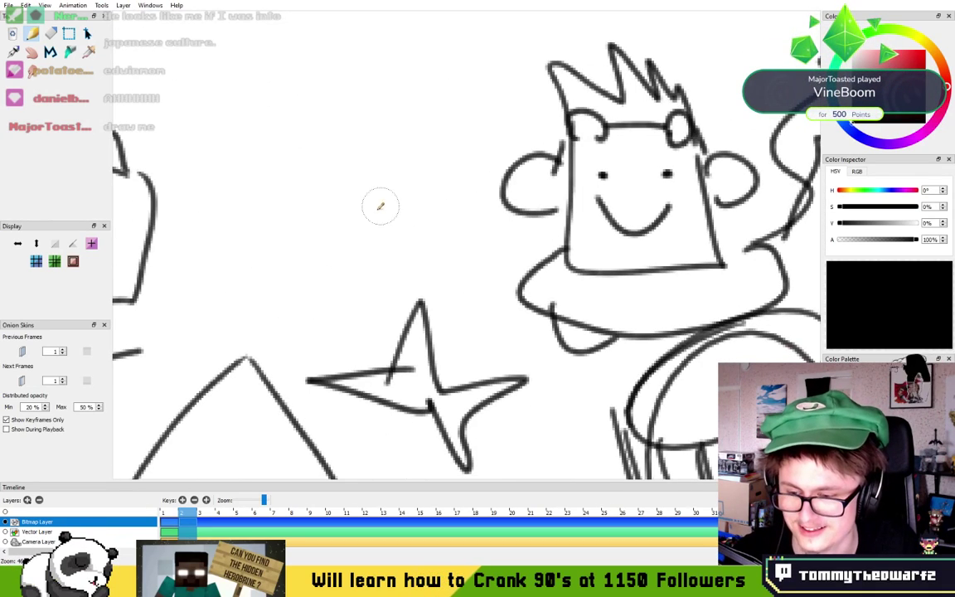
left_click_drag(271, 158, 322, 204)
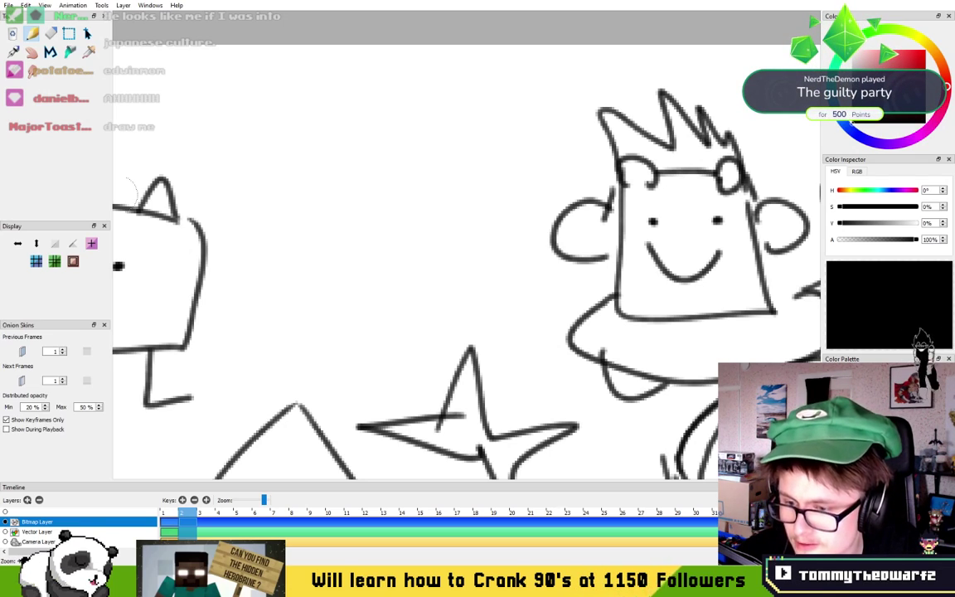
left_click_drag(382, 196, 404, 209)
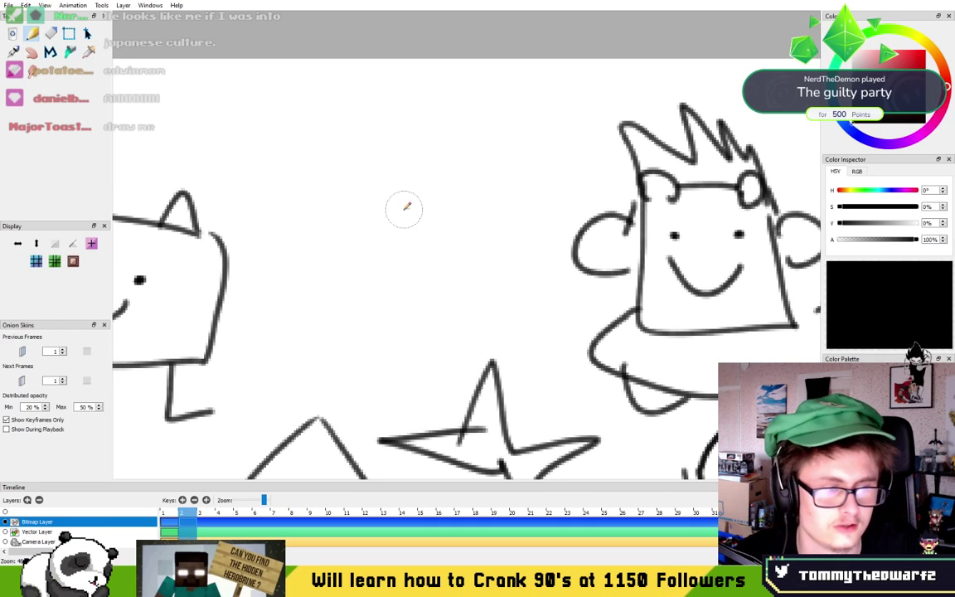
left_click_drag(582, 299, 389, 272)
key("ctrl+z")
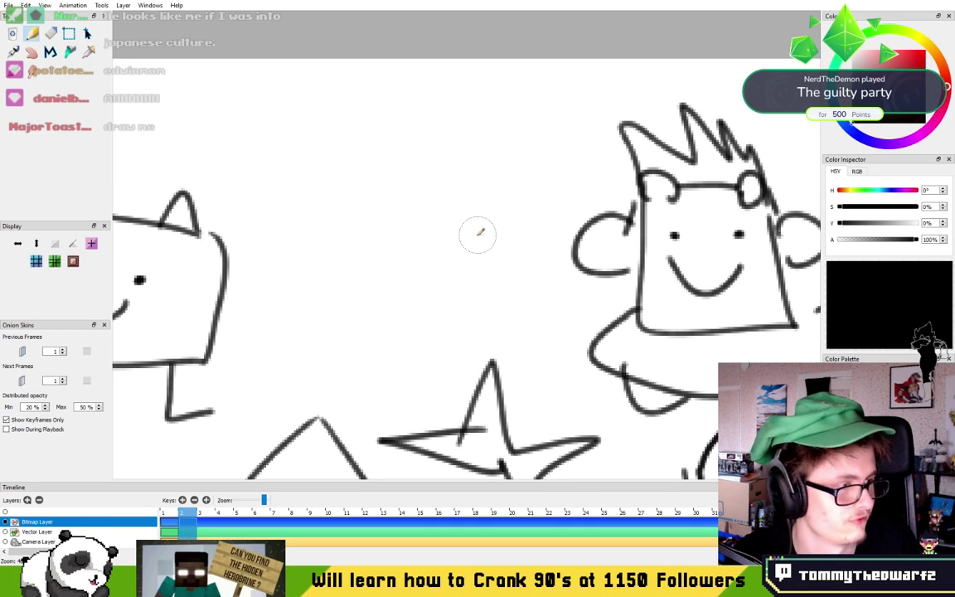
- Try duplicating the smiling boxy doodle and moving the copy to the side
left_click_drag(477, 231, 306, 228)
left_click(69, 33)
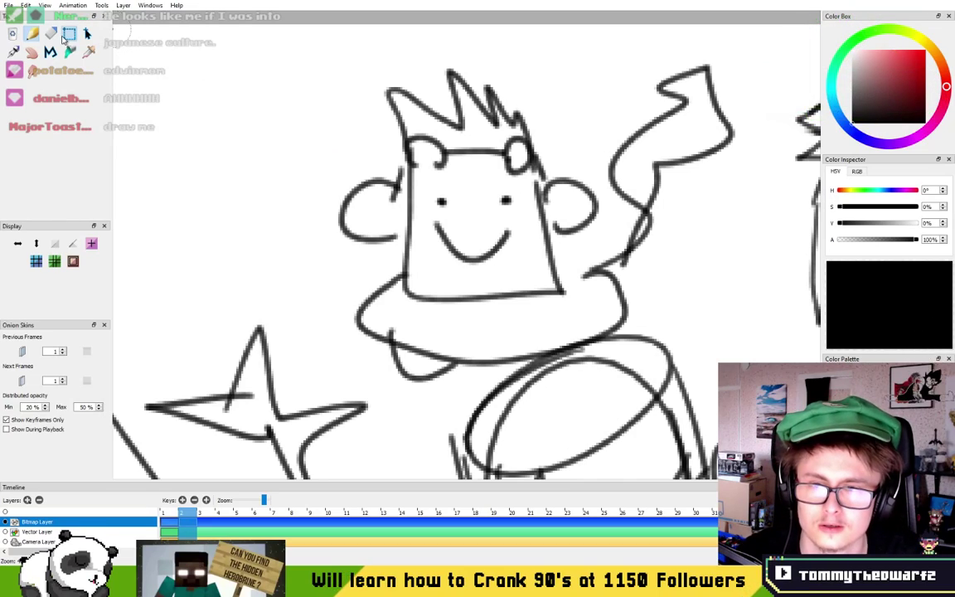
mouse_move(310, 16)
left_mouse_down()
mouse_move(728, 380)
mouse_move(749, 382)
left_mouse_up()
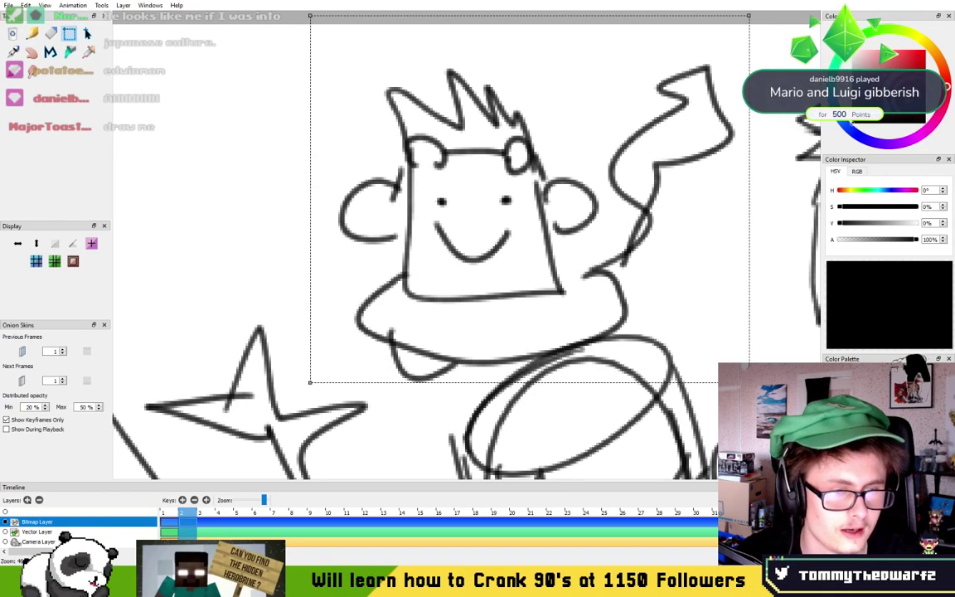
key("ctrl+c")
key("ctrl+v")
left_click_drag(550, 260, 379, 244)
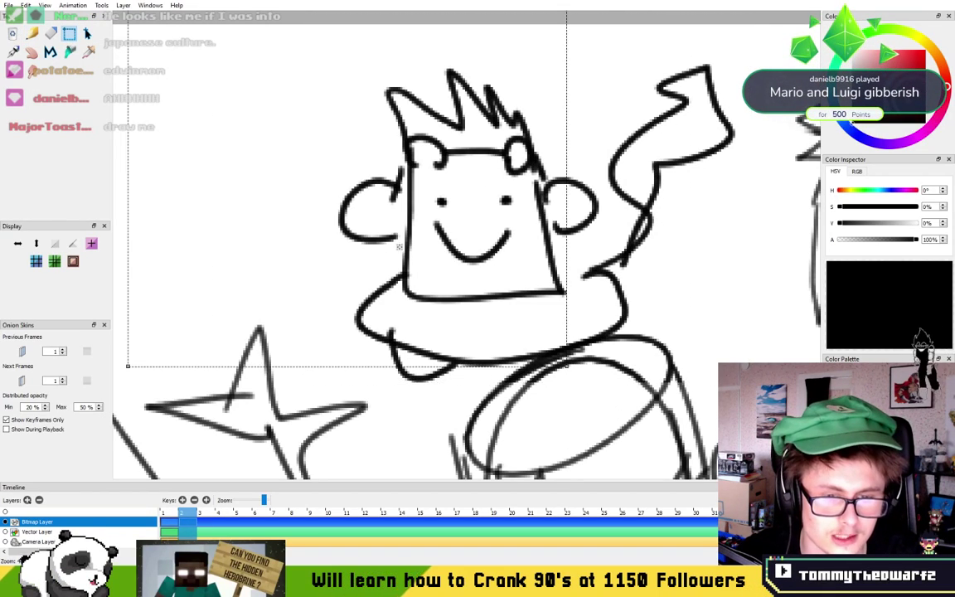
key("ctrl+z")
scroll(436, 222, "down", 6)
scroll(500, 249, "up", 3)
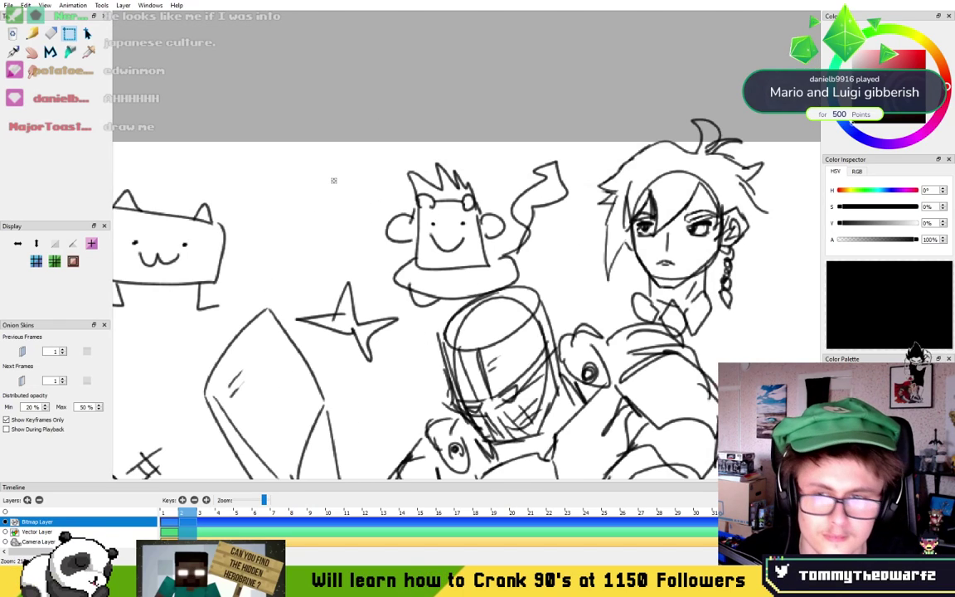
left_click_drag(333, 180, 469, 161)
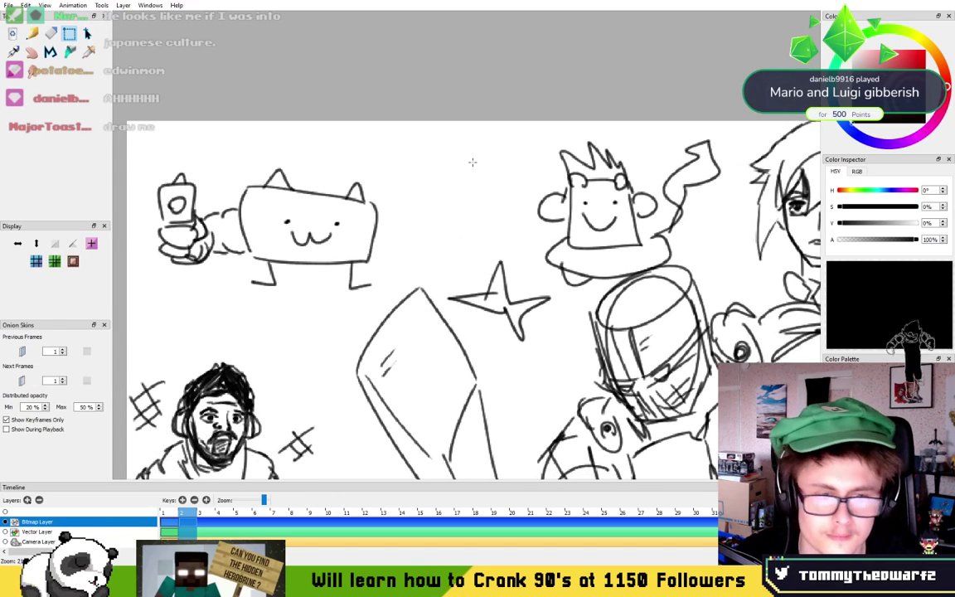
left_click(86, 33)
scroll(590, 214, "down", 1)
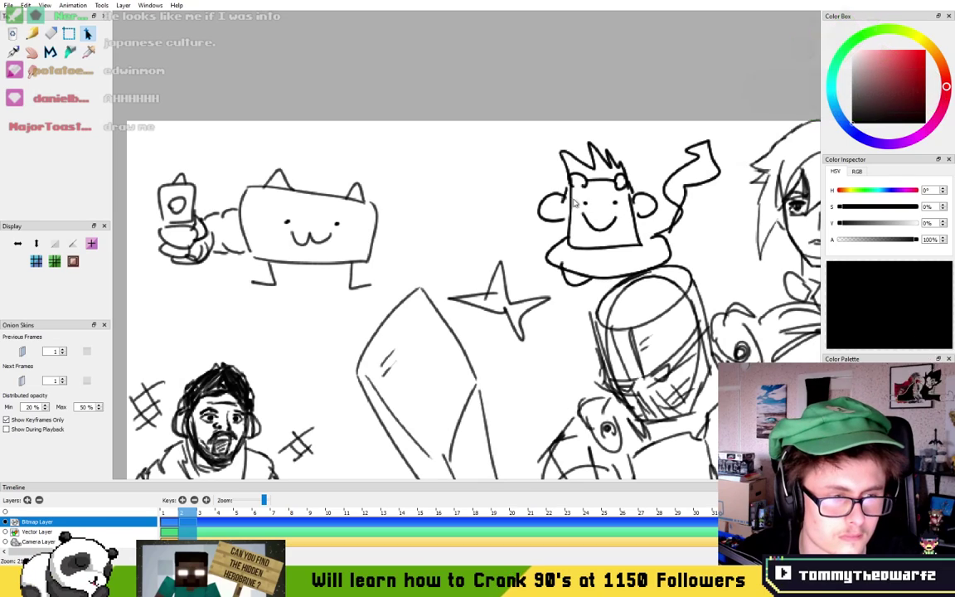
scroll(461, 170, "down", 2)
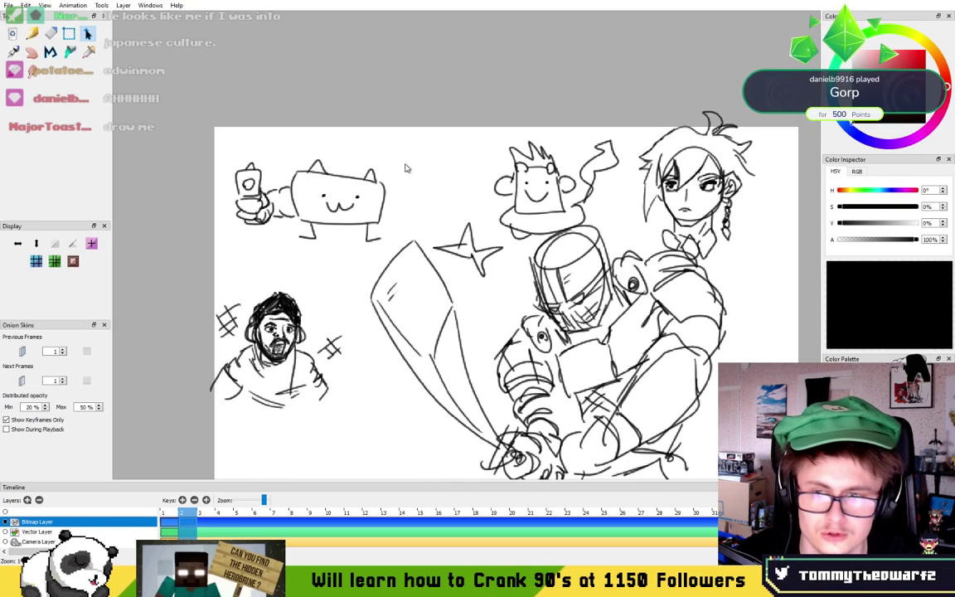
left_click_drag(418, 243, 397, 226)
key("ctrl+z")
key("ctrl+z")
key("ctrl+shift+z")
key("ctrl+shift+z")
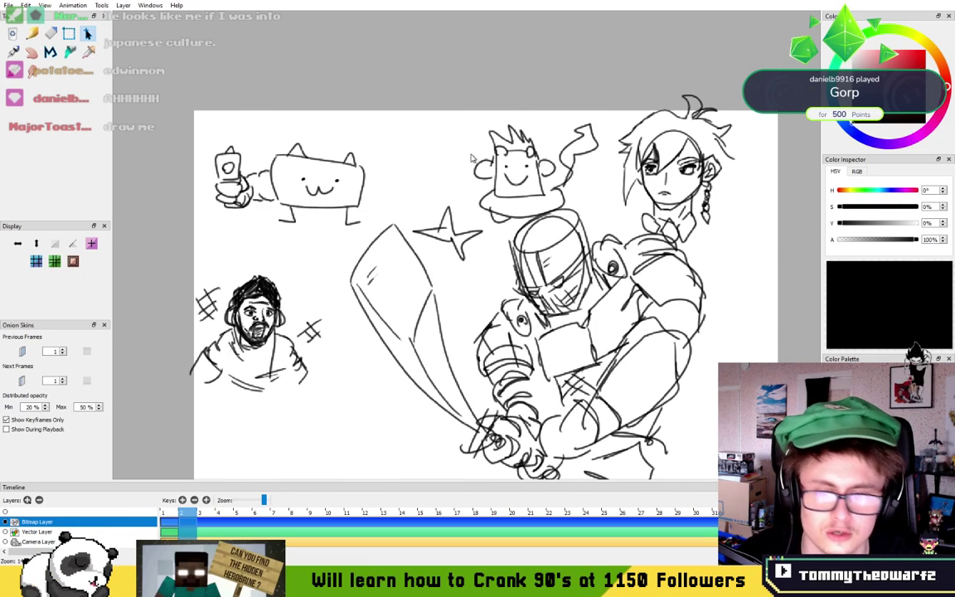
- With the pencil, draw an open-topped boxy head with two round ears between the cat doodle and the smiling doodle
scroll(471, 159, "up", 2)
left_click(32, 34)
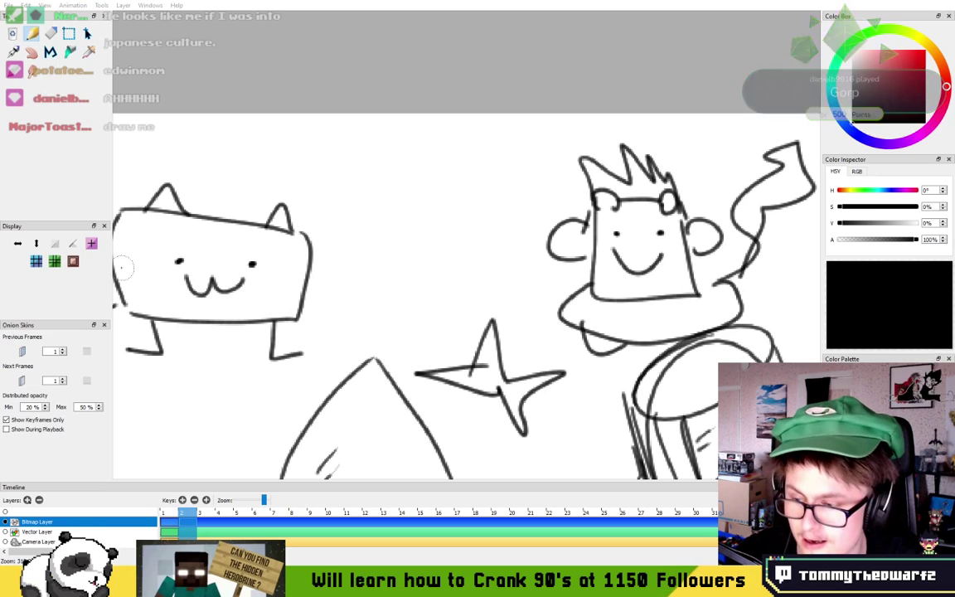
left_click_drag(369, 241, 381, 258)
left_click_drag(318, 251, 308, 252)
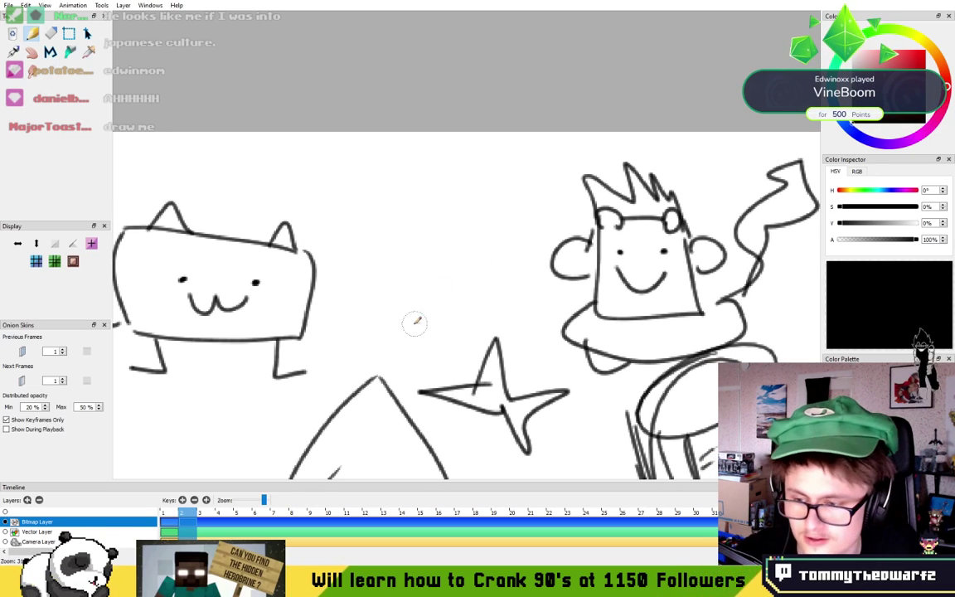
scroll(489, 281, "up", 2)
left_click_drag(438, 181, 479, 187)
mouse_move(399, 195)
left_mouse_down()
mouse_move(472, 332)
mouse_move(499, 198)
left_mouse_up()
left_click_drag(385, 233, 407, 280)
mouse_move(502, 222)
left_mouse_down()
mouse_move(519, 231)
mouse_move(504, 274)
left_mouse_up()
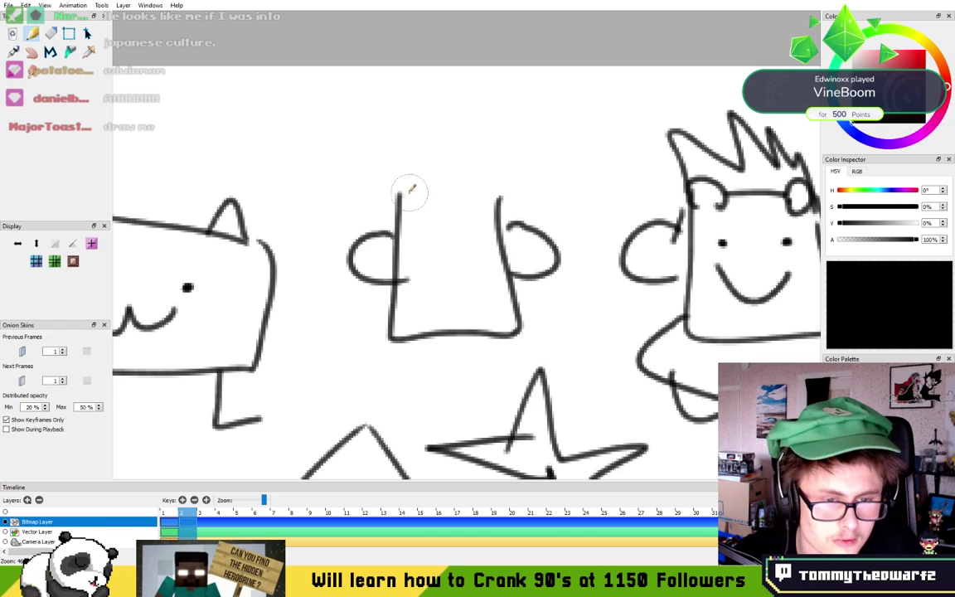
- Add spiky hair and a pair of round goggles across the top of the new boxy head
mouse_move(365, 155)
left_mouse_down()
mouse_move(461, 164)
mouse_move(499, 197)
left_mouse_up()
mouse_move(403, 219)
left_mouse_down()
mouse_move(426, 205)
mouse_move(472, 205)
left_mouse_up()
mouse_move(476, 199)
left_mouse_down()
mouse_move(472, 213)
mouse_move(510, 226)
left_mouse_up()
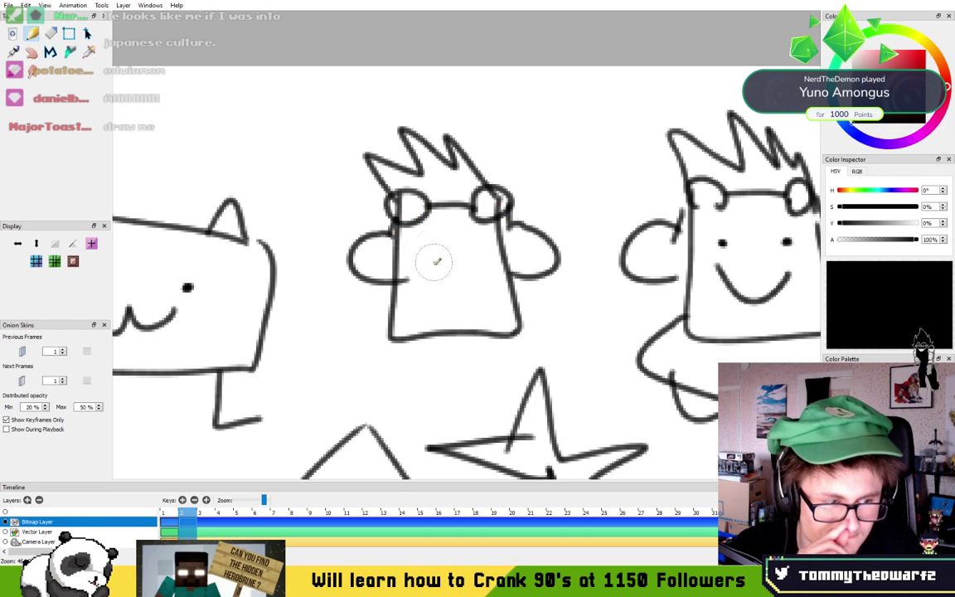
- Draw a frowning mouth and two dot eyes on the new boxy head
left_click_drag(429, 304, 478, 298)
left_click(423, 254)
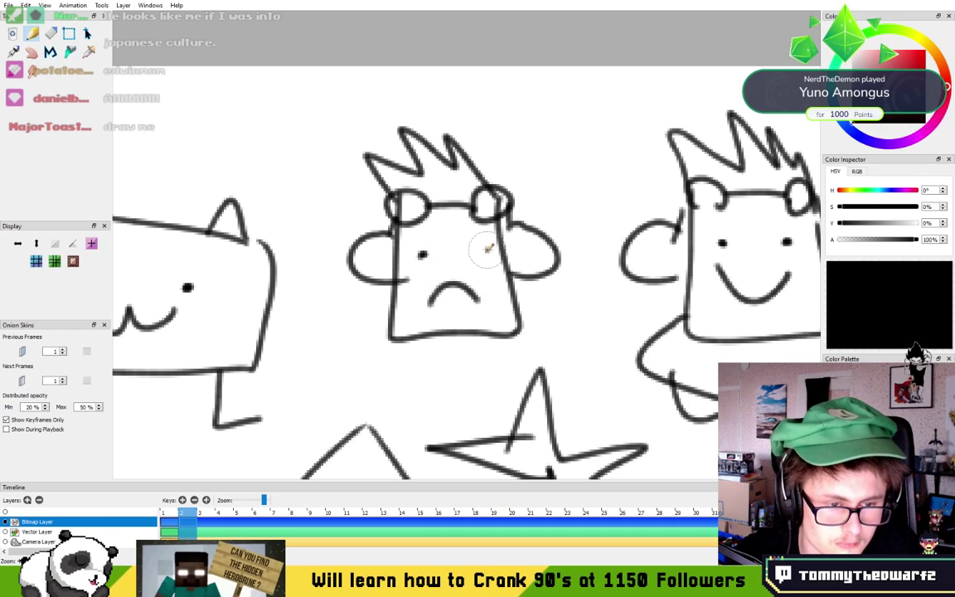
key("ctrl+z")
left_click(478, 254)
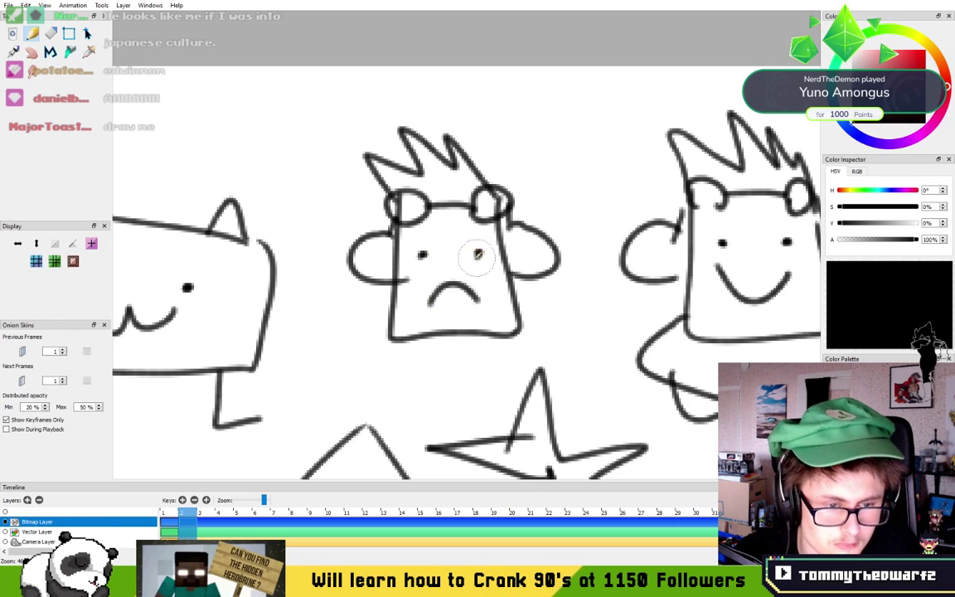
- Draw a wide scarf under the frowning doodle, with a small curve below it and a wavy tail at its side
left_click_drag(517, 313, 439, 259)
mouse_move(306, 255)
left_mouse_down()
mouse_move(377, 342)
mouse_move(470, 275)
left_mouse_up()
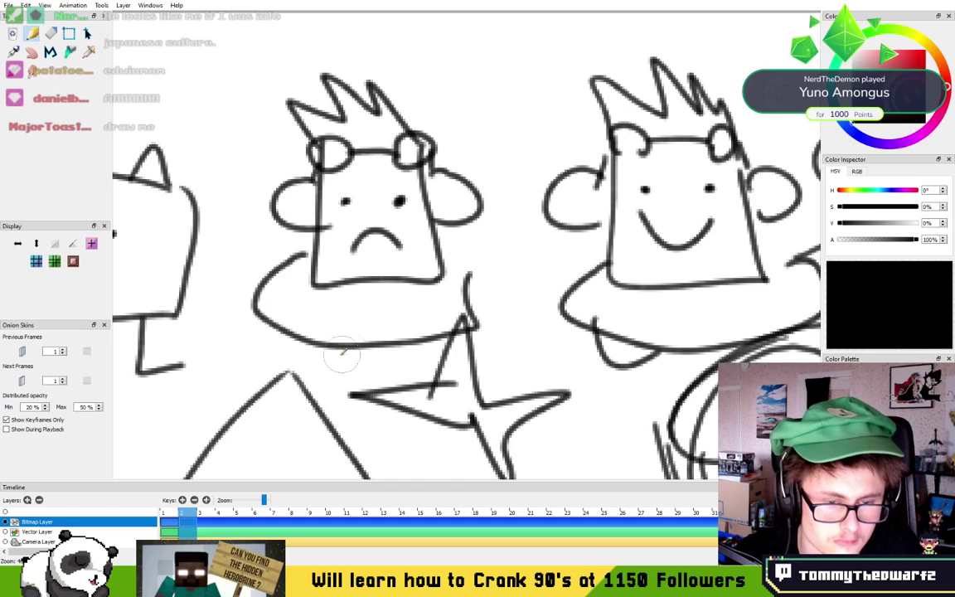
left_click_drag(297, 340, 363, 348)
mouse_move(495, 243)
left_mouse_down()
mouse_move(382, 296)
mouse_move(406, 149)
mouse_move(384, 315)
left_mouse_up()
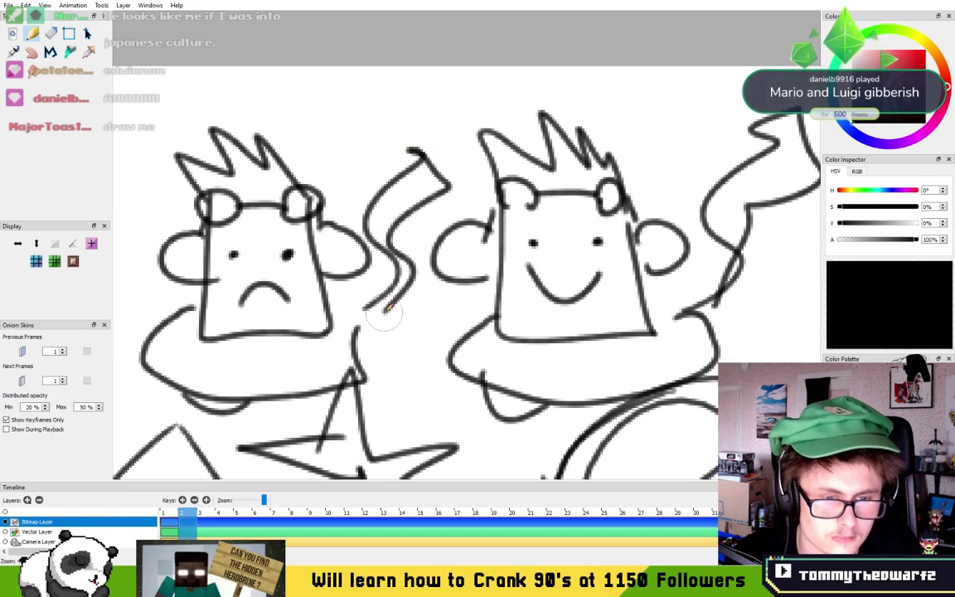
scroll(438, 340, "down", 3)
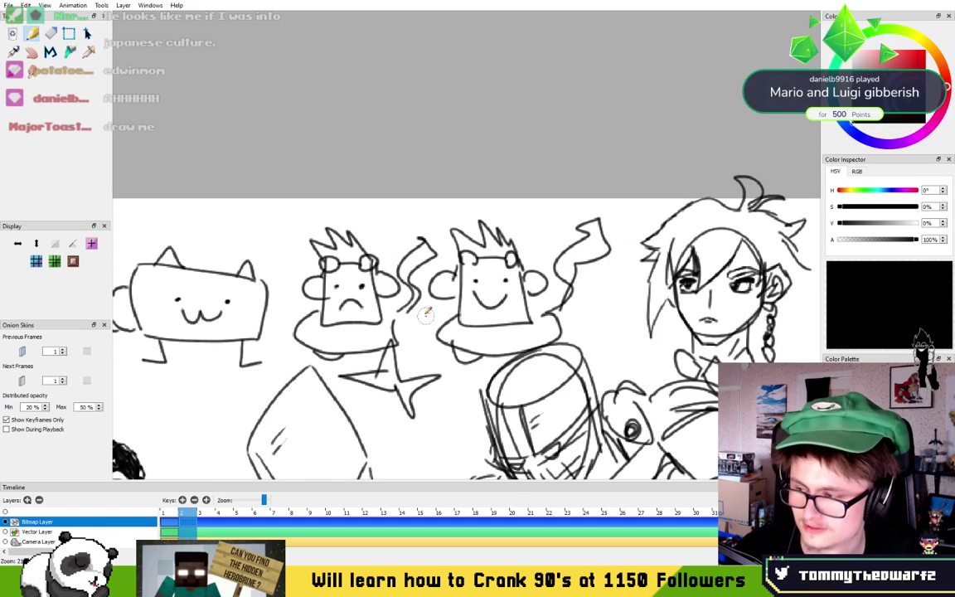
scroll(424, 313, "down", 3)
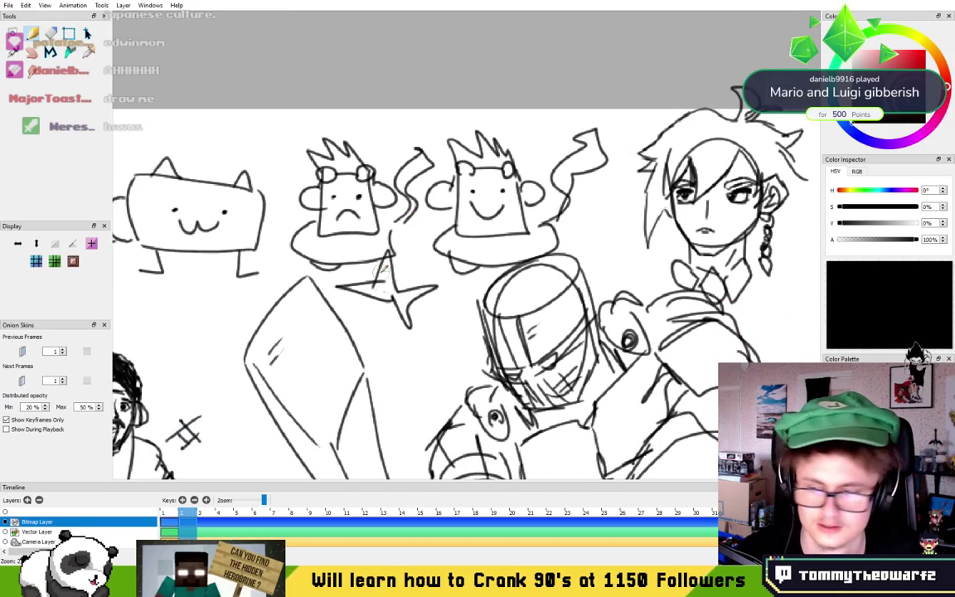
scroll(306, 305, "up", 5)
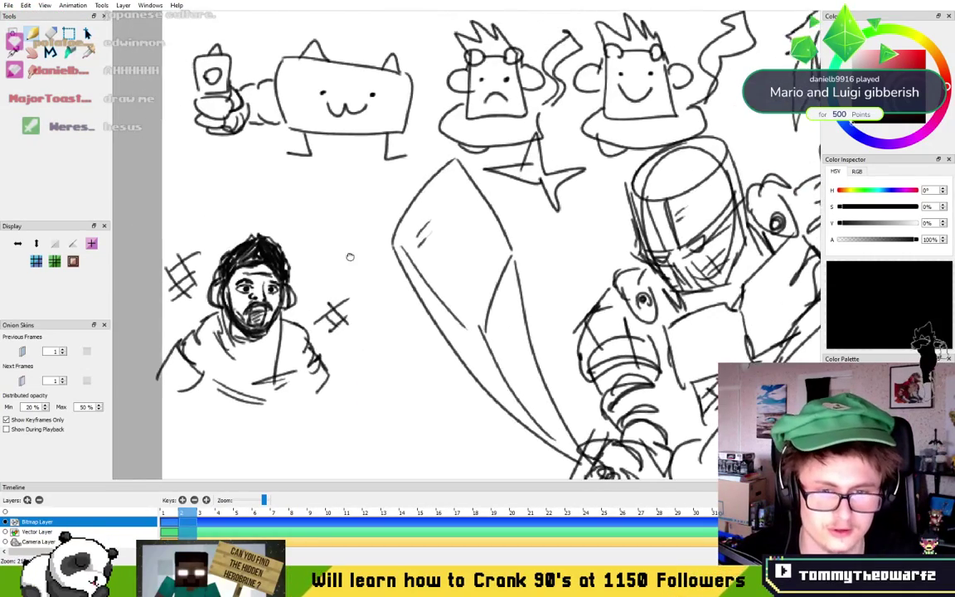
scroll(378, 313, "up", 2)
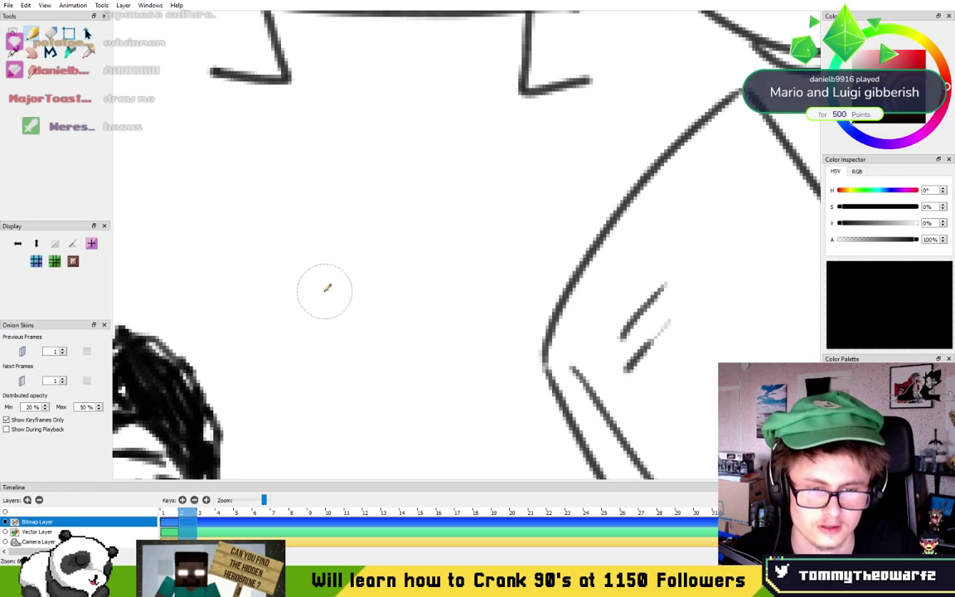
scroll(393, 246, "down", 4)
scroll(497, 236, "up", 3)
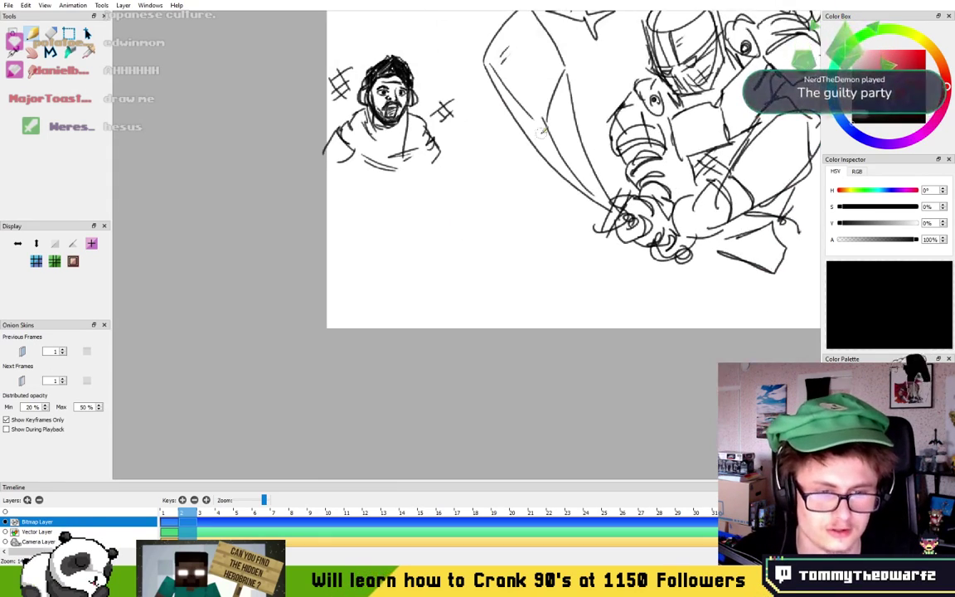
scroll(508, 233, "up", 2)
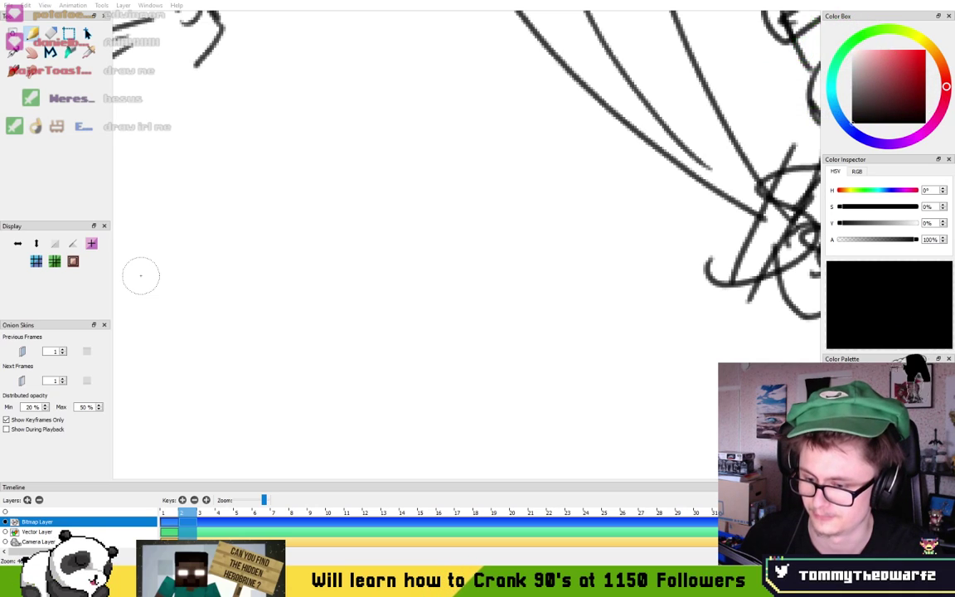
mouse_move(367, 173)
left_mouse_down()
mouse_move(429, 198)
mouse_move(416, 201)
left_mouse_up()
scroll(417, 199, "down", 4)
left_click_drag(427, 126, 424, 207)
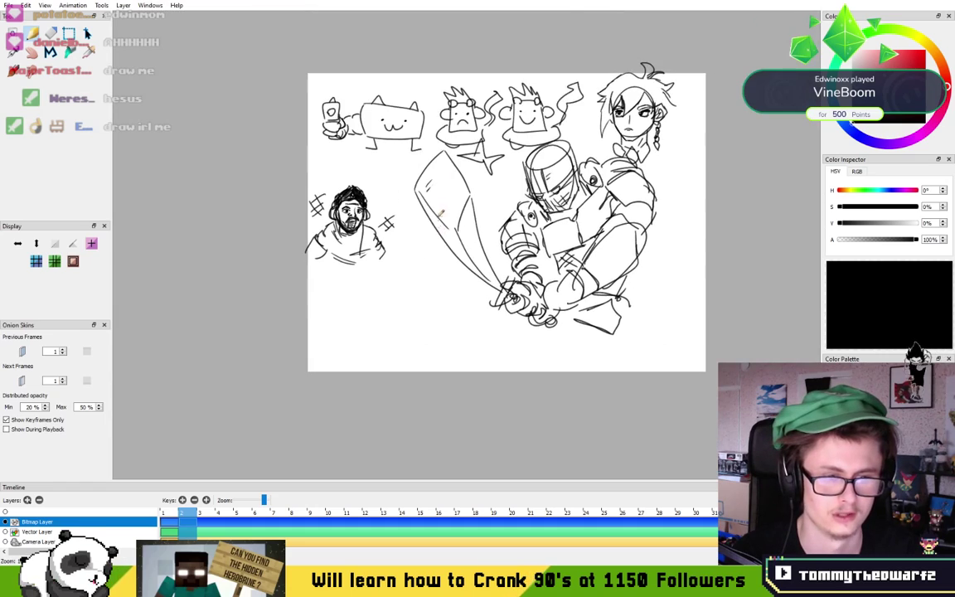
- Draw a small round smiling face with dot eyes and two ears above the bearded man
scroll(424, 207, "up", 2)
left_click_drag(279, 135, 379, 242)
scroll(379, 242, "up", 1)
scroll(373, 235, "up", 2)
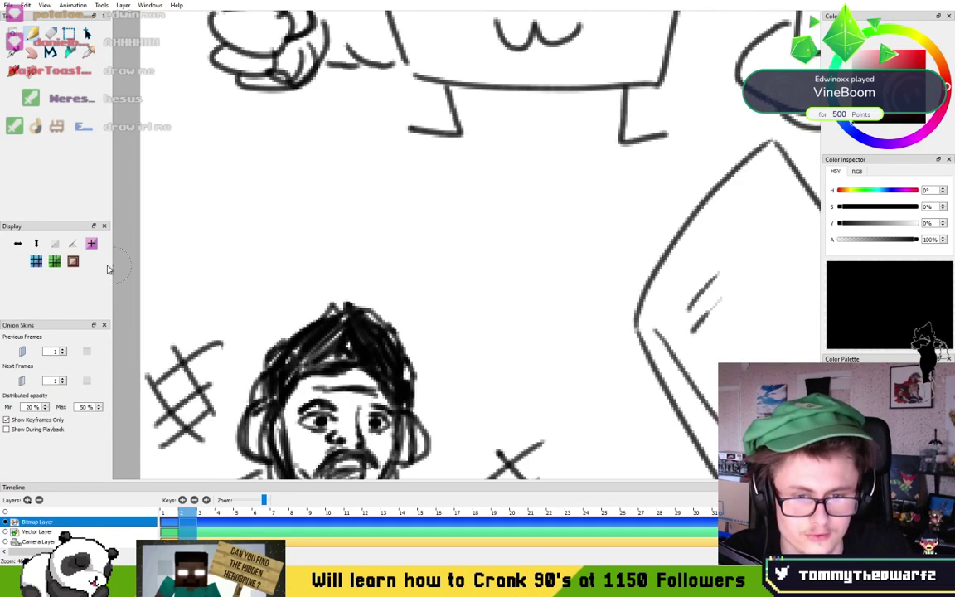
mouse_move(269, 211)
left_mouse_down()
mouse_move(285, 188)
mouse_move(285, 239)
mouse_move(270, 218)
left_mouse_up()
mouse_move(337, 193)
left_mouse_down()
mouse_move(340, 222)
mouse_move(313, 215)
left_mouse_up()
left_click(287, 198)
left_click(306, 197)
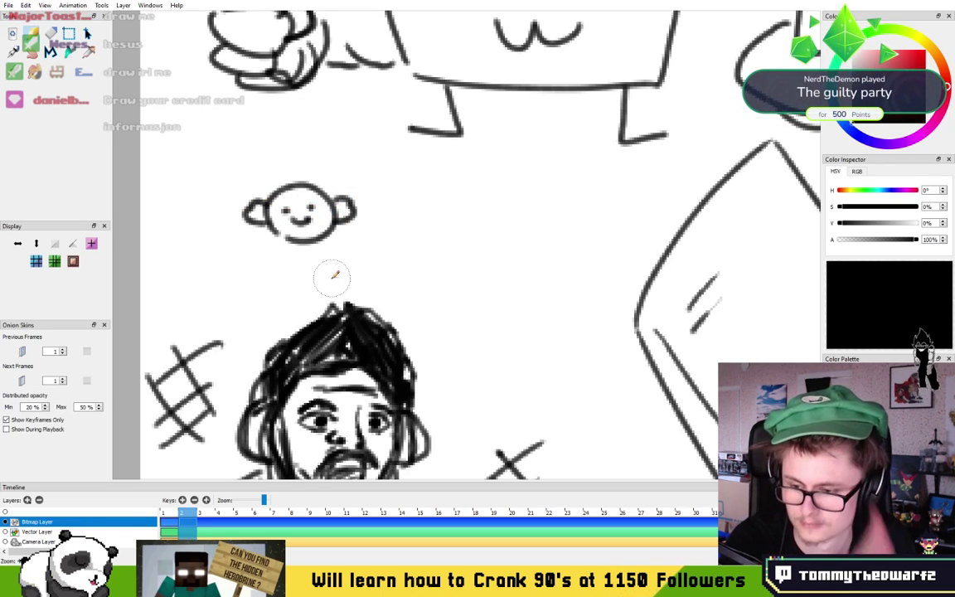
- Draw a small boxy face with tall line eyes and a V-shaped smile beside the round smiling face
scroll(326, 270, "down", 2)
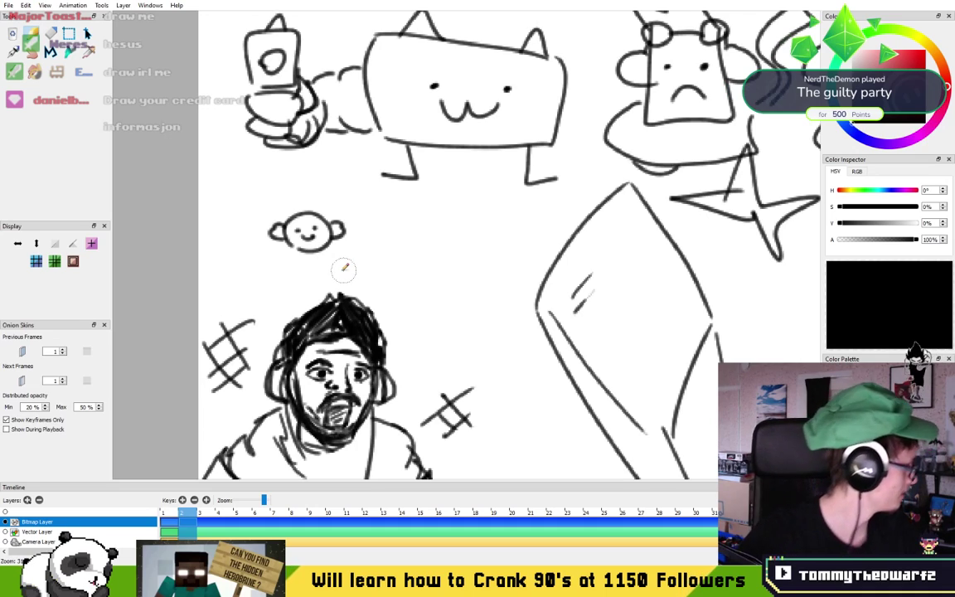
scroll(387, 224, "down", 2)
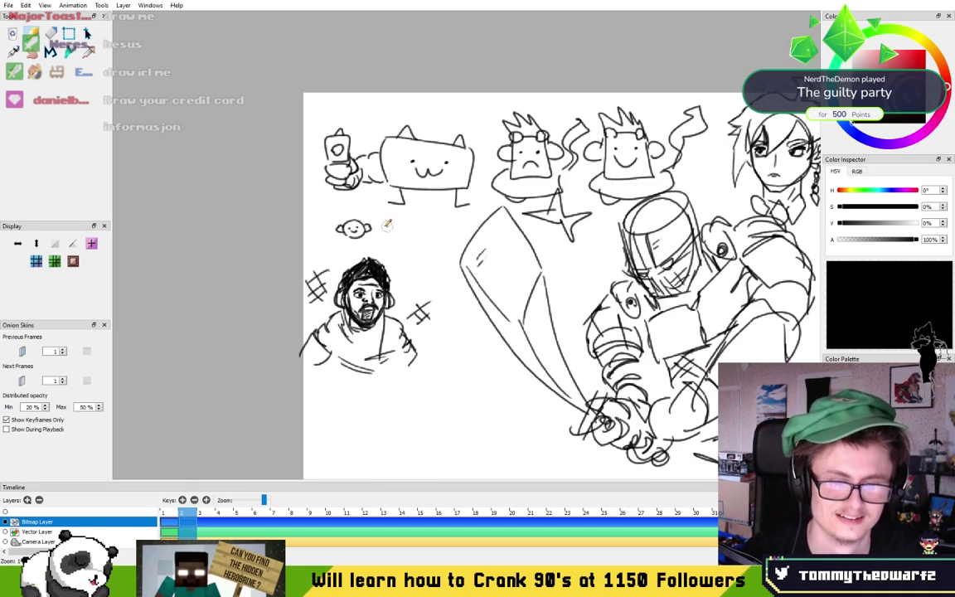
scroll(344, 226, "up", 6)
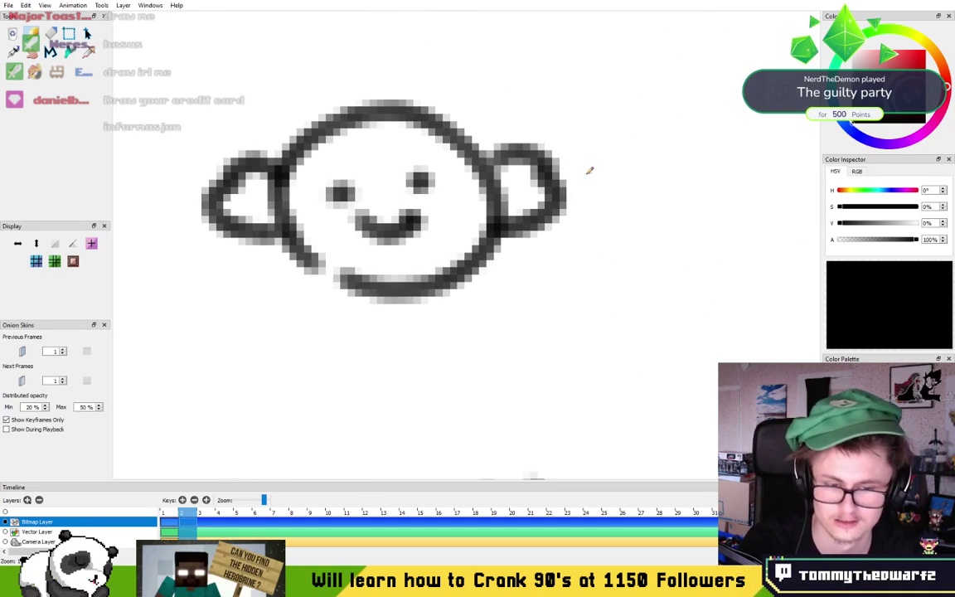
scroll(617, 217, "down", 6)
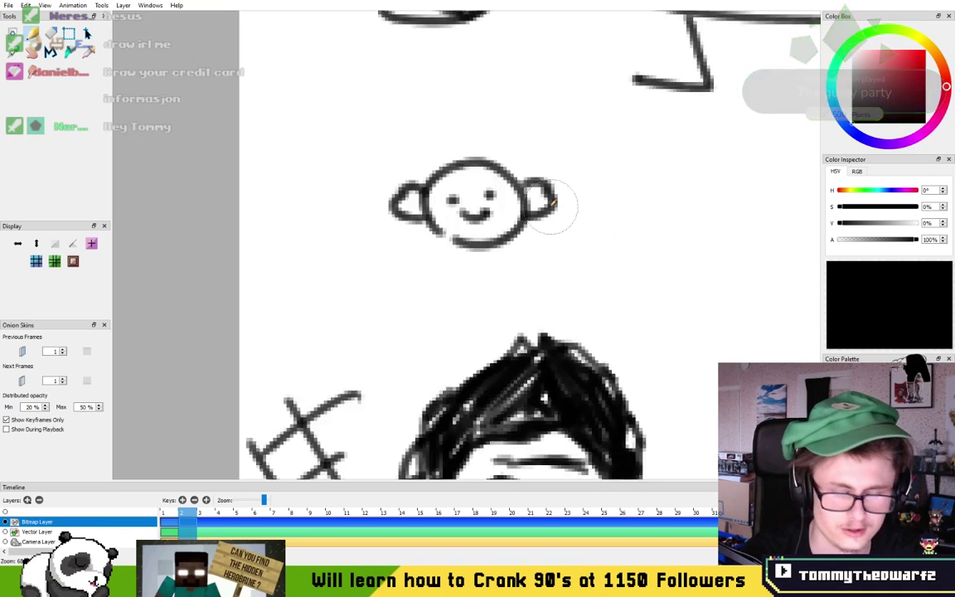
scroll(587, 199, "up", 6)
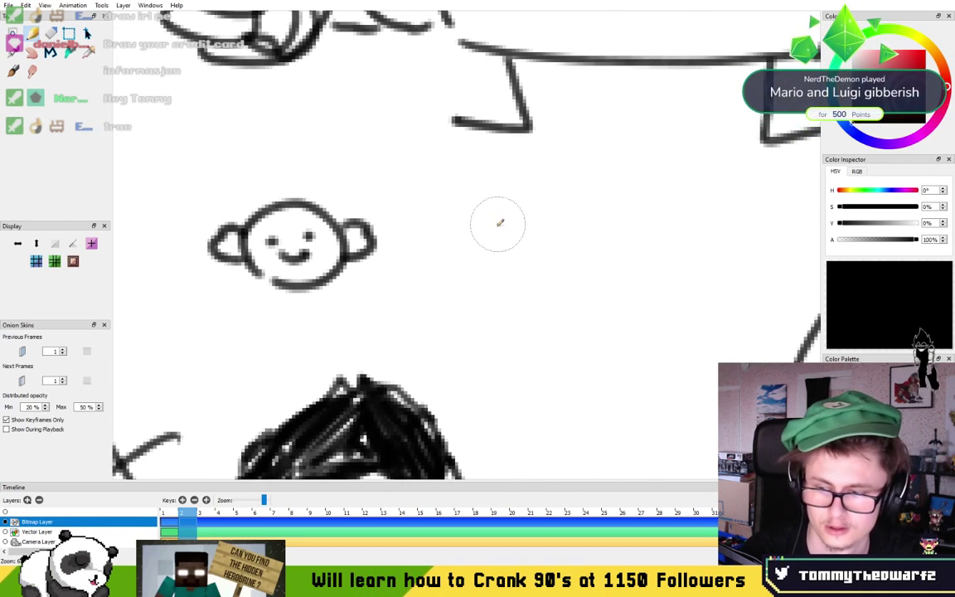
mouse_move(421, 305)
left_mouse_down()
mouse_move(389, 212)
mouse_move(558, 166)
mouse_move(578, 282)
mouse_move(418, 305)
left_mouse_up()
left_click_drag(449, 217, 456, 255)
mouse_move(515, 212)
left_mouse_down()
mouse_move(521, 248)
mouse_move(500, 281)
mouse_move(509, 267)
left_mouse_up()
key("ctrl+z")
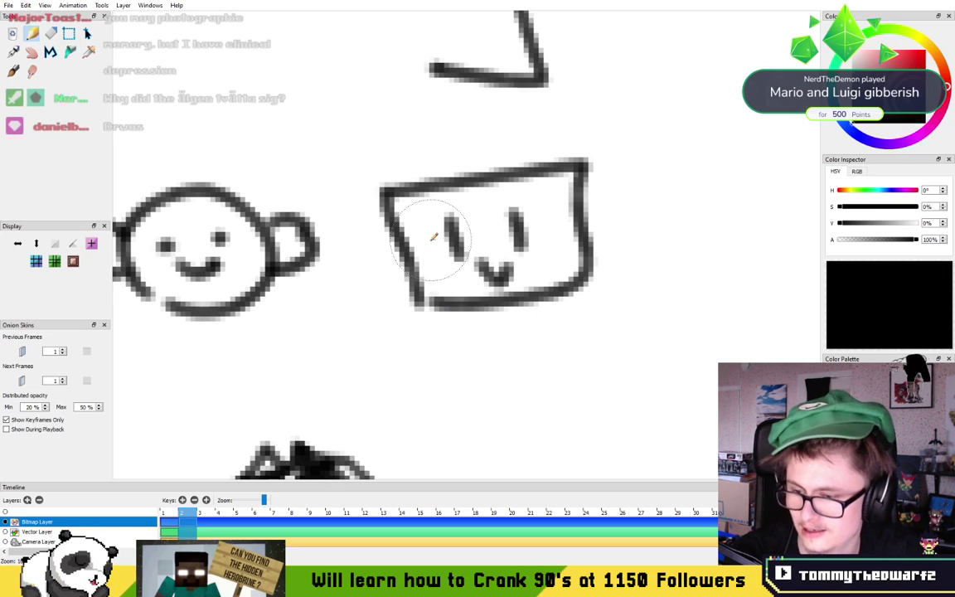
- Draw a second, taller boxy face with line eyes and a small smile beside the first small boxy face
scroll(400, 245, "down", 5)
left_click_drag(376, 210, 404, 242)
scroll(393, 310, "up", 3)
left_click_drag(634, 186, 469, 252)
scroll(529, 288, "up", 1)
mouse_move(543, 239)
left_mouse_down()
mouse_move(500, 234)
mouse_move(459, 247)
mouse_move(531, 287)
left_mouse_up()
key("ctrl+z")
left_click_drag(483, 231, 490, 265)
left_click_drag(535, 222, 540, 253)
left_click_drag(500, 283, 535, 280)
- Add spiky hair, a forehead band and side details around the taller boxy face, erasing a stray bit of line
mouse_move(427, 216)
left_mouse_down()
mouse_move(484, 342)
mouse_move(573, 271)
mouse_move(556, 194)
left_mouse_up()
left_click_drag(569, 235, 572, 266)
mouse_move(457, 298)
left_mouse_down()
mouse_move(449, 241)
mouse_move(436, 222)
mouse_move(545, 205)
mouse_move(429, 219)
left_mouse_up()
mouse_move(461, 320)
left_mouse_down()
mouse_move(416, 283)
mouse_move(351, 207)
mouse_move(395, 204)
mouse_move(429, 151)
mouse_move(423, 84)
mouse_move(508, 116)
mouse_move(570, 180)
mouse_move(598, 238)
mouse_move(595, 283)
left_mouse_up()
key("e")
mouse_move(539, 249)
left_mouse_down()
mouse_move(538, 223)
mouse_move(528, 255)
left_mouse_up()
key("n")
mouse_move(483, 225)
left_mouse_down()
mouse_move(499, 235)
mouse_move(441, 238)
left_mouse_up()
- Draw a boxy head outline topped by two rounded ears, beside the bearded man and below the small boxy faces
scroll(522, 237, "down", 7)
scroll(494, 231, "up", 4)
scroll(473, 255, "up", 6)
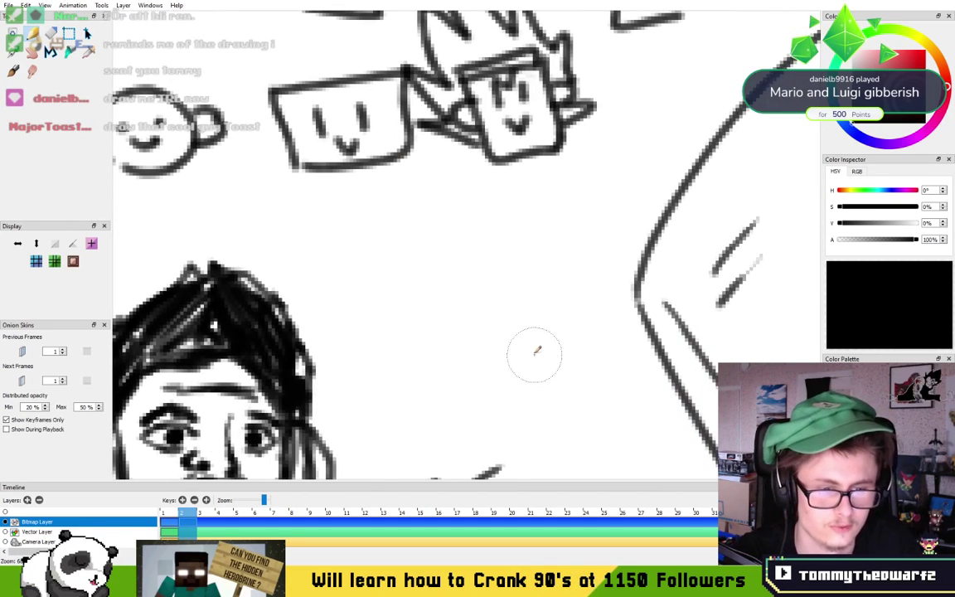
mouse_move(373, 267)
left_mouse_down()
mouse_move(428, 373)
mouse_move(480, 326)
mouse_move(480, 272)
mouse_move(496, 224)
mouse_move(467, 241)
mouse_move(423, 239)
mouse_move(357, 210)
mouse_move(369, 266)
left_mouse_up()
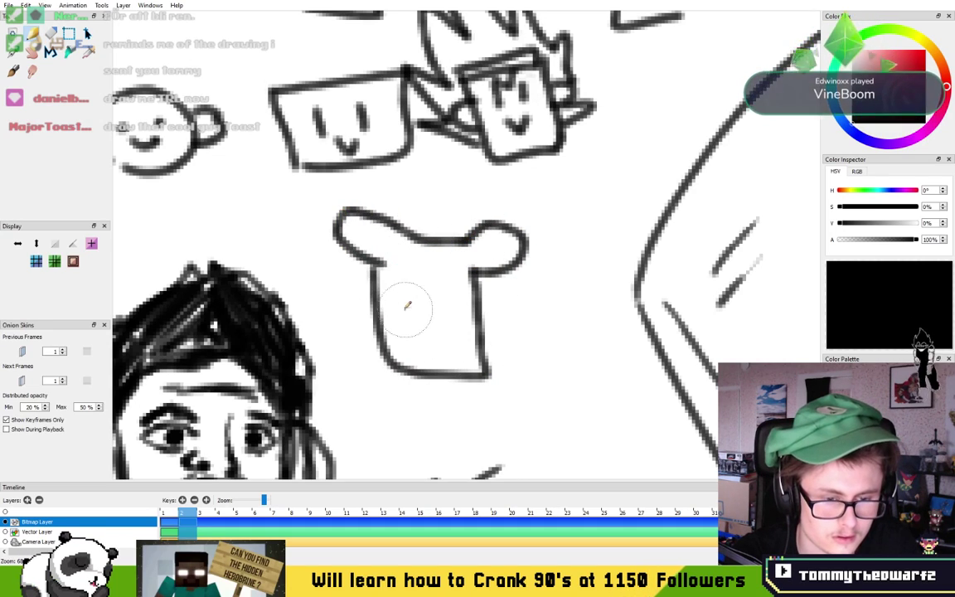
- Draw the round-eared figure's square arms, narrow torso, a circle-topped triangle on the chest and a hash mark below
scroll(461, 320, "down", 3)
left_click_drag(432, 292, 439, 329)
mouse_move(486, 245)
left_mouse_down()
mouse_move(521, 288)
mouse_move(485, 293)
left_mouse_up()
mouse_move(358, 247)
left_mouse_down()
mouse_move(383, 288)
mouse_move(399, 360)
left_mouse_up()
mouse_move(467, 292)
left_mouse_down()
mouse_move(474, 336)
mouse_move(468, 370)
left_mouse_up()
left_click_drag(383, 325, 409, 362)
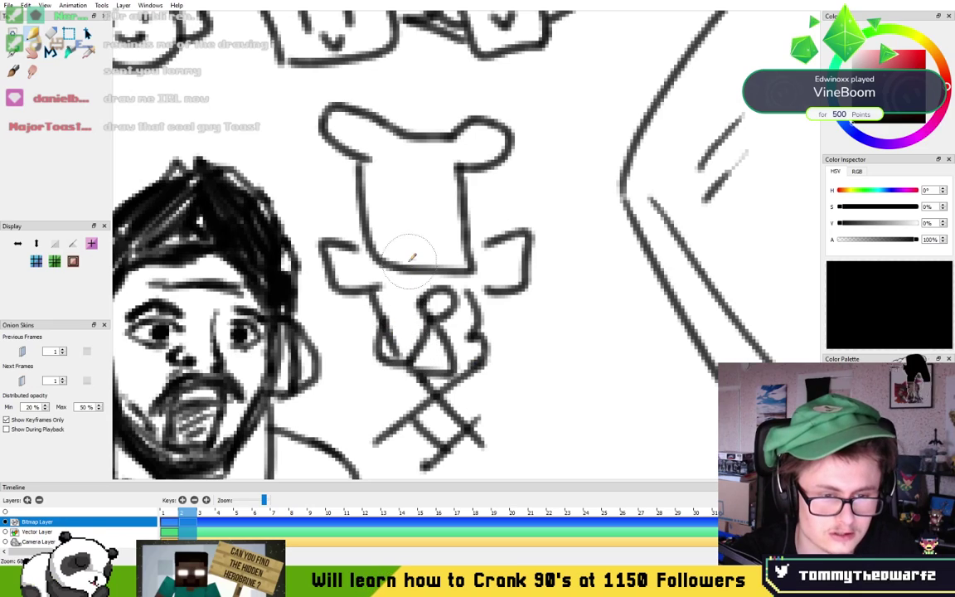
- Add arched happy eyes and a curved smile to the round-eared figure's face
left_click_drag(375, 211, 460, 214)
mouse_move(402, 222)
left_mouse_down()
mouse_move(418, 244)
mouse_move(438, 231)
left_mouse_up()
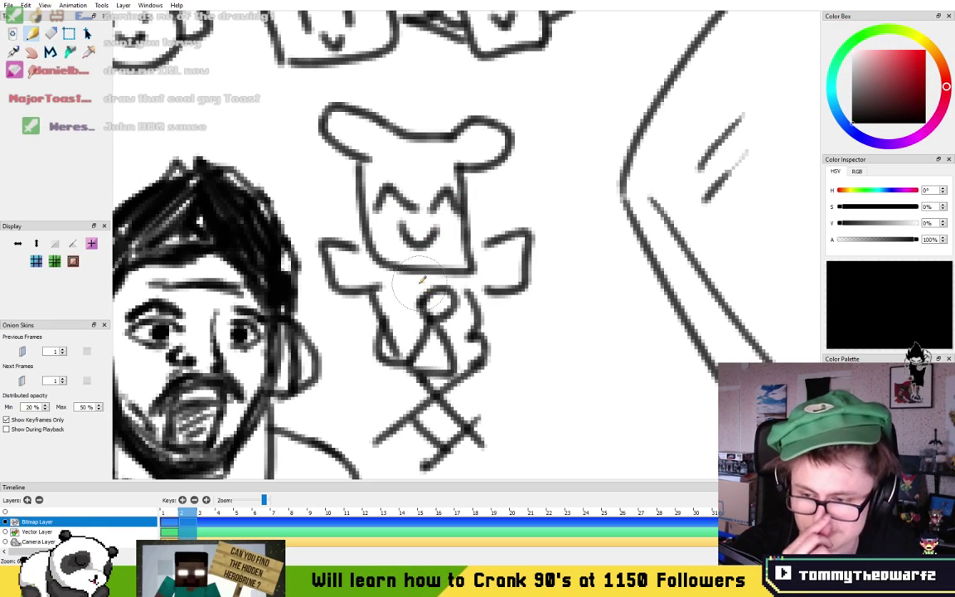
scroll(402, 236, "down", 5)
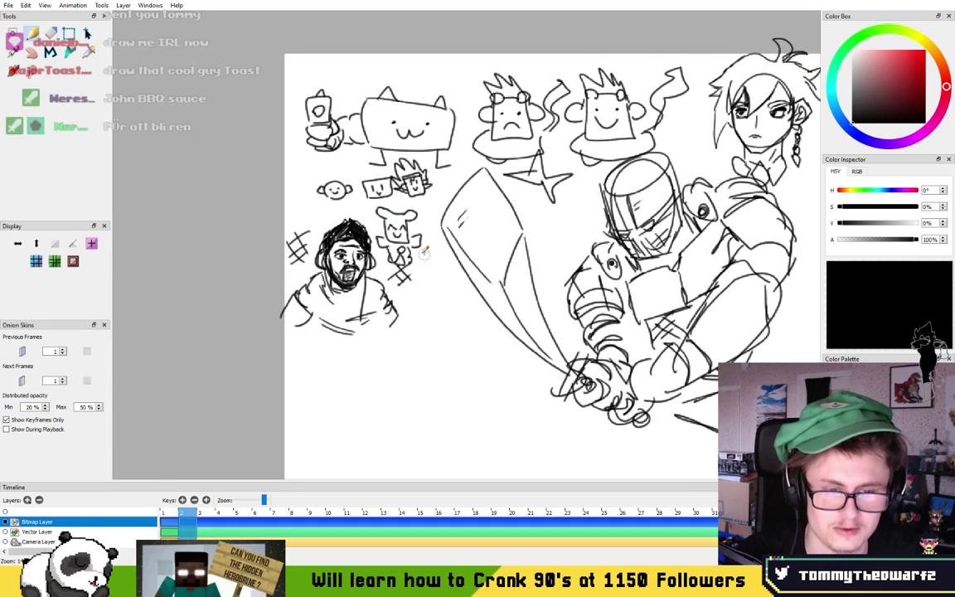
- Try sketching a large double oval over the round-eared figure's lower body
left_click_drag(425, 255, 383, 232)
mouse_move(385, 176)
left_mouse_down()
mouse_move(376, 195)
mouse_move(454, 179)
left_mouse_up()
scroll(506, 251, "up", 4)
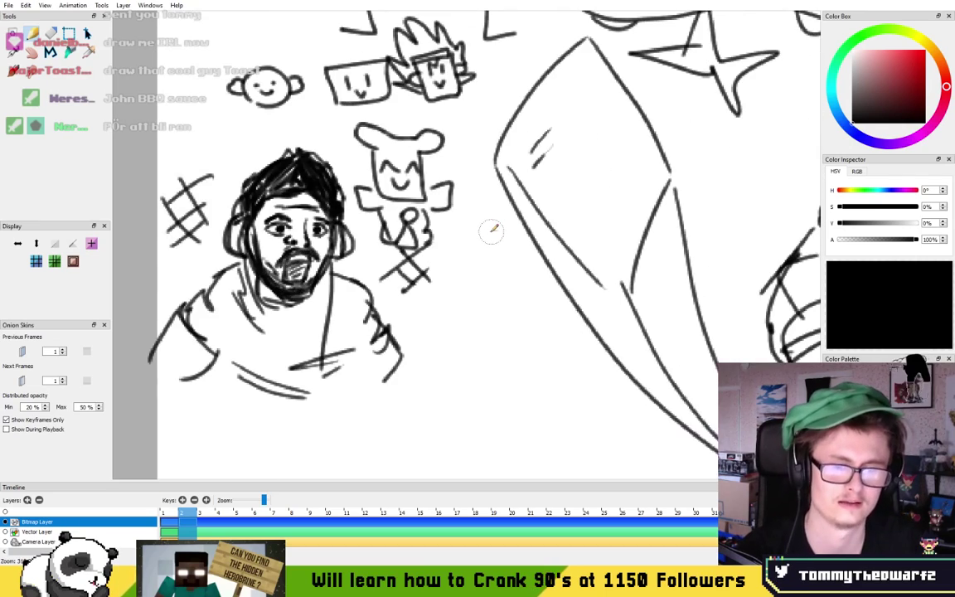
mouse_move(382, 318)
left_mouse_down()
mouse_move(492, 282)
mouse_move(366, 320)
left_mouse_up()
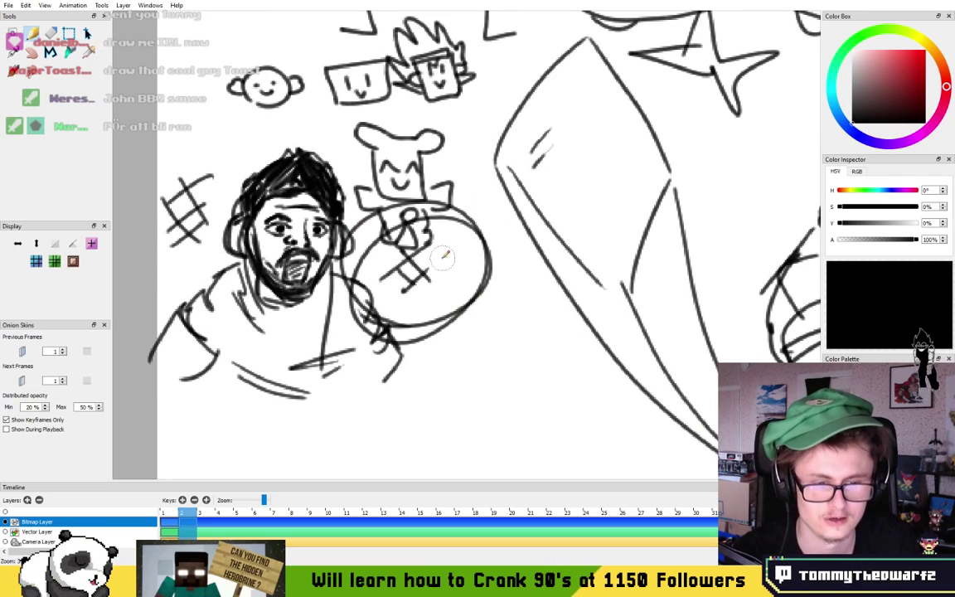
key("ctrl+z")
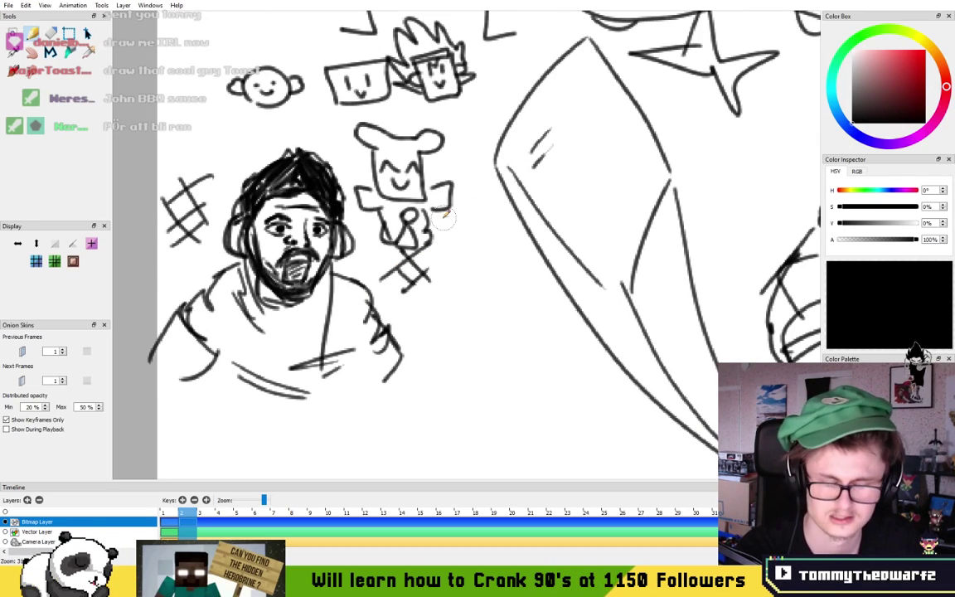
scroll(454, 249, "down", 5)
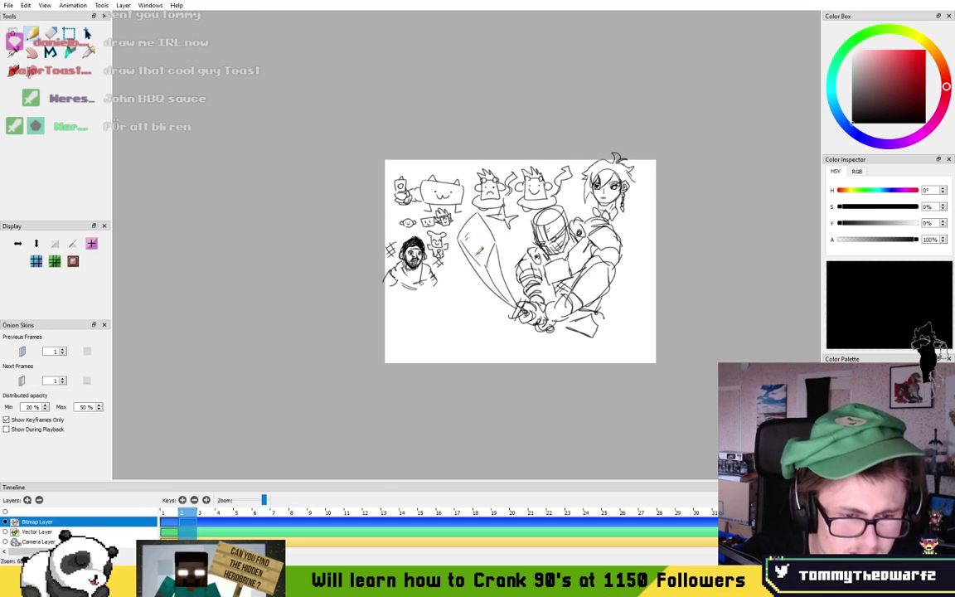
scroll(448, 249, "up", 2)
left_click_drag(446, 249, 471, 211)
scroll(471, 211, "down", 1)
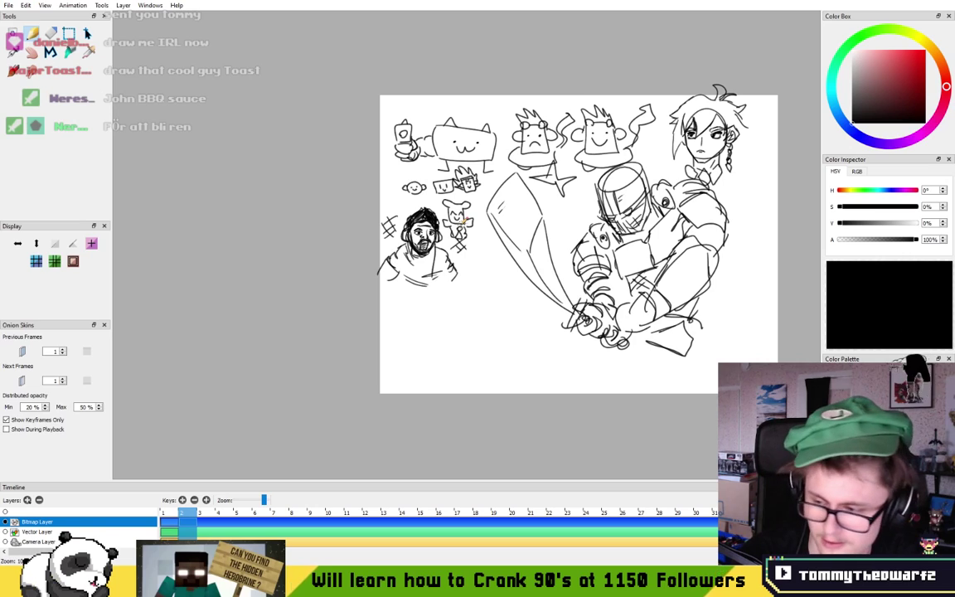
left_click_drag(470, 222, 415, 221)
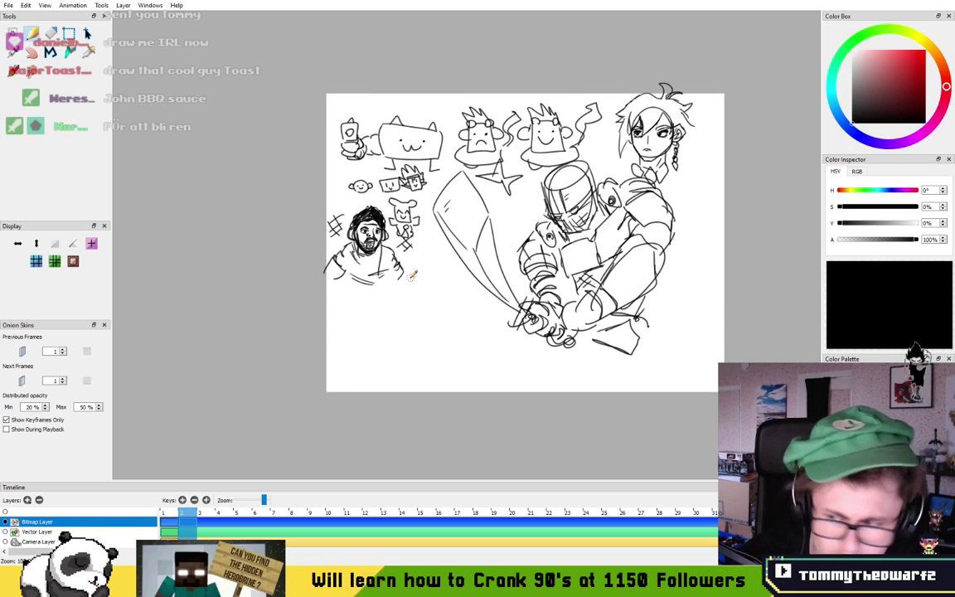
- Erase the leftover construction arc across the forehead of the spiky-haired character with the dangling earring
mouse_move(472, 218)
left_mouse_down()
mouse_move(409, 216)
mouse_move(416, 236)
left_mouse_up()
left_click_drag(638, 166, 510, 248)
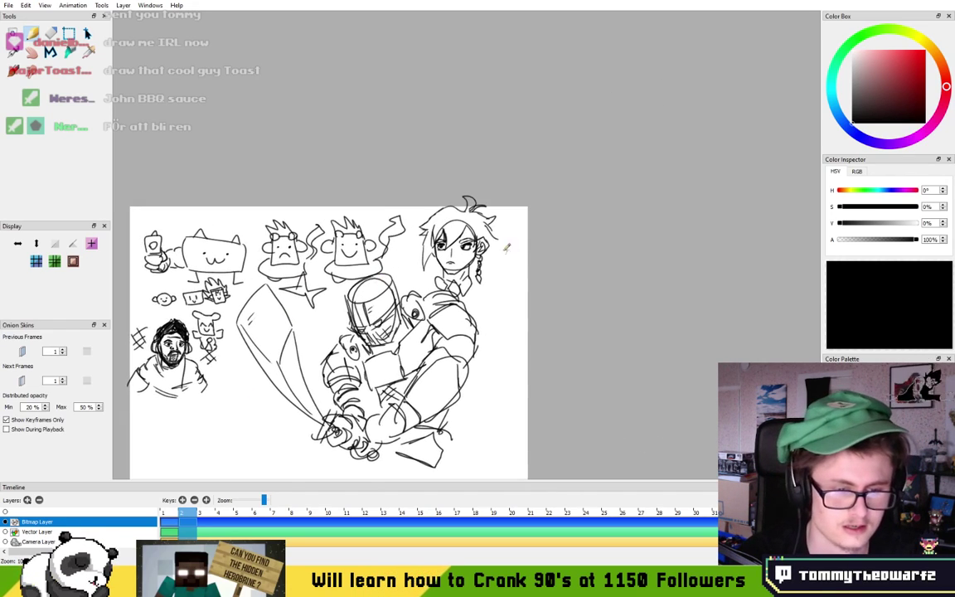
scroll(469, 231, "up", 3)
left_click_drag(303, 201, 453, 163)
key("e")
mouse_move(320, 137)
left_mouse_down()
mouse_move(294, 207)
mouse_move(286, 162)
mouse_move(390, 62)
mouse_move(518, 28)
left_mouse_up()
mouse_move(502, 65)
left_mouse_down()
mouse_move(519, 92)
mouse_move(598, 74)
mouse_move(623, 120)
mouse_move(604, 79)
mouse_move(664, 161)
left_mouse_up()
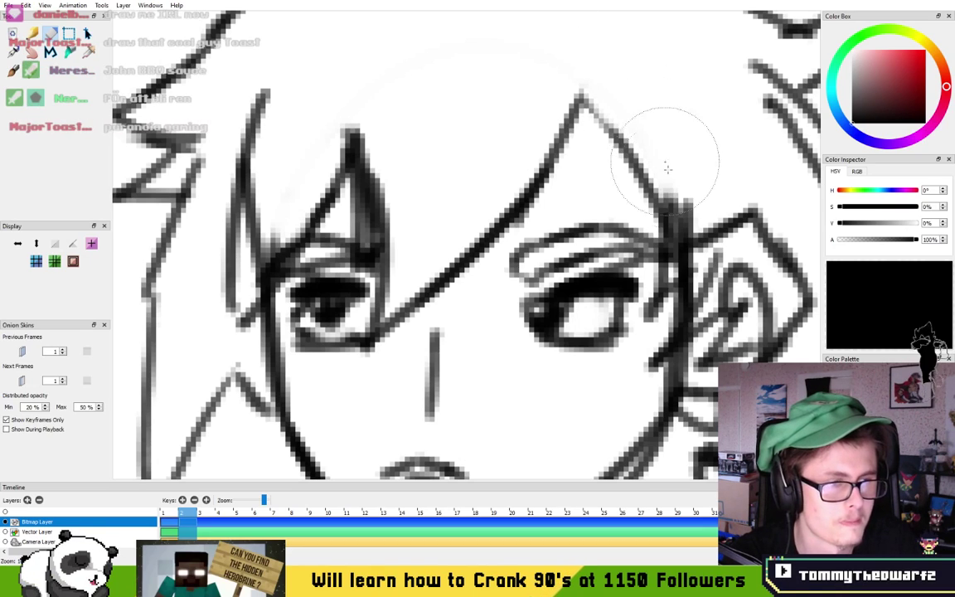
- Erase the stray guide curve across the spiky-haired character's chin
scroll(655, 176, "down", 8)
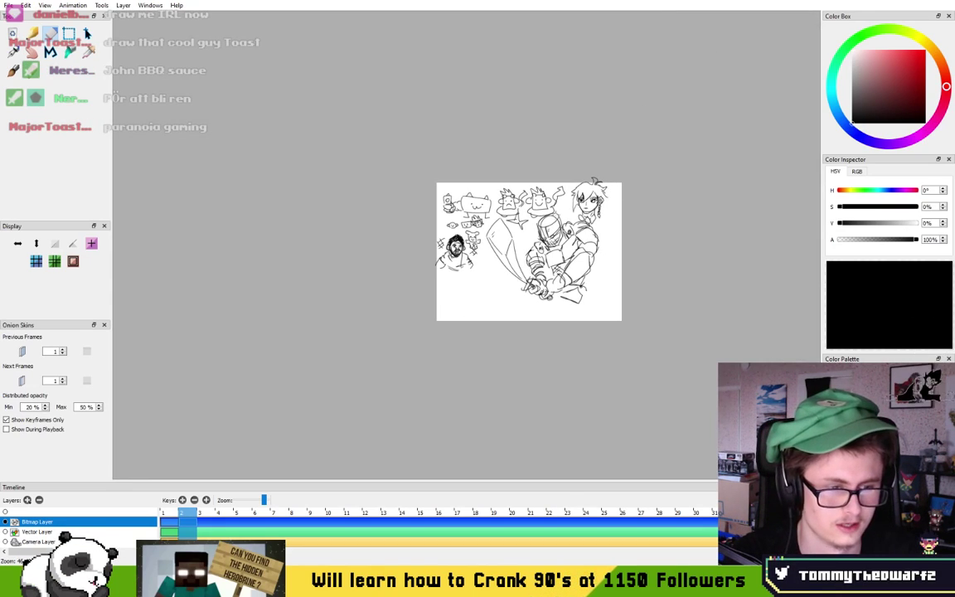
scroll(594, 181, "up", 8)
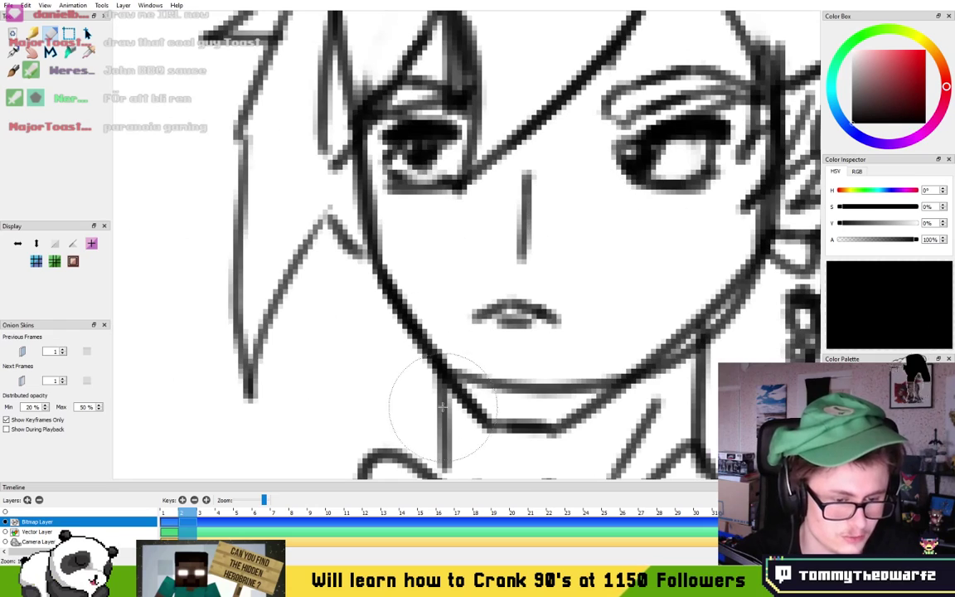
mouse_move(506, 388)
left_mouse_down()
mouse_move(476, 371)
mouse_move(503, 388)
mouse_move(549, 368)
mouse_move(546, 379)
mouse_move(585, 366)
left_mouse_up()
scroll(518, 228, "down", 8)
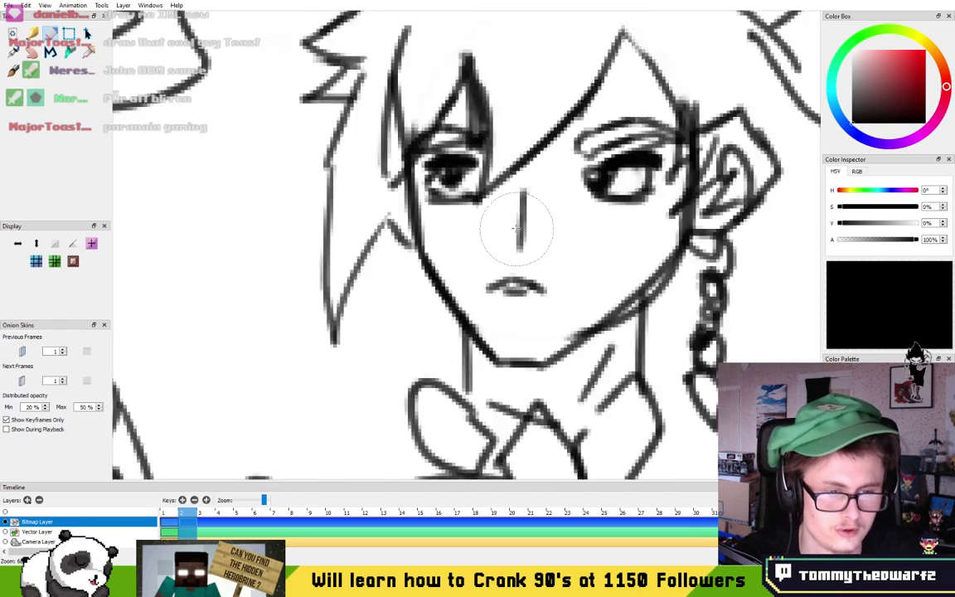
- Draw a chair's rounded backrest, paired support posts and wide seat in black pencil in the blank space below the bearded man
scroll(464, 224, "up", 4)
key("n")
left_click_drag(327, 300, 395, 257)
scroll(363, 312, "up", 3)
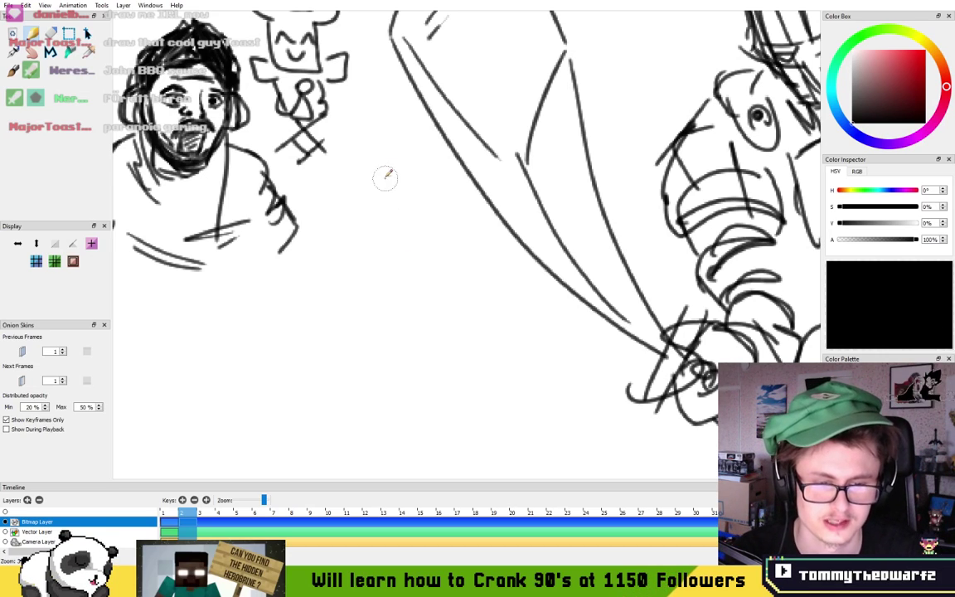
scroll(385, 176, "up", 2)
scroll(403, 247, "up", 3)
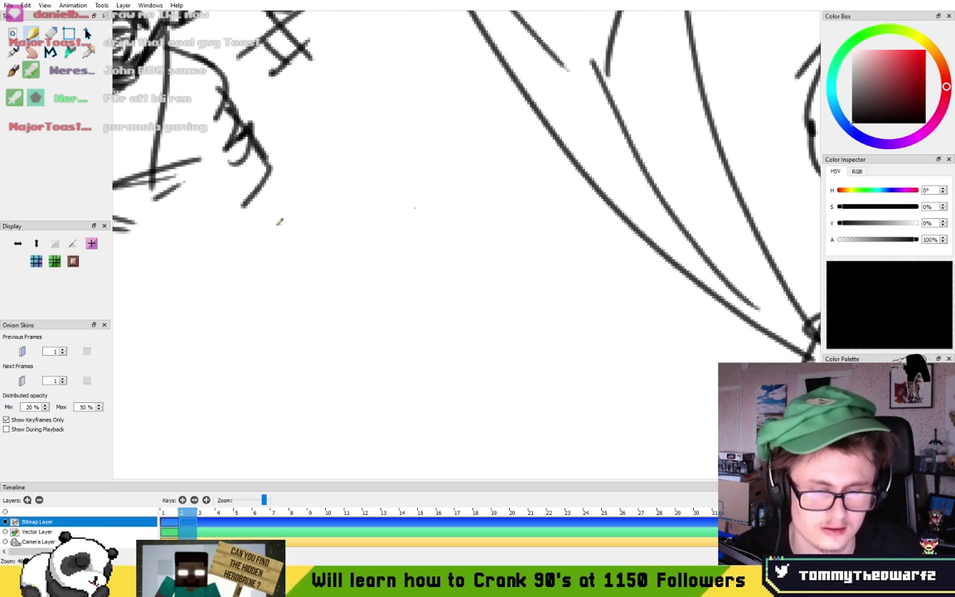
mouse_move(303, 267)
left_mouse_down()
mouse_move(451, 244)
mouse_move(335, 283)
mouse_move(333, 300)
mouse_move(320, 293)
mouse_move(319, 341)
left_mouse_up()
left_click_drag(334, 287, 333, 340)
mouse_move(428, 300)
left_mouse_down()
mouse_move(428, 336)
mouse_move(443, 345)
left_mouse_up()
mouse_move(354, 351)
left_mouse_down()
mouse_move(427, 266)
mouse_move(532, 265)
mouse_move(308, 364)
mouse_move(365, 271)
mouse_move(418, 329)
mouse_move(531, 277)
left_mouse_up()
key("ctrl+z")
key("ctrl+z")
- Draw two long front legs and two short rear legs beneath the chair's seat
mouse_move(338, 325)
left_mouse_down()
mouse_move(331, 362)
mouse_move(352, 333)
left_mouse_up()
mouse_move(537, 347)
left_mouse_down()
mouse_move(546, 348)
mouse_move(548, 396)
mouse_move(562, 335)
left_mouse_up()
key("ctrl+z")
mouse_move(392, 336)
left_mouse_down()
mouse_move(395, 352)
mouse_move(417, 336)
left_mouse_up()
mouse_move(507, 351)
left_mouse_down()
mouse_move(505, 380)
mouse_move(523, 336)
left_mouse_up()
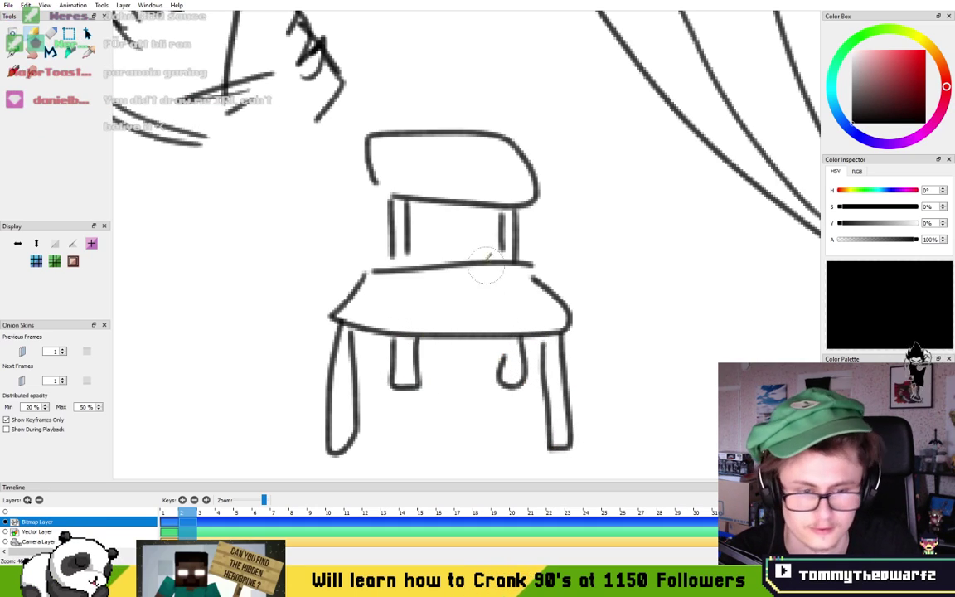
- Draw a wavy shape draped over the chair's backrest and seat, and erase the chair lines that run through it
mouse_move(449, 126)
left_mouse_down()
mouse_move(541, 135)
mouse_move(547, 230)
left_mouse_up()
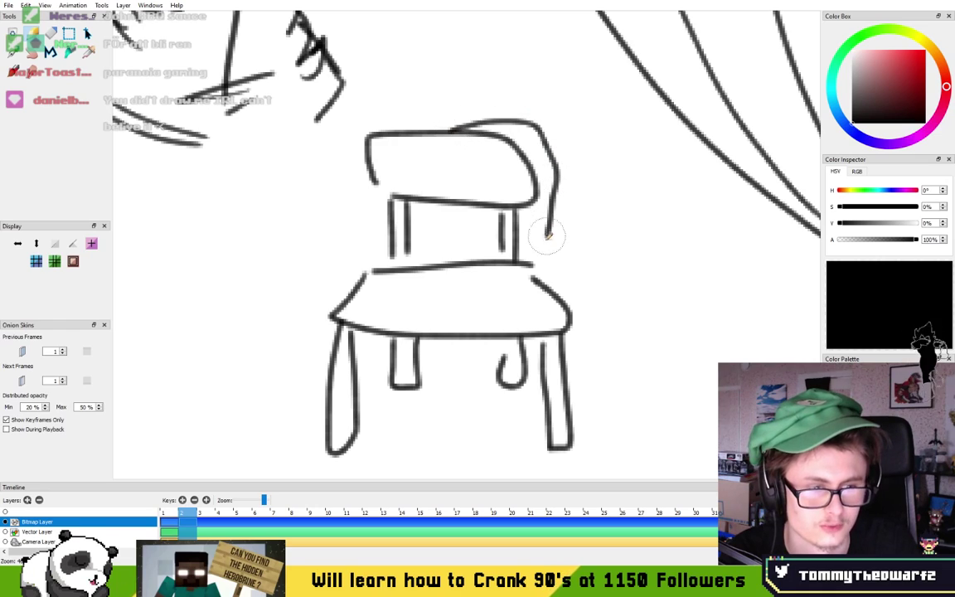
key("ctrl+z")
mouse_move(413, 137)
left_mouse_down()
mouse_move(437, 288)
mouse_move(497, 303)
mouse_move(448, 298)
left_mouse_up()
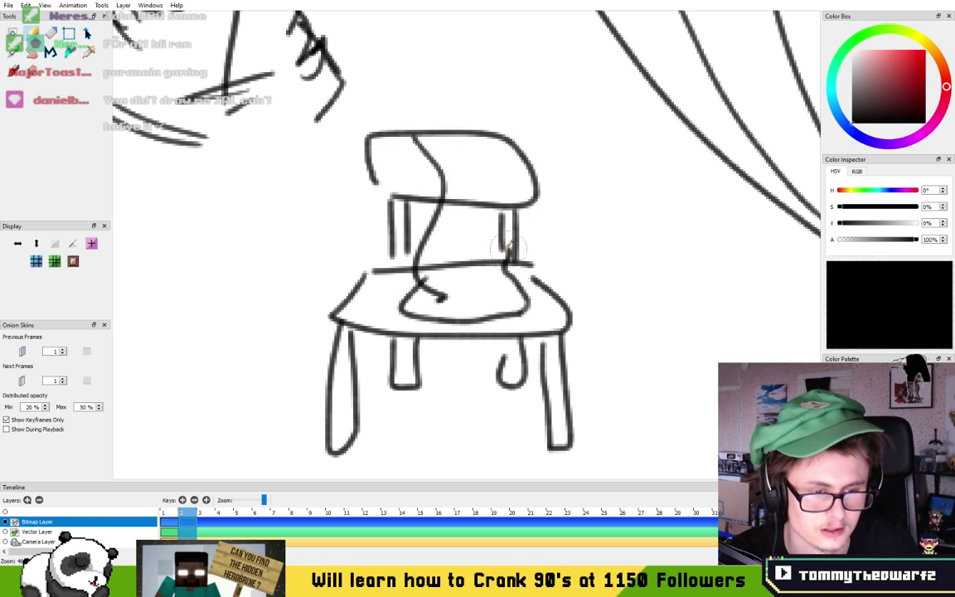
left_click_drag(508, 251, 475, 150)
key("e")
mouse_move(460, 210)
left_mouse_down()
mouse_move(484, 197)
mouse_move(478, 214)
mouse_move(494, 259)
mouse_move(485, 251)
mouse_move(481, 271)
mouse_move(466, 254)
mouse_move(460, 265)
mouse_move(426, 262)
mouse_move(471, 194)
mouse_move(454, 213)
mouse_move(443, 260)
mouse_move(424, 283)
left_mouse_up()
- Add a U-shaped line, short ticks and a small dot inside the draped shape
key("n")
mouse_move(438, 252)
left_mouse_down()
mouse_move(444, 259)
mouse_move(479, 239)
mouse_move(488, 251)
left_mouse_up()
left_click(477, 289)
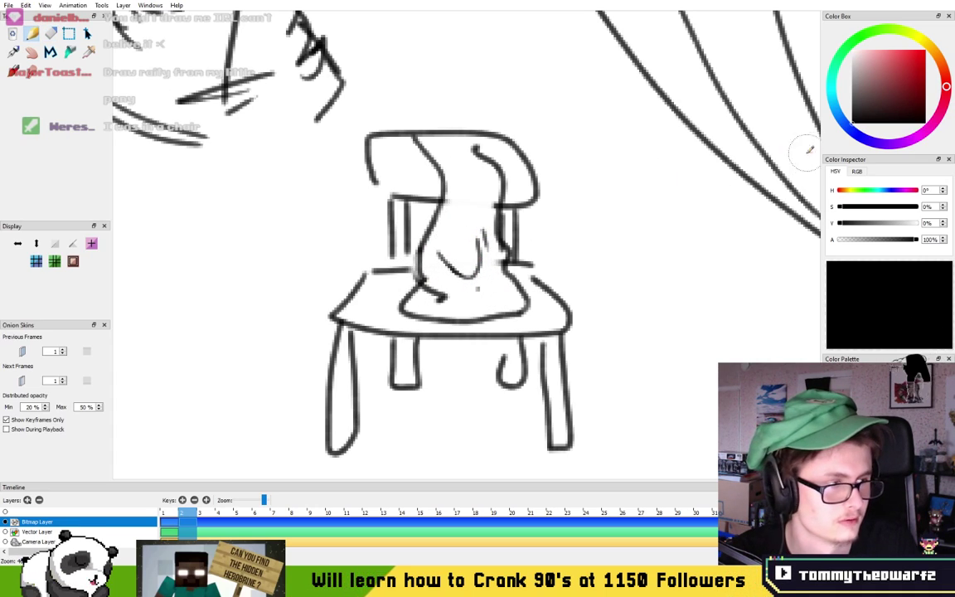
- Try adding two small turquoise V marks on the shape draped over the chair, and switch the colour back to black
left_click(832, 95)
left_click(907, 69)
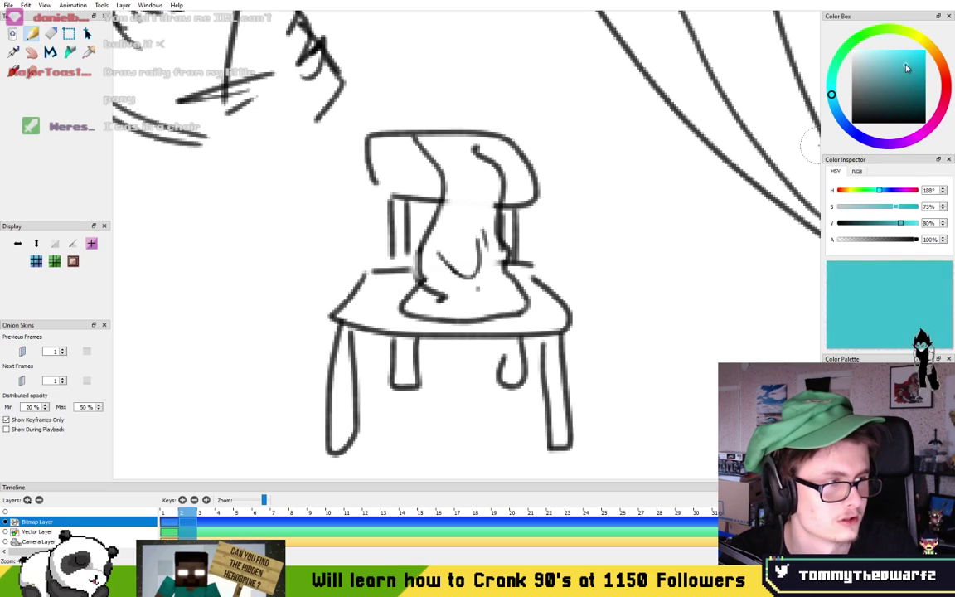
left_click_drag(469, 175, 486, 177)
left_click_drag(451, 287, 470, 288)
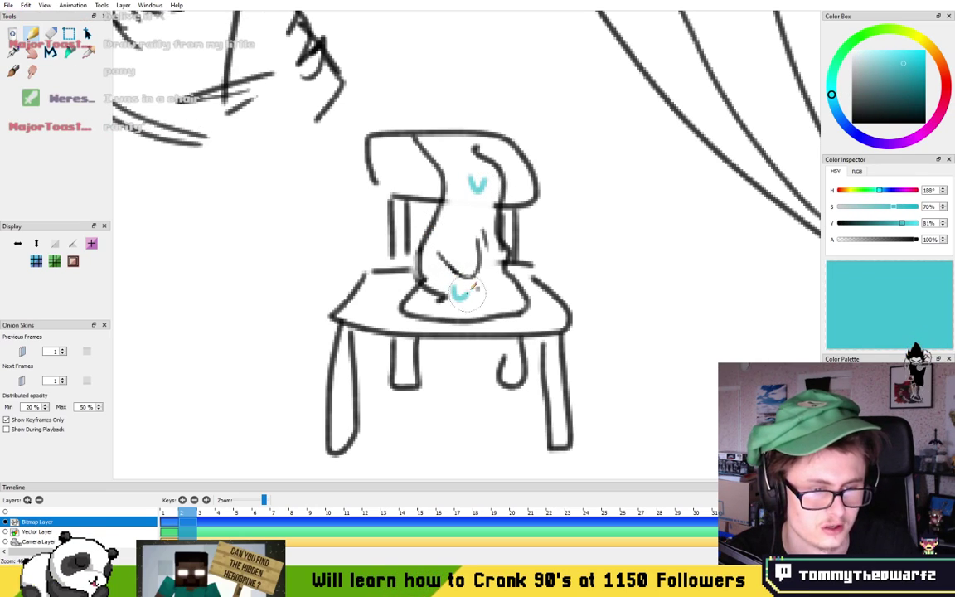
left_click(852, 123)
left_click_drag(532, 101, 555, 91)
key("ctrl+z")
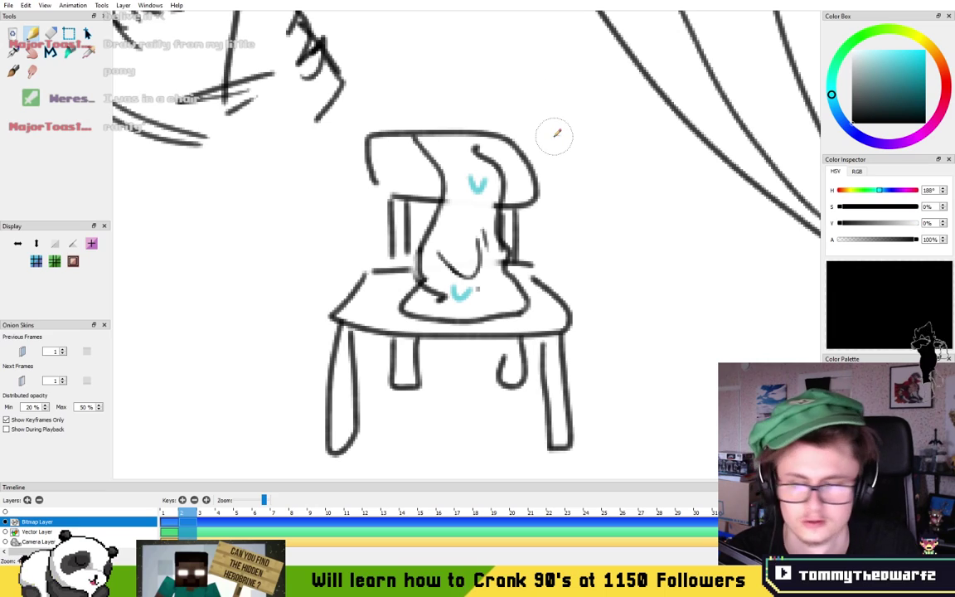
- Draw a unicorn pony's pointed ear, curved forehead and striped horn in the blank space beside the chair
scroll(516, 166, "down", 4)
scroll(520, 159, "down", 3)
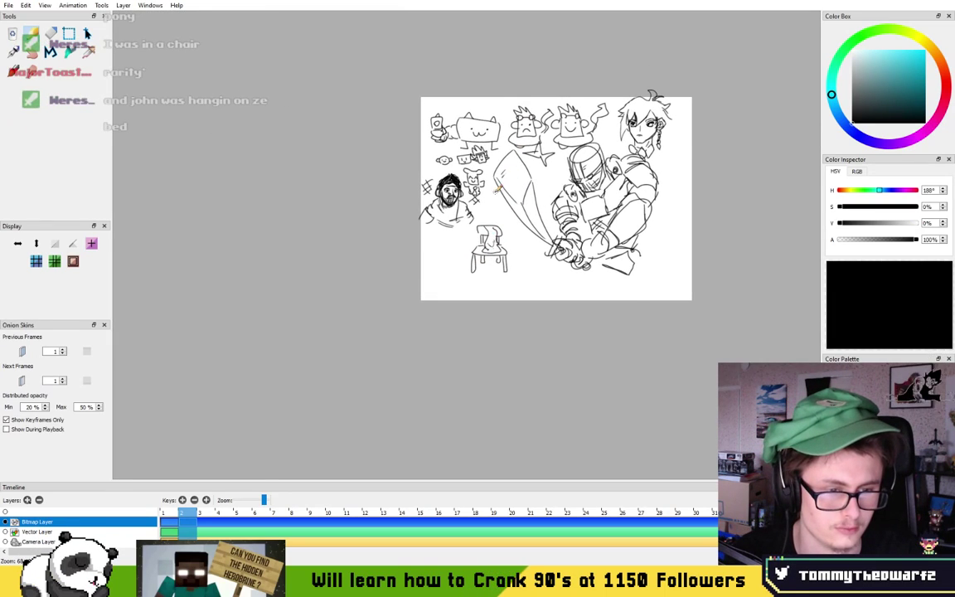
scroll(496, 189, "up", 4)
left_click_drag(446, 269, 450, 250)
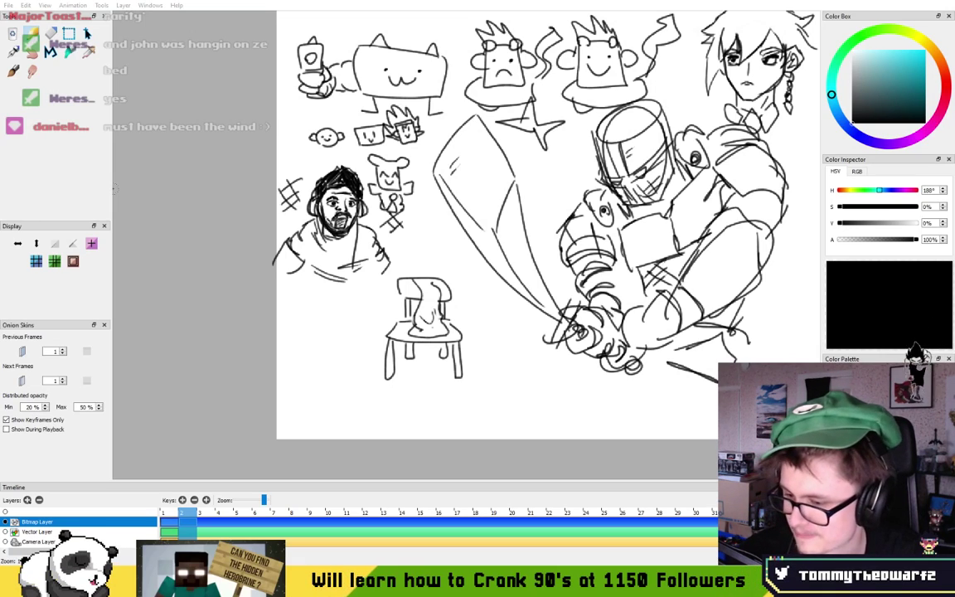
mouse_move(373, 245)
left_mouse_down()
mouse_move(405, 226)
mouse_move(294, 243)
mouse_move(291, 260)
left_mouse_up()
scroll(164, 401, "up", 2)
left_click_drag(164, 400, 253, 271)
scroll(373, 209, "up", 3)
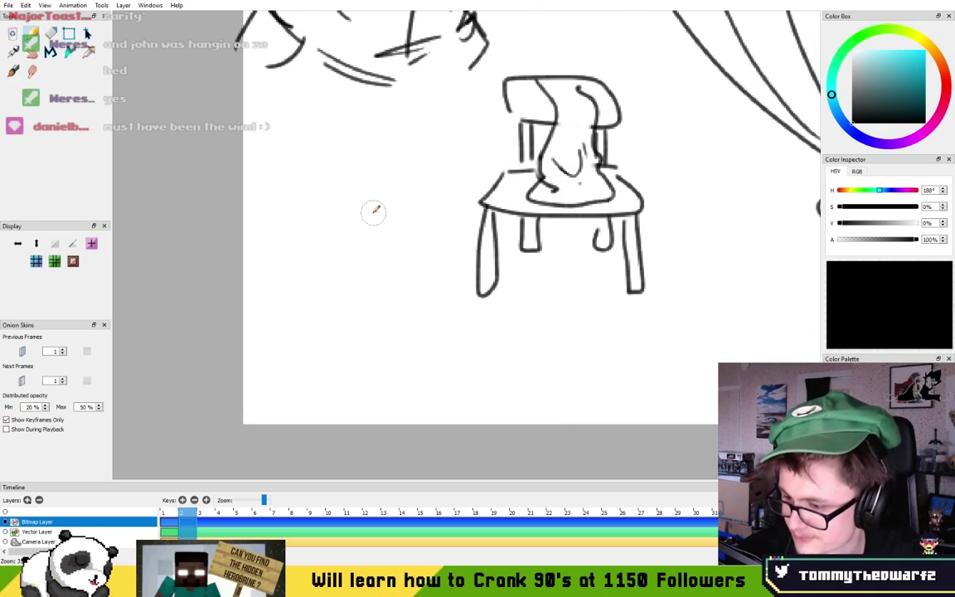
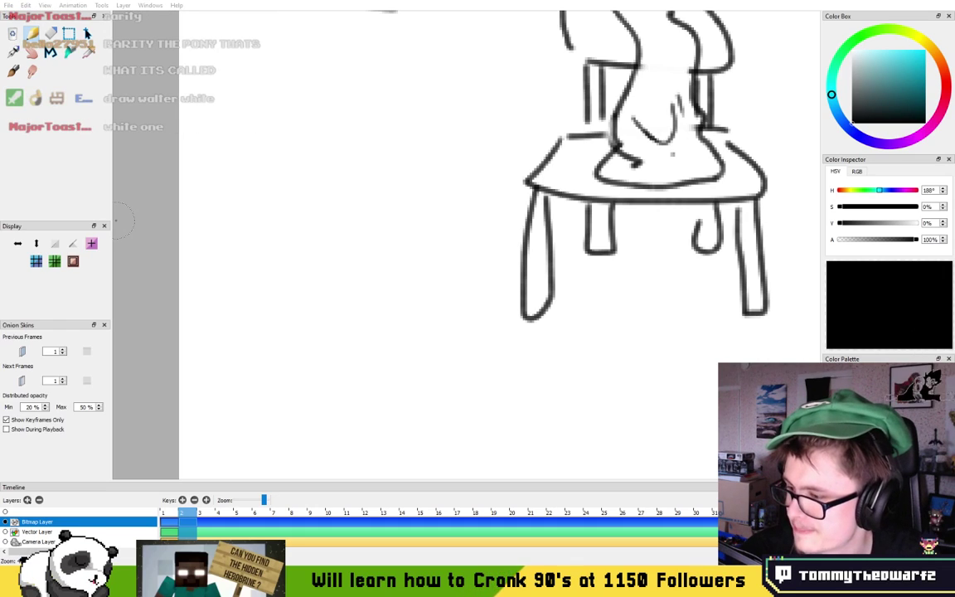
mouse_move(317, 206)
left_mouse_down()
mouse_move(354, 253)
mouse_move(349, 248)
left_mouse_up()
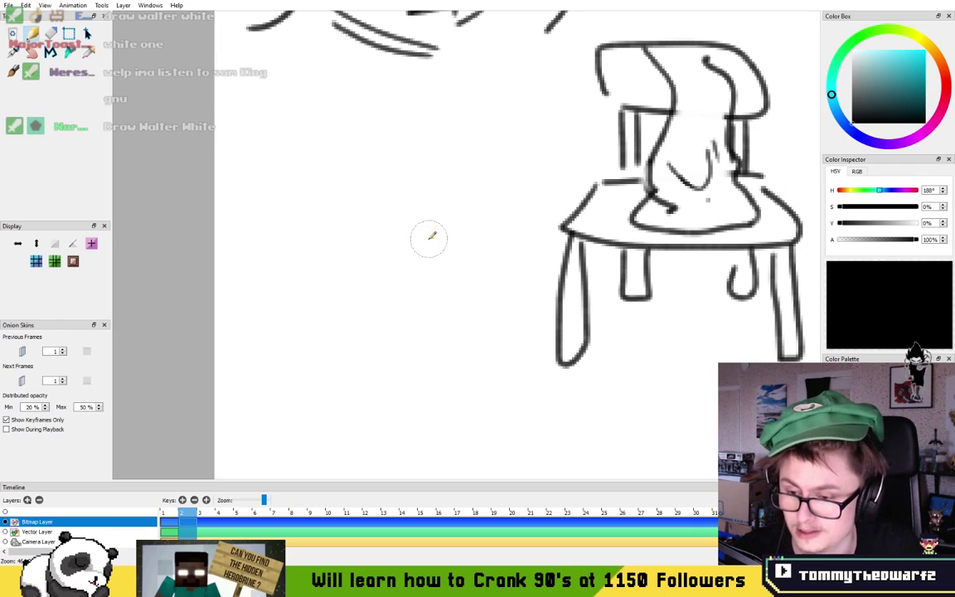
mouse_move(296, 262)
left_mouse_down()
mouse_move(324, 182)
mouse_move(343, 224)
mouse_move(304, 222)
mouse_move(414, 203)
mouse_move(454, 142)
mouse_move(436, 235)
left_mouse_up()
key("ctrl+z")
mouse_move(479, 168)
left_mouse_down()
mouse_move(480, 191)
mouse_move(461, 206)
left_mouse_up()
left_click_drag(436, 196, 442, 223)
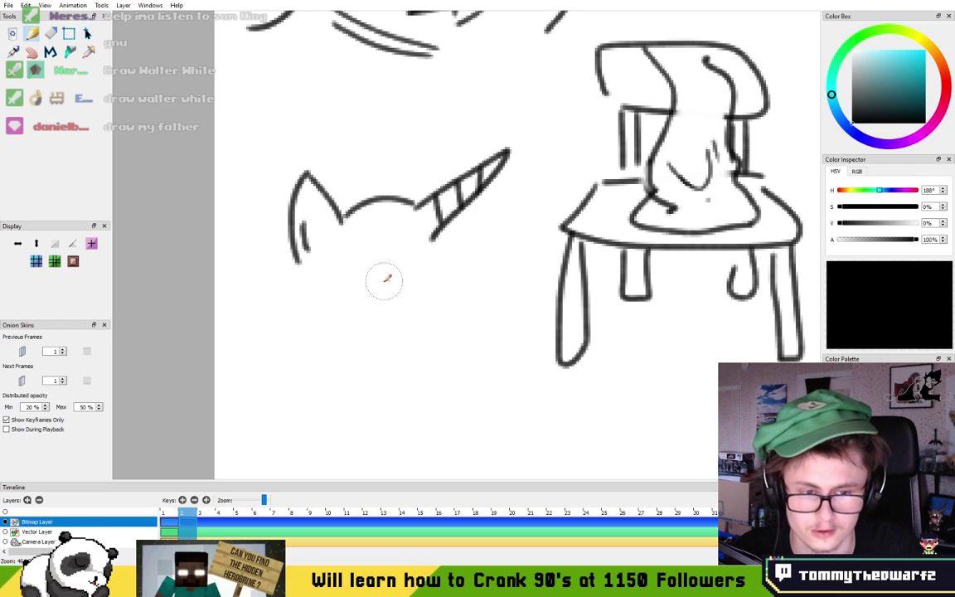
- Draw the pony's snout profile and two large dark eyes with white highlights and long lashes
mouse_move(443, 236)
left_mouse_down()
mouse_move(450, 278)
mouse_move(458, 322)
left_mouse_up()
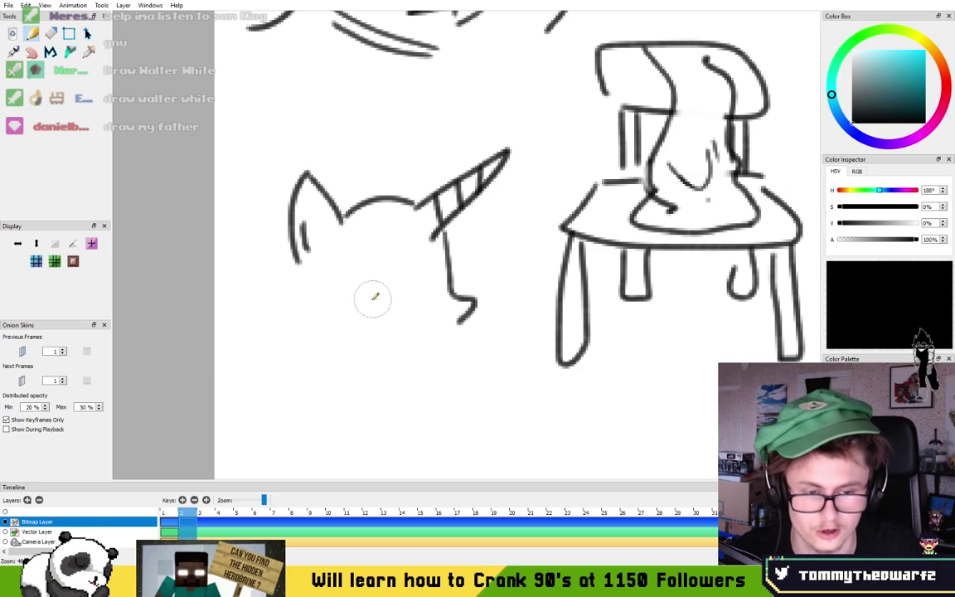
mouse_move(395, 305)
left_mouse_down()
mouse_move(366, 276)
mouse_move(406, 267)
mouse_move(406, 294)
mouse_move(368, 286)
left_mouse_up()
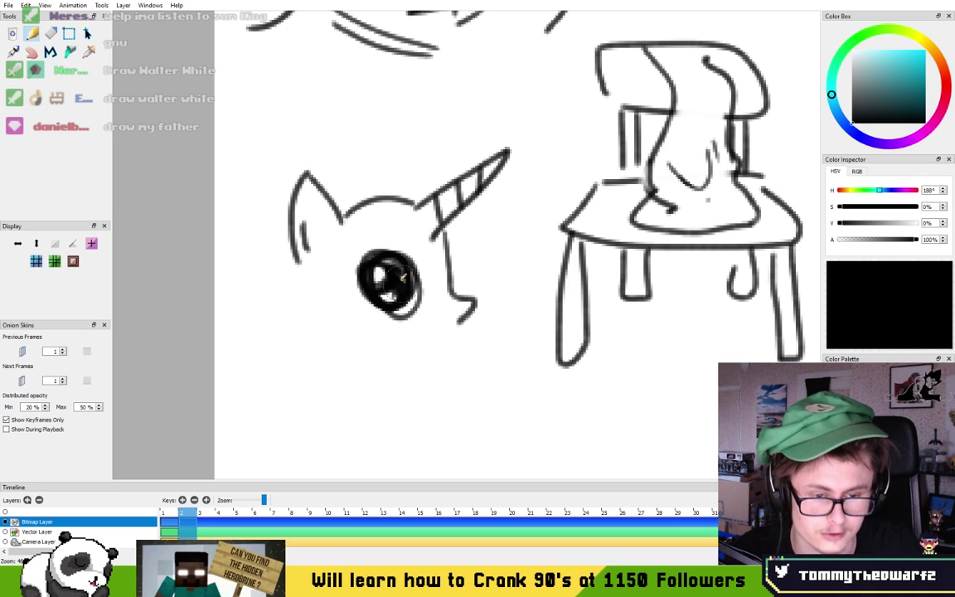
mouse_move(401, 288)
left_mouse_down()
mouse_move(355, 282)
mouse_move(390, 309)
left_mouse_up()
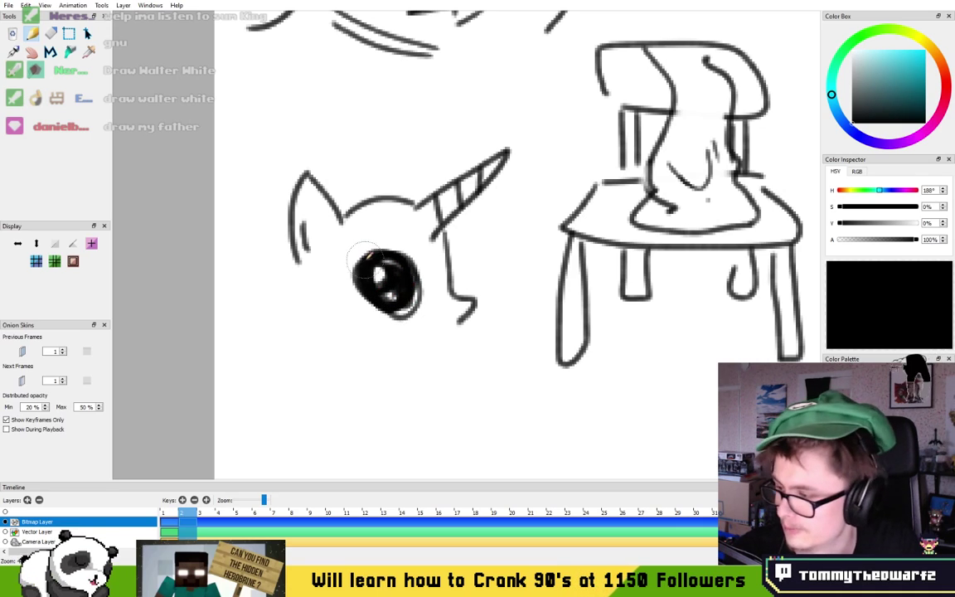
mouse_move(396, 246)
left_mouse_down()
mouse_move(362, 256)
mouse_move(352, 268)
mouse_move(362, 274)
mouse_move(340, 257)
mouse_move(344, 301)
left_mouse_up()
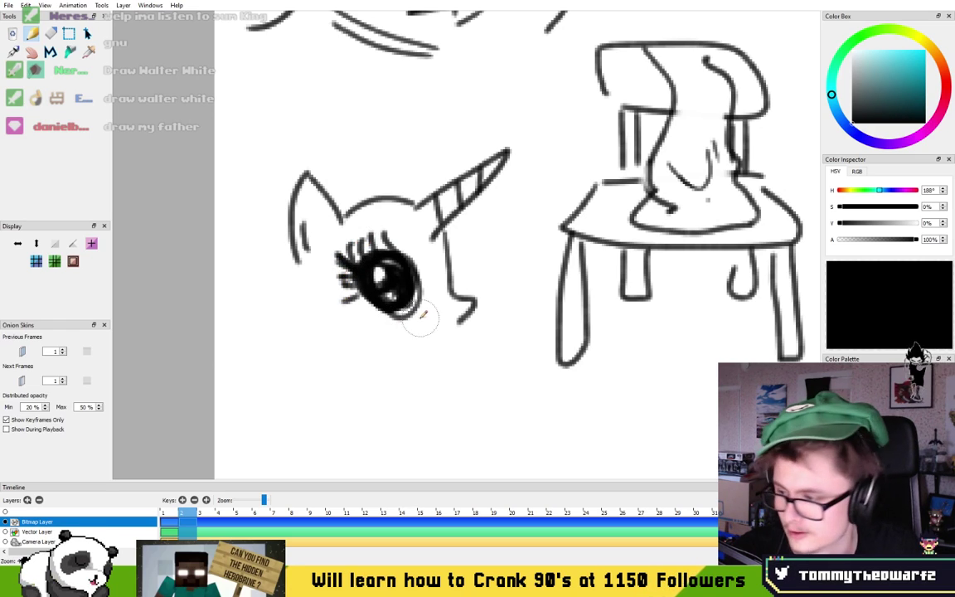
mouse_move(445, 299)
left_mouse_down()
mouse_move(439, 268)
mouse_move(446, 304)
mouse_move(441, 255)
mouse_move(466, 265)
left_mouse_up()
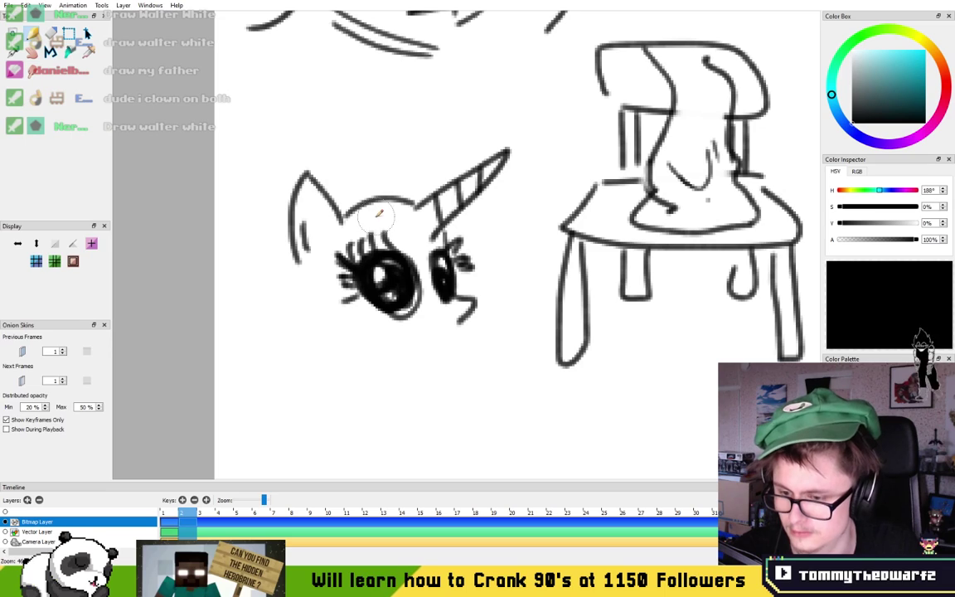
- Draw the pony's mane arching above the head from the ear, with a front lock curling beyond the horn
mouse_move(302, 171)
left_mouse_down()
mouse_move(395, 135)
mouse_move(425, 137)
left_mouse_up()
key("ctrl+z")
key("ctrl+z")
mouse_move(314, 176)
left_mouse_down()
mouse_move(416, 116)
mouse_move(468, 155)
left_mouse_up()
mouse_move(507, 195)
left_mouse_down()
mouse_move(525, 234)
mouse_move(503, 193)
mouse_move(491, 194)
mouse_move(513, 220)
mouse_move(492, 239)
mouse_move(515, 234)
mouse_move(533, 266)
mouse_move(489, 253)
left_mouse_up()
key("ctrl+z")
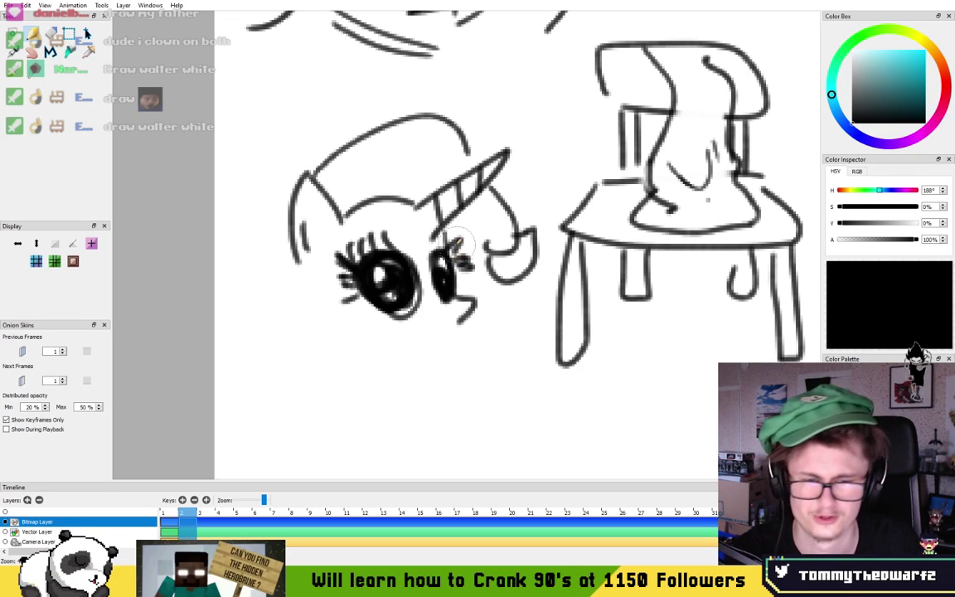
- Draw a circle above the pony with an arrow aimed at it and a small round-headed figure pointing toward it
mouse_move(277, 63)
left_mouse_down()
mouse_move(232, 92)
mouse_move(309, 128)
mouse_move(338, 83)
mouse_move(391, 86)
mouse_move(356, 95)
mouse_move(381, 99)
left_mouse_up()
left_click_drag(474, 76, 470, 124)
key("ctrl+z")
mouse_move(494, 86)
left_mouse_down()
mouse_move(503, 131)
mouse_move(463, 85)
mouse_move(437, 87)
left_mouse_up()
mouse_move(440, 95)
left_mouse_down()
mouse_move(472, 98)
mouse_move(481, 130)
left_mouse_up()
mouse_move(439, 96)
left_mouse_down()
mouse_move(438, 87)
mouse_move(412, 93)
left_mouse_up()
left_click_drag(486, 77, 484, 73)
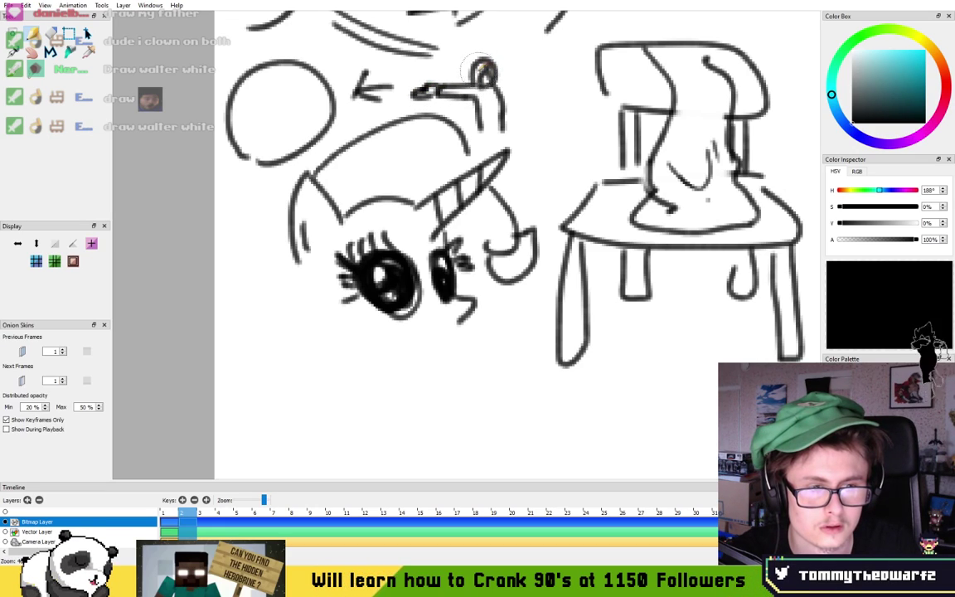
mouse_move(503, 95)
left_mouse_down()
mouse_move(507, 132)
mouse_move(516, 126)
mouse_move(503, 129)
left_mouse_up()
key("ctrl+z")
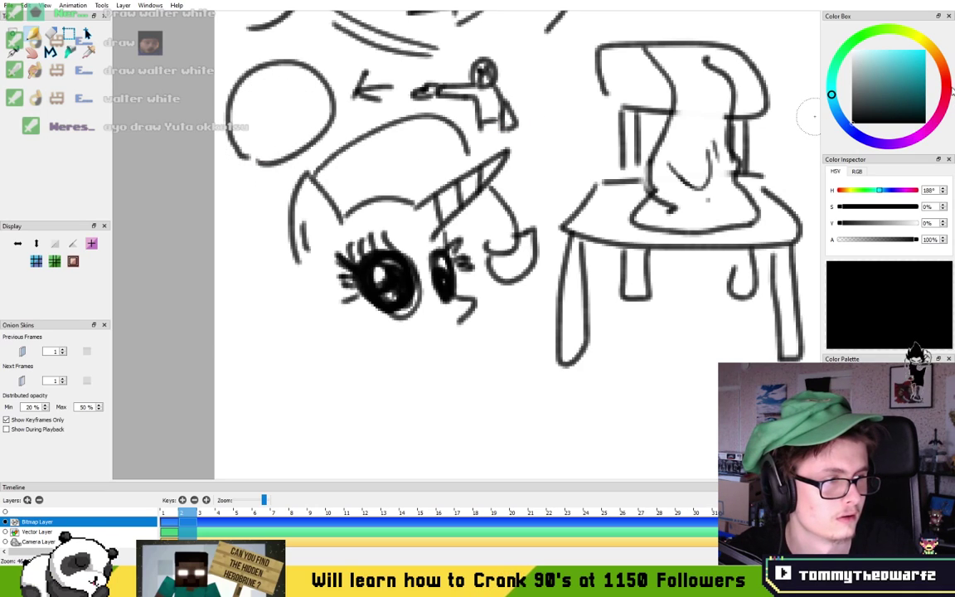
- Retrace the circle above the pony with overlapping red strokes, and return the pencil colour to black
left_click(946, 88)
left_click(911, 57)
mouse_move(258, 156)
left_mouse_down()
mouse_move(286, 59)
mouse_move(240, 137)
left_mouse_up()
left_click_drag(864, 108, 853, 123)
left_click(315, 361)
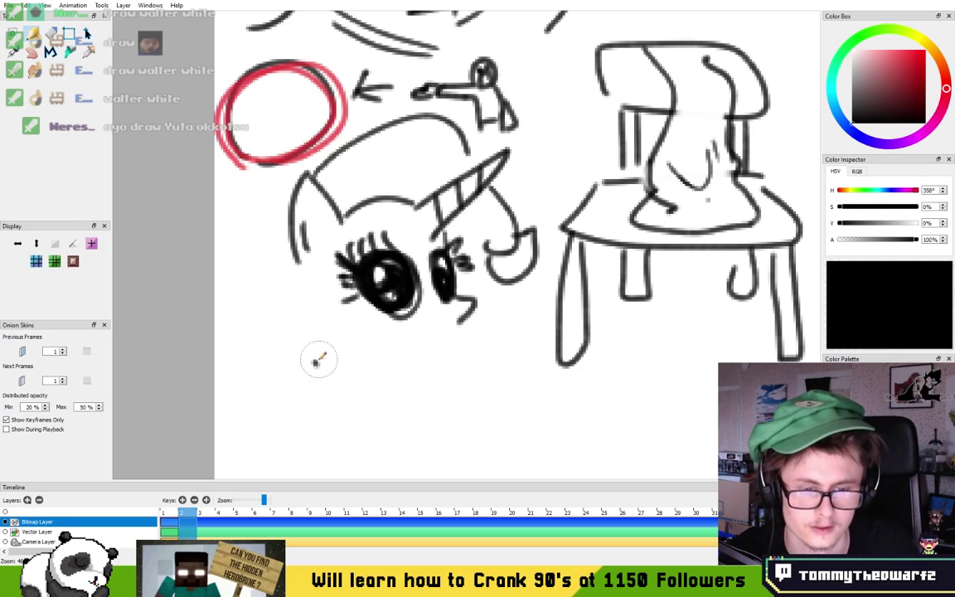
- Draw the pony's curved jaw from the snout and add a small smiling mouth
left_click_drag(380, 356, 388, 286)
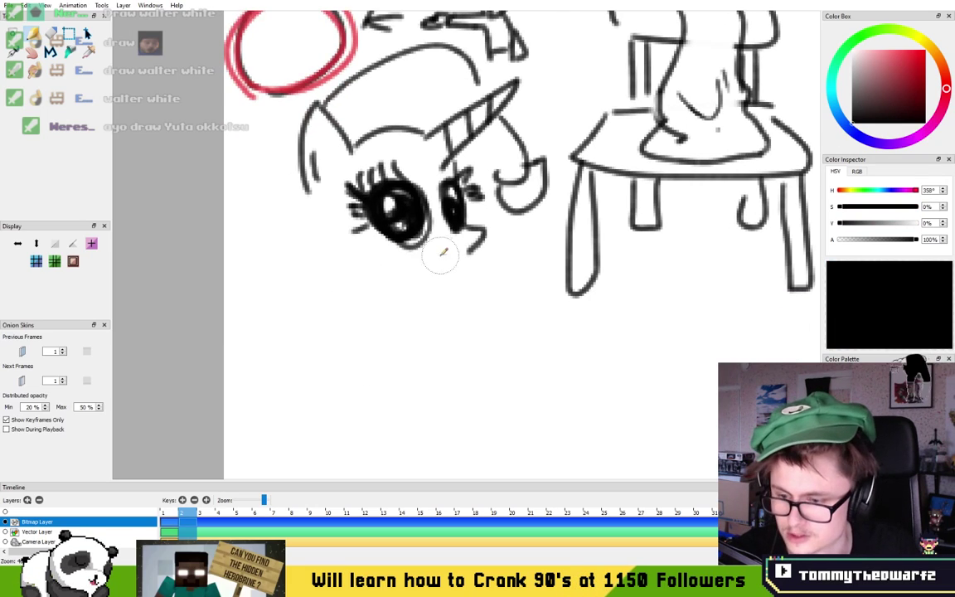
mouse_move(440, 266)
left_mouse_down()
mouse_move(480, 257)
mouse_move(464, 251)
mouse_move(410, 280)
left_mouse_up()
key("ctrl+z")
key("ctrl+z")
key("ctrl+z")
left_click_drag(471, 250, 400, 276)
left_click_drag(435, 241, 452, 244)
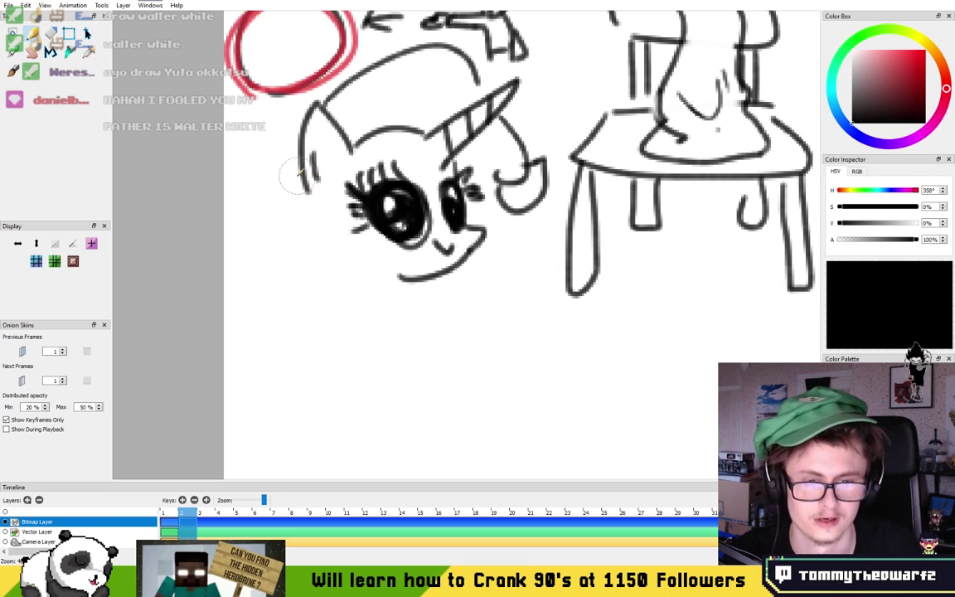
- Add inner strand lines to the top of the pony's mane and its front curl
left_click_drag(348, 115, 445, 85)
mouse_move(377, 115)
left_mouse_down()
mouse_move(441, 90)
mouse_move(503, 177)
left_mouse_up()
key("ctrl+z")
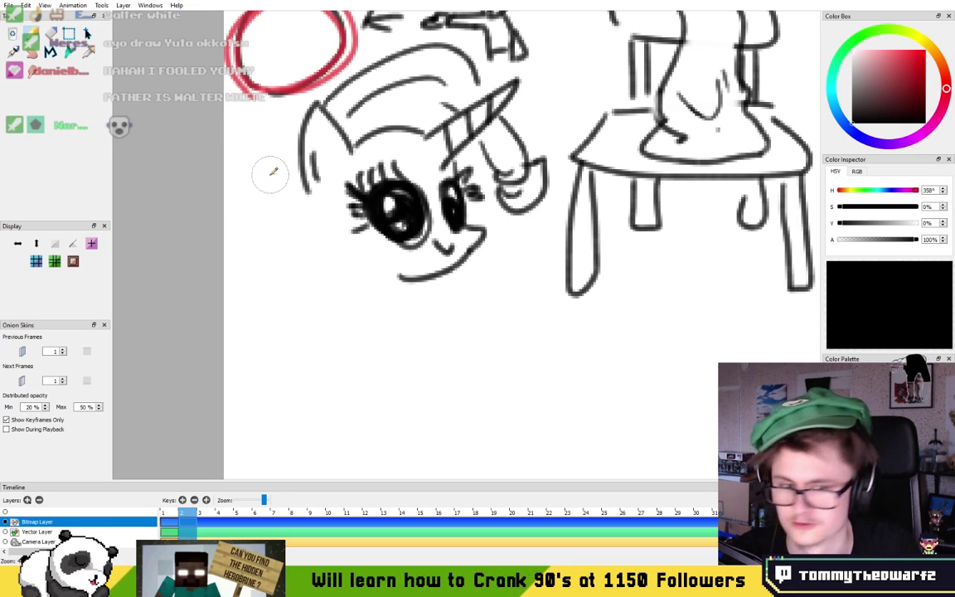
- Draw the back of the pony's mane flowing down from the ear into a spiral curl, with an outer lobe and flared end
left_click_drag(296, 147, 298, 280)
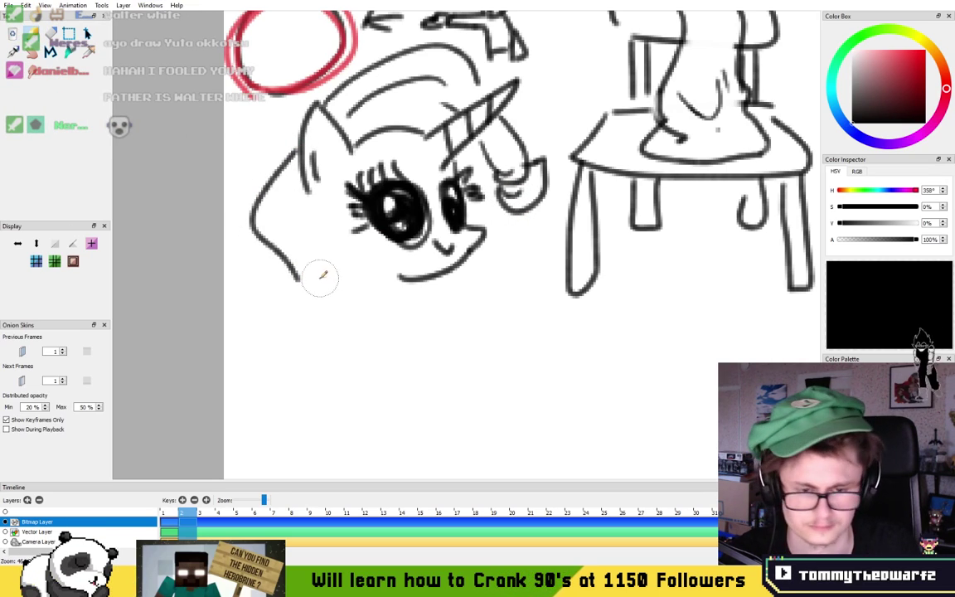
mouse_move(291, 339)
left_mouse_down()
mouse_move(341, 315)
mouse_move(323, 309)
mouse_move(343, 262)
mouse_move(286, 238)
mouse_move(290, 188)
left_mouse_up()
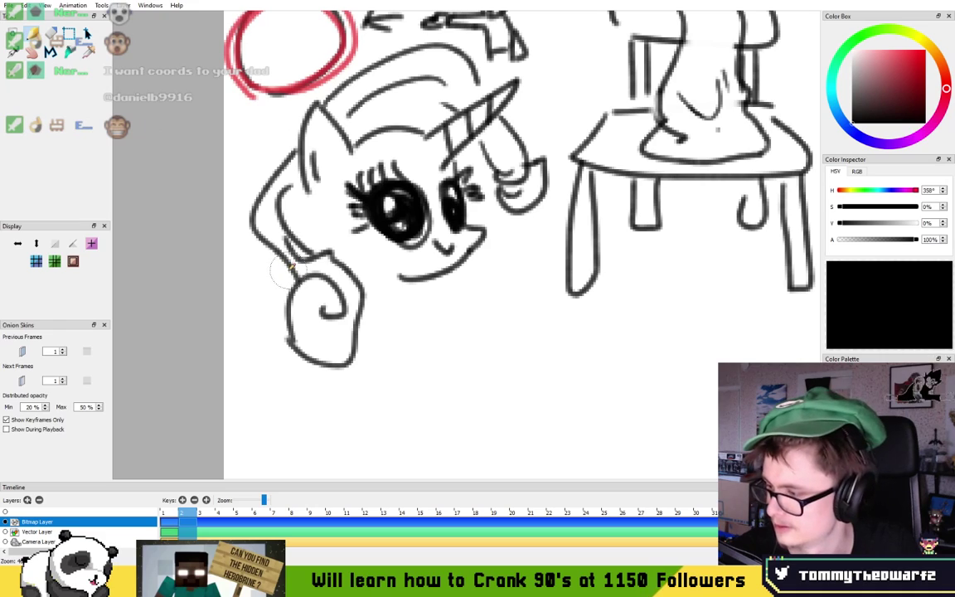
left_click_drag(281, 262, 269, 358)
key("ctrl+z")
mouse_move(286, 284)
left_mouse_down()
mouse_move(250, 299)
mouse_move(290, 373)
mouse_move(300, 371)
mouse_move(286, 379)
mouse_move(278, 437)
mouse_move(338, 388)
left_mouse_up()
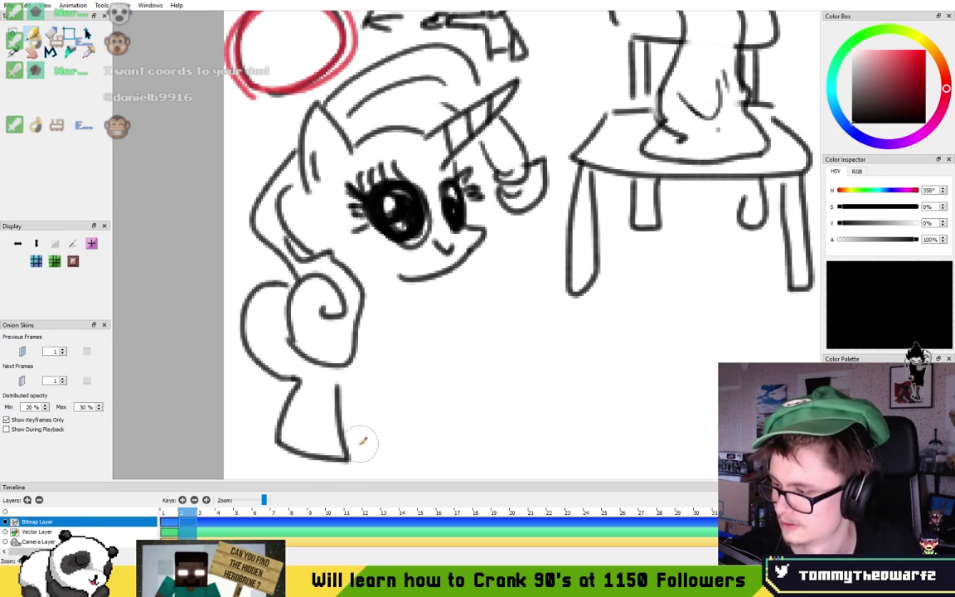
- Draw the pony's front legs and curved chest, and add a curling tail behind its body
left_click_drag(358, 346, 420, 465)
mouse_move(407, 330)
left_mouse_down()
mouse_move(452, 444)
mouse_move(450, 399)
mouse_move(479, 395)
mouse_move(442, 331)
mouse_move(399, 330)
mouse_move(453, 304)
mouse_move(448, 277)
left_mouse_up()
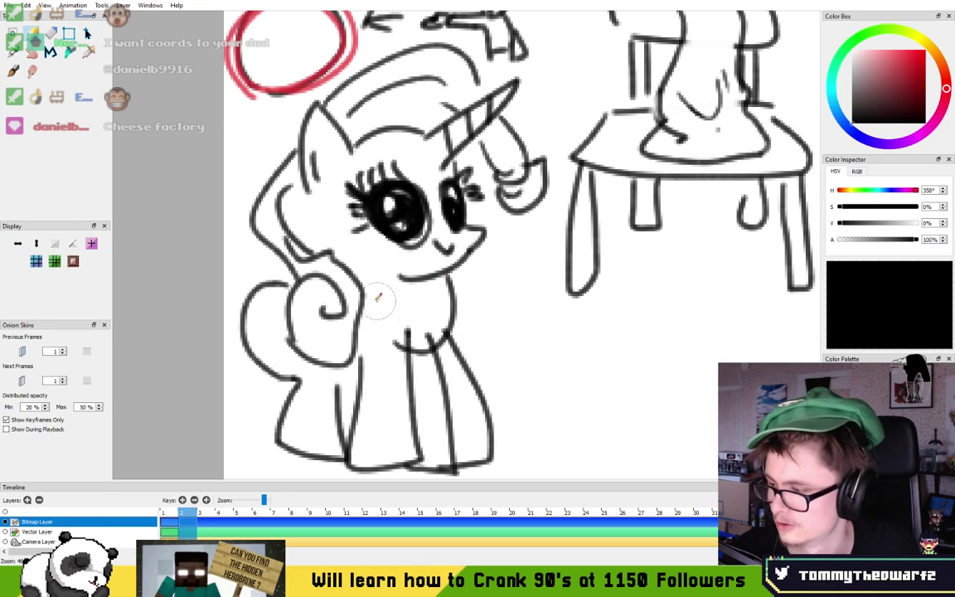
mouse_move(255, 275)
left_mouse_down()
mouse_move(153, 277)
mouse_move(199, 390)
mouse_move(234, 267)
left_mouse_up()
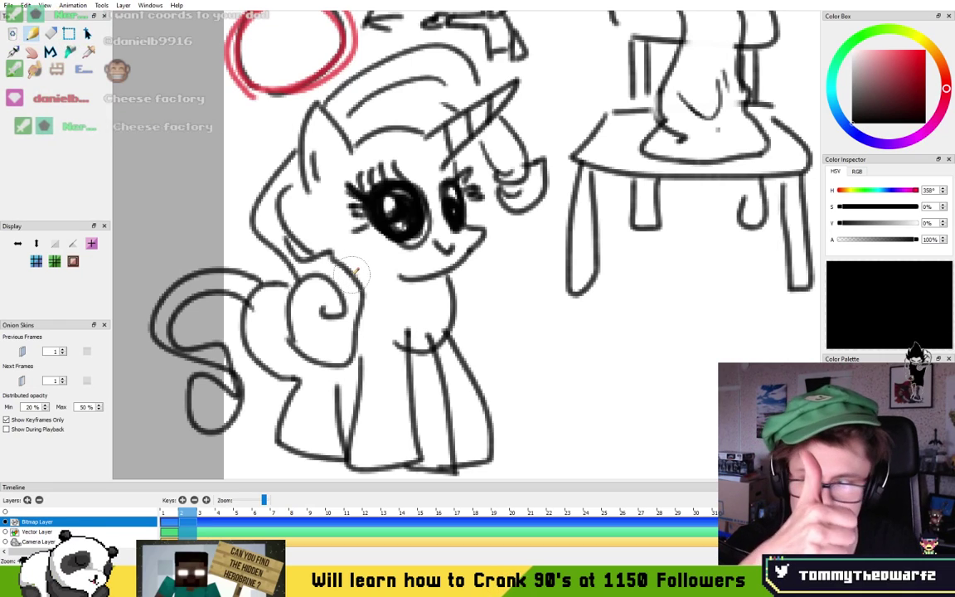
- Look over the crusader and the surrounding sketches across the whole page
scroll(396, 219, "down", 3)
left_click_drag(555, 114, 457, 233)
left_click_drag(585, 261, 299, 332)
scroll(485, 230, "up", 1)
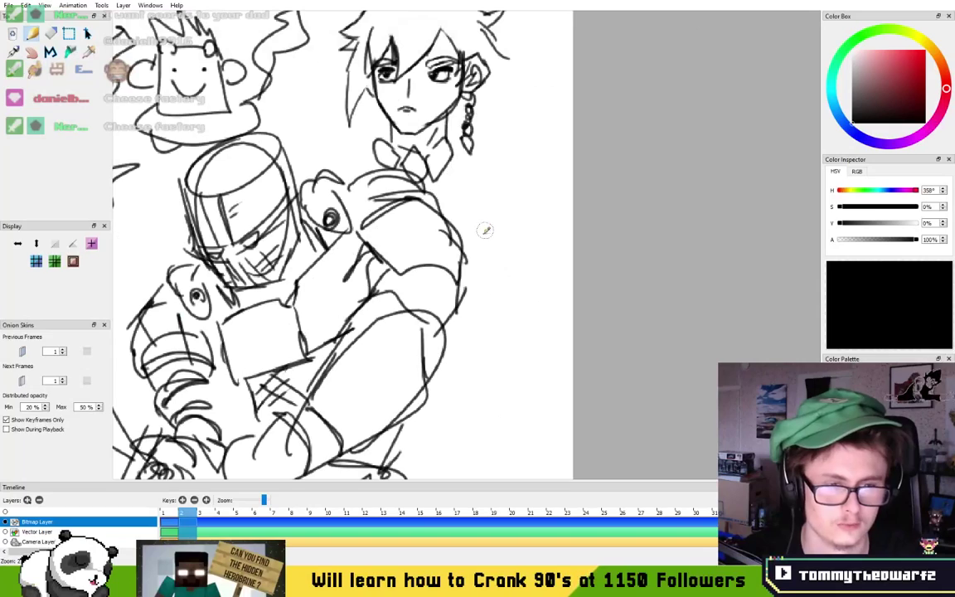
left_click_drag(488, 279, 457, 232)
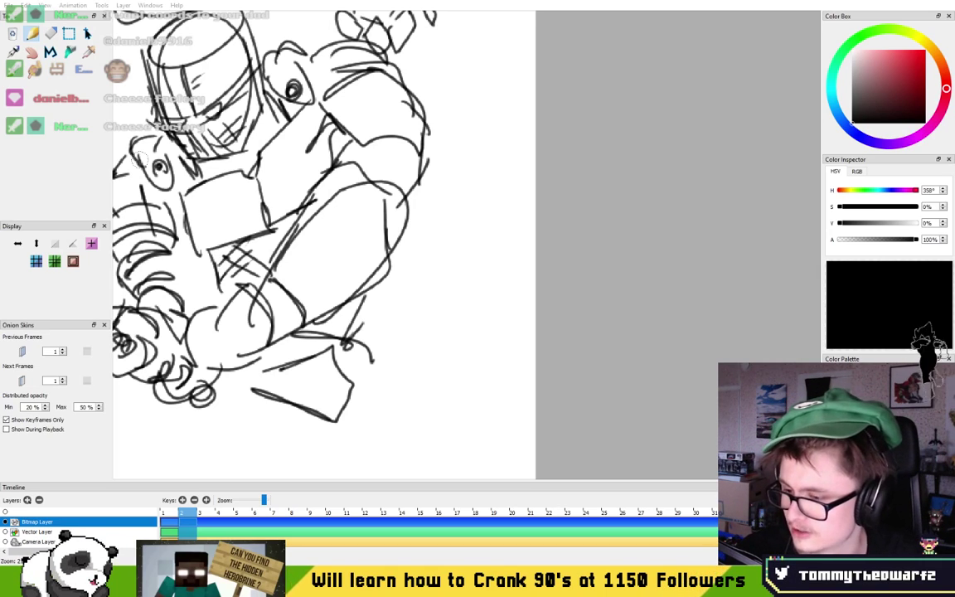
scroll(373, 246, "down", 1)
scroll(414, 277, "up", 1)
scroll(412, 310, "up", 1)
scroll(348, 304, "down", 5)
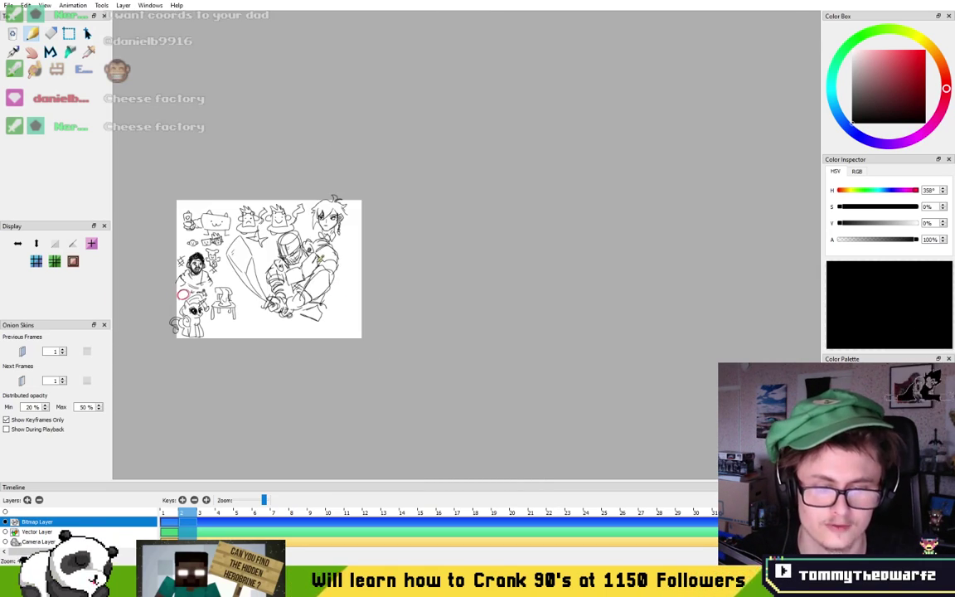
- Draw an oval head outline in the empty space between the chair and the crusader, removing the cross guidelines inside it
left_click_drag(251, 304, 305, 256)
scroll(304, 255, "up", 8)
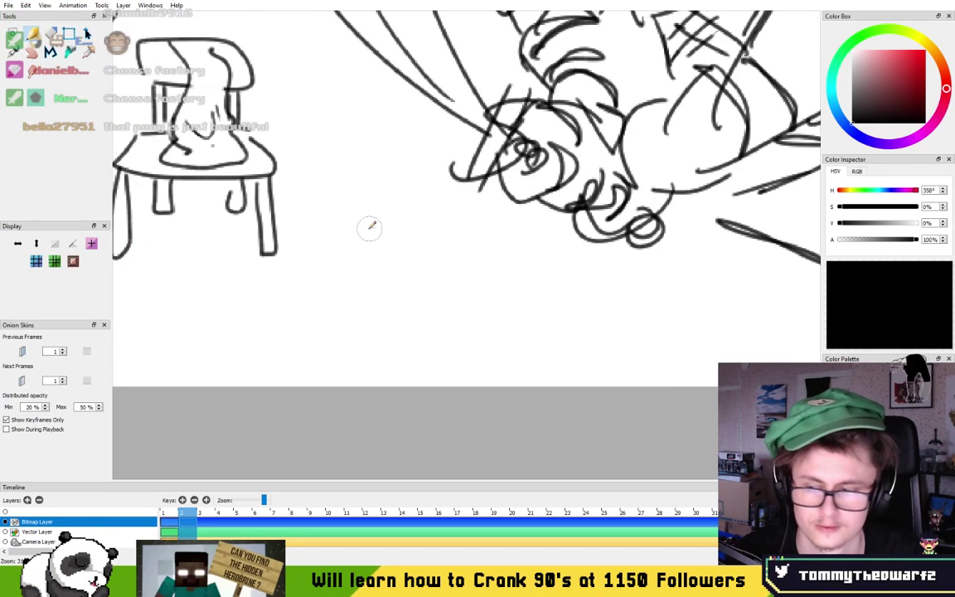
scroll(346, 247, "up", 3)
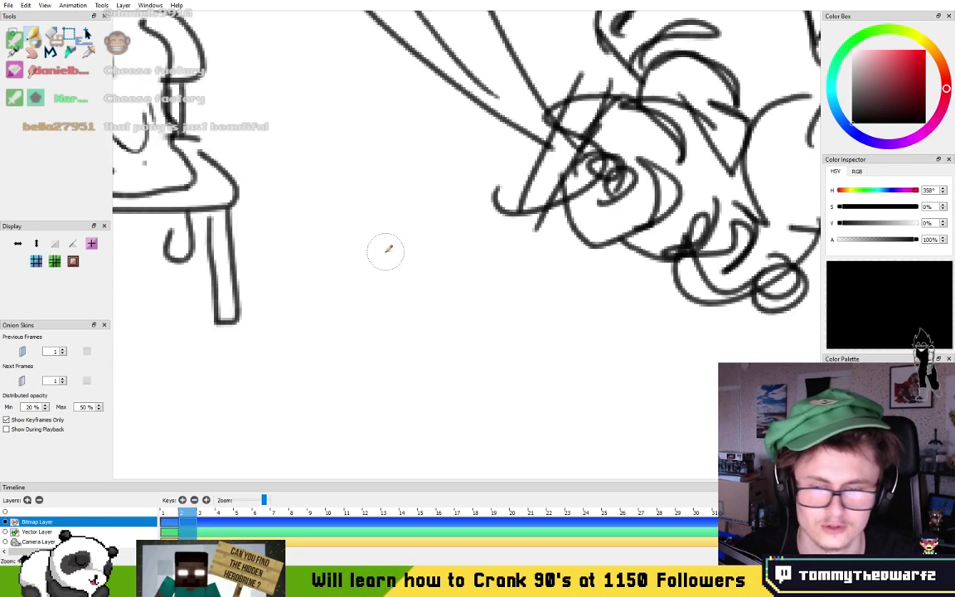
mouse_move(246, 365)
left_mouse_down()
mouse_move(409, 342)
mouse_move(309, 398)
mouse_move(286, 225)
mouse_move(328, 235)
left_mouse_up()
left_click_drag(242, 323, 393, 320)
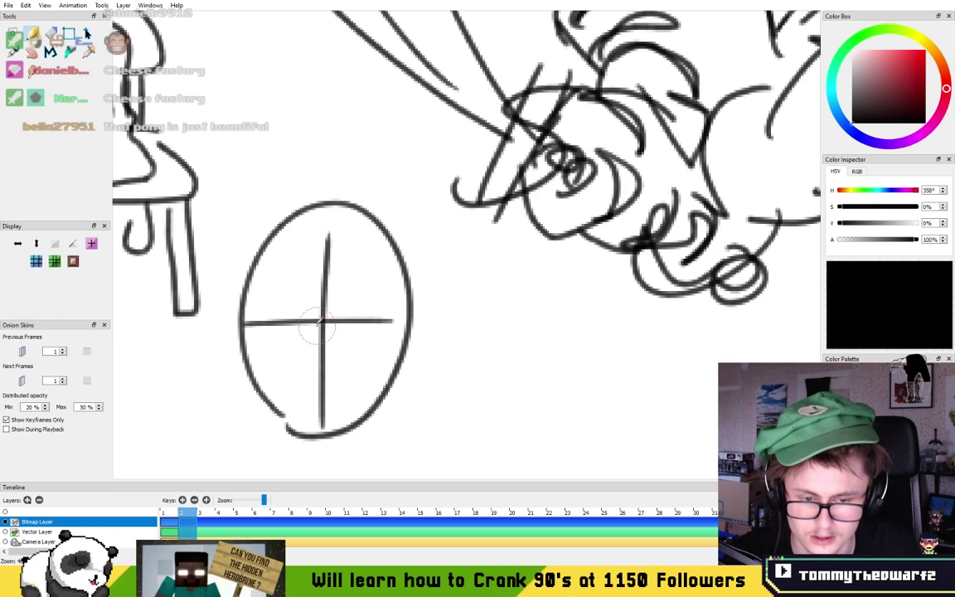
key("ctrl+z")
key("ctrl+z")
- Draw a pair of squarish glasses lenses joined by a short bridge across the oval head
mouse_move(314, 321)
left_mouse_down()
mouse_move(305, 345)
mouse_move(263, 355)
mouse_move(270, 298)
mouse_move(314, 316)
mouse_move(346, 312)
mouse_move(347, 328)
mouse_move(337, 308)
mouse_move(339, 344)
mouse_move(337, 314)
mouse_move(407, 316)
left_mouse_up()
mouse_move(339, 340)
left_mouse_down()
mouse_move(350, 352)
mouse_move(381, 356)
left_mouse_up()
left_click_drag(400, 312, 371, 354)
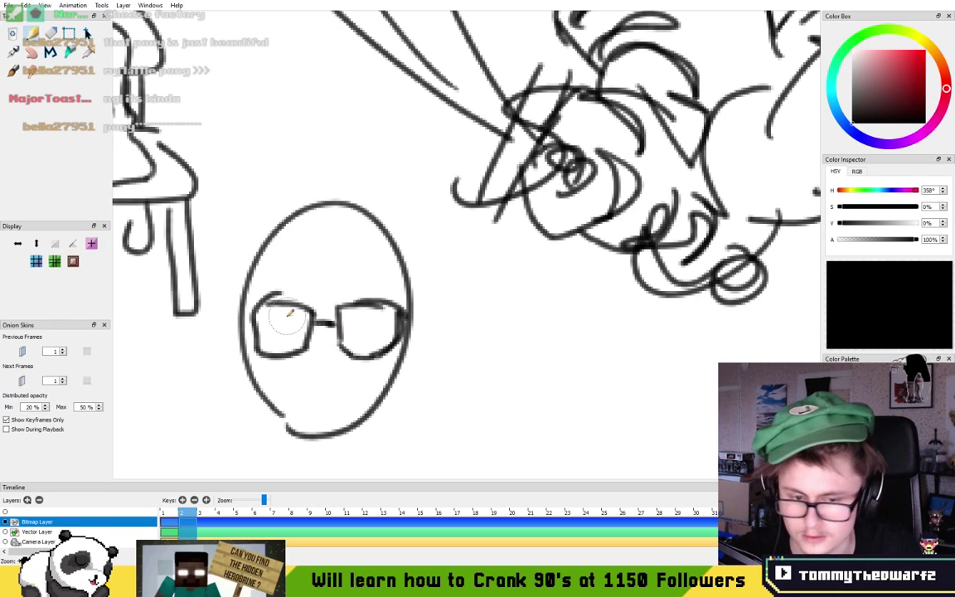
- Connect the glasses to the sides of the head with short arms, and draw an ear on each side
left_click_drag(256, 307, 245, 296)
left_click_drag(405, 310, 413, 298)
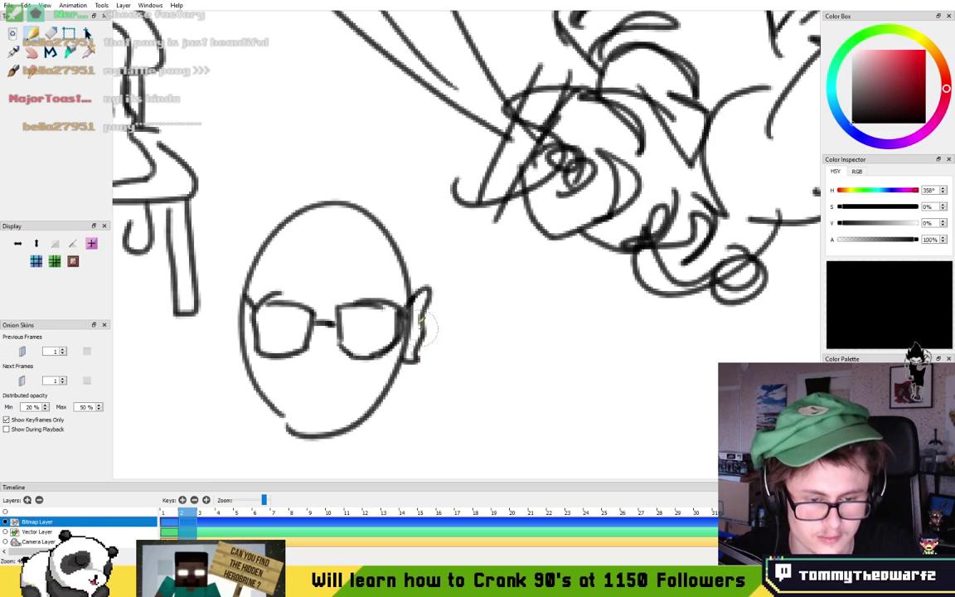
mouse_move(413, 300)
left_mouse_down()
mouse_move(423, 305)
mouse_move(408, 356)
left_mouse_up()
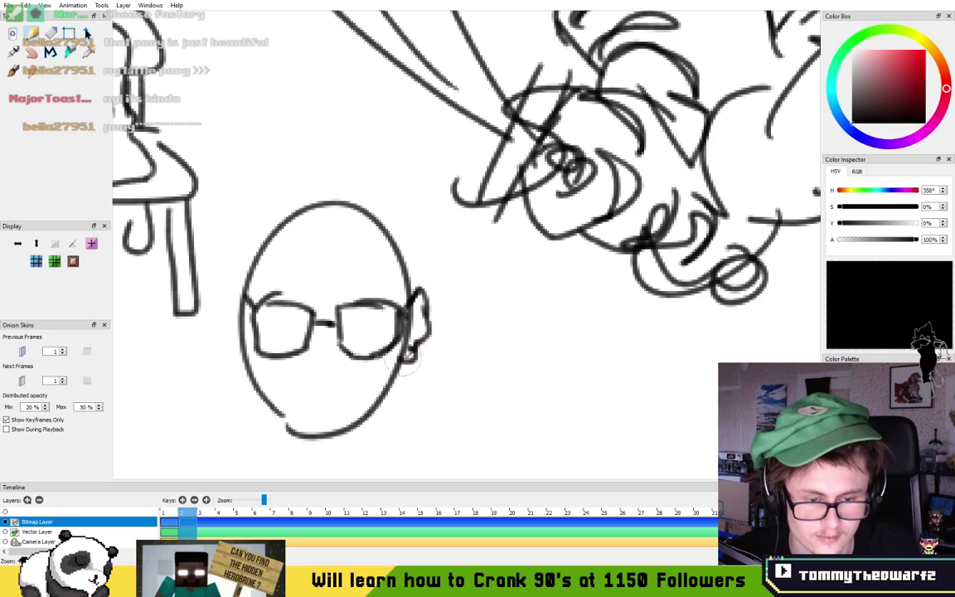
left_click_drag(234, 288, 224, 340)
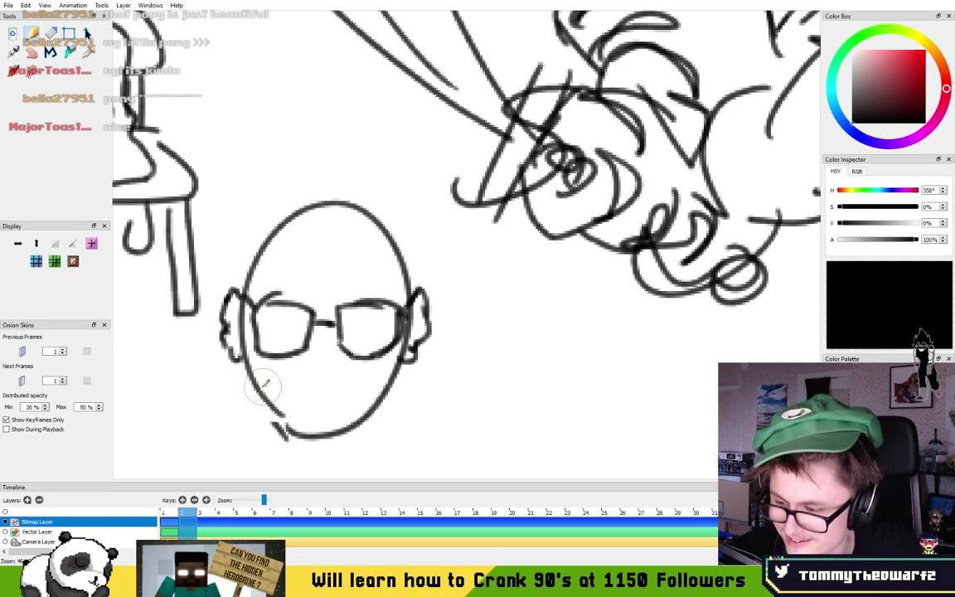
- Redraw the jaw of the bespectacled head with straighter, angular sides and a flat chin
mouse_move(244, 369)
left_mouse_down()
mouse_move(267, 421)
mouse_move(311, 443)
mouse_move(286, 436)
mouse_move(345, 448)
mouse_move(411, 345)
mouse_move(355, 436)
left_mouse_up()
key("ctrl+z")
key("ctrl+z")
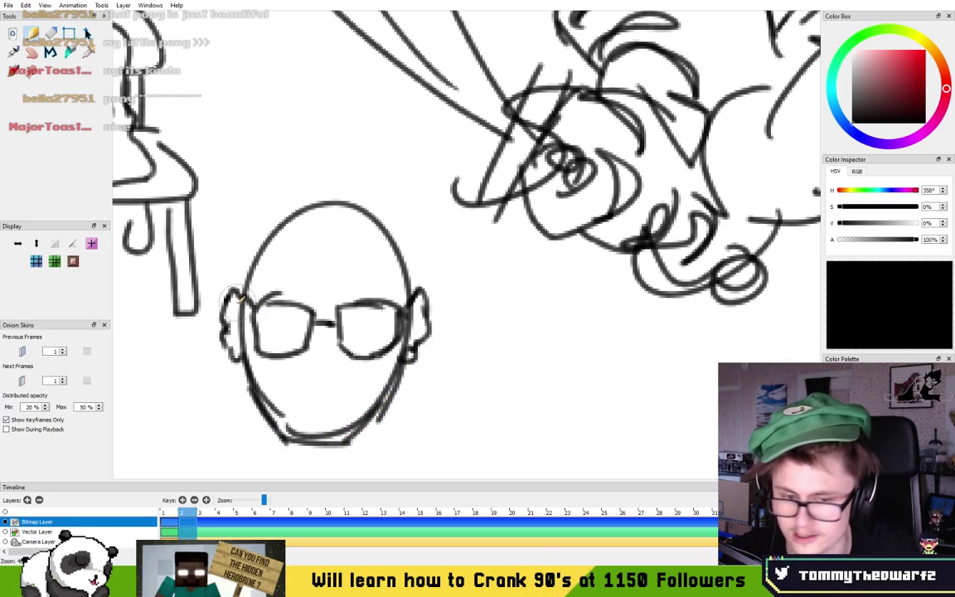
- Redraw the bald head's crown higher and wider, and erase the old oval line inside it
mouse_move(242, 265)
left_mouse_down()
mouse_move(347, 183)
mouse_move(410, 238)
left_mouse_up()
left_click_drag(364, 196, 409, 286)
key("e")
mouse_move(278, 267)
left_mouse_down()
mouse_move(256, 279)
mouse_move(263, 234)
mouse_move(300, 214)
mouse_move(280, 245)
mouse_move(284, 216)
mouse_move(325, 213)
mouse_move(327, 204)
mouse_move(361, 213)
mouse_move(359, 236)
left_mouse_up()
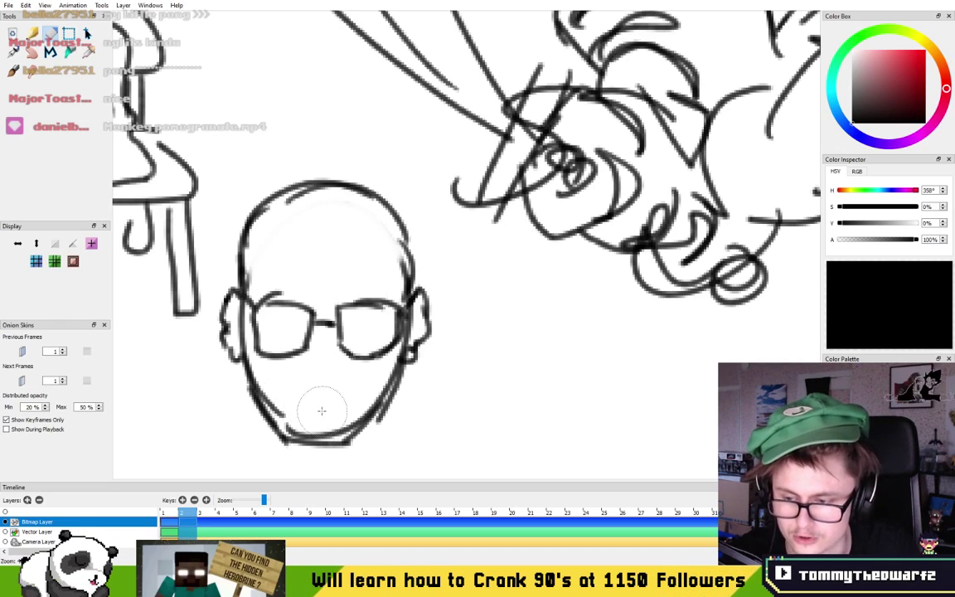
- Draw several wavy wrinkle lines across the forehead above the glasses
left_click_drag(326, 367, 321, 327)
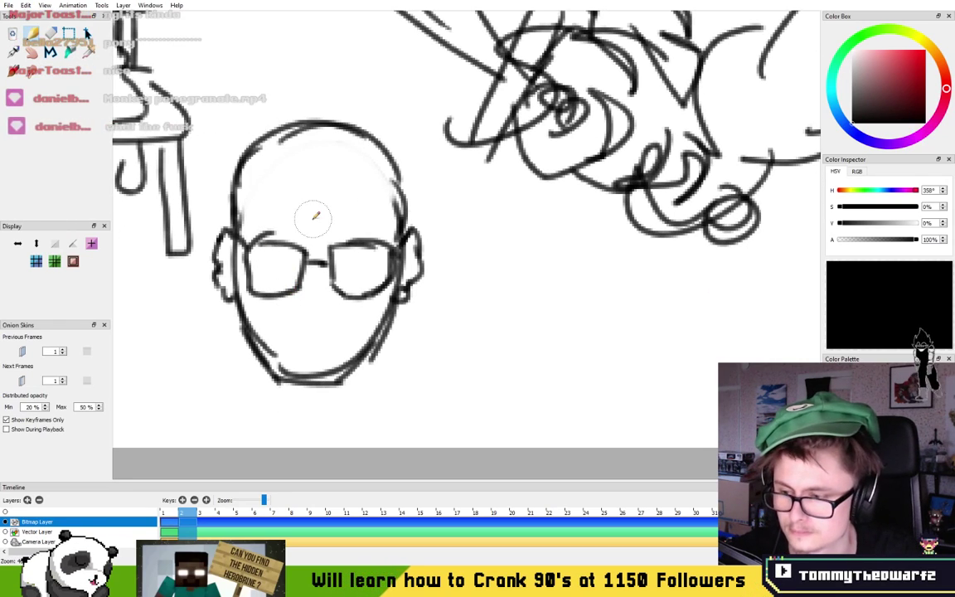
scroll(315, 217, "up", 2)
left_click_drag(315, 217, 334, 200)
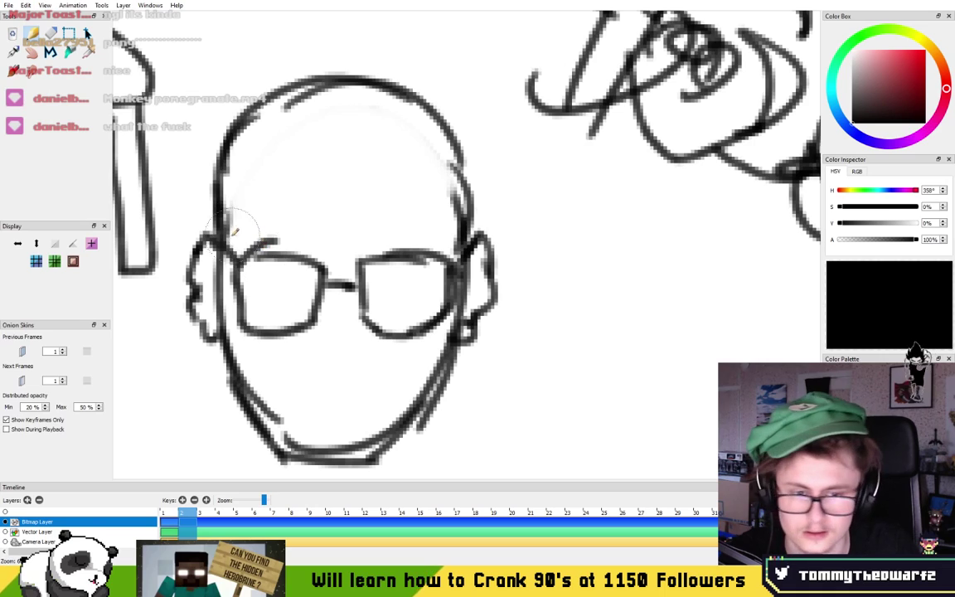
mouse_move(251, 217)
left_mouse_down()
mouse_move(305, 211)
mouse_move(354, 221)
mouse_move(429, 217)
left_mouse_up()
mouse_move(363, 231)
left_mouse_down()
mouse_move(383, 204)
mouse_move(408, 199)
mouse_move(274, 197)
mouse_move(367, 207)
left_mouse_up()
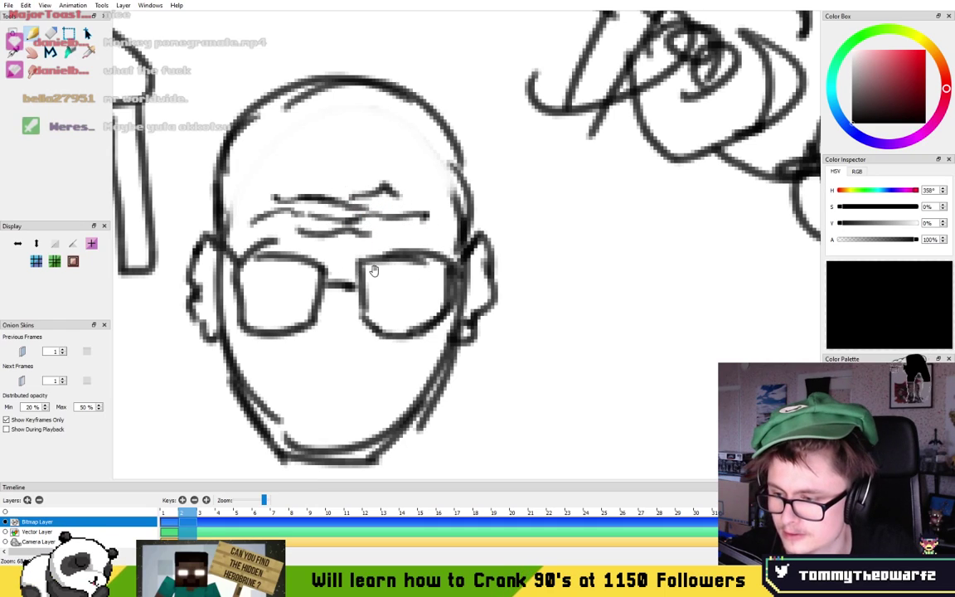
left_click_drag(372, 271, 364, 225)
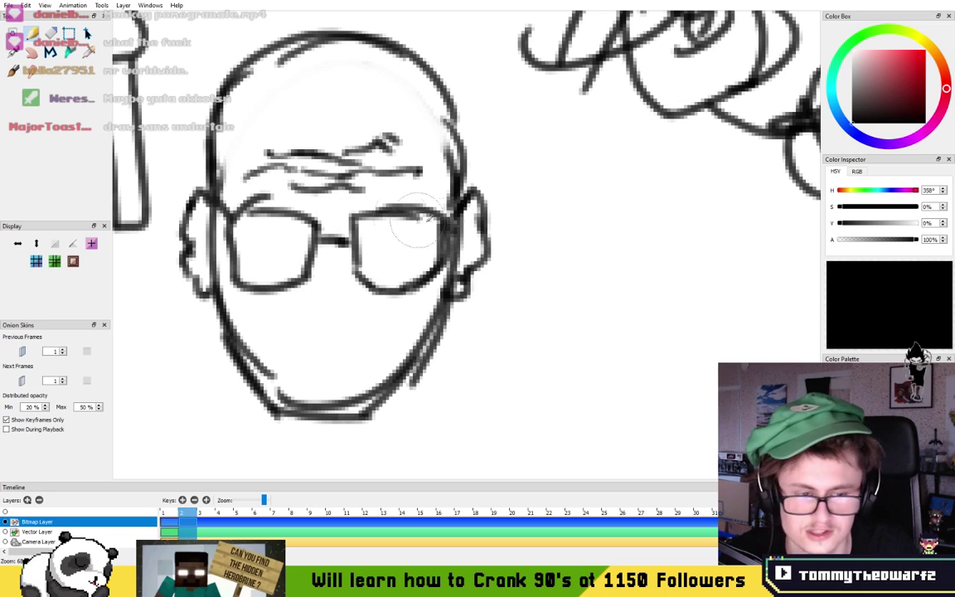
- Sketch Sans's skull beside the bald head, with dark eyes, a small nose, a toothy grin and a hood
left_click_drag(558, 263, 346, 260)
mouse_move(422, 313)
left_mouse_down()
mouse_move(411, 302)
mouse_move(441, 232)
mouse_move(433, 191)
mouse_move(575, 246)
mouse_move(538, 327)
mouse_move(414, 310)
left_mouse_up()
left_click_drag(476, 238, 480, 240)
mouse_move(534, 222)
left_mouse_down()
mouse_move(579, 212)
mouse_move(567, 260)
mouse_move(545, 259)
mouse_move(549, 242)
mouse_move(516, 276)
mouse_move(437, 247)
mouse_move(554, 297)
mouse_move(512, 274)
mouse_move(469, 284)
mouse_move(482, 284)
mouse_move(488, 309)
left_mouse_up()
mouse_move(509, 286)
left_mouse_down()
mouse_move(511, 313)
mouse_move(529, 309)
left_mouse_up()
mouse_move(504, 251)
left_mouse_down()
mouse_move(496, 256)
mouse_move(526, 257)
left_mouse_up()
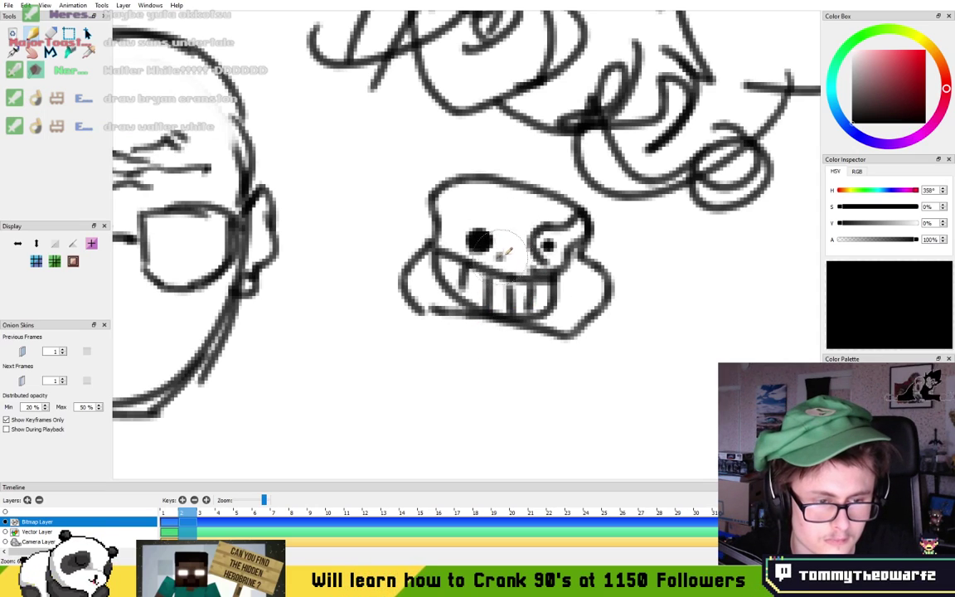
left_click_drag(331, 242, 527, 272)
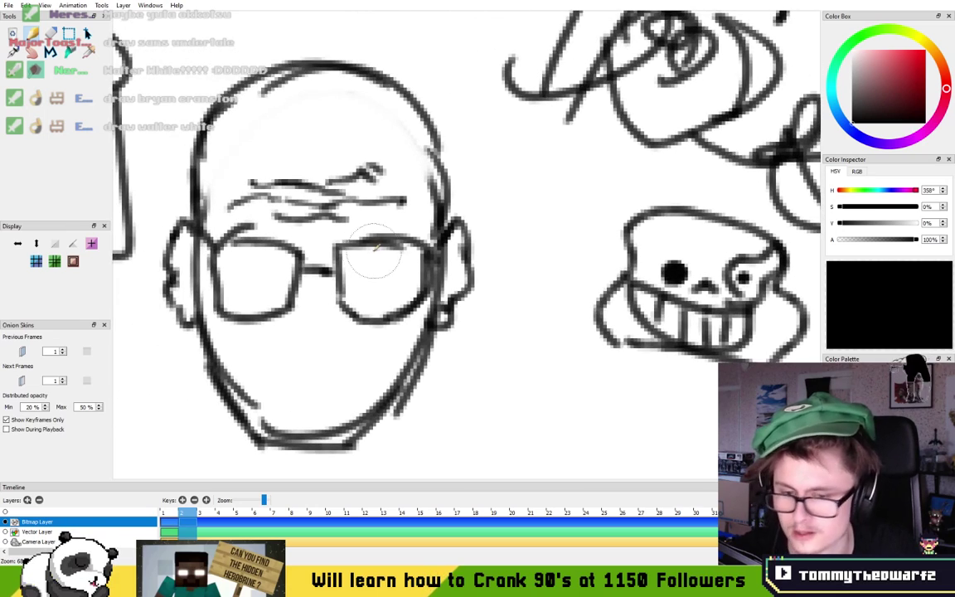
- Draw thick dark eyebrows above both glasses lenses, and add the nose with bridge lines and rounded nostrils
left_click_drag(307, 281, 375, 254)
left_click_drag(421, 197, 442, 194)
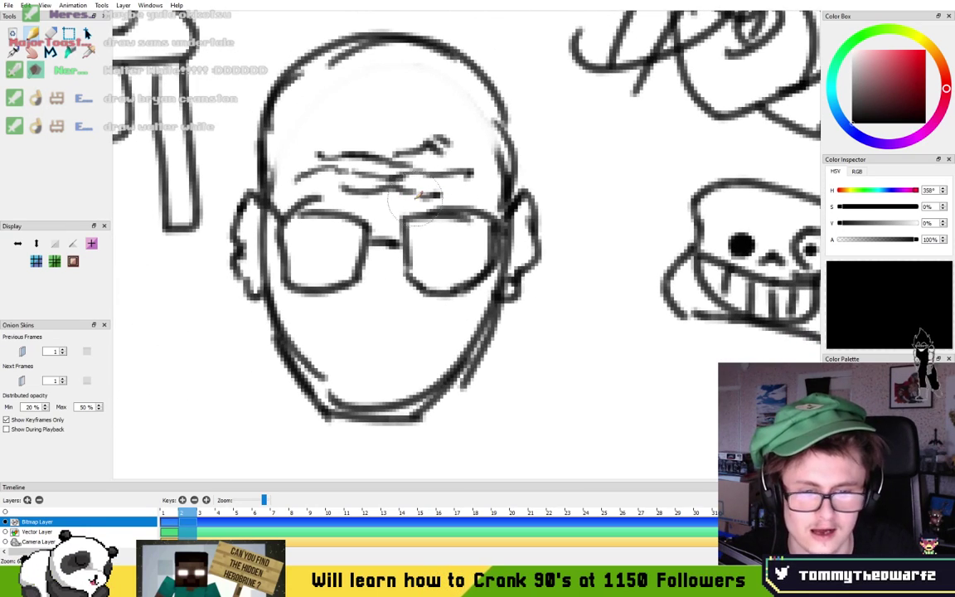
mouse_move(416, 198)
left_mouse_down()
mouse_move(475, 199)
mouse_move(451, 196)
left_mouse_up()
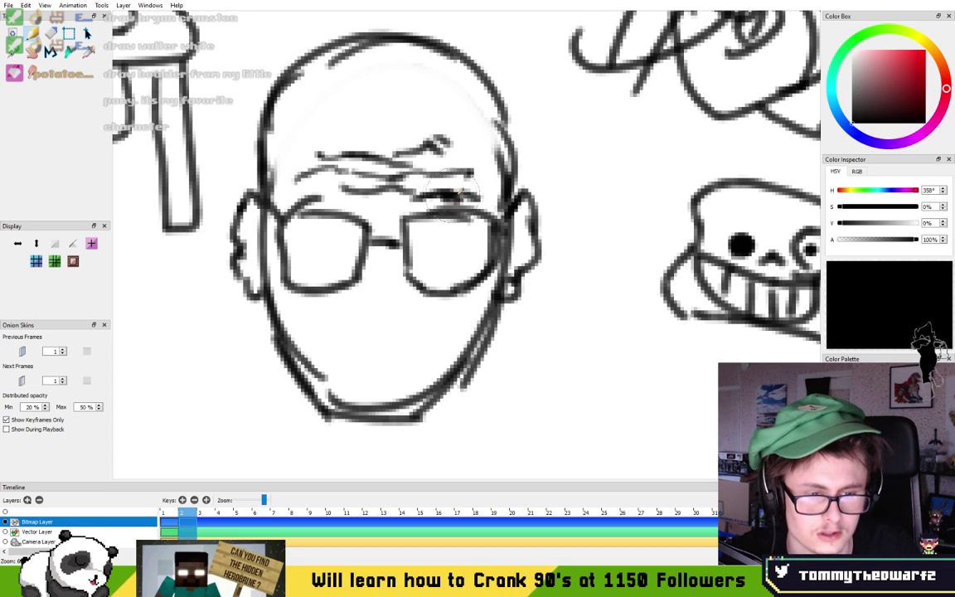
mouse_move(345, 189)
left_mouse_down()
mouse_move(295, 196)
mouse_move(347, 192)
left_mouse_up()
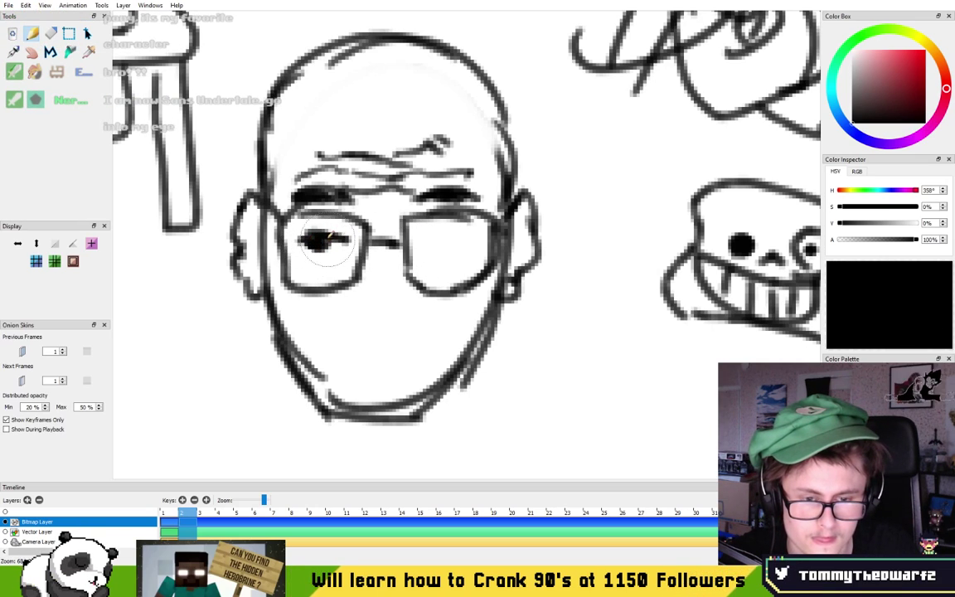
key("e")
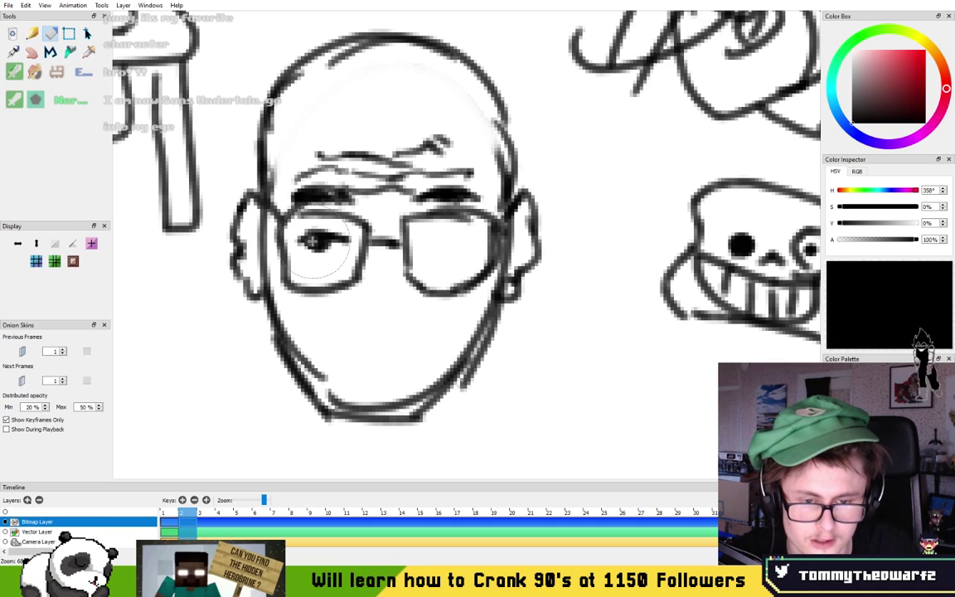
key("n")
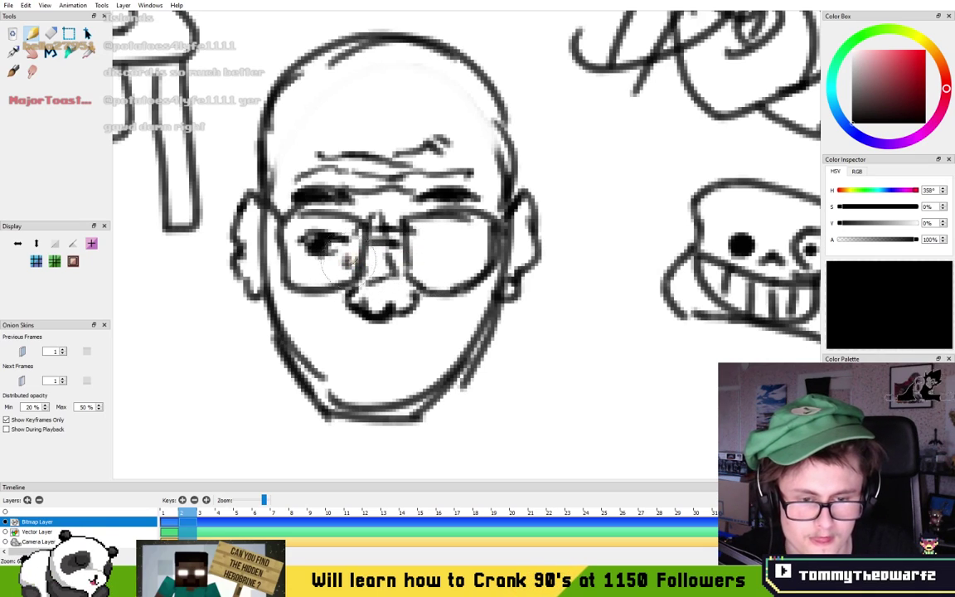
- Rework the dark eye in the left glasses lens, and erase the whole eye
key("e")
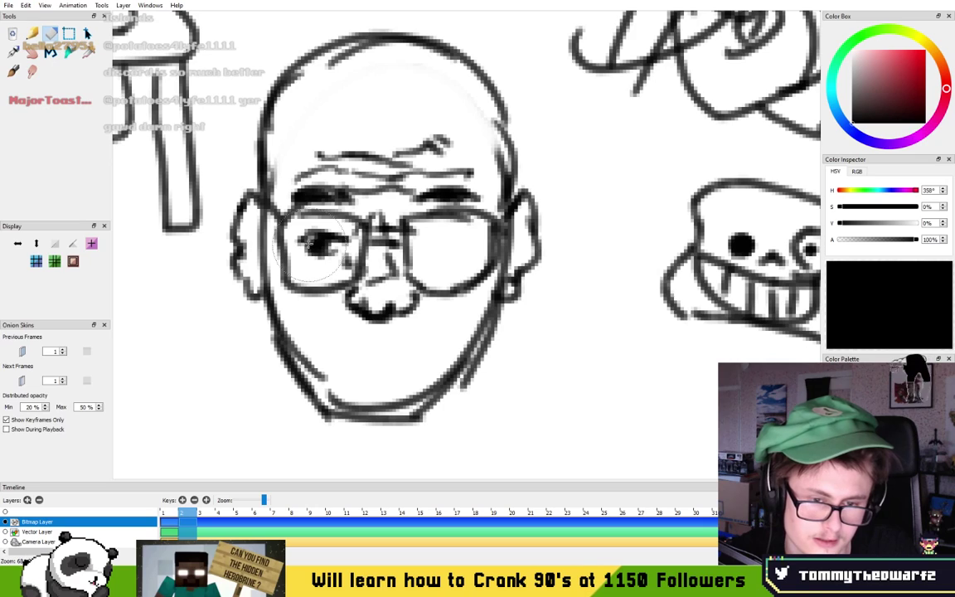
key("b")
key("n")
mouse_move(320, 246)
left_mouse_down()
mouse_move(391, 249)
mouse_move(414, 234)
left_mouse_up()
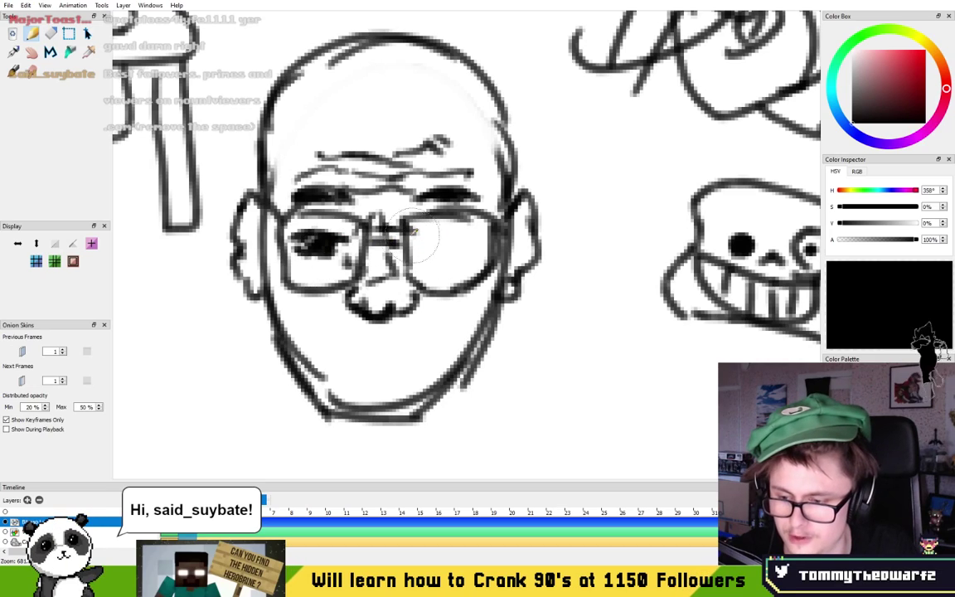
key("e")
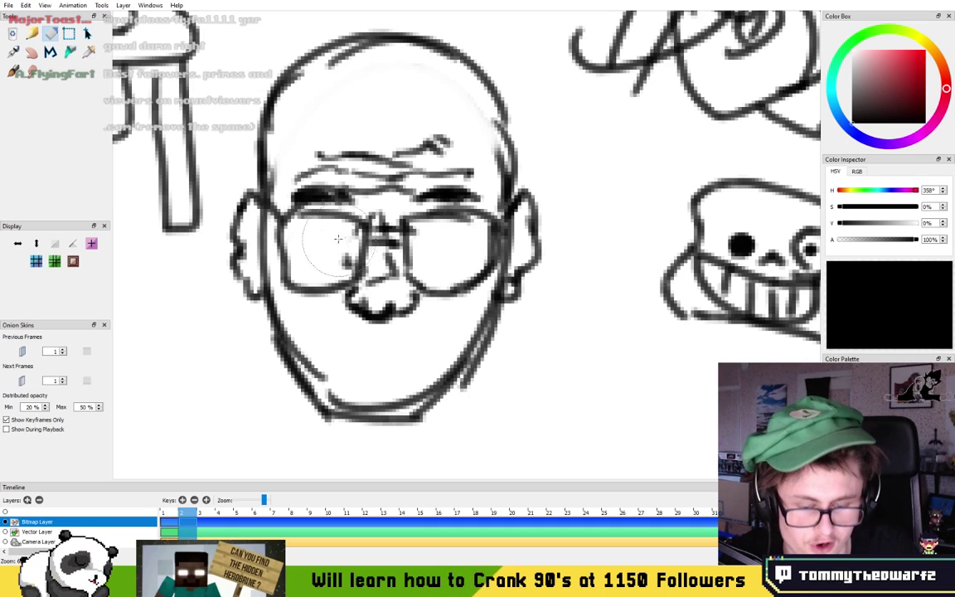
- Draw curved upper eyelids inside both glasses lenses, erasing the filled eye beneath the left lid
key("n")
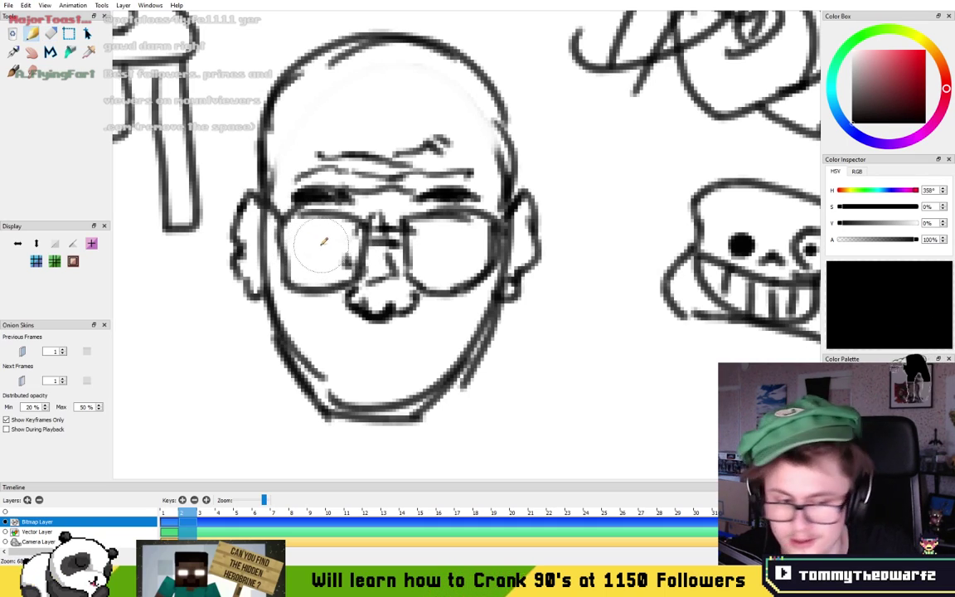
left_click_drag(297, 242, 332, 234)
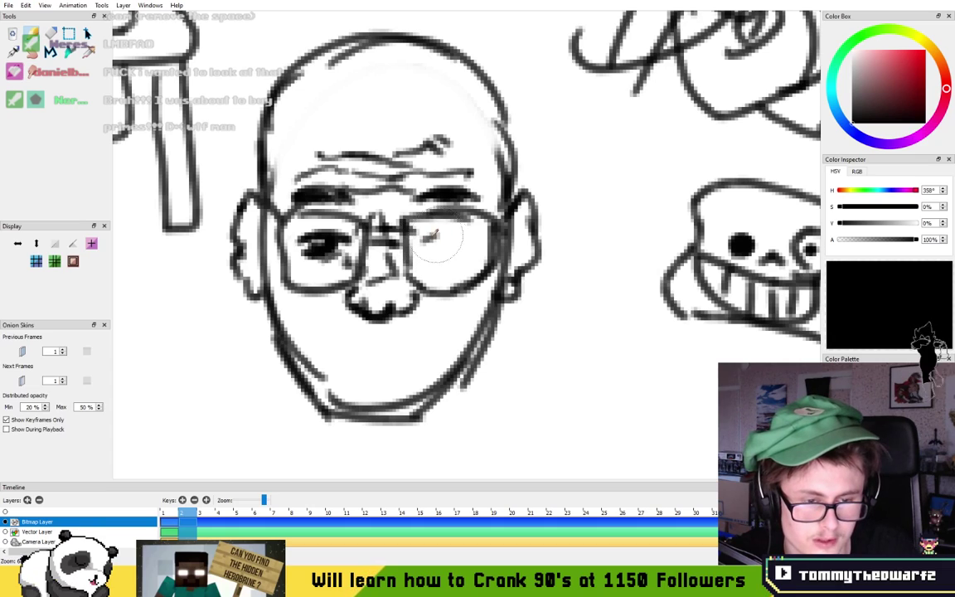
left_click_drag(446, 235, 471, 242)
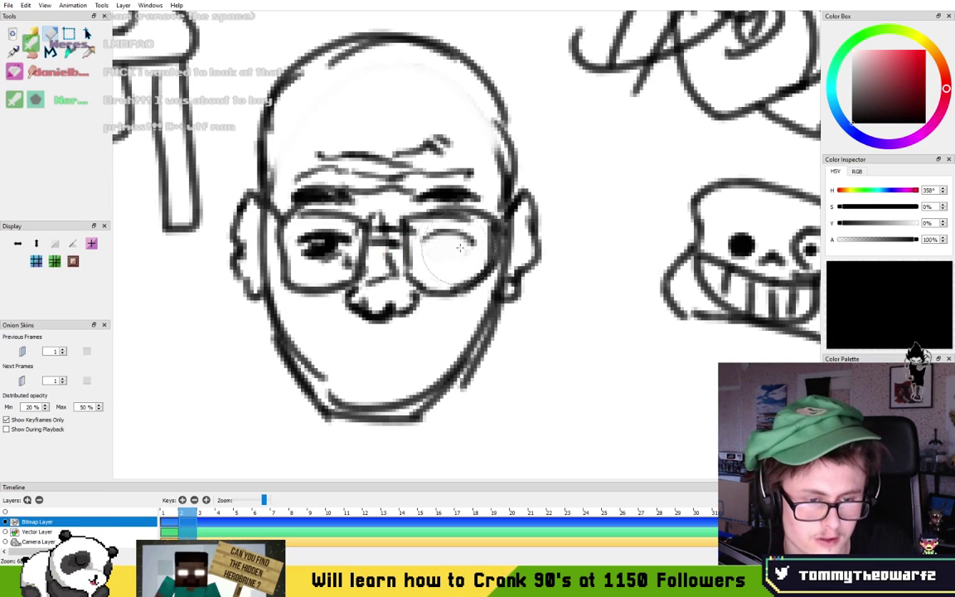
mouse_move(316, 266)
left_mouse_down()
mouse_move(328, 258)
mouse_move(306, 264)
mouse_move(321, 255)
left_mouse_up()
key("b")
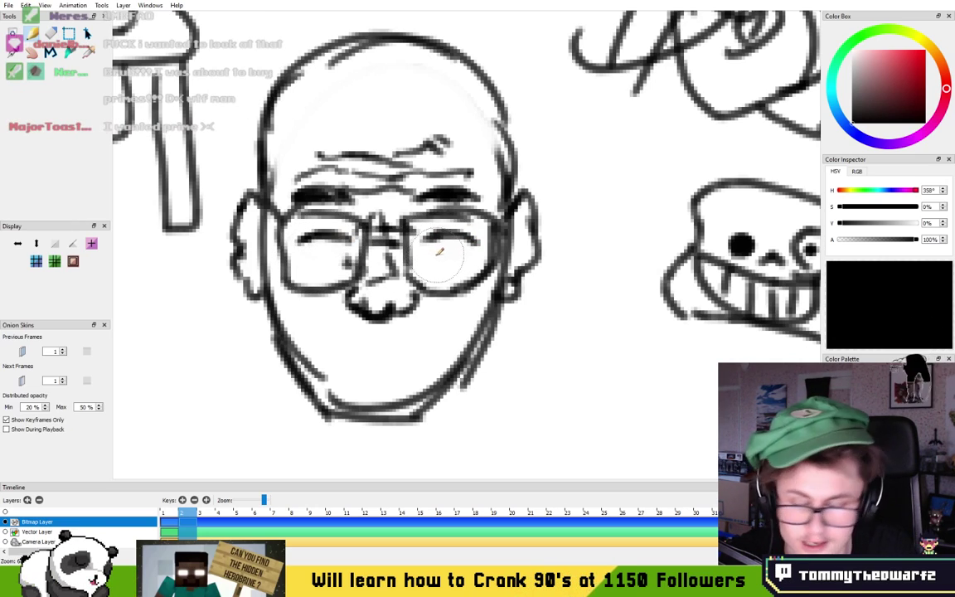
- Outline the lower eyelids in both lenses and fill in a dark pupil in each eye
left_click_drag(425, 248, 442, 253)
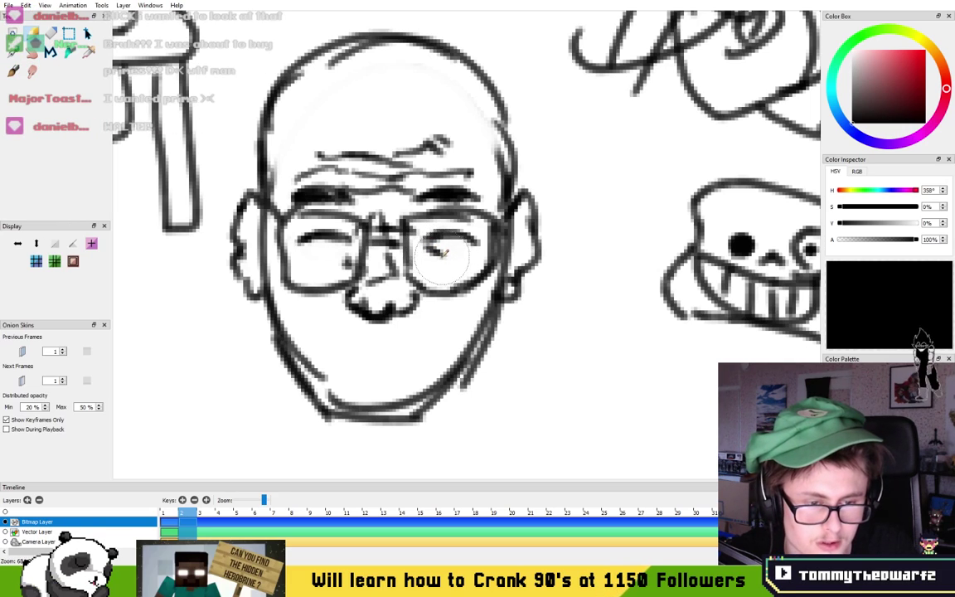
left_click_drag(302, 245, 335, 253)
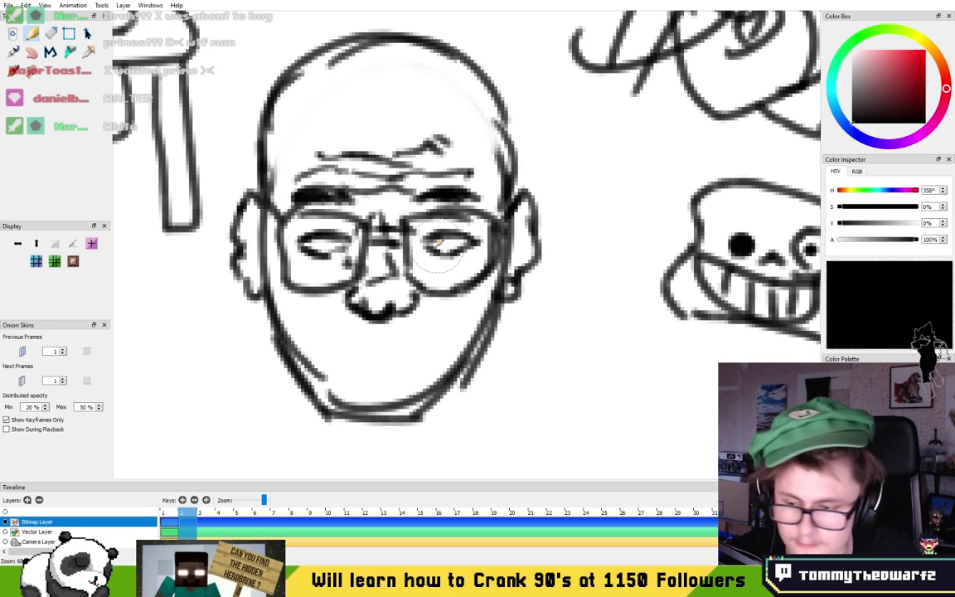
left_click_drag(446, 242, 449, 246)
left_click_drag(324, 243, 324, 248)
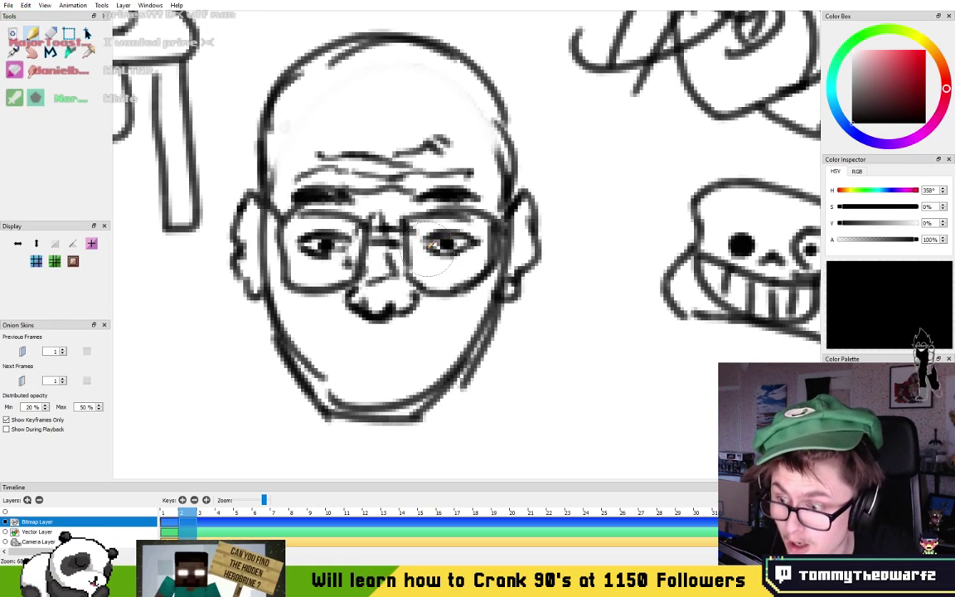
- Draw a thick black goatee framing the mouth area, with a shaded chin beard and moustache ends joined to the nostrils
mouse_move(390, 326)
left_mouse_down()
mouse_move(360, 321)
mouse_move(362, 313)
mouse_move(396, 320)
mouse_move(403, 331)
mouse_move(355, 324)
mouse_move(366, 337)
mouse_move(360, 319)
mouse_move(335, 325)
mouse_move(346, 342)
mouse_move(328, 339)
mouse_move(353, 331)
mouse_move(333, 326)
mouse_move(344, 327)
mouse_move(331, 390)
left_mouse_up()
mouse_move(365, 327)
left_mouse_down()
mouse_move(401, 324)
mouse_move(388, 330)
mouse_move(410, 326)
mouse_move(426, 338)
mouse_move(432, 395)
left_mouse_up()
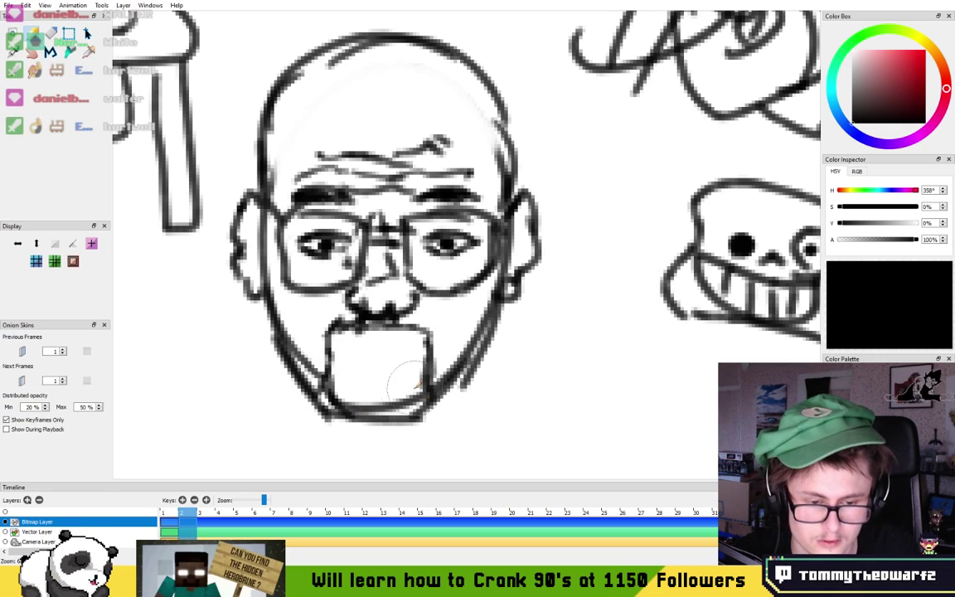
mouse_move(341, 396)
left_mouse_down()
mouse_move(348, 423)
mouse_move(360, 408)
mouse_move(367, 421)
mouse_move(390, 408)
mouse_move(397, 427)
mouse_move(423, 406)
left_mouse_up()
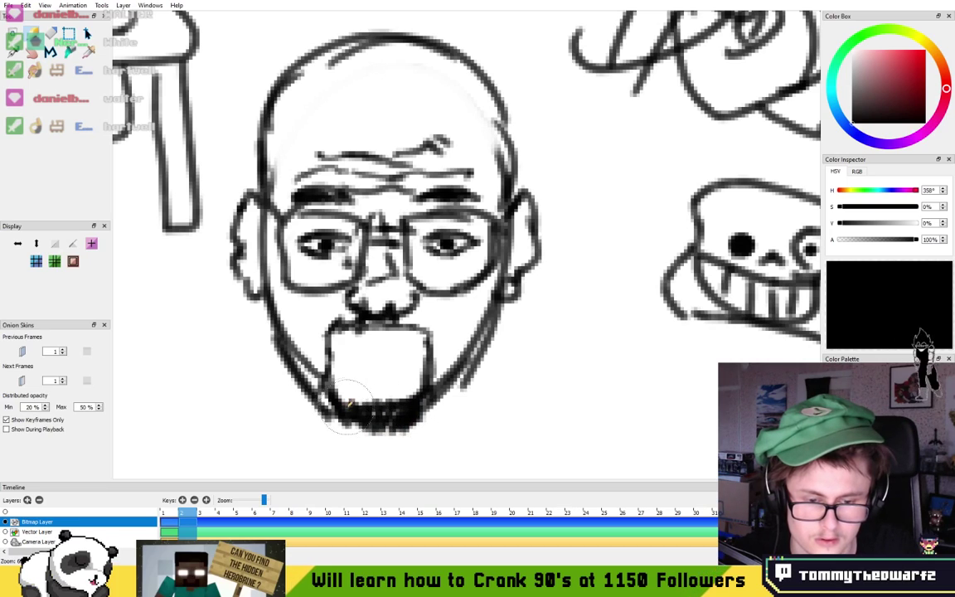
mouse_move(335, 385)
left_mouse_down()
mouse_move(332, 327)
mouse_move(352, 319)
mouse_move(423, 336)
mouse_move(390, 307)
mouse_move(386, 332)
mouse_move(390, 294)
mouse_move(383, 315)
left_mouse_up()
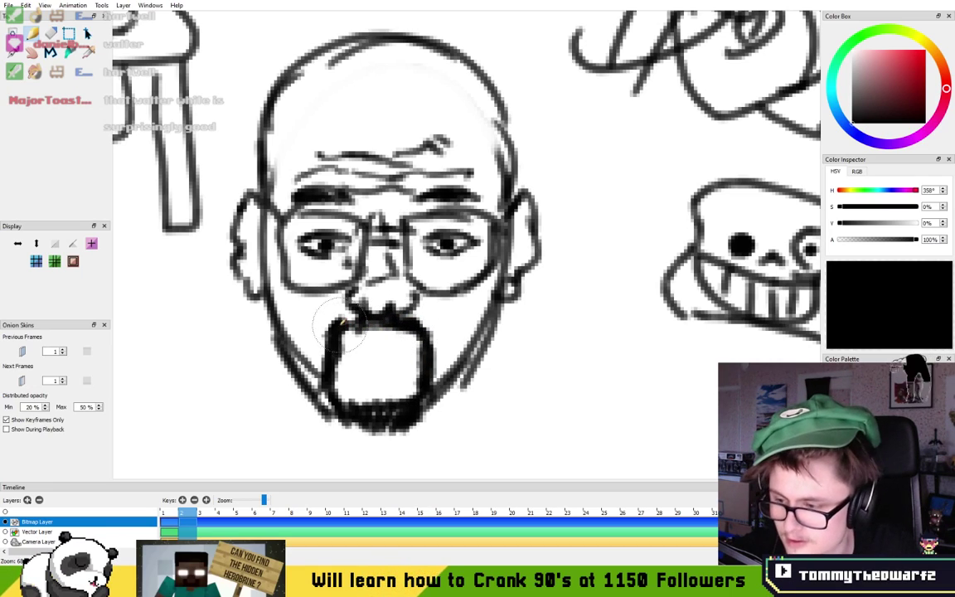
left_click_drag(351, 298, 333, 320)
left_click_drag(416, 302, 432, 327)
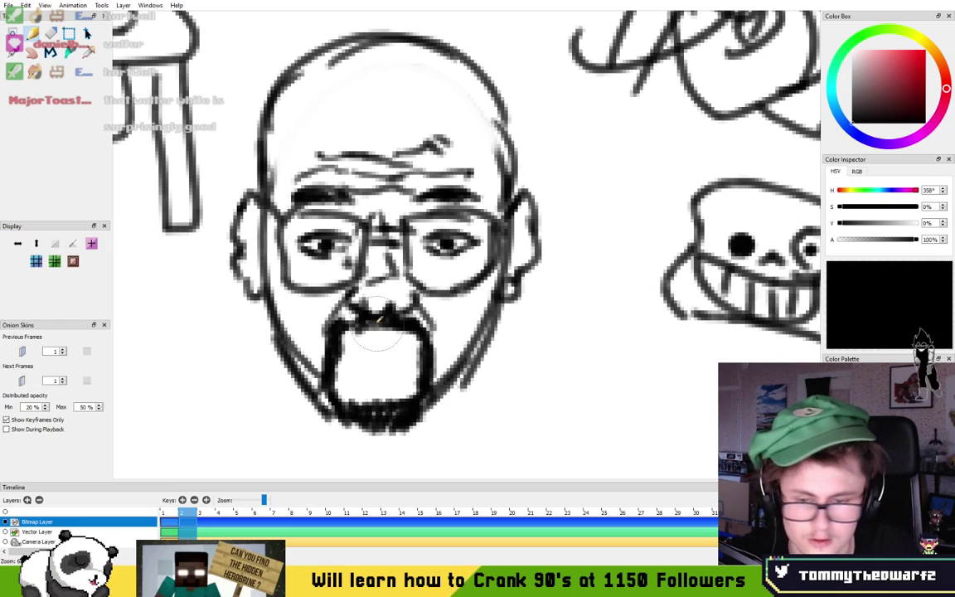
- Extend the forehead wrinkles outward to both temples, and add curved contour lines on the upper right side of the bald head
left_click_drag(320, 145, 288, 129)
left_click_drag(424, 149, 473, 122)
left_click_drag(310, 167, 290, 158)
left_click_drag(443, 166, 483, 161)
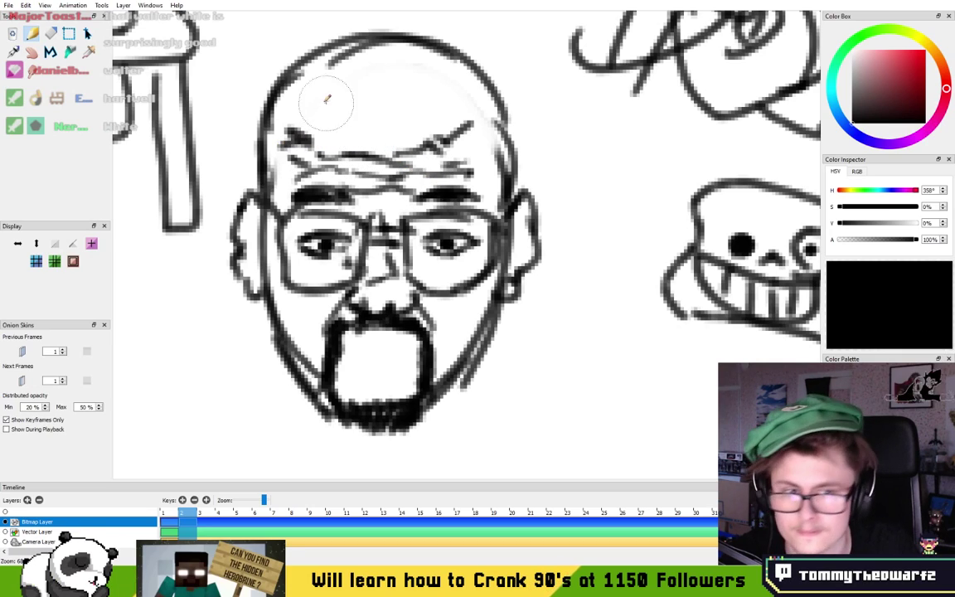
mouse_move(436, 75)
left_mouse_down()
mouse_move(458, 91)
mouse_move(465, 83)
mouse_move(472, 107)
mouse_move(483, 118)
mouse_move(490, 104)
mouse_move(490, 114)
mouse_move(438, 77)
mouse_move(475, 93)
mouse_move(497, 118)
left_mouse_up()
key("ctrl+z")
key("ctrl+z")
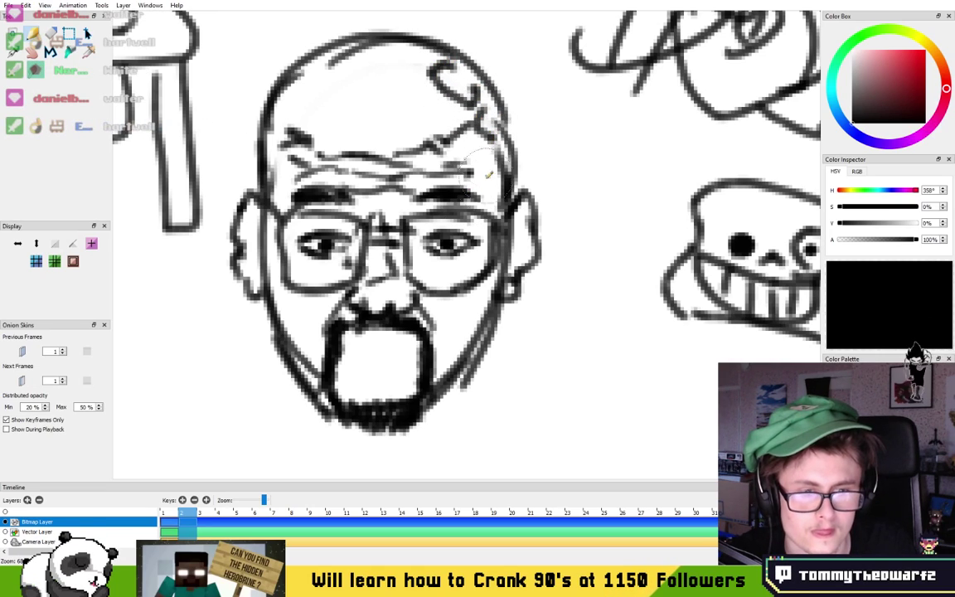
- Sketch sloping shoulder lines on both sides of the head, and add pointed jacket collar flaps below the ears
left_click_drag(392, 272, 421, 206)
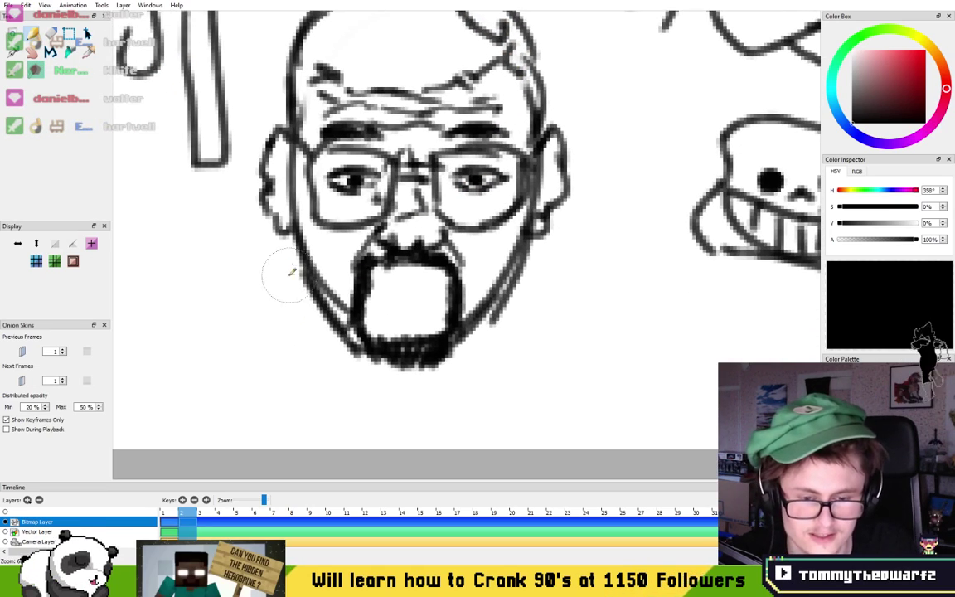
mouse_move(261, 224)
left_mouse_down()
mouse_move(237, 241)
mouse_move(247, 244)
mouse_move(176, 282)
left_mouse_up()
mouse_move(577, 218)
left_mouse_down()
mouse_move(616, 218)
mouse_move(651, 254)
mouse_move(638, 251)
mouse_move(715, 299)
left_mouse_up()
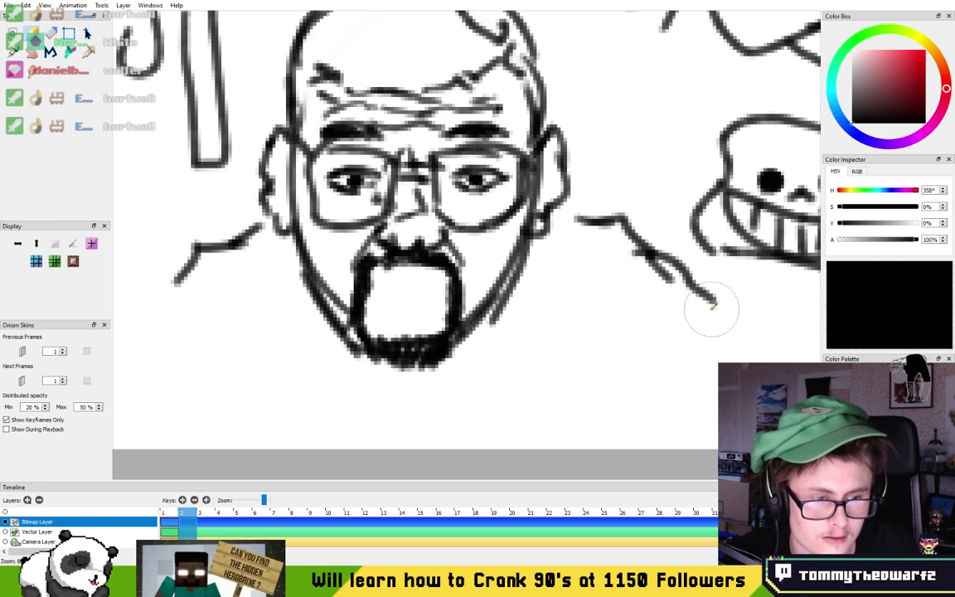
mouse_move(272, 240)
left_mouse_down()
mouse_move(292, 378)
mouse_move(231, 298)
mouse_move(249, 348)
left_mouse_up()
mouse_move(571, 228)
left_mouse_down()
mouse_move(573, 301)
mouse_move(550, 351)
mouse_move(603, 332)
mouse_move(633, 338)
left_mouse_up()
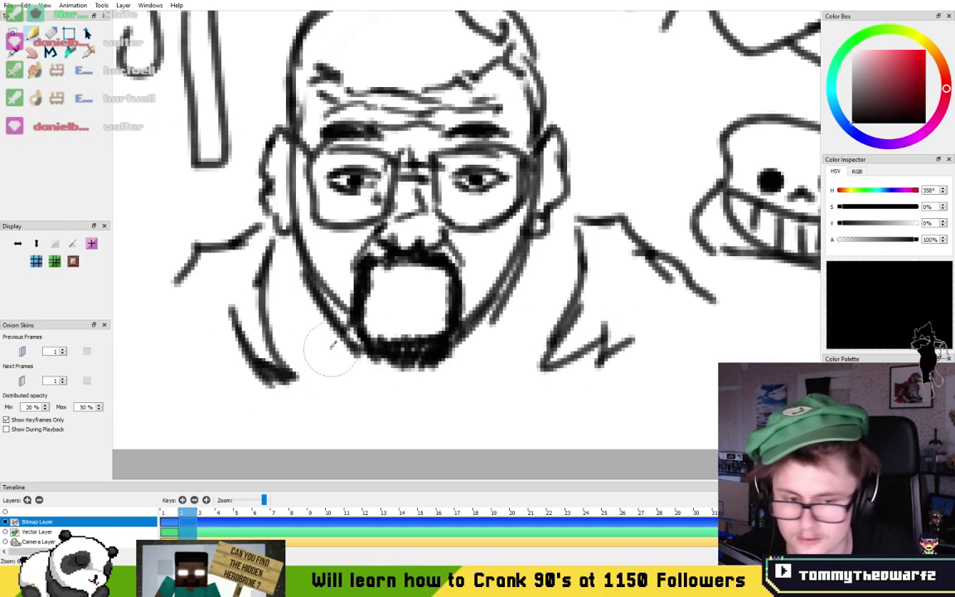
- Sketch the shirt collar beneath the bald man's chin and draw his open mouth inside the goatee
mouse_move(281, 365)
left_mouse_down()
mouse_move(300, 343)
mouse_move(302, 404)
mouse_move(325, 340)
mouse_move(340, 394)
left_mouse_up()
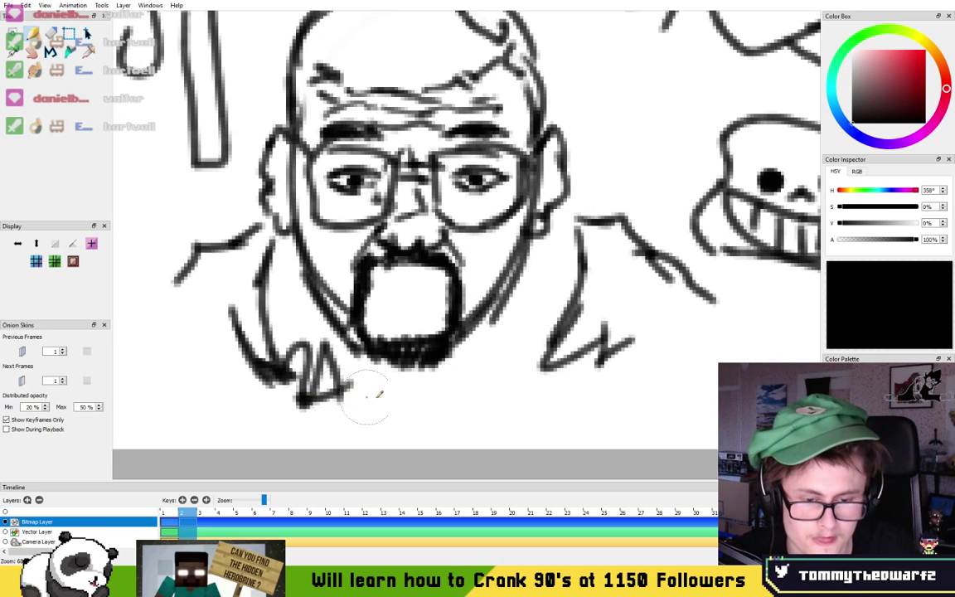
mouse_move(404, 410)
left_mouse_down()
mouse_move(475, 395)
mouse_move(375, 417)
left_mouse_up()
mouse_move(473, 377)
left_mouse_down()
mouse_move(503, 348)
mouse_move(485, 401)
mouse_move(522, 381)
left_mouse_up()
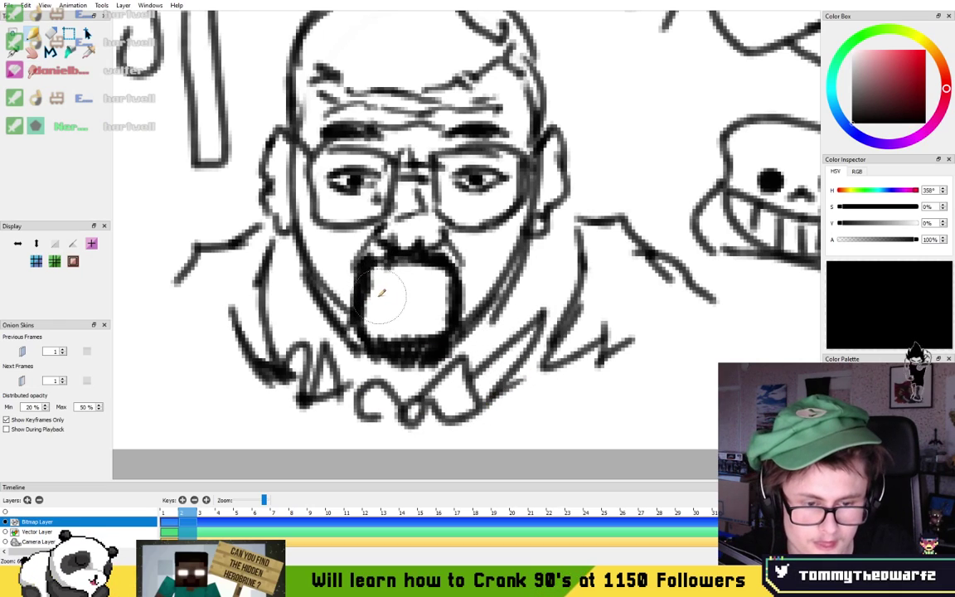
mouse_move(378, 295)
left_mouse_down()
mouse_move(449, 286)
mouse_move(444, 295)
mouse_move(455, 303)
mouse_move(436, 280)
mouse_move(442, 305)
mouse_move(428, 319)
mouse_move(387, 315)
mouse_move(397, 319)
mouse_move(381, 303)
mouse_move(411, 324)
mouse_move(383, 301)
mouse_move(384, 288)
mouse_move(401, 304)
mouse_move(382, 299)
mouse_move(419, 315)
mouse_move(384, 297)
mouse_move(435, 296)
left_mouse_up()
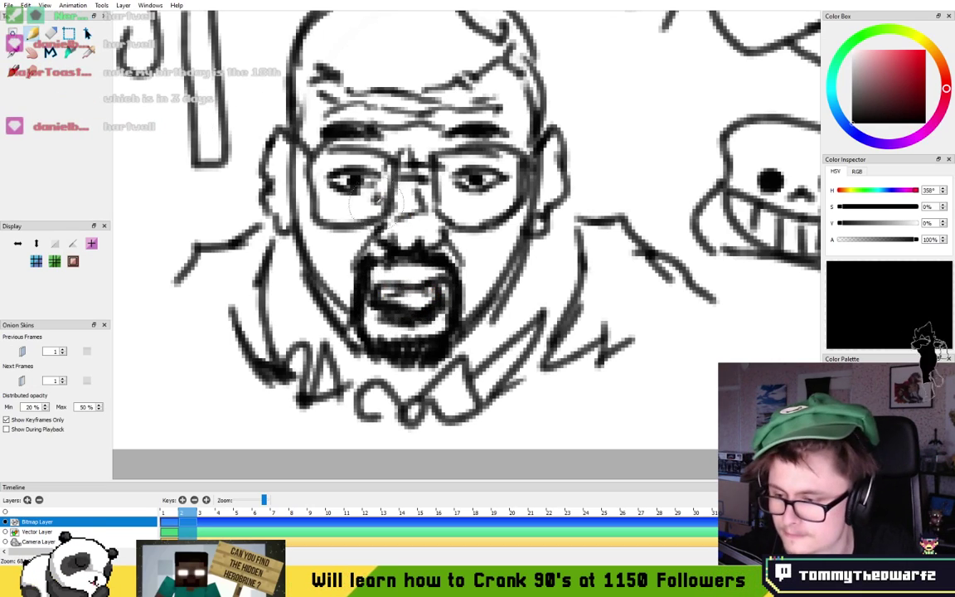
- Draw an angular hook-shaped mark with two small droplets between the chair and the bald man's head
mouse_move(373, 159)
left_mouse_down()
mouse_move(396, 228)
mouse_move(357, 290)
left_mouse_up()
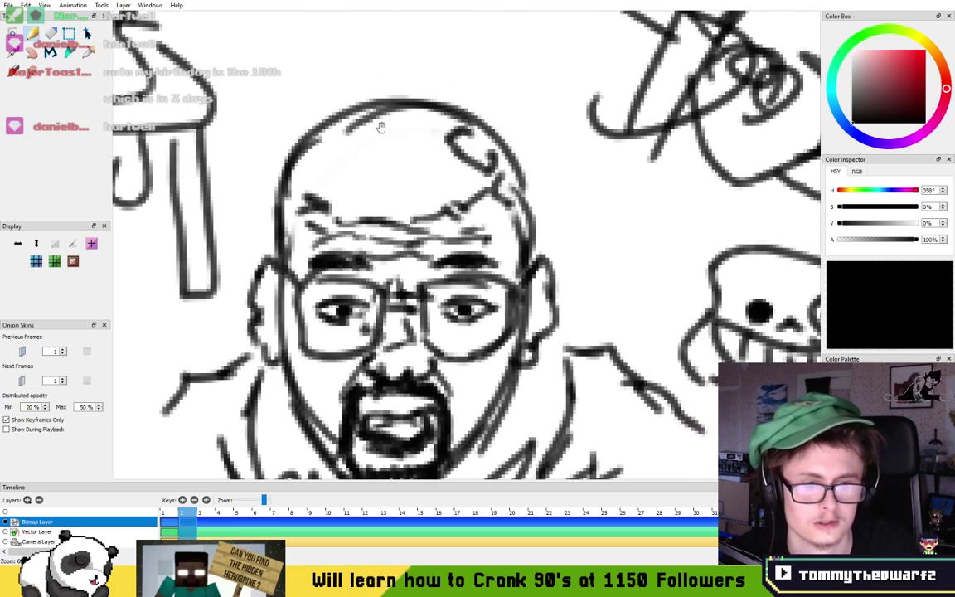
left_click_drag(384, 131, 495, 223)
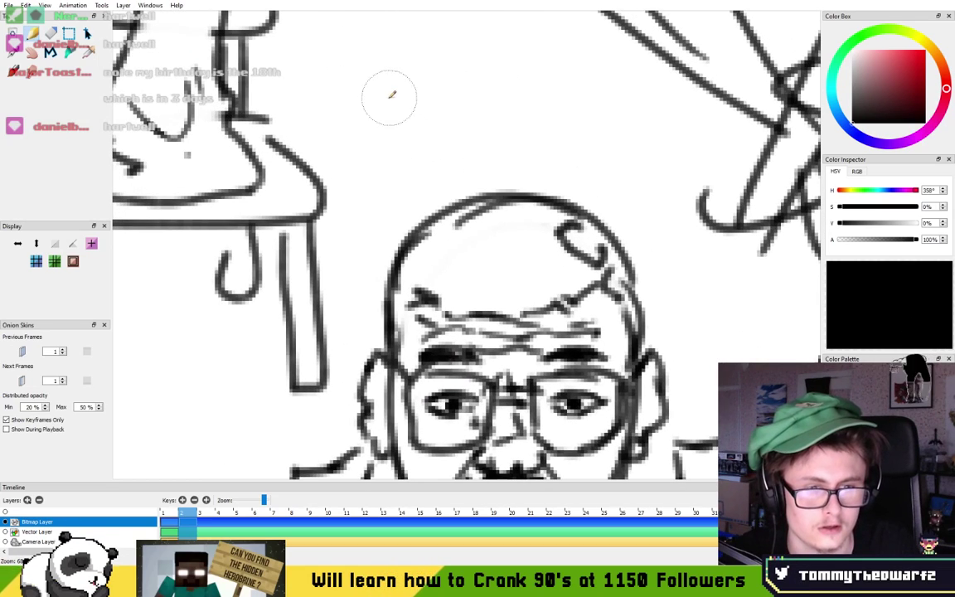
left_click_drag(375, 106, 408, 158)
mouse_move(431, 73)
left_mouse_down()
mouse_move(460, 70)
mouse_move(474, 91)
left_mouse_up()
mouse_move(390, 101)
left_mouse_down()
mouse_move(406, 112)
mouse_move(411, 155)
left_mouse_up()
- Draw a matching hook-shaped mark with two droplets between the bald man and the skull, and add short shading strokes on his scalp
mouse_move(702, 330)
left_mouse_down()
mouse_move(638, 214)
mouse_move(510, 199)
mouse_move(521, 244)
left_mouse_up()
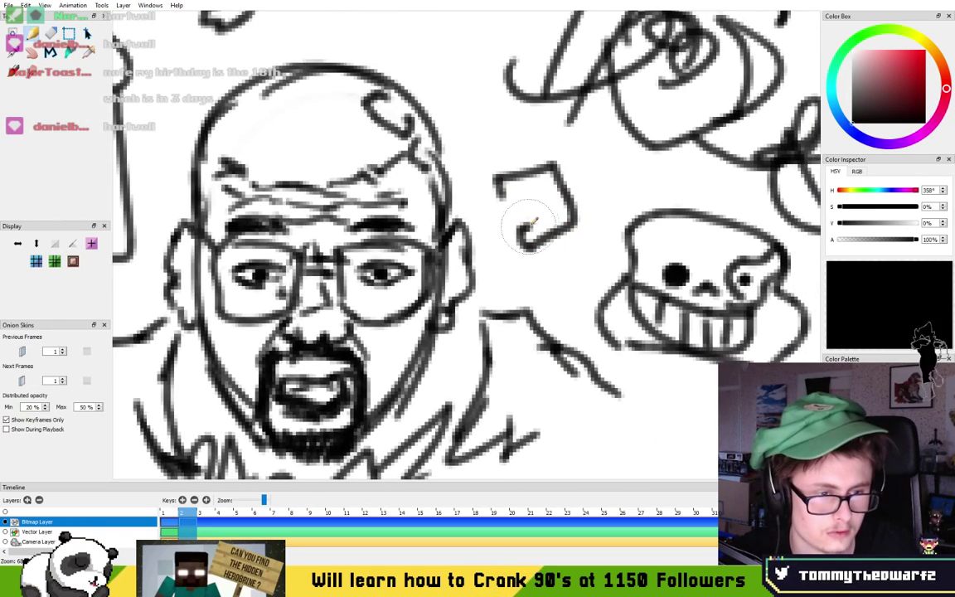
left_click_drag(571, 149, 595, 190)
left_click_drag(500, 196, 524, 200)
left_click_drag(331, 169, 404, 164)
mouse_move(352, 102)
left_mouse_down()
mouse_move(318, 122)
mouse_move(346, 120)
left_mouse_up()
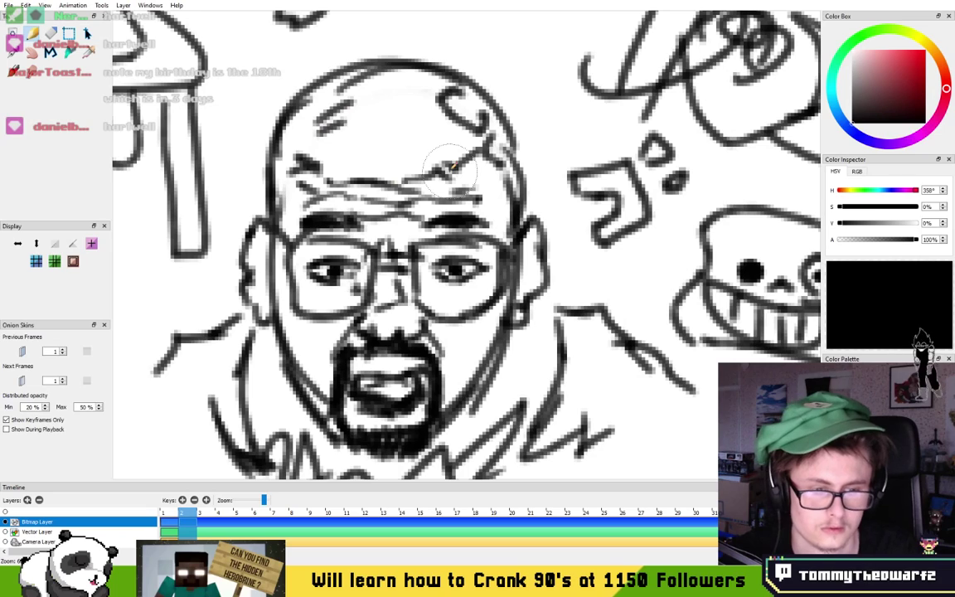
- Add slanted motion lines beside the large sword blade and extra hatching strokes over the armoured figure's visor
scroll(452, 159, "down", 5)
left_click_drag(471, 107, 440, 163)
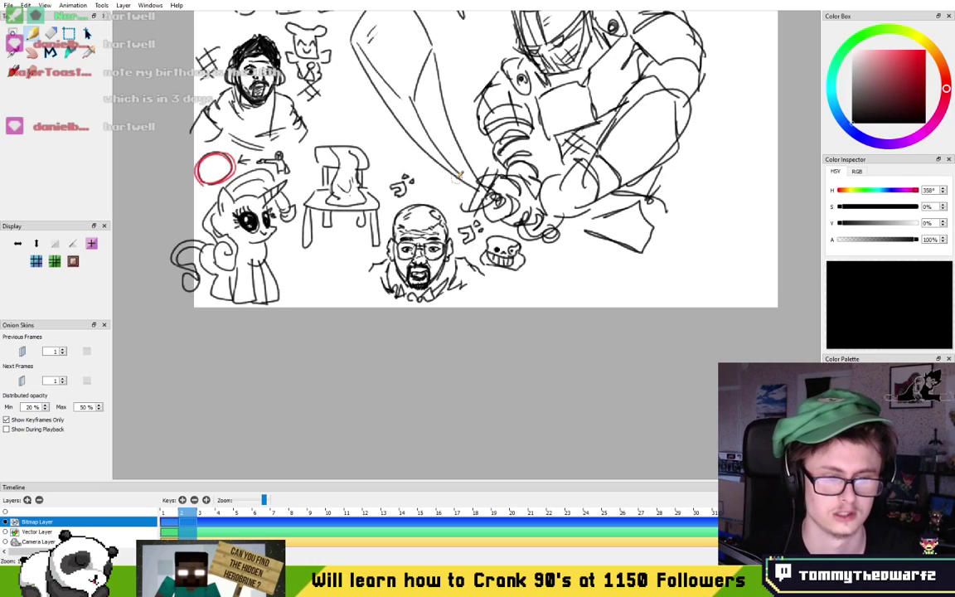
left_click_drag(498, 137, 454, 206)
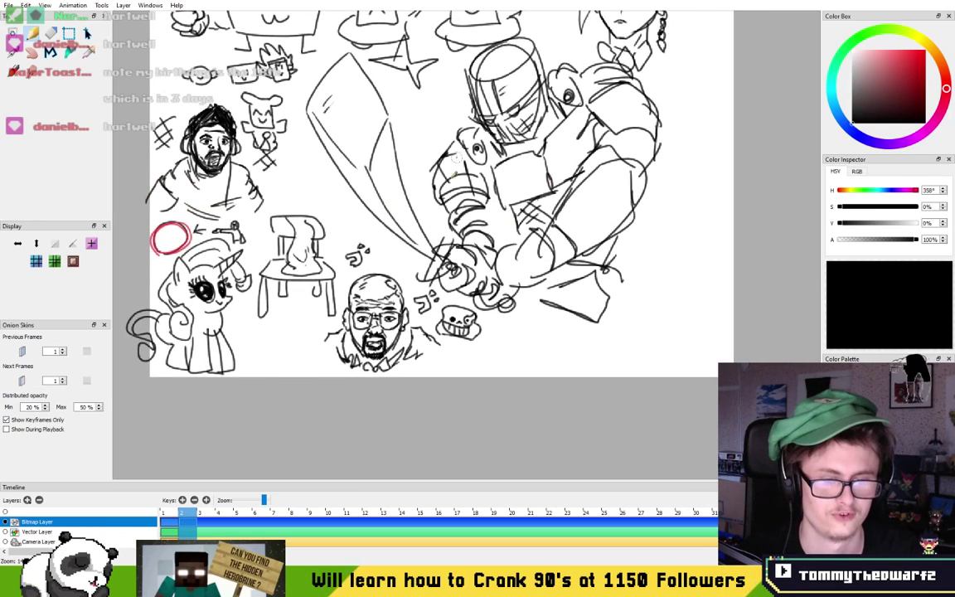
left_click_drag(443, 164, 439, 250)
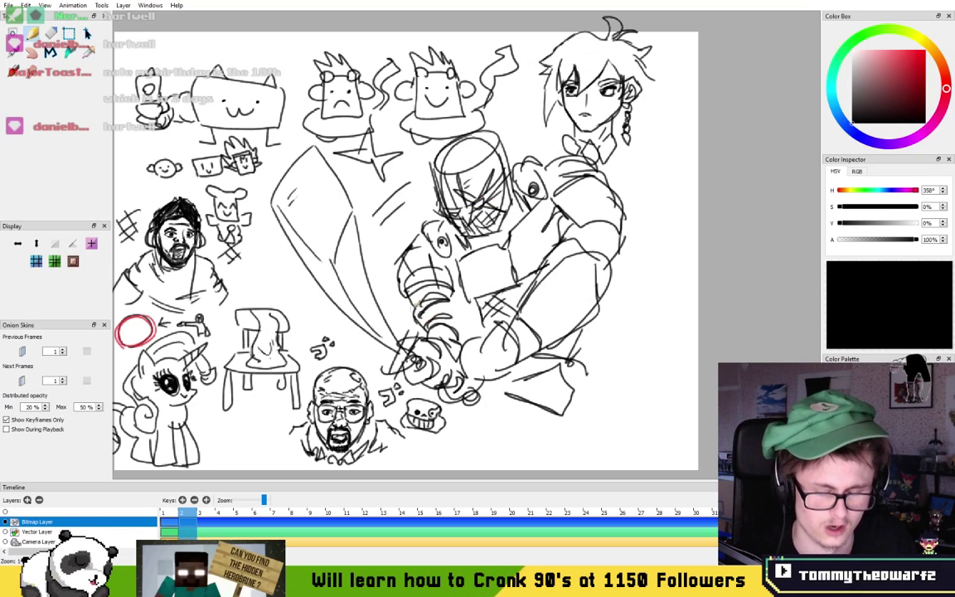
left_click_drag(405, 350, 443, 291)
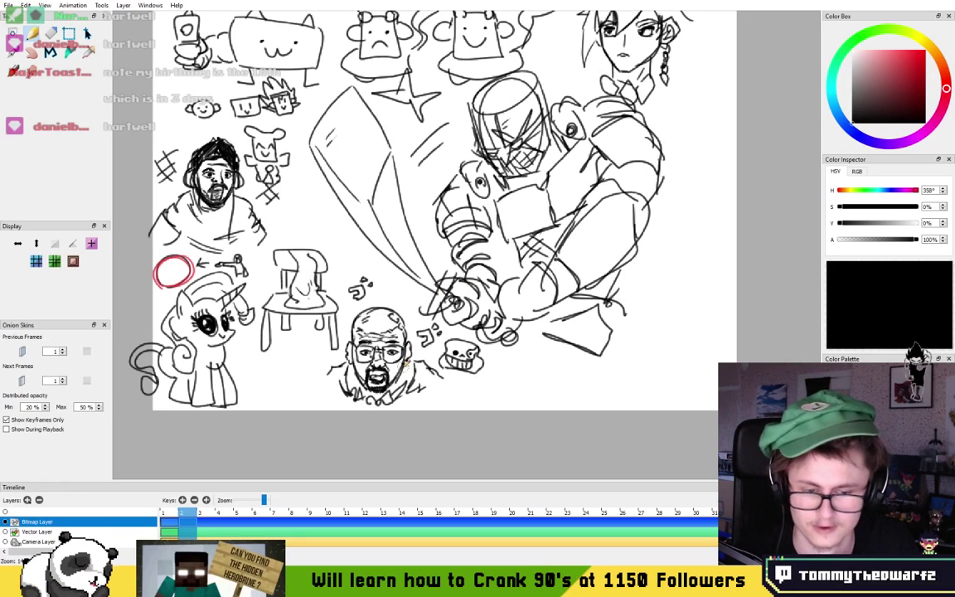
- Add inner detail lines to both of the bald man's ears and contour strokes along his cheeks
scroll(399, 365, "up", 3)
left_click_drag(367, 296, 394, 246)
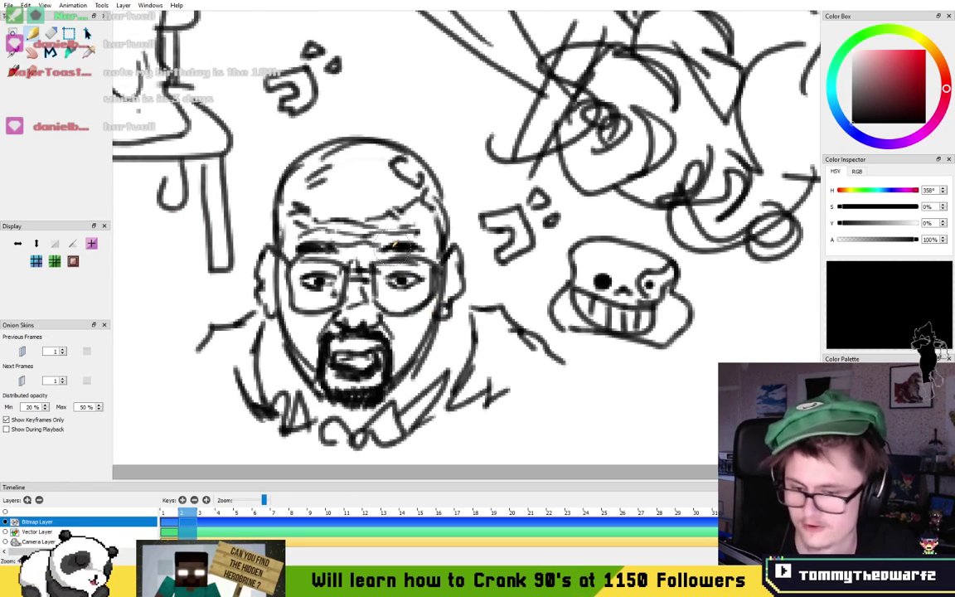
left_click_drag(453, 270, 450, 292)
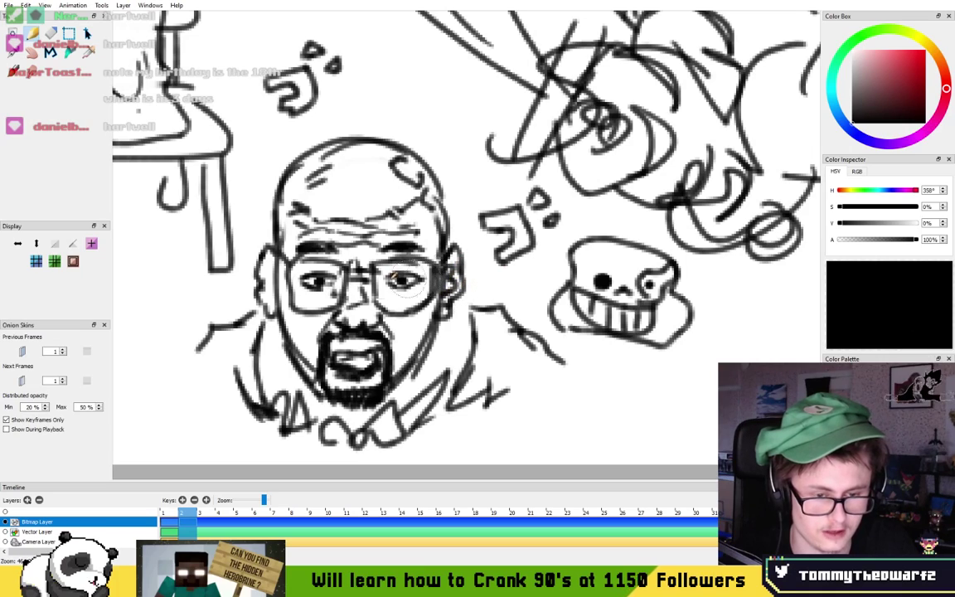
left_click_drag(253, 292, 259, 267)
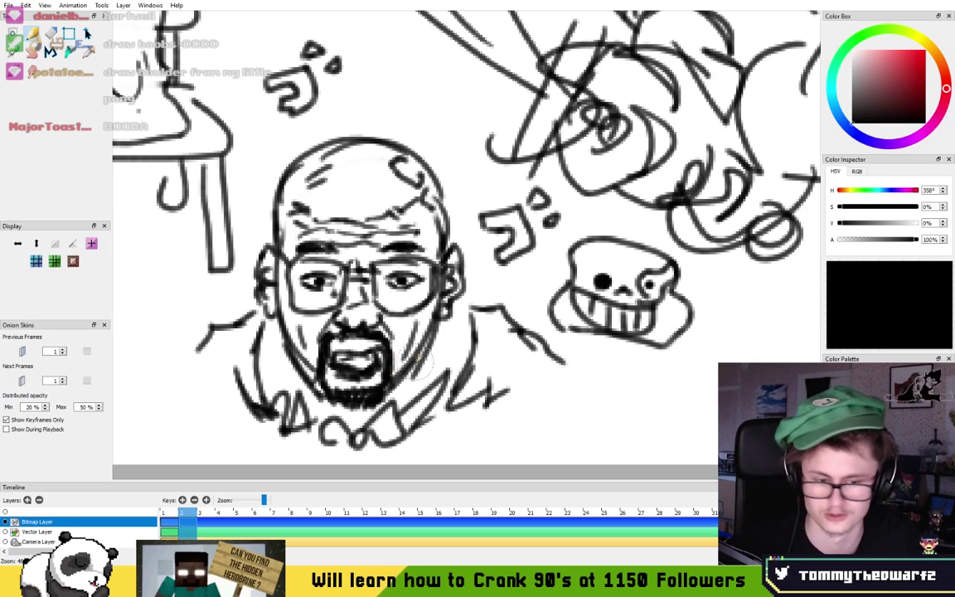
left_click_drag(432, 321, 395, 383)
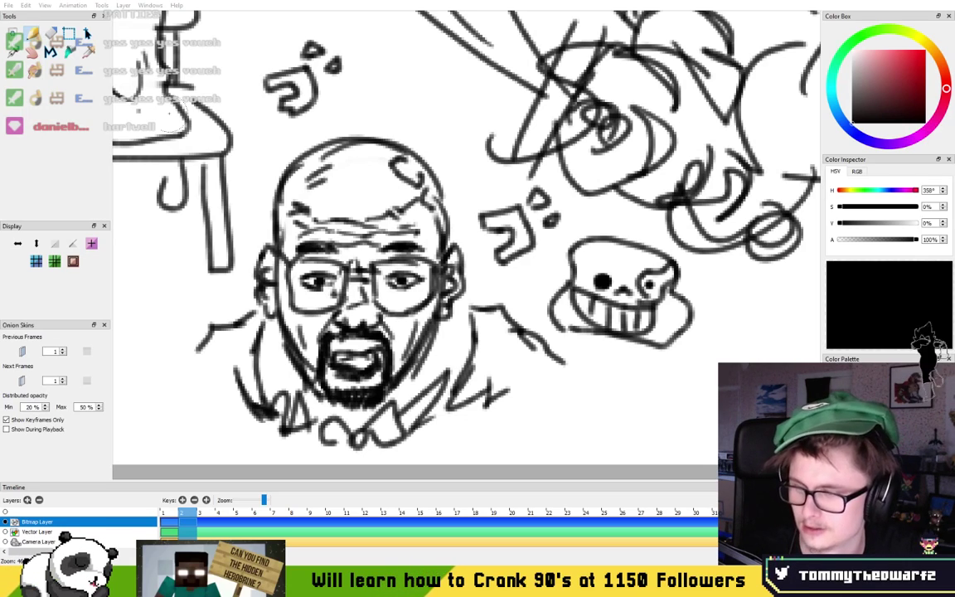
- Start a new head in the blank area right of the armoured figure, with a flat crown, slanted sides and a wavy forehead line
left_click_drag(501, 252, 447, 255)
scroll(447, 234, "down", 4)
left_click_drag(639, 240, 564, 305)
scroll(563, 298, "up", 3)
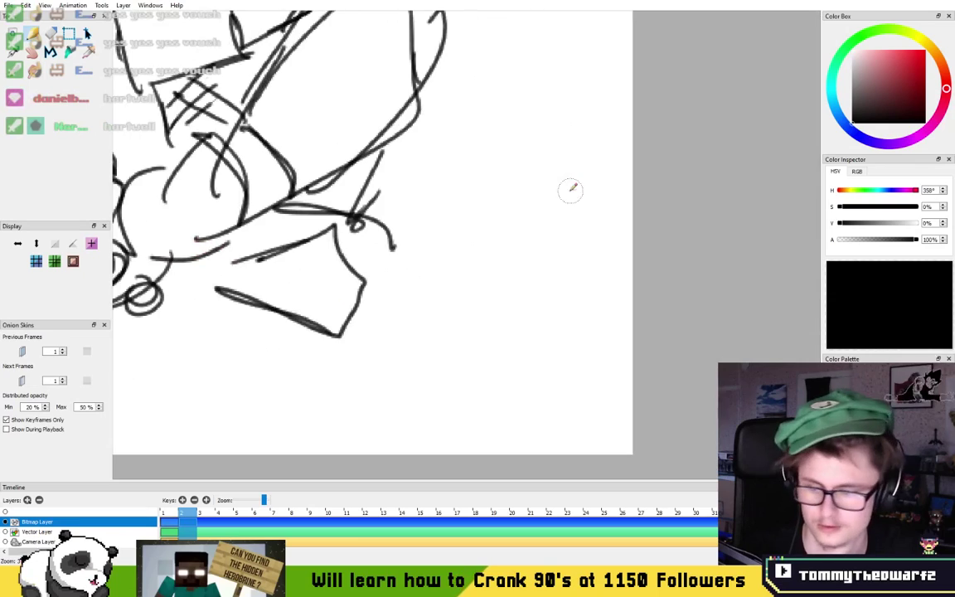
scroll(489, 236, "up", 5)
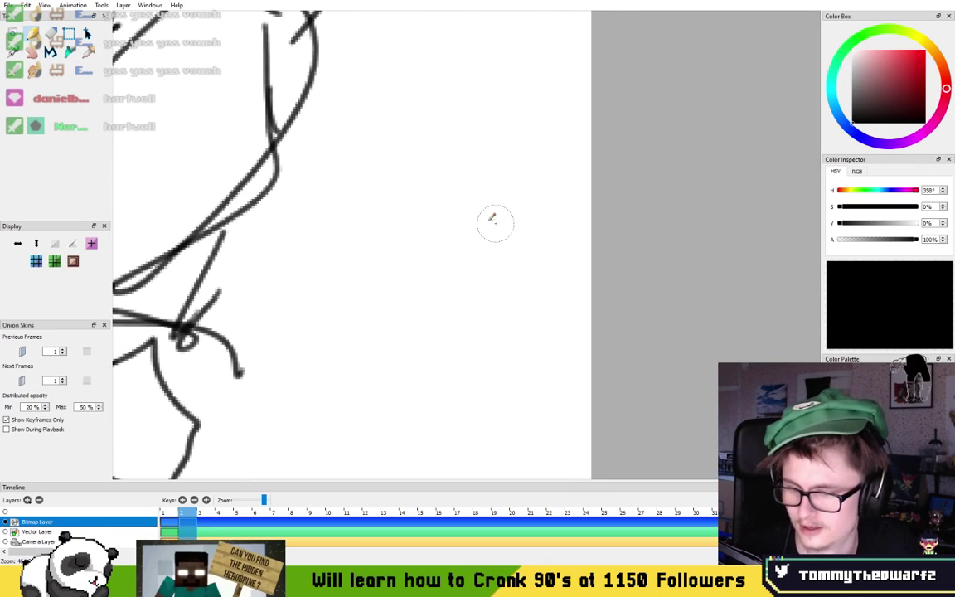
left_click_drag(344, 186, 498, 189)
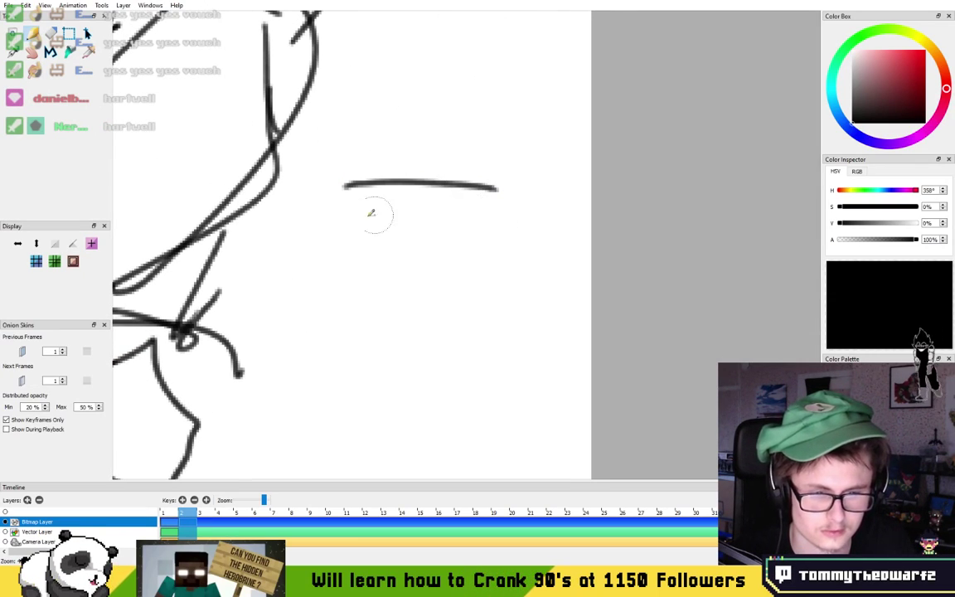
left_click_drag(346, 184, 308, 245)
left_click_drag(495, 189, 531, 247)
left_click_drag(331, 249, 511, 251)
left_click_drag(390, 280, 404, 186)
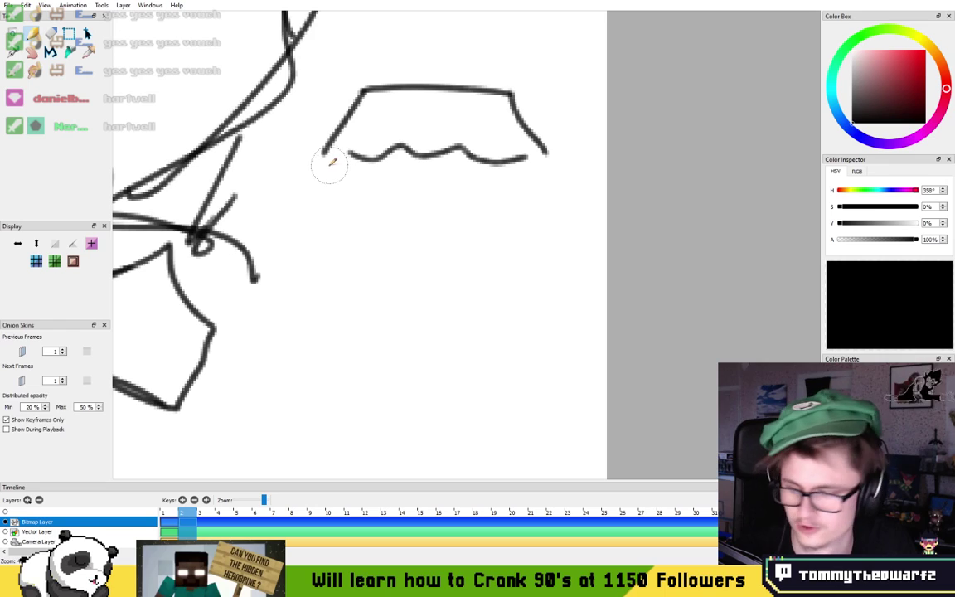
- Draw both side contours of the new face, a short cheek line and a long drooping nose
mouse_move(320, 159)
left_mouse_down()
mouse_move(350, 286)
mouse_move(394, 274)
left_mouse_up()
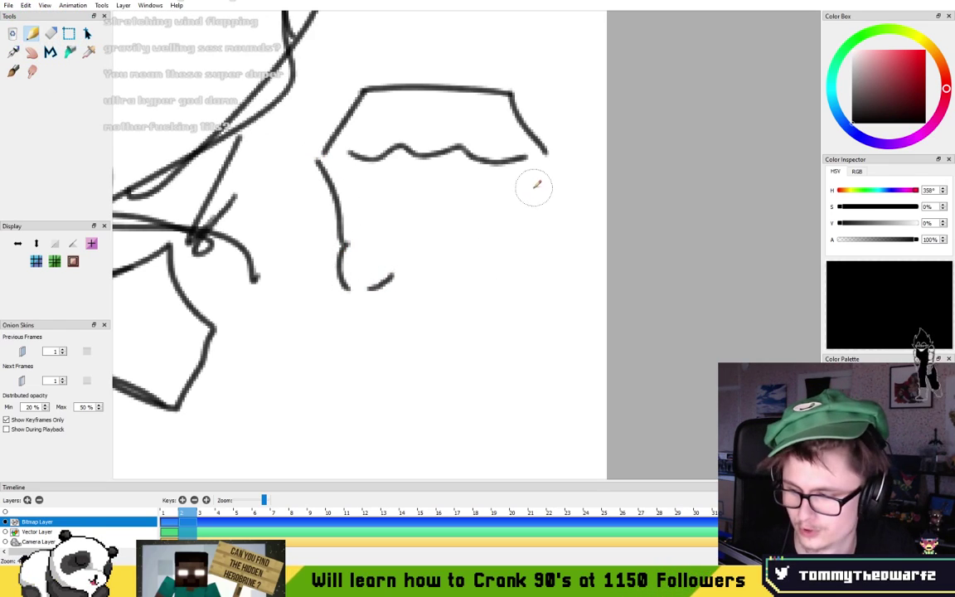
mouse_move(549, 164)
left_mouse_down()
mouse_move(543, 284)
mouse_move(534, 264)
mouse_move(531, 303)
left_mouse_up()
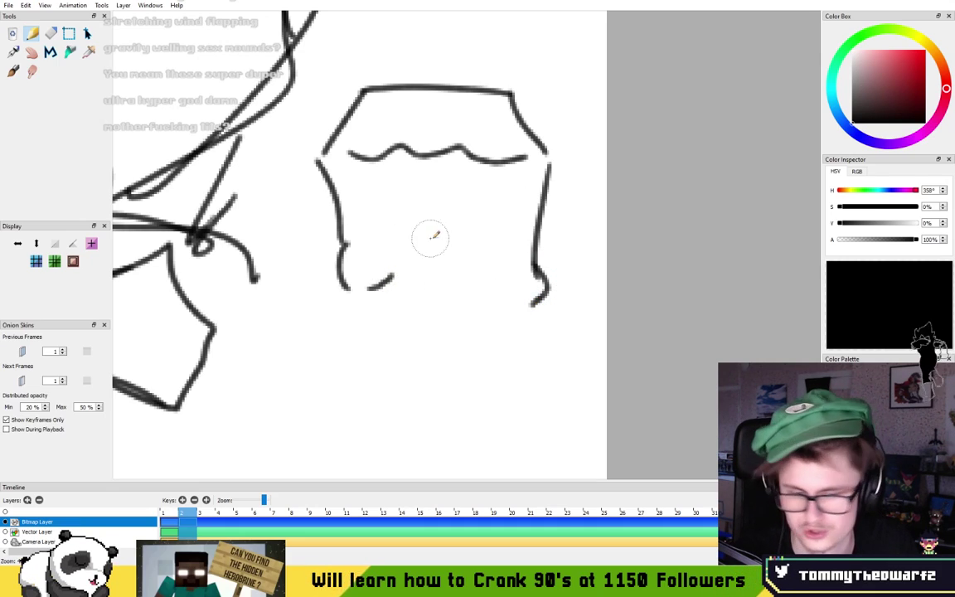
mouse_move(458, 235)
left_mouse_down()
mouse_move(425, 300)
mouse_move(432, 241)
mouse_move(473, 285)
mouse_move(426, 240)
left_mouse_up()
key("ctrl+z")
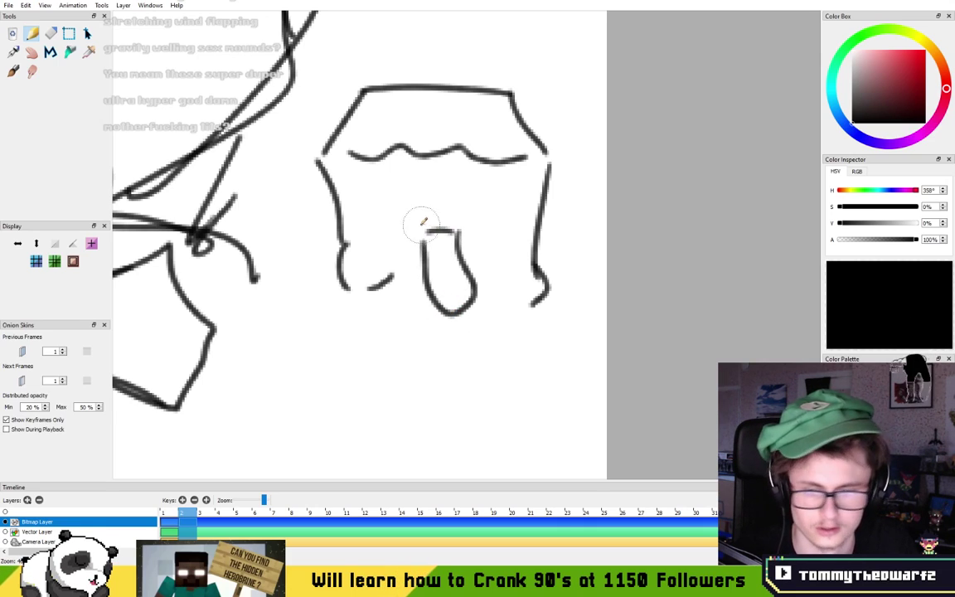
- Draw the heavy left brow and a round left eye outline beside the nose, undoing the unwanted iris strokes
mouse_move(419, 234)
left_mouse_down()
mouse_move(357, 228)
mouse_move(351, 214)
mouse_move(338, 231)
mouse_move(346, 219)
mouse_move(340, 228)
mouse_move(364, 230)
mouse_move(355, 222)
mouse_move(377, 217)
mouse_move(381, 230)
mouse_move(358, 231)
mouse_move(391, 238)
left_mouse_up()
key("ctrl+z")
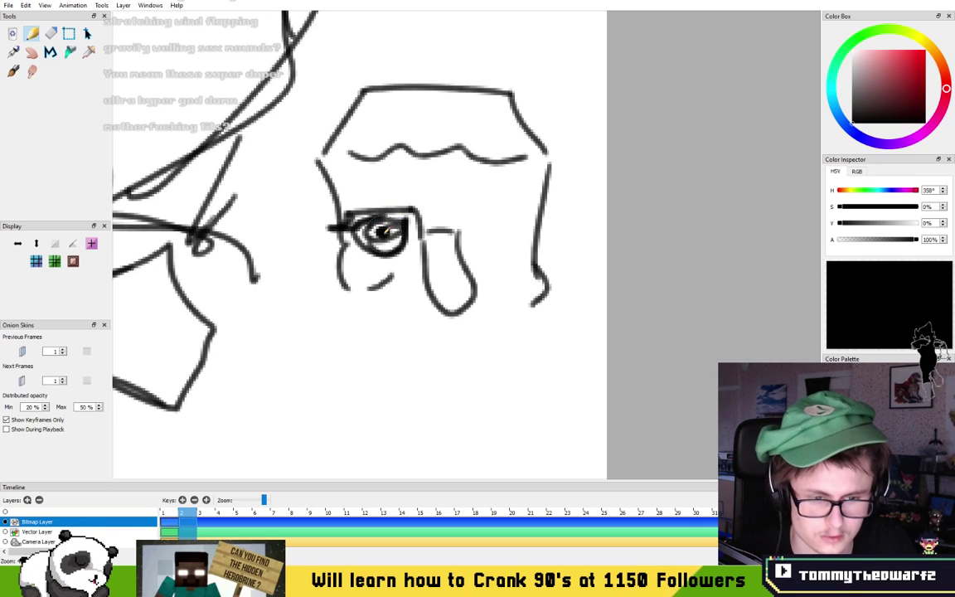
key("ctrl+z")
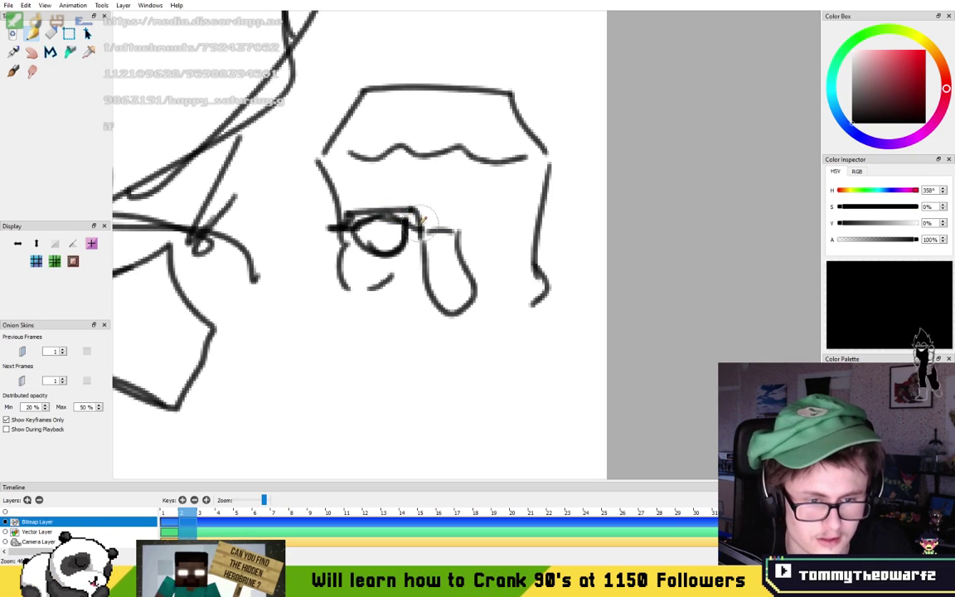
- Add wrinkle lines above the brows and two dark scribbled spots near the top of the forehead
mouse_move(368, 180)
left_mouse_down()
mouse_move(465, 195)
mouse_move(457, 192)
mouse_move(507, 183)
left_mouse_up()
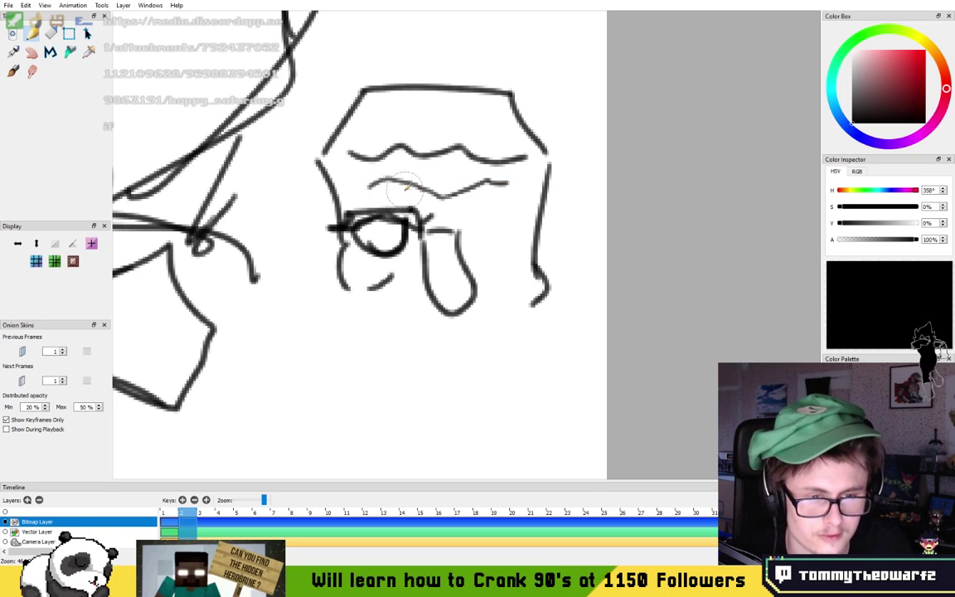
left_click_drag(408, 192, 464, 200)
left_click_drag(365, 114, 390, 121)
mouse_move(479, 118)
left_mouse_down()
mouse_move(488, 109)
mouse_move(495, 121)
left_mouse_up()
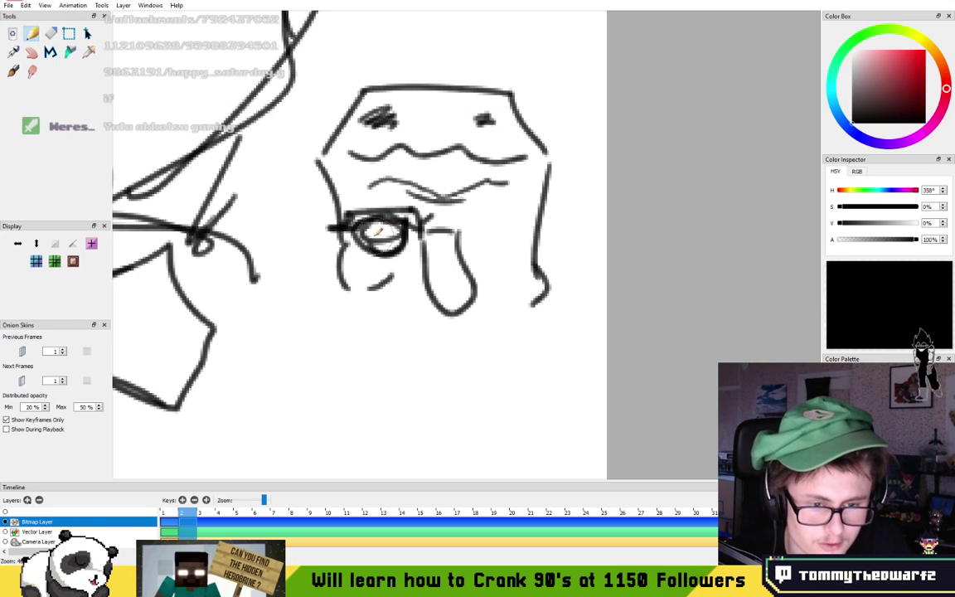
- Fill in the left eye's iris and pupil, and draw the right brow and right eye with a dark pupil
left_click_drag(377, 230, 384, 233)
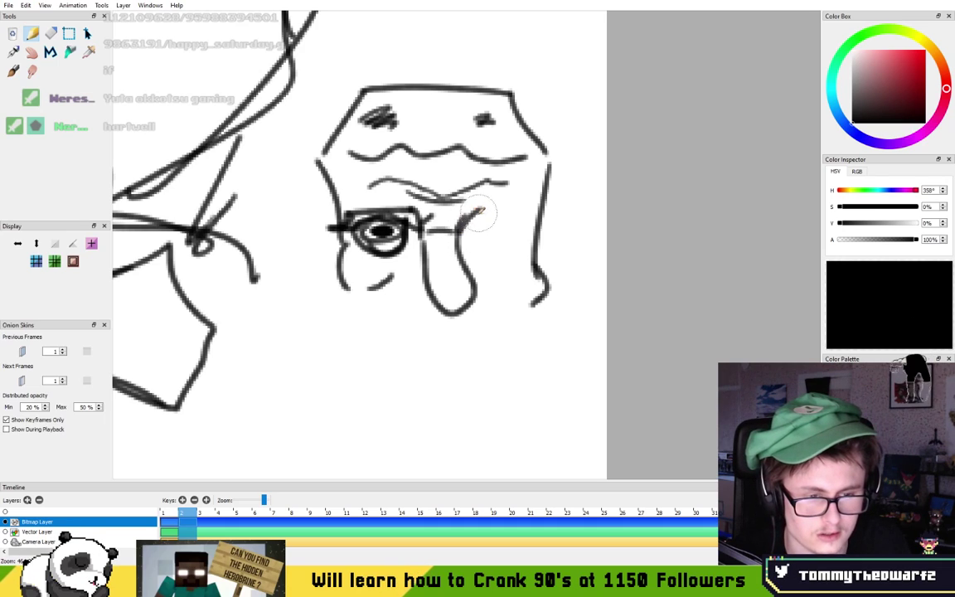
mouse_move(494, 212)
left_mouse_down()
mouse_move(523, 215)
mouse_move(544, 230)
left_mouse_up()
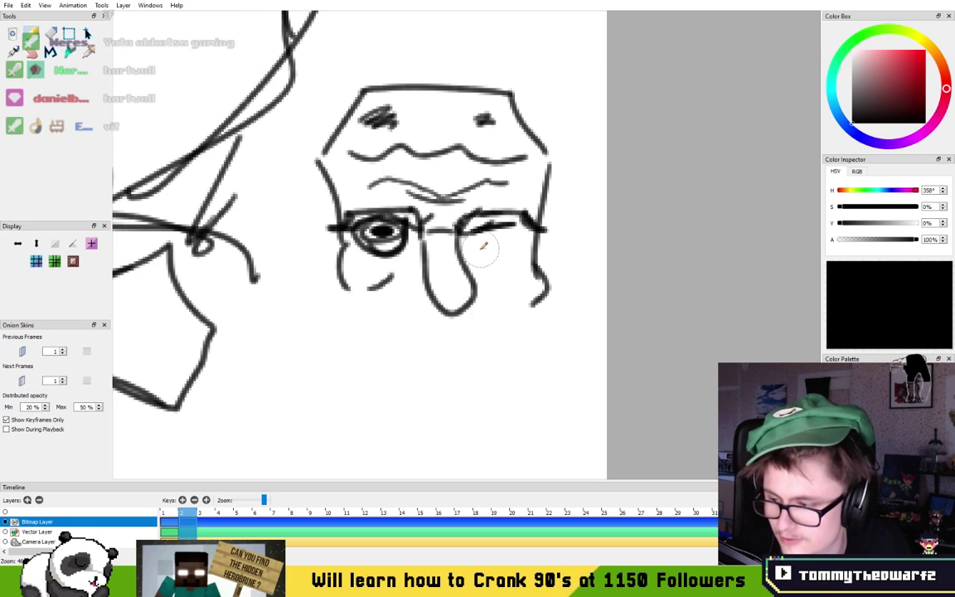
mouse_move(464, 237)
left_mouse_down()
mouse_move(495, 251)
mouse_move(523, 219)
mouse_move(471, 238)
mouse_move(503, 251)
mouse_move(481, 236)
left_mouse_up()
key("ctrl+z")
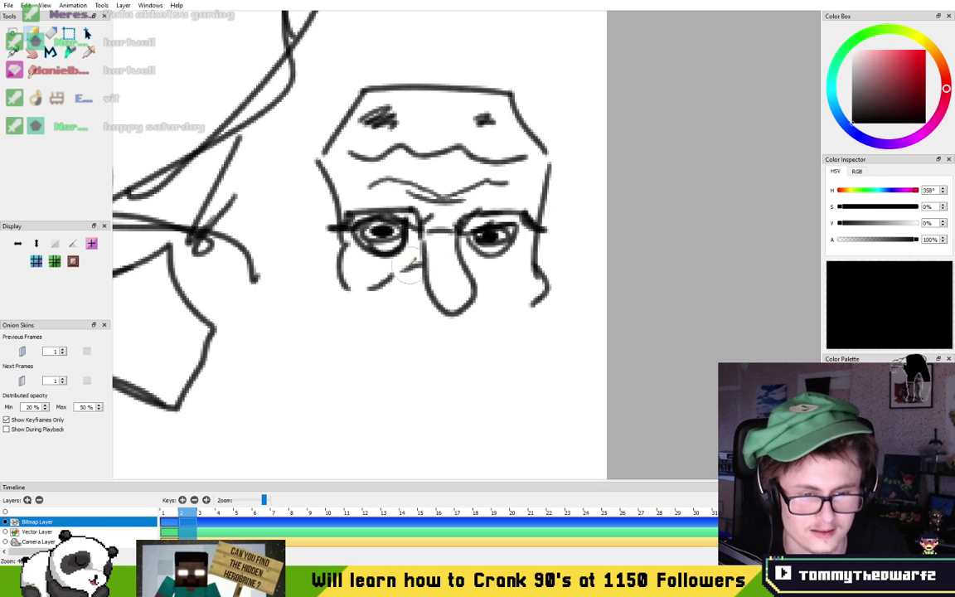
- Clean up and redraw the left eye's lower rim, and add a bag line under the right eye
key("e")
mouse_move(375, 259)
left_mouse_down()
mouse_move(367, 259)
mouse_move(387, 252)
mouse_move(349, 238)
mouse_move(412, 226)
left_mouse_up()
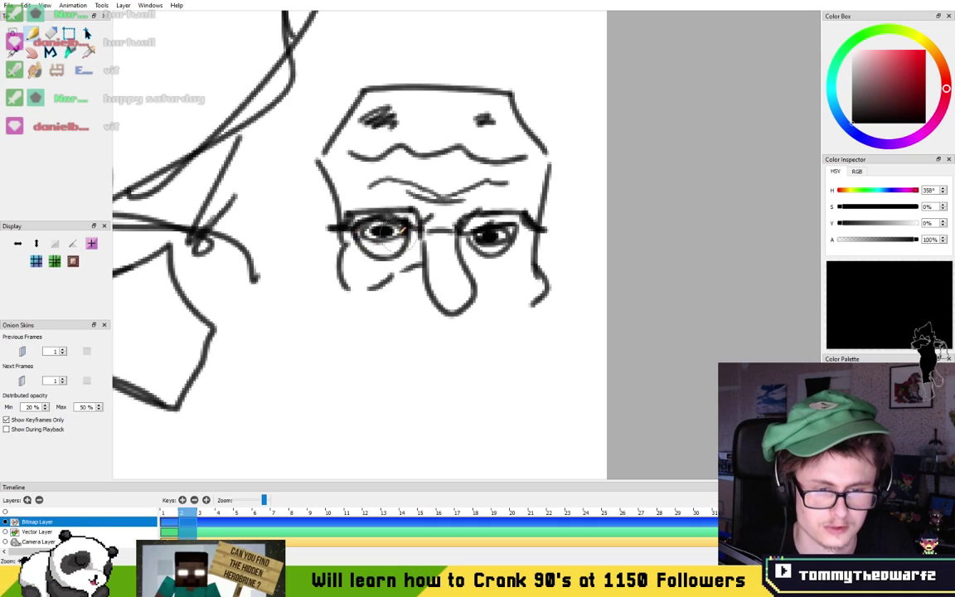
left_click_drag(489, 237, 517, 240)
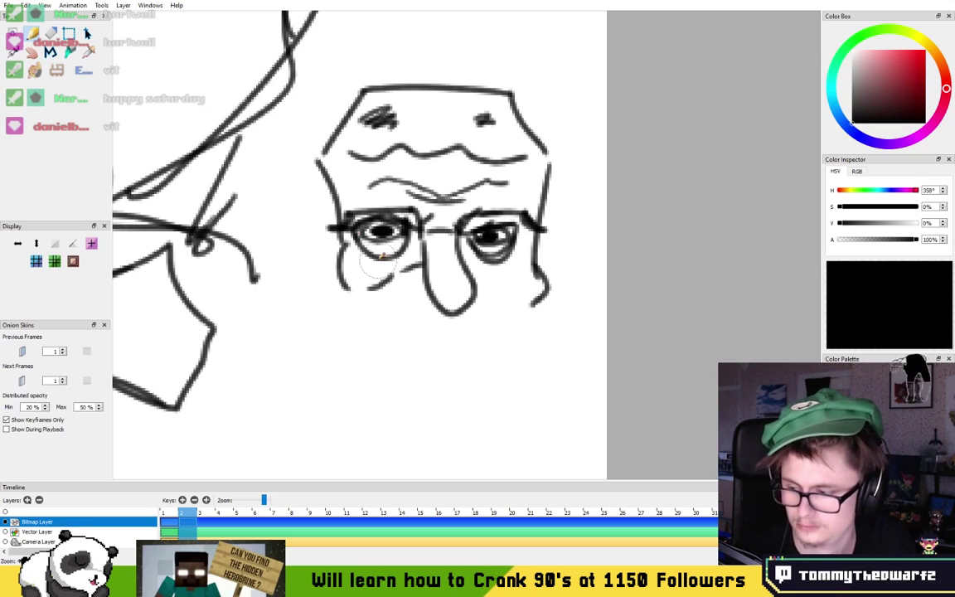
- Draw the curled upper lip beneath the nose and add fold lines on both cheeks around it
mouse_move(419, 284)
left_mouse_down()
mouse_move(377, 295)
mouse_move(363, 317)
left_mouse_up()
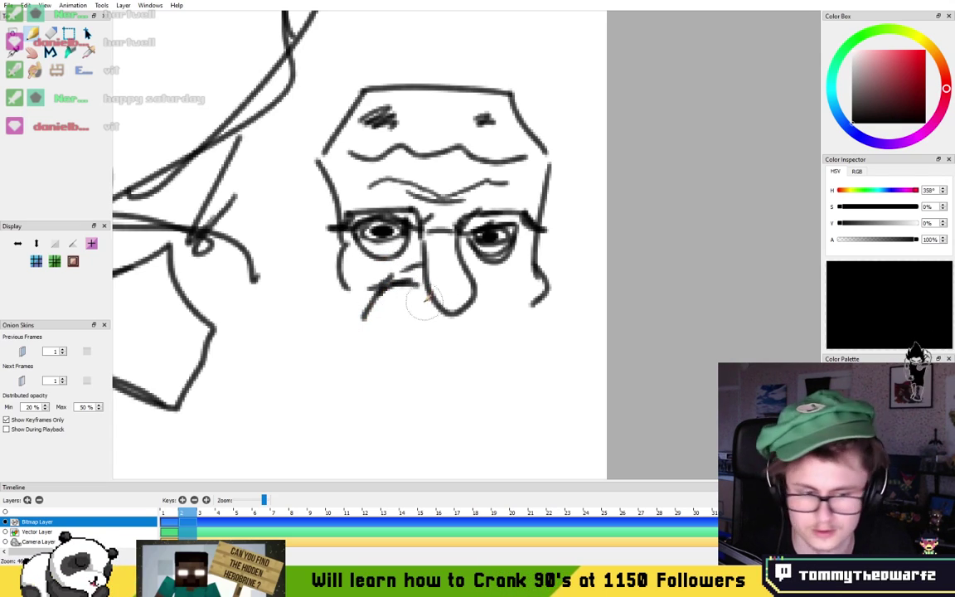
mouse_move(440, 320)
left_mouse_down()
mouse_move(411, 306)
mouse_move(394, 325)
mouse_move(411, 356)
mouse_move(430, 347)
mouse_move(417, 352)
mouse_move(429, 329)
mouse_move(466, 341)
mouse_move(443, 339)
mouse_move(474, 357)
mouse_move(486, 351)
mouse_move(475, 322)
left_mouse_up()
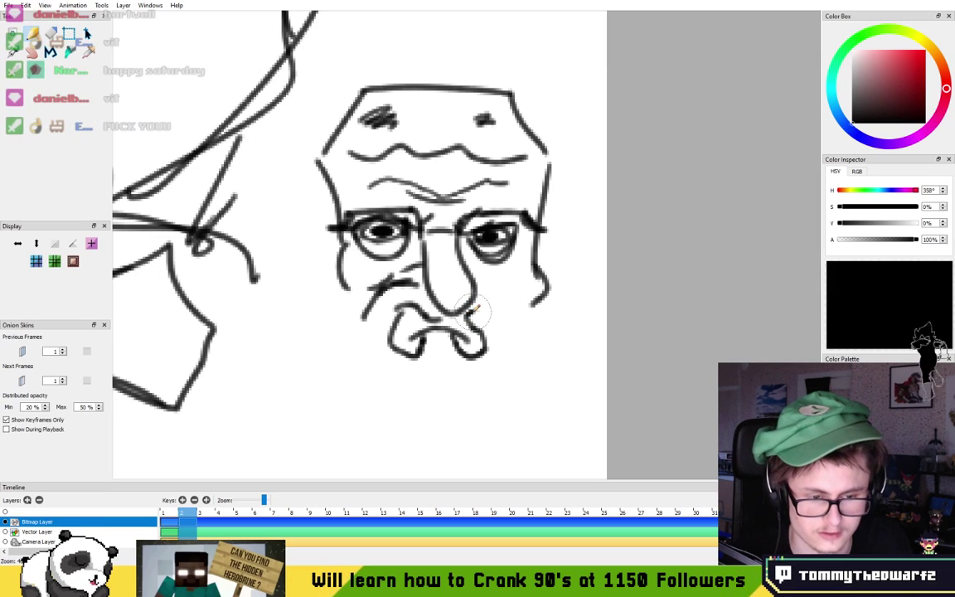
mouse_move(475, 307)
left_mouse_down()
mouse_move(489, 304)
mouse_move(512, 339)
left_mouse_up()
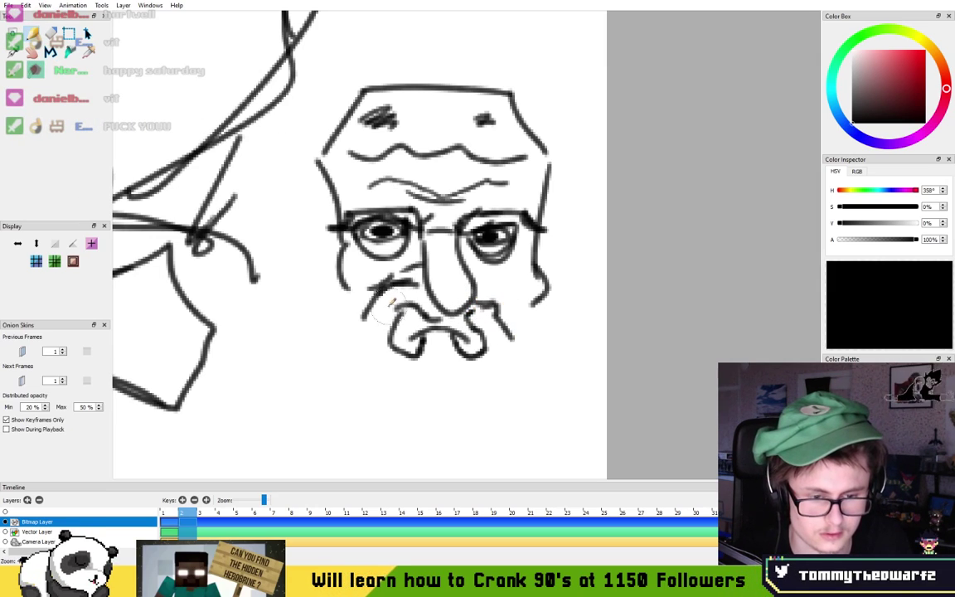
mouse_move(412, 292)
left_mouse_down()
mouse_move(382, 308)
mouse_move(397, 333)
left_mouse_up()
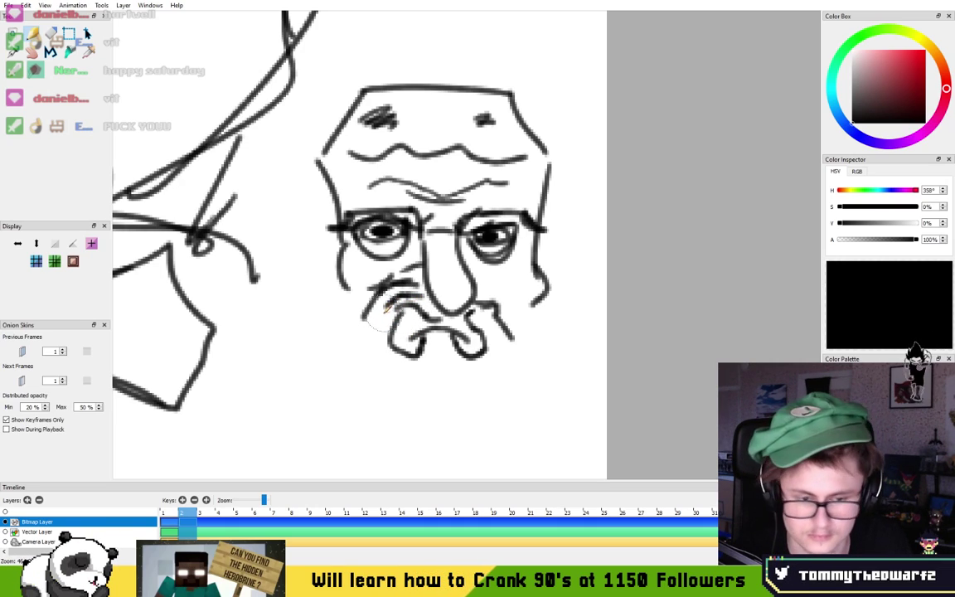
- Draw a jagged beard around the mouth with a boxy tab on each side and a tapered block beneath it
mouse_move(375, 336)
left_mouse_down()
mouse_move(376, 396)
mouse_move(404, 398)
left_mouse_up()
mouse_move(506, 352)
left_mouse_down()
mouse_move(457, 413)
mouse_move(453, 404)
mouse_move(429, 413)
mouse_move(406, 402)
left_mouse_up()
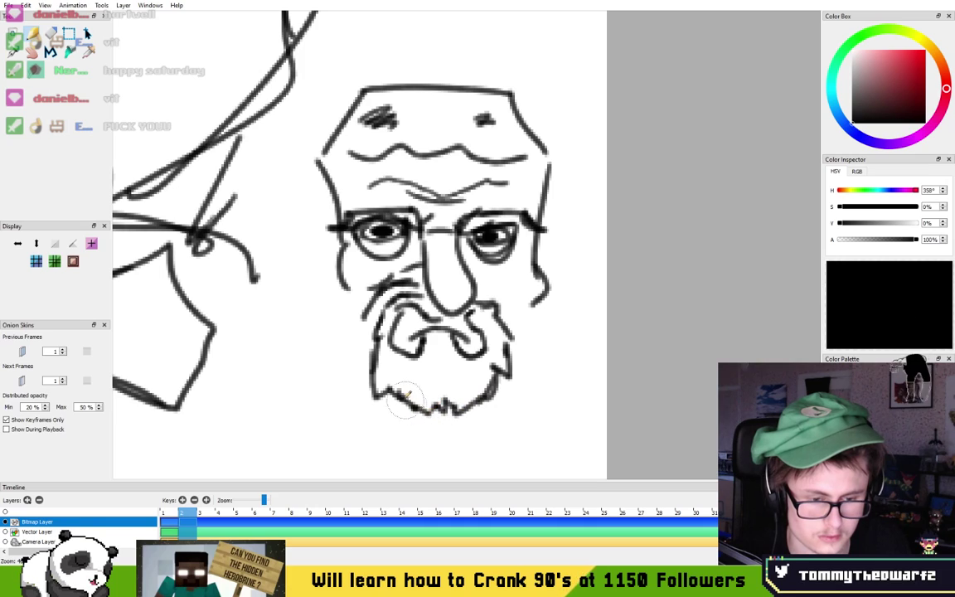
left_click_drag(373, 362, 383, 398)
mouse_move(494, 368)
left_mouse_down()
mouse_move(524, 372)
mouse_move(495, 396)
left_mouse_up()
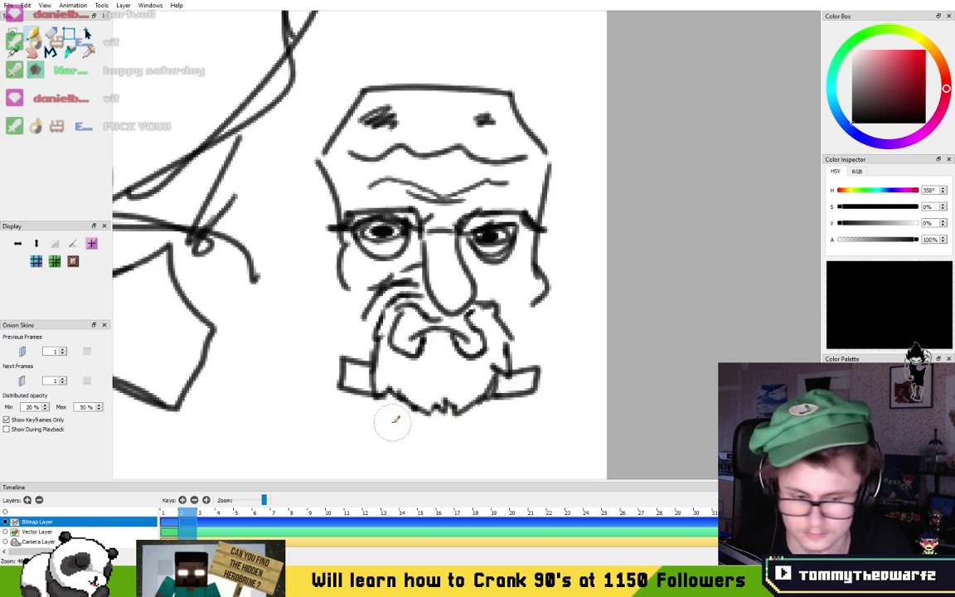
mouse_move(371, 396)
left_mouse_down()
mouse_move(387, 435)
mouse_move(450, 436)
mouse_move(488, 434)
mouse_move(495, 398)
left_mouse_up()
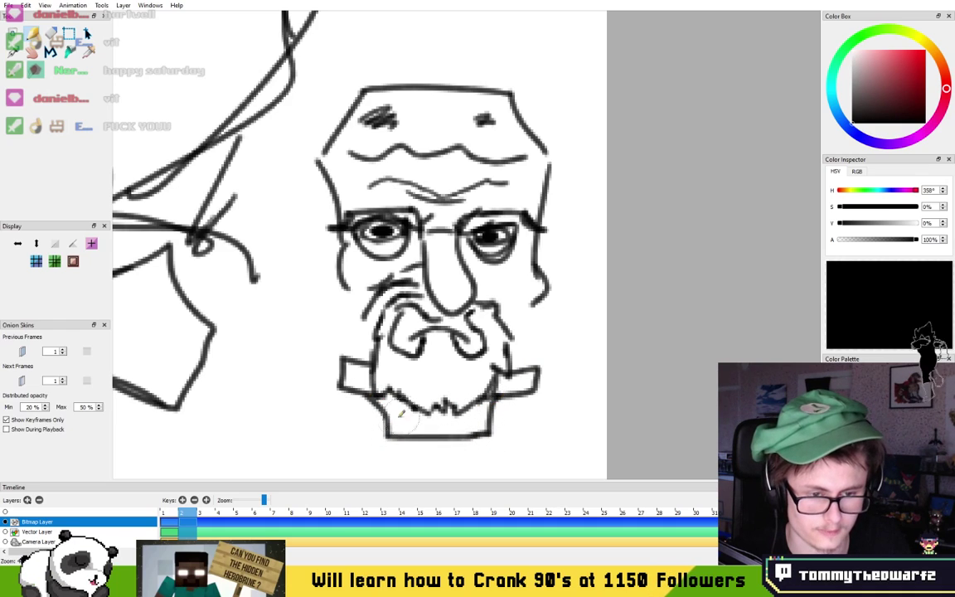
- Draw a slanted line at each side inside the block beneath the beard, redoing the strokes as needed
left_click_drag(398, 400, 413, 435)
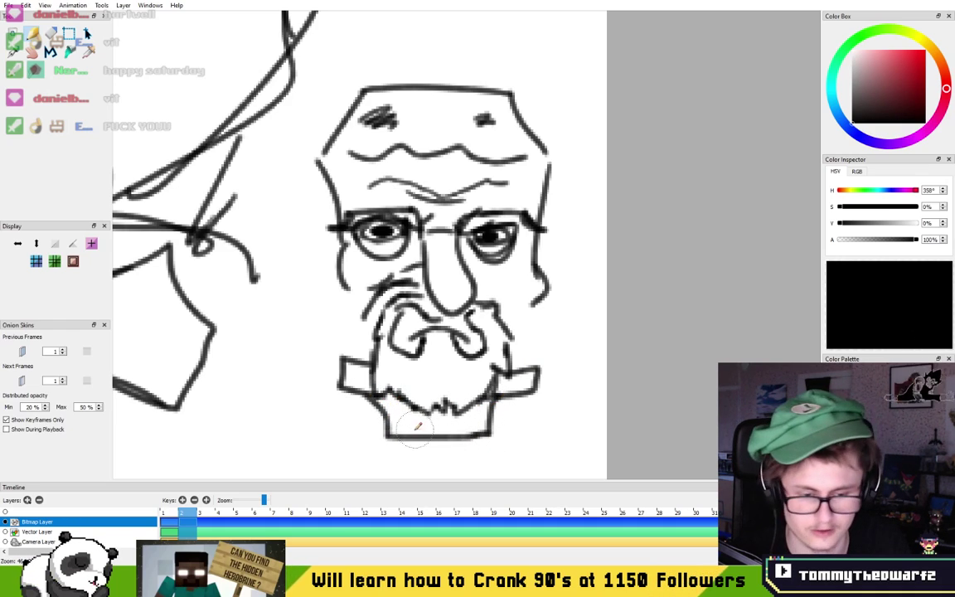
left_click_drag(459, 409, 453, 435)
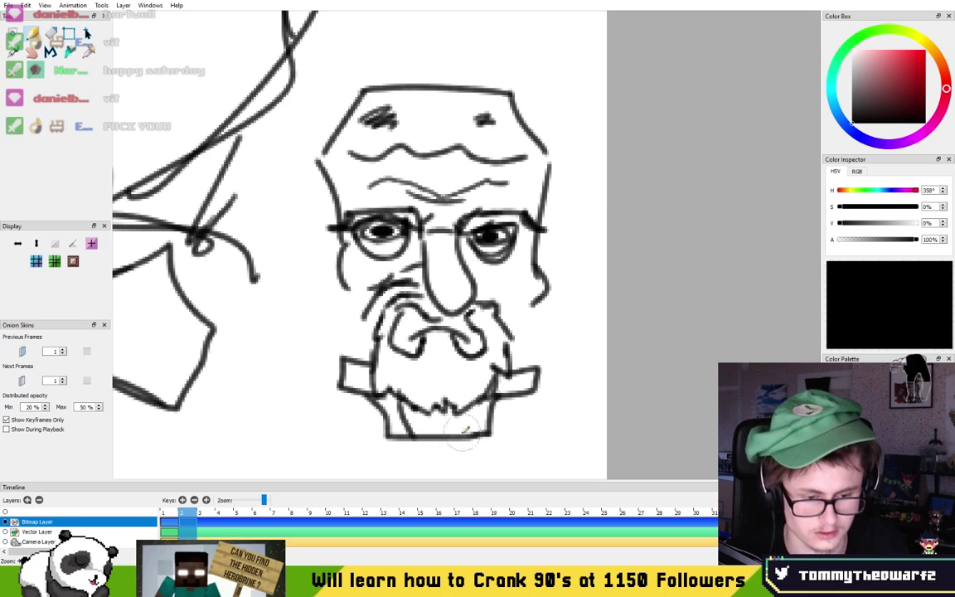
key("ctrl+z")
left_click_drag(466, 434, 475, 405)
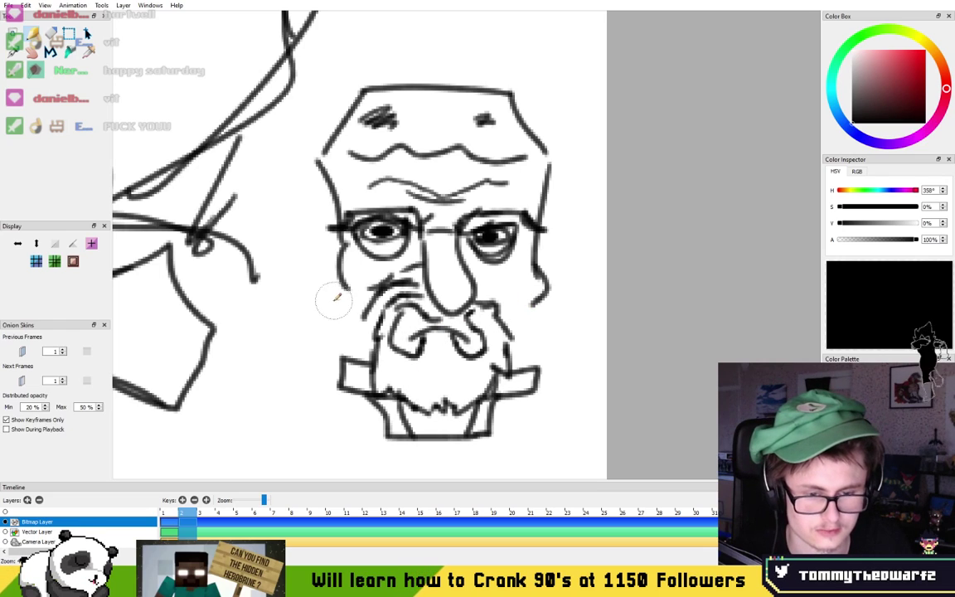
- Extend both cheeks with bumpy outlines running down to the boxy tabs, redrawing the lower part of the left one
mouse_move(344, 292)
left_mouse_down()
mouse_move(350, 318)
mouse_move(341, 357)
left_mouse_up()
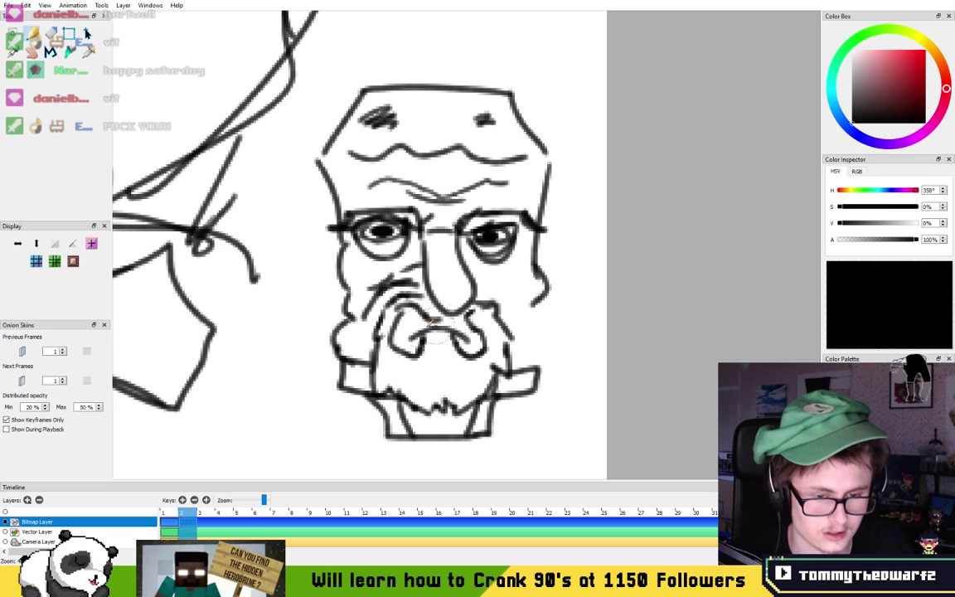
key("ctrl+z")
mouse_move(352, 318)
left_mouse_down()
mouse_move(340, 329)
mouse_move(345, 357)
left_mouse_up()
left_click_drag(533, 305, 541, 355)
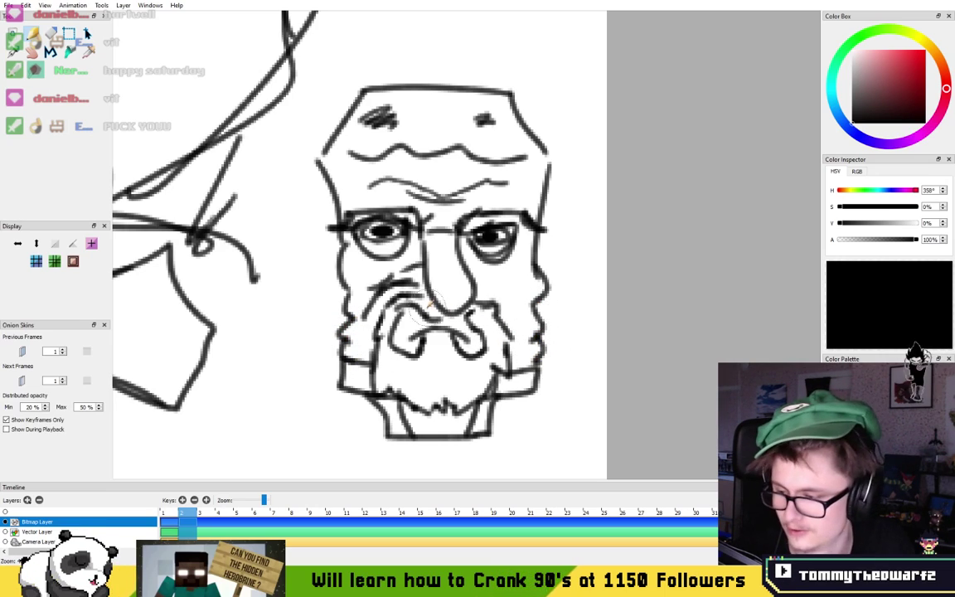
- Add rounded lower corners on both sides of the block and draw two straight double-line legs beneath it
left_click_drag(435, 321, 446, 269)
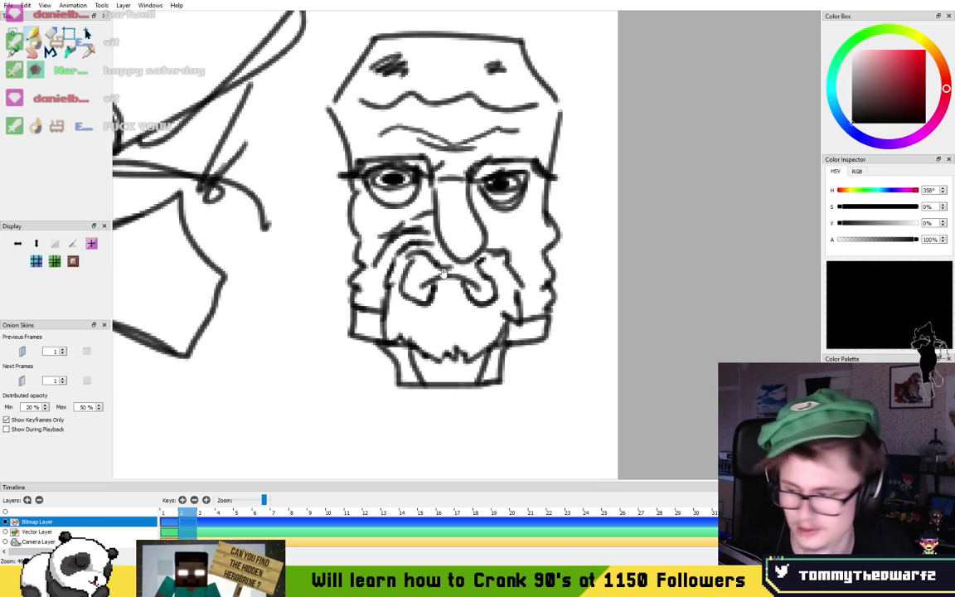
left_click_drag(422, 329, 428, 239)
left_click_drag(357, 247, 404, 292)
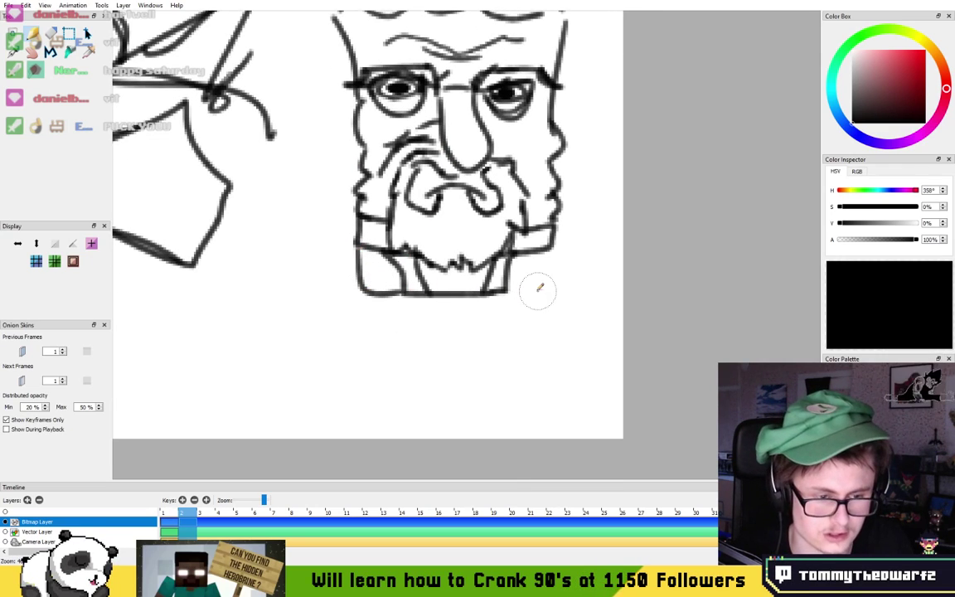
left_click_drag(512, 289, 548, 260)
mouse_move(365, 305)
left_mouse_down()
mouse_move(361, 433)
mouse_move(383, 424)
left_mouse_up()
mouse_move(528, 300)
left_mouse_down()
mouse_move(541, 389)
mouse_move(538, 304)
mouse_move(547, 423)
left_mouse_up()
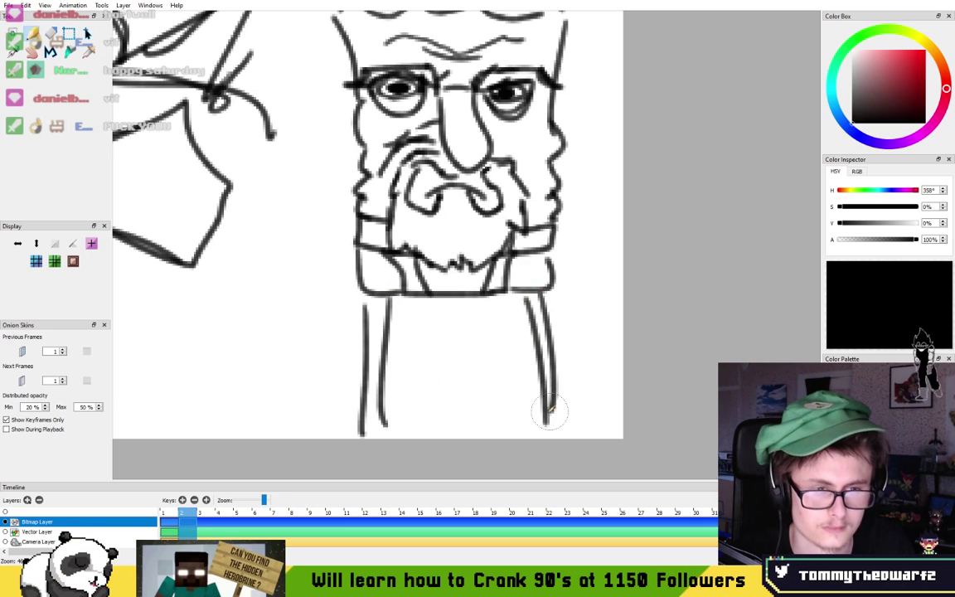
- Draw a curved double-line arm ending in a rounded hand on each side of the bearded figure
left_click_drag(391, 258, 474, 317)
left_click_drag(430, 171, 338, 315)
mouse_move(433, 189)
left_mouse_down()
mouse_move(359, 319)
mouse_move(377, 369)
left_mouse_up()
left_click_drag(371, 329, 382, 358)
mouse_move(715, 292)
left_mouse_down()
mouse_move(640, 163)
mouse_move(681, 357)
mouse_move(724, 352)
left_mouse_up()
left_click_drag(727, 312, 702, 342)
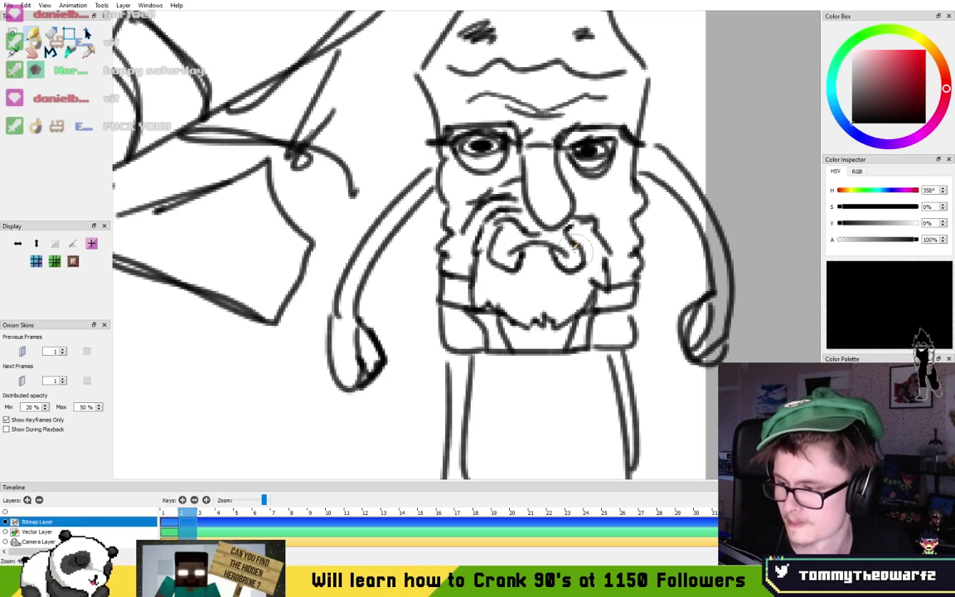
- Undo the stray stroke by the right eye and extend the outer end of the right brow with a dark line
left_click_drag(549, 208, 482, 191)
left_click_drag(510, 154, 537, 210)
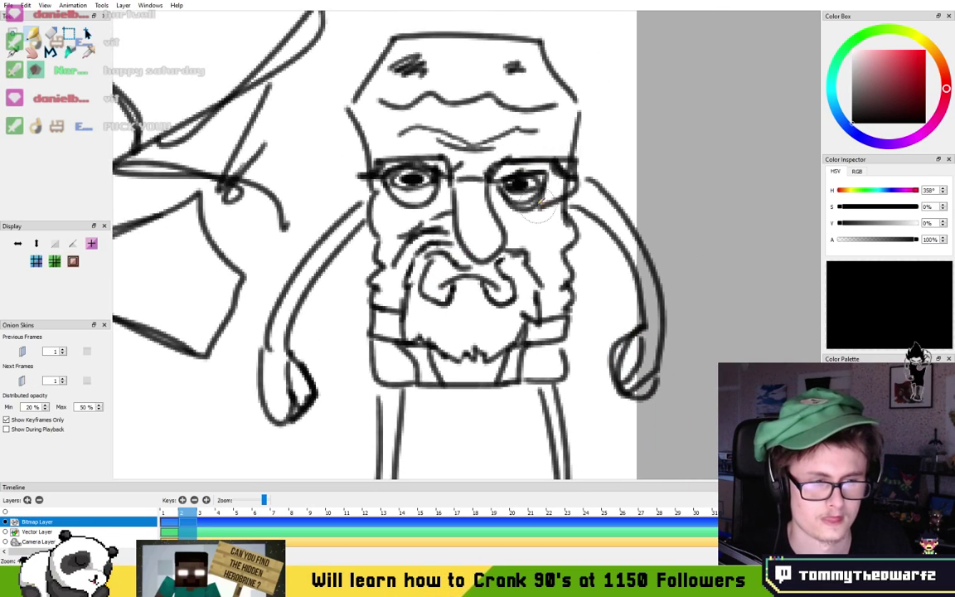
key("ctrl+z")
mouse_move(502, 161)
left_mouse_down()
mouse_move(564, 156)
mouse_move(582, 183)
left_mouse_up()
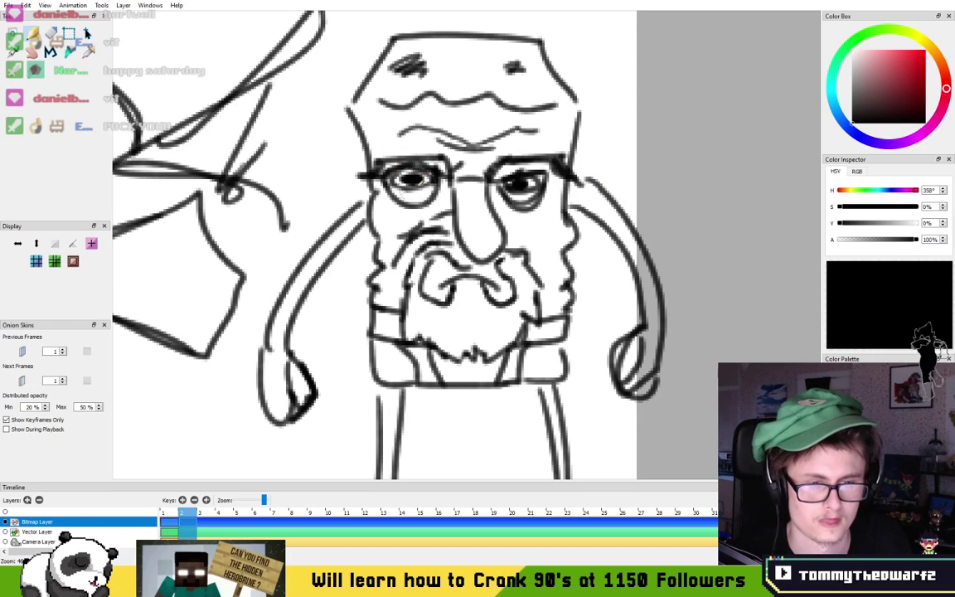
- Handwrite "JESSE" above the bearded figure's head
left_click_drag(472, 113, 466, 220)
mouse_move(414, 76)
left_mouse_down()
mouse_move(383, 192)
mouse_move(459, 128)
mouse_move(450, 171)
mouse_move(433, 103)
mouse_move(451, 141)
mouse_move(479, 155)
mouse_move(495, 121)
mouse_move(561, 96)
mouse_move(516, 169)
left_mouse_up()
left_click_drag(570, 153, 631, 86)
left_click_drag(579, 126, 614, 117)
left_click_drag(572, 153, 620, 140)
- Handwrite "we need" between the legs and "to cook more" beneath the figure, redoing the first strokes
left_click_drag(469, 459, 527, 203)
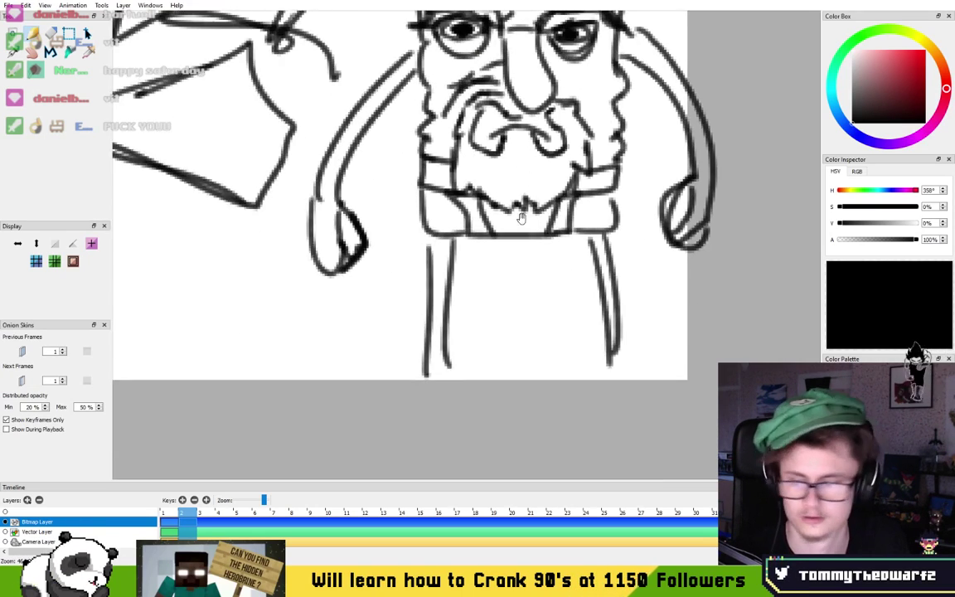
scroll(524, 203, "down", 3)
mouse_move(427, 172)
left_mouse_down()
mouse_move(440, 201)
mouse_move(468, 171)
mouse_move(506, 199)
left_mouse_up()
key("ctrl+z")
mouse_move(415, 232)
left_mouse_down()
mouse_move(421, 251)
mouse_move(435, 239)
mouse_move(419, 237)
mouse_move(437, 247)
left_mouse_up()
key("ctrl+z")
mouse_move(441, 242)
left_mouse_down()
mouse_move(458, 229)
mouse_move(498, 247)
mouse_move(521, 242)
left_mouse_up()
mouse_move(412, 299)
left_mouse_down()
mouse_move(420, 346)
mouse_move(433, 322)
mouse_move(456, 323)
left_mouse_up()
mouse_move(547, 312)
left_mouse_down()
mouse_move(578, 308)
mouse_move(556, 324)
left_mouse_up()
left_click_drag(590, 301, 599, 300)
mouse_move(617, 263)
left_mouse_down()
mouse_move(637, 286)
mouse_move(670, 293)
left_mouse_up()
mouse_move(455, 411)
left_mouse_down()
mouse_move(437, 337)
mouse_move(391, 355)
mouse_move(438, 355)
mouse_move(502, 327)
mouse_move(535, 336)
left_mouse_up()
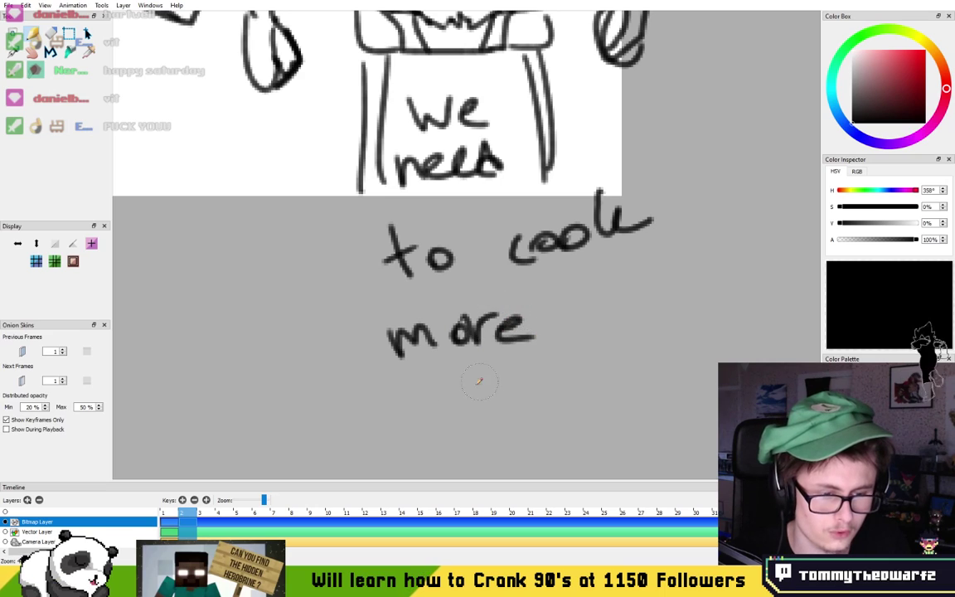
- Handwrite "krabby patties!" beneath the words "to cook more"
left_click_drag(406, 383, 415, 440)
mouse_move(435, 385)
left_mouse_down()
mouse_move(414, 412)
mouse_move(446, 433)
left_mouse_up()
mouse_move(453, 406)
left_mouse_down()
mouse_move(456, 424)
mouse_move(477, 405)
left_mouse_up()
left_click_drag(496, 400, 509, 414)
left_click_drag(510, 370, 528, 409)
left_click_drag(547, 360, 556, 399)
mouse_move(575, 379)
left_mouse_down()
mouse_move(602, 370)
mouse_move(566, 412)
left_mouse_up()
left_click_drag(649, 388, 502, 363)
left_click_drag(471, 332, 485, 383)
mouse_move(471, 336)
left_mouse_down()
mouse_move(486, 381)
mouse_move(489, 351)
mouse_move(519, 350)
left_mouse_up()
left_click_drag(535, 299, 538, 340)
mouse_move(552, 292)
left_mouse_down()
mouse_move(559, 340)
mouse_move(582, 317)
left_mouse_up()
mouse_move(586, 313)
left_mouse_down()
mouse_move(587, 334)
mouse_move(591, 303)
left_mouse_up()
left_click_drag(618, 313, 604, 332)
mouse_move(659, 308)
left_mouse_down()
mouse_move(639, 332)
mouse_move(676, 313)
left_mouse_up()
left_click_drag(676, 282, 674, 218)
- Add an empty keyframe at frame 3 of the bitmap layer
scroll(539, 178, "down", 5)
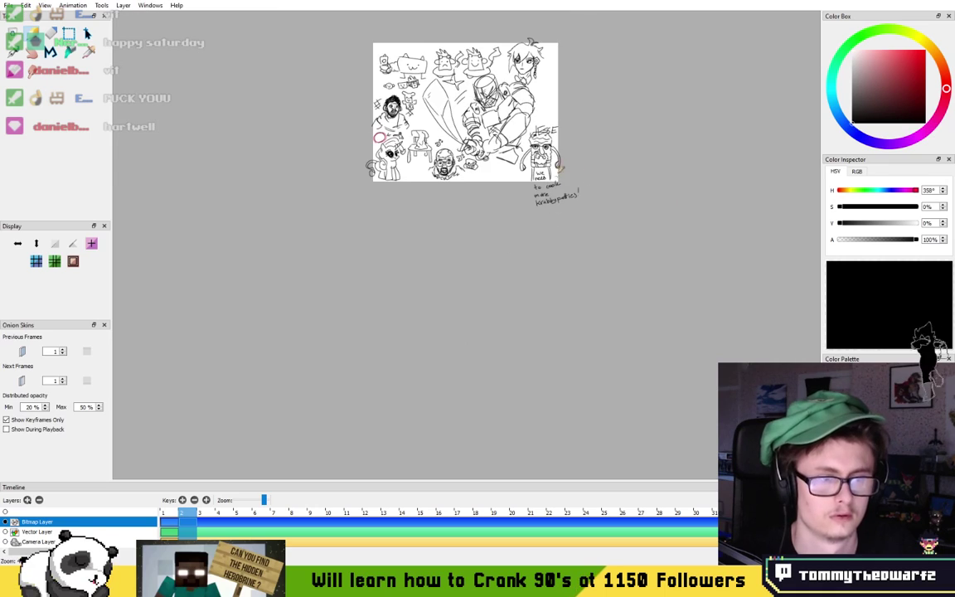
scroll(501, 177, "up", 3)
left_click_drag(509, 212, 531, 165)
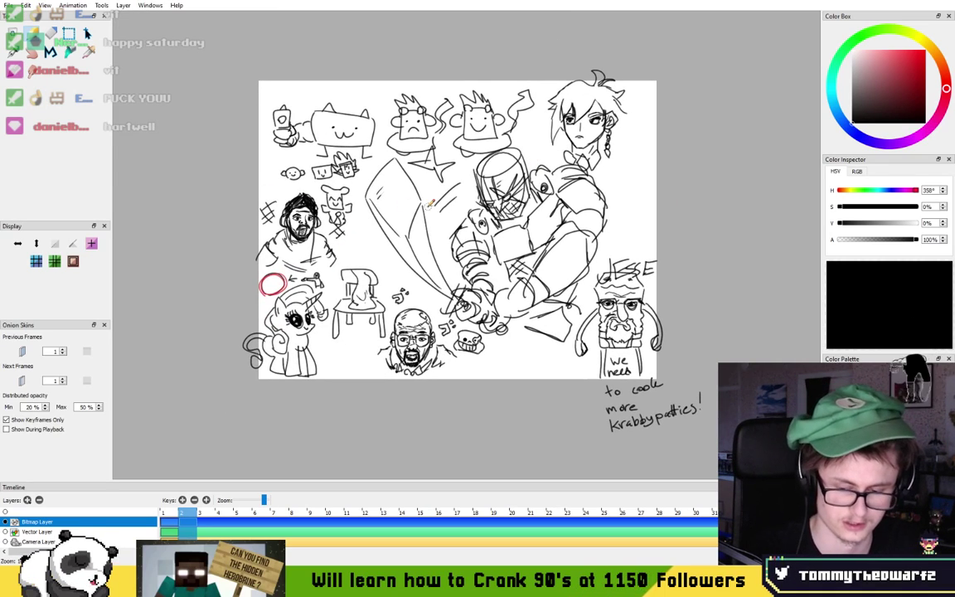
key("Right")
key("F7")
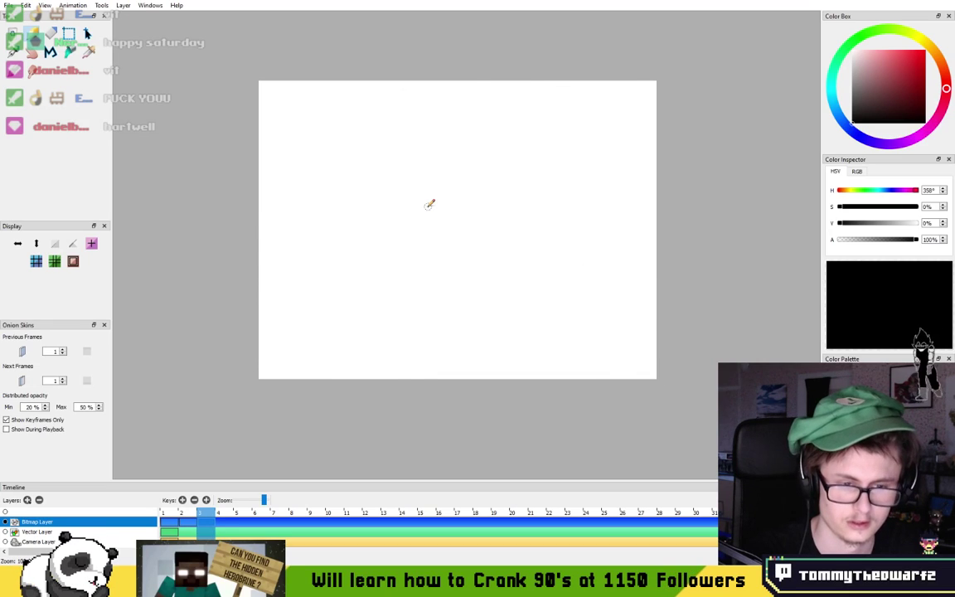
- Return to frame 1 and sketch a tilted angular head with a slanted headband in the blank area left of the castle
key("Left")
key("Left")
key("Right")
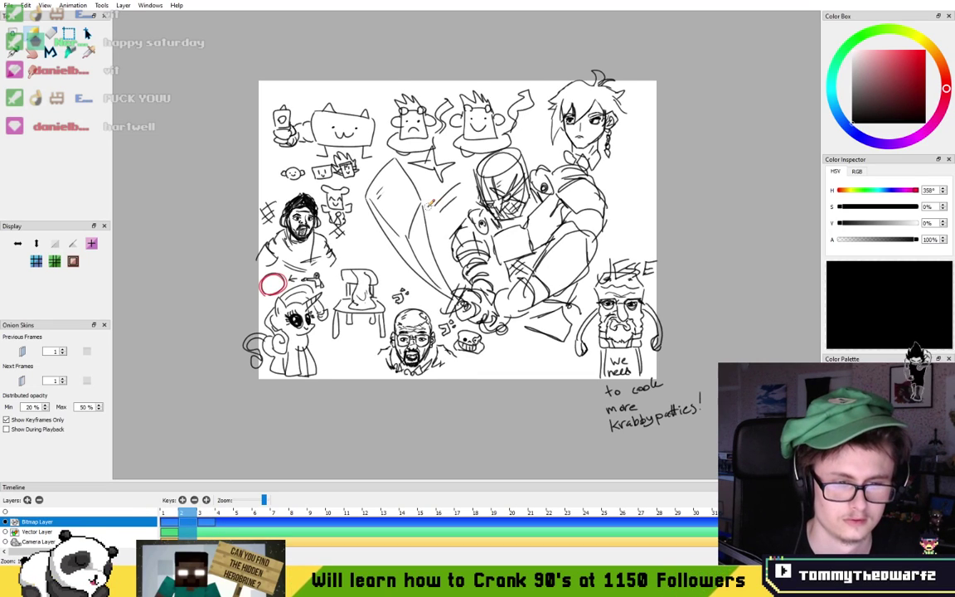
key("comma")
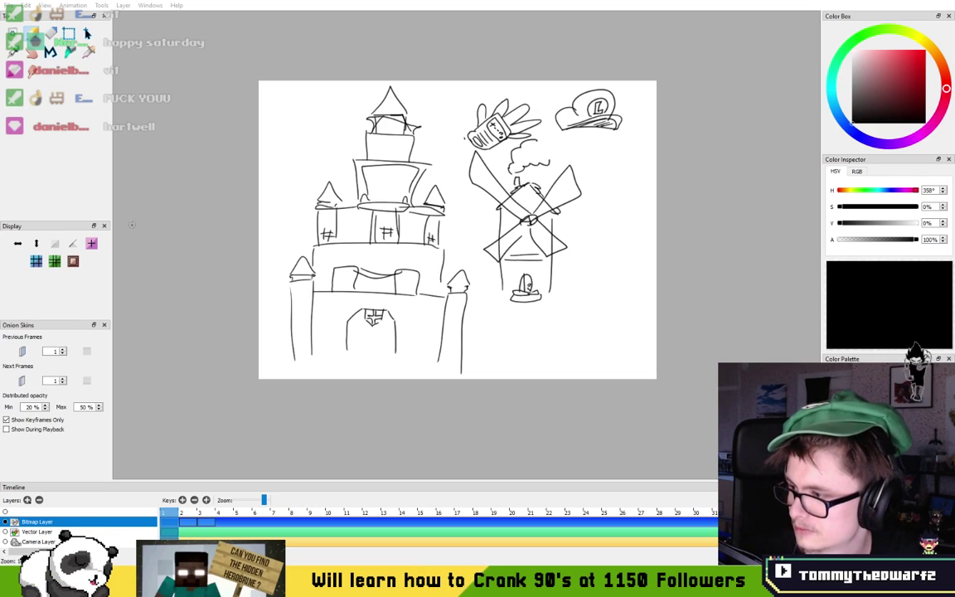
scroll(371, 206, "up", 6)
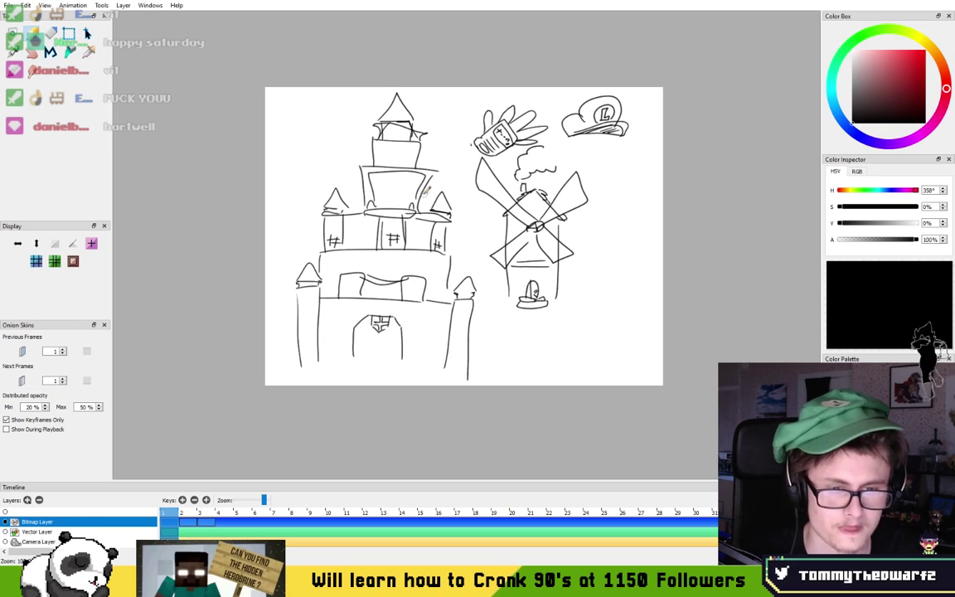
scroll(361, 173, "down", 1)
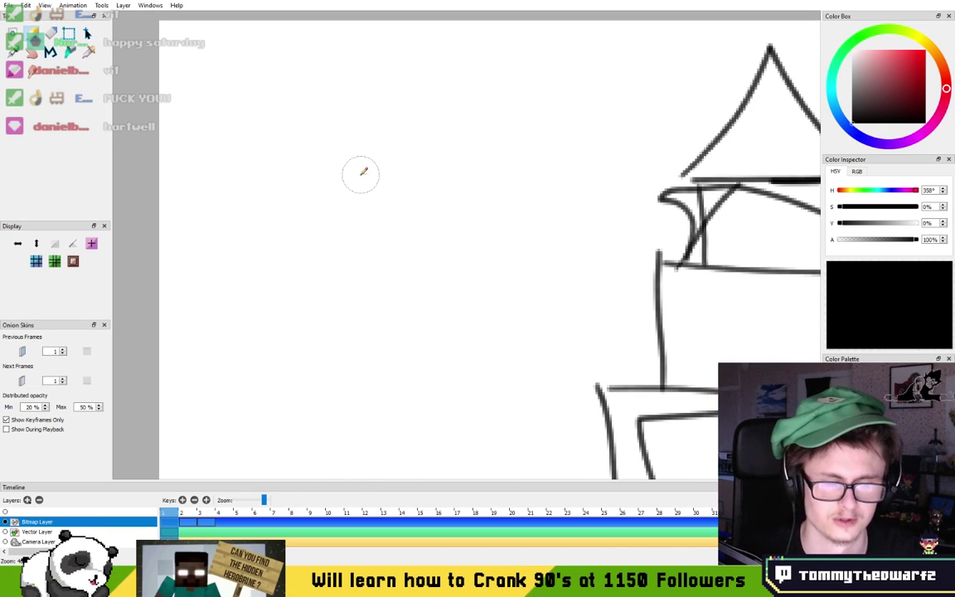
mouse_move(311, 344)
left_mouse_down()
mouse_move(275, 317)
mouse_move(307, 320)
left_mouse_up()
mouse_move(251, 247)
left_mouse_down()
mouse_move(337, 367)
mouse_move(327, 365)
mouse_move(419, 316)
mouse_move(377, 176)
left_mouse_up()
mouse_move(320, 252)
left_mouse_down()
mouse_move(425, 155)
mouse_move(367, 303)
mouse_move(322, 278)
mouse_move(321, 313)
mouse_move(232, 300)
mouse_move(267, 266)
mouse_move(306, 262)
left_mouse_up()
mouse_move(254, 243)
left_mouse_down()
mouse_move(369, 168)
mouse_move(295, 207)
mouse_move(378, 167)
mouse_move(357, 145)
left_mouse_up()
left_click_drag(347, 140, 239, 198)
- Draw angular brow and pointed face lines on the tilted head, redoing bad strokes, and add a rounded ear on each side
mouse_move(294, 168)
left_mouse_down()
mouse_move(251, 243)
mouse_move(317, 244)
left_mouse_up()
left_click_drag(317, 244, 321, 199)
key("ctrl+z")
key("ctrl+z")
mouse_move(259, 233)
left_mouse_down()
mouse_move(321, 251)
mouse_move(339, 198)
left_mouse_up()
mouse_move(400, 223)
left_mouse_down()
mouse_move(432, 223)
mouse_move(408, 275)
left_mouse_up()
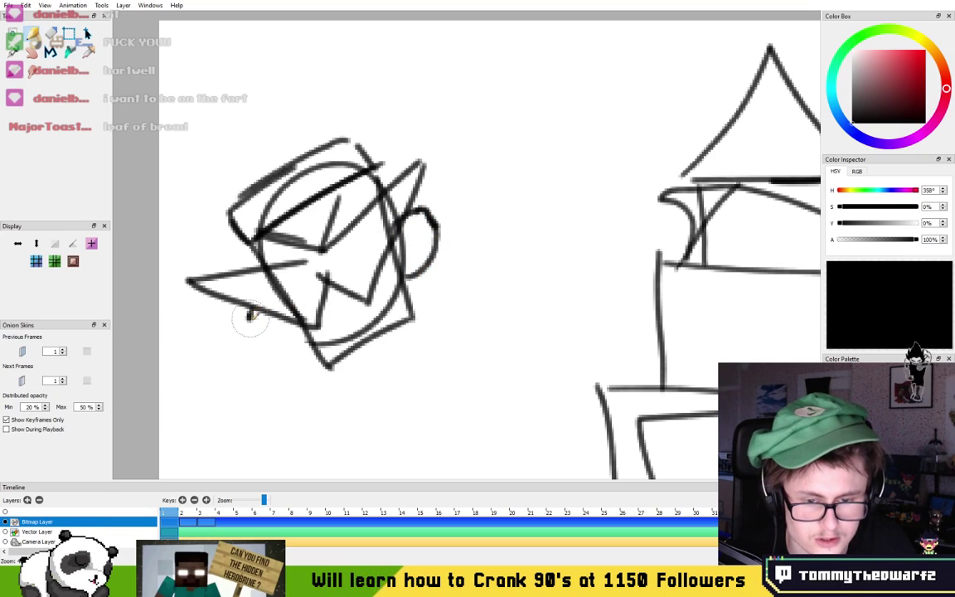
left_click_drag(248, 315, 302, 334)
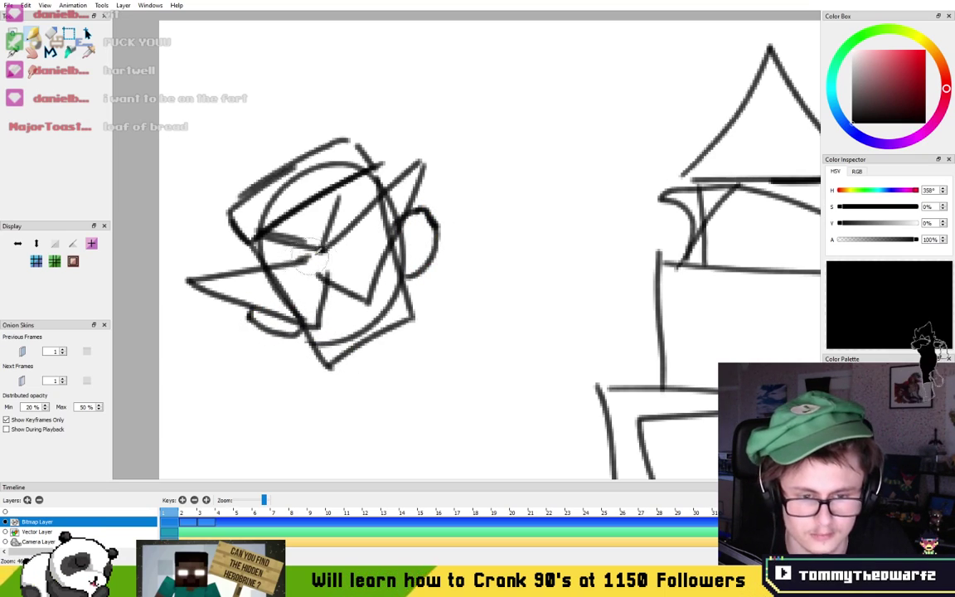
left_click_drag(303, 222, 365, 244)
- Outline the angular collar and shoulders beneath the tilted head
left_click_drag(421, 373, 487, 289)
left_click_drag(431, 280, 406, 313)
mouse_move(415, 308)
left_mouse_down()
mouse_move(420, 349)
mouse_move(486, 392)
left_mouse_up()
mouse_move(486, 392)
left_mouse_down()
mouse_move(572, 337)
mouse_move(641, 261)
left_mouse_up()
left_click_drag(641, 261, 604, 198)
left_click_drag(604, 198, 548, 244)
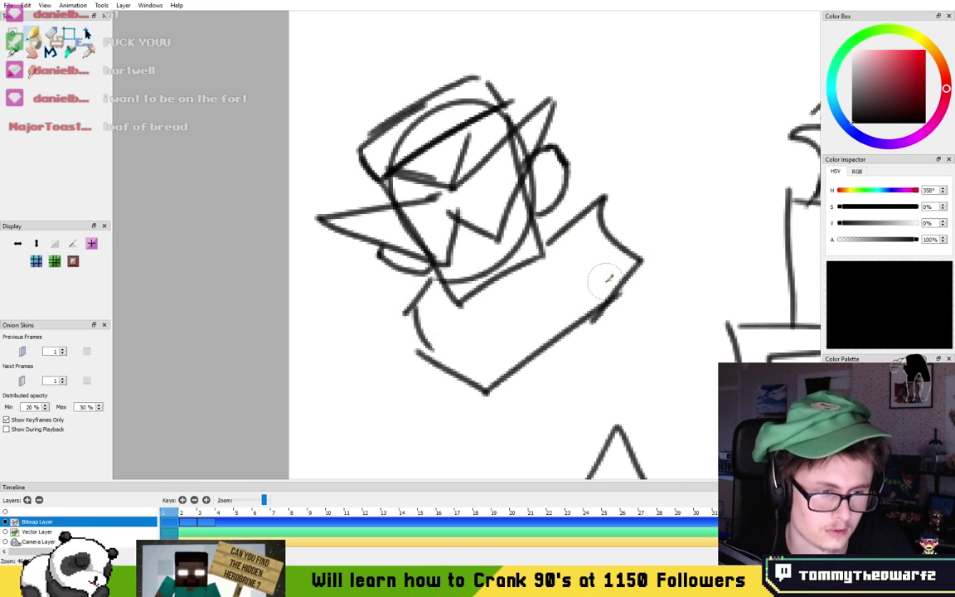
- Add dividing lines across the collar and draw a segmented lower band beneath it
left_click_drag(599, 311, 573, 238)
left_click_drag(555, 333, 535, 275)
mouse_move(475, 371)
left_mouse_down()
mouse_move(451, 313)
mouse_move(460, 430)
left_mouse_up()
mouse_move(445, 423)
left_mouse_down()
mouse_move(521, 417)
mouse_move(597, 365)
left_mouse_up()
left_click_drag(586, 368, 597, 317)
left_click_drag(532, 367, 523, 407)
left_click_drag(457, 378, 454, 426)
- Draw large spiky hair around the tilted head, with side tufts by the ears, and undo the last stray stroke
left_click_drag(431, 284, 375, 300)
mouse_move(374, 300)
left_mouse_down()
mouse_move(297, 268)
mouse_move(364, 260)
mouse_move(235, 143)
mouse_move(313, 175)
left_mouse_up()
left_click_drag(310, 126, 276, 265)
left_click_drag(268, 307, 251, 182)
mouse_move(241, 244)
left_mouse_down()
mouse_move(276, 137)
mouse_move(277, 43)
left_mouse_up()
mouse_move(277, 43)
left_mouse_down()
mouse_move(363, 115)
mouse_move(398, 33)
mouse_move(495, 149)
mouse_move(538, 166)
mouse_move(556, 217)
mouse_move(506, 270)
mouse_move(518, 302)
mouse_move(473, 319)
mouse_move(440, 387)
mouse_move(448, 400)
mouse_move(460, 384)
mouse_move(451, 385)
left_mouse_up()
key("ctrl+z")
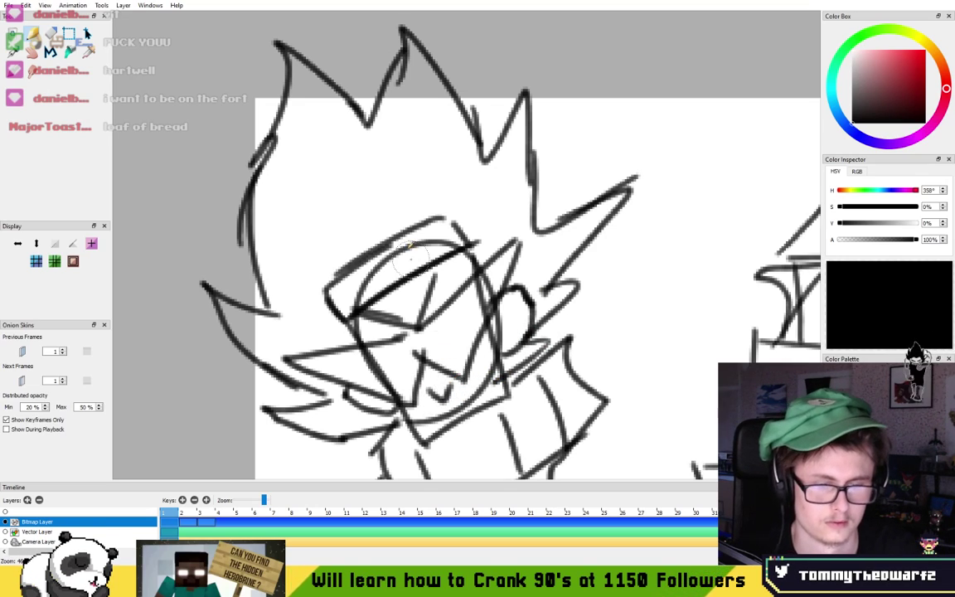
- Draw a tiny helmeted figure with outstretched arms and a raised sword beside the castle's upper tower
scroll(409, 246, "down", 4)
left_click_drag(515, 287, 442, 175)
scroll(408, 145, "up", 3)
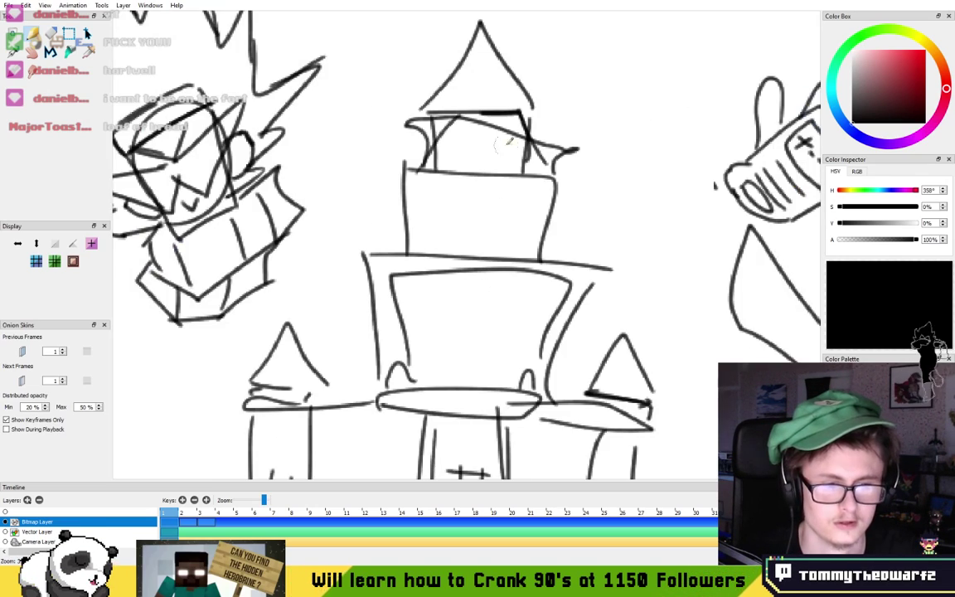
left_click_drag(632, 154, 494, 173)
mouse_move(533, 203)
left_mouse_down()
mouse_move(583, 148)
mouse_move(495, 256)
mouse_move(492, 189)
left_mouse_up()
scroll(584, 148, "down", 1)
scroll(492, 190, "down", 1)
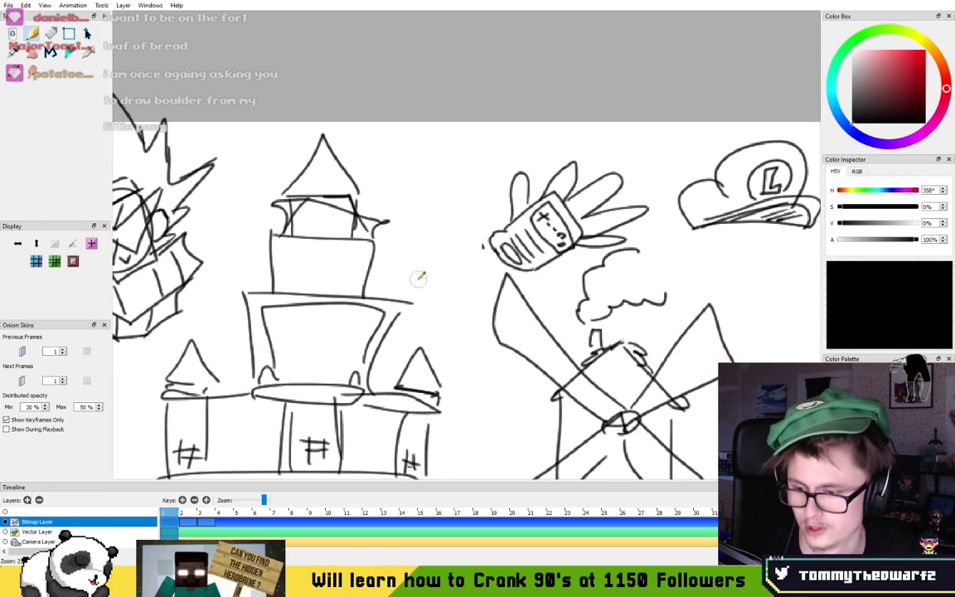
scroll(478, 227, "up", 3)
scroll(496, 253, "up", 6)
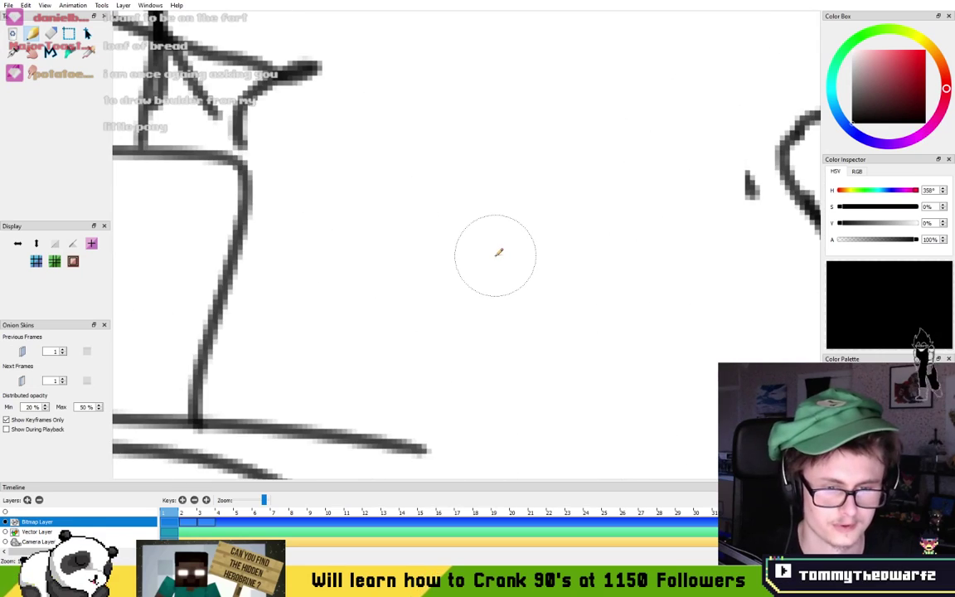
mouse_move(284, 261)
left_mouse_down()
mouse_move(300, 241)
mouse_move(335, 277)
left_mouse_up()
mouse_move(288, 263)
left_mouse_down()
mouse_move(373, 325)
mouse_move(377, 260)
mouse_move(358, 251)
mouse_move(395, 277)
mouse_move(373, 255)
mouse_move(371, 273)
left_mouse_up()
left_click_drag(355, 245, 418, 247)
left_click_drag(380, 300, 443, 278)
mouse_move(443, 280)
left_mouse_down()
mouse_move(435, 305)
mouse_move(396, 324)
left_mouse_up()
mouse_move(442, 282)
left_mouse_down()
mouse_move(454, 265)
mouse_move(445, 284)
left_mouse_up()
mouse_move(456, 244)
left_mouse_down()
mouse_move(473, 250)
mouse_move(524, 188)
mouse_move(550, 202)
mouse_move(492, 299)
left_mouse_up()
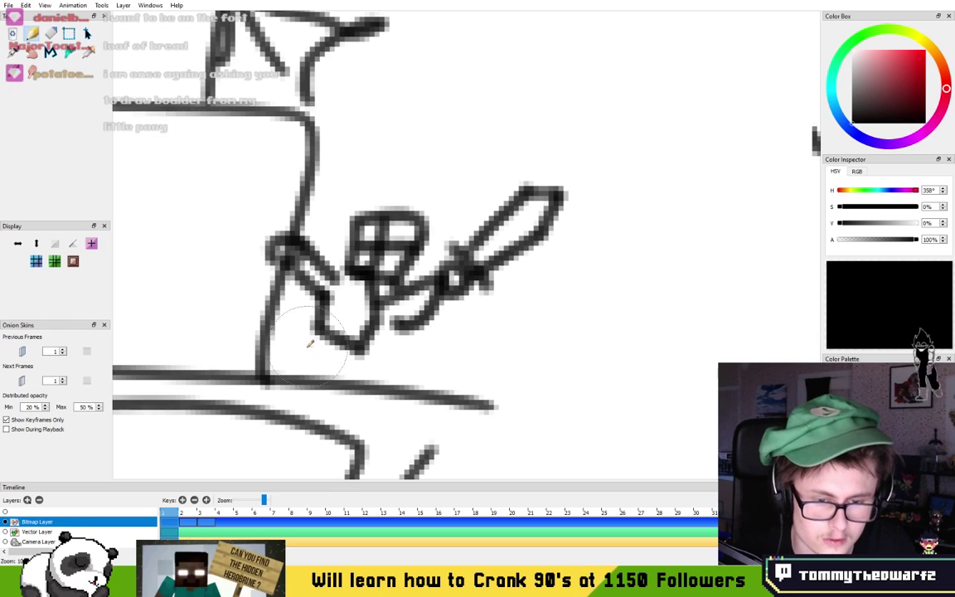
- Draw the tiny figure's legs standing on the castle ledge and add detail lines across its chest
left_click_drag(317, 336, 294, 390)
mouse_move(362, 347)
left_mouse_down()
mouse_move(357, 381)
mouse_move(333, 353)
left_mouse_up()
left_click_drag(333, 353, 336, 380)
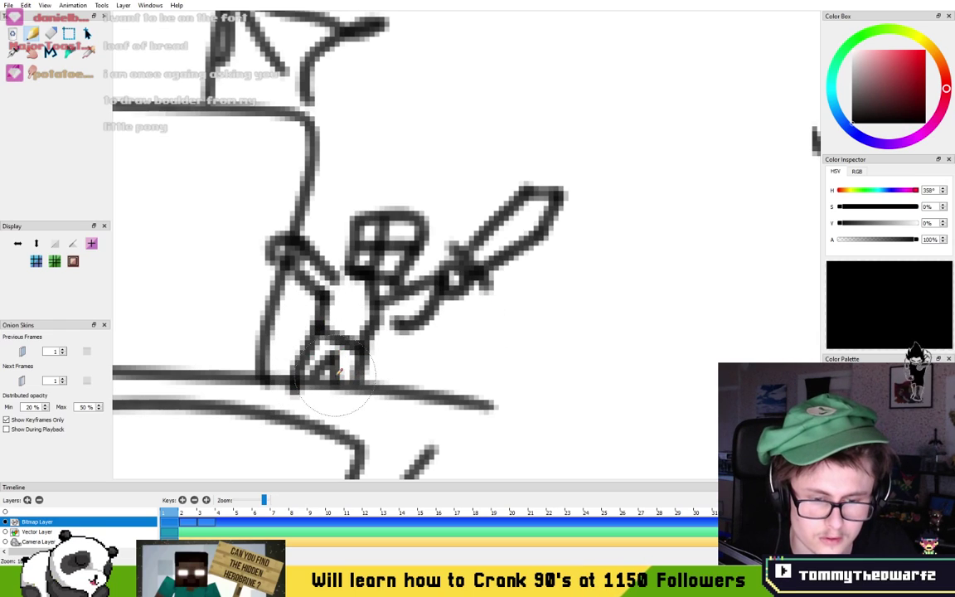
left_click_drag(360, 280, 341, 330)
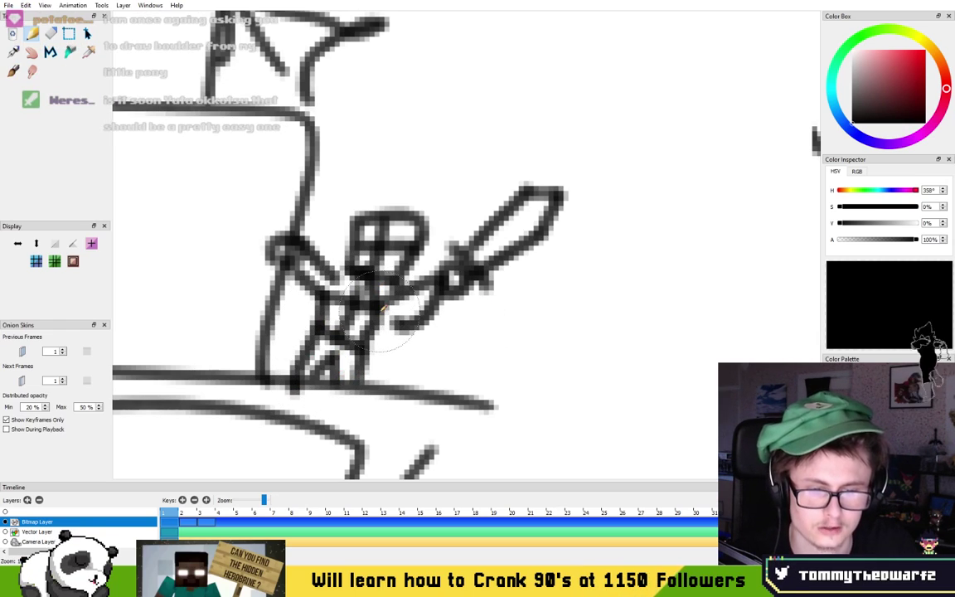
scroll(390, 230, "down", 8)
scroll(390, 227, "up", 5)
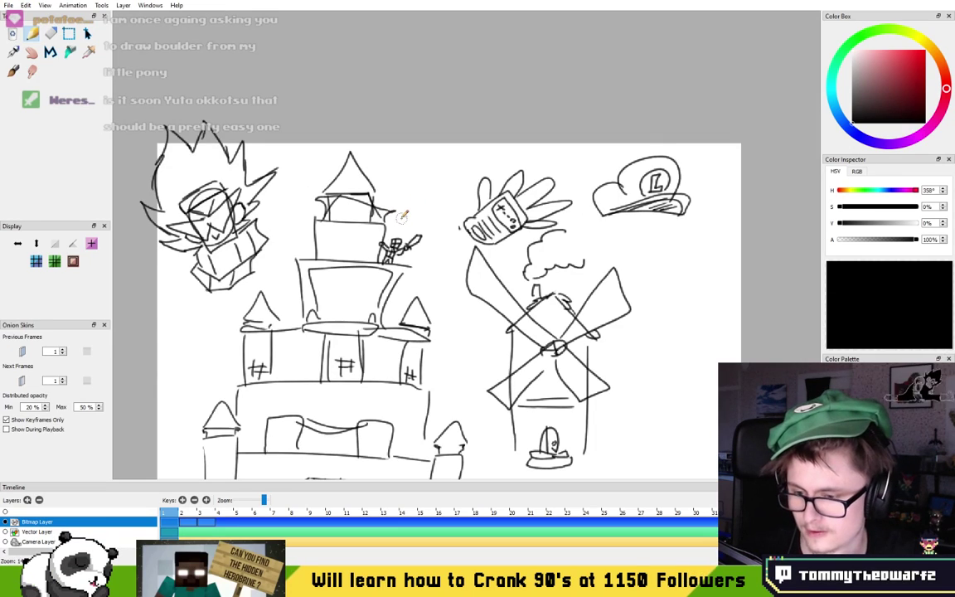
left_click_drag(416, 194, 432, 181)
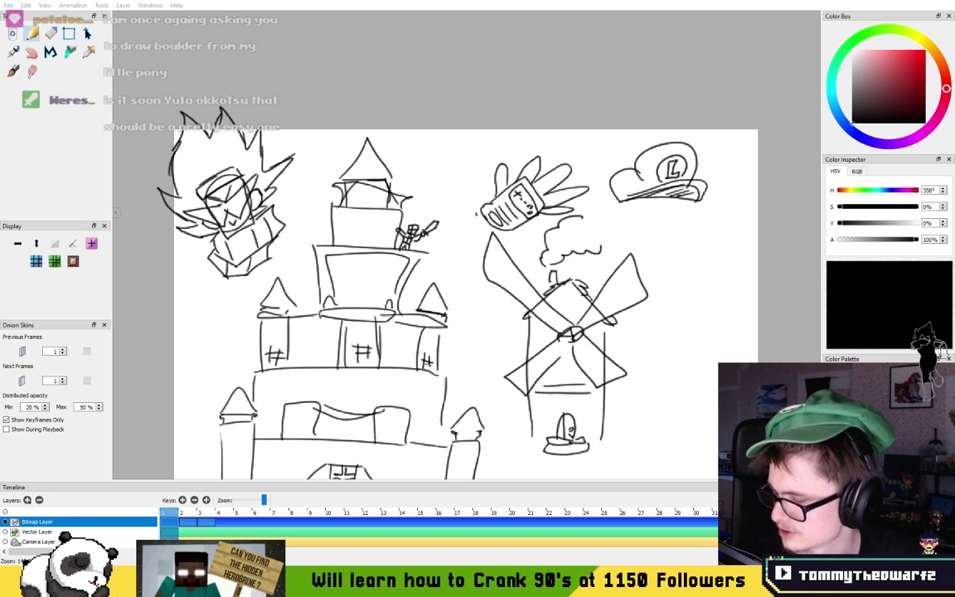
- On blank frame 3, draw a pony's blunt fringe with a flat top line and curved strand lines inside
left_click_drag(430, 214, 343, 221)
mouse_move(527, 397)
left_mouse_down()
mouse_move(467, 275)
mouse_move(480, 262)
mouse_move(511, 262)
left_mouse_up()
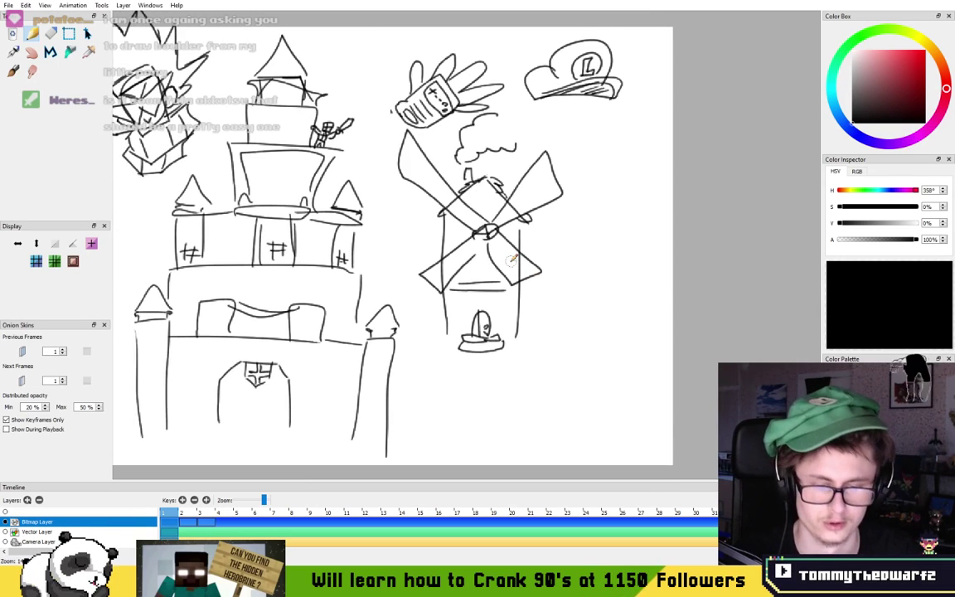
key("period")
key("period")
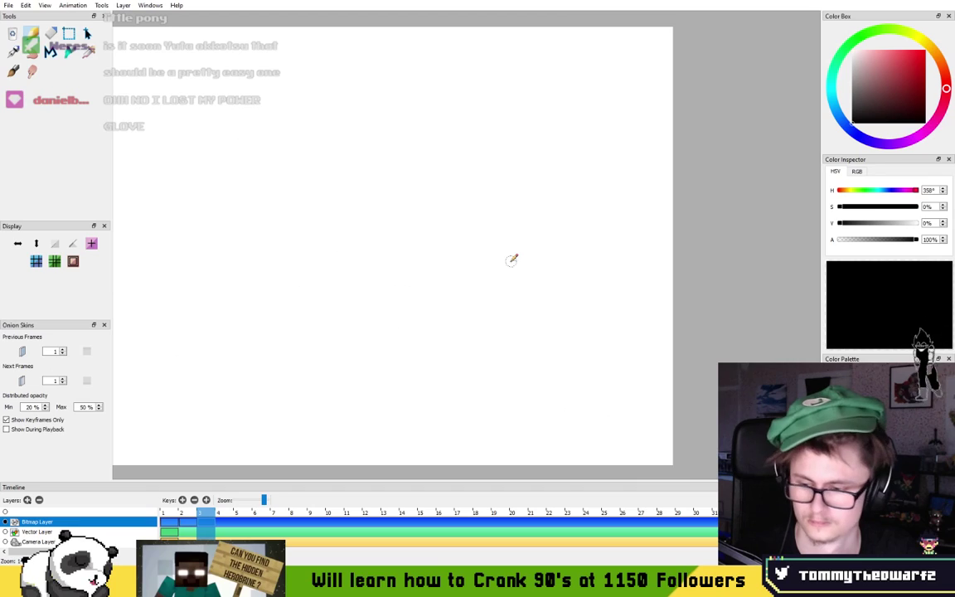
left_click_drag(319, 152, 488, 217)
left_click_drag(430, 209, 350, 209)
mouse_move(381, 260)
left_mouse_down()
mouse_move(325, 211)
mouse_move(360, 216)
mouse_move(346, 185)
left_mouse_up()
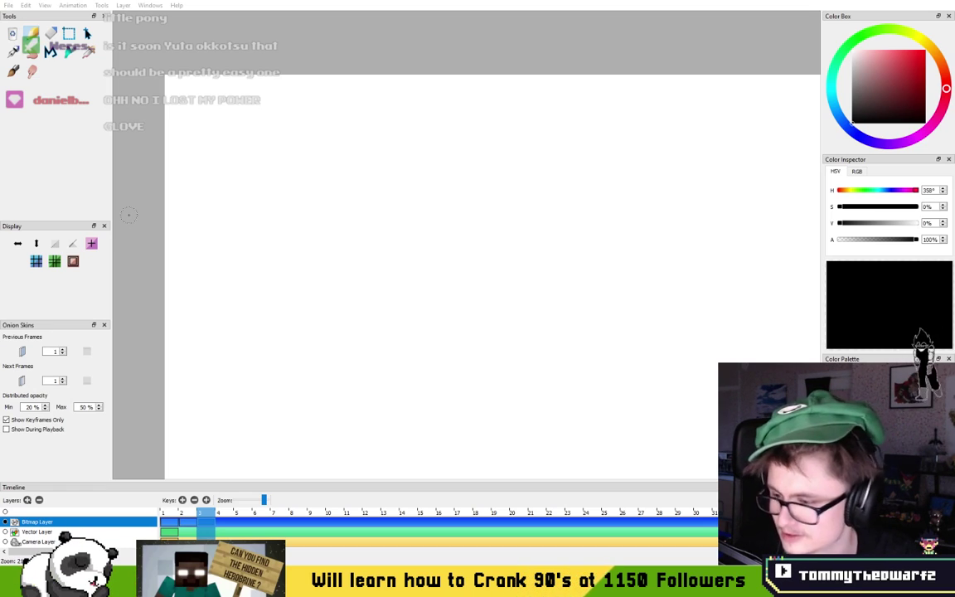
left_click_drag(376, 228, 335, 233)
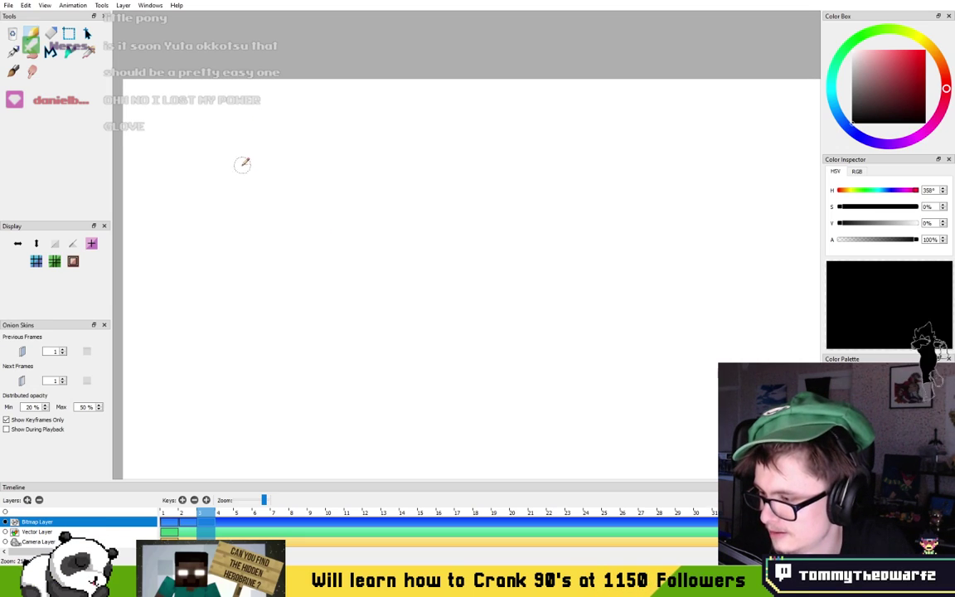
left_click_drag(208, 152, 362, 157)
key("ctrl+z")
mouse_move(251, 153)
left_mouse_down()
mouse_move(341, 153)
mouse_move(348, 199)
mouse_move(328, 157)
left_mouse_up()
left_click_drag(286, 163, 296, 200)
left_click_drag(308, 161, 325, 198)
left_click_drag(329, 157, 348, 195)
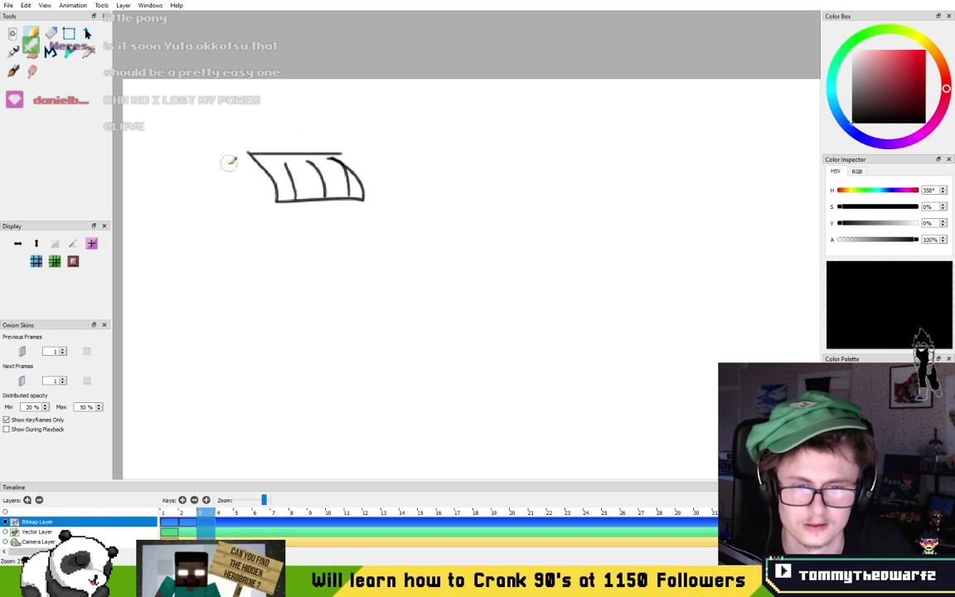
- Draw a pointed ear beside the fringe and a flared, segmented lock of hair hanging below it
mouse_move(250, 153)
left_mouse_down()
mouse_move(249, 186)
mouse_move(243, 180)
left_mouse_up()
key("ctrl+z")
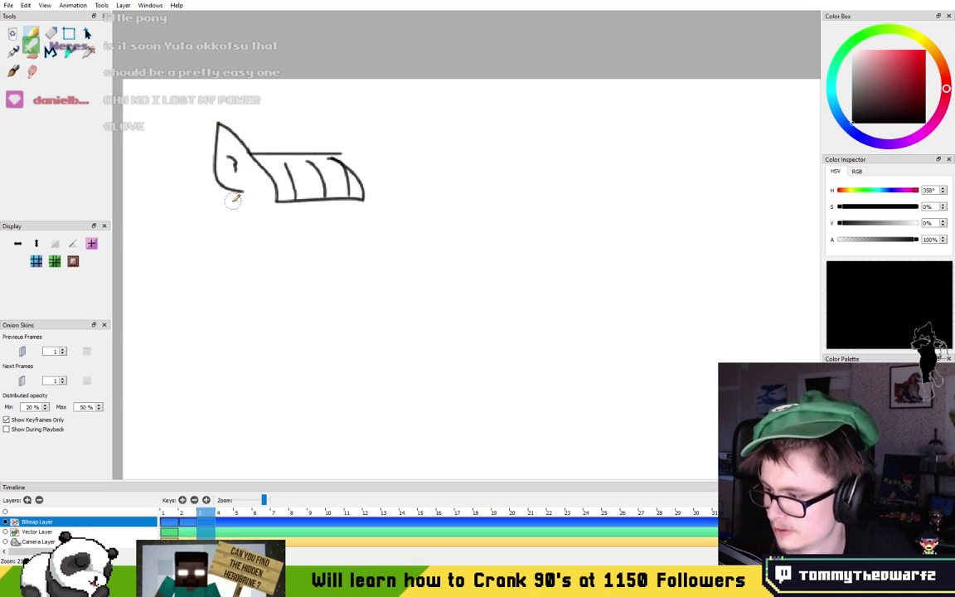
mouse_move(219, 185)
left_mouse_down()
mouse_move(213, 265)
mouse_move(244, 202)
left_mouse_up()
left_click_drag(207, 263, 226, 196)
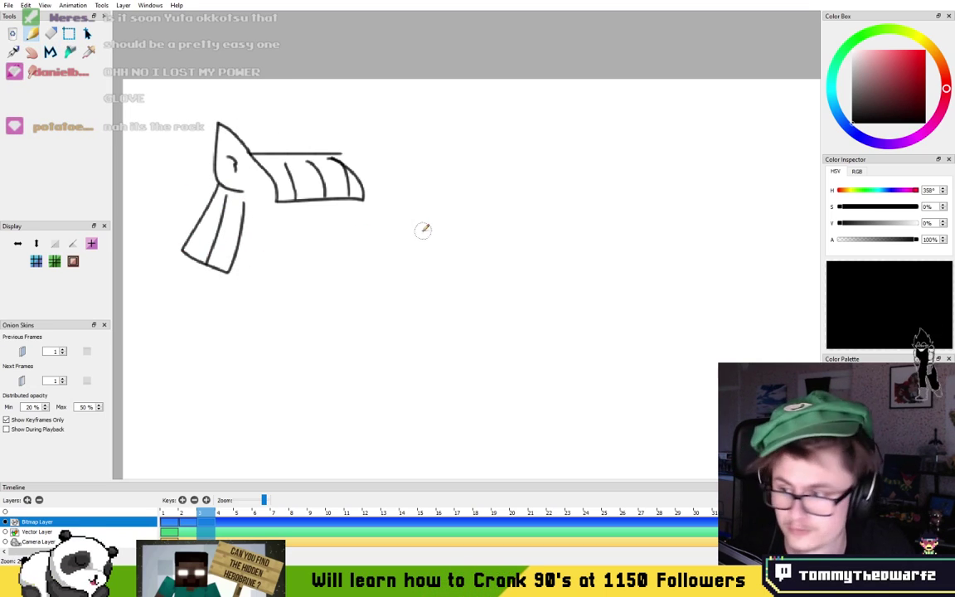
- Draw the pony's large lashed eye and smaller far eye beneath the fringe, with thick upper lids and dark pupils
left_click_drag(267, 231, 362, 228)
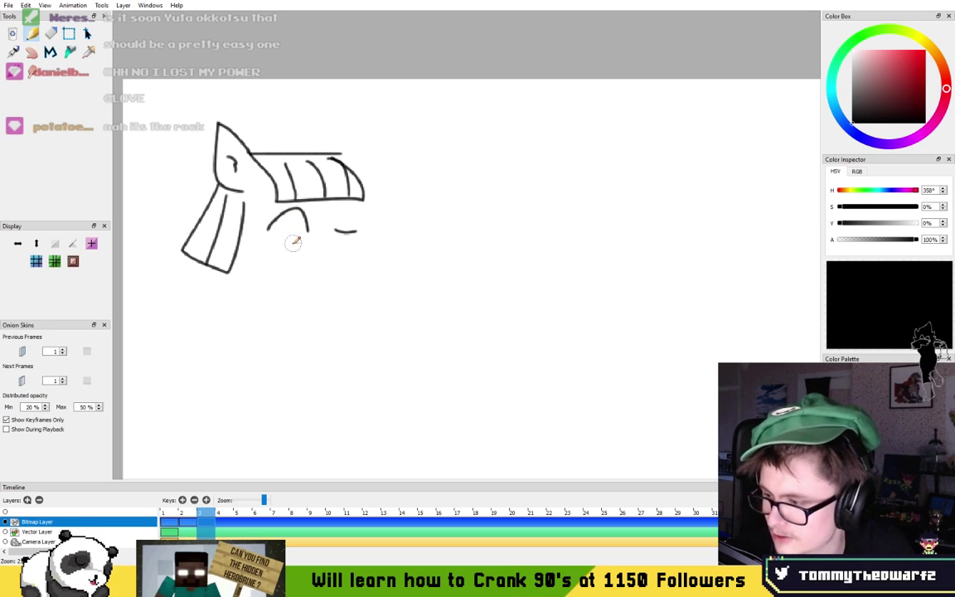
mouse_move(305, 231)
left_mouse_down()
mouse_move(272, 226)
mouse_move(295, 211)
left_mouse_up()
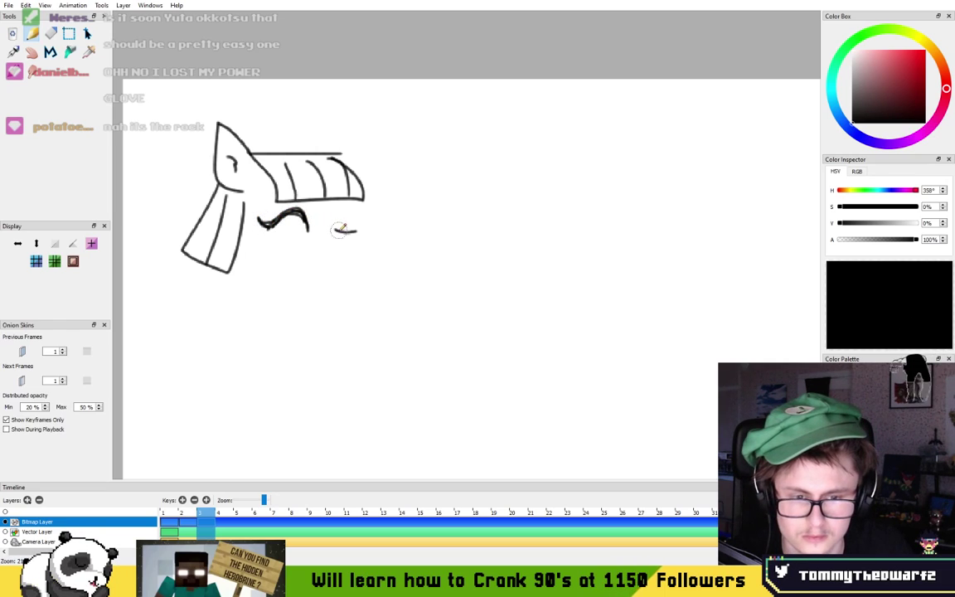
left_click_drag(336, 228, 357, 231)
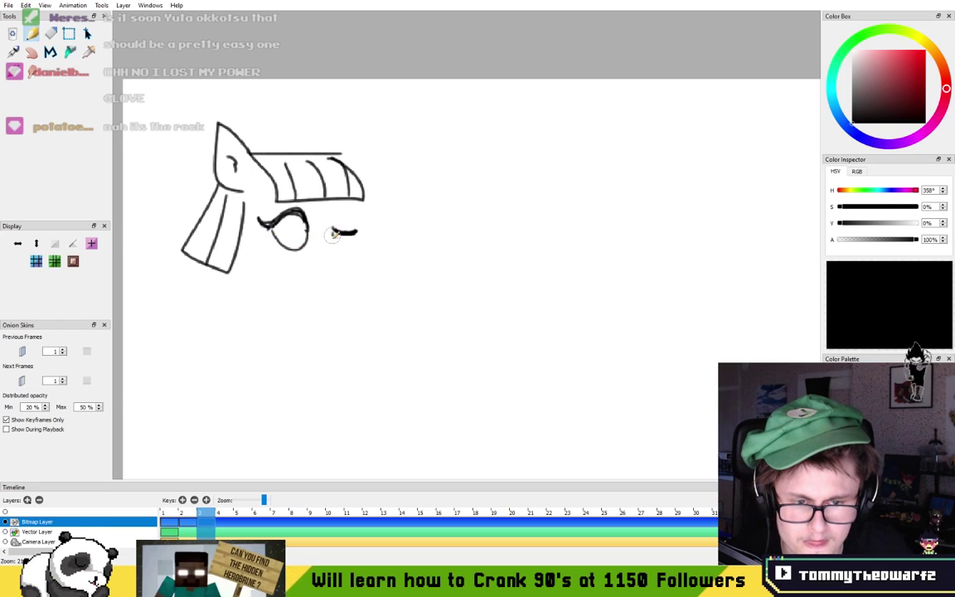
left_click_drag(333, 230, 354, 236)
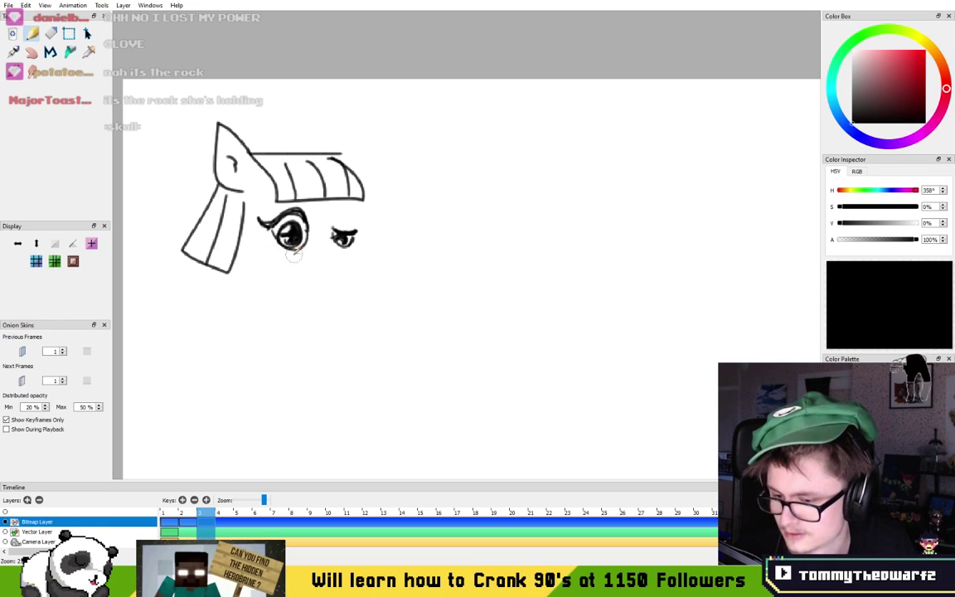
- Draw the forehead line down from the fringe and a short muzzle, undoing the misplaced profile strokes
left_click_drag(384, 305, 392, 268)
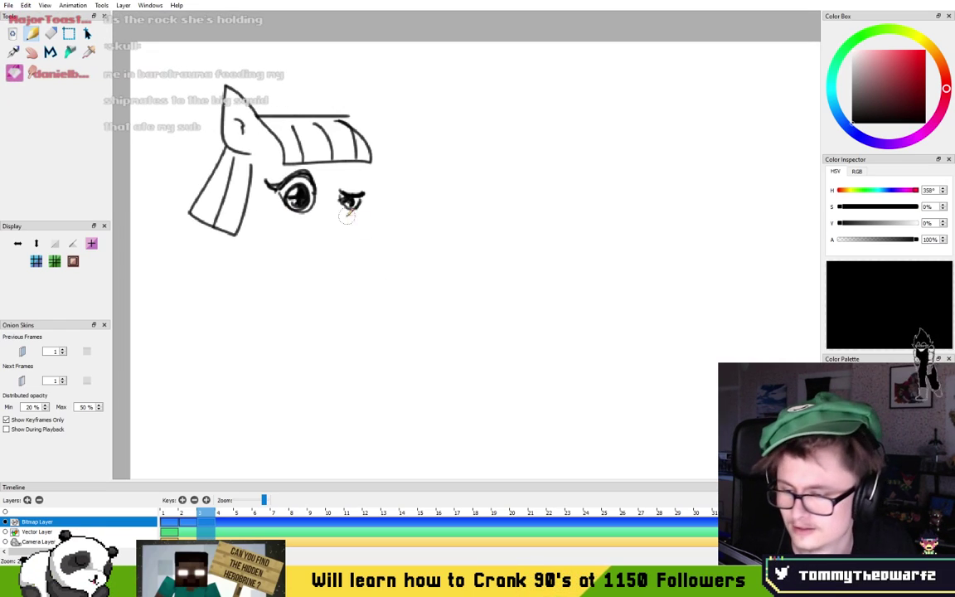
left_click_drag(325, 202, 372, 248)
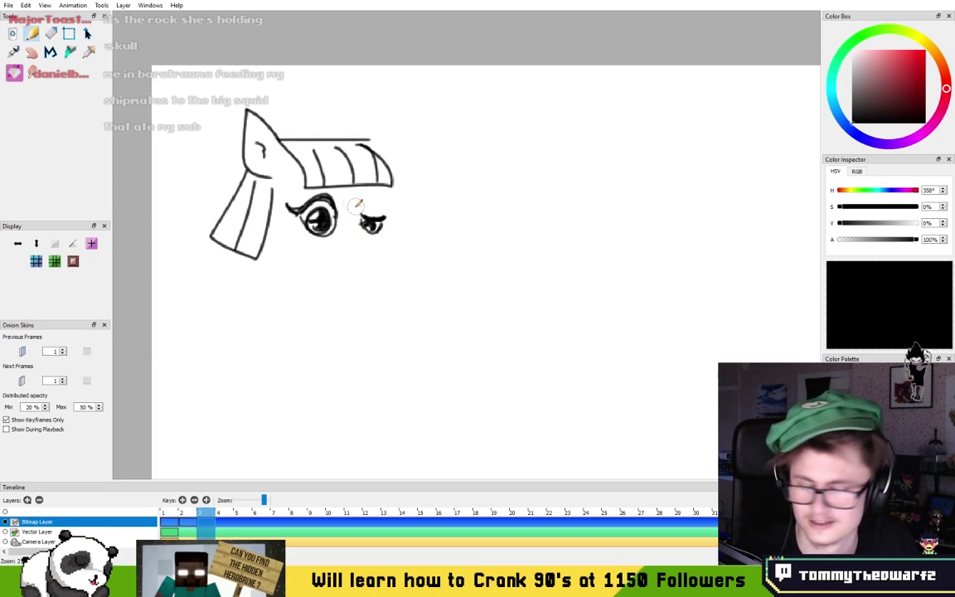
mouse_move(376, 189)
left_mouse_down()
mouse_move(385, 248)
mouse_move(375, 257)
left_mouse_up()
key("ctrl+z")
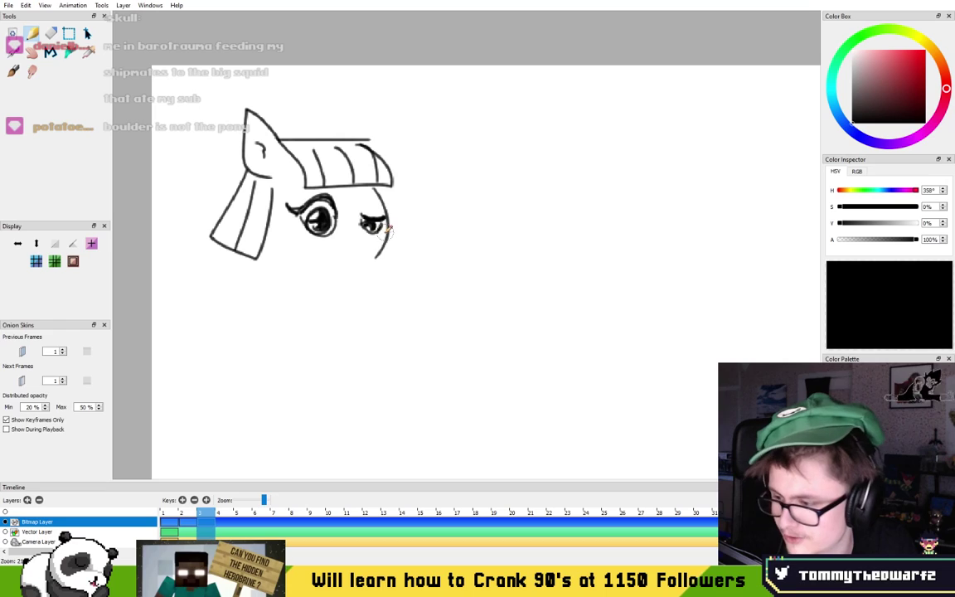
key("ctrl+z")
left_click_drag(380, 192, 390, 251)
key("ctrl+z")
mouse_move(381, 192)
left_mouse_down()
mouse_move(386, 241)
mouse_move(396, 241)
mouse_move(365, 281)
left_mouse_up()
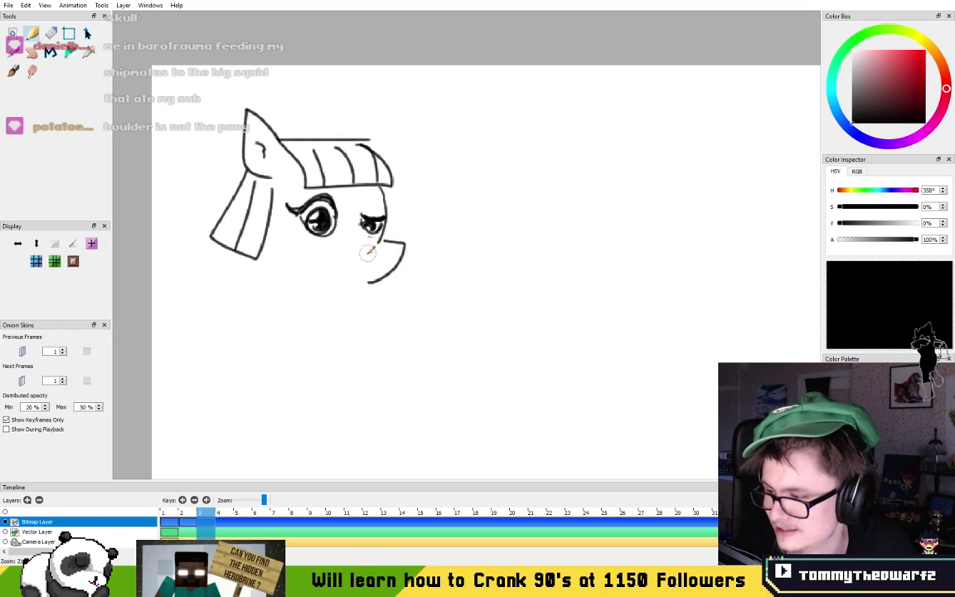
key("ctrl+z")
left_click_drag(375, 239, 353, 275)
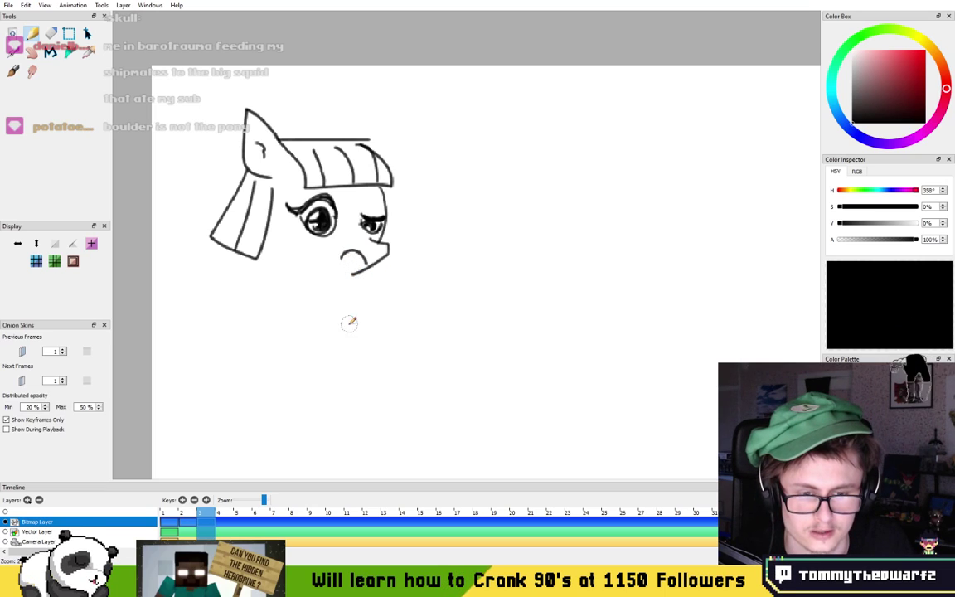
- Draw a flat, straight mouth on the pony and add the jaw and two neck lines
left_click_drag(334, 254, 369, 256)
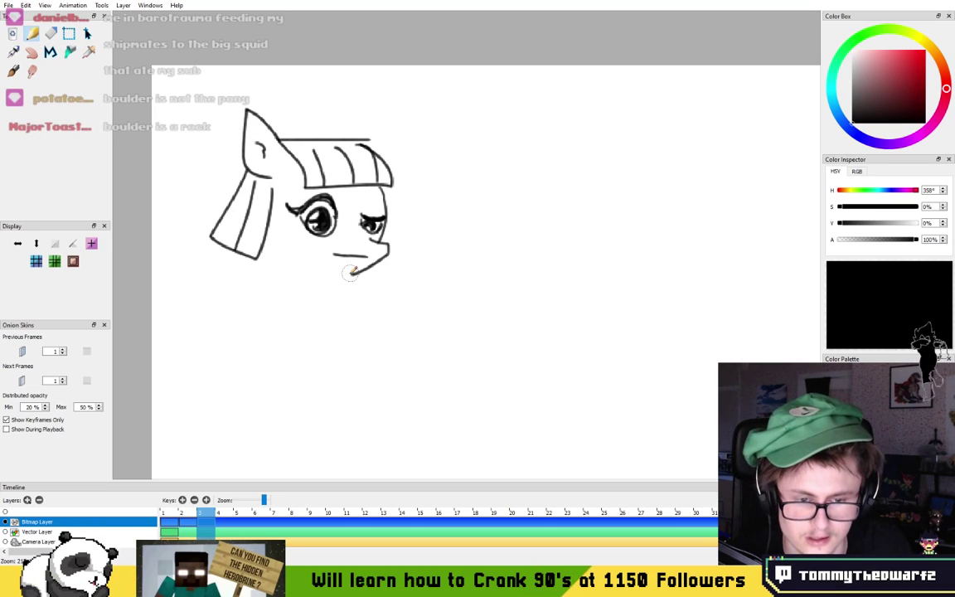
mouse_move(353, 274)
left_mouse_down()
mouse_move(325, 268)
mouse_move(352, 312)
mouse_move(340, 315)
left_mouse_up()
key("ctrl+z")
left_click_drag(263, 257, 267, 309)
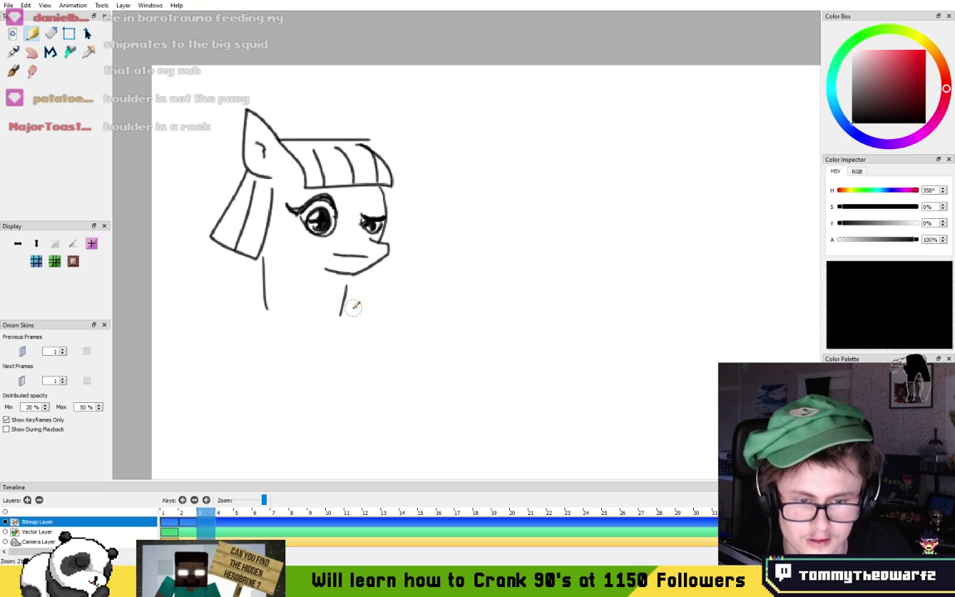
- Draw an open hand holding a scribbled rock beside the pony's neck, and a crescent shape with a small circle beside the head
mouse_move(384, 304)
left_mouse_down()
mouse_move(413, 299)
mouse_move(417, 310)
mouse_move(384, 279)
mouse_move(407, 274)
mouse_move(411, 311)
mouse_move(432, 295)
mouse_move(480, 289)
mouse_move(446, 322)
mouse_move(506, 299)
mouse_move(460, 337)
mouse_move(538, 323)
mouse_move(492, 347)
mouse_move(535, 341)
mouse_move(477, 364)
mouse_move(483, 336)
mouse_move(450, 349)
mouse_move(453, 384)
mouse_move(402, 403)
mouse_move(377, 327)
mouse_move(387, 325)
mouse_move(393, 355)
mouse_move(418, 361)
mouse_move(398, 369)
mouse_move(440, 352)
left_mouse_up()
key("ctrl+z")
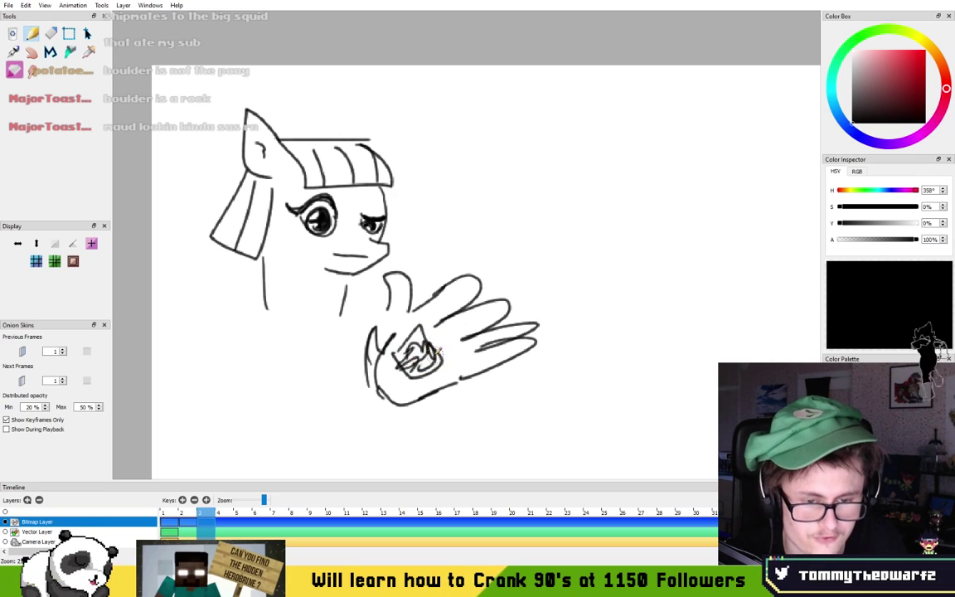
mouse_move(412, 194)
left_mouse_down()
mouse_move(459, 148)
mouse_move(452, 198)
left_mouse_up()
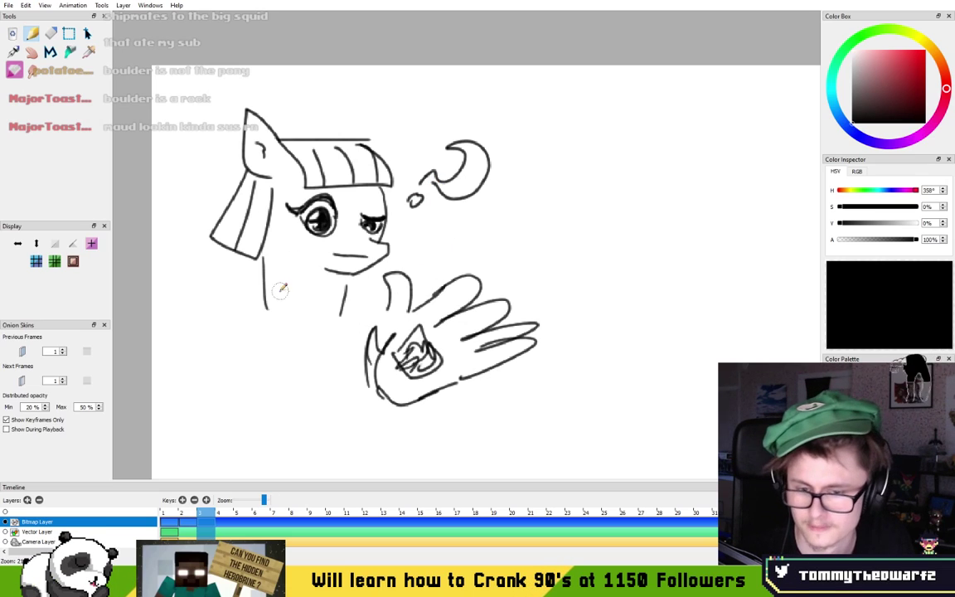
- Draw rounded collar shapes at the base of the pony's neck and check frame 1 before returning to frame 3
mouse_move(249, 300)
left_mouse_down()
mouse_move(302, 320)
mouse_move(265, 294)
mouse_move(362, 306)
left_mouse_up()
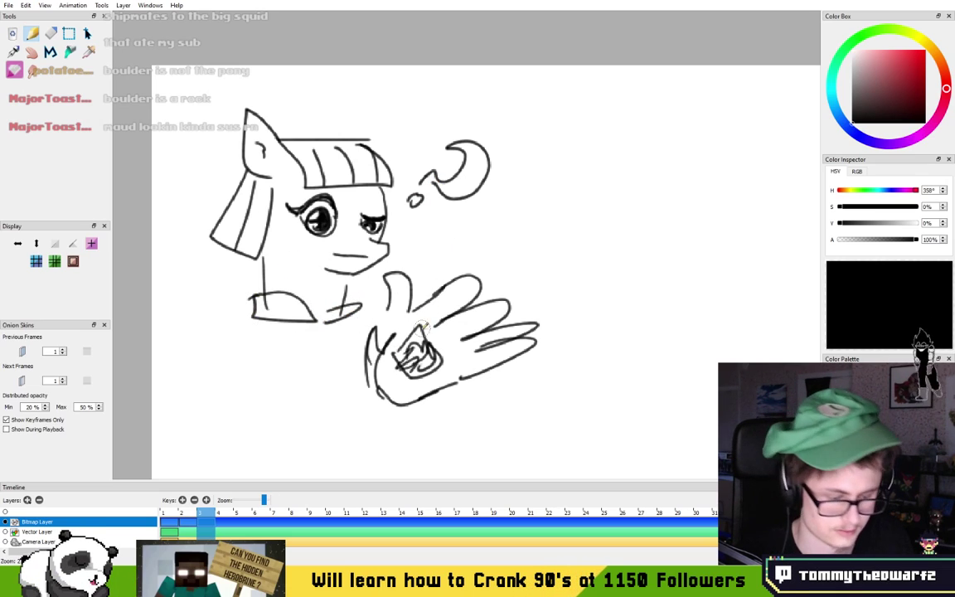
key("Left")
key("Left")
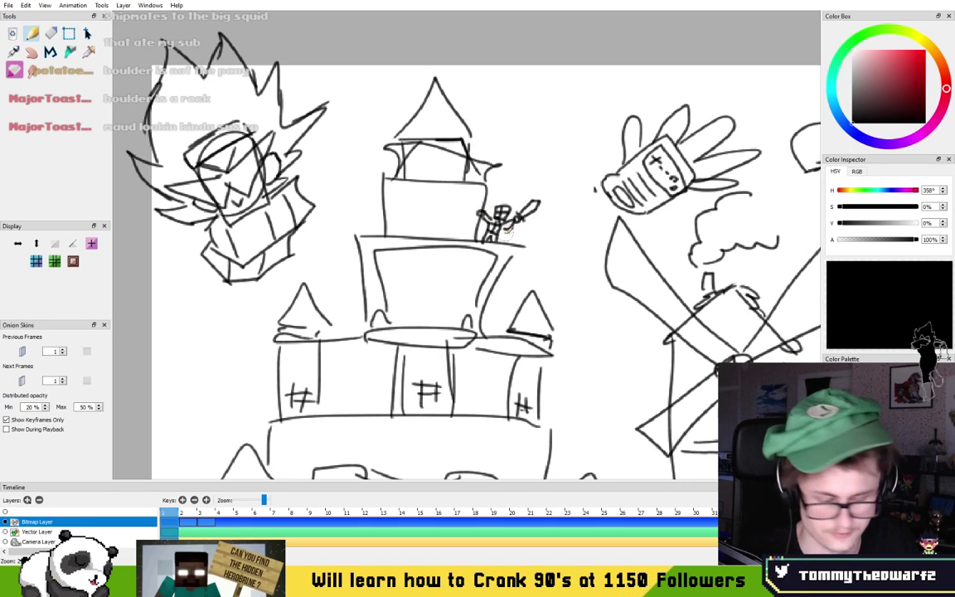
key("period")
key("period")
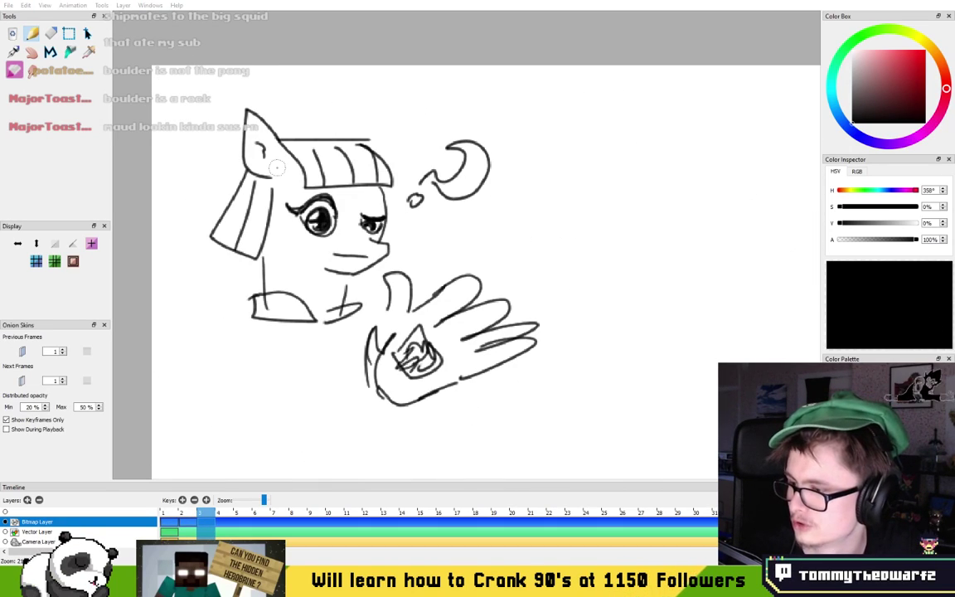
- Draw an angular face outline with straight sides and a pointed chin in the empty area beside the pony
mouse_move(437, 224)
left_mouse_down()
mouse_move(377, 208)
mouse_move(512, 150)
mouse_move(484, 29)
left_mouse_up()
scroll(416, 182, "down", 2)
scroll(416, 183, "up", 2)
mouse_move(309, 277)
left_mouse_down()
mouse_move(371, 228)
mouse_move(305, 292)
left_mouse_up()
left_click_drag(581, 118, 454, 272)
scroll(454, 269, "up", 1)
left_click_drag(454, 223, 387, 264)
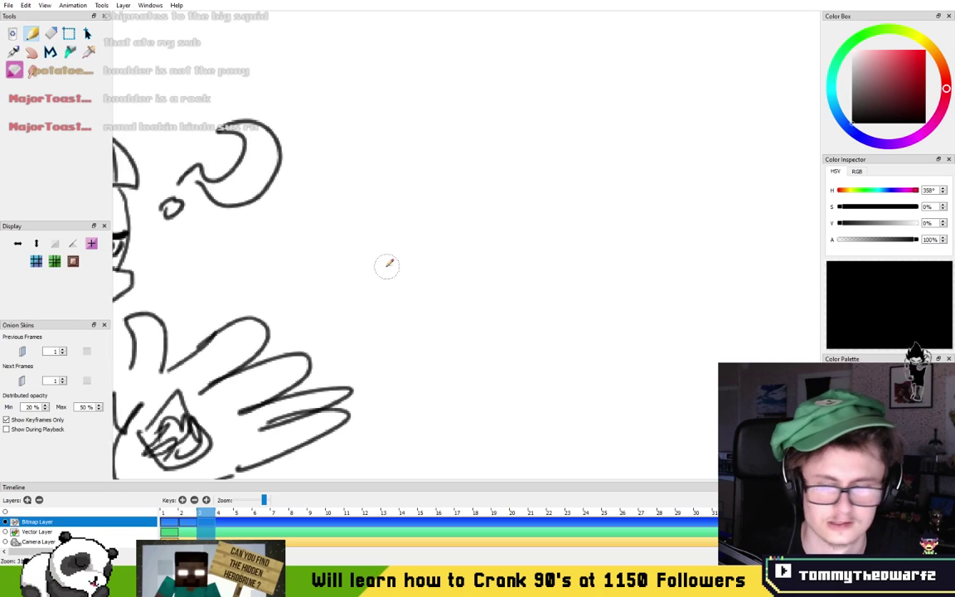
left_click_drag(592, 143, 535, 170)
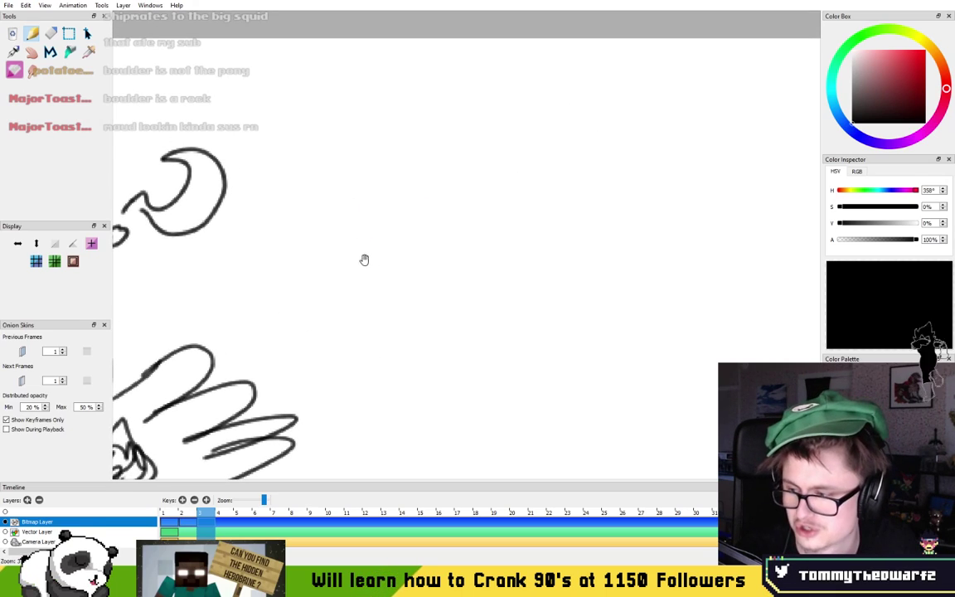
left_click_drag(364, 260, 386, 230)
left_click_drag(399, 98, 394, 208)
key("ctrl+z")
mouse_move(393, 92)
left_mouse_down()
mouse_move(405, 204)
mouse_move(476, 271)
mouse_move(549, 203)
mouse_move(556, 98)
left_mouse_up()
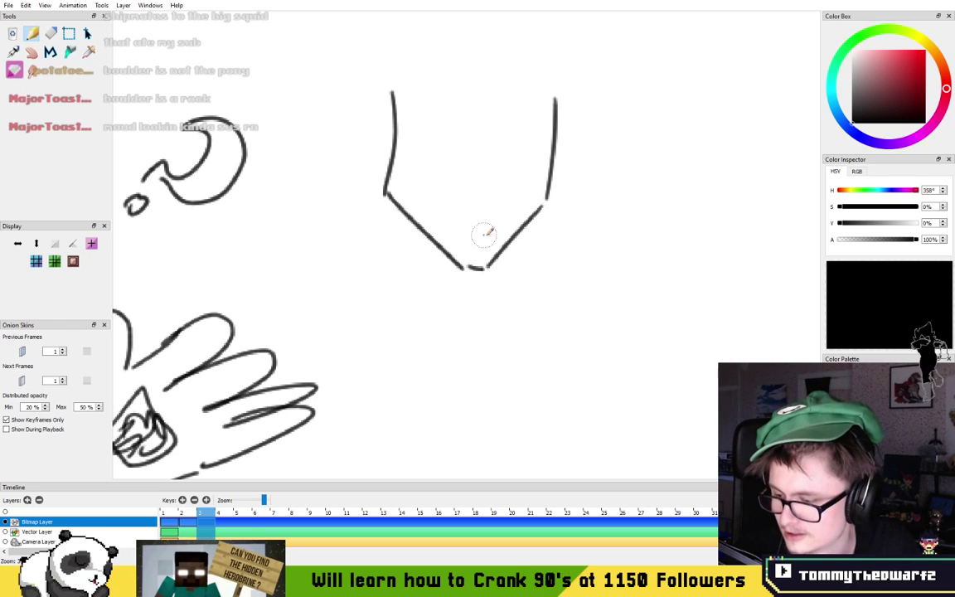
- Draw a zigzag fringe across the top of the angular face and add both ears with inner detail lines
left_click_drag(496, 171, 444, 239)
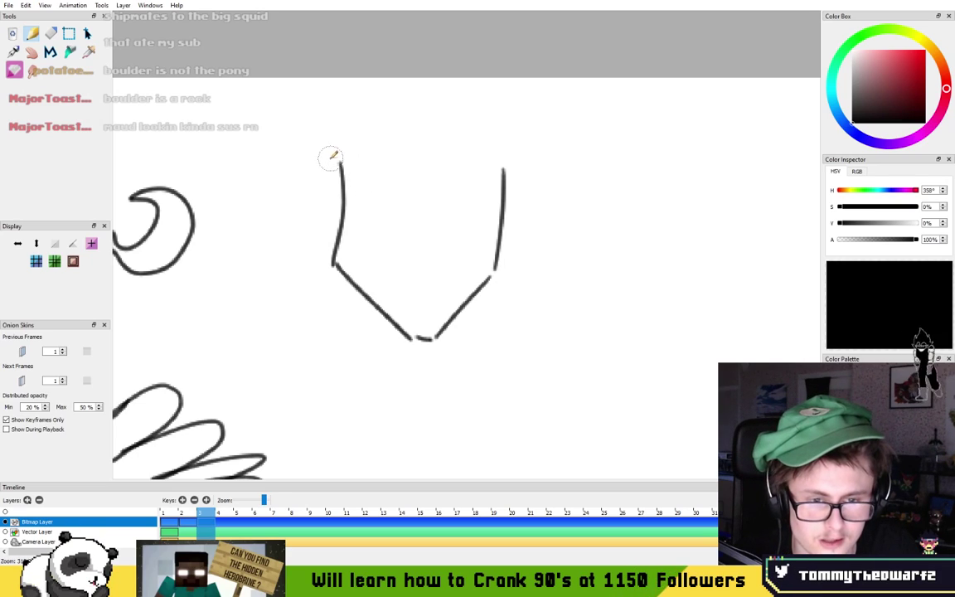
mouse_move(338, 143)
left_mouse_down()
mouse_move(315, 235)
mouse_move(377, 169)
mouse_move(393, 162)
mouse_move(352, 234)
mouse_move(449, 151)
mouse_move(408, 222)
mouse_move(429, 170)
mouse_move(420, 214)
mouse_move(459, 149)
mouse_move(489, 236)
mouse_move(504, 199)
mouse_move(547, 205)
mouse_move(549, 217)
mouse_move(496, 265)
left_mouse_up()
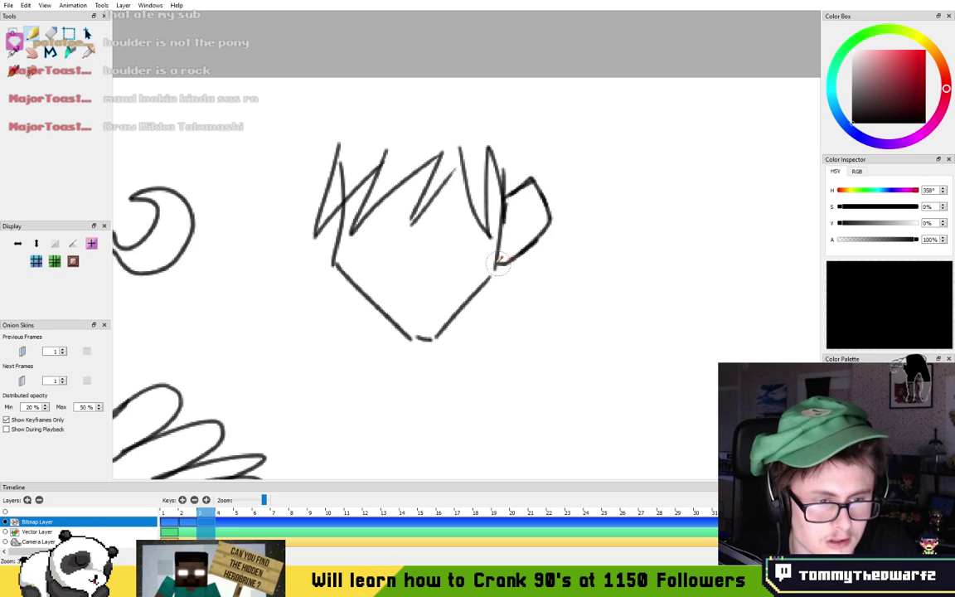
mouse_move(340, 178)
left_mouse_down()
mouse_move(308, 187)
mouse_move(304, 217)
mouse_move(336, 242)
left_mouse_up()
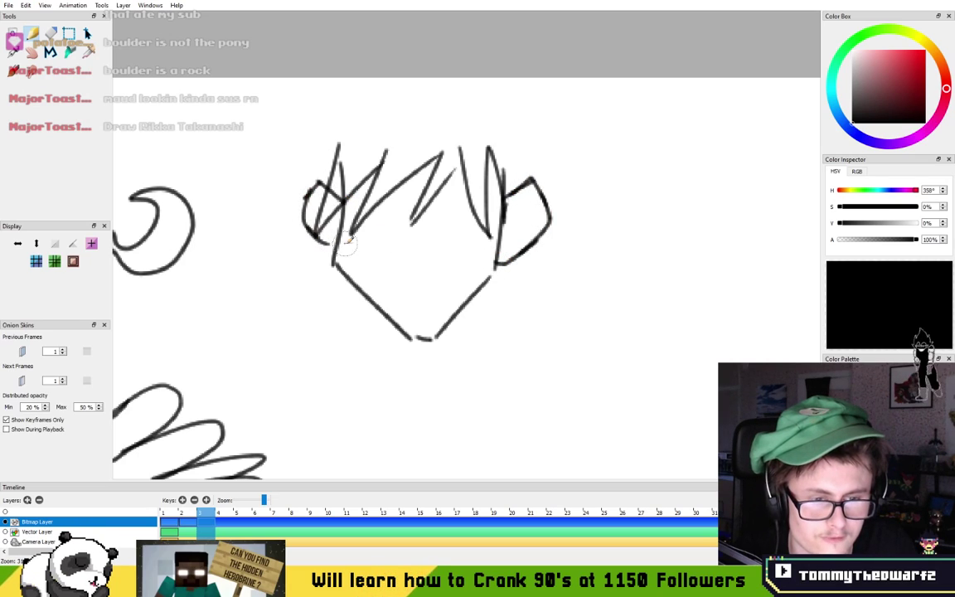
mouse_move(507, 208)
left_mouse_down()
mouse_move(529, 206)
mouse_move(506, 246)
mouse_move(524, 233)
left_mouse_up()
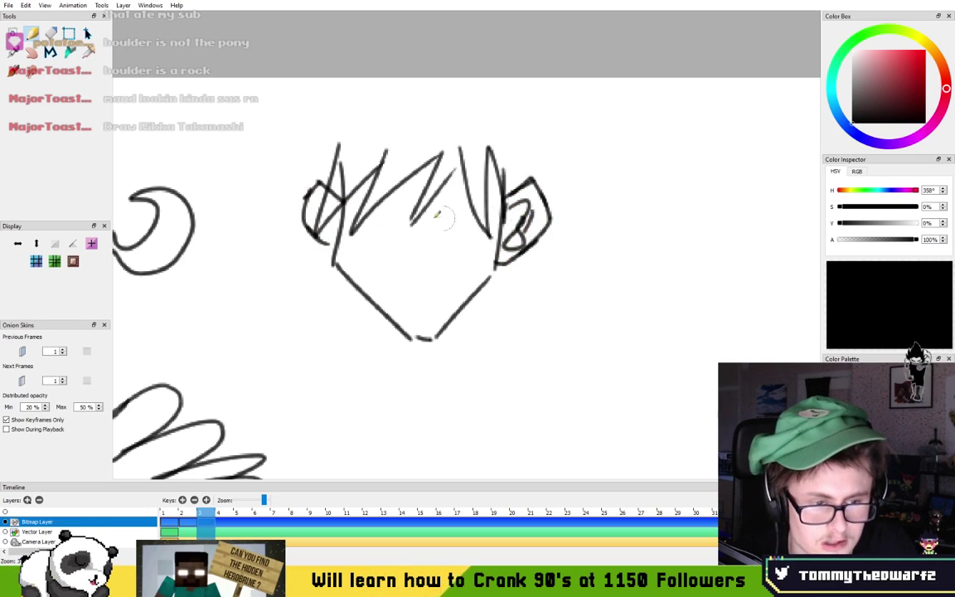
left_click_drag(338, 222, 335, 214)
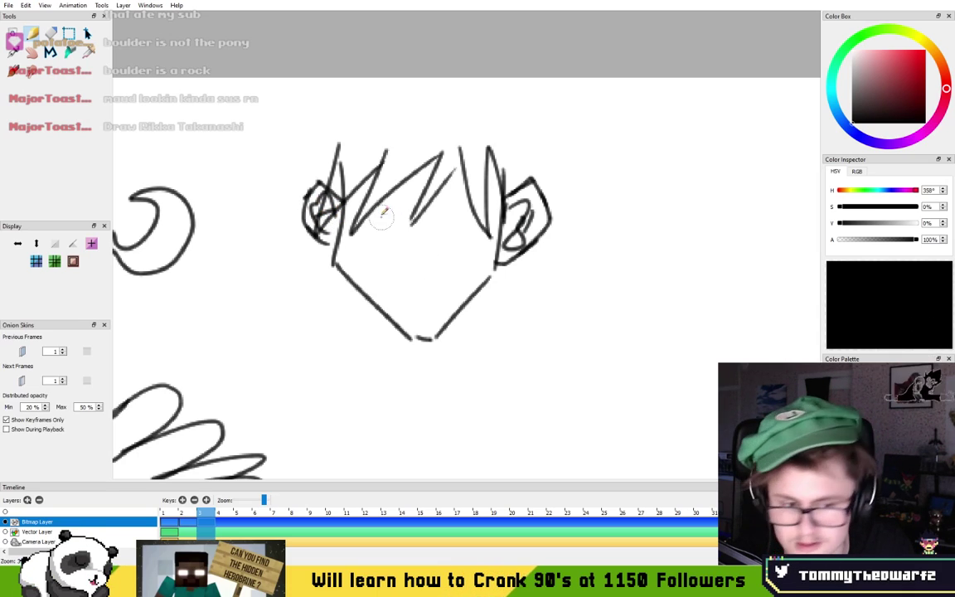
- Draw the angular face's features: thick slanted eyebrows, narrow eyes, small nose marks and a wide open grin
mouse_move(359, 180)
left_mouse_down()
mouse_move(409, 217)
mouse_move(394, 214)
mouse_move(495, 183)
mouse_move(442, 209)
left_mouse_up()
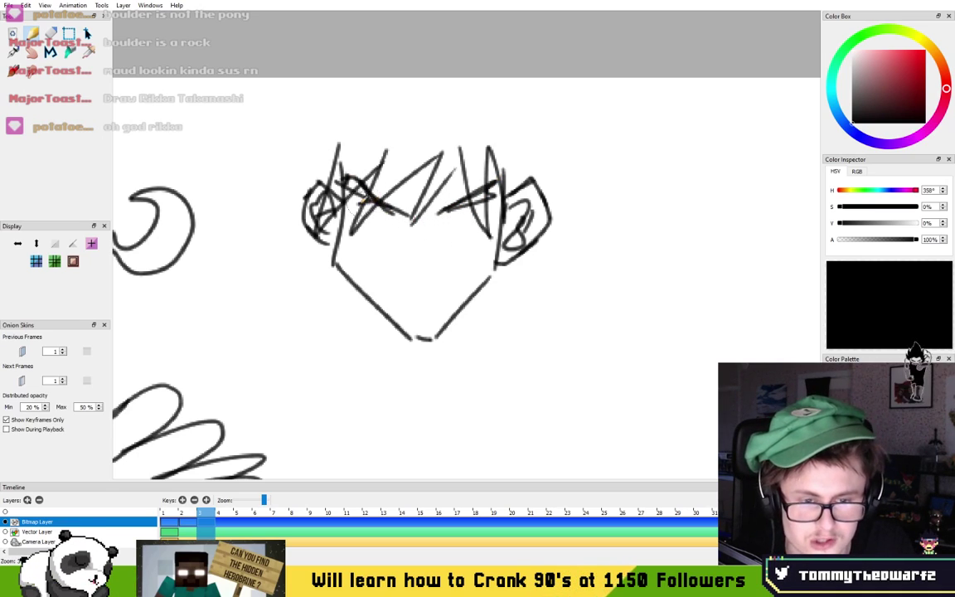
left_click_drag(340, 209, 382, 246)
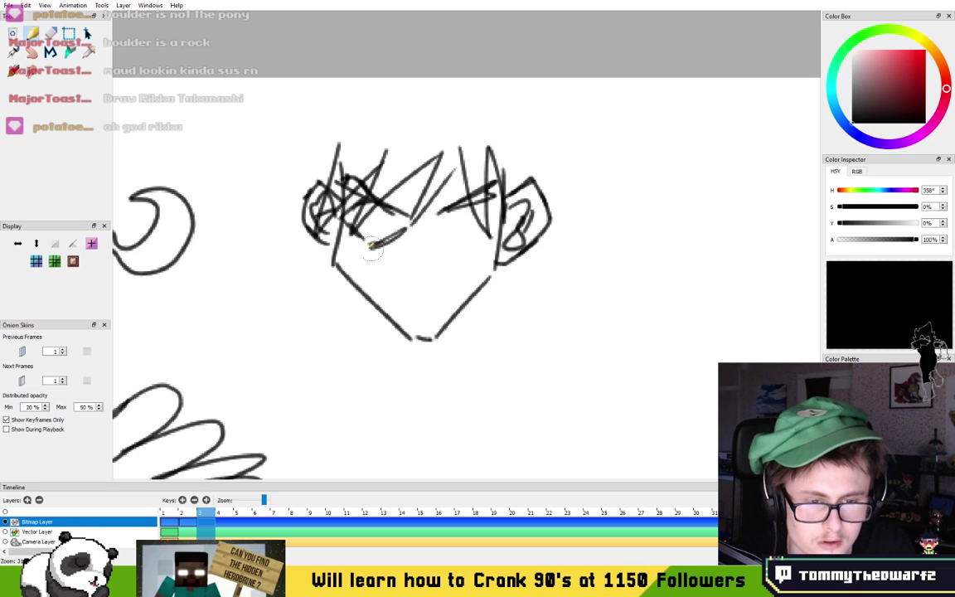
mouse_move(492, 213)
left_mouse_down()
mouse_move(475, 244)
mouse_move(433, 239)
left_mouse_up()
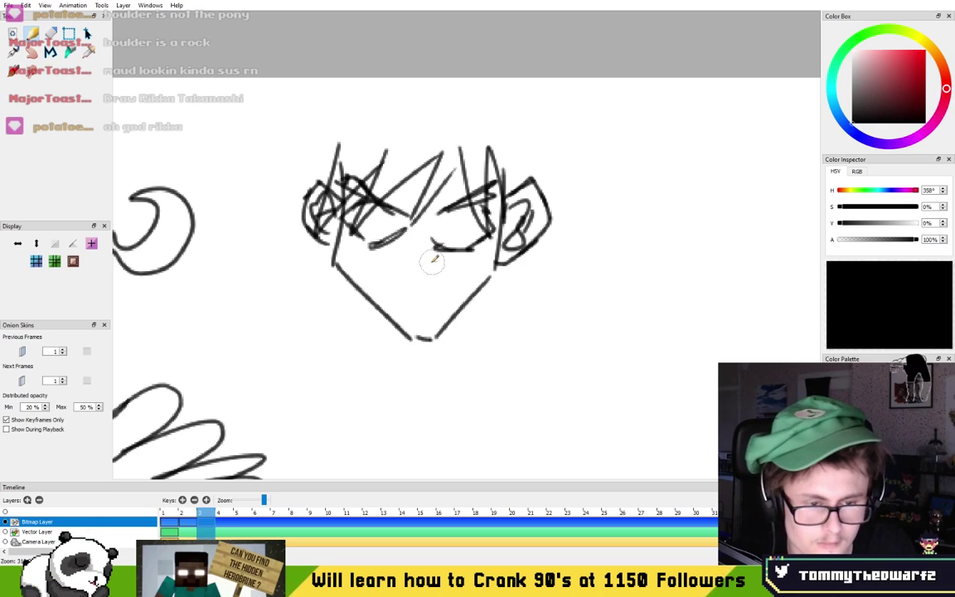
mouse_move(405, 259)
left_mouse_down()
mouse_move(451, 279)
mouse_move(426, 303)
mouse_move(456, 283)
left_mouse_up()
left_click_drag(388, 285, 424, 308)
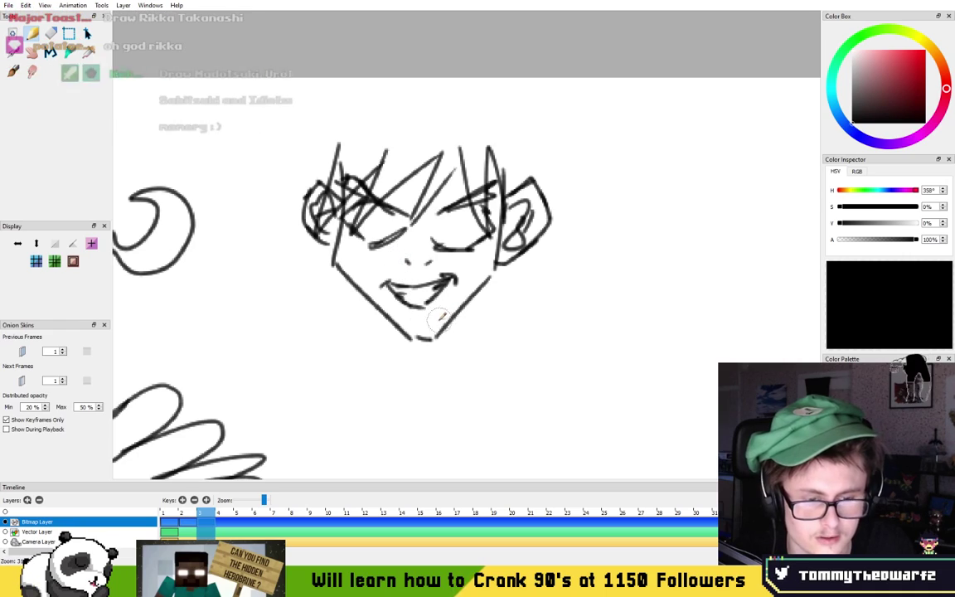
- Draw the two neck lines beneath the jaw of the angular face
left_click_drag(357, 285, 355, 341)
key("ctrl+z")
left_click_drag(474, 295, 472, 321)
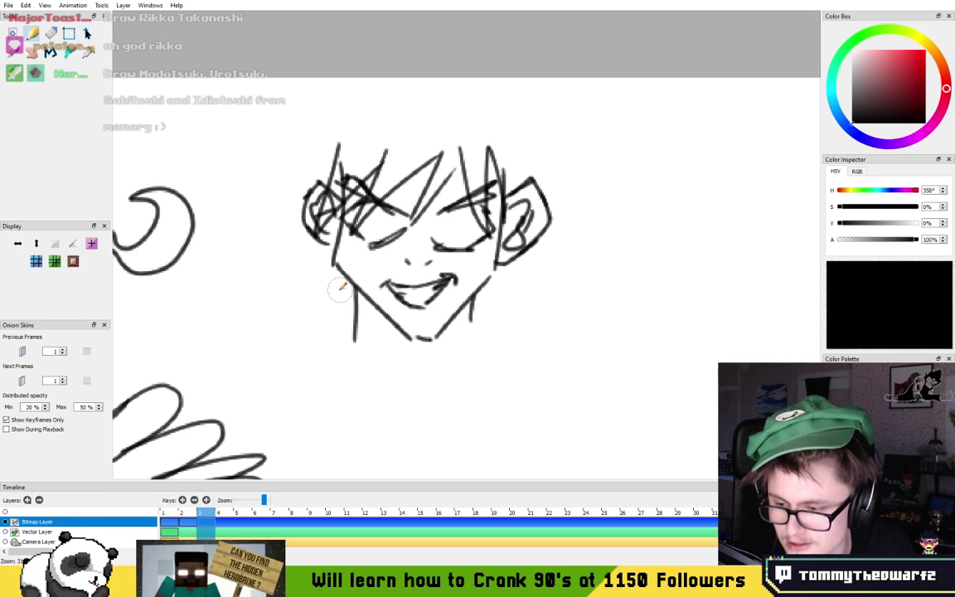
- Draw a wide folded hood collar around the neck, with a hanging drawstring and angular shoulder lines below it
mouse_move(340, 291)
left_mouse_down()
mouse_move(309, 306)
mouse_move(339, 348)
mouse_move(405, 398)
left_mouse_up()
left_click_drag(332, 317, 427, 391)
mouse_move(302, 318)
left_mouse_down()
mouse_move(321, 409)
mouse_move(415, 422)
mouse_move(376, 411)
mouse_move(414, 407)
mouse_move(392, 397)
mouse_move(422, 396)
mouse_move(416, 383)
mouse_move(453, 394)
mouse_move(427, 441)
mouse_move(421, 393)
mouse_move(450, 405)
mouse_move(486, 340)
left_mouse_up()
mouse_move(476, 307)
left_mouse_down()
mouse_move(513, 321)
mouse_move(478, 381)
left_mouse_up()
left_click_drag(522, 339, 445, 405)
left_click_drag(514, 322, 439, 380)
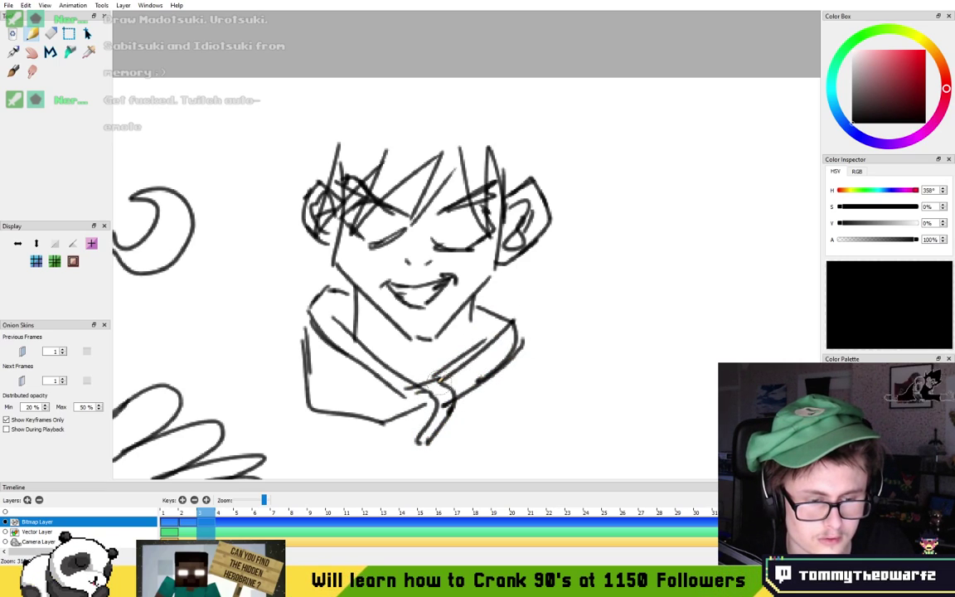
mouse_move(516, 345)
left_mouse_down()
mouse_move(499, 412)
mouse_move(457, 451)
mouse_move(460, 462)
left_mouse_up()
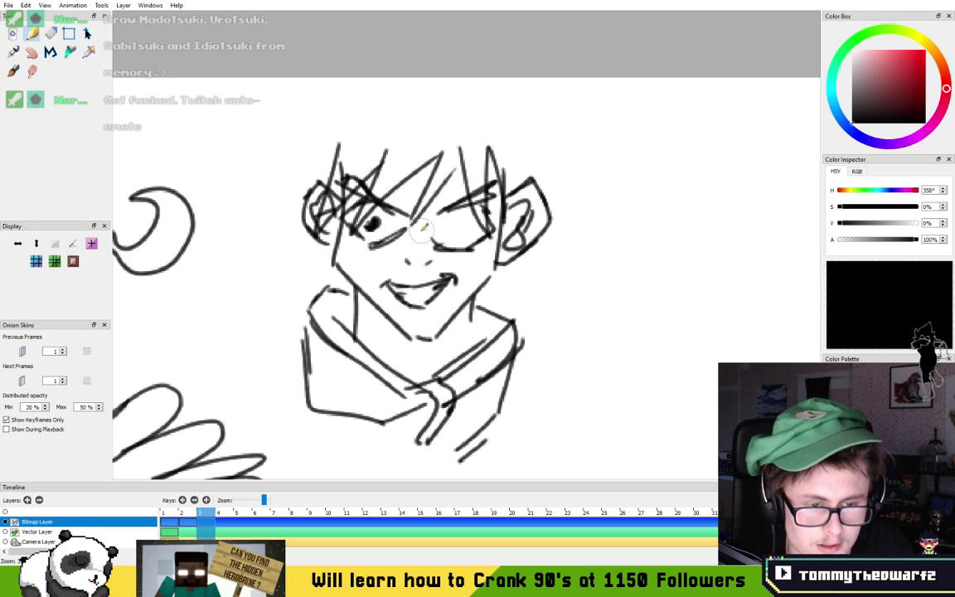
- Fill in the second pupil of the angular face and add crossing fold lines inside the hood collar
left_click_drag(450, 225, 455, 229)
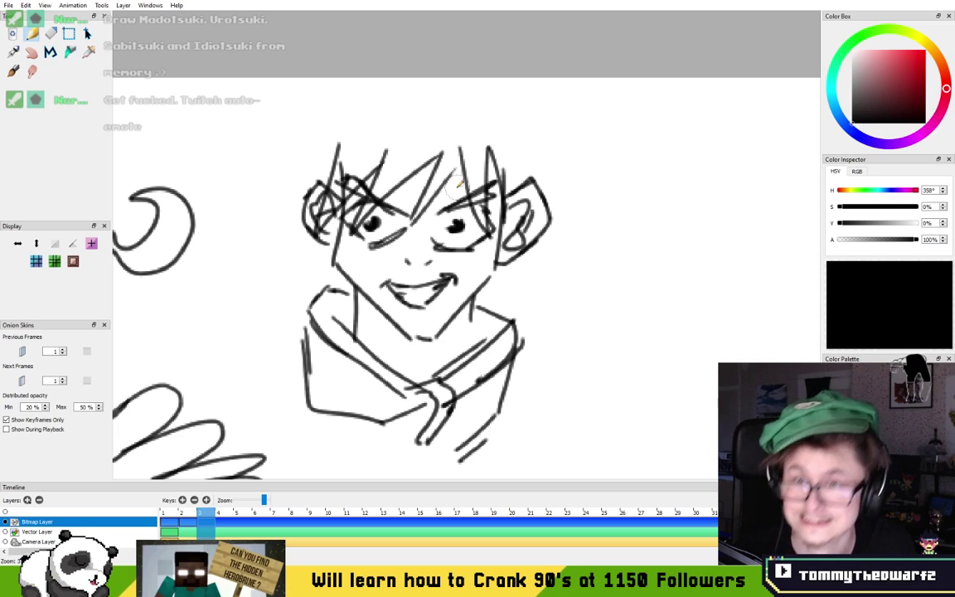
mouse_move(396, 200)
left_mouse_down()
mouse_move(422, 164)
mouse_move(390, 209)
left_mouse_up()
mouse_move(362, 324)
left_mouse_down()
mouse_move(381, 377)
mouse_move(425, 348)
mouse_move(387, 352)
mouse_move(419, 378)
left_mouse_up()
key("ctrl+z")
left_click_drag(386, 337, 431, 373)
key("ctrl+z")
mouse_move(383, 336)
left_mouse_down()
mouse_move(431, 372)
mouse_move(421, 384)
left_mouse_up()
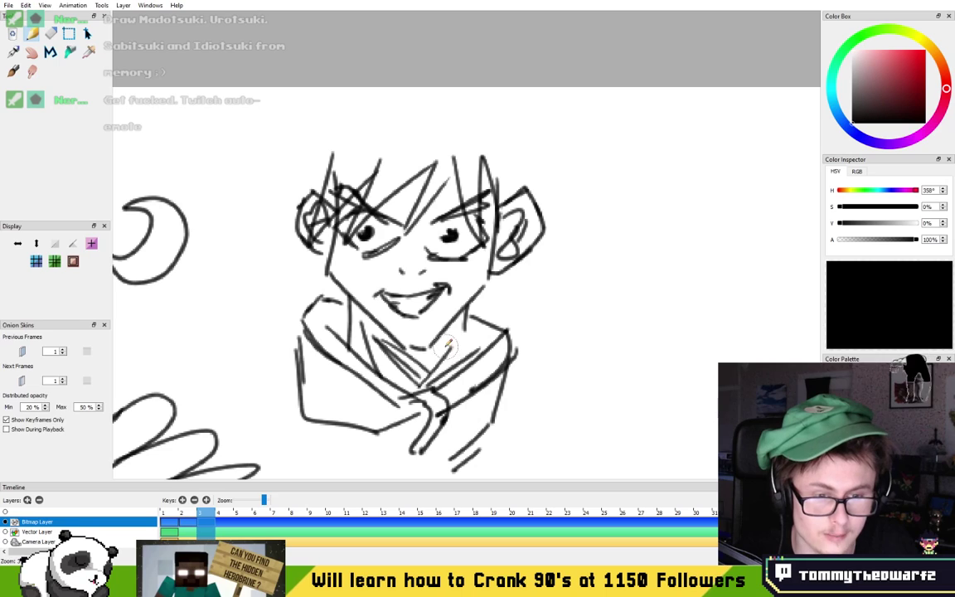
left_click_drag(356, 261, 378, 295)
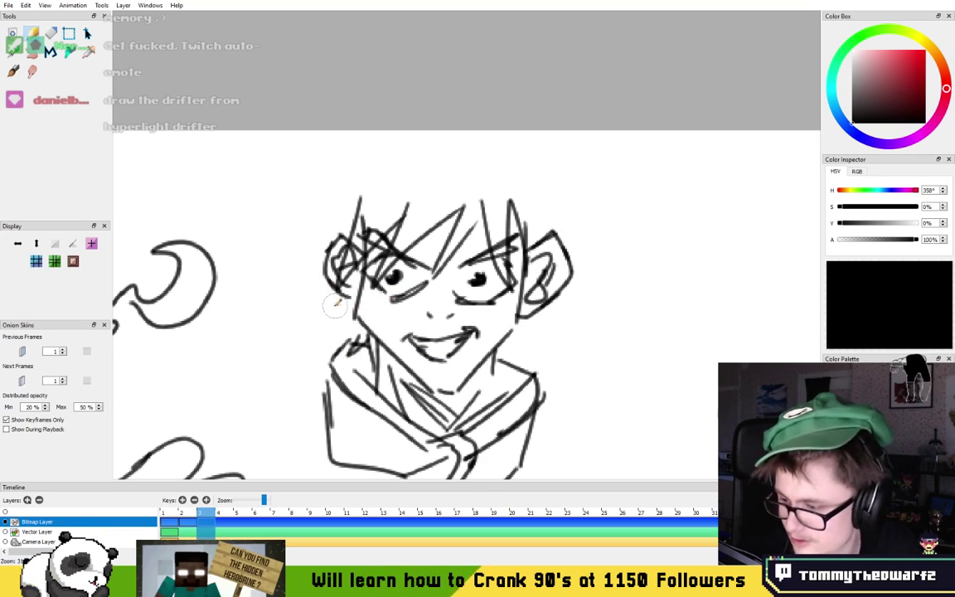
- Draw spiky hair tufts beside the first ear and up that side of the head towards the crown
mouse_move(349, 296)
left_mouse_down()
mouse_move(334, 296)
mouse_move(322, 271)
mouse_move(300, 305)
left_mouse_up()
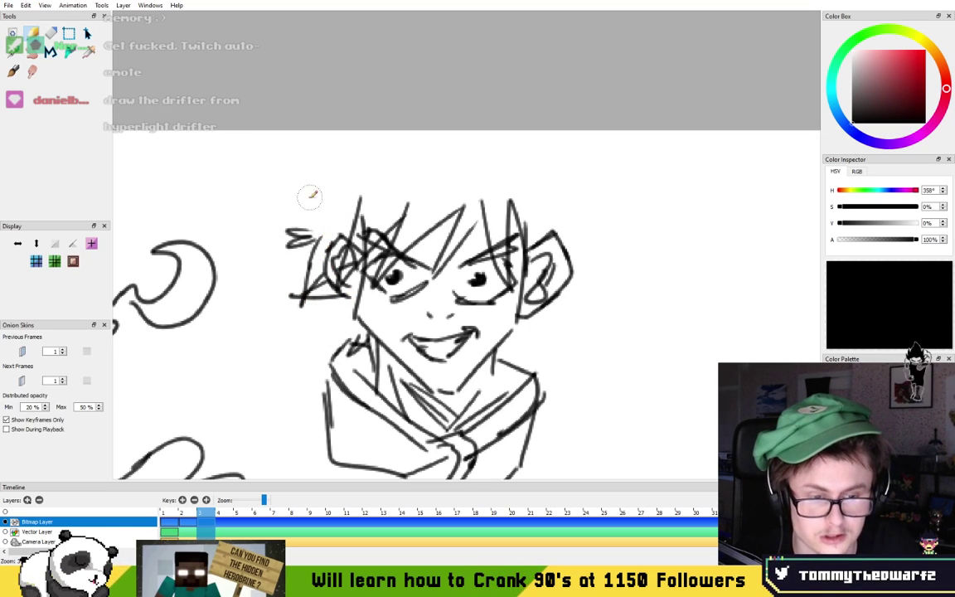
mouse_move(319, 241)
left_mouse_down()
mouse_move(318, 231)
mouse_move(331, 235)
mouse_move(323, 166)
mouse_move(295, 124)
mouse_move(373, 135)
left_mouse_up()
key("ctrl+z")
key("ctrl+z")
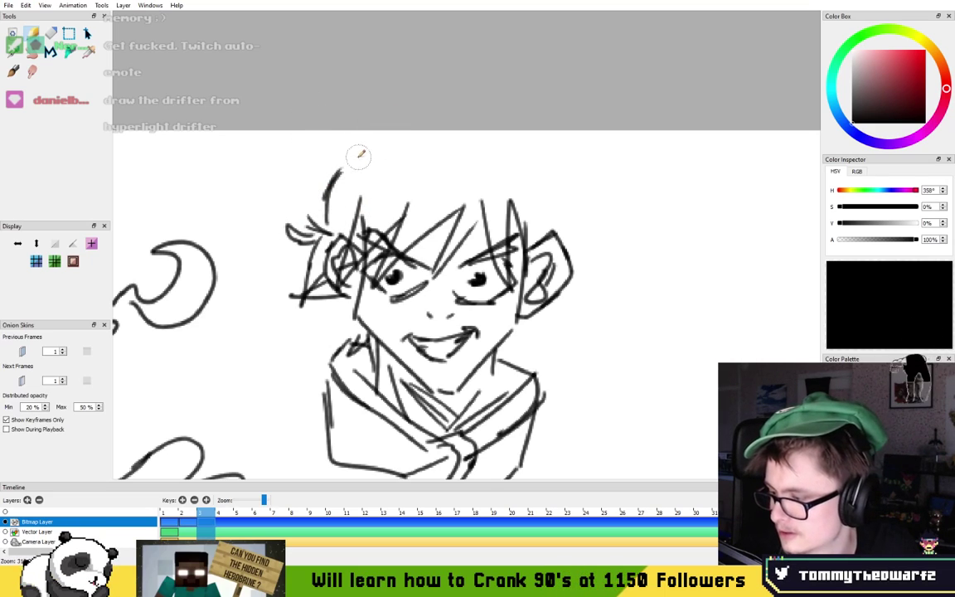
mouse_move(340, 171)
left_mouse_down()
mouse_move(306, 154)
mouse_move(366, 139)
mouse_move(333, 132)
left_mouse_up()
mouse_move(333, 131)
left_mouse_down()
mouse_move(395, 106)
mouse_move(501, 106)
left_mouse_up()
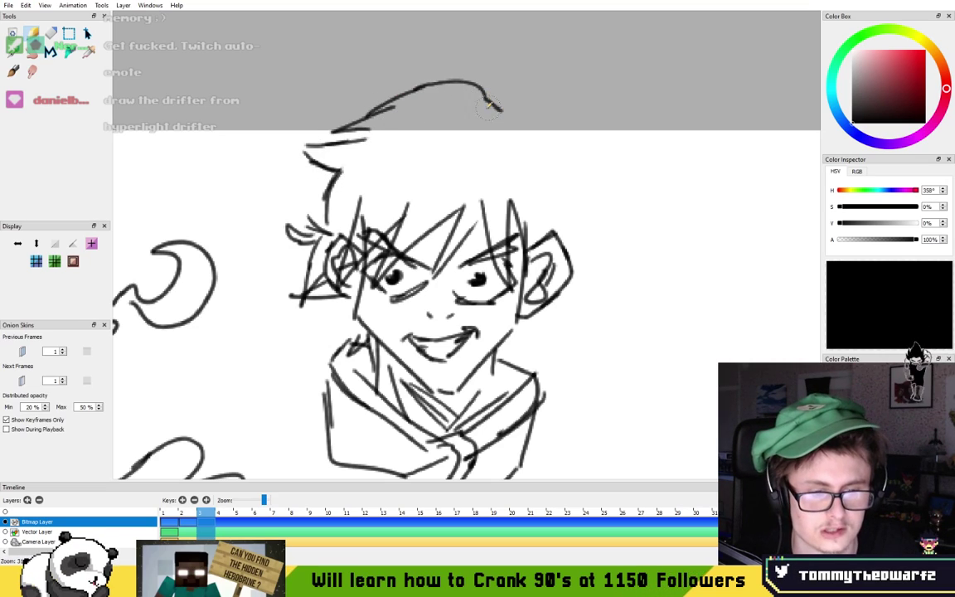
key("ctrl+z")
key("ctrl+z")
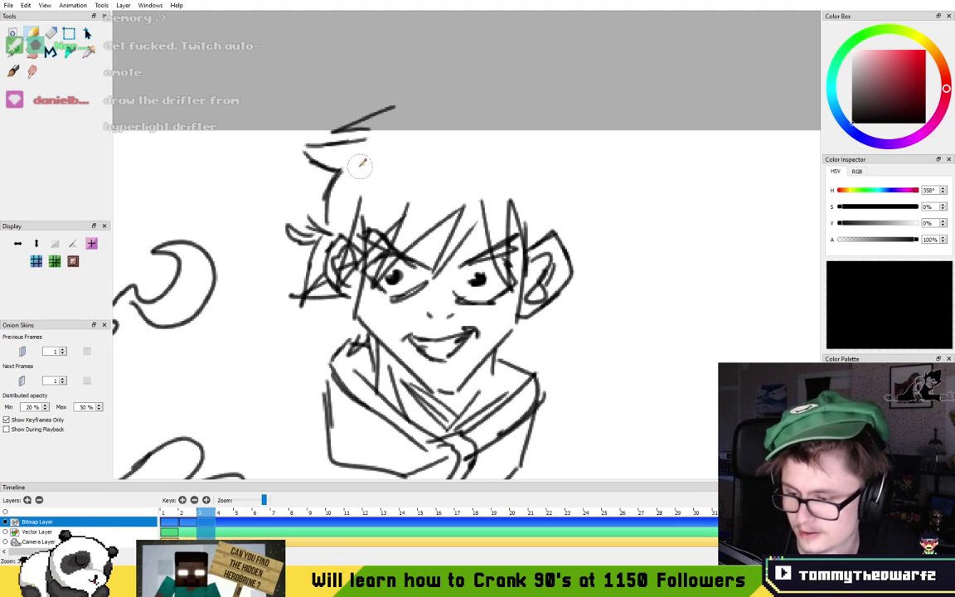
- Draw a wavy crown outline with an upright tuft and an outward spike, undoing the large crescent-shaped lock on top
mouse_move(385, 87)
left_mouse_down()
mouse_move(431, 109)
mouse_move(495, 110)
mouse_move(475, 160)
left_mouse_up()
left_click_drag(524, 189, 540, 223)
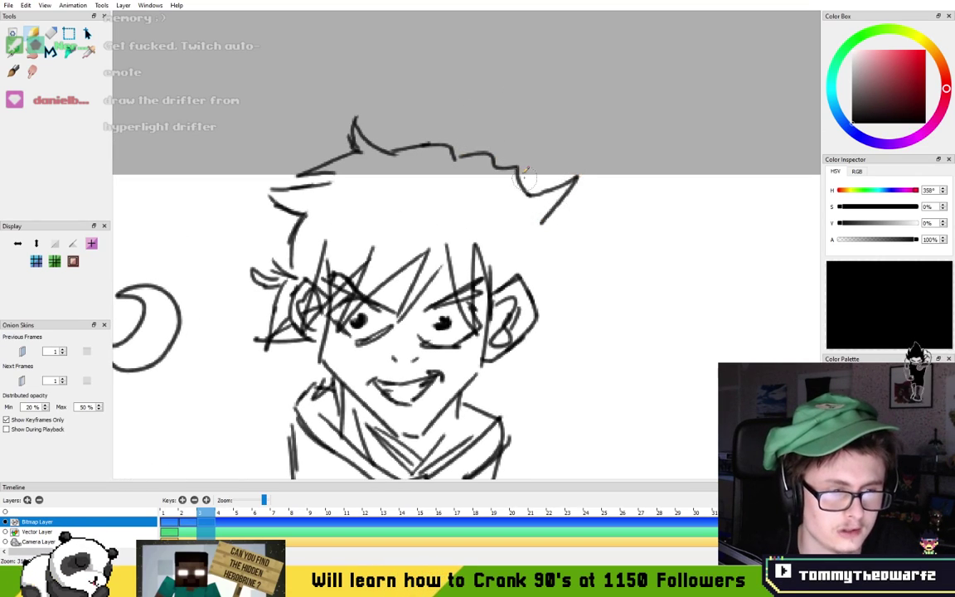
left_click_drag(455, 150, 453, 154)
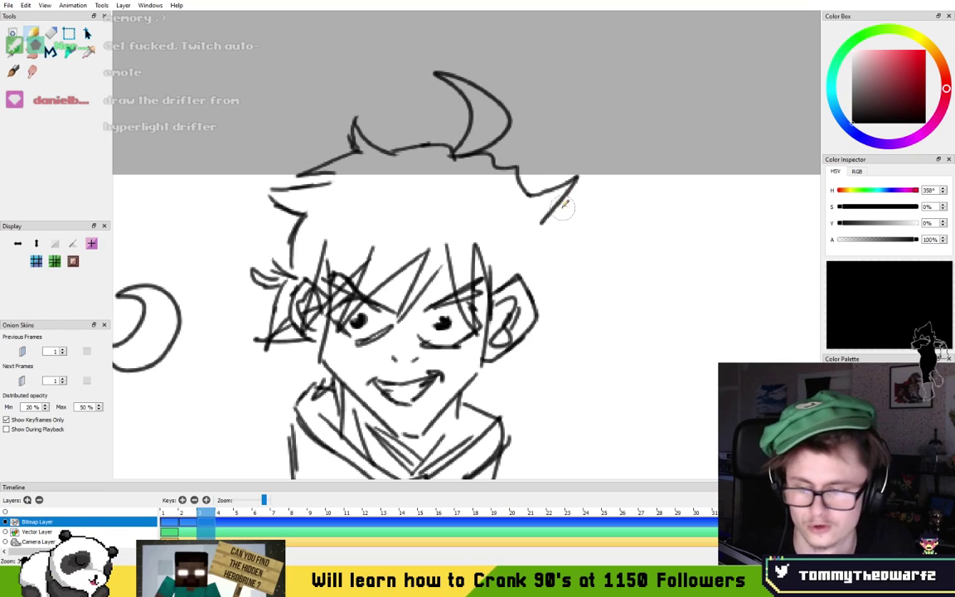
key("ctrl+z")
- Complete the hair with jagged spikes around the second ear and two small curved strands sticking up from the crown
mouse_move(541, 222)
left_mouse_down()
mouse_move(557, 237)
mouse_move(569, 278)
mouse_move(548, 336)
left_mouse_up()
key("ctrl+z")
left_click_drag(553, 248, 543, 336)
mouse_move(543, 293)
left_mouse_down()
mouse_move(529, 370)
mouse_move(527, 340)
mouse_move(541, 341)
left_mouse_up()
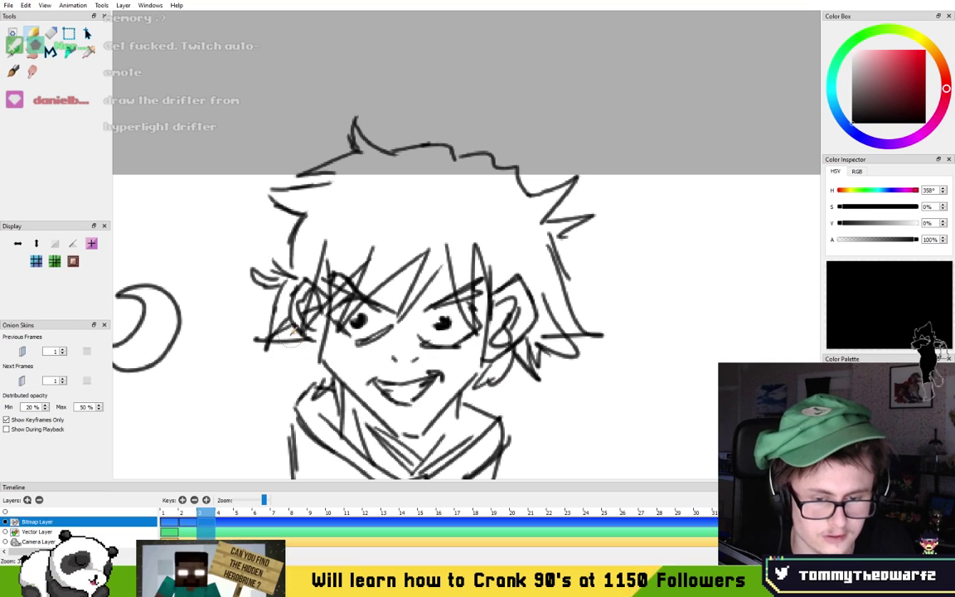
left_click_drag(286, 297, 256, 335)
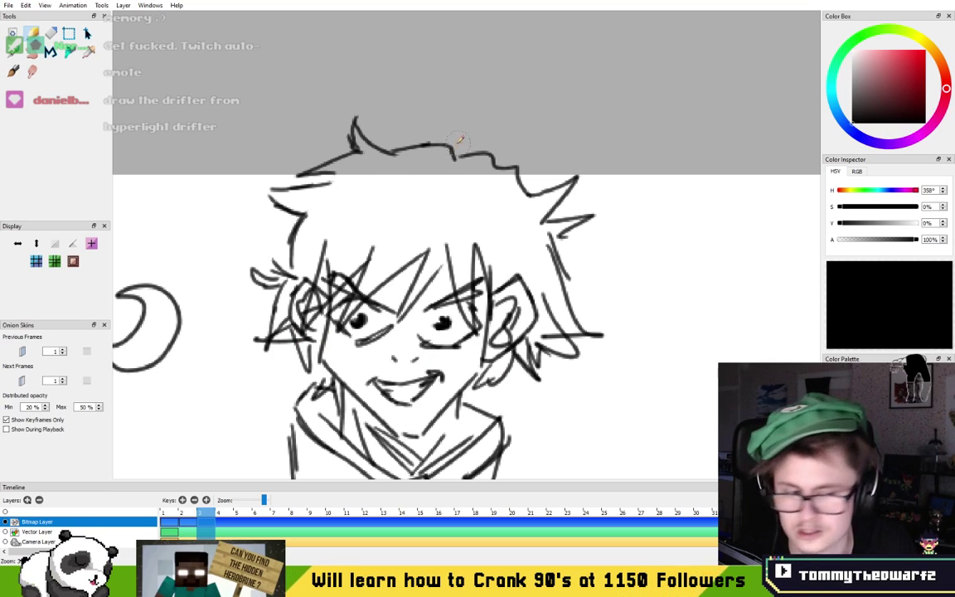
mouse_move(452, 105)
left_mouse_down()
mouse_move(462, 154)
mouse_move(533, 128)
left_mouse_up()
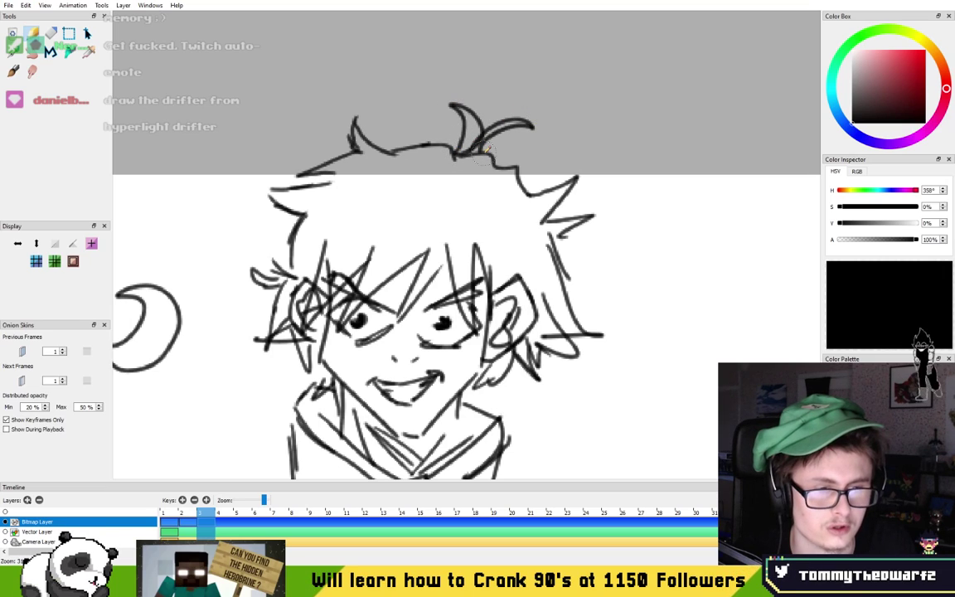
- Draw a new rounded head with a dome-shaped cap in the empty area beside the hooded character
scroll(520, 214, "down", 3)
left_click_drag(491, 317, 499, 272)
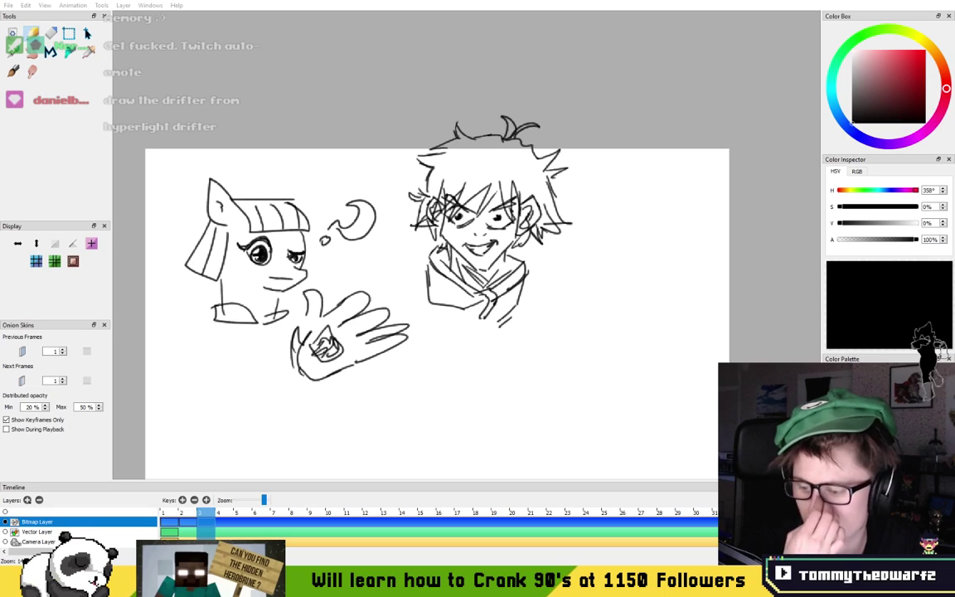
scroll(624, 224, "down", 1)
scroll(461, 161, "up", 2)
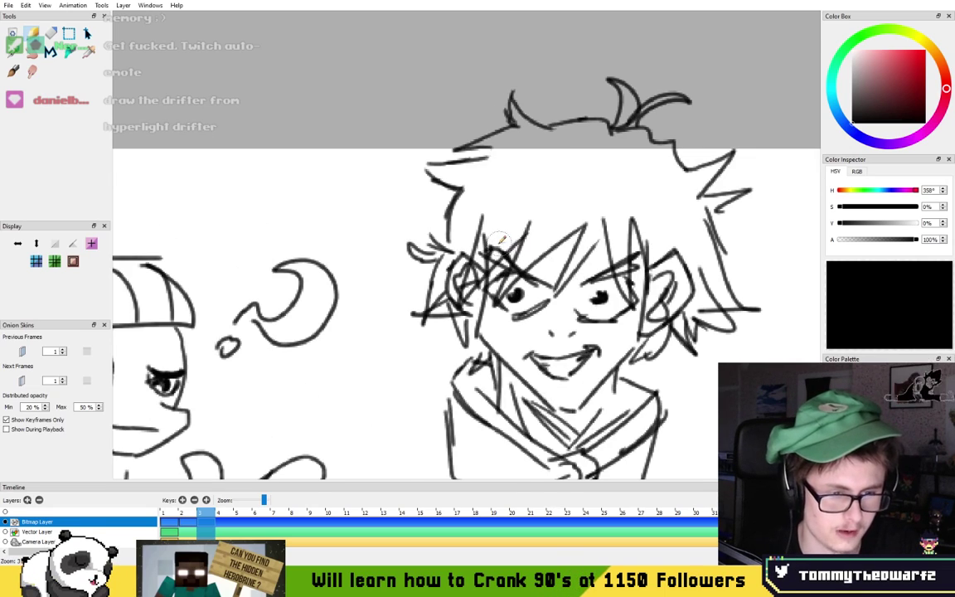
left_click_drag(423, 160, 371, 195)
mouse_move(576, 423)
left_mouse_down()
mouse_move(508, 279)
mouse_move(568, 179)
mouse_move(163, 239)
left_mouse_up()
mouse_move(395, 234)
left_mouse_down()
mouse_move(388, 178)
mouse_move(431, 184)
left_mouse_up()
mouse_move(329, 171)
left_mouse_down()
mouse_move(455, 180)
mouse_move(430, 182)
left_mouse_up()
key("ctrl+z")
left_click_drag(332, 173, 451, 182)
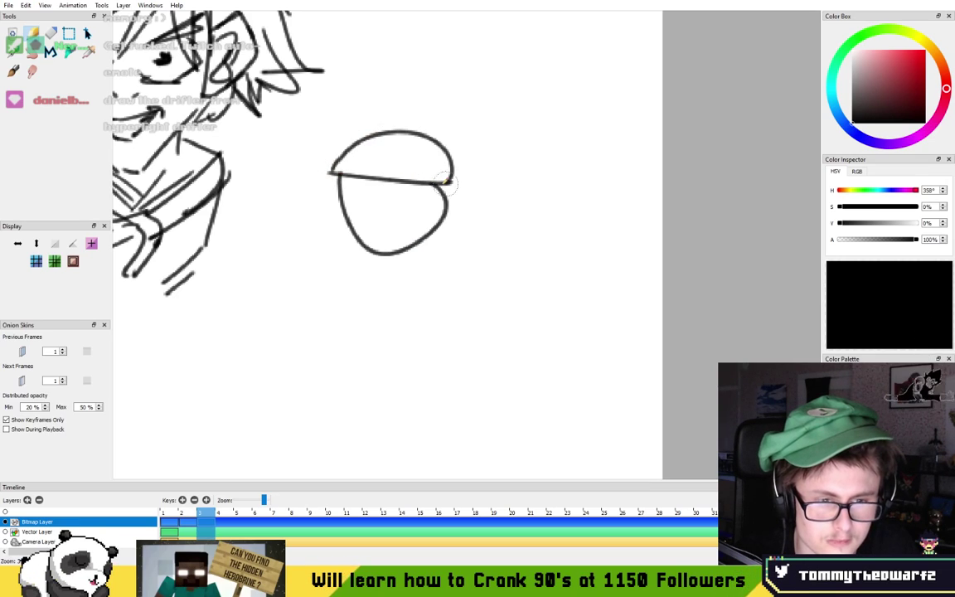
- Draw coiled braids with triangular ends on both sides of the capped head, plus straight-line eyes and mouth
mouse_move(318, 188)
left_mouse_down()
mouse_move(309, 224)
mouse_move(290, 240)
left_mouse_up()
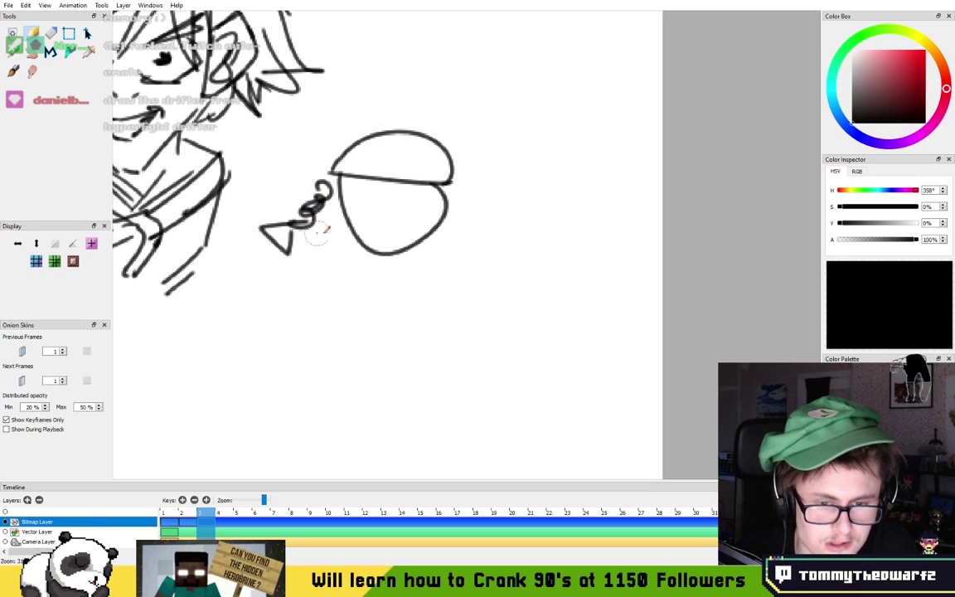
mouse_move(458, 191)
left_mouse_down()
mouse_move(480, 232)
mouse_move(476, 263)
mouse_move(477, 238)
left_mouse_up()
left_click_drag(348, 196, 435, 199)
left_click_drag(369, 219, 414, 220)
- Draw a grid-like patch on the braided figure's chest and scribble in alternate squares as a checker pattern
mouse_move(358, 277)
left_mouse_down()
mouse_move(360, 302)
mouse_move(427, 268)
left_mouse_up()
left_click_drag(423, 270, 373, 308)
mouse_move(377, 270)
left_mouse_down()
mouse_move(378, 308)
mouse_move(402, 307)
left_mouse_up()
left_click_drag(356, 289, 425, 284)
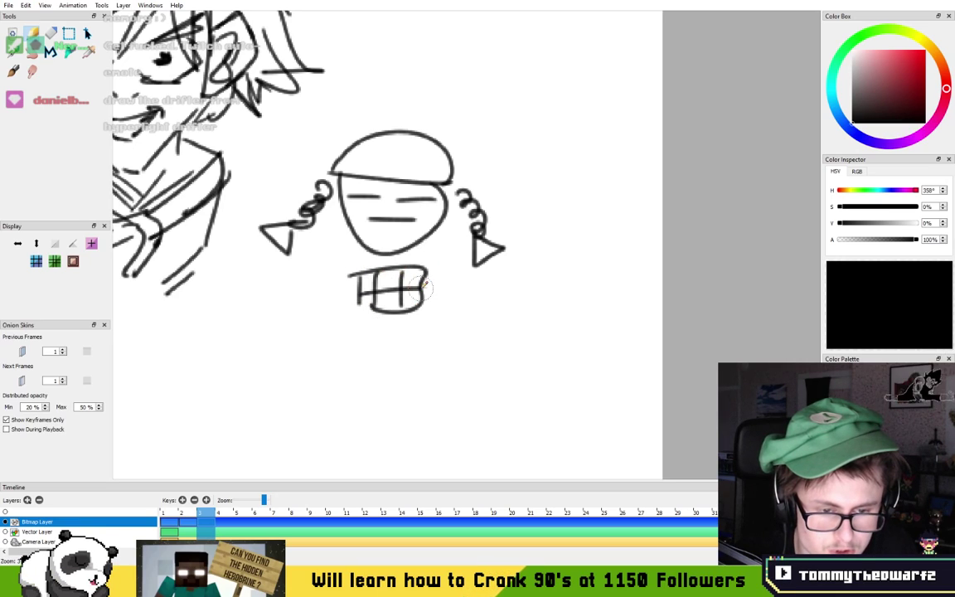
mouse_move(369, 307)
left_mouse_down()
mouse_move(405, 298)
mouse_move(424, 275)
left_mouse_up()
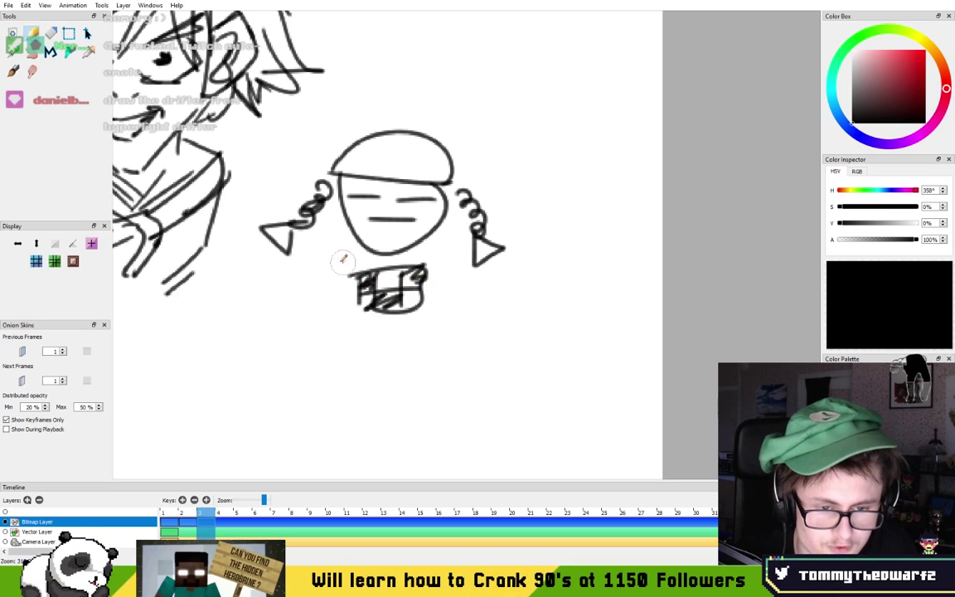
- Draw both arms of the braided figure, each ending in a simple pointed or rounded hand
mouse_move(349, 240)
left_mouse_down()
mouse_move(312, 273)
mouse_move(317, 299)
left_mouse_up()
left_click_drag(440, 254, 444, 304)
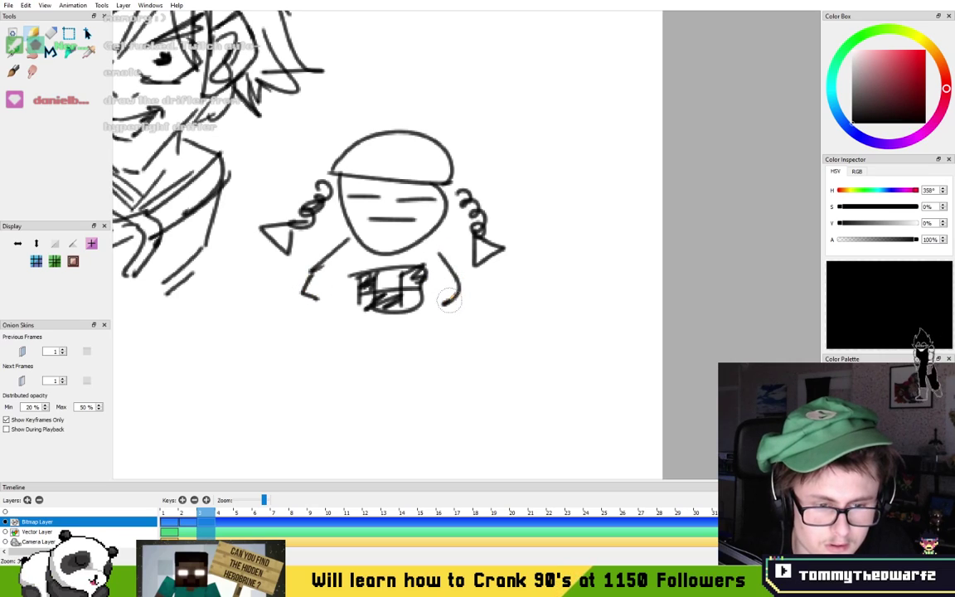
left_click_drag(296, 299, 320, 310)
left_click_drag(475, 311, 453, 306)
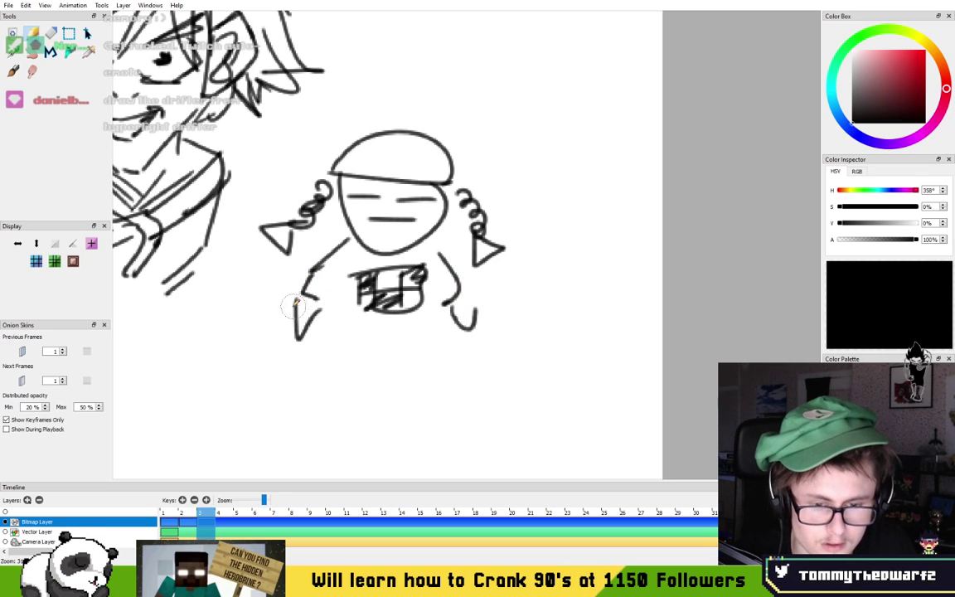
- Draw a wedge-shaped knife in the braided figure's hand, with short lines across the blade
mouse_move(295, 312)
left_mouse_down()
mouse_move(249, 282)
mouse_move(296, 309)
mouse_move(284, 320)
mouse_move(235, 284)
left_mouse_up()
key("ctrl+z")
key("ctrl+z")
key("ctrl+z")
mouse_move(296, 304)
left_mouse_down()
mouse_move(282, 322)
mouse_move(244, 273)
mouse_move(297, 291)
mouse_move(262, 310)
left_mouse_up()
left_click_drag(267, 283, 269, 311)
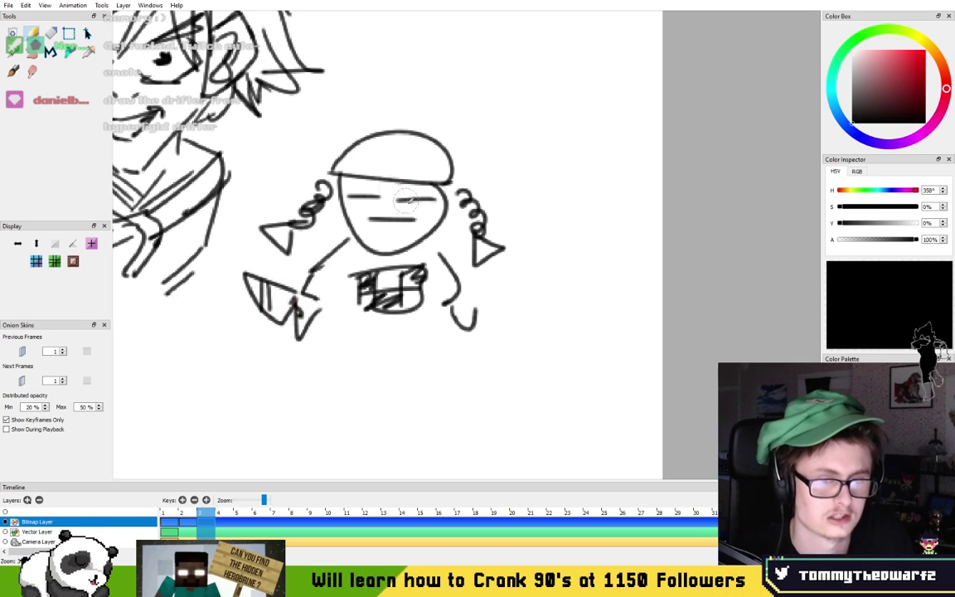
- Draw a straight hem beneath the checkered patch, with one large domed foot and one small curved foot
left_click_drag(484, 161, 490, 96)
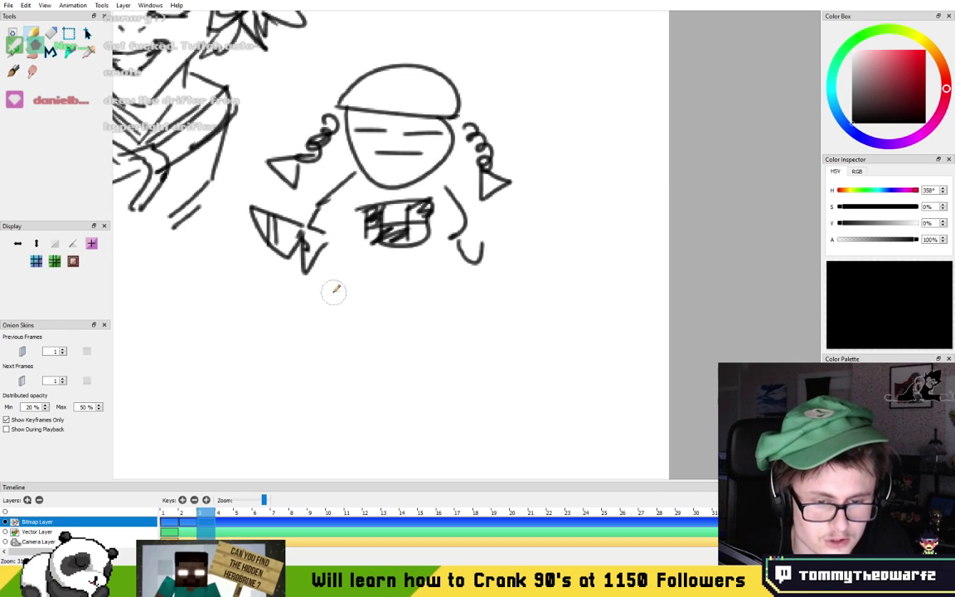
left_click_drag(306, 316, 315, 321)
left_click_drag(417, 301, 441, 290)
mouse_move(460, 248)
left_mouse_down()
mouse_move(425, 299)
mouse_move(322, 257)
left_mouse_up()
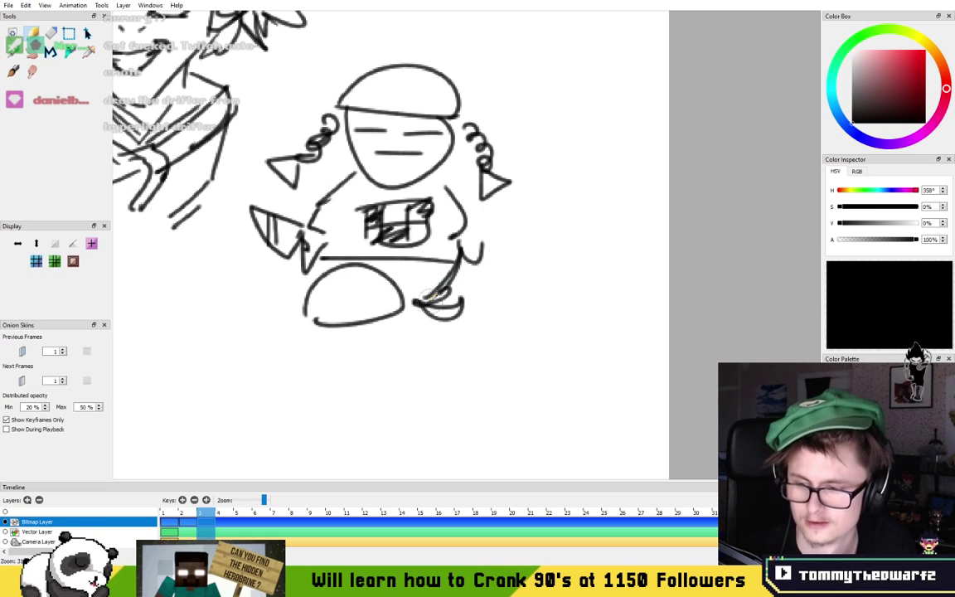
- Draw a rounded face with straight-line eyes and mouth in the empty area below the braided figure
left_click_drag(494, 335, 514, 271)
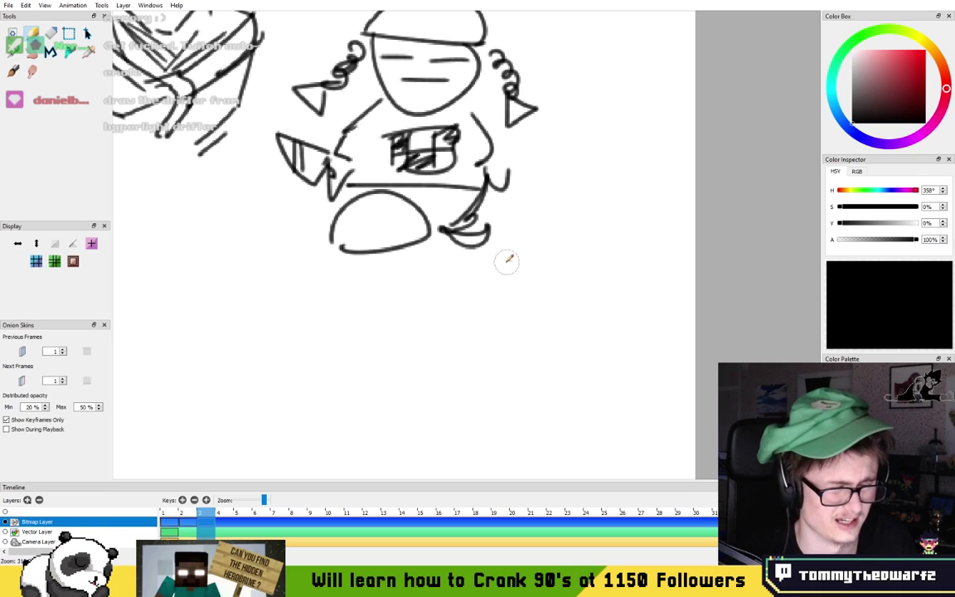
mouse_move(509, 319)
left_mouse_down()
mouse_move(533, 251)
mouse_move(503, 268)
left_mouse_up()
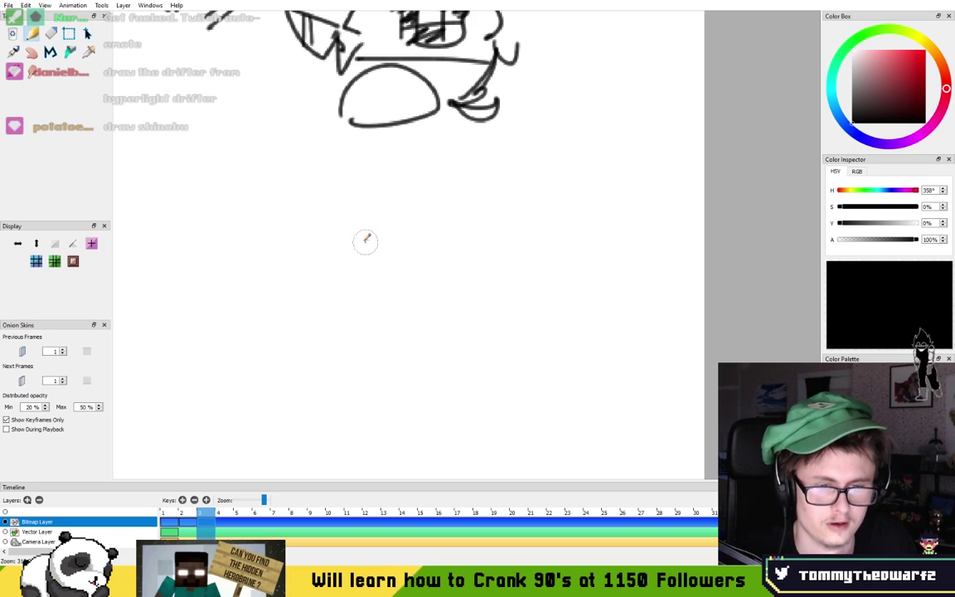
left_click_drag(344, 224, 473, 245)
left_click_drag(361, 251, 466, 248)
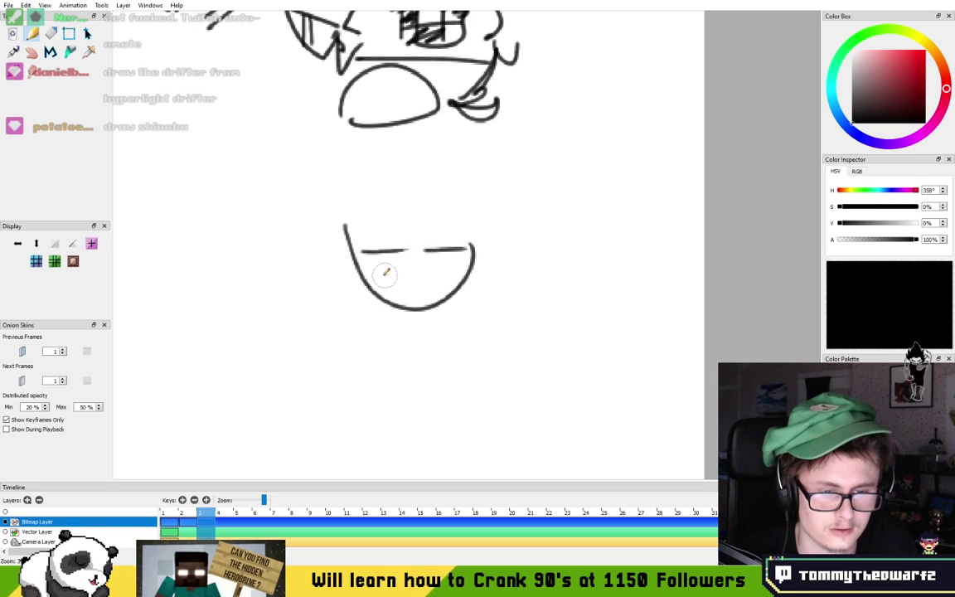
left_click_drag(381, 272, 435, 272)
- Draw a cap of hair with pointed sides and inner strand lines on top of the new round face
mouse_move(345, 237)
left_mouse_down()
mouse_move(477, 237)
mouse_move(398, 235)
left_mouse_up()
mouse_move(320, 231)
left_mouse_down()
mouse_move(385, 158)
mouse_move(430, 150)
mouse_move(463, 184)
mouse_move(494, 241)
mouse_move(484, 249)
mouse_move(347, 251)
left_mouse_up()
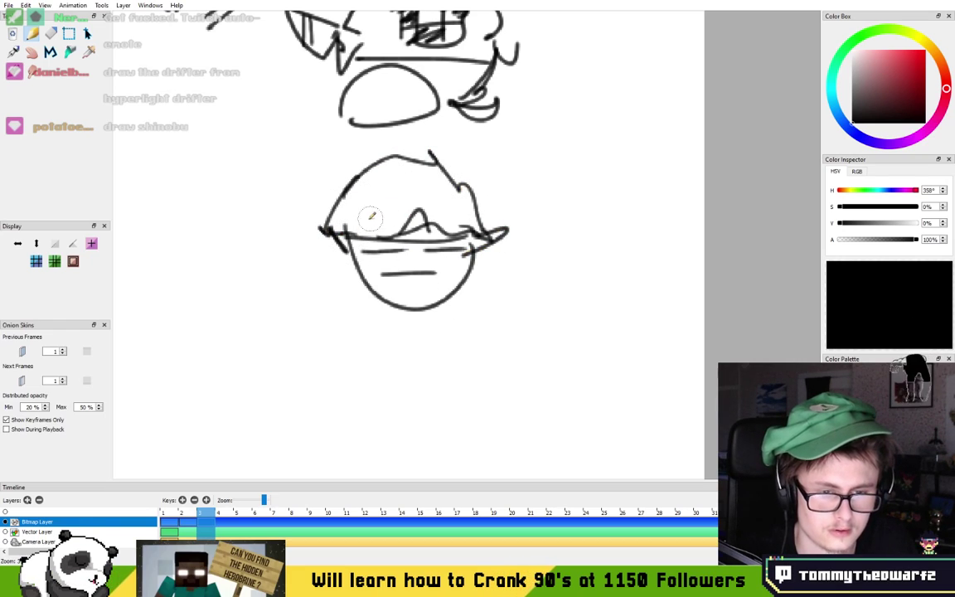
left_click_drag(377, 217, 396, 205)
left_click_drag(344, 207, 402, 174)
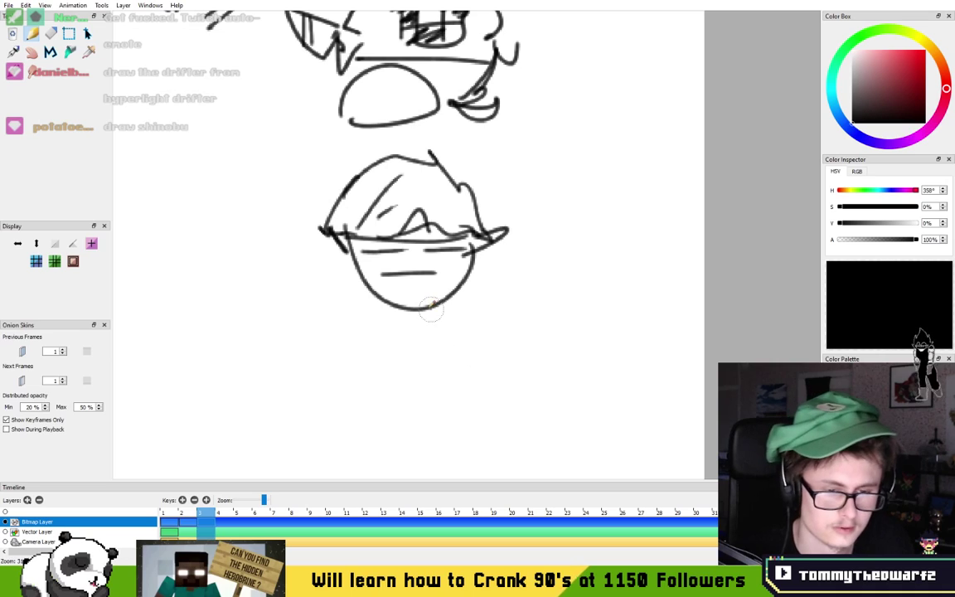
- Draw the second figure's body below the face, with pointed arms, a bottom hem and two oval feet
left_click_drag(398, 329, 387, 250)
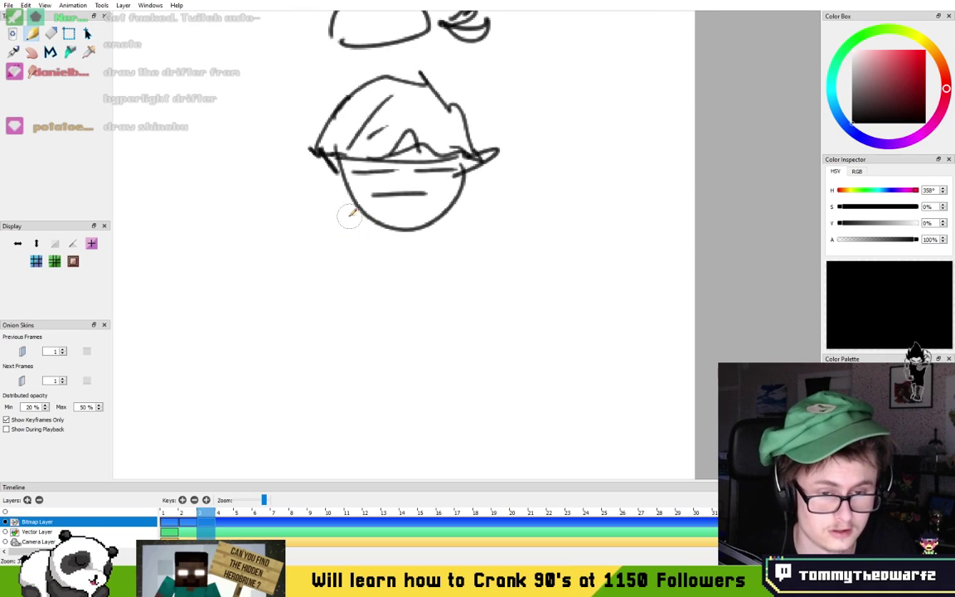
left_click_drag(353, 204, 344, 265)
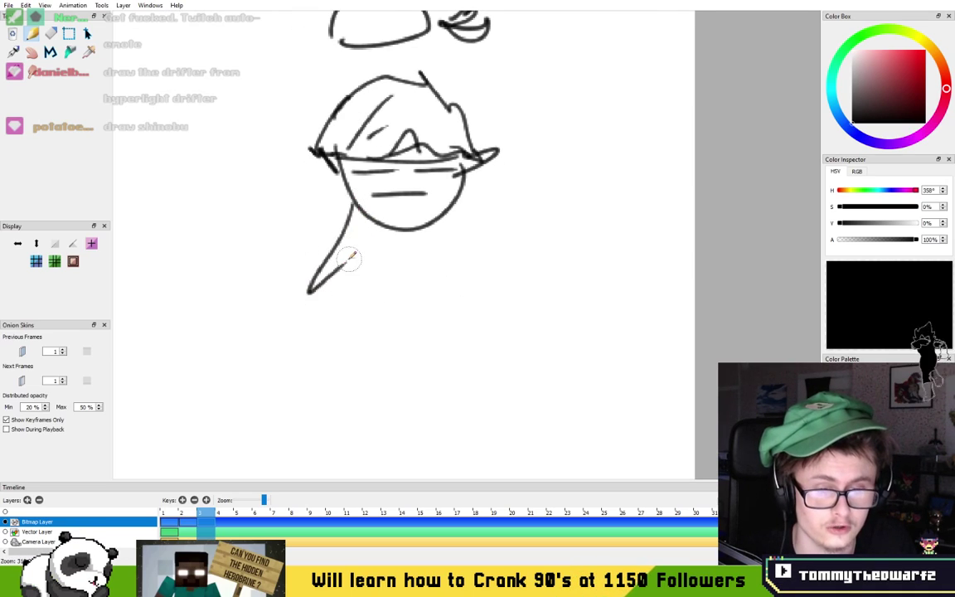
left_click_drag(453, 214, 462, 277)
left_click_drag(457, 252, 468, 247)
mouse_move(343, 266)
left_mouse_down()
mouse_move(331, 258)
mouse_move(428, 301)
mouse_move(454, 297)
left_mouse_up()
mouse_move(442, 275)
left_mouse_down()
mouse_move(447, 308)
mouse_move(470, 319)
left_mouse_up()
left_click_drag(356, 308, 365, 305)
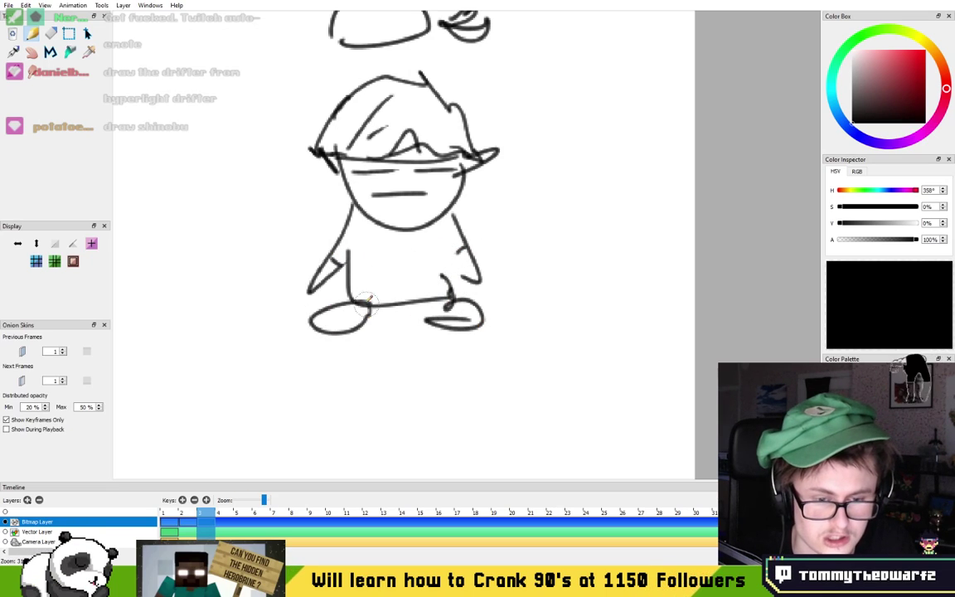
- Draw two narrow strands hanging from the second figure's chin over the chest
left_click_drag(374, 222, 369, 262)
key("ctrl+z")
mouse_move(369, 223)
left_mouse_down()
mouse_move(385, 239)
mouse_move(435, 226)
left_mouse_up()
mouse_move(420, 264)
left_mouse_down()
mouse_move(431, 264)
mouse_move(366, 268)
left_mouse_up()
left_click_drag(400, 262, 429, 270)
mouse_move(513, 204)
left_mouse_down()
mouse_move(471, 232)
mouse_move(563, 240)
left_mouse_up()
mouse_move(213, 129)
left_mouse_down()
mouse_move(385, 243)
mouse_move(435, 194)
left_mouse_up()
left_click_drag(366, 143, 460, 174)
key("ctrl+z")
left_click_drag(354, 160, 484, 166)
key("ctrl+z")
left_click_drag(367, 167, 465, 178)
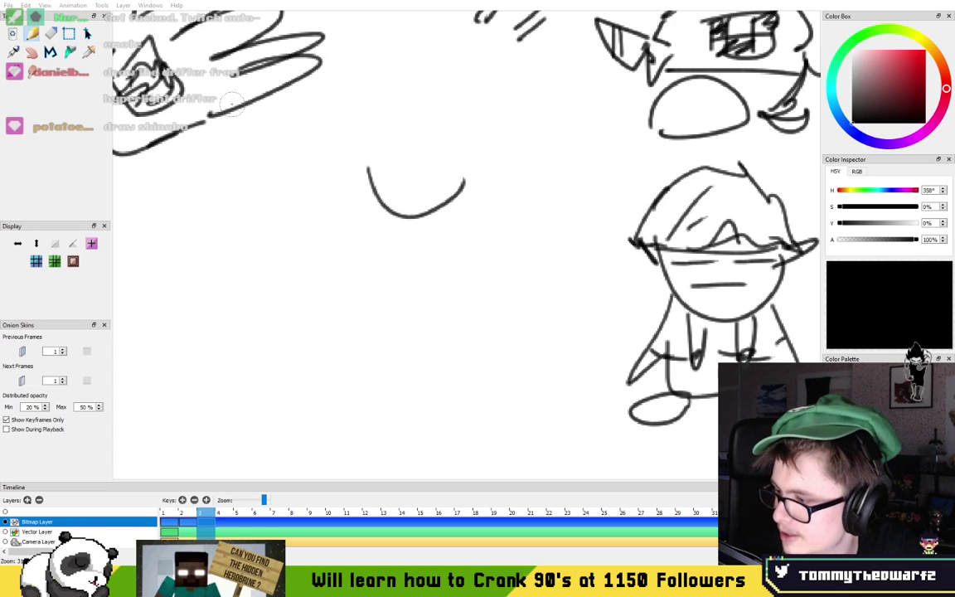
left_click_drag(496, 185, 479, 188)
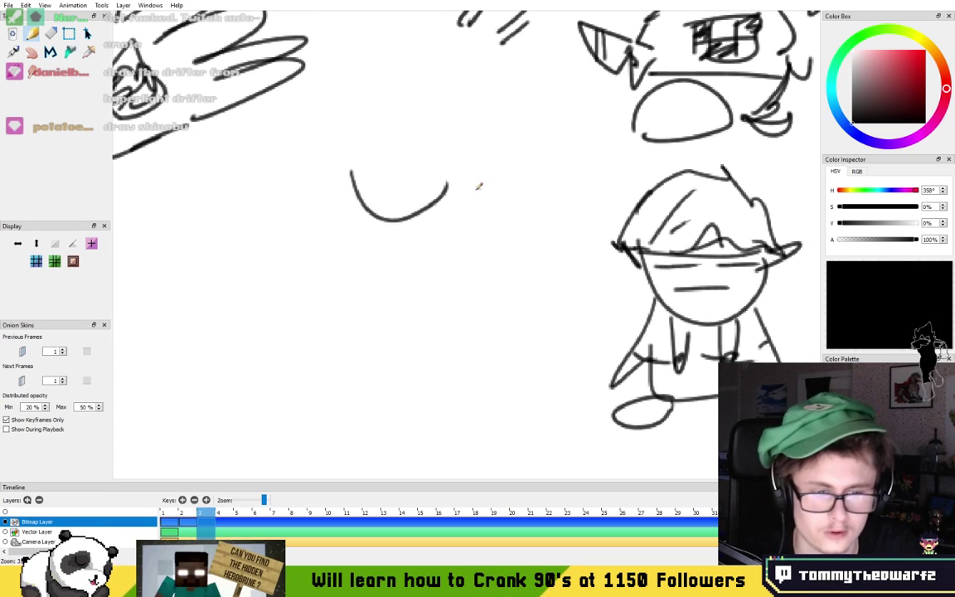
mouse_move(322, 164)
left_mouse_down()
mouse_move(276, 173)
mouse_move(409, 184)
left_mouse_up()
key("ctrl+z")
key("ctrl+z")
- Draw a U-shaped face outline with a folded scarf collar beneath it in the empty area beside the second figure
left_click_drag(301, 179, 408, 184)
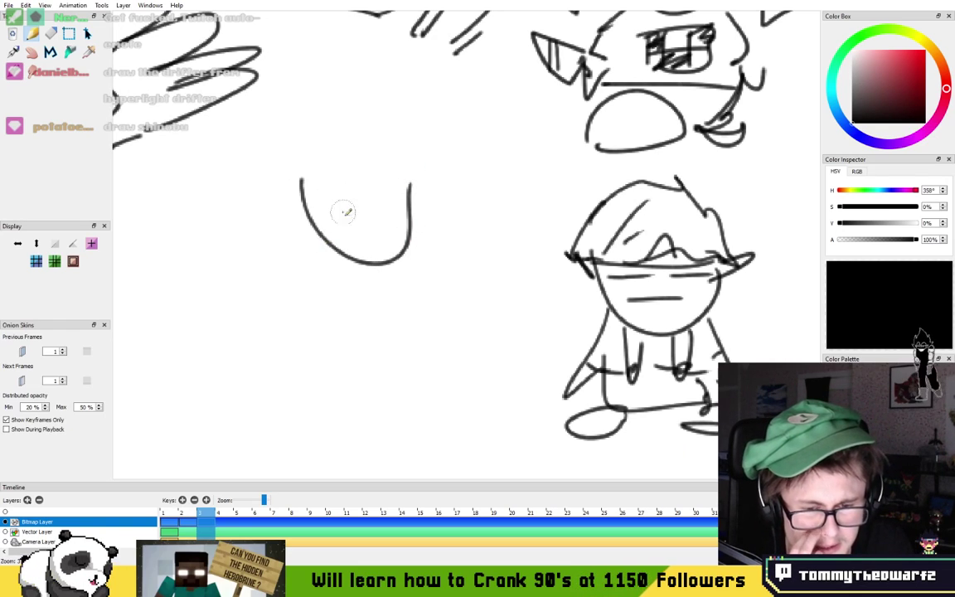
left_click_drag(298, 239, 398, 288)
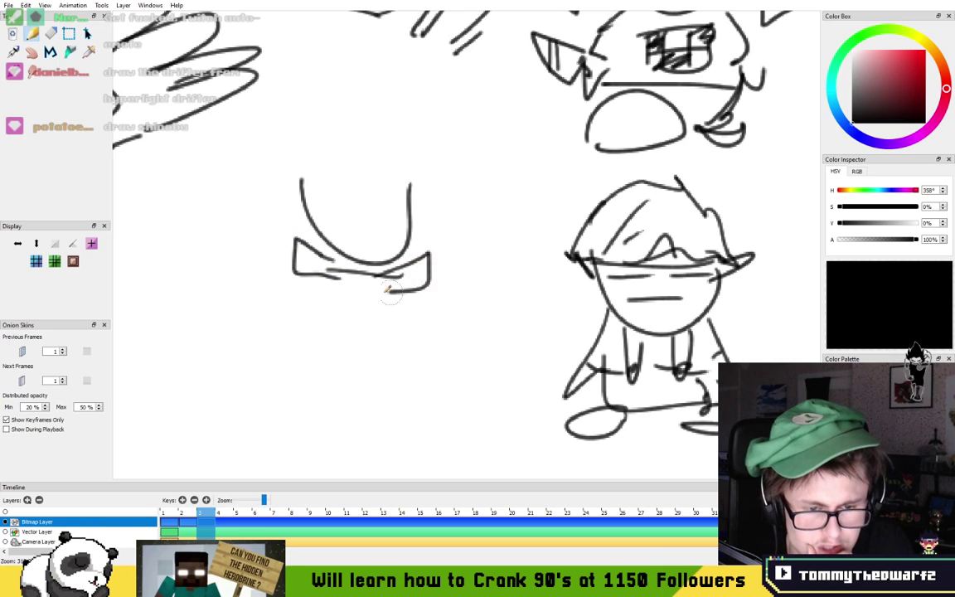
left_click_drag(298, 241, 340, 261)
left_click_drag(430, 254, 406, 248)
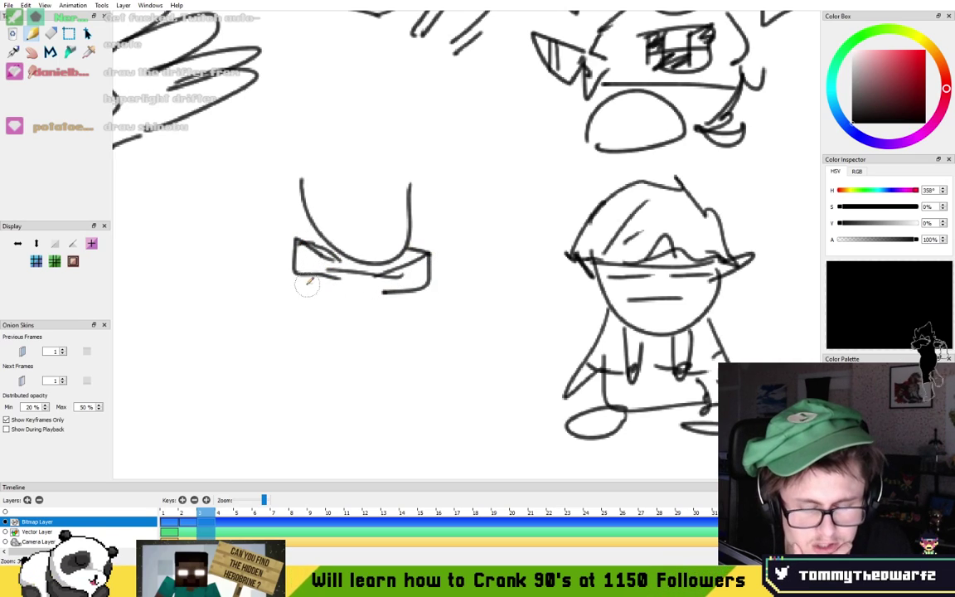
- Draw the third figure's body below the collar, with short flared sleeves, small hands, straight torso lines and two rounded feet
mouse_move(309, 276)
left_mouse_down()
mouse_move(284, 317)
mouse_move(306, 327)
left_mouse_up()
mouse_move(414, 289)
left_mouse_down()
mouse_move(401, 334)
mouse_move(383, 337)
mouse_move(380, 369)
left_mouse_up()
left_click(329, 303)
mouse_move(323, 306)
left_mouse_down()
mouse_move(329, 364)
mouse_move(308, 366)
left_mouse_up()
mouse_move(293, 373)
left_mouse_down()
mouse_move(293, 421)
mouse_move(344, 357)
left_mouse_up()
left_click_drag(359, 399, 382, 400)
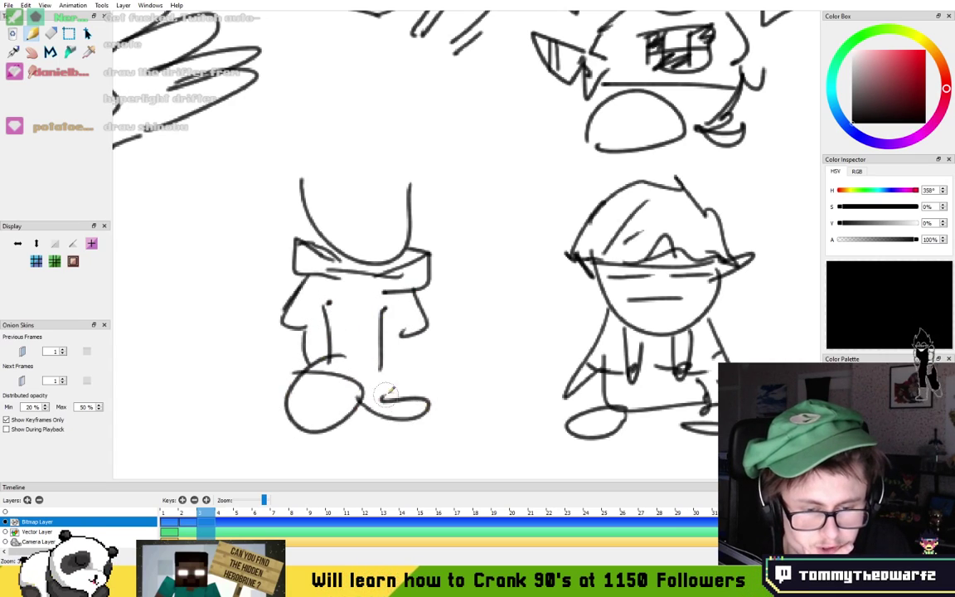
mouse_move(406, 354)
left_mouse_down()
mouse_move(408, 385)
mouse_move(434, 342)
left_mouse_up()
left_click_drag(267, 322, 294, 337)
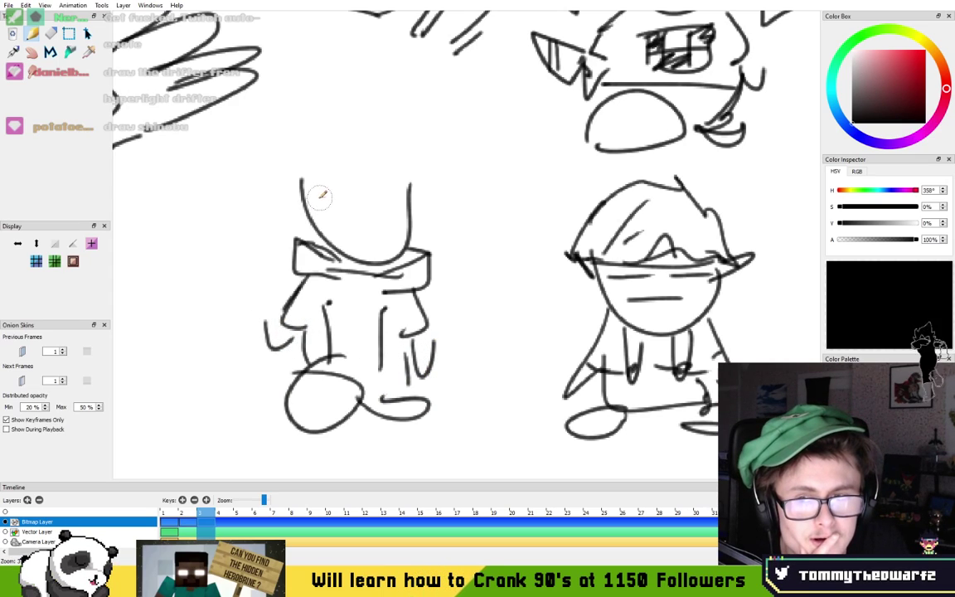
- Add a rounded cap, two curly side braids with pointed tips, and straight-line eyes and mouth to the third figure
left_click_drag(303, 187, 408, 187)
mouse_move(292, 196)
left_mouse_down()
mouse_move(263, 214)
mouse_move(222, 270)
mouse_move(253, 255)
left_mouse_up()
left_click_drag(419, 206, 468, 268)
left_click_drag(367, 214, 389, 215)
mouse_move(336, 233)
left_mouse_down()
mouse_move(376, 234)
mouse_move(409, 216)
left_mouse_up()
key("ctrl+z")
key("ctrl+z")
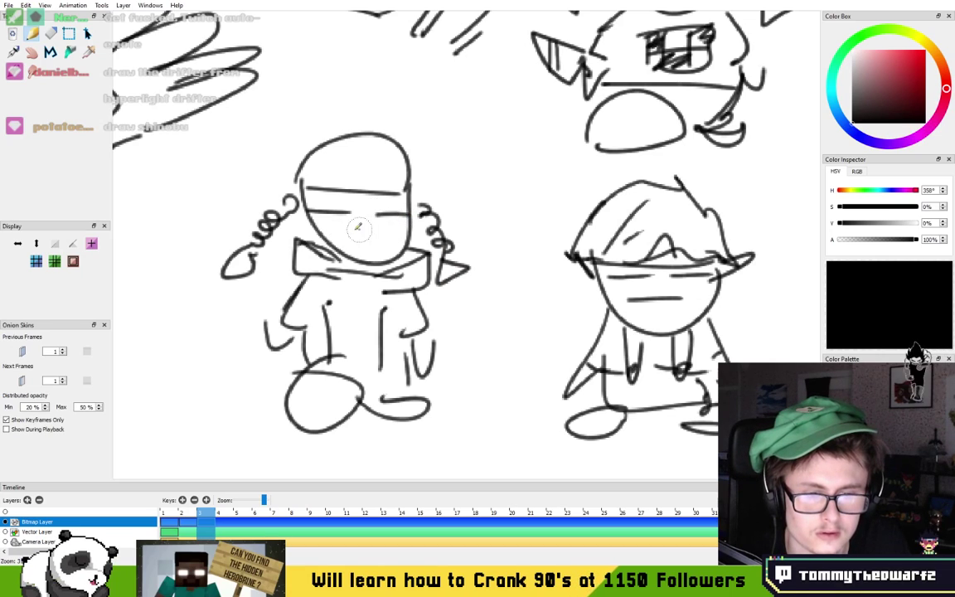
- Add a new blank keyframe at frame 4 of the bitmap layer
scroll(444, 236, "down", 5)
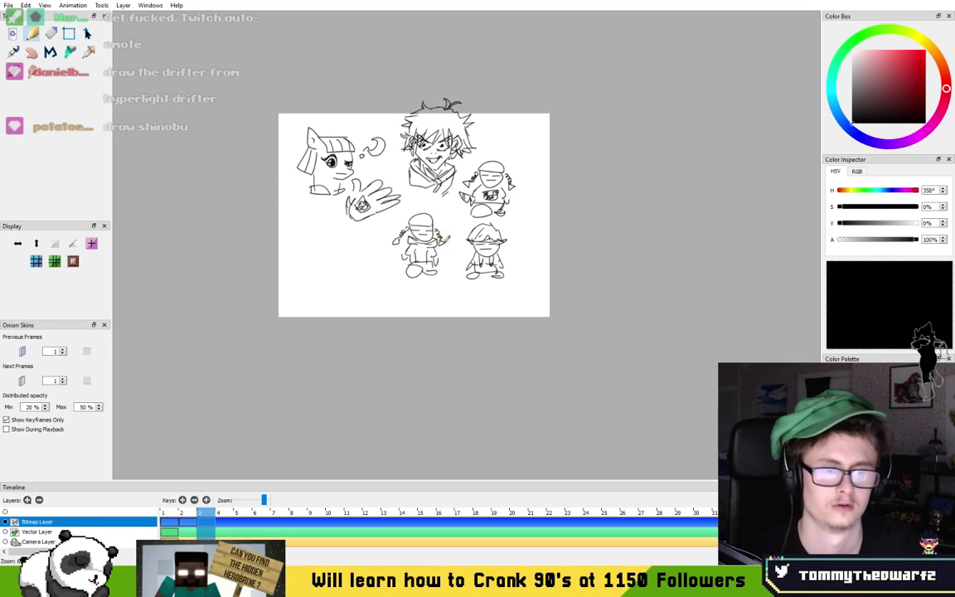
scroll(461, 171, "up", 2)
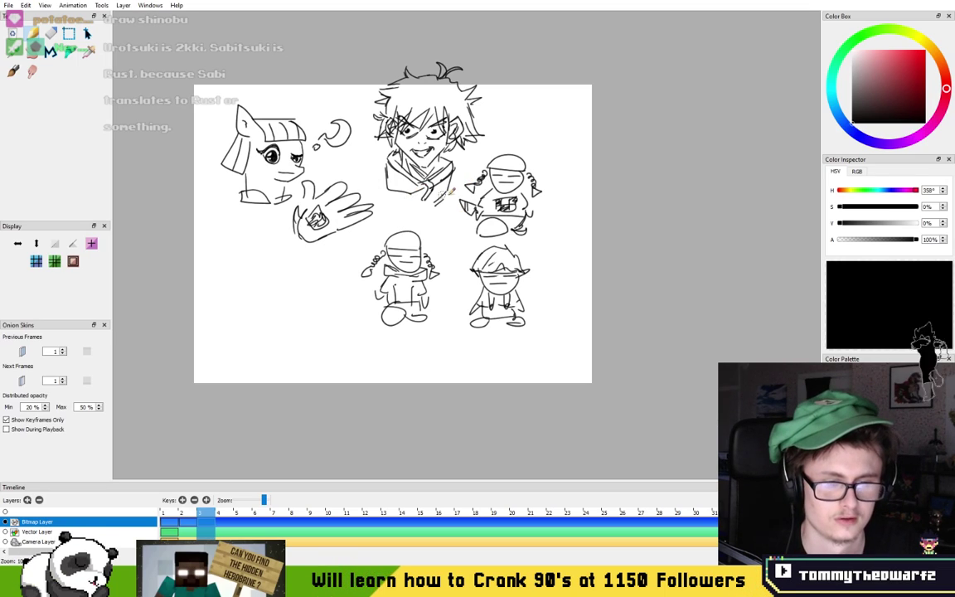
left_click_drag(452, 161, 432, 172)
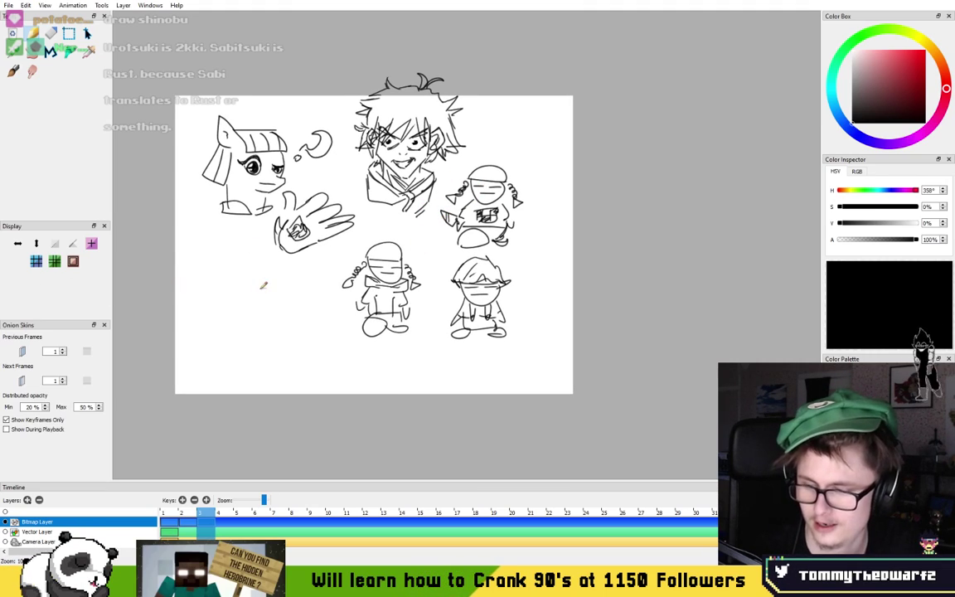
scroll(259, 285, "up", 5)
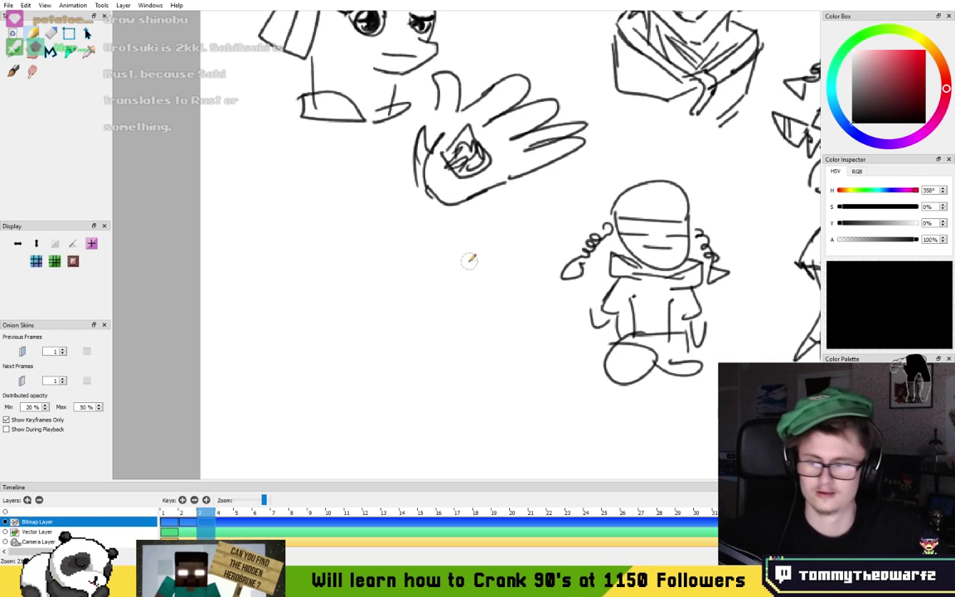
scroll(429, 297, "down", 8)
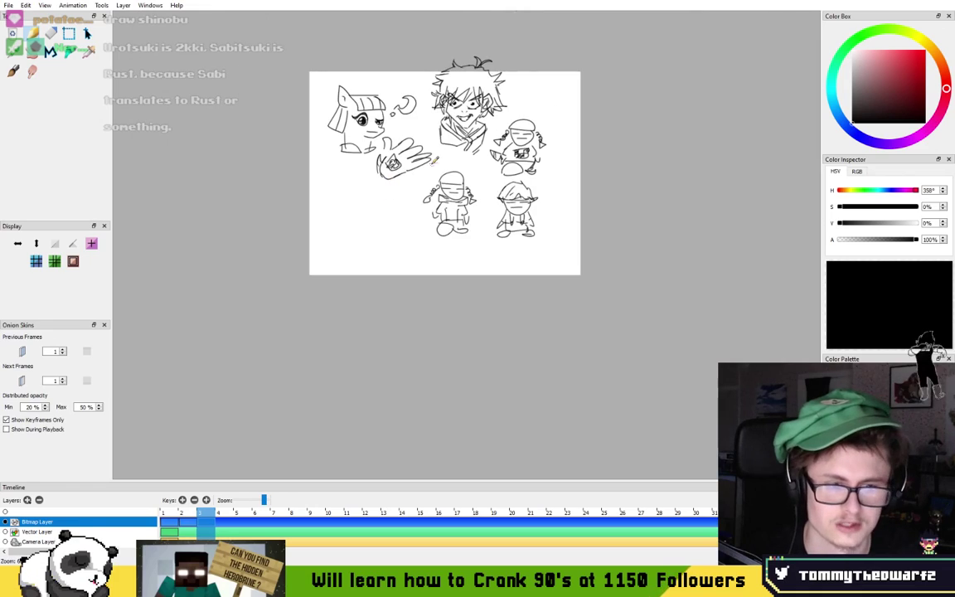
left_click_drag(435, 159, 386, 178)
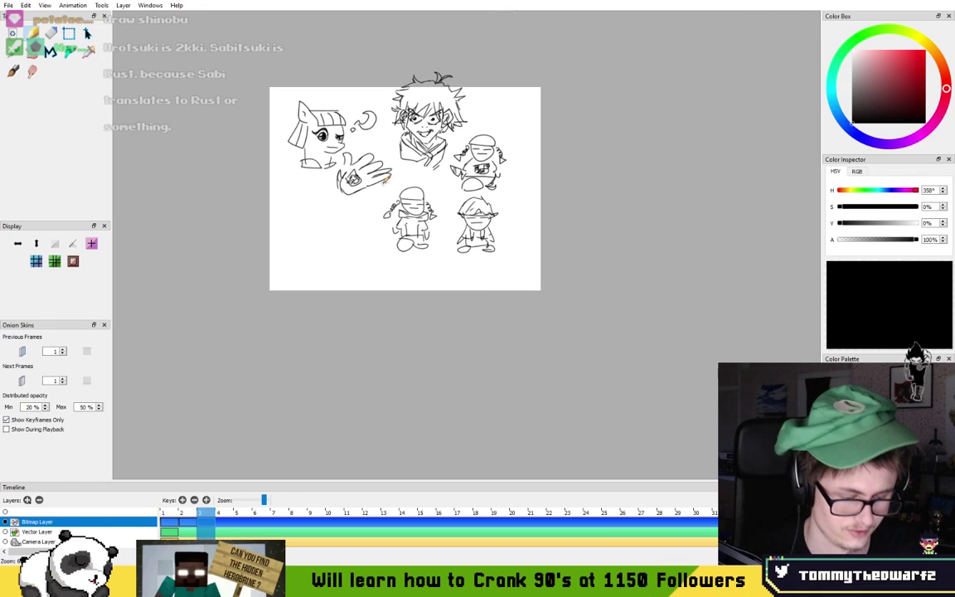
key("Right")
key("F7")
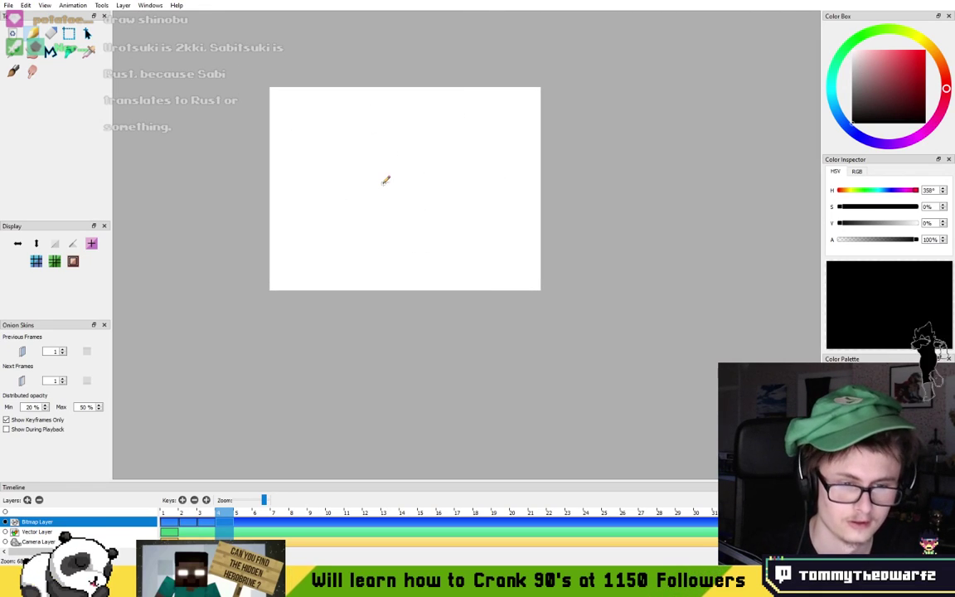
- Draw a large rounded head outline on frame 4, redoing the curve until its shape fits
scroll(356, 165, "up", 5)
mouse_move(381, 145)
left_mouse_down()
mouse_move(394, 206)
mouse_move(305, 168)
left_mouse_up()
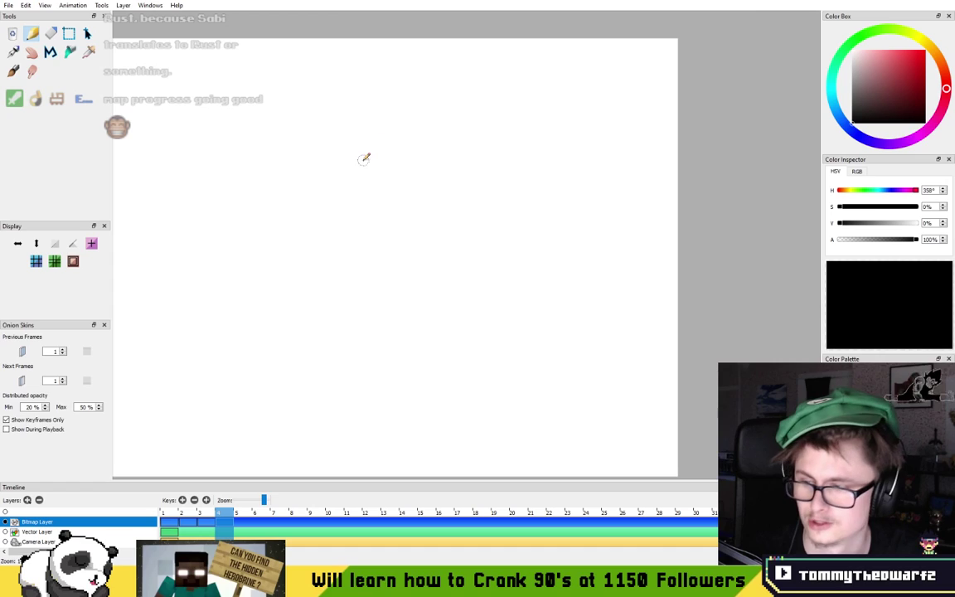
scroll(429, 191, "up", 2)
scroll(428, 190, "down", 3)
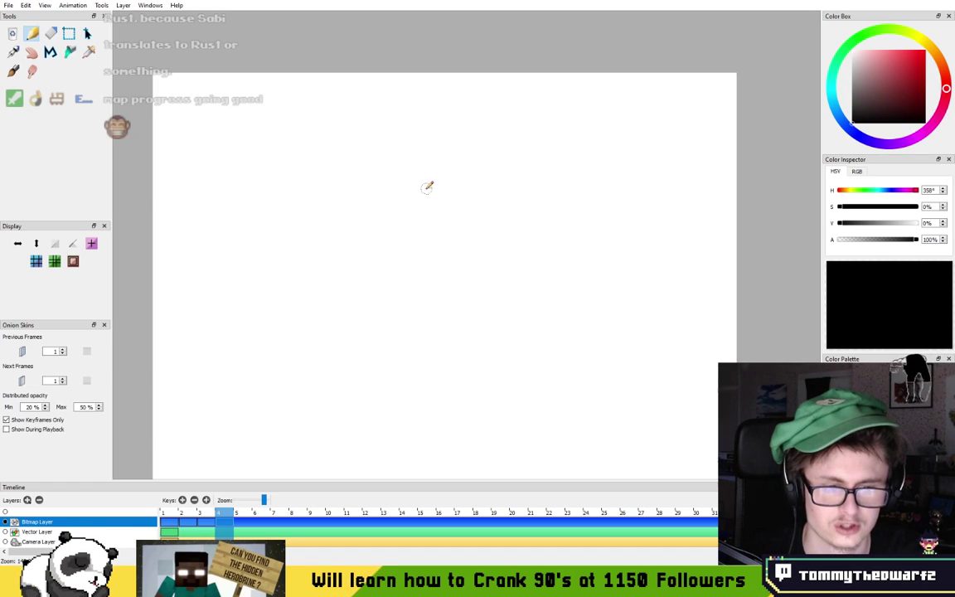
scroll(428, 185, "up", 2)
left_click_drag(427, 188, 424, 171)
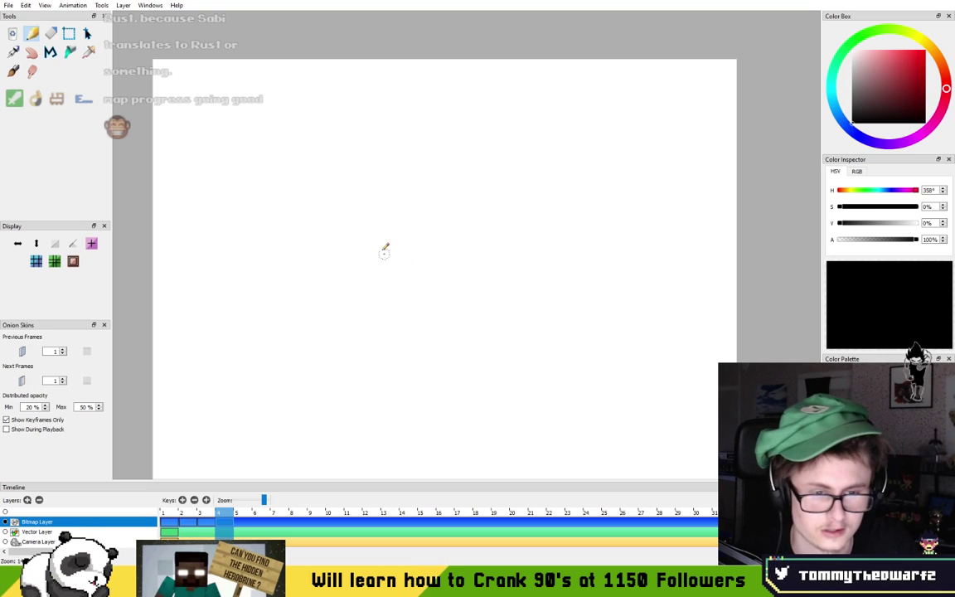
mouse_move(404, 251)
left_mouse_down()
mouse_move(360, 211)
mouse_move(402, 274)
mouse_move(406, 202)
mouse_move(381, 254)
left_mouse_up()
key("ctrl+z")
scroll(383, 266, "up", 3)
left_click_drag(318, 285, 289, 296)
key("ctrl+z")
mouse_move(374, 299)
left_mouse_down()
mouse_move(335, 273)
mouse_move(332, 236)
left_mouse_up()
key("ctrl+z")
mouse_move(400, 316)
left_mouse_down()
mouse_move(389, 131)
mouse_move(395, 320)
mouse_move(475, 153)
mouse_move(393, 319)
left_mouse_up()
key("ctrl+z")
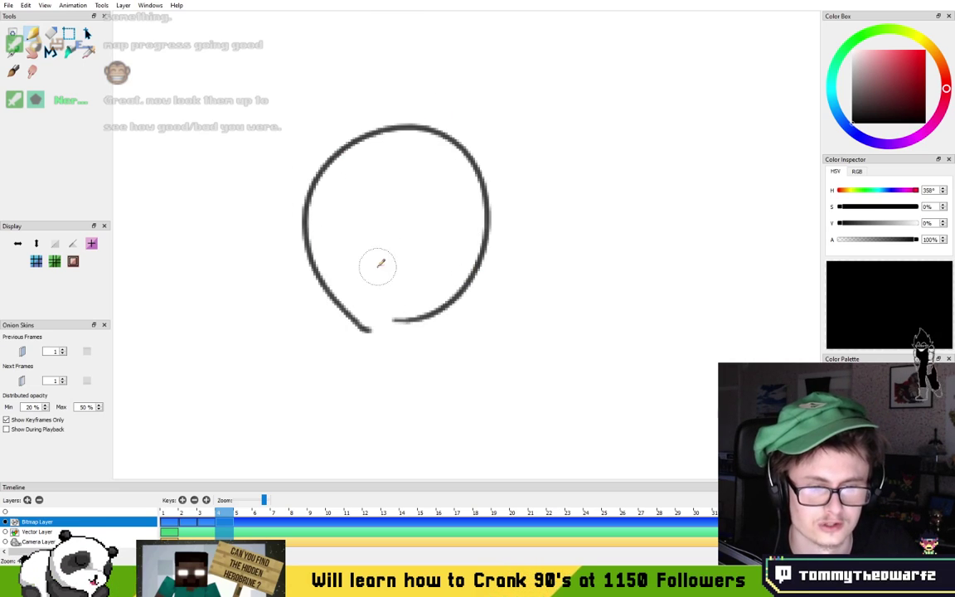
- Draw an angular headband across the head, with three leaf-shaped markings inside it
mouse_move(299, 243)
left_mouse_down()
mouse_move(422, 260)
mouse_move(404, 262)
mouse_move(514, 153)
left_mouse_up()
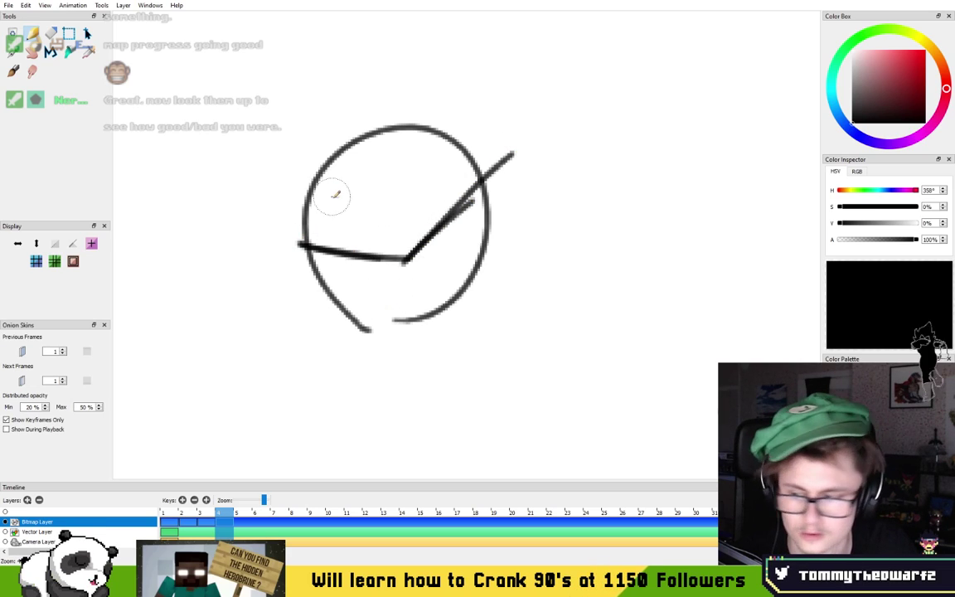
mouse_move(305, 242)
left_mouse_down()
mouse_move(296, 177)
mouse_move(315, 188)
mouse_move(302, 198)
mouse_move(305, 188)
mouse_move(327, 193)
mouse_move(348, 175)
mouse_move(423, 173)
mouse_move(438, 155)
mouse_move(481, 185)
left_mouse_up()
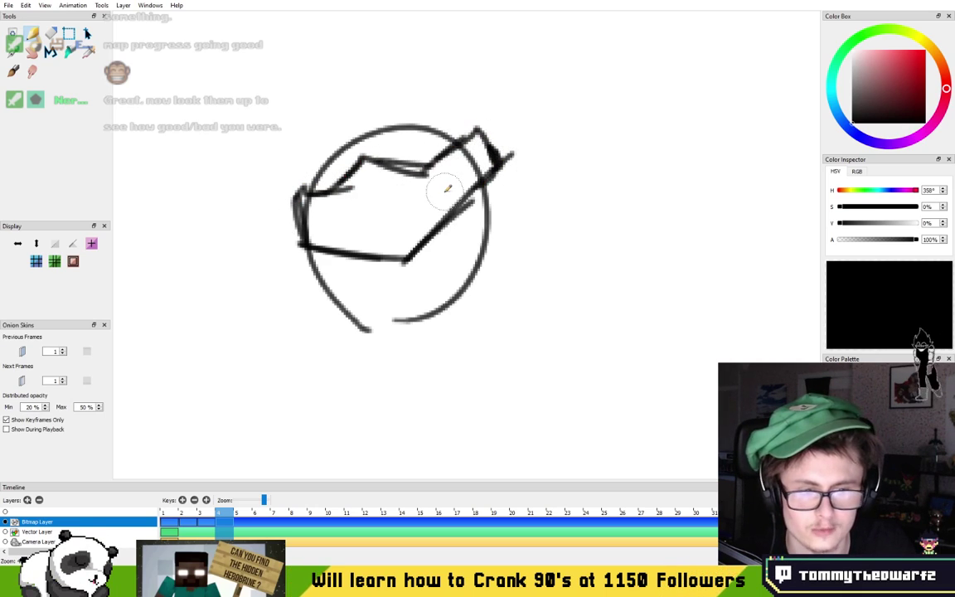
mouse_move(366, 185)
left_mouse_down()
mouse_move(383, 252)
mouse_move(398, 242)
left_mouse_up()
key("ctrl+z")
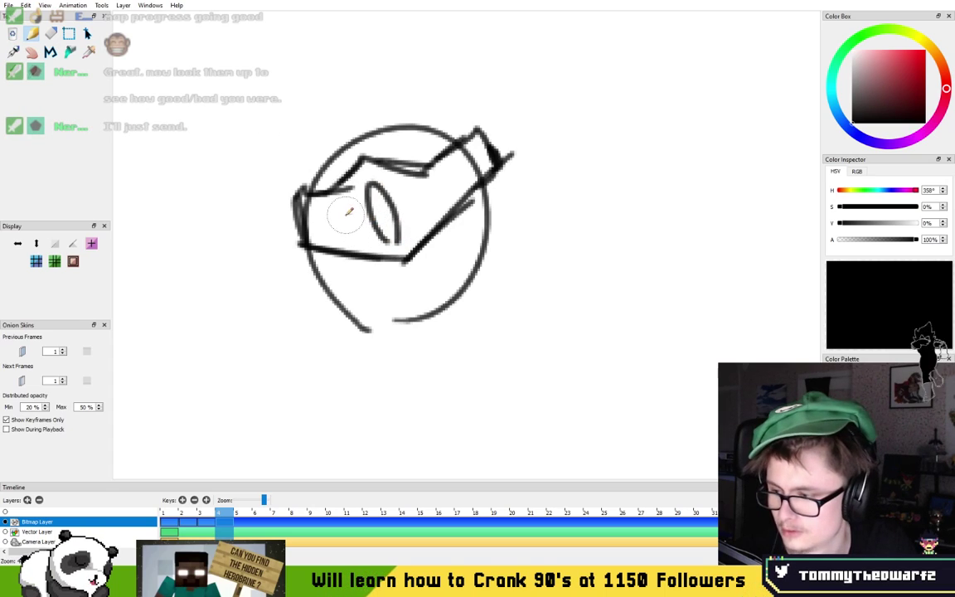
mouse_move(331, 192)
left_mouse_down()
mouse_move(303, 214)
mouse_move(357, 228)
left_mouse_up()
left_click_drag(369, 183, 390, 211)
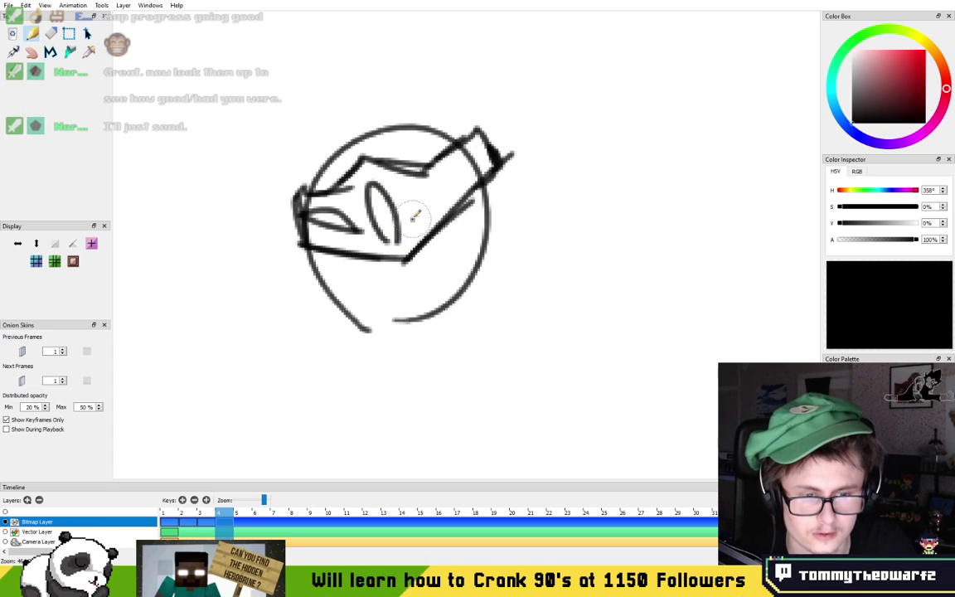
left_click_drag(443, 176, 414, 217)
- Draw a tall pointed horn on each side of the headband and scribbled flat-topped hair between them
left_click_drag(352, 203, 334, 272)
mouse_move(448, 206)
left_mouse_down()
mouse_move(480, 130)
mouse_move(500, 110)
mouse_move(489, 225)
left_mouse_up()
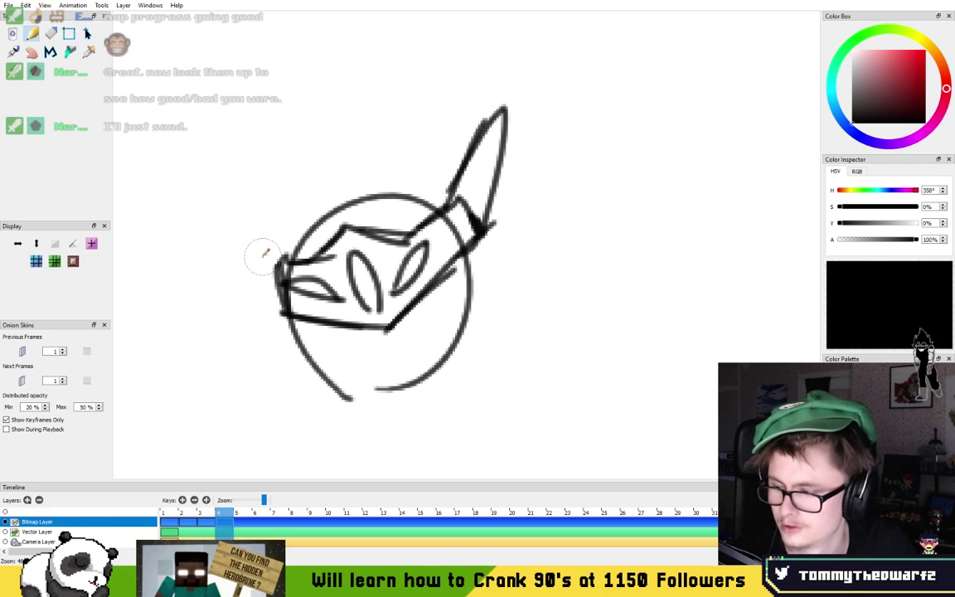
left_click_drag(284, 282, 270, 207)
mouse_move(280, 272)
left_mouse_down()
mouse_move(272, 207)
mouse_move(300, 237)
mouse_move(317, 183)
left_mouse_up()
mouse_move(299, 218)
left_mouse_down()
mouse_move(324, 184)
mouse_move(379, 179)
mouse_move(340, 224)
mouse_move(323, 193)
mouse_move(344, 181)
mouse_move(344, 224)
mouse_move(408, 194)
mouse_move(431, 207)
left_mouse_up()
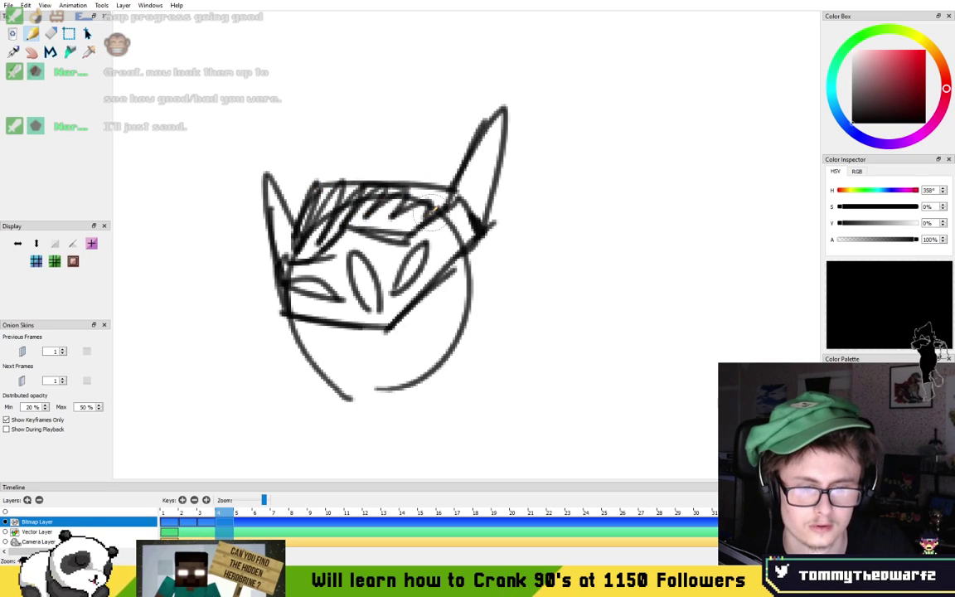
- Add angular ear shapes on both sides of the head, close the chin and draw a jagged line across the lower face
left_click_drag(390, 236, 356, 169)
left_click_drag(411, 224, 481, 262)
mouse_move(423, 236)
left_mouse_down()
mouse_move(484, 262)
mouse_move(474, 263)
mouse_move(460, 177)
left_mouse_up()
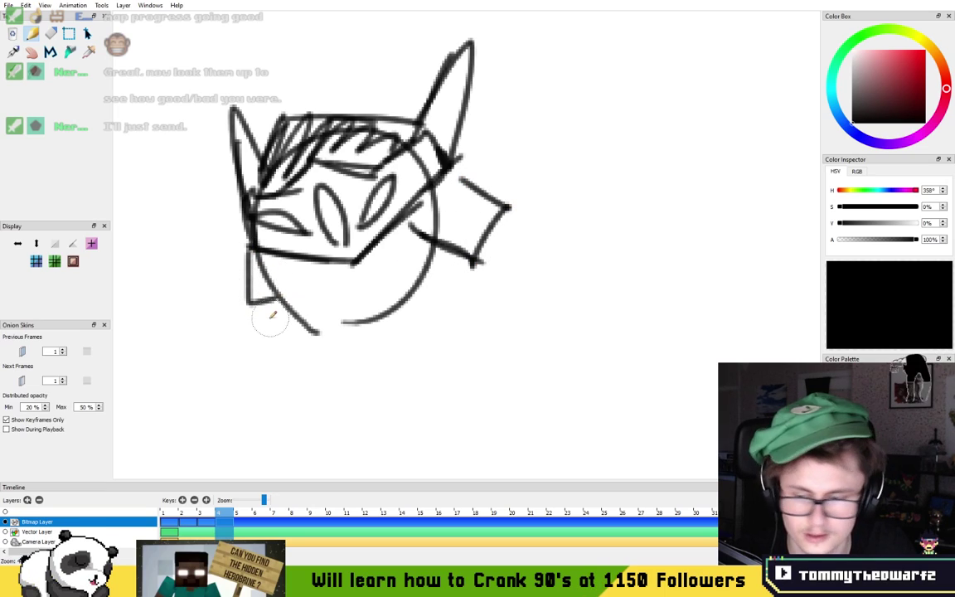
mouse_move(259, 271)
left_mouse_down()
mouse_move(313, 301)
mouse_move(290, 297)
mouse_move(339, 307)
mouse_move(294, 289)
mouse_move(350, 325)
left_mouse_up()
mouse_move(299, 302)
left_mouse_down()
mouse_move(361, 299)
mouse_move(364, 279)
mouse_move(399, 284)
mouse_move(380, 287)
mouse_move(441, 236)
left_mouse_up()
- Try to draw angled brow lines and solid dark eyes beneath the headband's lower edge
mouse_move(369, 248)
left_mouse_down()
mouse_move(377, 253)
mouse_move(407, 226)
mouse_move(383, 247)
mouse_move(396, 250)
mouse_move(400, 240)
left_mouse_up()
key("ctrl+z")
key("ctrl+z")
key("ctrl+z")
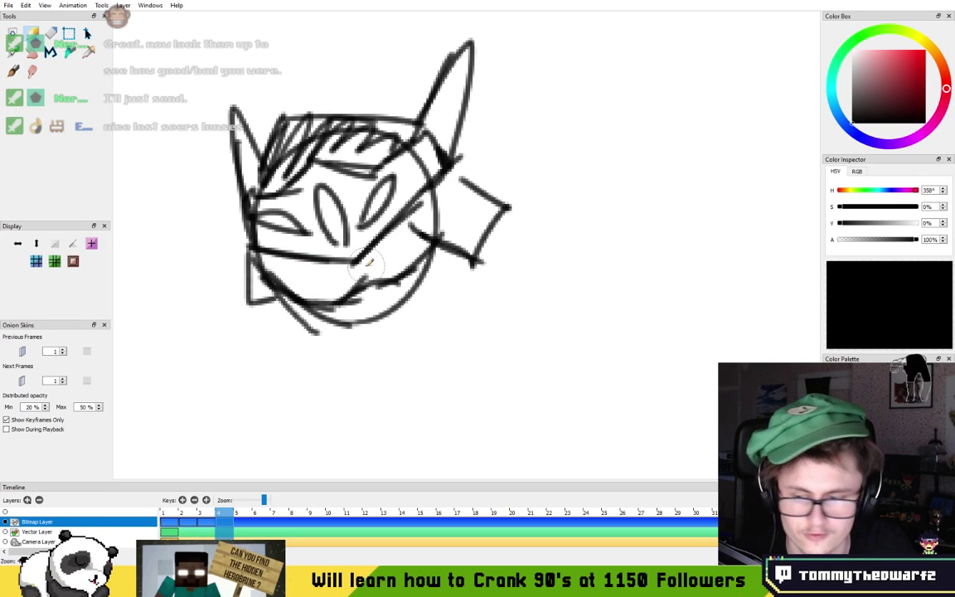
mouse_move(409, 218)
left_mouse_down()
mouse_move(370, 262)
mouse_move(261, 247)
left_mouse_up()
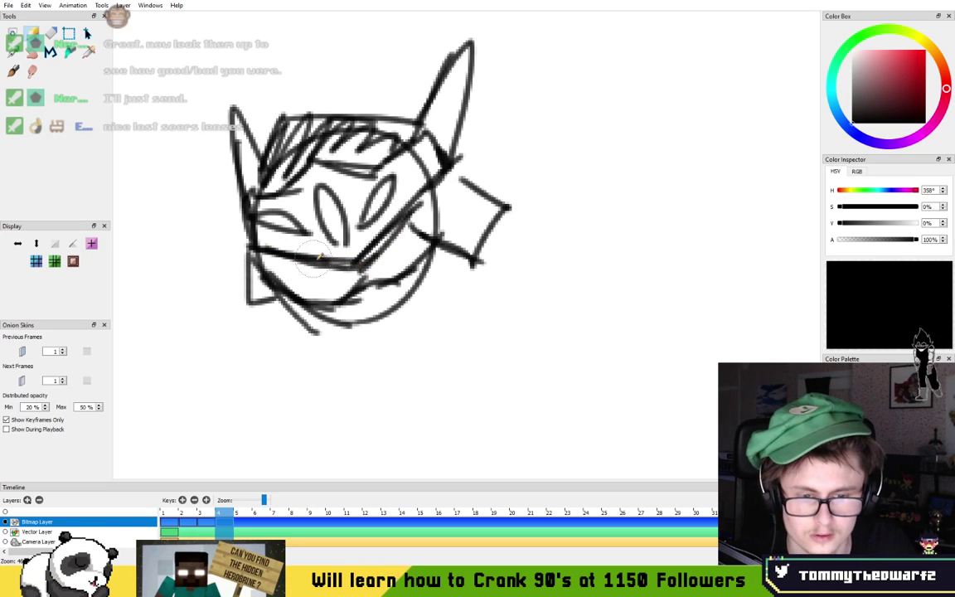
key("ctrl+z")
left_click_drag(405, 214, 260, 261)
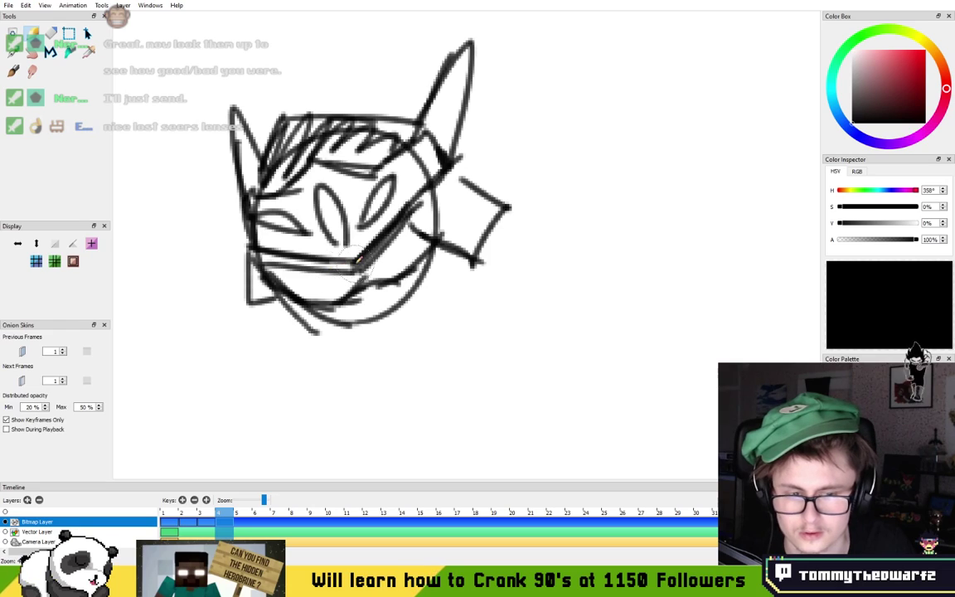
left_click_drag(349, 269, 249, 257)
mouse_move(336, 241)
left_mouse_down()
mouse_move(388, 259)
mouse_move(379, 258)
mouse_move(395, 239)
mouse_move(384, 260)
mouse_move(398, 240)
mouse_move(362, 242)
left_mouse_up()
mouse_move(301, 264)
left_mouse_down()
mouse_move(273, 253)
mouse_move(336, 280)
left_mouse_up()
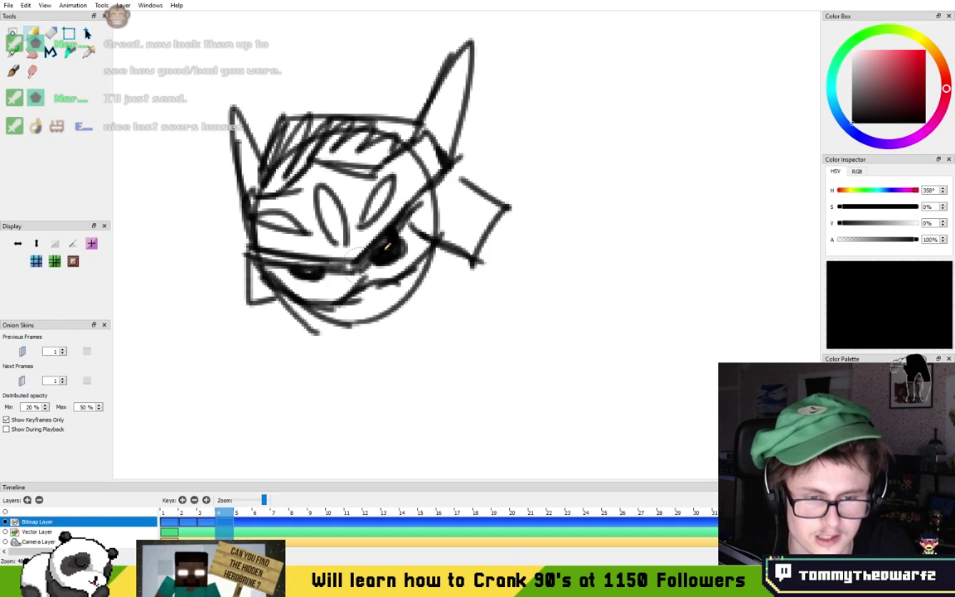
key("ctrl+z")
key("ctrl+z")
key("ctrl+z")
key("ctrl+z")
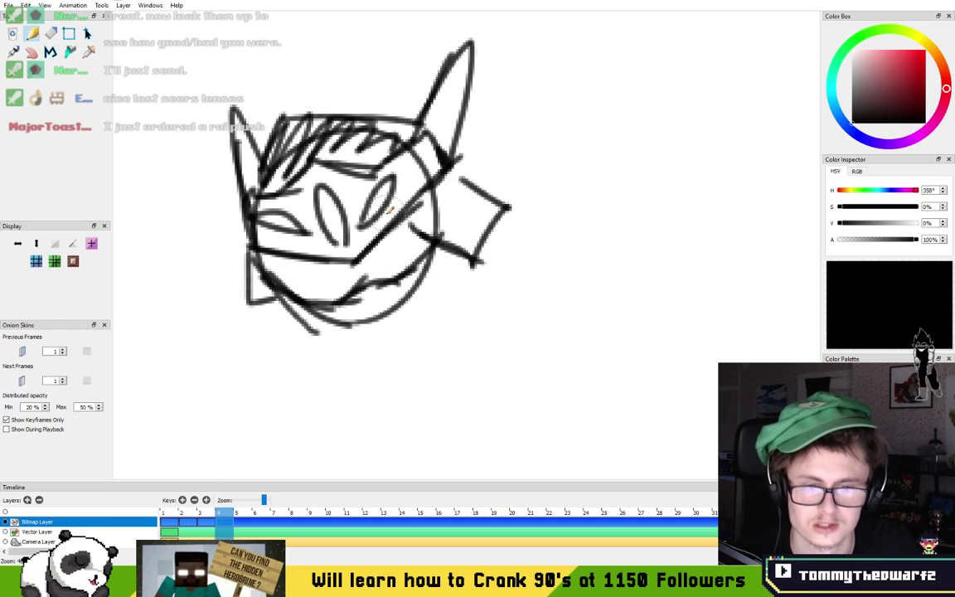
- Select the whole horned head drawing on frame 4 and delete it
left_click(69, 33)
mouse_move(213, 79)
left_mouse_down()
mouse_move(320, 213)
mouse_move(459, 315)
left_mouse_up()
key("Delete")
- Draw a new rounded head outline on frame 4 with the Pencil, adding curved vertical and horizontal guide lines across the face
left_click(31, 34)
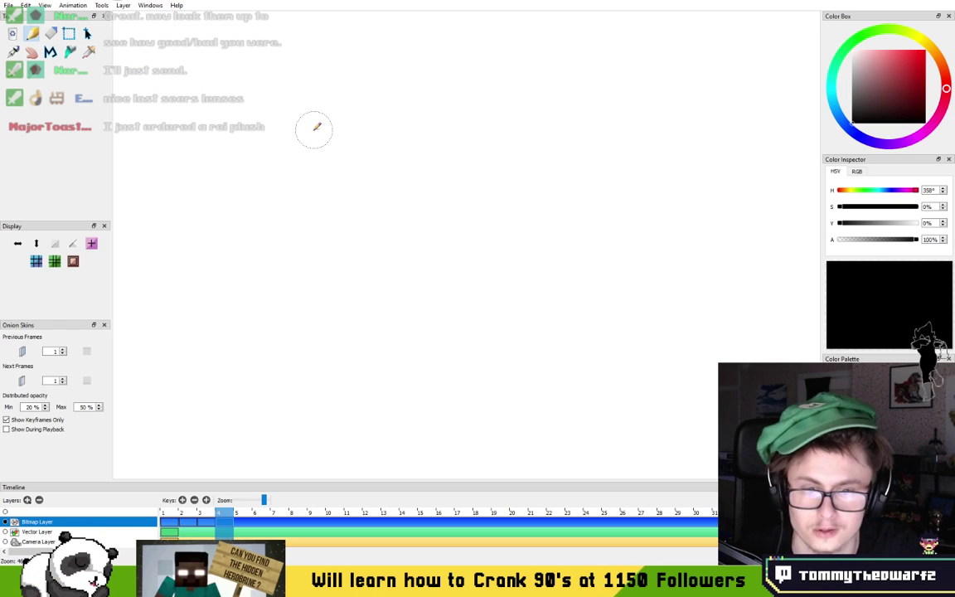
mouse_move(371, 296)
left_mouse_down()
mouse_move(418, 156)
mouse_move(321, 259)
mouse_move(478, 179)
mouse_move(310, 282)
mouse_move(390, 336)
mouse_move(358, 143)
left_mouse_up()
key("ctrl+z")
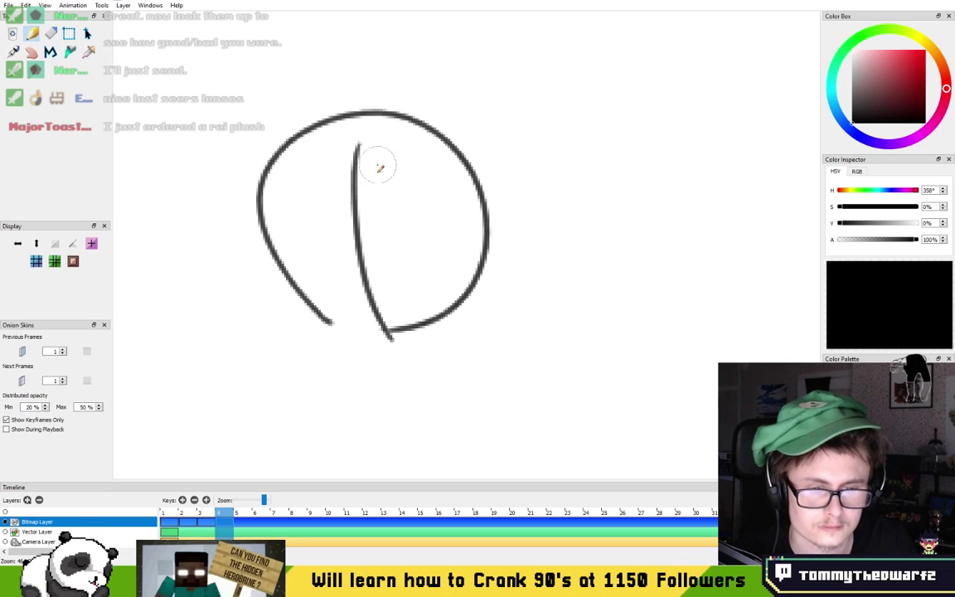
left_click_drag(277, 280, 440, 194)
key("ctrl+z")
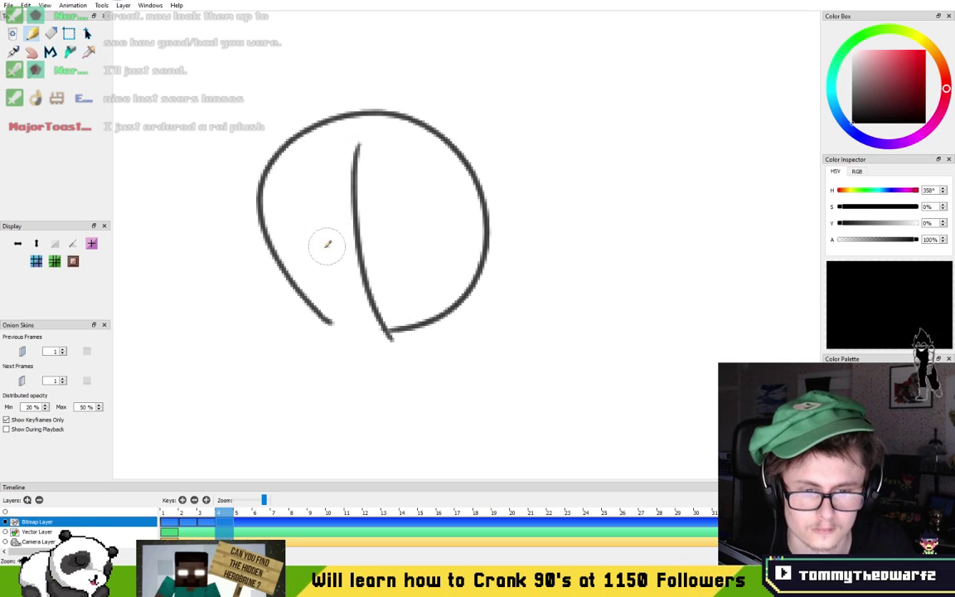
left_click_drag(286, 269, 465, 179)
scroll(356, 175, "down", 2)
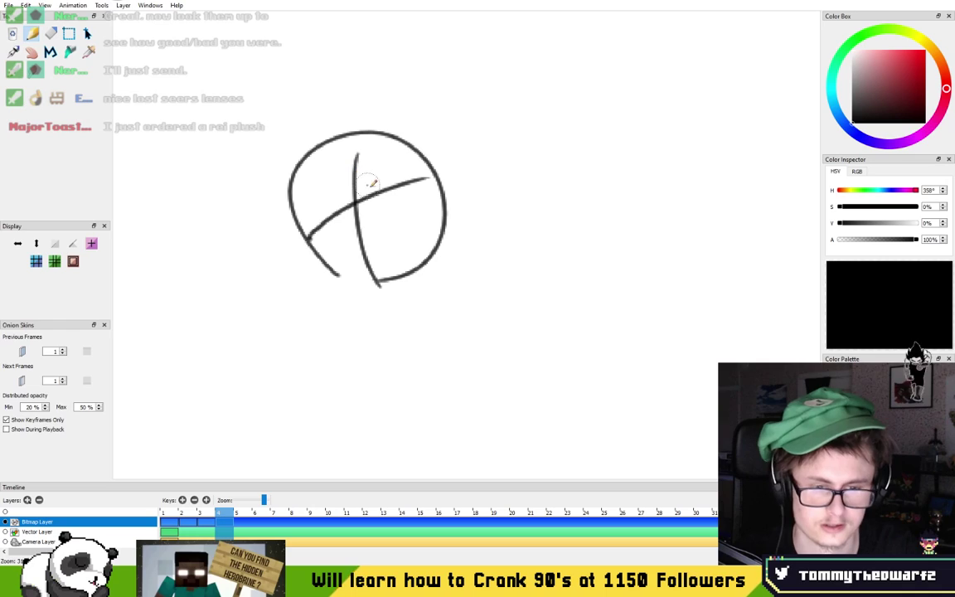
- Draw the jaw and chin around the guide circle on frame 4 and add a tall pointed horn on each side of the head
scroll(423, 147, "down", 3)
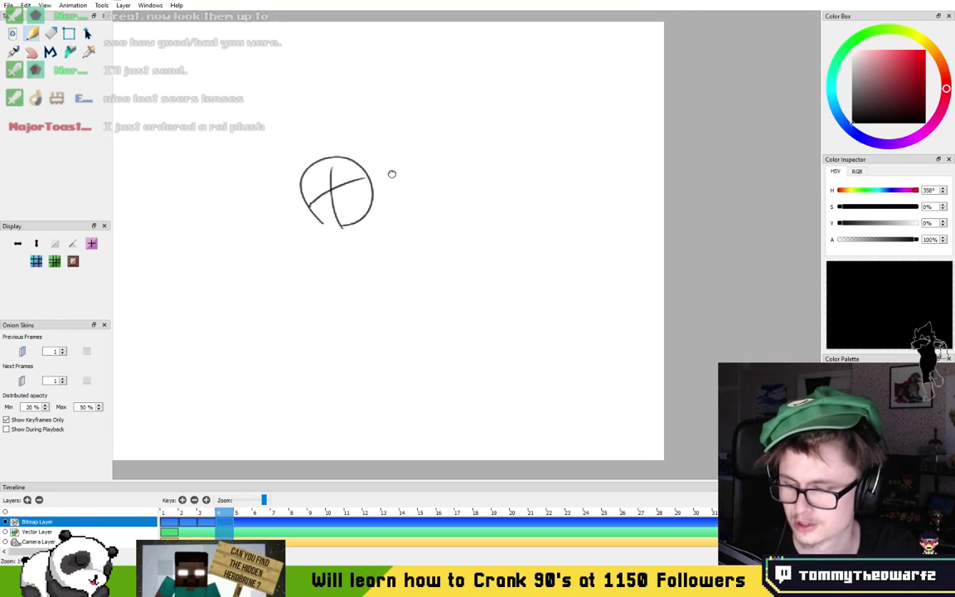
scroll(375, 176, "up", 2)
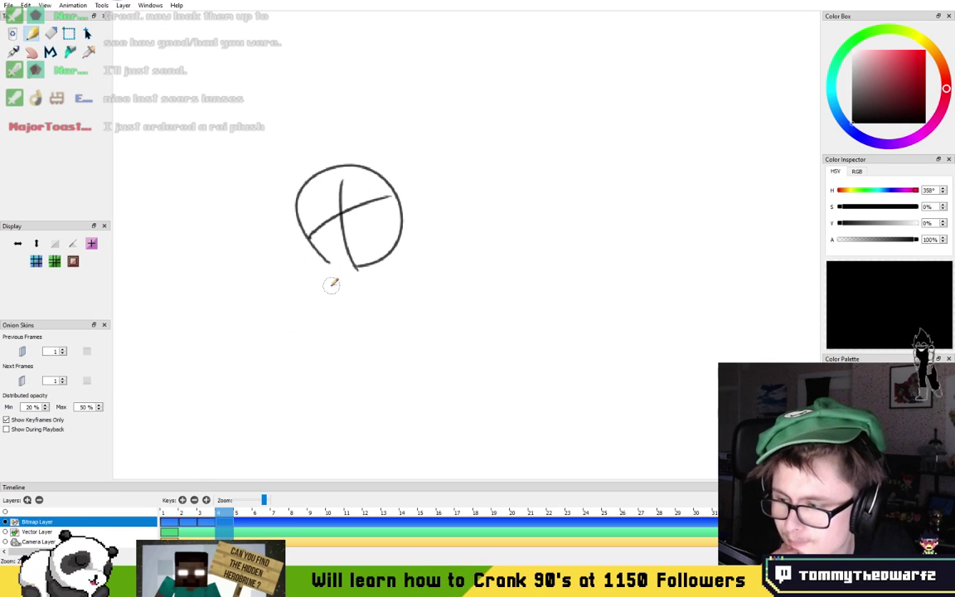
mouse_move(304, 222)
left_mouse_down()
mouse_move(328, 273)
mouse_move(381, 275)
mouse_move(369, 278)
mouse_move(319, 262)
mouse_move(383, 270)
mouse_move(407, 207)
left_mouse_up()
mouse_move(377, 272)
left_mouse_down()
mouse_move(403, 186)
mouse_move(384, 162)
left_mouse_up()
key("ctrl+z")
mouse_move(308, 238)
left_mouse_down()
mouse_move(305, 208)
mouse_move(324, 162)
mouse_move(312, 179)
mouse_move(355, 156)
mouse_move(402, 180)
mouse_move(385, 210)
mouse_move(387, 168)
mouse_move(338, 174)
mouse_move(387, 188)
mouse_move(390, 153)
mouse_move(400, 185)
left_mouse_up()
mouse_move(289, 205)
left_mouse_down()
mouse_move(277, 156)
mouse_move(301, 189)
left_mouse_up()
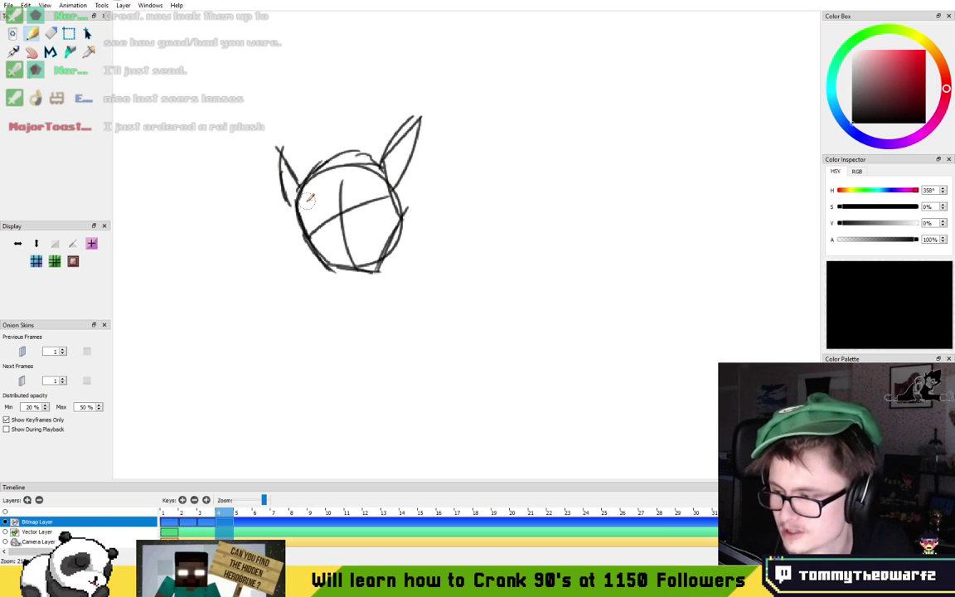
- Draw the headband's slanted lower edge and angular upper lines across the forehead, and redo the oval marks on it
mouse_move(303, 187)
left_mouse_down()
mouse_move(331, 178)
mouse_move(335, 159)
mouse_move(378, 176)
mouse_move(372, 164)
mouse_move(393, 170)
mouse_move(398, 195)
left_mouse_up()
mouse_move(305, 192)
left_mouse_down()
mouse_move(286, 215)
mouse_move(309, 229)
mouse_move(301, 233)
mouse_move(308, 225)
mouse_move(296, 225)
mouse_move(343, 218)
mouse_move(294, 224)
mouse_move(354, 217)
mouse_move(346, 219)
mouse_move(398, 179)
left_mouse_up()
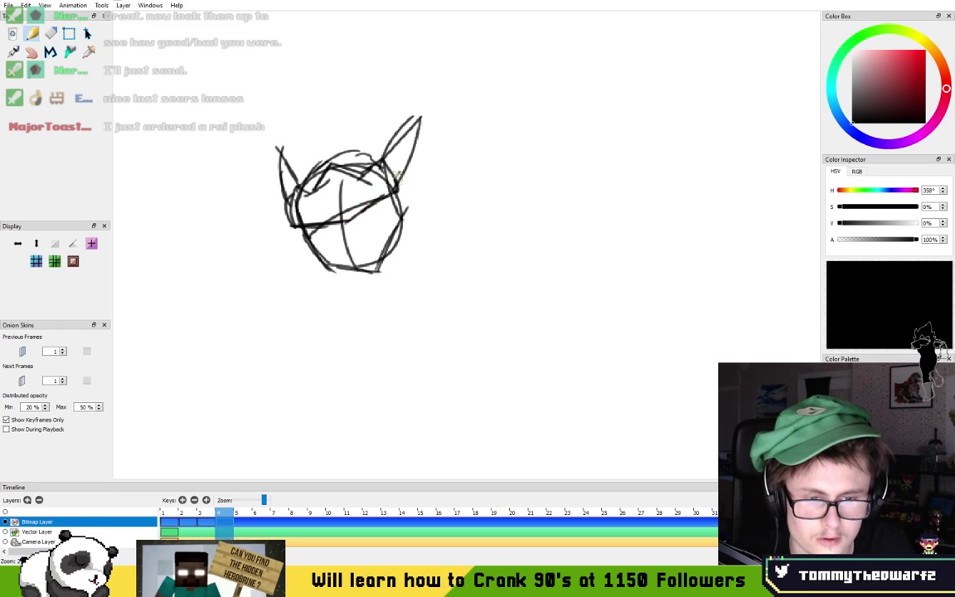
mouse_move(340, 209)
left_mouse_down()
mouse_move(382, 179)
mouse_move(314, 207)
left_mouse_up()
key("ctrl+z")
key("ctrl+z")
key("ctrl+z")
key("ctrl+z")
mouse_move(371, 184)
left_mouse_down()
mouse_move(363, 198)
mouse_move(382, 177)
left_mouse_up()
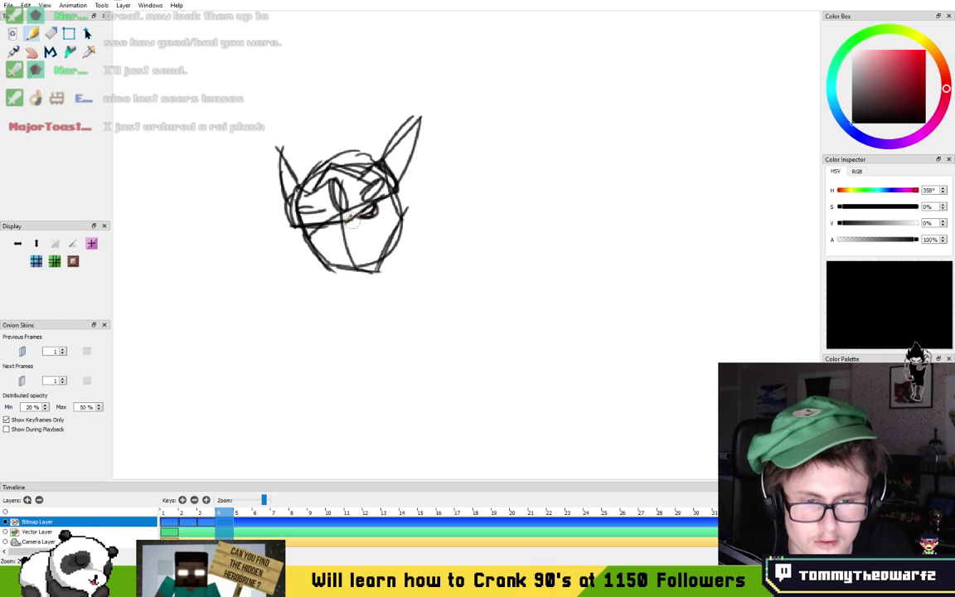
- Fill in narrow dark eyes below the headband and draw the slanted mask edge with a pointed flap beside the cheek
left_click_drag(325, 234, 330, 221)
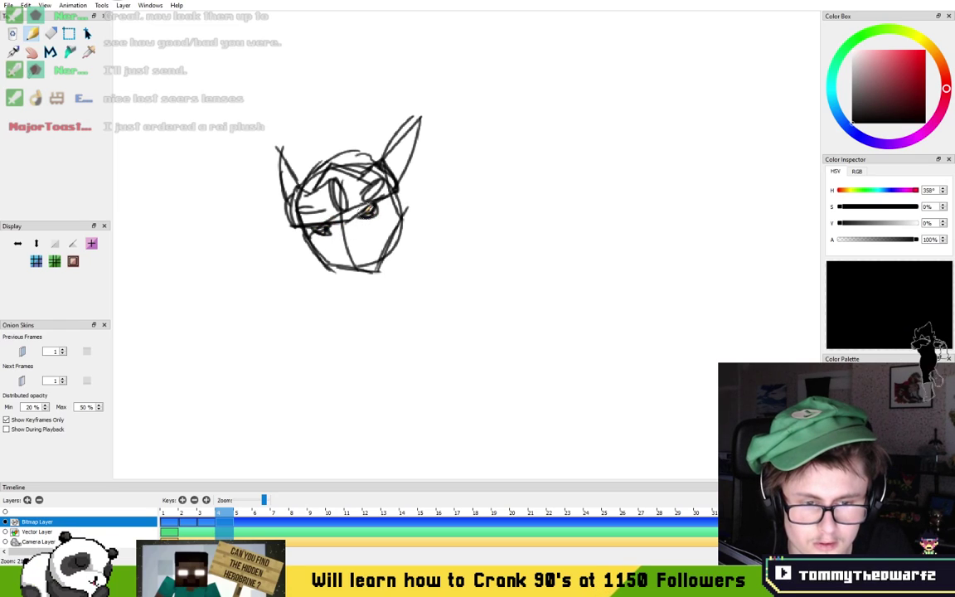
mouse_move(313, 248)
left_mouse_down()
mouse_move(422, 196)
mouse_move(401, 191)
left_mouse_up()
mouse_move(286, 226)
left_mouse_down()
mouse_move(315, 245)
mouse_move(386, 262)
left_mouse_up()
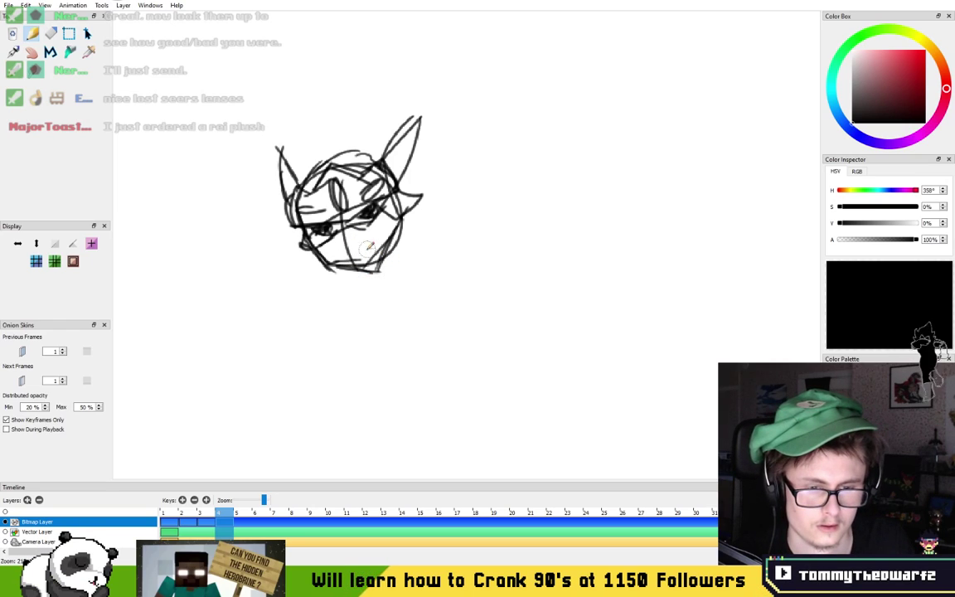
- Sketch the scarf curving under the chin and streaming backward, plus the shoulder and angular hem of the cloak
left_click_drag(347, 276, 406, 288)
mouse_move(373, 287)
left_mouse_down()
mouse_move(405, 284)
mouse_move(486, 170)
left_mouse_up()
left_click_drag(406, 241, 518, 154)
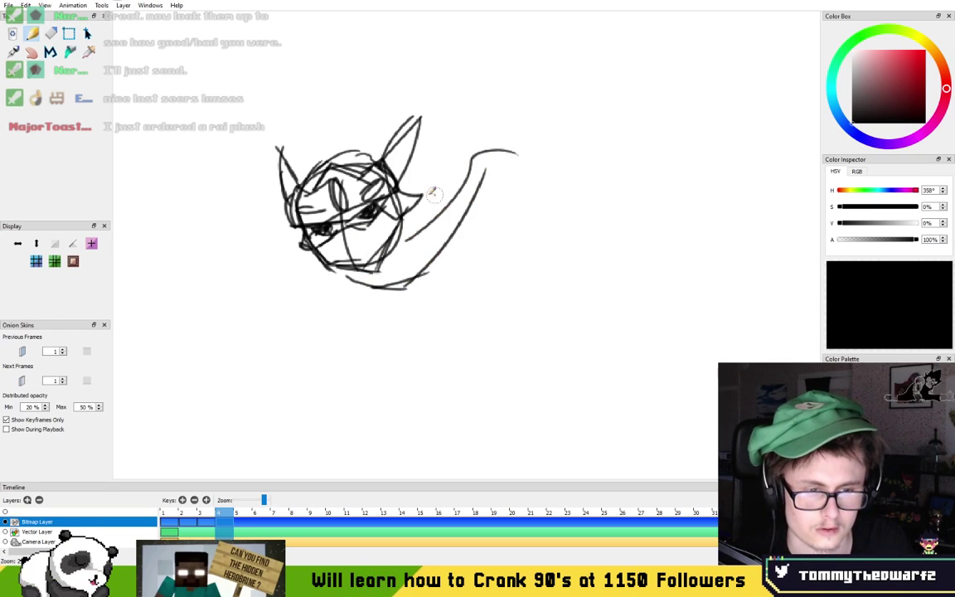
left_click_drag(427, 191, 561, 147)
mouse_move(317, 259)
left_mouse_down()
mouse_move(282, 297)
mouse_move(303, 316)
left_mouse_up()
mouse_move(277, 315)
left_mouse_down()
mouse_move(367, 334)
mouse_move(441, 292)
left_mouse_up()
left_click_drag(368, 325, 466, 243)
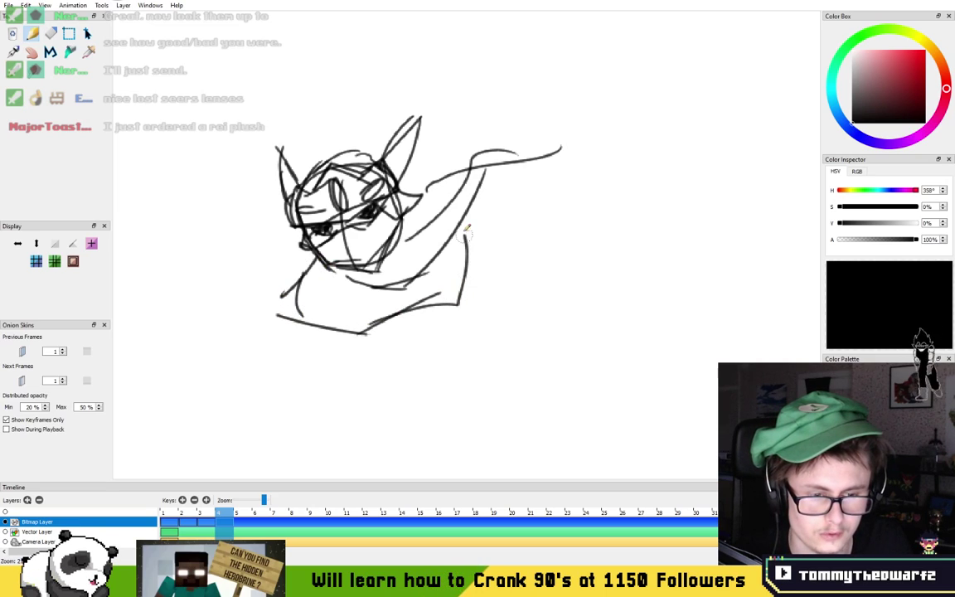
- Draw the large flowing cape sweeping back from the head to a narrow tip, with an inner fold near the scarf
left_click_drag(435, 134, 404, 206)
mouse_move(327, 222)
left_mouse_down()
mouse_move(395, 133)
mouse_move(564, 83)
mouse_move(604, 174)
mouse_move(469, 239)
mouse_move(539, 175)
left_mouse_up()
left_click_drag(517, 214, 549, 175)
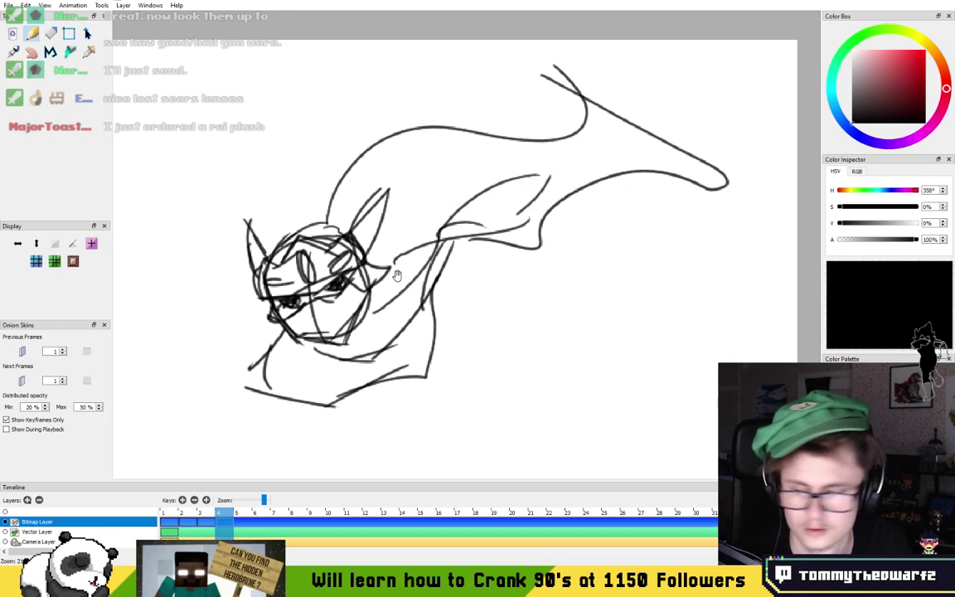
left_click_drag(396, 272, 462, 152)
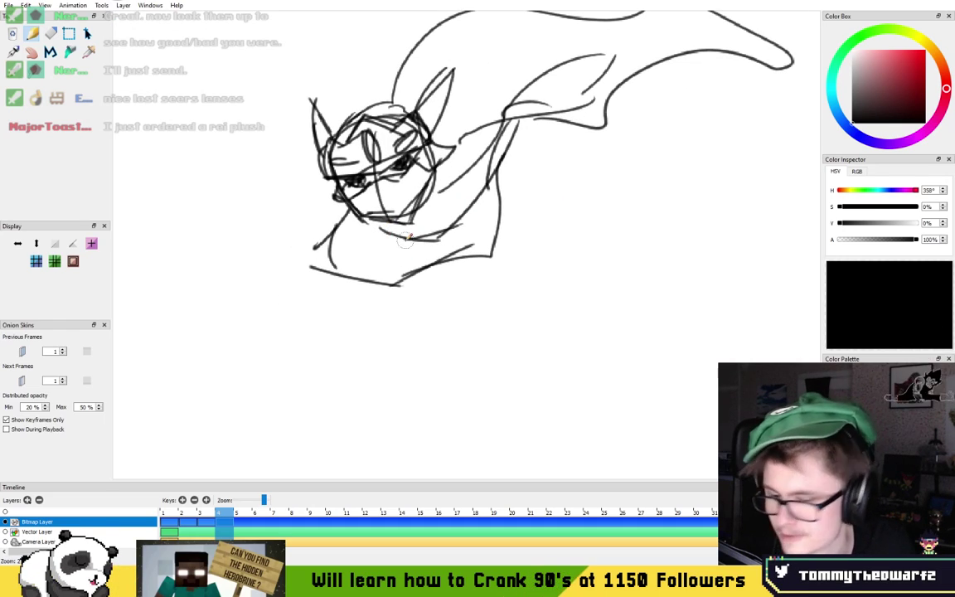
- Sketch a small tilted square with inner lines on the cloak's hem, outline the body's curved back and underside, and close the front shoulder corner
mouse_move(442, 240)
left_mouse_down()
mouse_move(484, 290)
mouse_move(484, 263)
mouse_move(446, 242)
mouse_move(468, 285)
left_mouse_up()
key("ctrl+z")
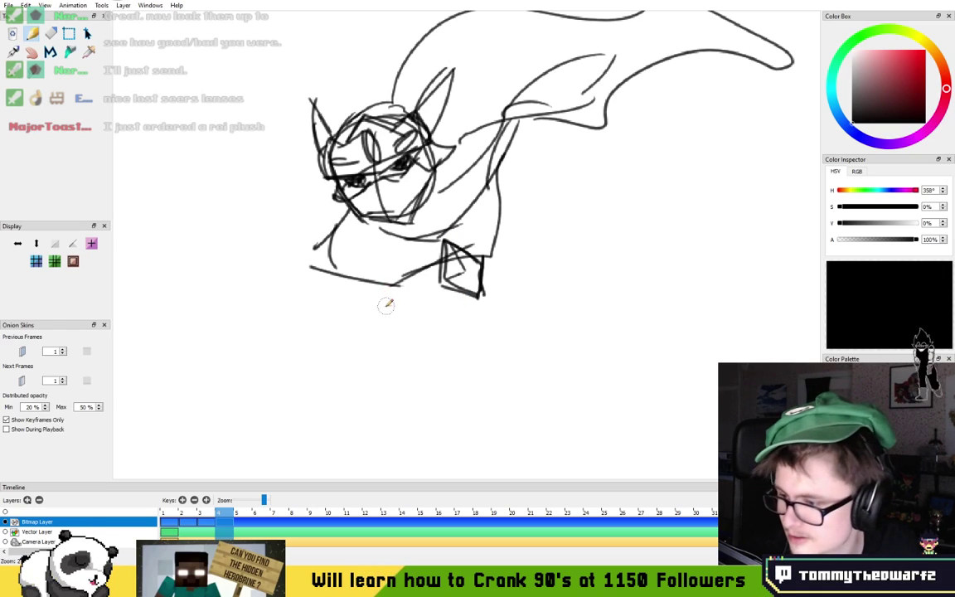
mouse_move(376, 290)
left_mouse_down()
mouse_move(441, 325)
mouse_move(528, 261)
left_mouse_up()
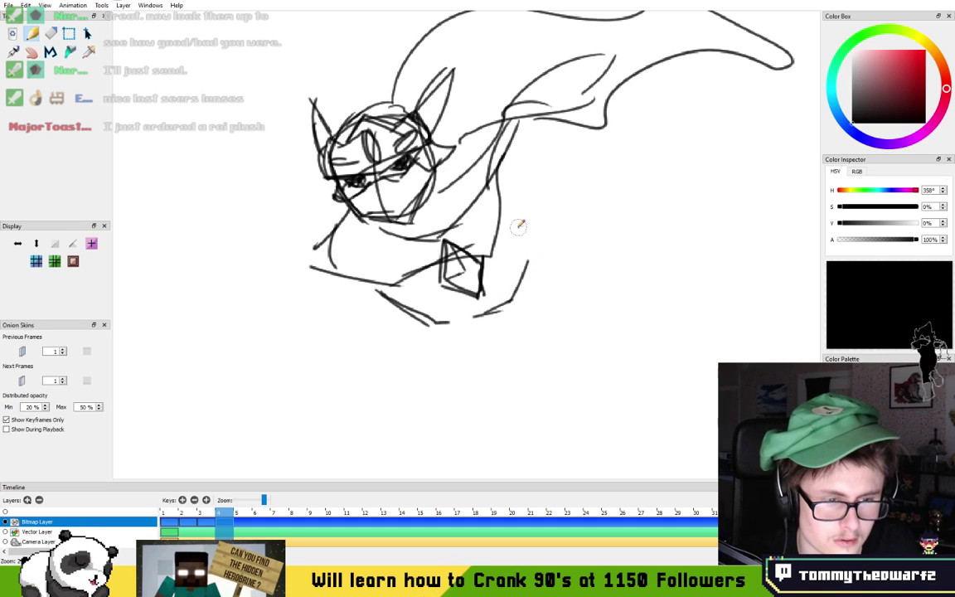
mouse_move(505, 170)
left_mouse_down()
mouse_move(529, 228)
mouse_move(529, 268)
left_mouse_up()
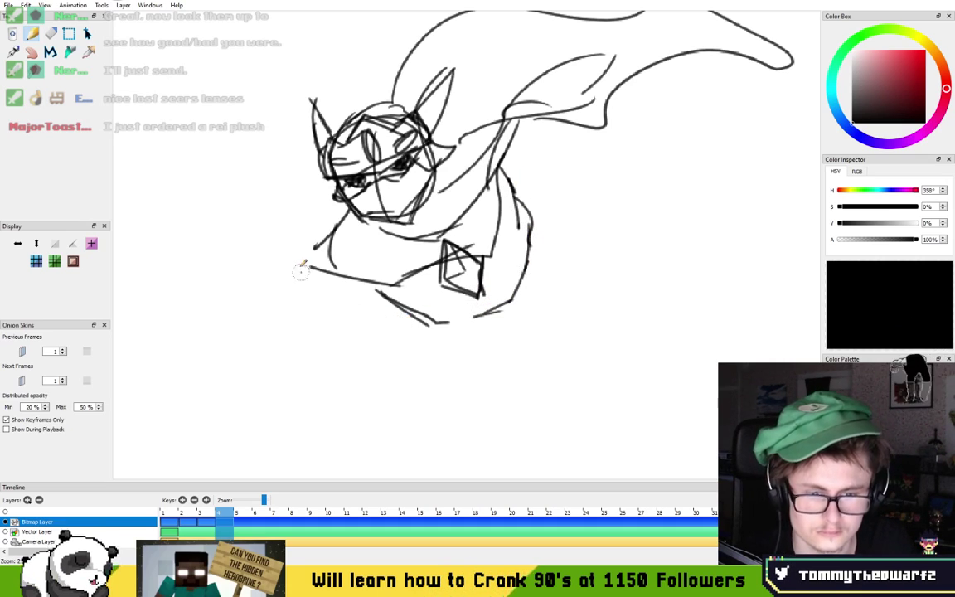
left_click_drag(315, 257, 312, 272)
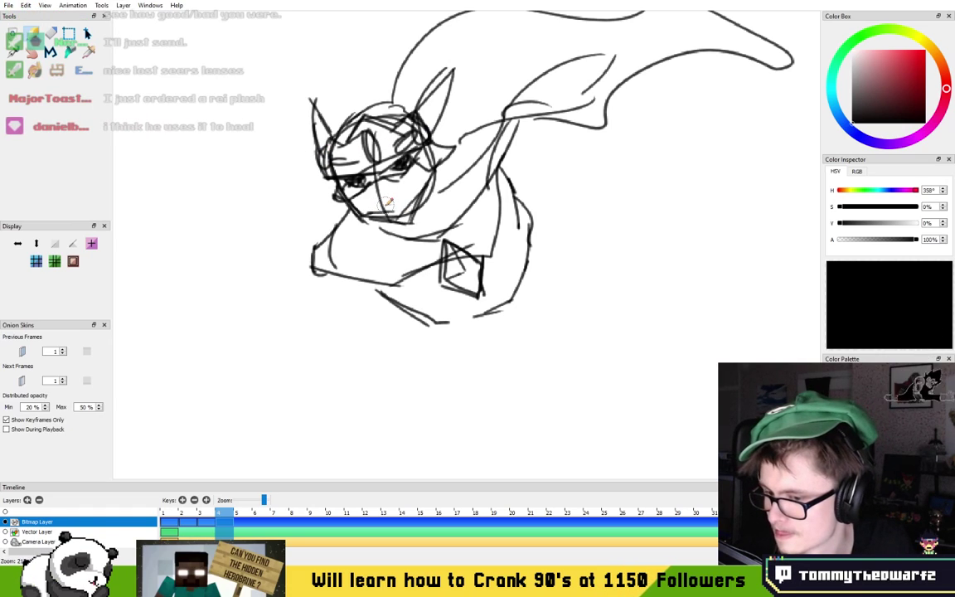
- Try to draw a small four-pointed star above the tilted square on the cloak
left_click_drag(471, 231, 434, 214)
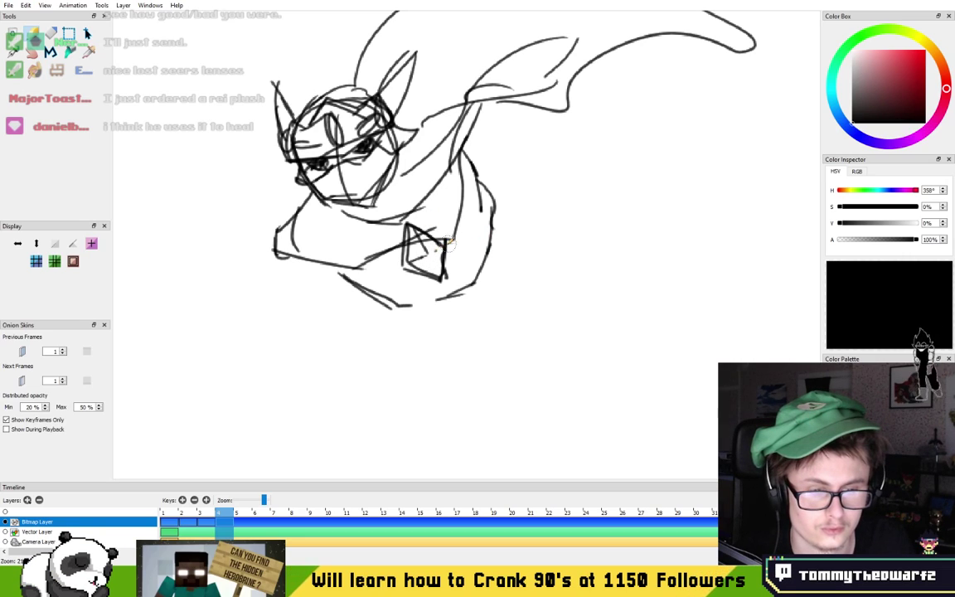
mouse_move(436, 209)
left_mouse_down()
mouse_move(454, 217)
mouse_move(428, 211)
left_mouse_up()
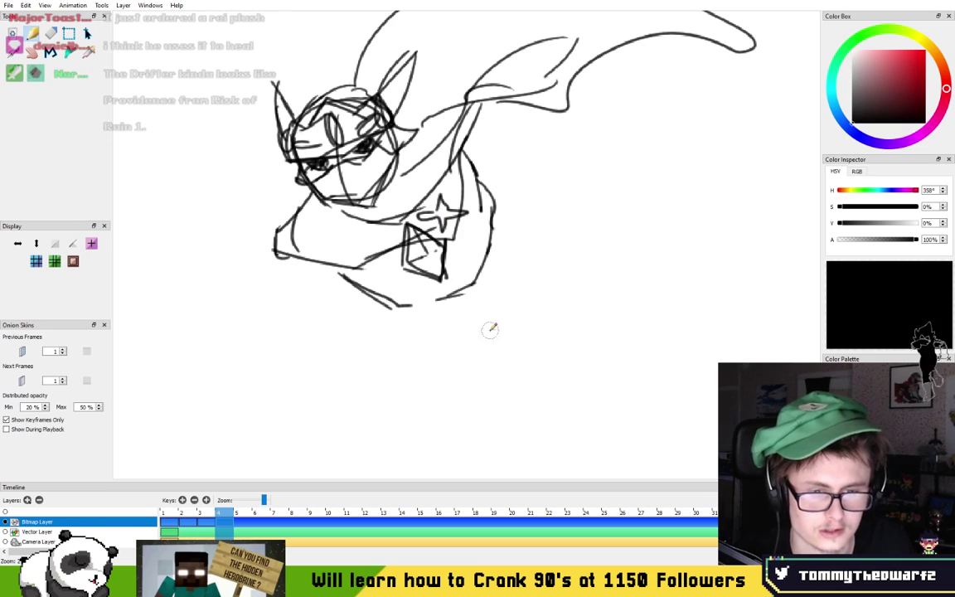
key("ctrl+z")
key("ctrl+z")
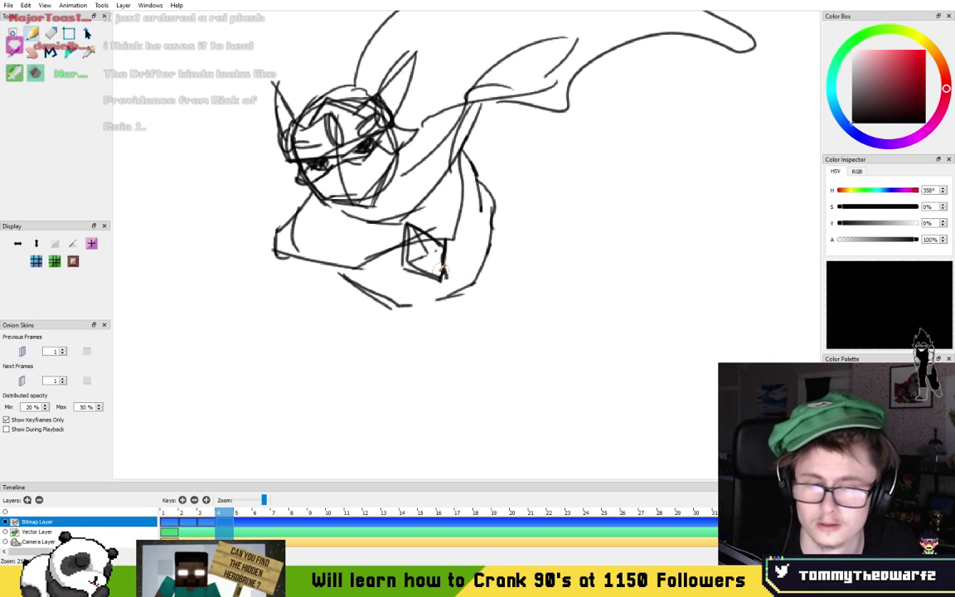
left_click_drag(419, 276, 499, 273)
left_click_drag(378, 304, 444, 293)
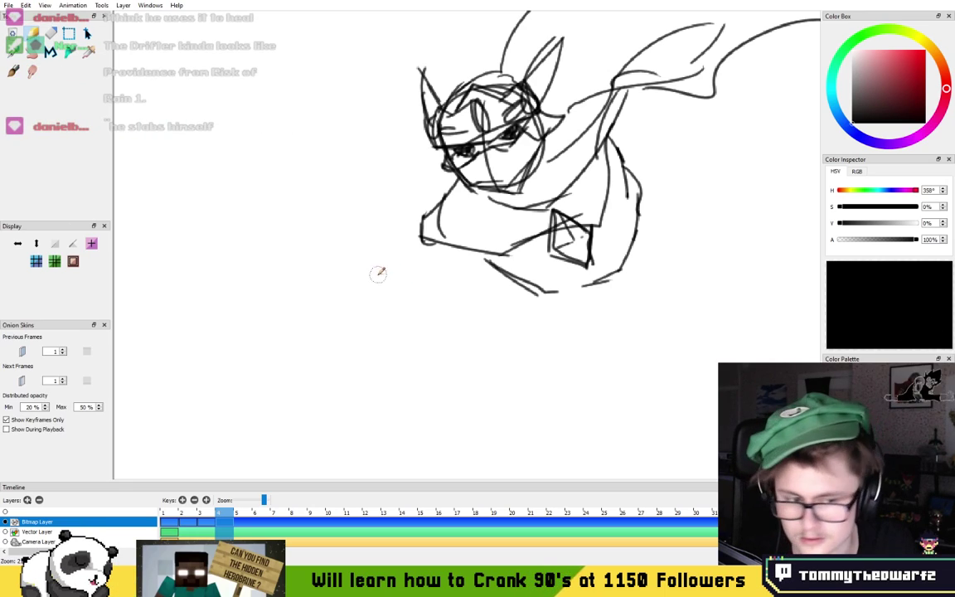
- Add a short angled fold mark inside the cape near its far tip
mouse_move(407, 247)
left_mouse_down()
mouse_move(348, 297)
mouse_move(382, 257)
left_mouse_up()
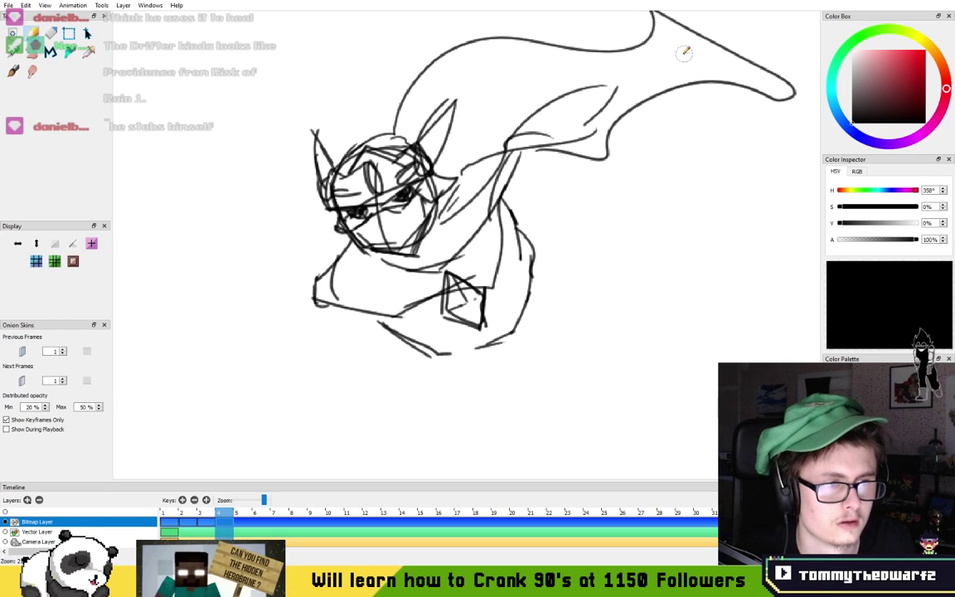
left_click_drag(670, 49, 727, 74)
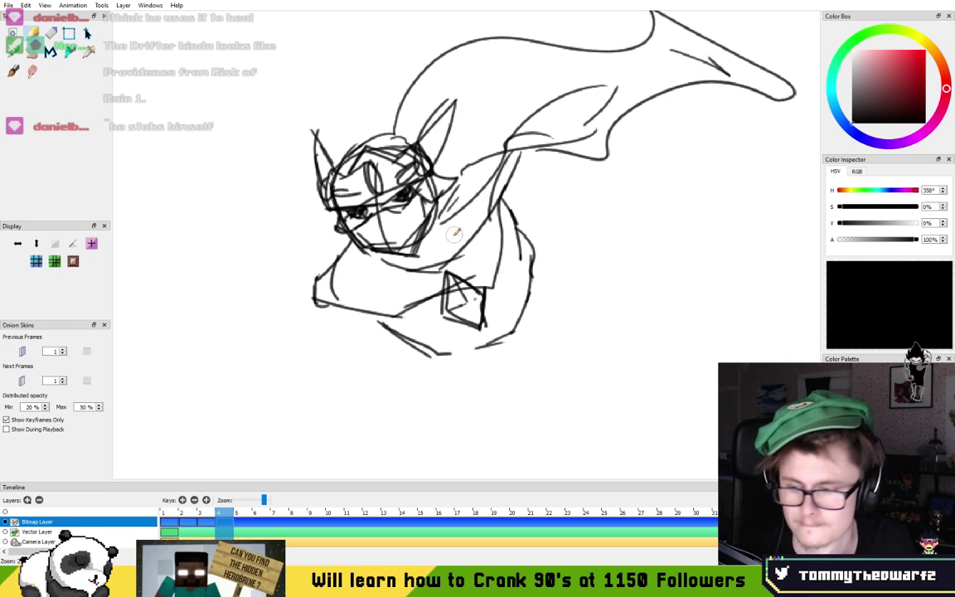
left_click_drag(550, 225, 490, 218)
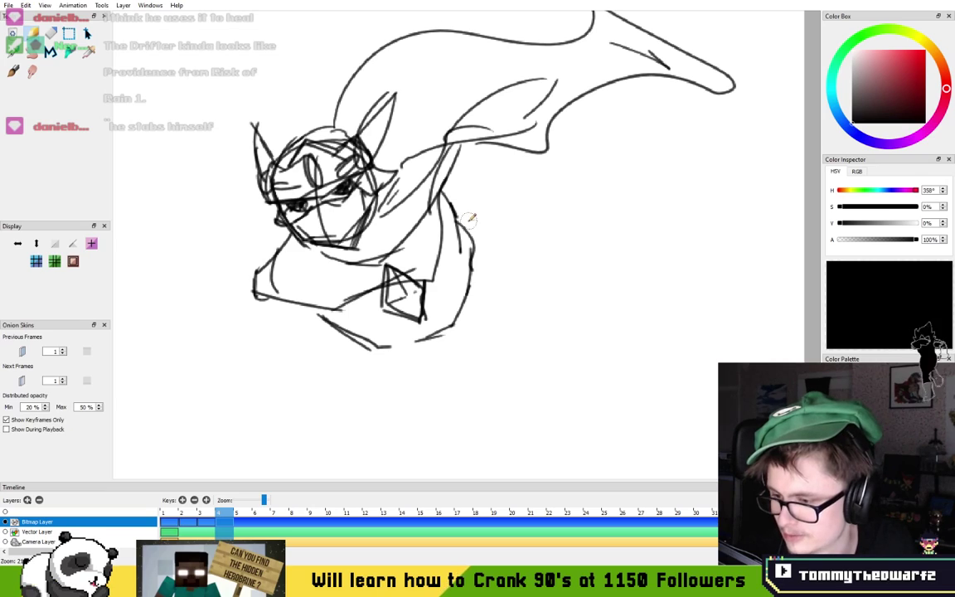
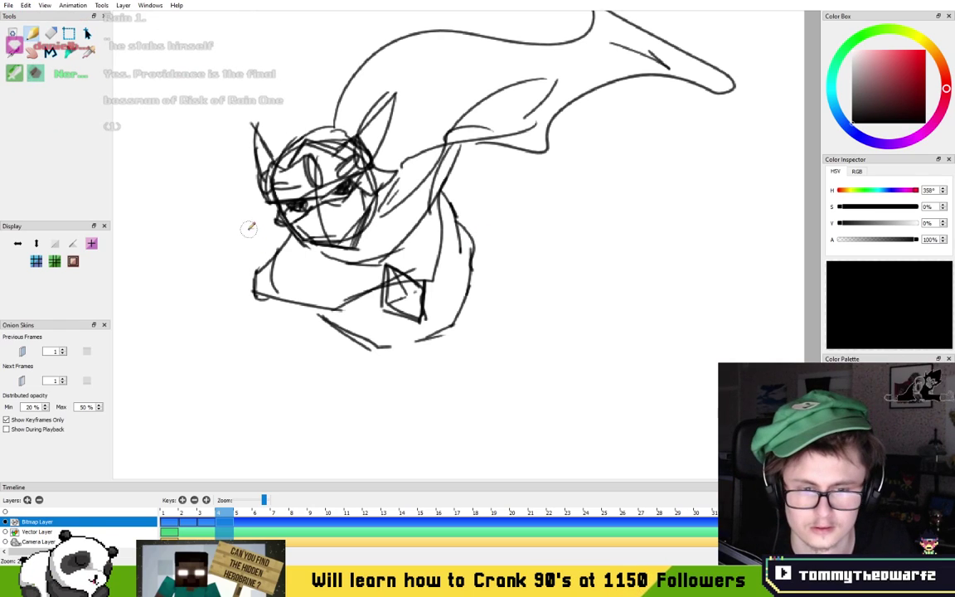
left_click_drag(301, 275, 386, 226)
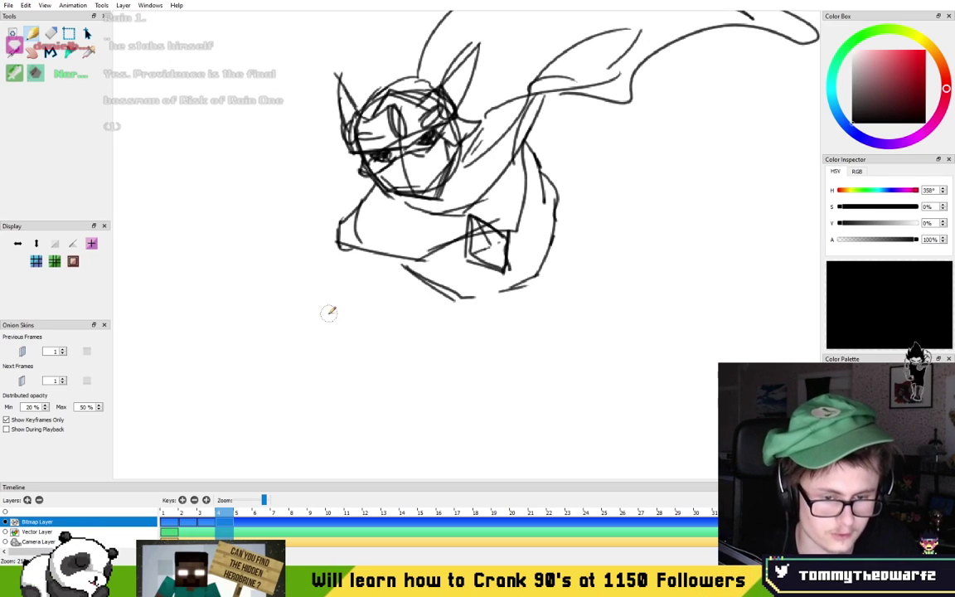
- Draw a clenched fist below the body with an angular outline, finger lines across it and a rounded thumb shape beside it
mouse_move(362, 404)
left_mouse_down()
mouse_move(393, 354)
mouse_move(438, 379)
left_mouse_up()
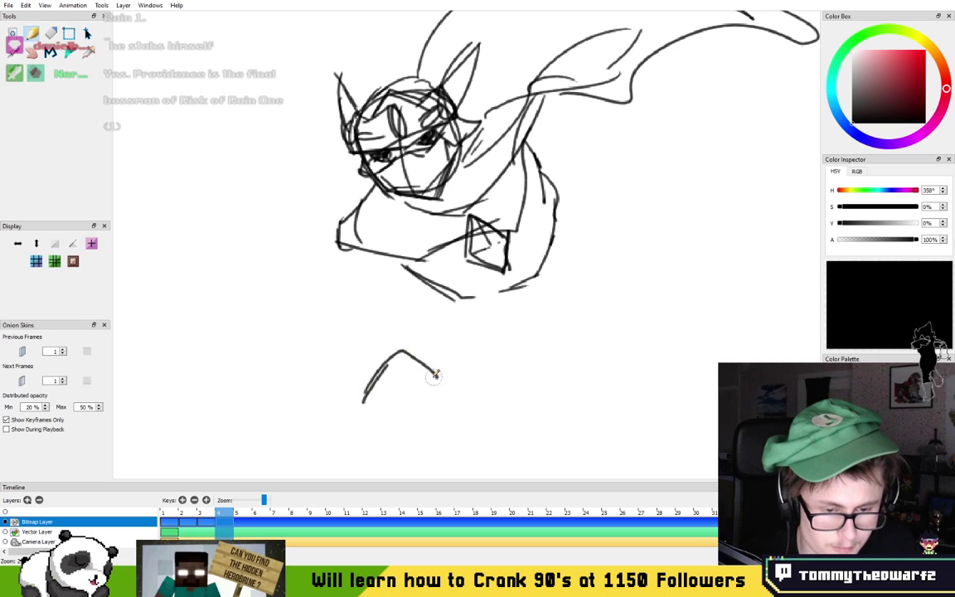
mouse_move(355, 405)
left_mouse_down()
mouse_move(378, 438)
mouse_move(402, 442)
mouse_move(438, 383)
mouse_move(414, 421)
left_mouse_up()
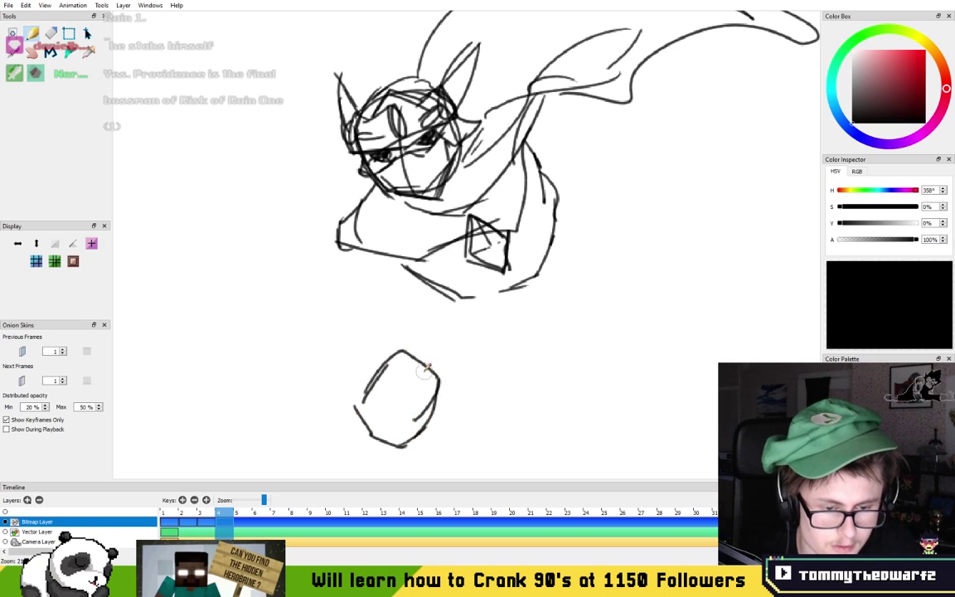
mouse_move(436, 361)
left_mouse_down()
mouse_move(465, 374)
mouse_move(426, 405)
mouse_move(453, 368)
mouse_move(435, 386)
mouse_move(372, 404)
mouse_move(415, 425)
left_mouse_up()
left_click_drag(393, 390, 424, 410)
key("ctrl+z")
mouse_move(413, 370)
left_mouse_down()
mouse_move(406, 396)
mouse_move(404, 388)
mouse_move(416, 396)
mouse_move(423, 388)
mouse_move(408, 364)
mouse_move(379, 358)
mouse_move(359, 394)
left_mouse_up()
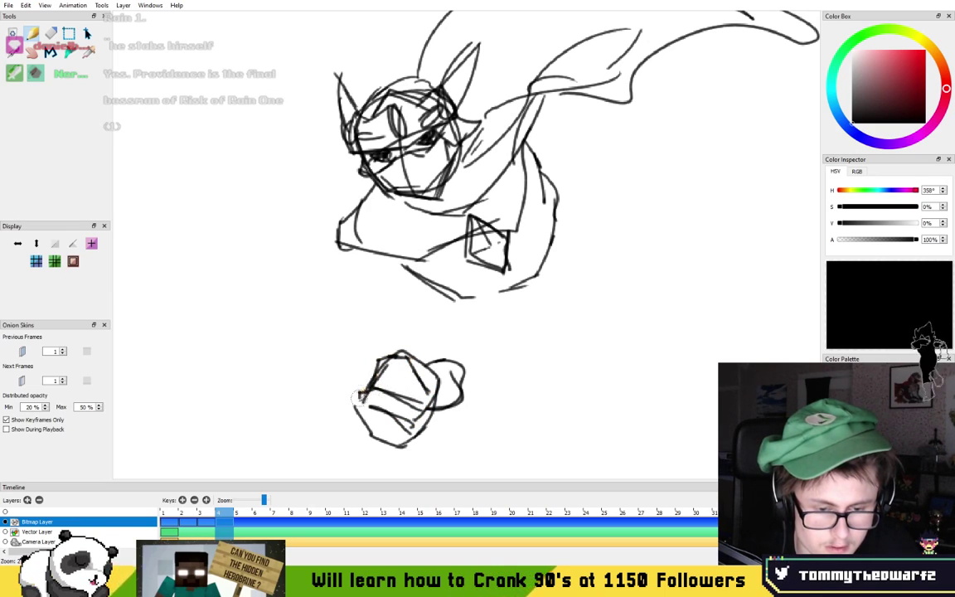
left_click_drag(453, 372, 464, 398)
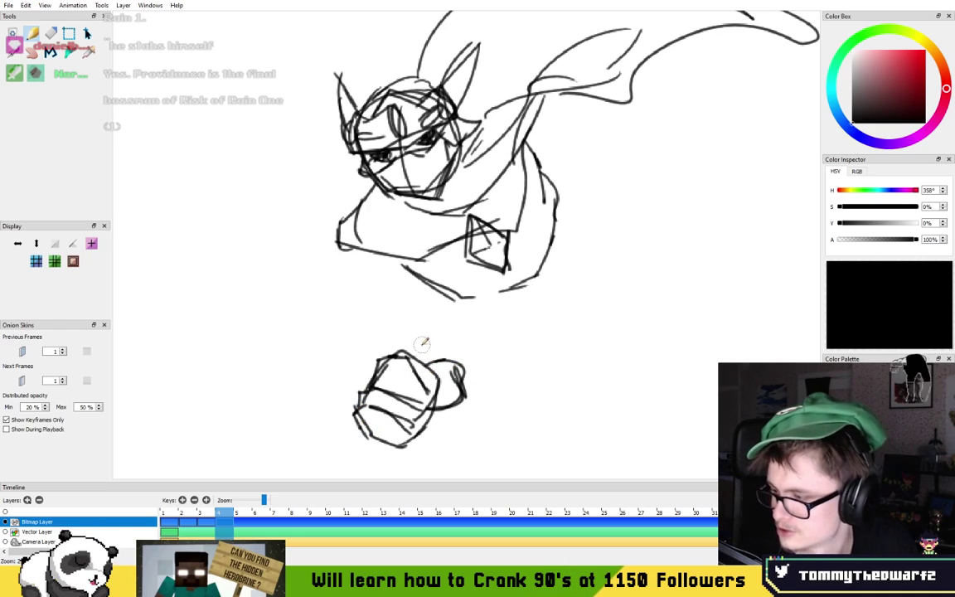
- Try to draw the sword's crossguard strokes above and beside the fist
mouse_move(412, 355)
left_mouse_down()
mouse_move(411, 315)
mouse_move(432, 355)
mouse_move(394, 315)
left_mouse_up()
key("ctrl+z")
mouse_move(394, 315)
left_mouse_down()
mouse_move(421, 310)
mouse_move(443, 355)
left_mouse_up()
left_click_drag(466, 398, 503, 447)
mouse_move(503, 448)
left_mouse_down()
mouse_move(482, 457)
mouse_move(441, 409)
mouse_move(456, 426)
left_mouse_up()
key("ctrl+z")
key("ctrl+z")
key("ctrl+z")
key("ctrl+z")
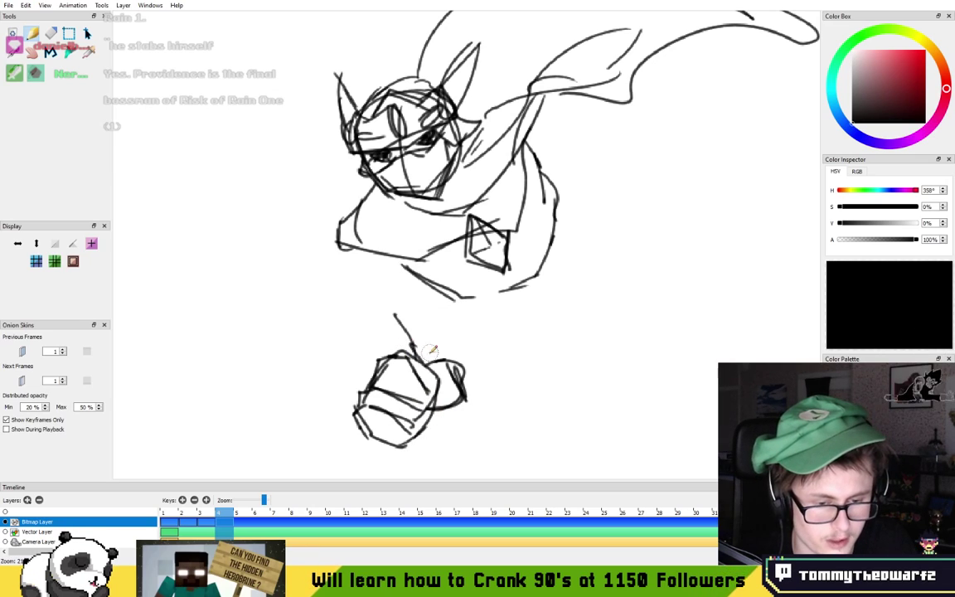
- Draw the sword's curved crossguard behind the fist with a rounded lower end, and a pointed pommel below the hand
mouse_move(376, 325)
left_mouse_down()
mouse_move(427, 333)
mouse_move(500, 417)
mouse_move(461, 389)
left_mouse_up()
mouse_move(441, 348)
left_mouse_down()
mouse_move(499, 330)
mouse_move(475, 370)
left_mouse_up()
left_click_drag(374, 442, 341, 455)
mouse_move(357, 415)
left_mouse_down()
mouse_move(333, 446)
mouse_move(340, 452)
left_mouse_up()
- Draw the long diagonal sword blade with a straight upper edge and a jagged lower edge, and add a spike to the crossguard's upper end
mouse_move(502, 335)
left_mouse_down()
mouse_move(578, 254)
mouse_move(665, 208)
mouse_move(821, 93)
left_mouse_up()
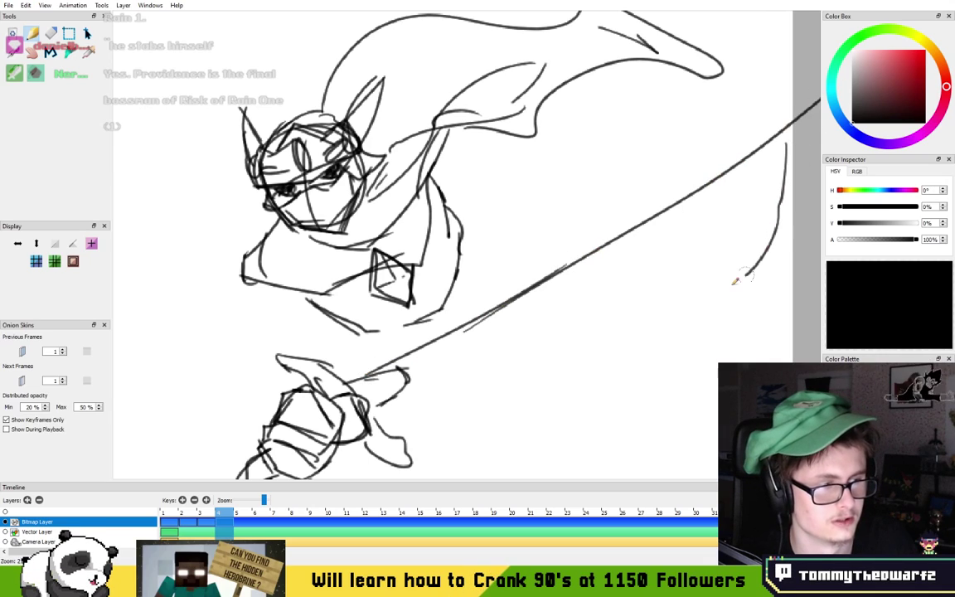
mouse_move(377, 406)
left_mouse_down()
mouse_move(554, 326)
mouse_move(553, 336)
mouse_move(610, 290)
mouse_move(623, 300)
mouse_move(694, 255)
mouse_move(826, 131)
left_mouse_up()
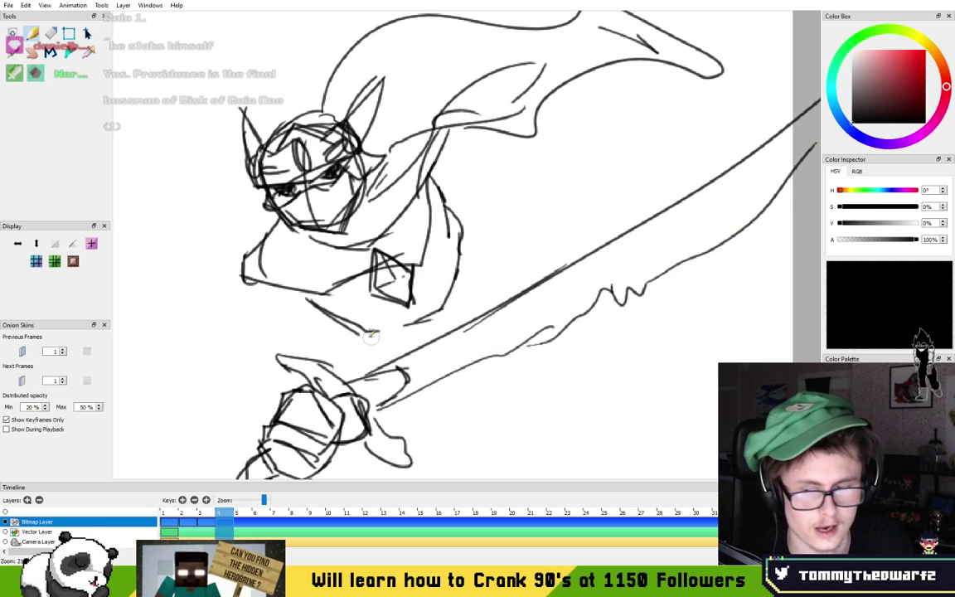
mouse_move(338, 381)
left_mouse_down()
mouse_move(413, 321)
mouse_move(433, 335)
mouse_move(448, 386)
mouse_move(463, 386)
left_mouse_up()
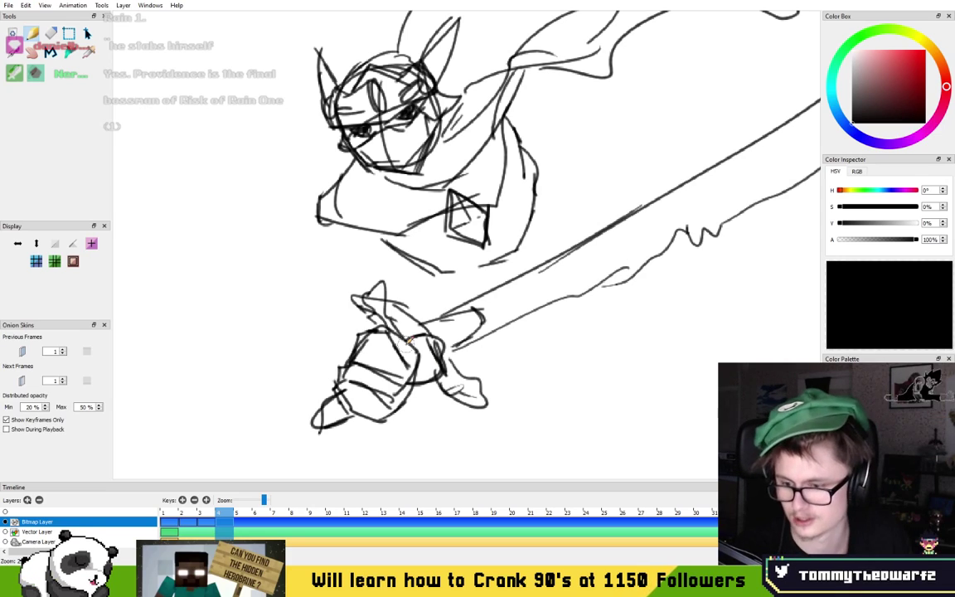
- Add a pointed ornament at the blade's base and small jagged scratch marks along the blade
mouse_move(485, 308)
left_mouse_down()
mouse_move(509, 306)
mouse_move(501, 319)
mouse_move(485, 313)
left_mouse_up()
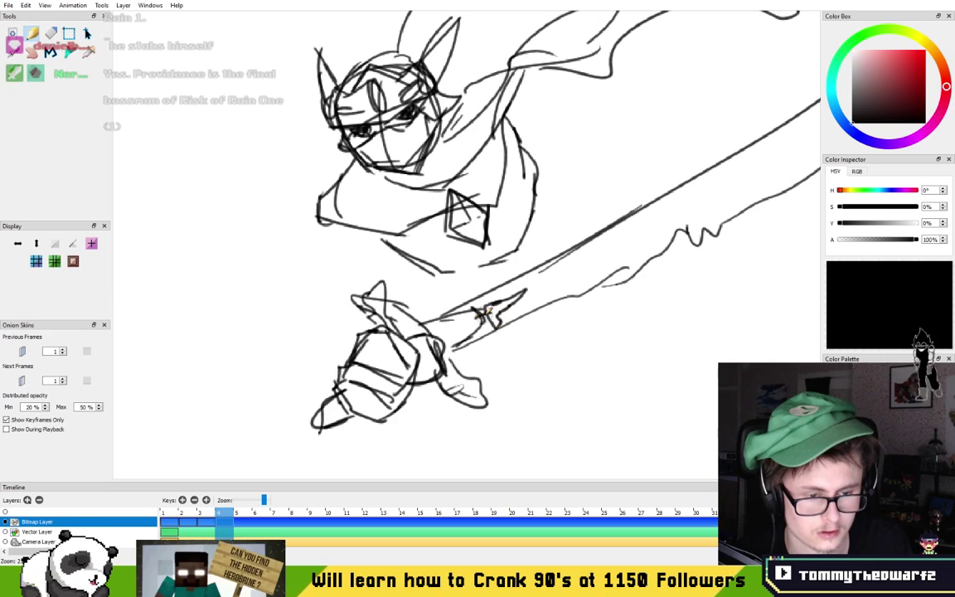
left_click_drag(575, 276, 595, 264)
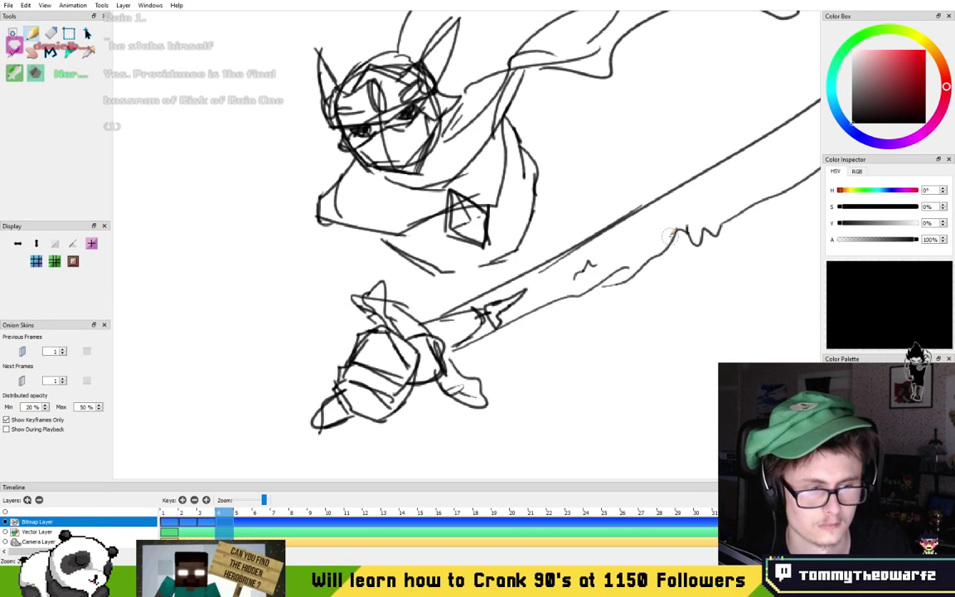
left_click_drag(727, 182, 775, 172)
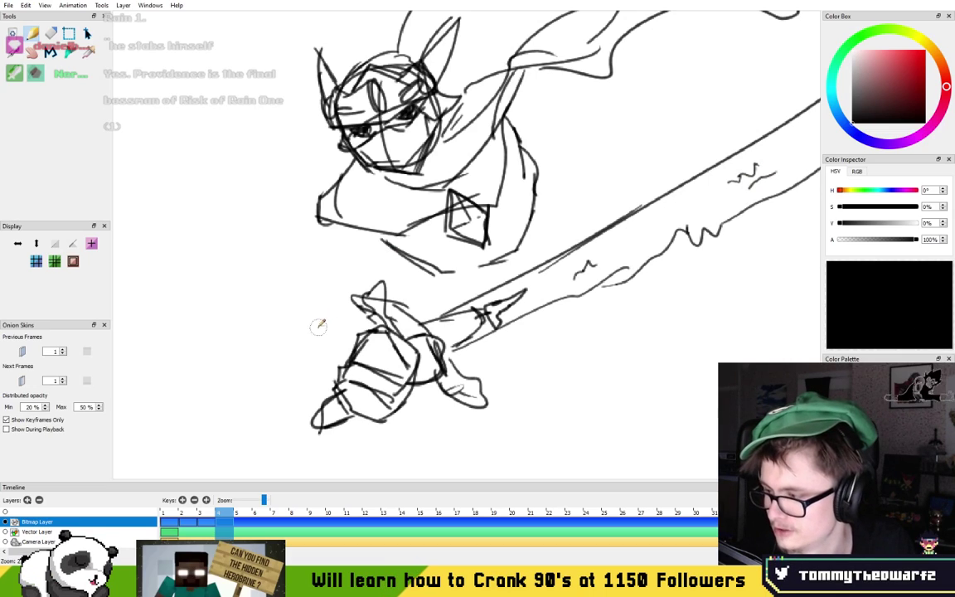
- Draw the bent sleeve and forearm linking the cloak's shoulder to the sword-holding fist
mouse_move(316, 291)
left_mouse_down()
mouse_move(343, 299)
mouse_move(298, 307)
mouse_move(304, 366)
mouse_move(344, 353)
mouse_move(327, 367)
mouse_move(314, 352)
mouse_move(355, 328)
left_mouse_up()
mouse_move(322, 282)
left_mouse_down()
mouse_move(355, 260)
mouse_move(372, 274)
mouse_move(310, 252)
mouse_move(319, 208)
left_mouse_up()
mouse_move(319, 213)
left_mouse_down()
mouse_move(390, 233)
mouse_move(299, 235)
mouse_move(331, 240)
left_mouse_up()
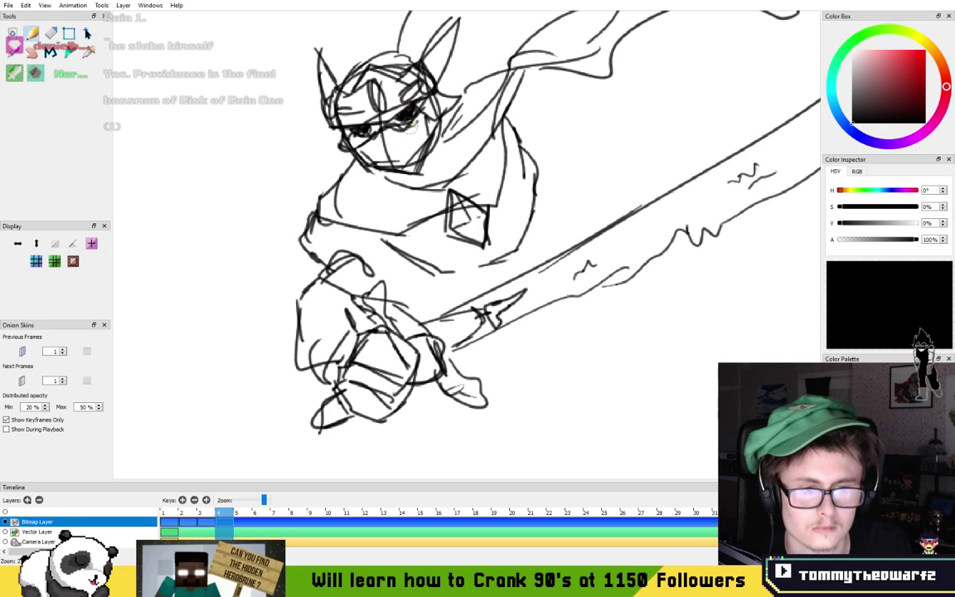
- Draw an angled pistol barrel with a round muzzle hole and a small trigger guard above the middle of the blade
left_click_drag(478, 159, 403, 189)
left_click_drag(462, 180, 406, 179)
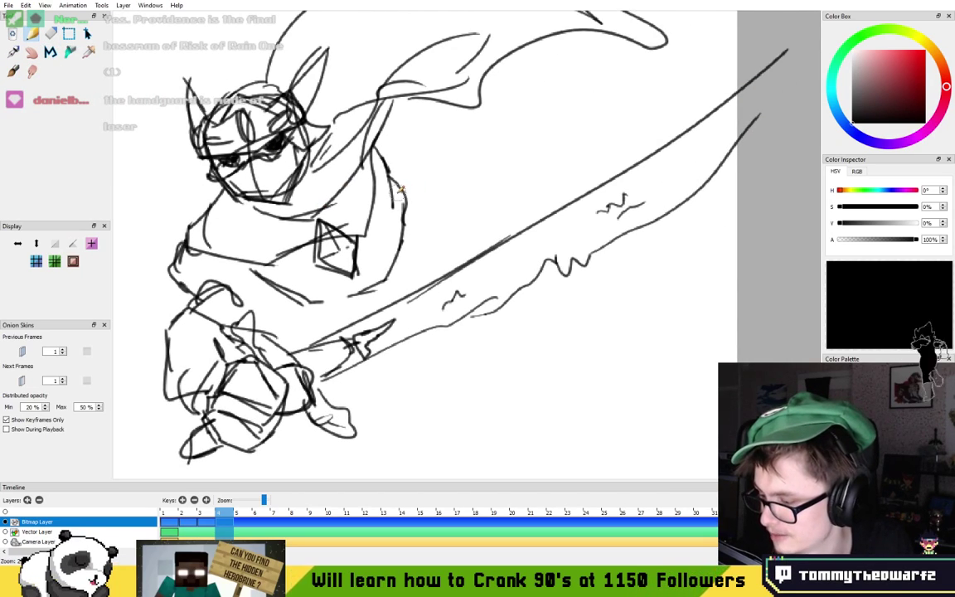
mouse_move(444, 171)
left_mouse_down()
mouse_move(397, 204)
mouse_move(381, 198)
mouse_move(418, 187)
left_mouse_up()
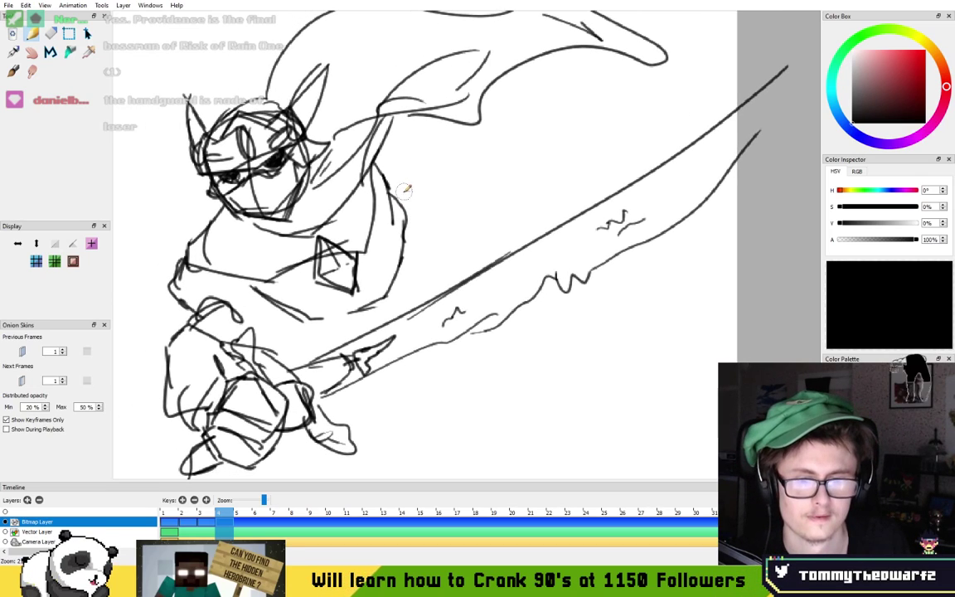
scroll(444, 225, "up", 1)
scroll(468, 261, "down", 1)
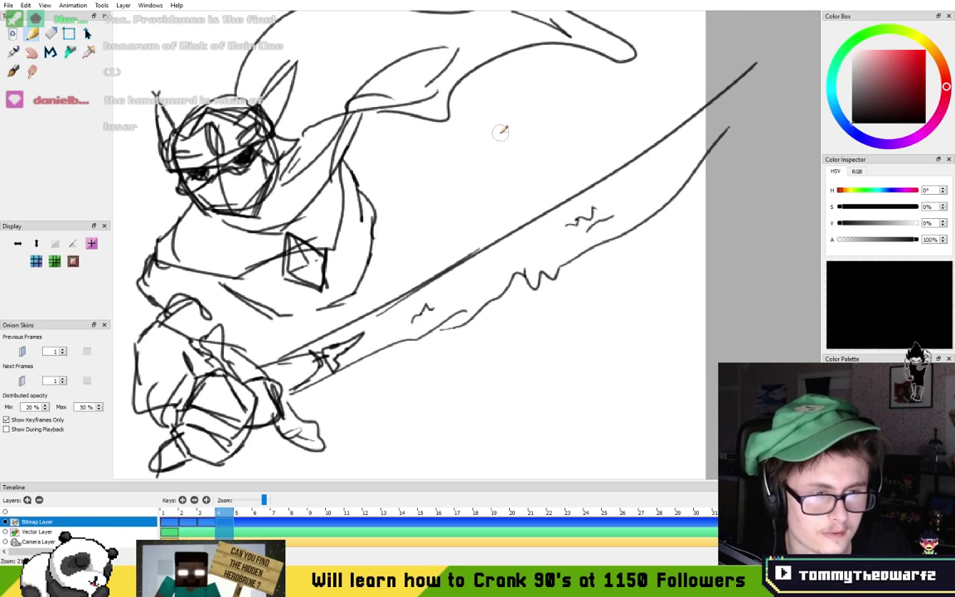
left_click_drag(517, 126, 532, 151)
left_click_drag(519, 107, 473, 134)
mouse_move(528, 155)
left_mouse_down()
mouse_move(483, 181)
mouse_move(490, 178)
left_mouse_up()
mouse_move(479, 169)
left_mouse_down()
mouse_move(462, 175)
mouse_move(475, 189)
mouse_move(461, 204)
mouse_move(470, 209)
left_mouse_up()
left_click_drag(461, 203, 471, 209)
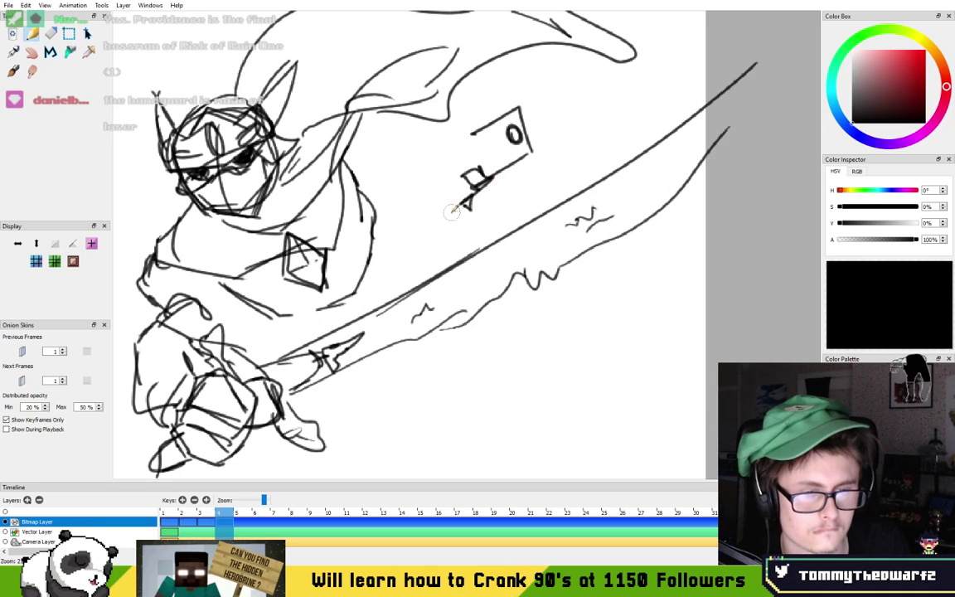
- Draw the upper hand outline and first curled finger around the pistol, with small scratch marks on the sword's crossguard
left_click_drag(485, 126, 502, 123)
mouse_move(495, 124)
left_mouse_down()
mouse_move(492, 150)
mouse_move(484, 149)
mouse_move(526, 206)
mouse_move(484, 132)
mouse_move(496, 196)
mouse_move(486, 184)
mouse_move(482, 194)
mouse_move(500, 160)
mouse_move(501, 171)
mouse_move(428, 165)
mouse_move(427, 181)
mouse_move(433, 165)
mouse_move(443, 169)
mouse_move(429, 204)
left_mouse_up()
key("ctrl+z")
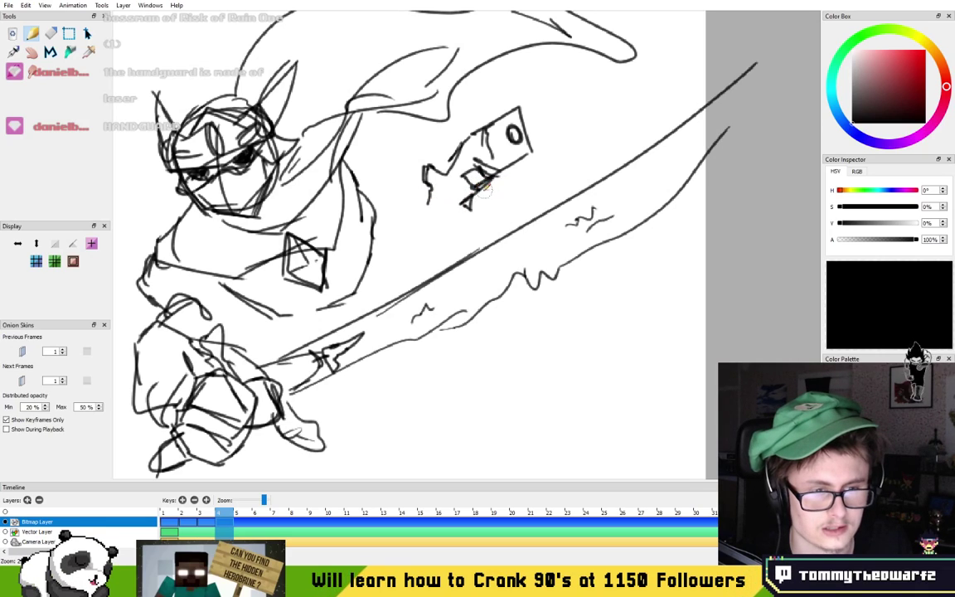
left_click_drag(477, 192, 476, 214)
key("ctrl+z")
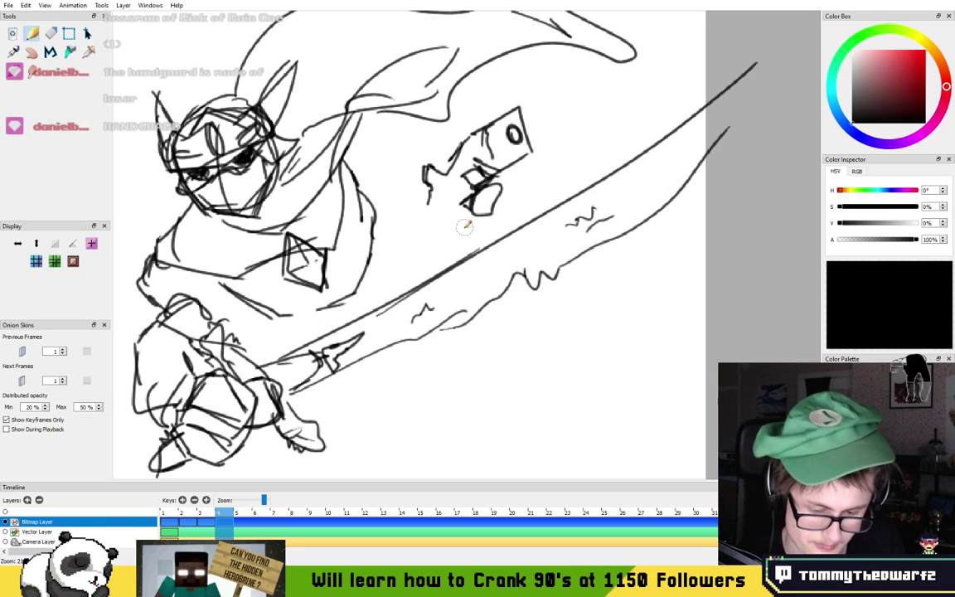
- Draw the remaining curled fingers, the back of the hand and the wrist line of the pistol hand down to the blade
left_click_drag(455, 224, 490, 217)
mouse_move(454, 226)
left_mouse_down()
mouse_move(487, 224)
mouse_move(473, 247)
left_mouse_up()
mouse_move(417, 205)
left_mouse_down()
mouse_move(433, 242)
mouse_move(422, 192)
mouse_move(409, 216)
mouse_move(427, 188)
mouse_move(410, 212)
mouse_move(429, 241)
mouse_move(415, 238)
mouse_move(436, 244)
mouse_move(460, 234)
mouse_move(434, 216)
mouse_move(441, 240)
mouse_move(459, 207)
mouse_move(452, 228)
mouse_move(440, 219)
mouse_move(448, 251)
left_mouse_up()
key("ctrl+z")
key("ctrl+z")
left_click_drag(448, 252, 467, 252)
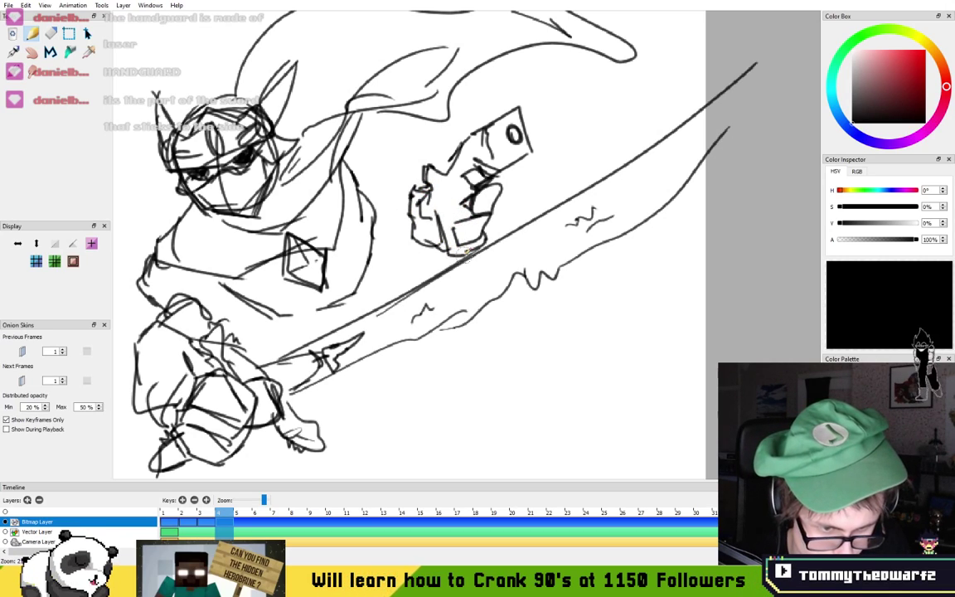
mouse_move(473, 206)
left_mouse_down()
mouse_move(447, 216)
mouse_move(481, 170)
left_mouse_up()
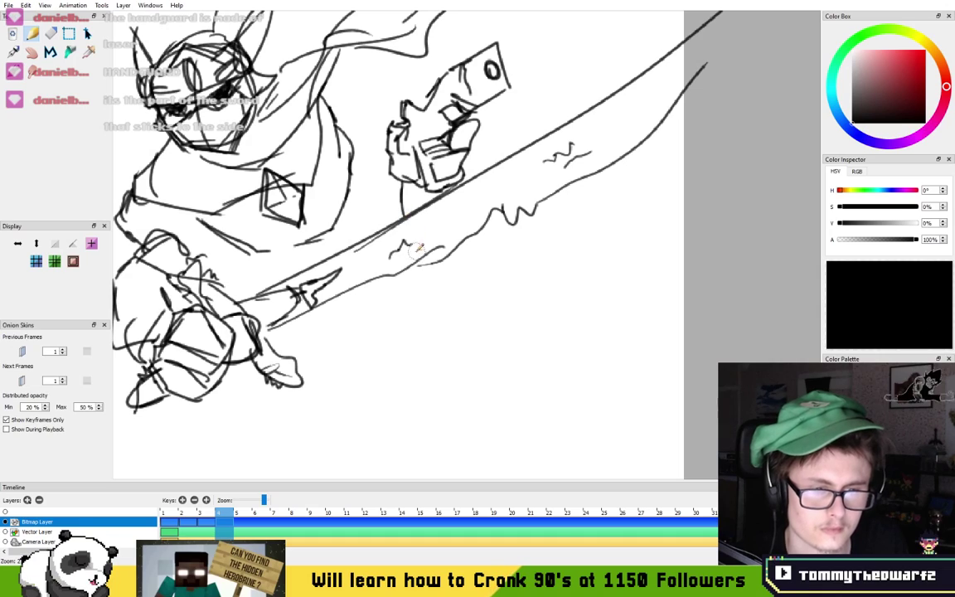
left_click_drag(403, 197, 394, 229)
mouse_move(412, 275)
left_mouse_down()
mouse_move(431, 291)
mouse_move(467, 266)
mouse_move(471, 295)
left_mouse_up()
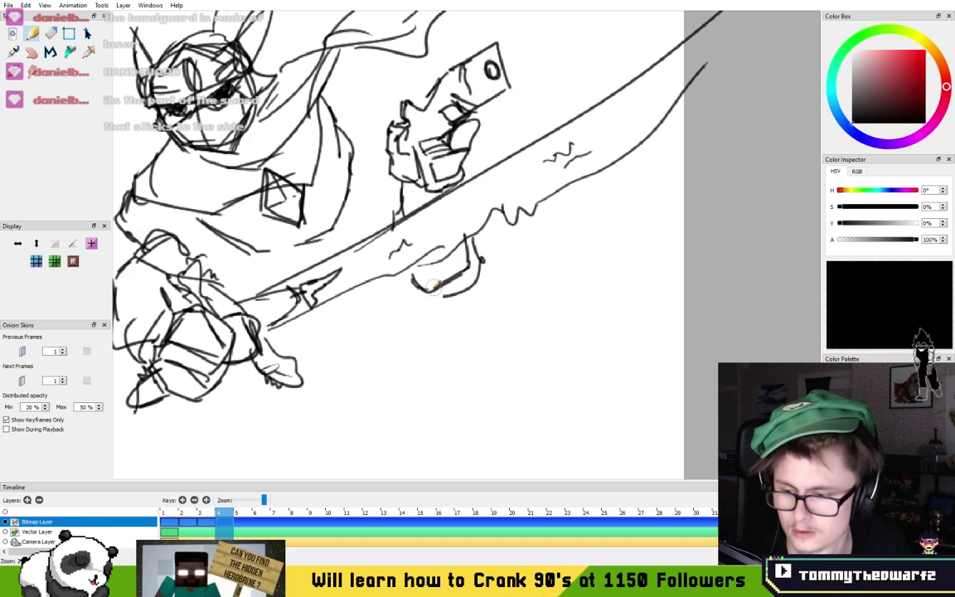
key("ctrl+z")
mouse_move(470, 239)
left_mouse_down()
mouse_move(479, 275)
mouse_move(435, 292)
left_mouse_up()
left_click_drag(334, 337, 394, 303)
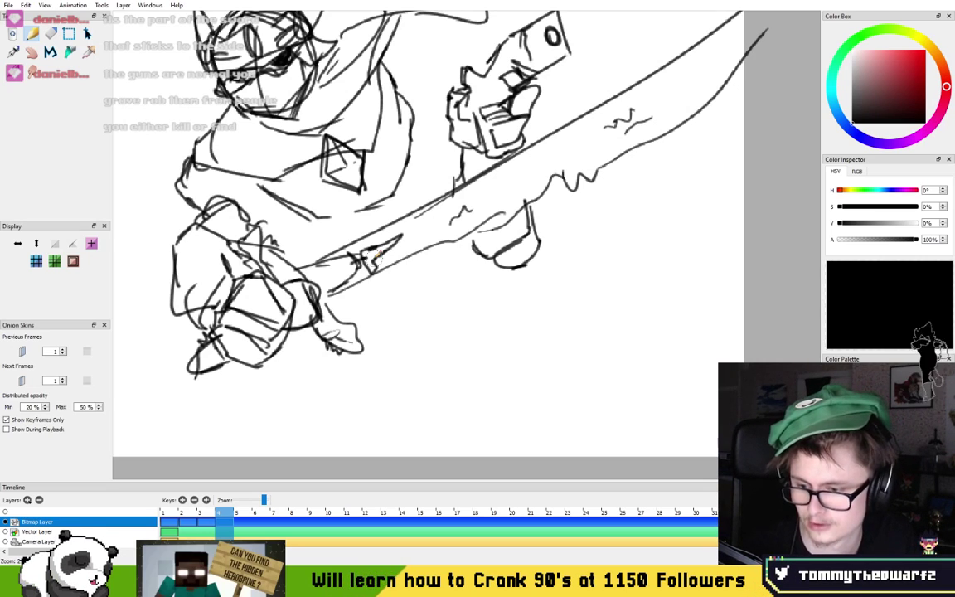
left_click_drag(441, 313, 484, 303)
mouse_move(489, 252)
left_mouse_down()
mouse_move(508, 237)
mouse_move(438, 322)
left_mouse_up()
key("ctrl+z")
key("ctrl+z")
key("ctrl+z")
key("ctrl+z")
key("ctrl+z")
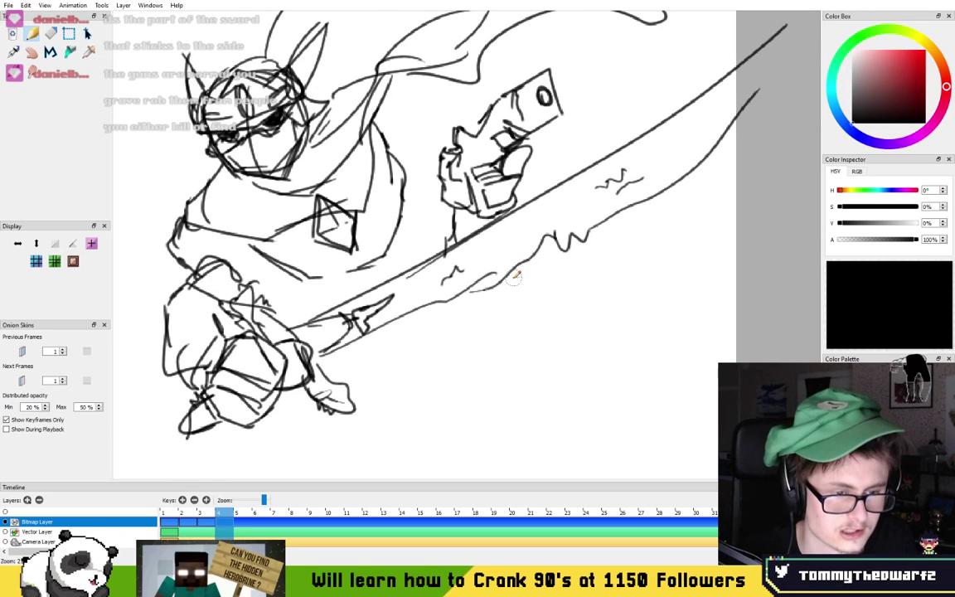
- Draw an angular sleeve shape under the blade's jagged edge and the pistol arm's sleeve between the cloak and the hand
mouse_move(509, 276)
left_mouse_down()
mouse_move(542, 285)
mouse_move(585, 256)
left_mouse_up()
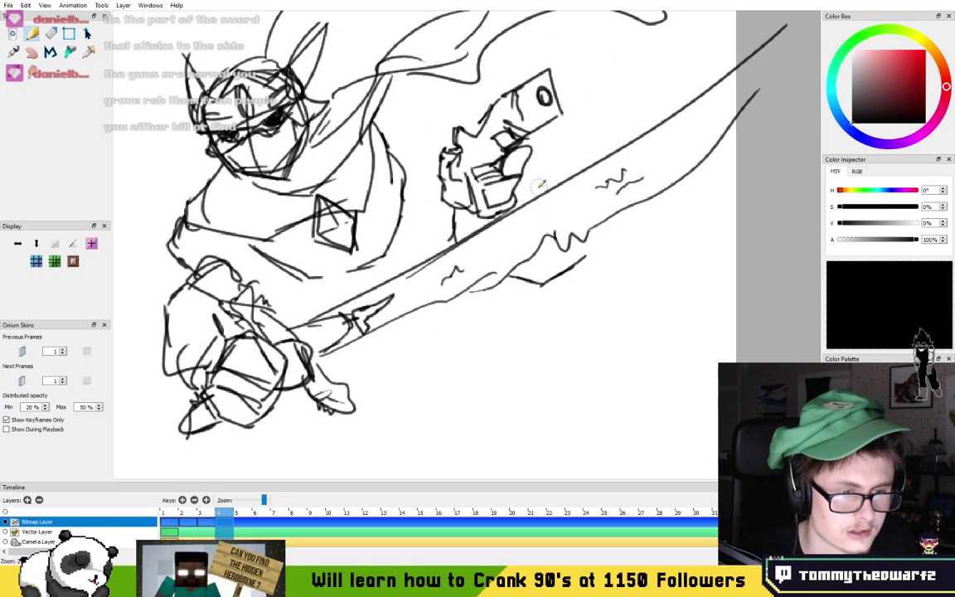
left_click_drag(538, 188, 522, 184)
left_click_drag(578, 237, 569, 272)
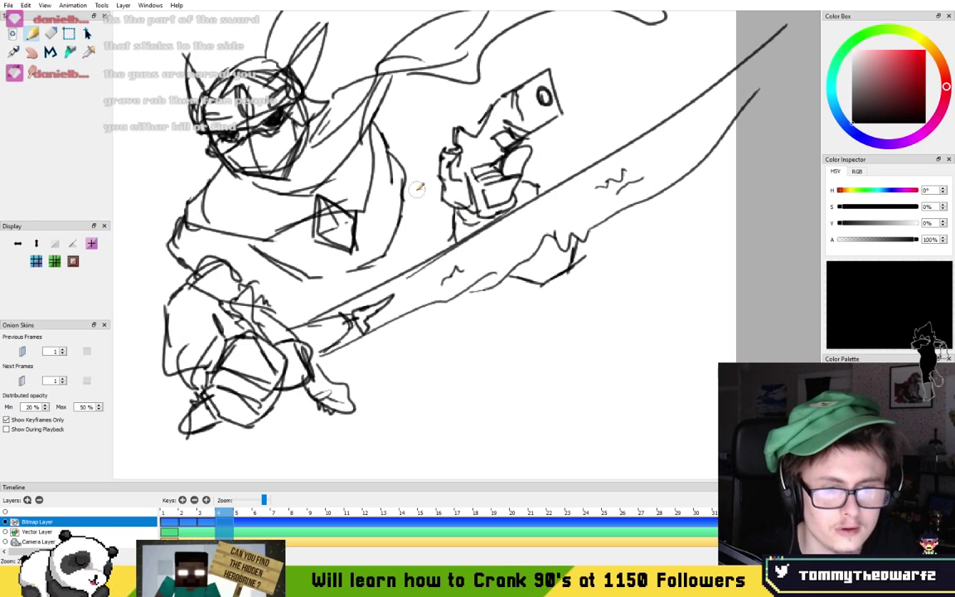
mouse_move(386, 132)
left_mouse_down()
mouse_move(405, 129)
mouse_move(431, 223)
left_mouse_up()
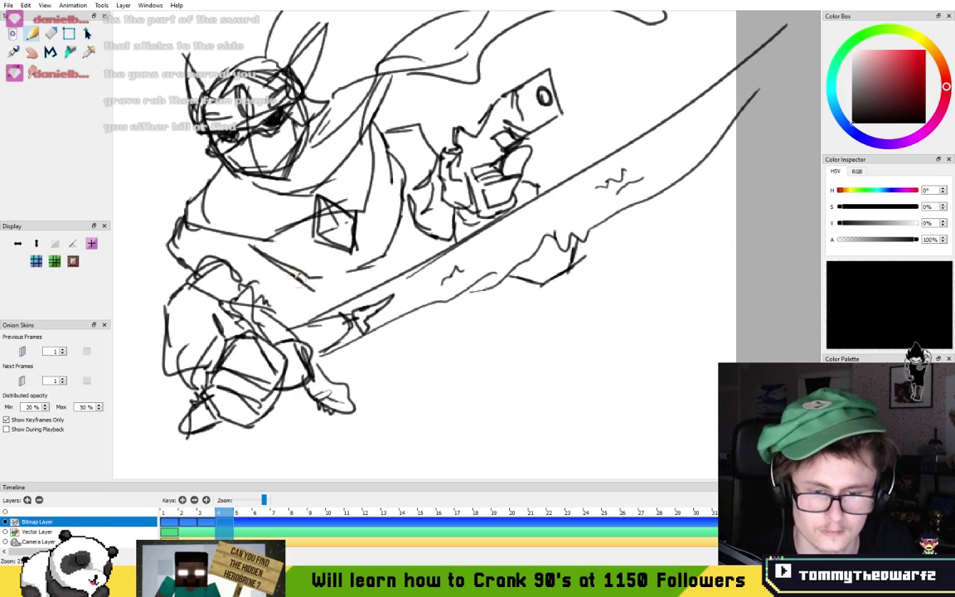
- Close the cloak's lower edge and draw the cape flowing behind the blade, with a pointed tip above and wavy folds below it
left_click_drag(296, 276, 394, 244)
left_click_drag(354, 287, 402, 219)
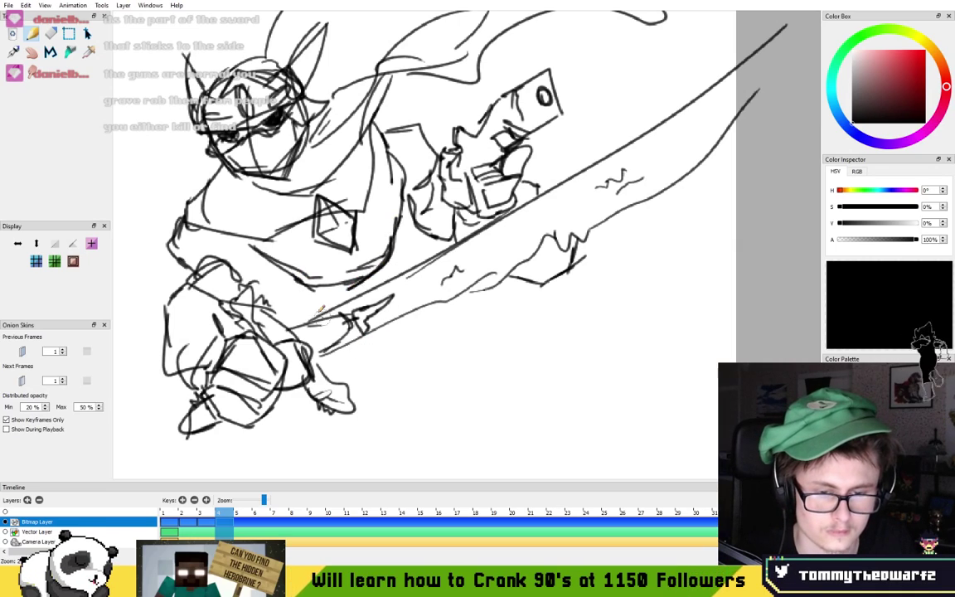
mouse_move(356, 344)
left_mouse_down()
mouse_move(472, 379)
mouse_move(652, 320)
mouse_move(673, 220)
left_mouse_up()
mouse_move(635, 139)
left_mouse_down()
mouse_move(625, 98)
mouse_move(659, 63)
left_mouse_up()
left_click_drag(659, 62, 531, 163)
mouse_move(422, 320)
left_mouse_down()
mouse_move(534, 305)
mouse_move(456, 343)
left_mouse_up()
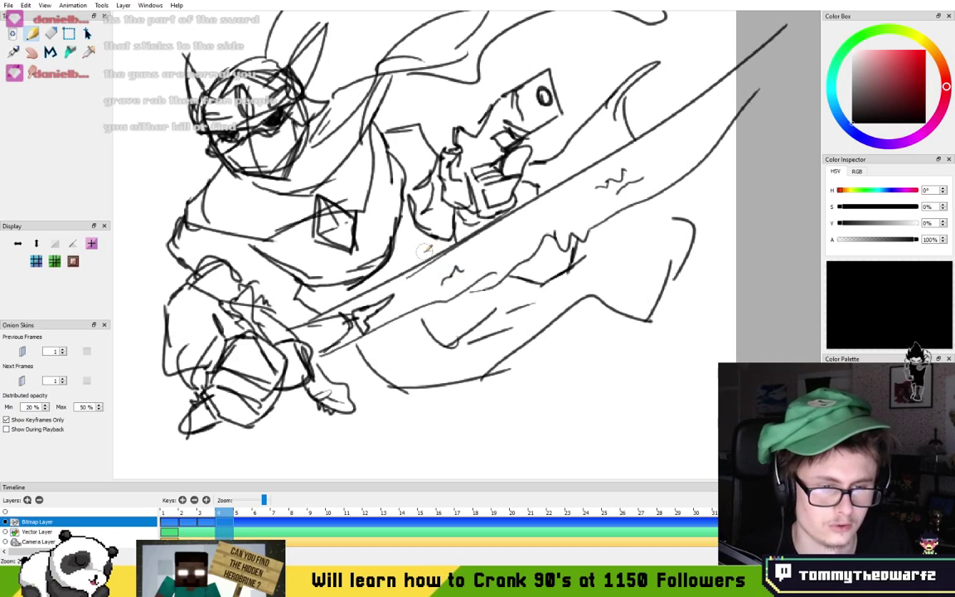
- Add fold lines around the pistol hand and under the blade, darken the cloak's edge, and extend the cape line to the crossguard
mouse_move(415, 247)
left_mouse_down()
mouse_move(564, 160)
mouse_move(567, 178)
left_mouse_up()
mouse_move(595, 228)
left_mouse_down()
mouse_move(561, 267)
mouse_move(511, 276)
left_mouse_up()
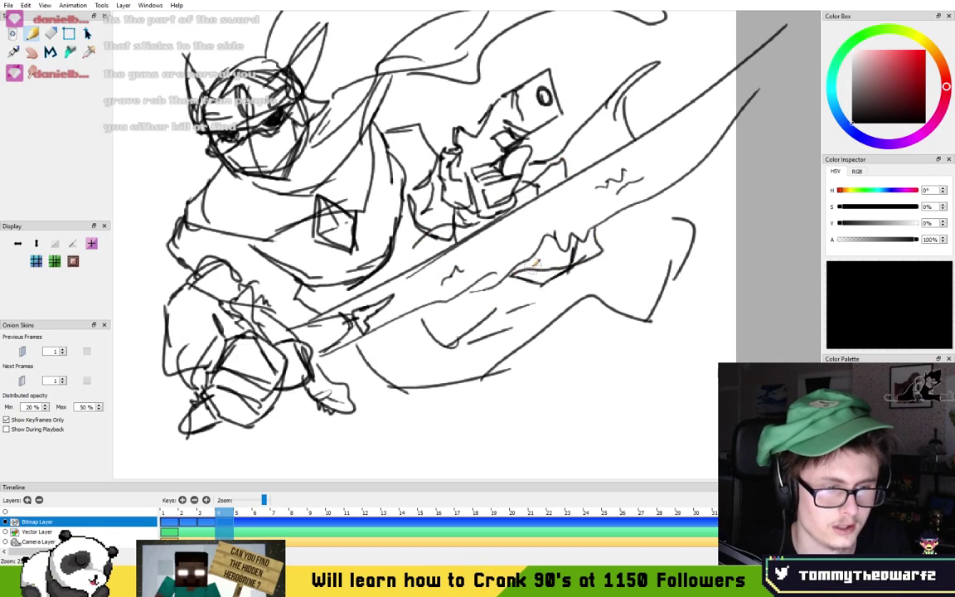
mouse_move(416, 259)
left_mouse_down()
mouse_move(427, 237)
mouse_move(406, 260)
left_mouse_up()
left_click_drag(415, 222, 390, 278)
key("space")
left_click_drag(379, 368, 420, 297)
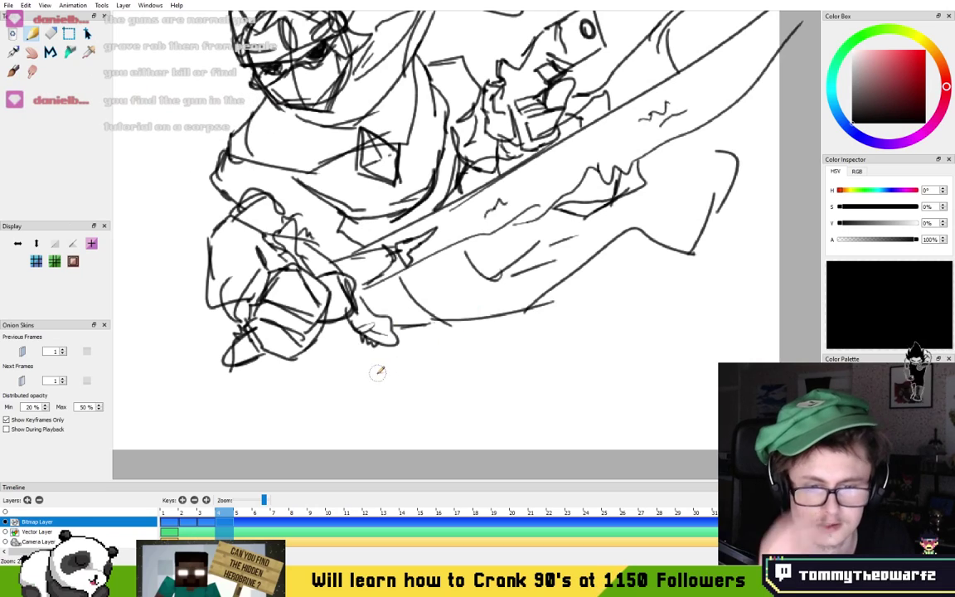
- Try to draw a large bent knee and straight lower leg beneath the sword hand, running off the canvas
left_click_drag(298, 366, 309, 301)
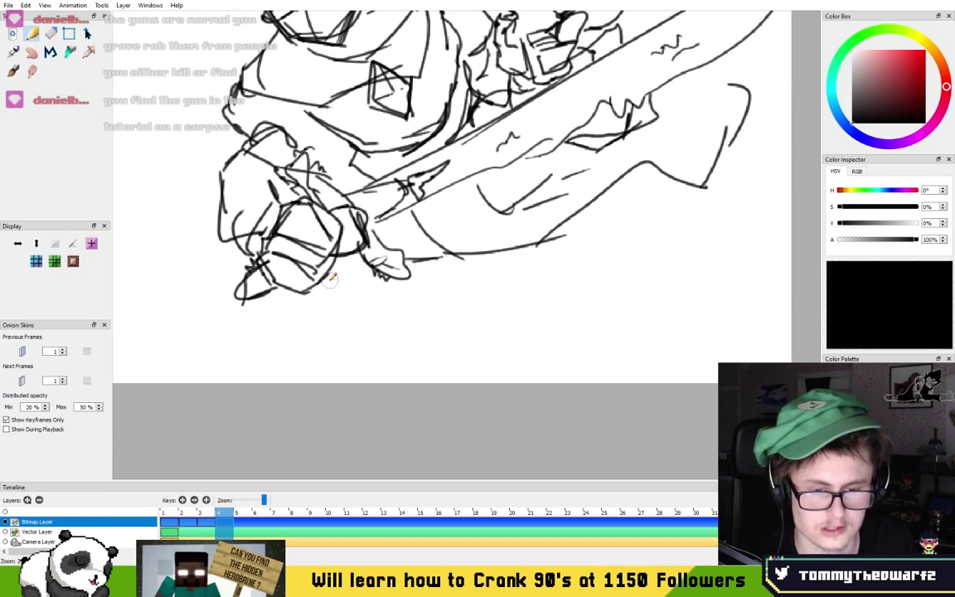
mouse_move(282, 295)
left_mouse_down()
mouse_move(253, 337)
mouse_move(311, 343)
left_mouse_up()
mouse_move(259, 323)
left_mouse_down()
mouse_move(204, 349)
mouse_move(310, 341)
left_mouse_up()
mouse_move(308, 329)
left_mouse_down()
mouse_move(342, 360)
mouse_move(351, 383)
left_mouse_up()
left_click_drag(203, 329, 178, 421)
left_click_drag(241, 393, 340, 261)
left_click_drag(267, 262, 286, 400)
mouse_move(270, 292)
left_mouse_down()
mouse_move(289, 398)
mouse_move(354, 380)
mouse_move(366, 399)
left_mouse_up()
left_click_drag(449, 264, 419, 376)
left_click_drag(431, 281, 402, 407)
left_click_drag(330, 446, 403, 253)
left_click_drag(362, 205, 333, 232)
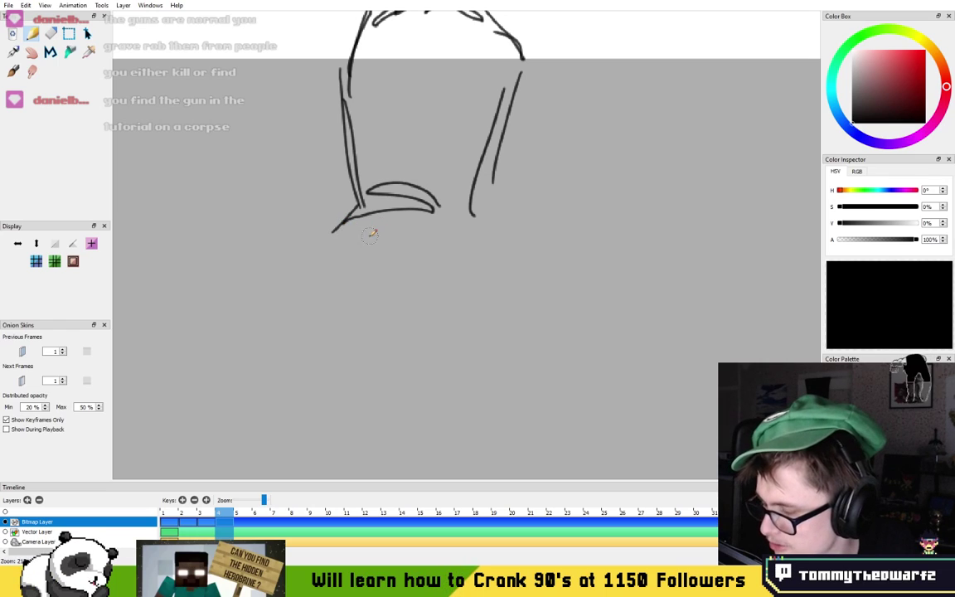
- Try to draw a boot with a pointed toe, flat sole and heel at the end of the leg below the canvas
scroll(376, 200, "down", 2)
mouse_move(348, 151)
left_mouse_down()
mouse_move(298, 192)
mouse_move(222, 209)
mouse_move(181, 270)
mouse_move(302, 284)
mouse_move(547, 270)
left_mouse_up()
mouse_move(402, 276)
left_mouse_down()
mouse_move(549, 273)
mouse_move(373, 282)
left_mouse_up()
mouse_move(187, 271)
left_mouse_down()
mouse_move(583, 259)
mouse_move(518, 215)
left_mouse_up()
left_click_drag(461, 124, 516, 230)
left_click_drag(490, 179, 487, 114)
left_click_drag(243, 292, 444, 281)
left_click_drag(313, 196, 406, 195)
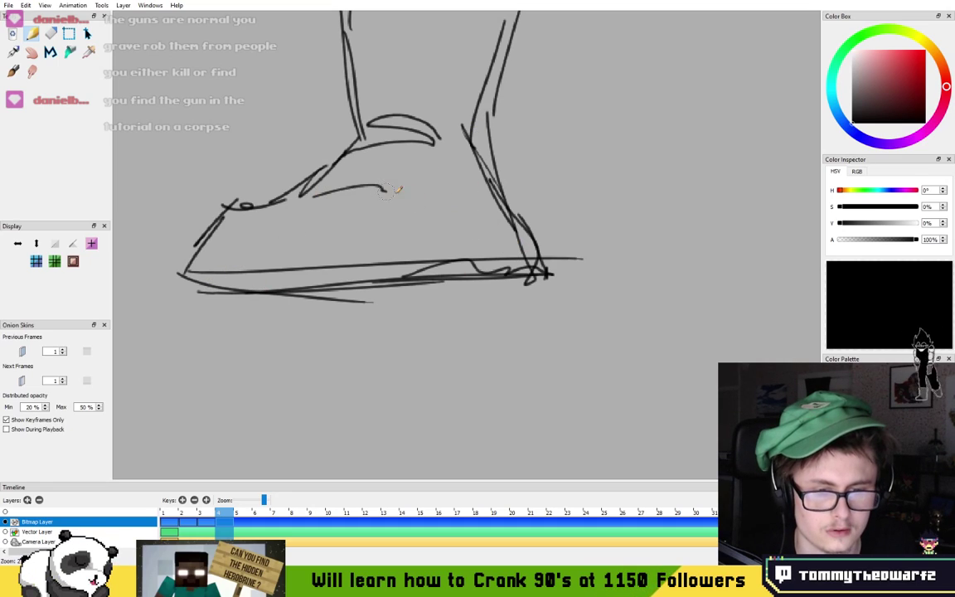
left_click_drag(356, 173, 405, 189)
scroll(509, 80, "down", 5)
scroll(515, 190, "up", 5)
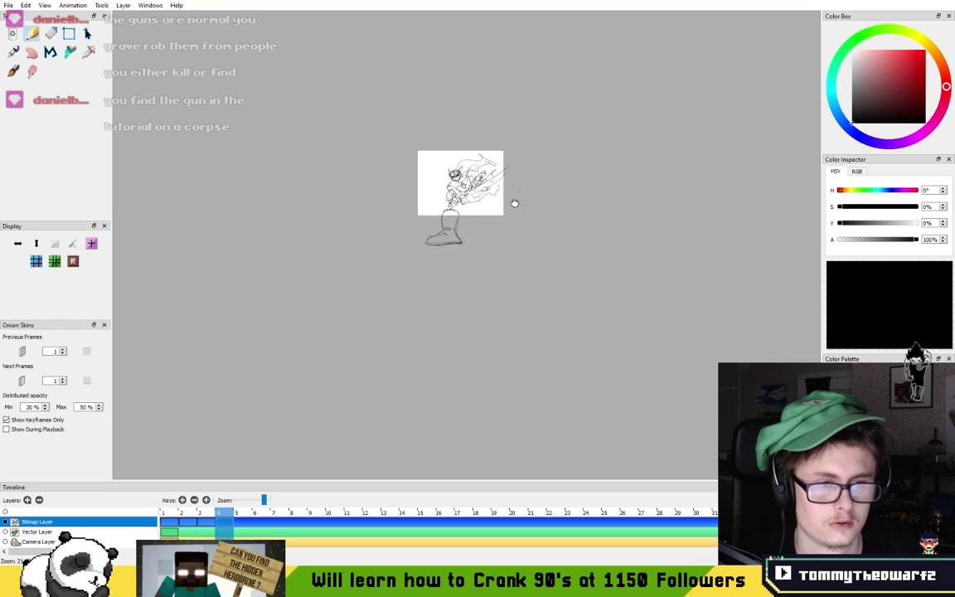
scroll(477, 296, "down", 5)
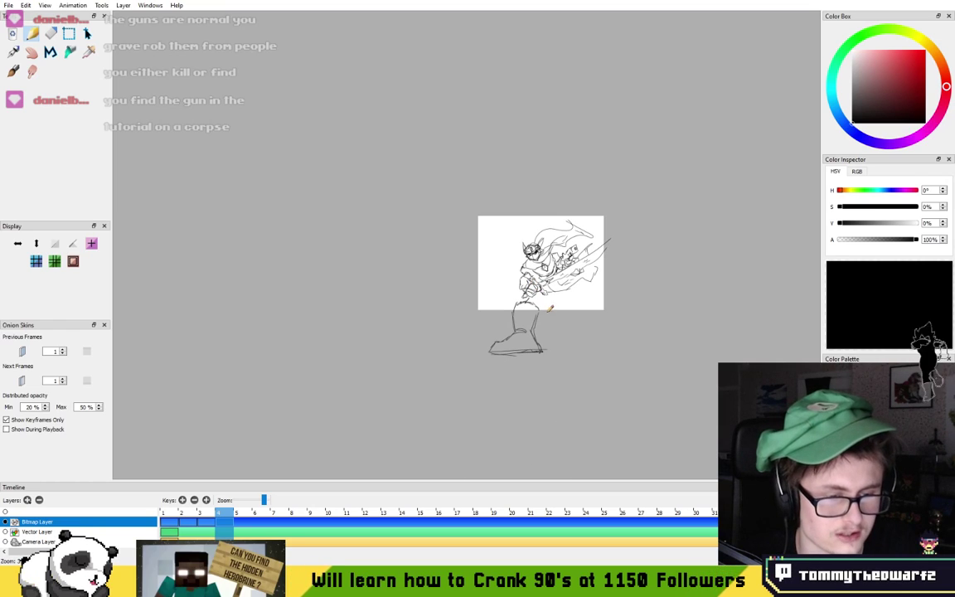
scroll(548, 298, "up", 5)
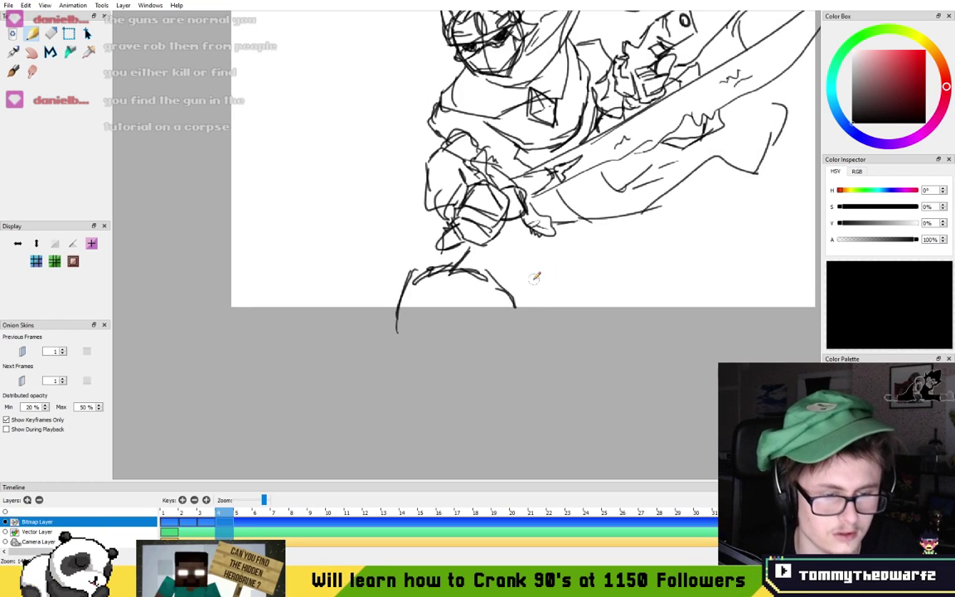
- Select the oversized leg sketch below the sword hand and delete it, including its leftover strokes
left_click(69, 33)
mouse_move(308, 392)
left_mouse_down()
mouse_move(586, 298)
mouse_move(586, 258)
mouse_move(594, 267)
left_mouse_up()
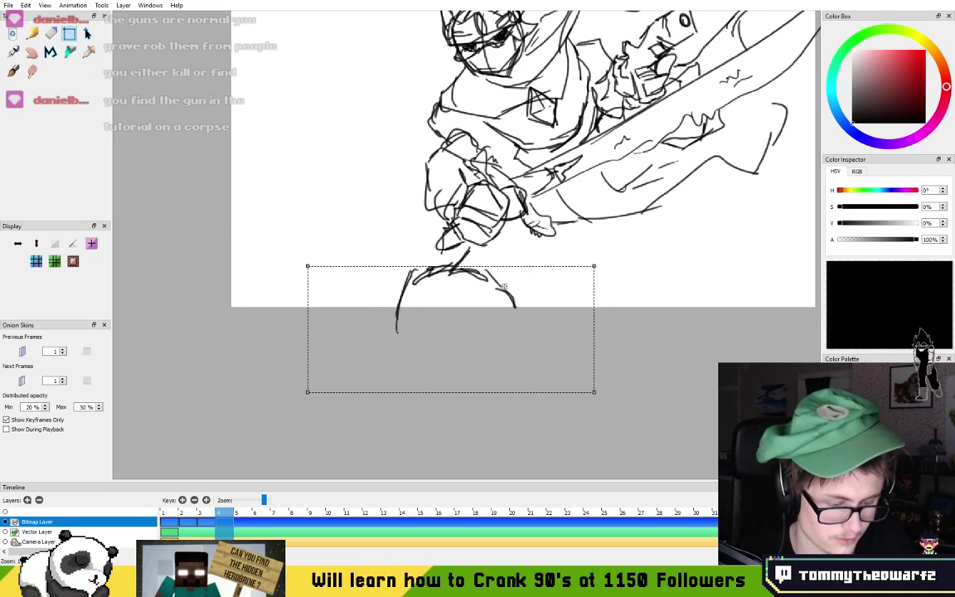
key("Delete")
mouse_move(462, 260)
left_mouse_down()
mouse_move(435, 283)
mouse_move(425, 275)
mouse_move(440, 278)
mouse_move(429, 286)
mouse_move(482, 325)
mouse_move(521, 321)
left_mouse_up()
key("Delete")
- Draw a shorter front thigh at the canvas's lower edge with the Pencil tool, and add short fold lines beside it
key("n")
left_click_drag(512, 322, 543, 255)
left_click_drag(545, 243, 522, 311)
left_click_drag(538, 271, 613, 224)
key("ctrl+z")
key("ctrl+z")
key("ctrl+z")
key("ctrl+z")
left_click_drag(544, 260, 582, 232)
left_click_drag(548, 256, 578, 241)
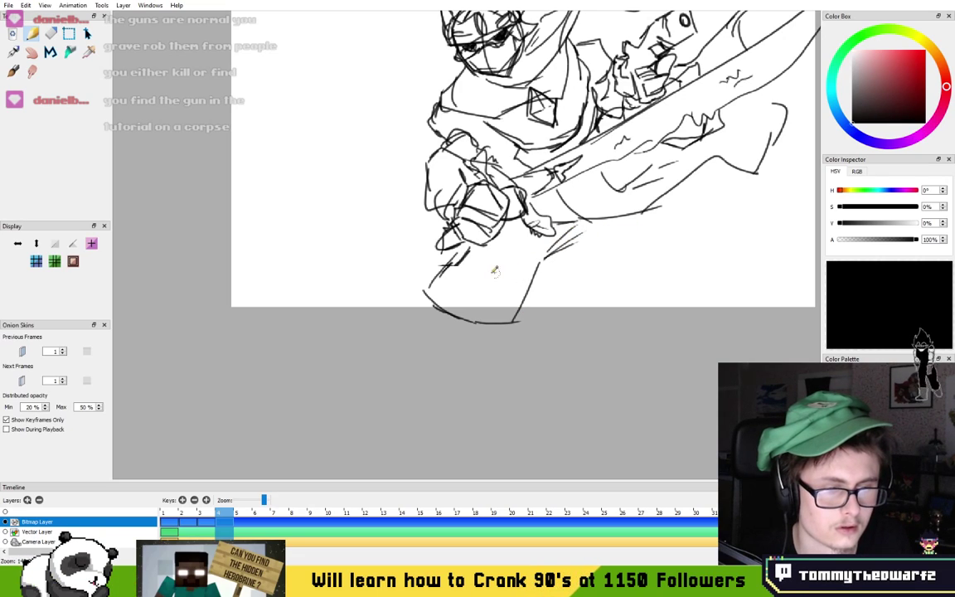
- Add the curved upper edge of the front thigh and a shaded corner with a short shin line at the knee
mouse_move(460, 259)
left_mouse_down()
mouse_move(513, 247)
mouse_move(526, 267)
left_mouse_up()
left_click_drag(517, 251, 533, 257)
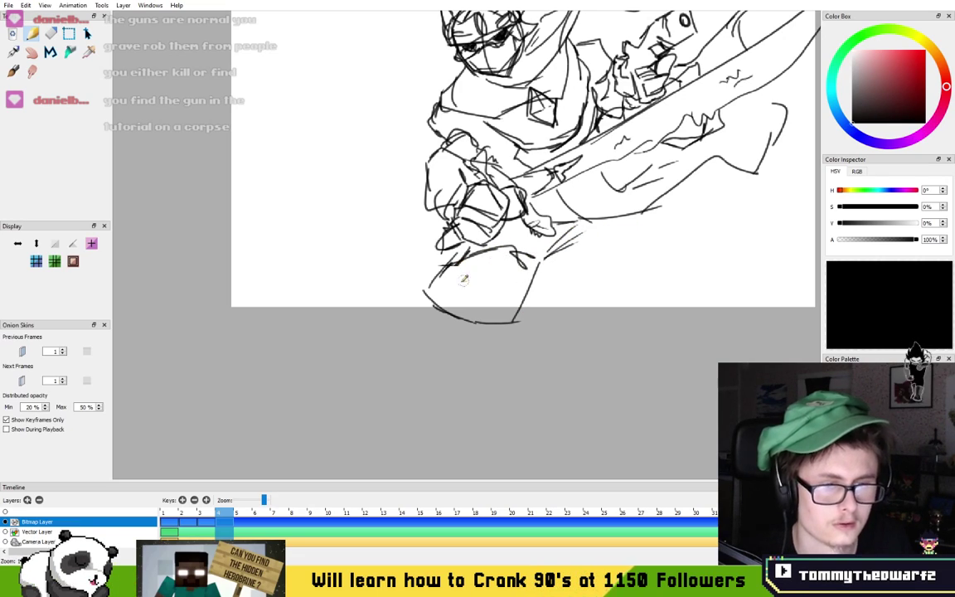
mouse_move(428, 300)
left_mouse_down()
mouse_move(430, 327)
mouse_move(455, 316)
left_mouse_up()
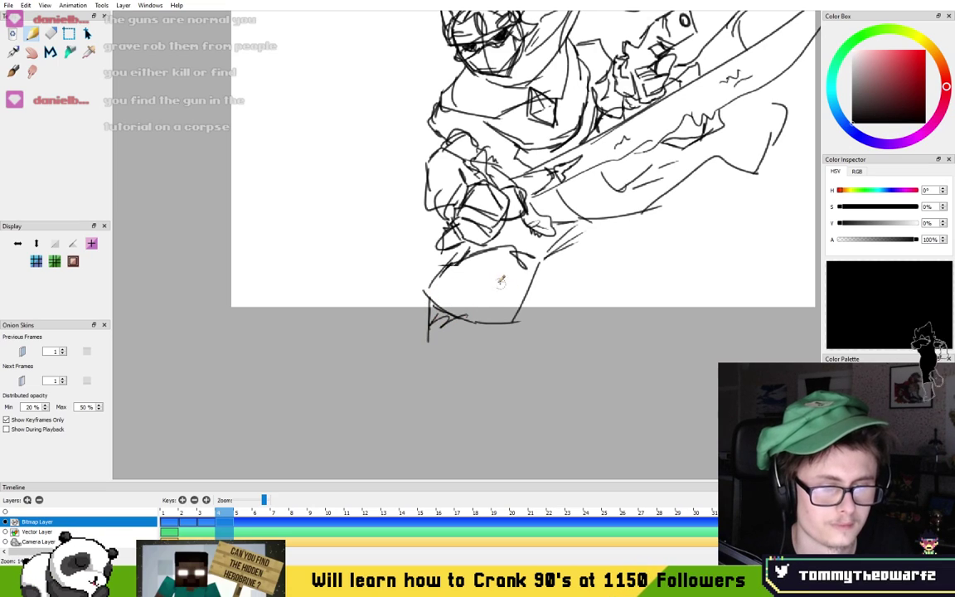
left_click_drag(507, 285, 428, 354)
- Draw the rear thigh stretching back from the front leg beneath the cape, ending in an angled knee
scroll(463, 134, "down", 3)
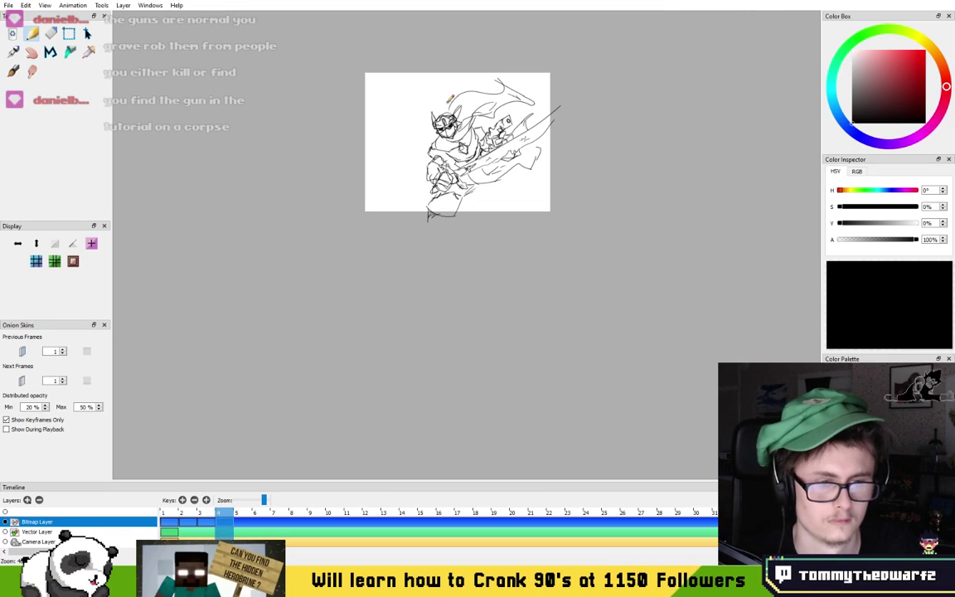
scroll(451, 98, "up", 3)
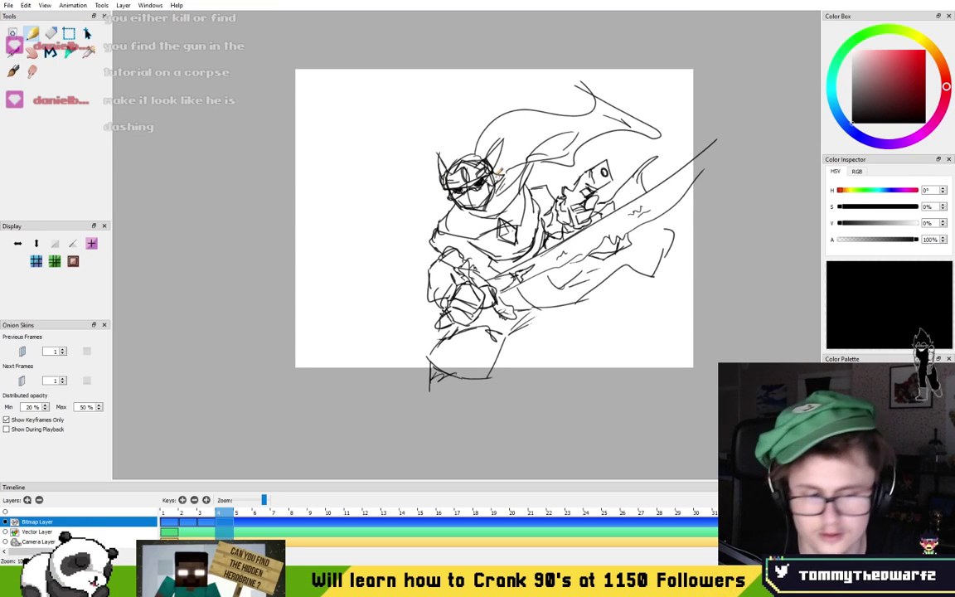
left_click_drag(427, 137, 428, 162)
scroll(480, 241, "up", 2)
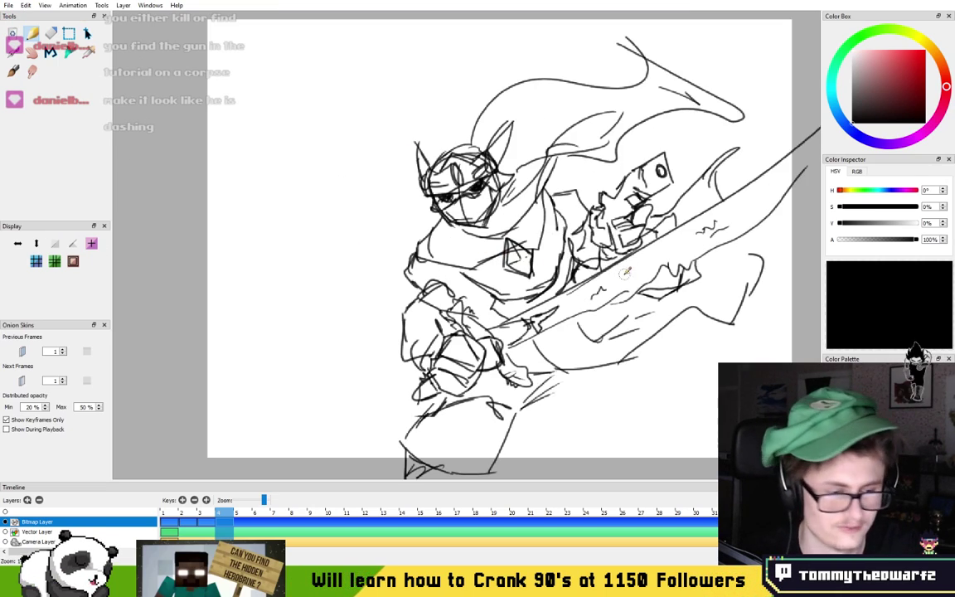
mouse_move(547, 358)
left_mouse_down()
mouse_move(619, 358)
mouse_move(610, 382)
mouse_move(637, 393)
left_mouse_up()
left_click_drag(623, 398, 657, 379)
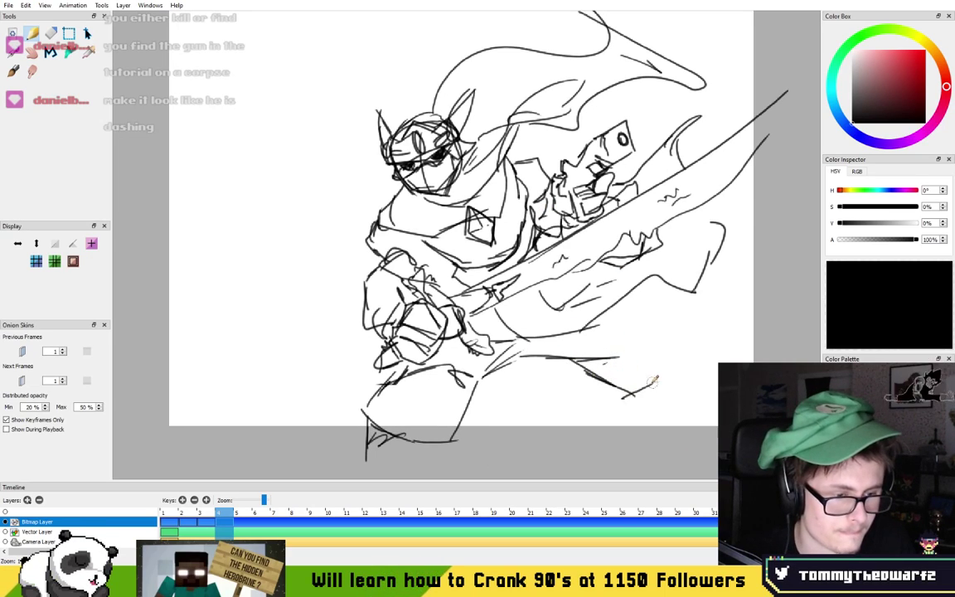
- Draw the rear lower leg slanting down from the cape, with a boxy knee shape filled with zigzag hatching
left_click_drag(617, 309, 639, 339)
mouse_move(633, 317)
left_mouse_down()
mouse_move(639, 380)
mouse_move(618, 390)
mouse_move(614, 377)
mouse_move(631, 410)
mouse_move(665, 380)
mouse_move(679, 419)
left_mouse_up()
left_click_drag(651, 354, 700, 424)
left_click_drag(653, 361, 702, 437)
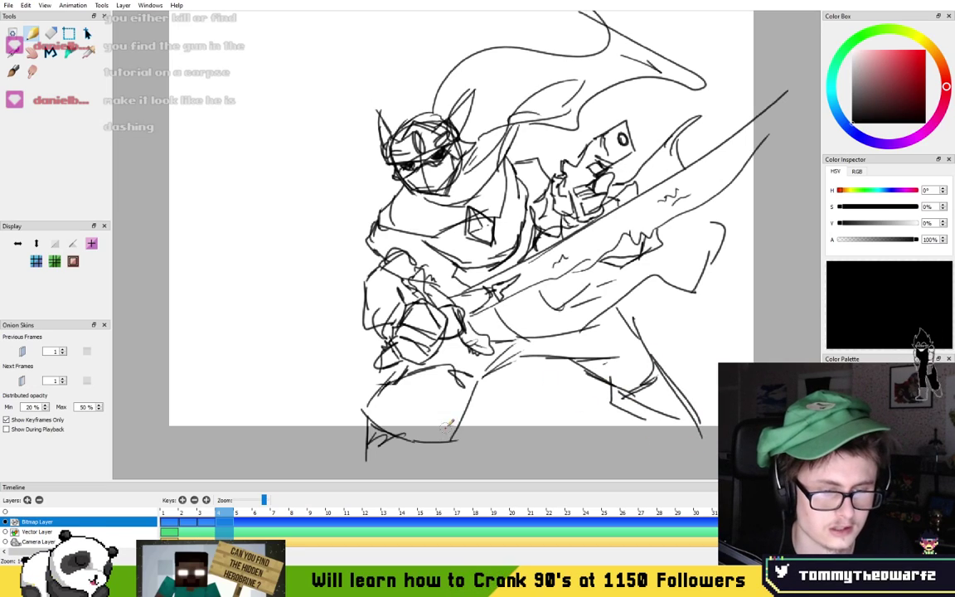
left_click_drag(645, 390, 662, 417)
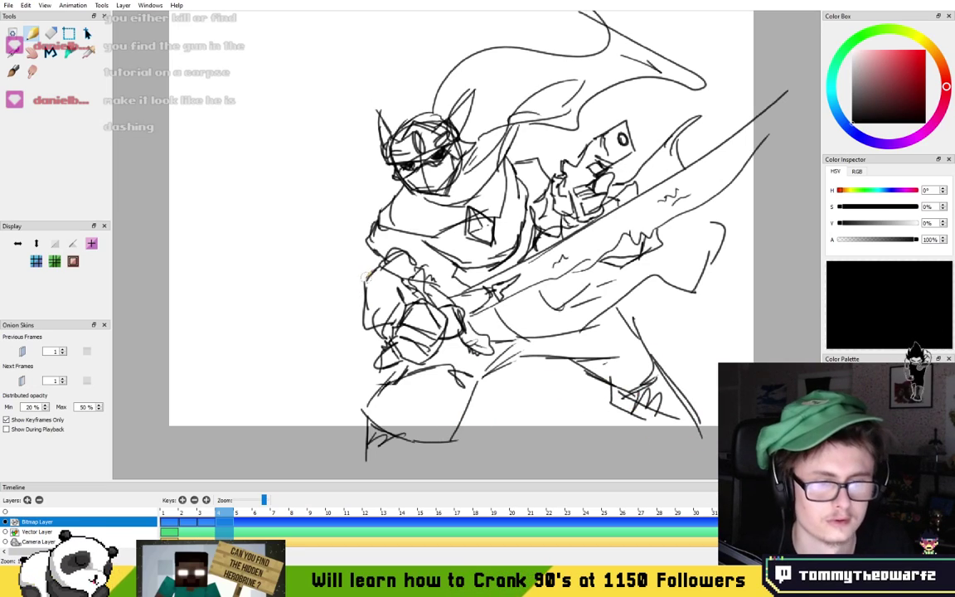
- Check the whole swordsman drawing, and examine the small character doodles on frame 3 up close
left_click_drag(359, 146, 348, 190)
scroll(340, 180, "down", 4)
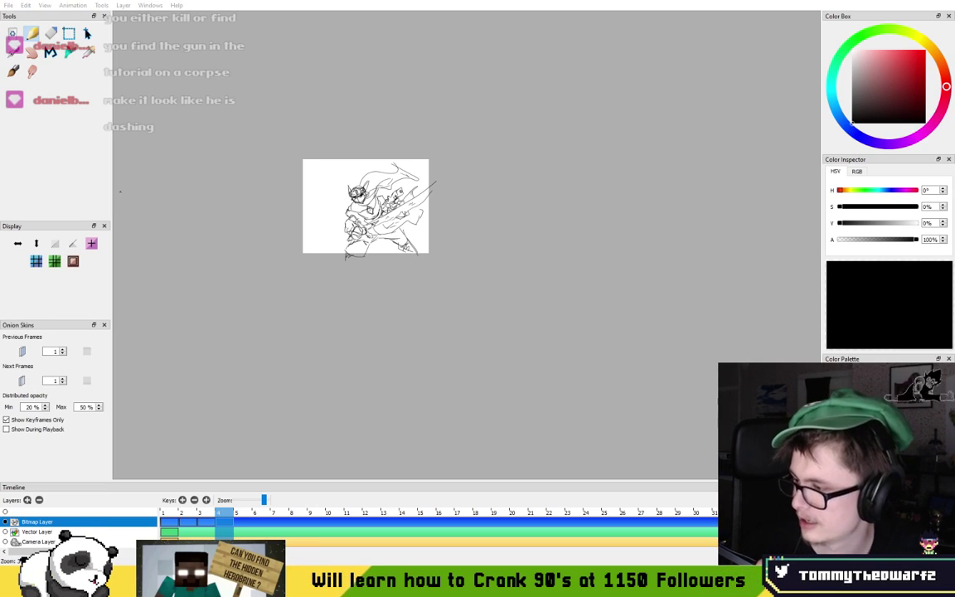
left_click_drag(389, 187, 404, 200)
key("Left")
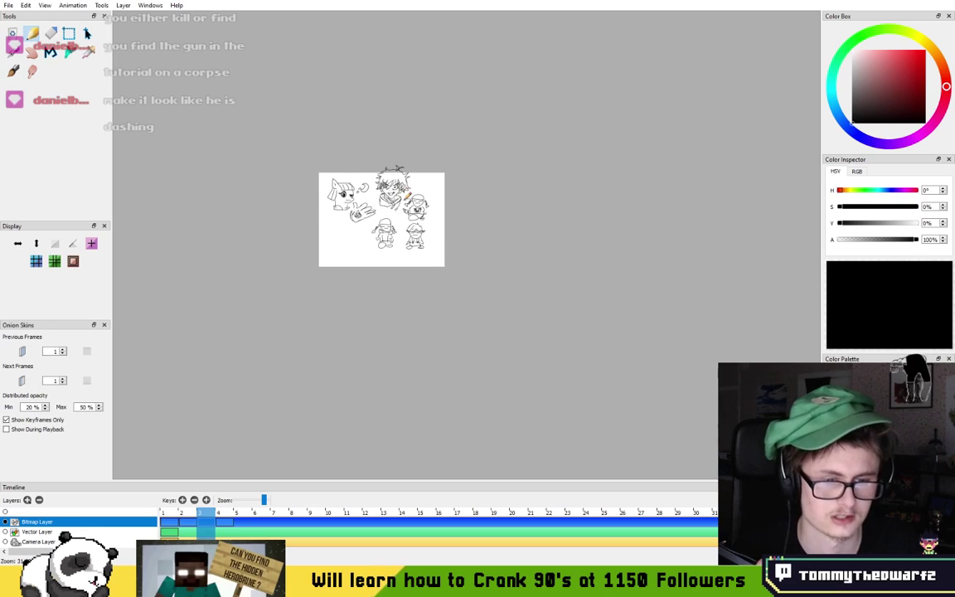
scroll(446, 208, "up", 4)
left_click_drag(311, 384, 415, 338)
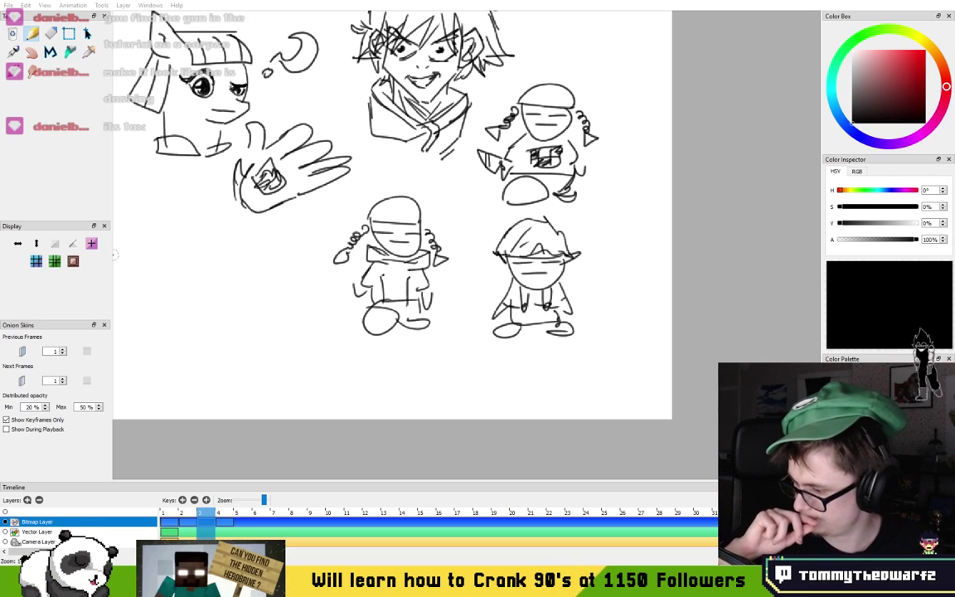
- Compare the frame 3 doodles with the sprite sent in Discord and the browser's image results for madotsuki, sabitsuki and urotsuki
key("alt+Tab")
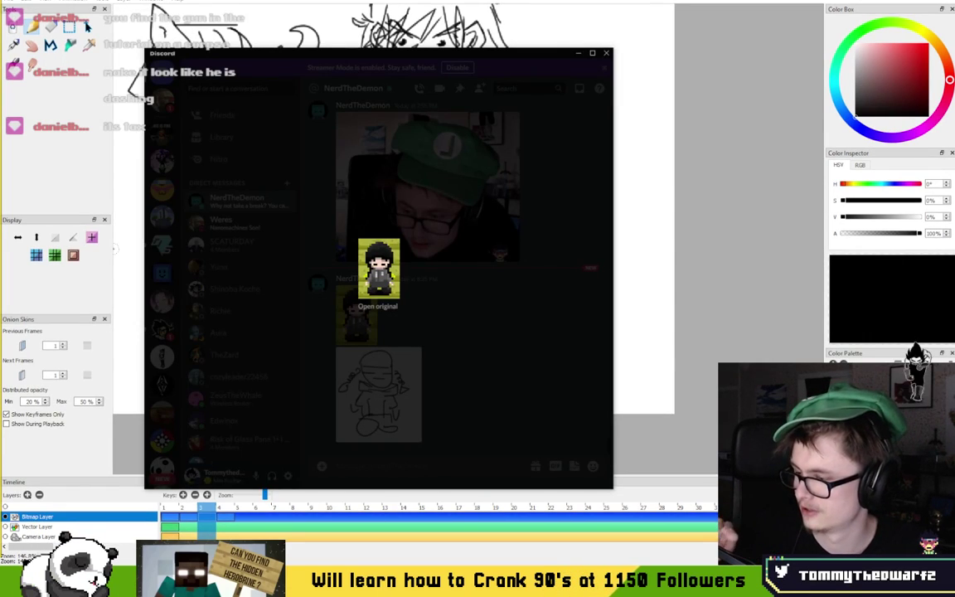
mouse_move(428, 60)
left_mouse_down()
mouse_move(275, 54)
mouse_move(555, 89)
mouse_move(758, 62)
left_mouse_up()
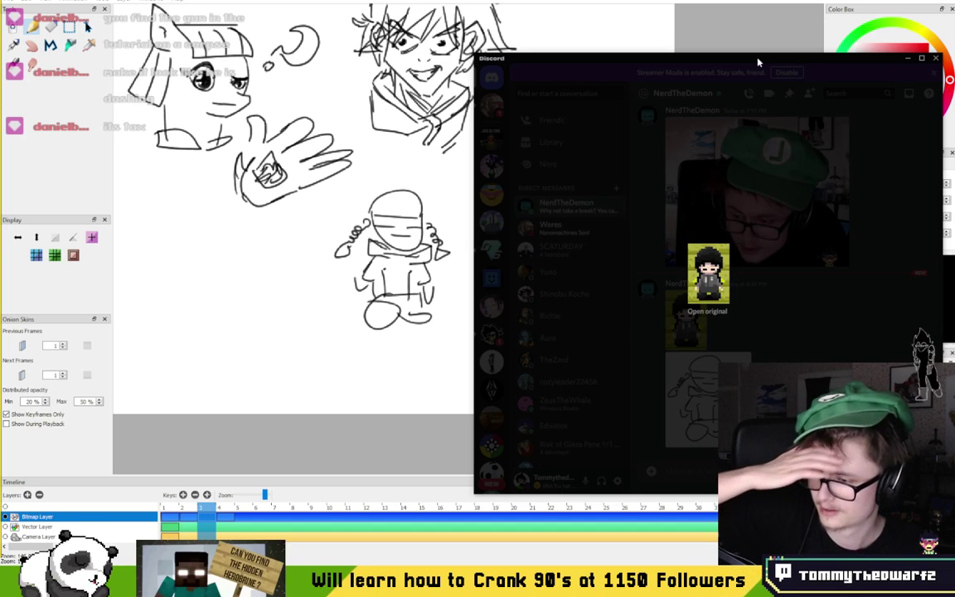
left_click_drag(757, 61, 757, 64)
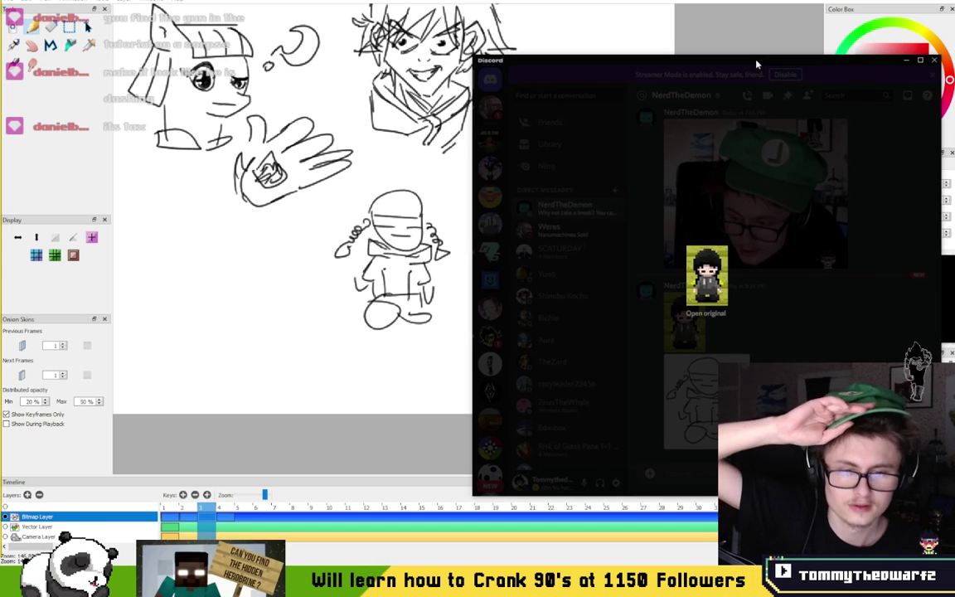
left_click_drag(756, 64, 0, 12)
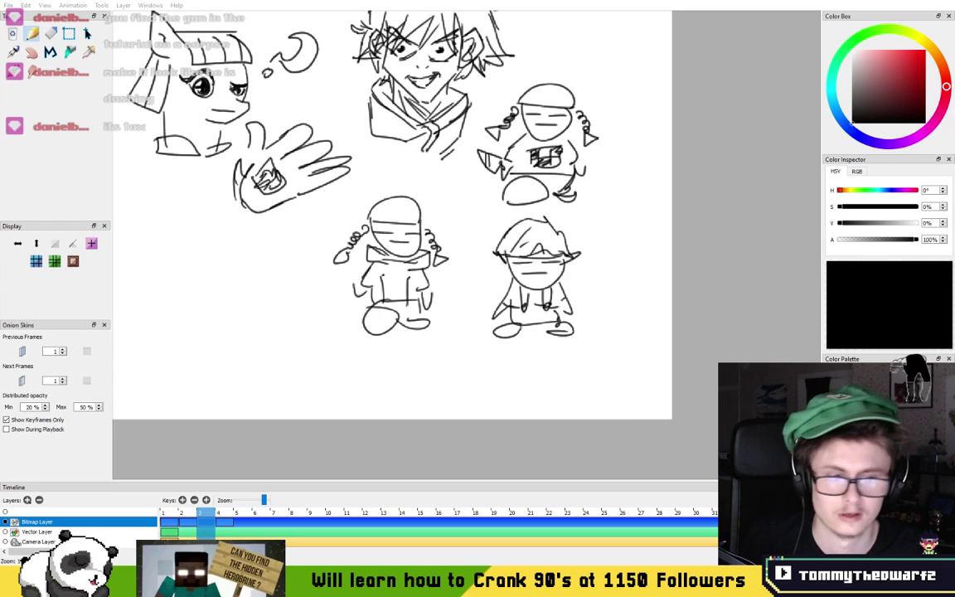
left_click_drag(568, 163, 416, 207)
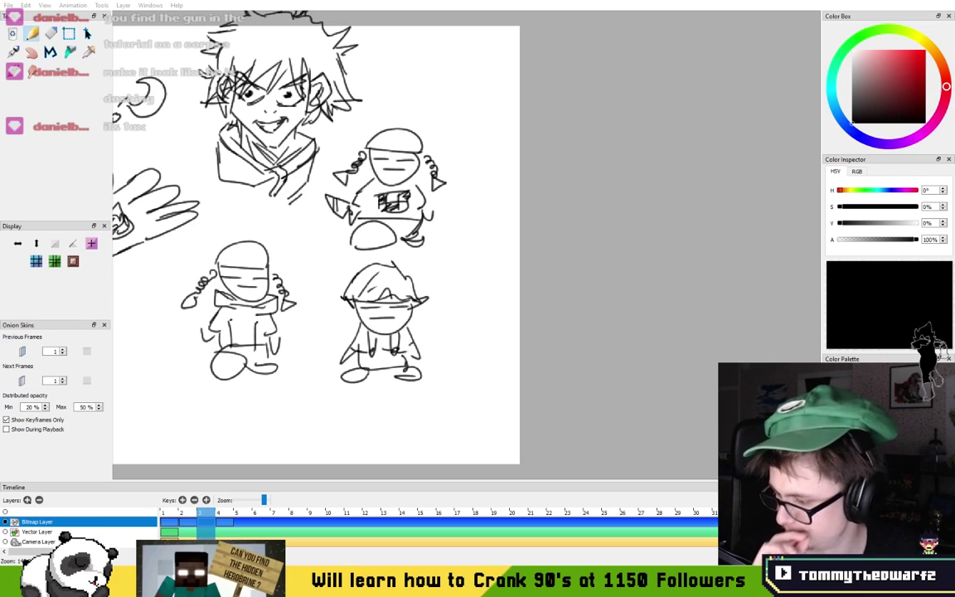
key("alt+Tab")
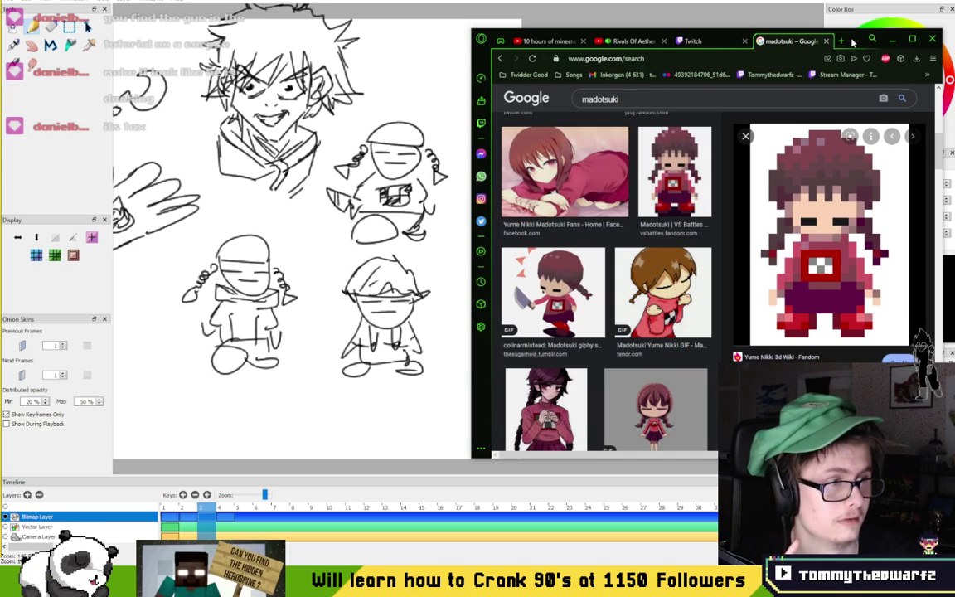
left_click_drag(853, 40, 0, 40)
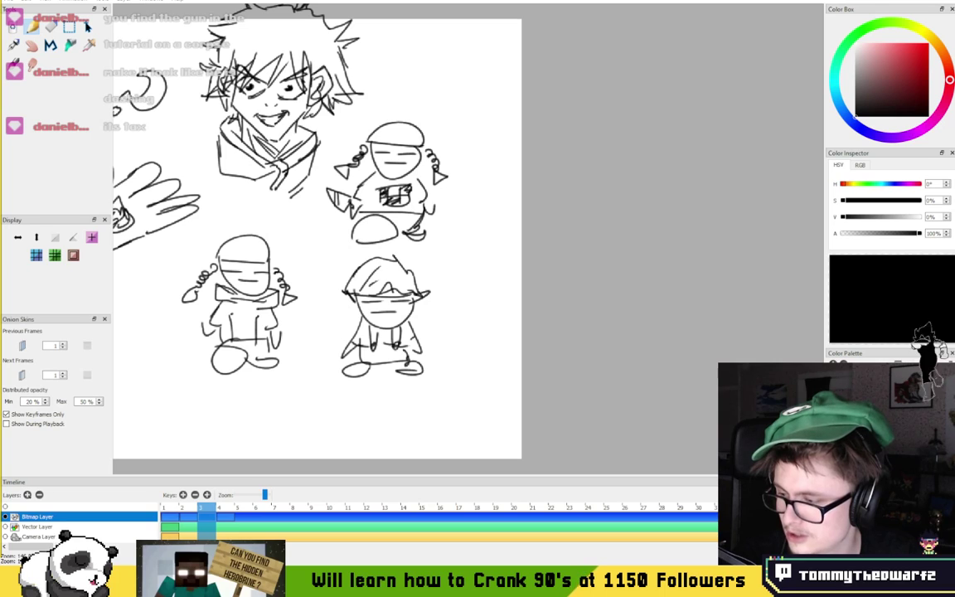
left_click_drag(0, 59, 829, 69)
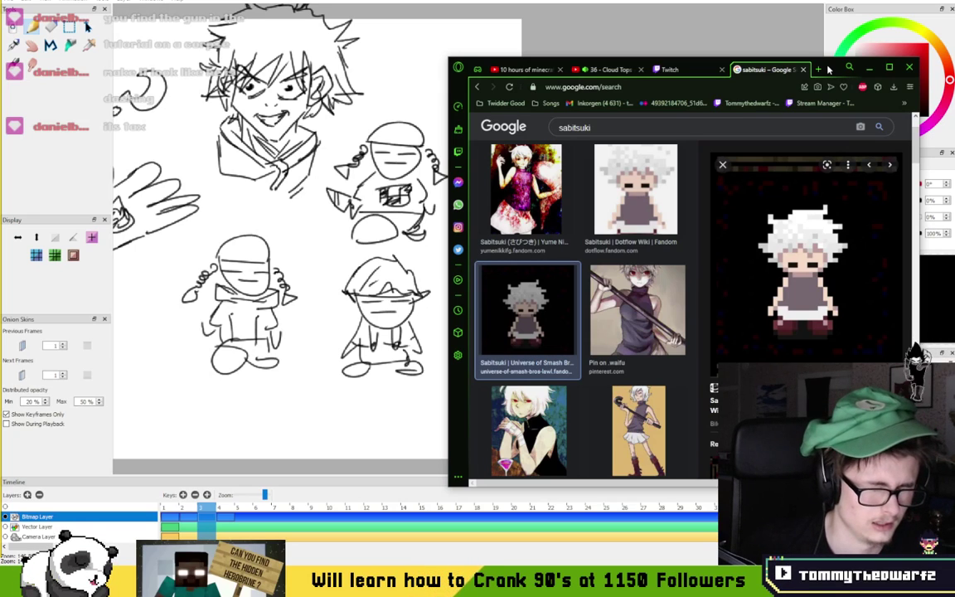
left_click(868, 67)
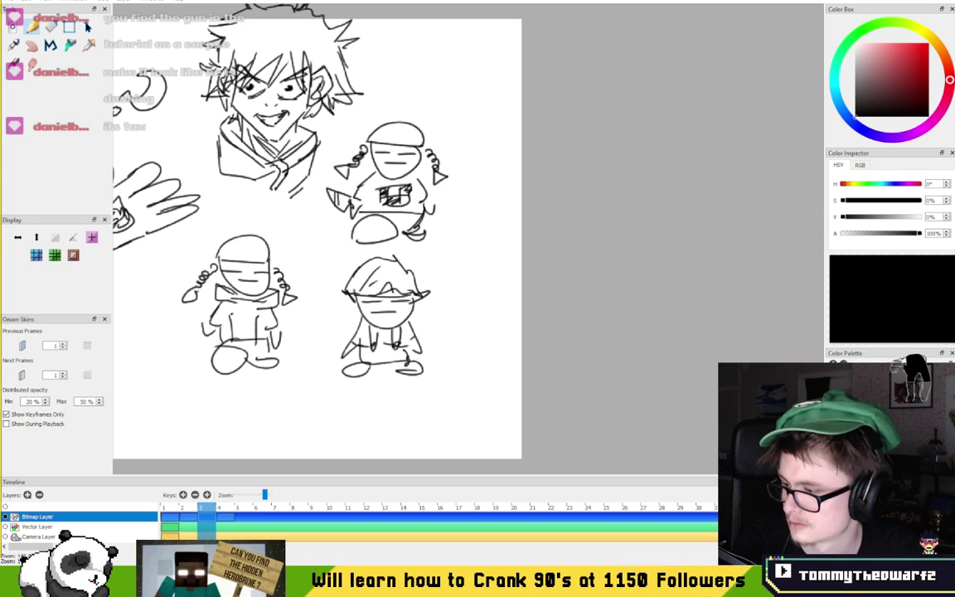
mouse_move(0, 93)
left_mouse_down()
mouse_move(671, 68)
mouse_move(651, 59)
left_mouse_up()
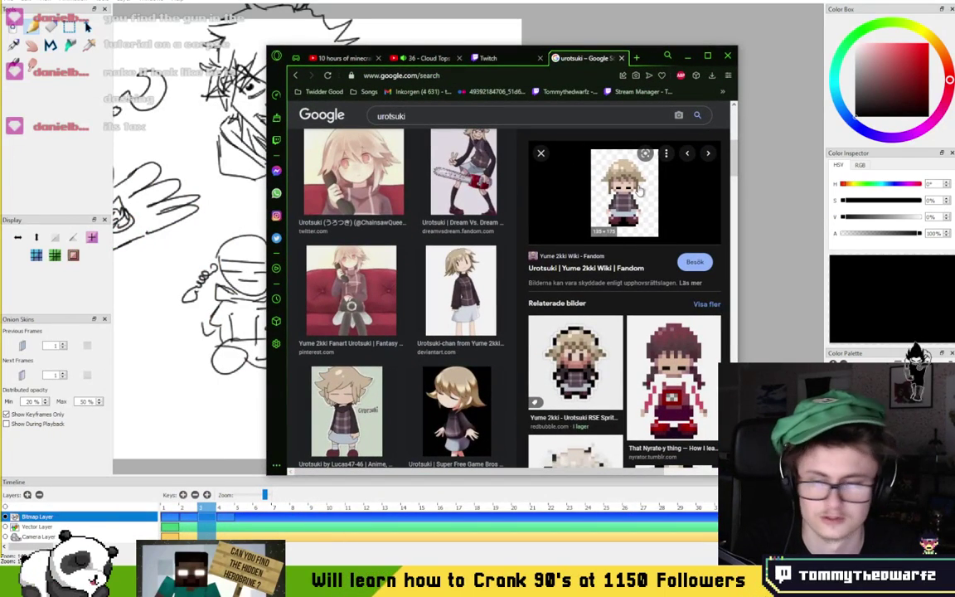
mouse_move(661, 55)
left_mouse_down()
mouse_move(847, 51)
mouse_move(832, 59)
mouse_move(852, 63)
mouse_move(2, 57)
left_mouse_up()
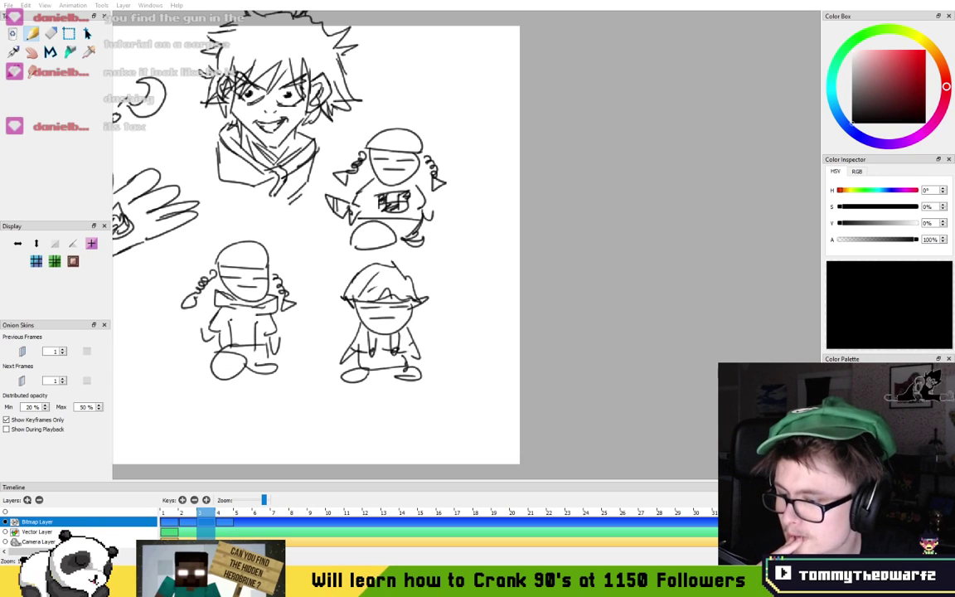
- Look through the drawings on frames 1 to 3 and return to the swordsman on frame 4
mouse_move(432, 221)
left_mouse_down()
mouse_move(528, 241)
mouse_move(665, 241)
left_mouse_up()
key("period")
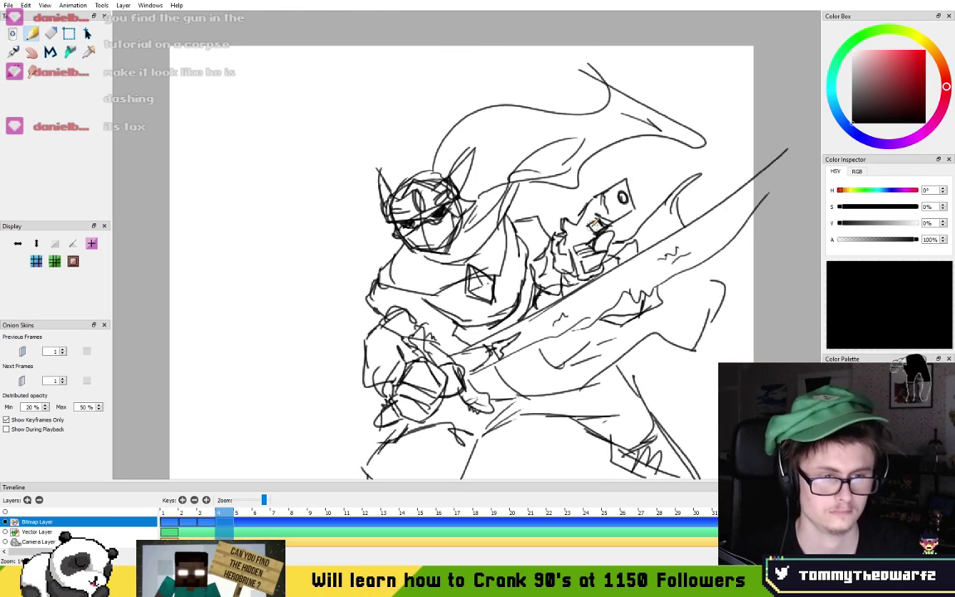
key("comma")
key("comma")
key("comma")
key("period")
key("comma")
scroll(628, 169, "down", 2)
key("period")
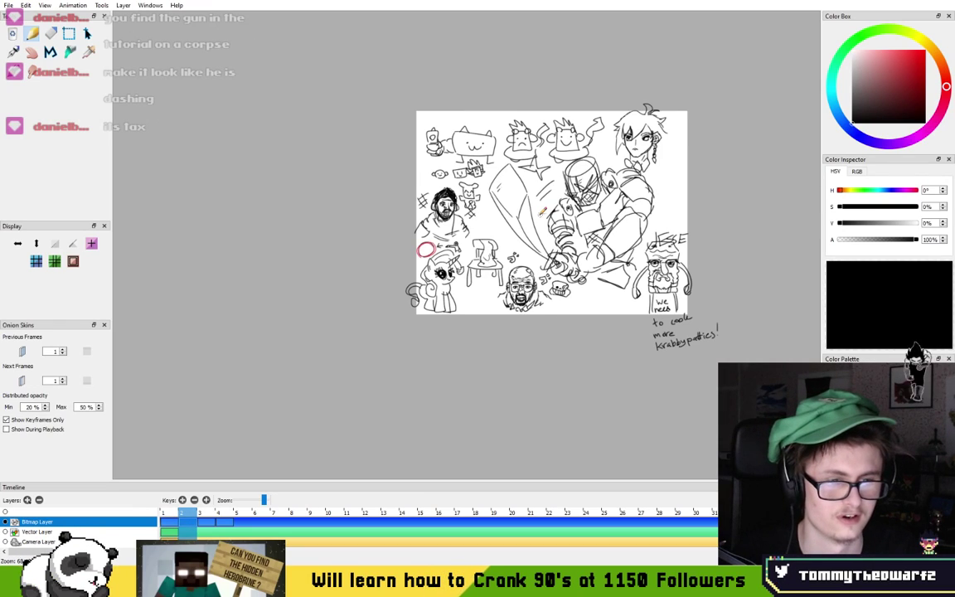
key("comma")
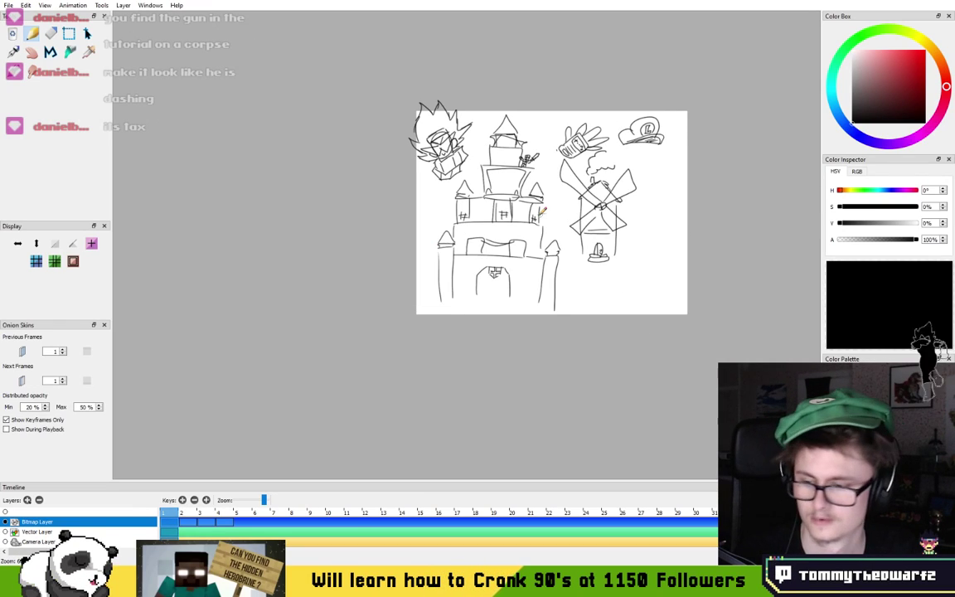
left_click_drag(497, 190, 433, 206)
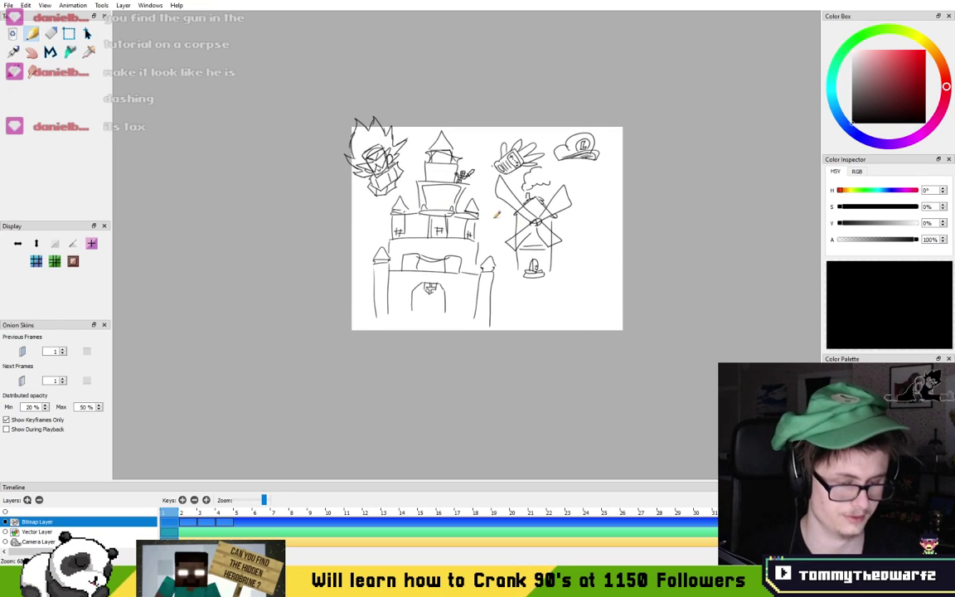
key("period")
key("period")
scroll(486, 218, "up", 2)
scroll(497, 213, "down", 1)
key("period")
mouse_move(542, 187)
left_mouse_down()
mouse_move(454, 174)
mouse_move(469, 180)
left_mouse_up()
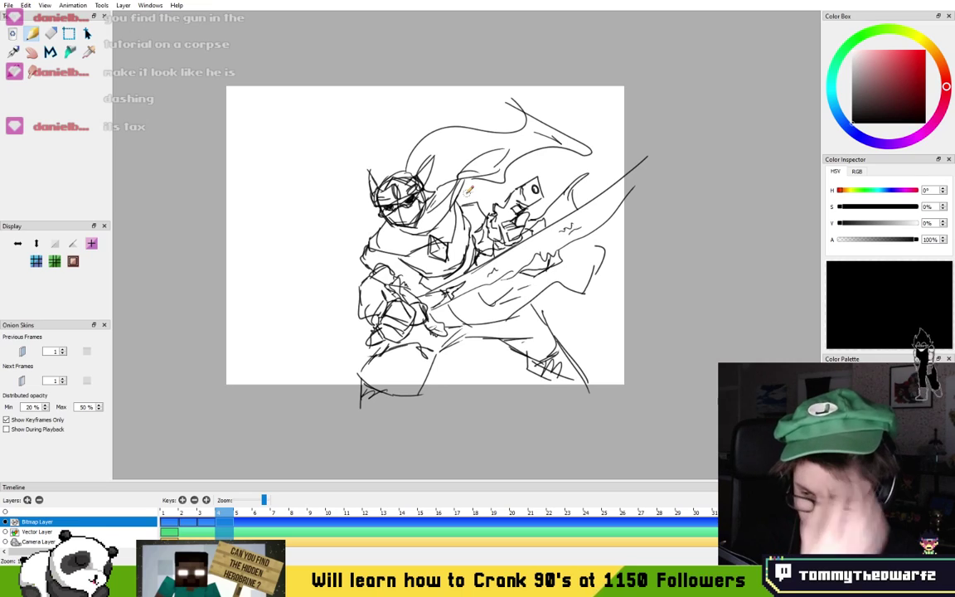
- Draw a large round head outline with the Pencil tool in the empty area beside the swordsman's horned head
scroll(436, 162, "up", 2)
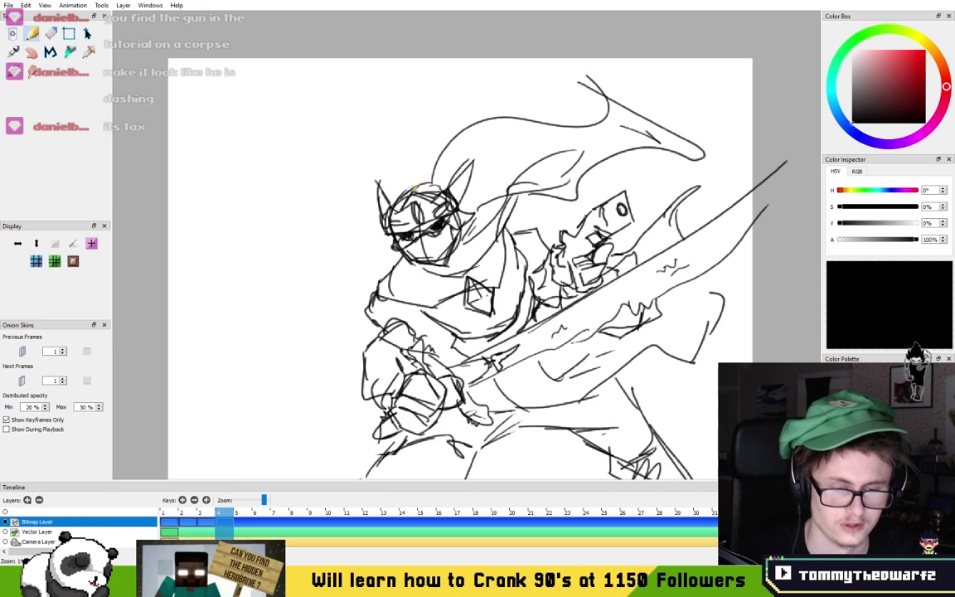
left_click_drag(424, 201, 342, 141)
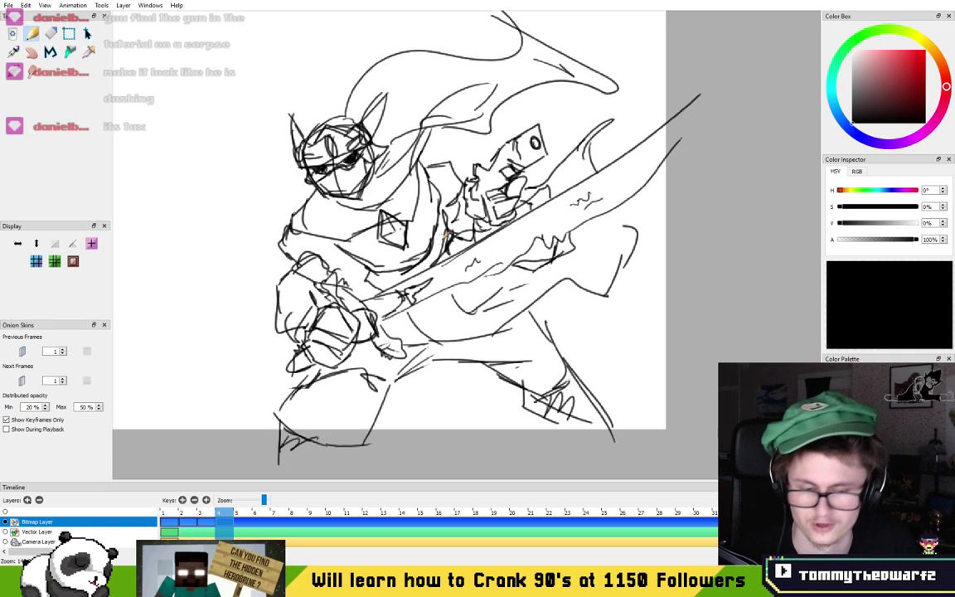
mouse_move(299, 152)
left_mouse_down()
mouse_move(352, 141)
mouse_move(373, 194)
left_mouse_up()
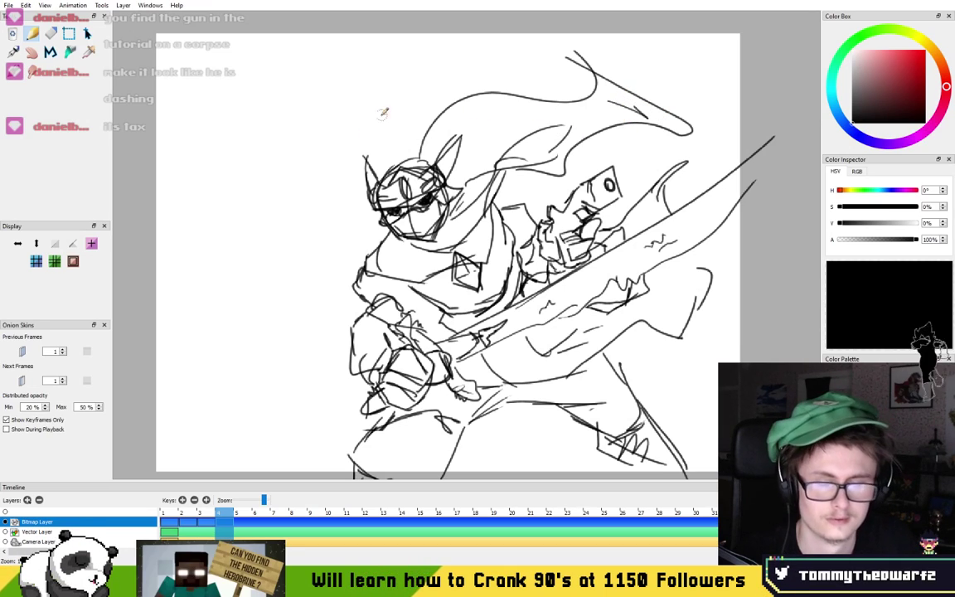
mouse_move(331, 122)
left_mouse_down()
mouse_move(343, 153)
mouse_move(407, 116)
left_mouse_up()
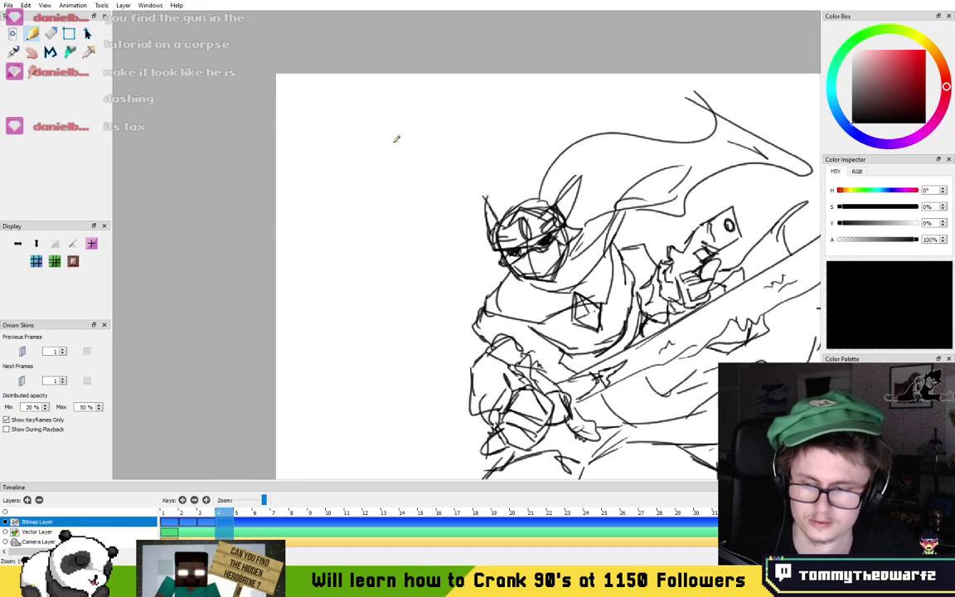
scroll(419, 151, "up", 2)
mouse_move(365, 103)
left_mouse_down()
mouse_move(337, 198)
mouse_move(368, 119)
left_mouse_up()
scroll(301, 213, "up", 1)
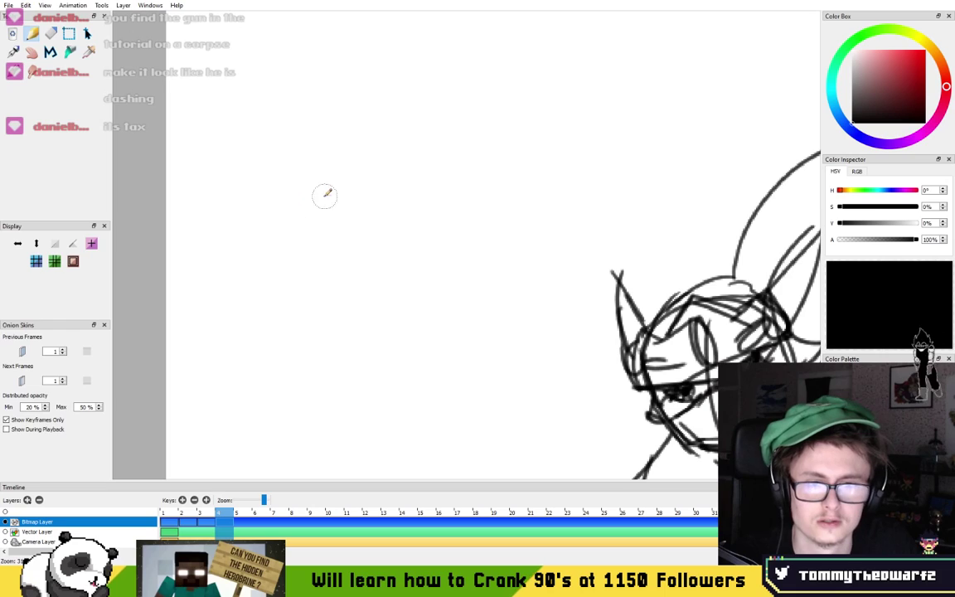
left_click_drag(344, 177, 306, 186)
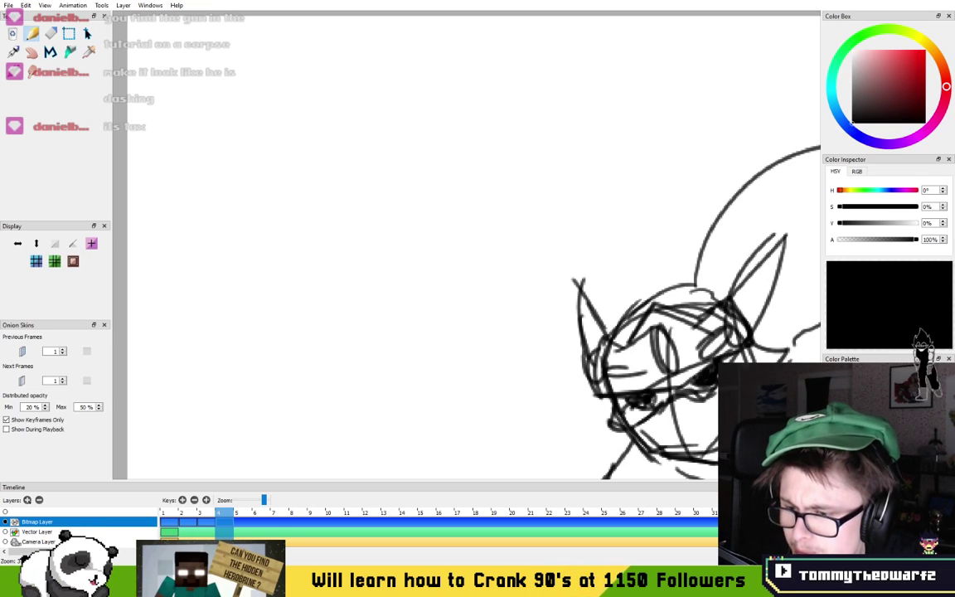
left_click_drag(475, 203, 536, 221)
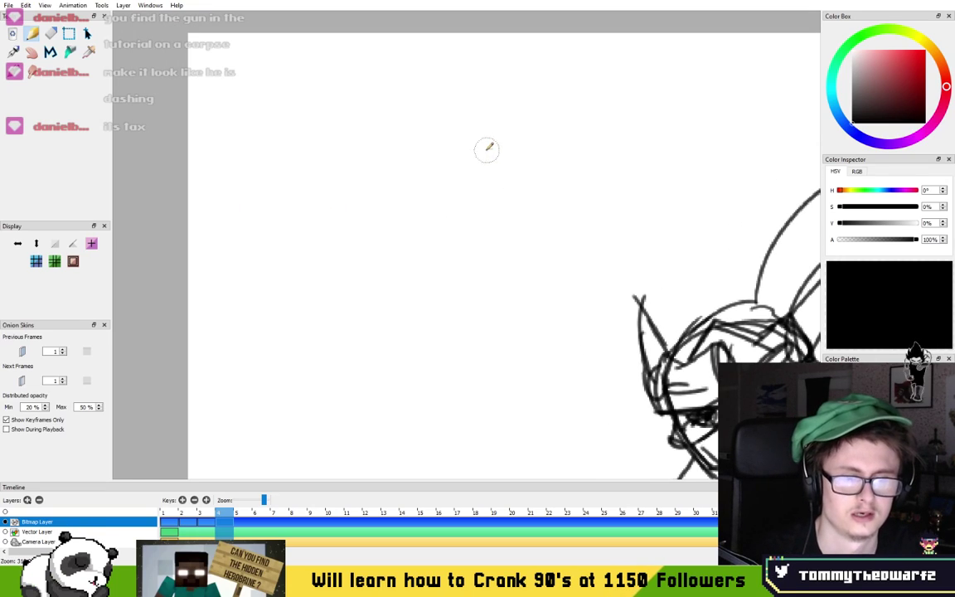
left_click_drag(446, 151, 406, 109)
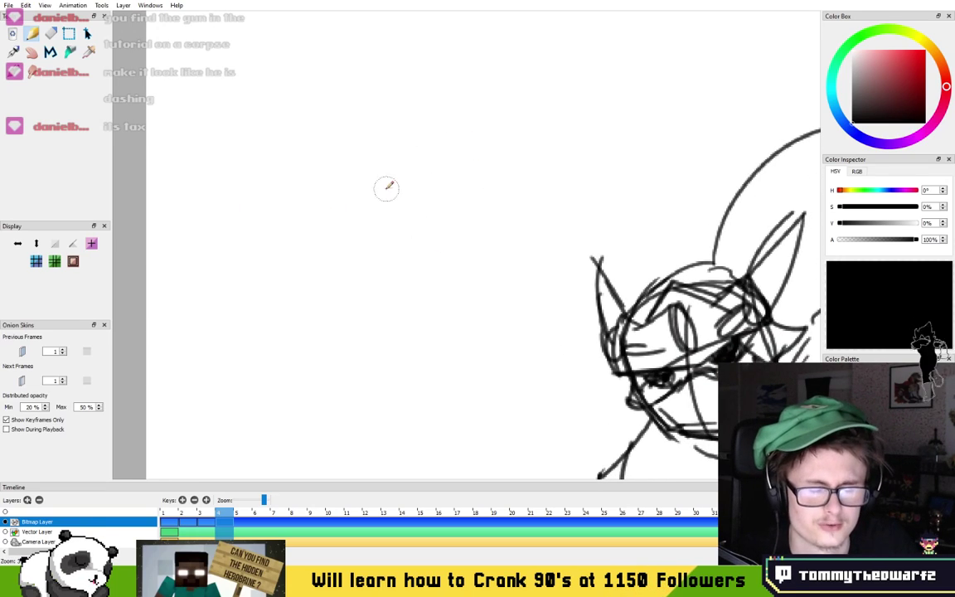
mouse_move(339, 272)
left_mouse_down()
mouse_move(388, 85)
mouse_move(323, 297)
mouse_move(277, 145)
mouse_move(330, 307)
mouse_move(412, 323)
mouse_move(319, 326)
mouse_move(435, 307)
mouse_move(307, 327)
mouse_move(475, 179)
mouse_move(303, 341)
left_mouse_up()
key("ctrl+z")
key("ctrl+z")
key("ctrl+z")
key("ctrl+z")
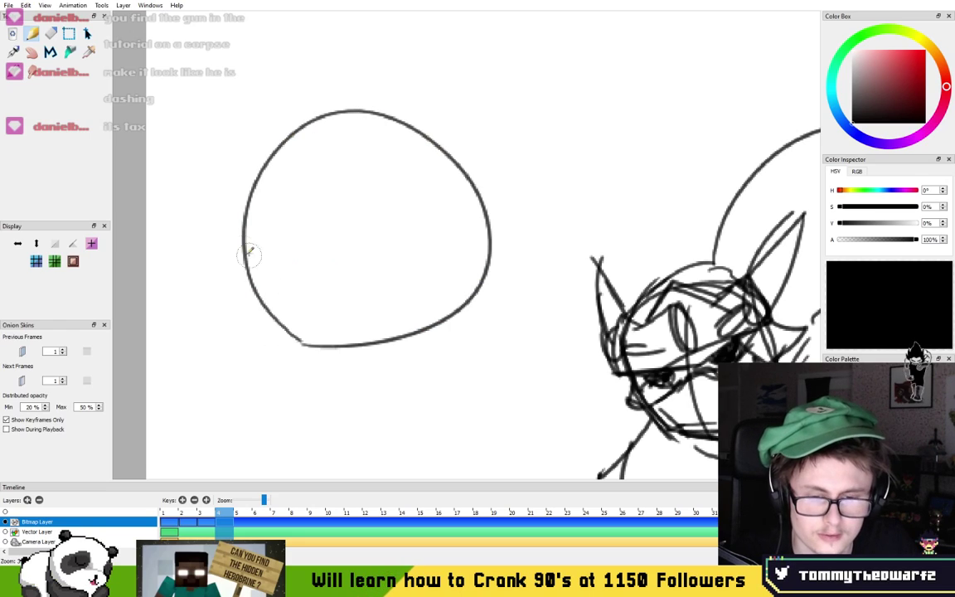
mouse_move(231, 200)
left_mouse_down()
mouse_move(253, 164)
mouse_move(237, 216)
mouse_move(245, 255)
left_mouse_up()
key("ctrl+z")
mouse_move(237, 219)
left_mouse_down()
mouse_move(252, 303)
mouse_move(274, 334)
mouse_move(346, 373)
mouse_move(489, 288)
left_mouse_up()
key("ctrl+z")
key("ctrl+z")
- Draw the pointed jaw and the side lines of the face over the head circle, with an angular ear on each side
mouse_move(351, 371)
left_mouse_down()
mouse_move(450, 292)
mouse_move(462, 174)
left_mouse_up()
left_click_drag(445, 287, 468, 149)
mouse_move(462, 207)
left_mouse_down()
mouse_move(502, 181)
mouse_move(533, 209)
mouse_move(535, 228)
mouse_move(506, 185)
mouse_move(522, 247)
left_mouse_up()
key("ctrl+z")
mouse_move(522, 247)
left_mouse_down()
mouse_move(464, 298)
mouse_move(431, 286)
left_mouse_up()
mouse_move(224, 222)
left_mouse_down()
mouse_move(209, 245)
mouse_move(213, 281)
mouse_move(253, 307)
left_mouse_up()
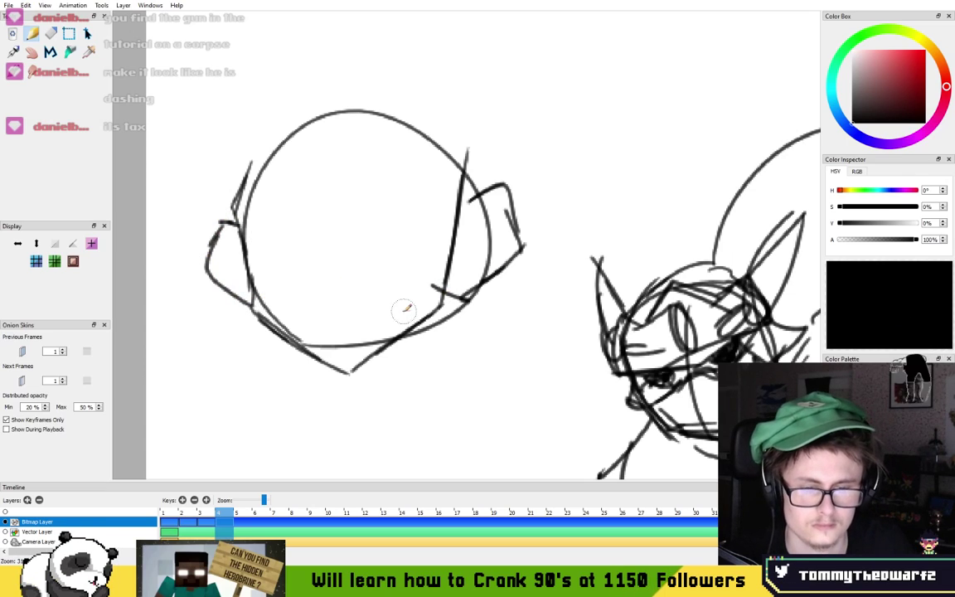
- Draw the neck lines below the jaw and hatch the shadow under the chin
left_click_drag(449, 286, 444, 406)
left_click_drag(301, 347, 309, 420)
left_click_drag(430, 346, 386, 412)
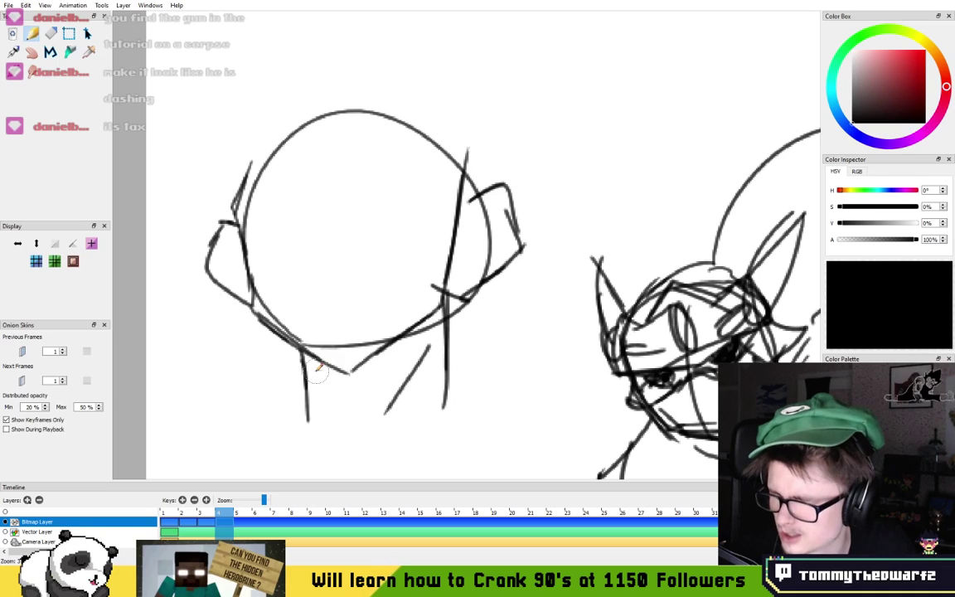
mouse_move(308, 363)
left_mouse_down()
mouse_move(340, 400)
mouse_move(299, 364)
mouse_move(335, 383)
mouse_move(326, 374)
mouse_move(348, 373)
left_mouse_up()
mouse_move(340, 393)
left_mouse_down()
mouse_move(388, 358)
mouse_move(358, 392)
mouse_move(383, 355)
left_mouse_up()
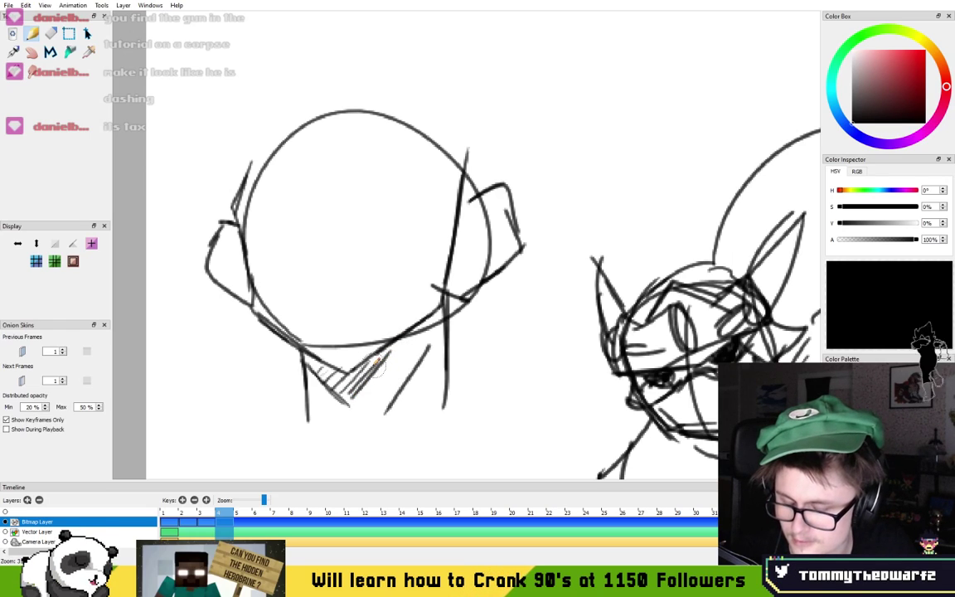
- Outline a large swept-back hair tuft rising from the top of the head, ending in jagged tips above the ear
left_click_drag(356, 245, 406, 221)
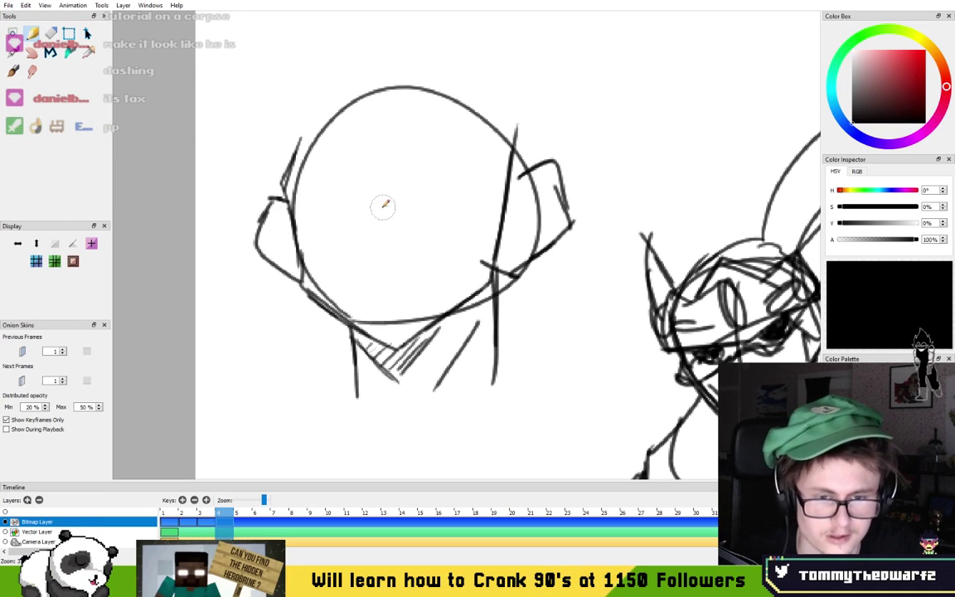
left_click_drag(393, 190, 379, 258)
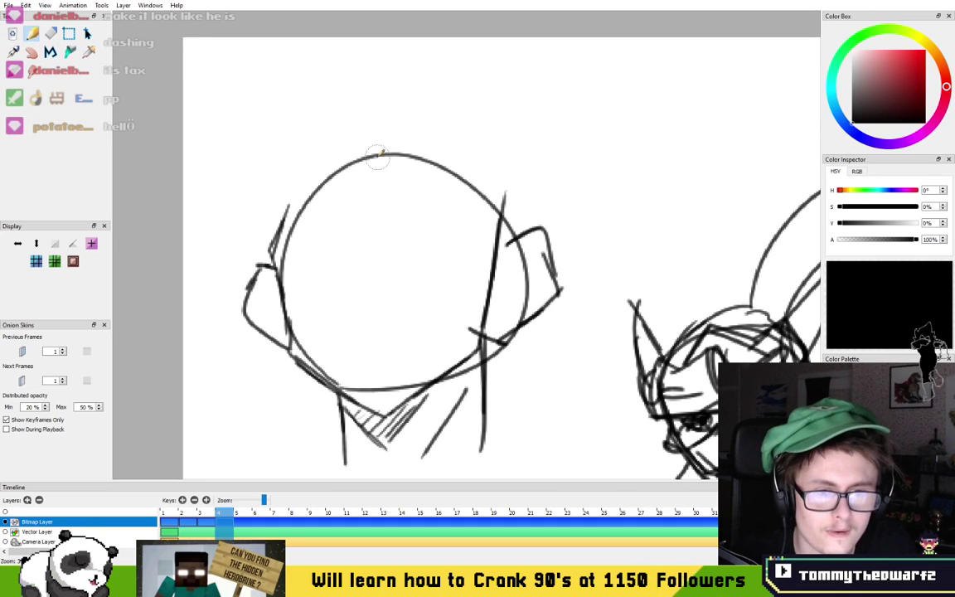
mouse_move(362, 164)
left_mouse_down()
mouse_move(419, 100)
mouse_move(486, 142)
left_mouse_up()
mouse_move(448, 102)
left_mouse_down()
mouse_move(561, 146)
mouse_move(578, 163)
mouse_move(621, 154)
mouse_move(603, 199)
mouse_move(580, 185)
mouse_move(593, 239)
mouse_move(550, 261)
left_mouse_up()
key("ctrl+z")
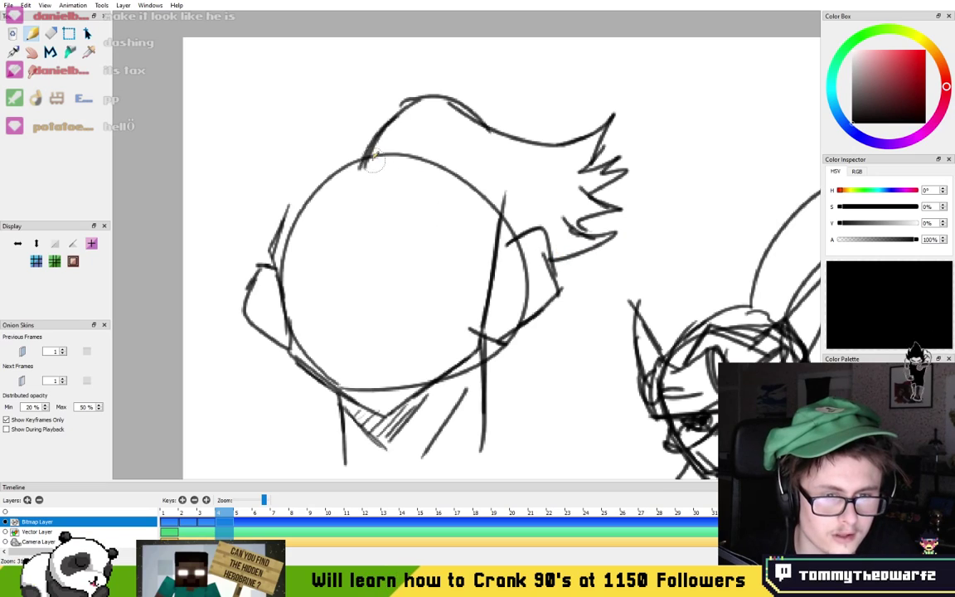
- Reinforce the root of the hair tuft and draw its lower edge diagonally across the forehead to the ear
left_click_drag(363, 166, 388, 111)
mouse_move(365, 164)
left_mouse_down()
mouse_move(398, 174)
mouse_move(444, 219)
mouse_move(481, 234)
left_mouse_up()
left_click_drag(421, 189, 548, 257)
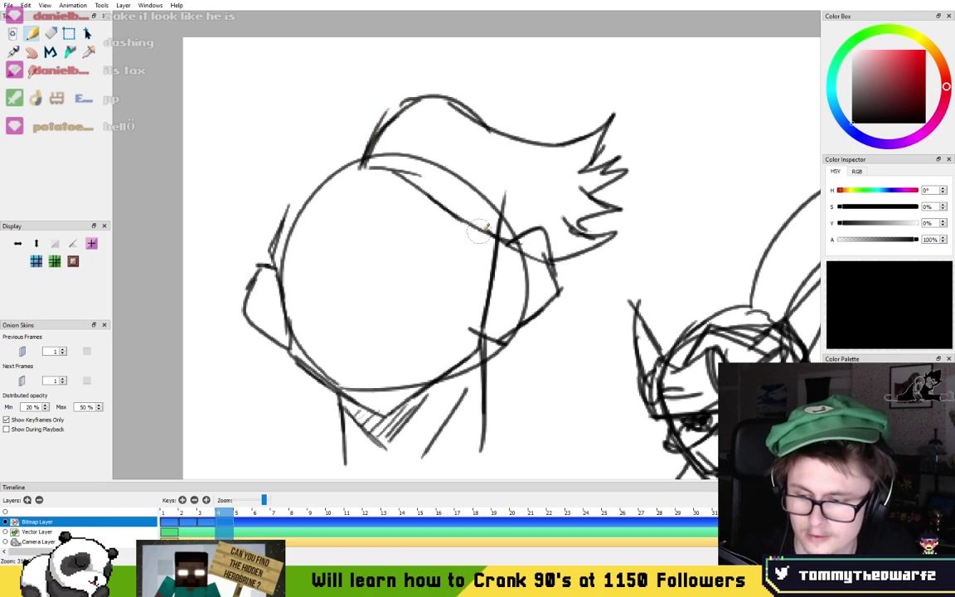
- Outline a second swept-out hair tuft with jagged tips on the other side of the head and add wavy inner contours to both tufts
mouse_move(511, 224)
left_mouse_down()
mouse_move(560, 178)
mouse_move(555, 148)
mouse_move(523, 226)
left_mouse_up()
mouse_move(363, 159)
left_mouse_down()
mouse_move(319, 113)
mouse_move(292, 110)
mouse_move(225, 187)
mouse_move(181, 209)
mouse_move(194, 250)
mouse_move(152, 195)
mouse_move(193, 242)
mouse_move(180, 249)
mouse_move(209, 264)
mouse_move(180, 276)
mouse_move(237, 278)
mouse_move(225, 290)
mouse_move(281, 270)
mouse_move(264, 272)
mouse_move(318, 186)
mouse_move(334, 176)
mouse_move(303, 192)
left_mouse_up()
mouse_move(221, 201)
left_mouse_down()
mouse_move(235, 226)
mouse_move(241, 277)
left_mouse_up()
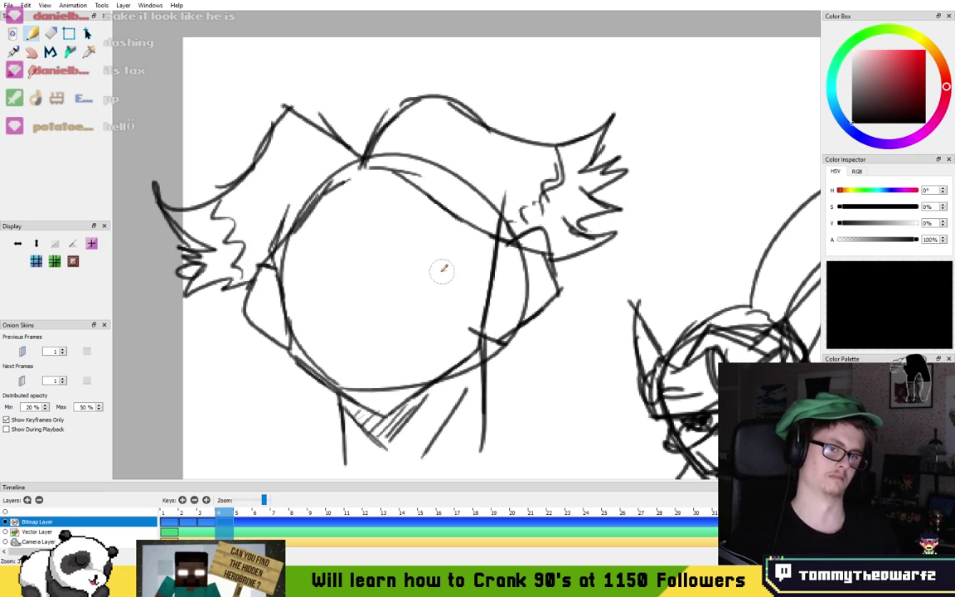
- Draw a headband line across the forehead and an arc bridging the gap between the two hair tufts
left_click_drag(412, 289, 407, 198)
left_click_drag(294, 131, 430, 110)
left_click_drag(354, 95, 342, 178)
left_click_drag(303, 113, 384, 103)
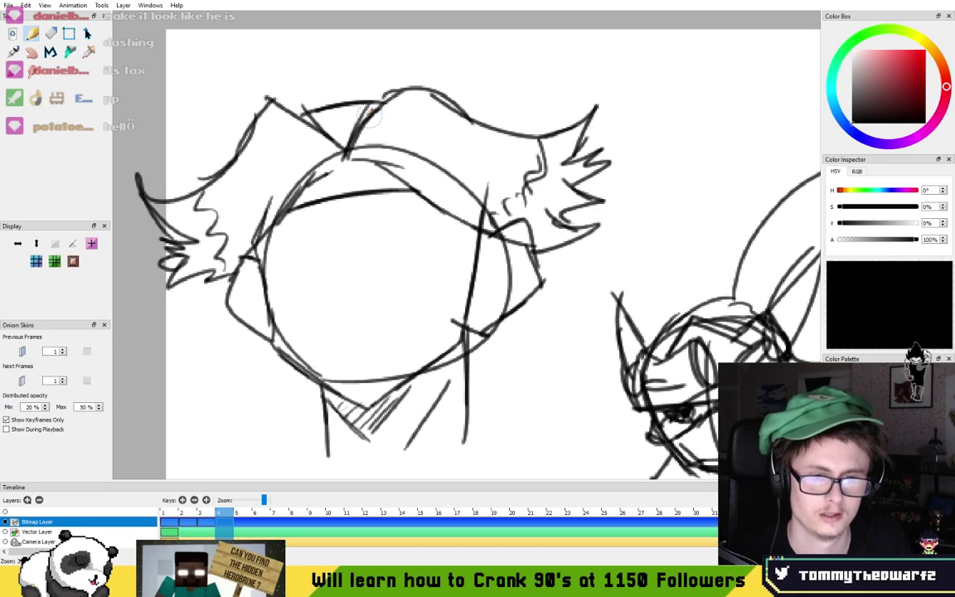
- Add a small spiky sprig of hair on top of the head above the parting
mouse_move(287, 108)
left_mouse_down()
mouse_move(311, 98)
mouse_move(320, 80)
mouse_move(351, 64)
mouse_move(340, 92)
mouse_move(398, 87)
left_mouse_up()
mouse_move(340, 91)
left_mouse_down()
mouse_move(422, 89)
mouse_move(415, 141)
mouse_move(439, 103)
mouse_move(440, 242)
mouse_move(491, 65)
mouse_move(432, 108)
mouse_move(328, 81)
mouse_move(357, 145)
left_mouse_up()
mouse_move(356, 145)
left_mouse_down()
mouse_move(441, 43)
mouse_move(498, 45)
mouse_move(427, 249)
left_mouse_up()
mouse_move(393, 416)
left_mouse_down()
mouse_move(407, 270)
mouse_move(390, 186)
left_mouse_up()
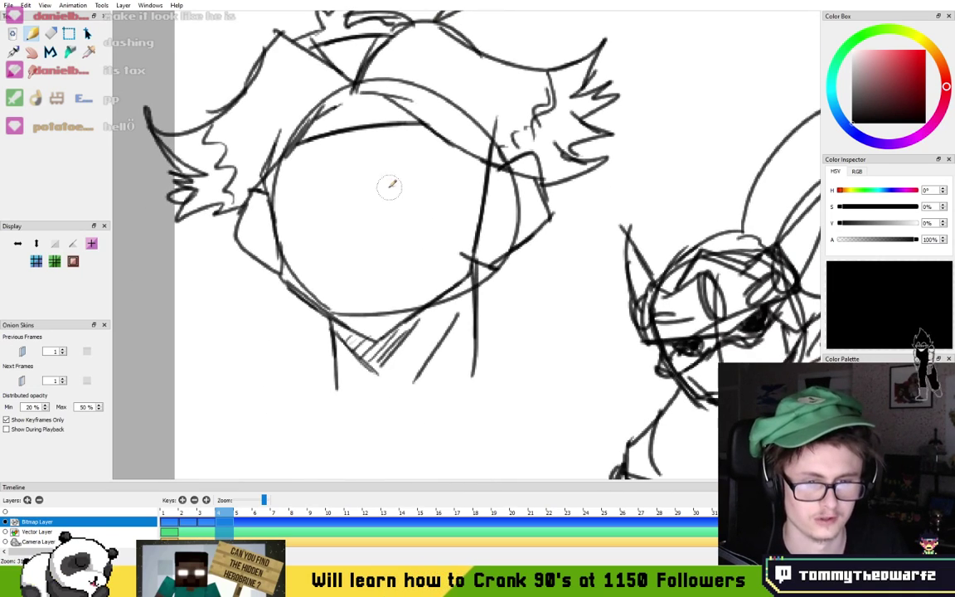
- Draw the inner folds of both ears and a jagged side lock hanging beside the smaller ear
left_click_drag(506, 184, 531, 232)
mouse_move(268, 258)
left_mouse_down()
mouse_move(272, 229)
mouse_move(244, 306)
mouse_move(271, 281)
mouse_move(289, 324)
mouse_move(302, 292)
mouse_move(302, 238)
left_mouse_up()
left_click_drag(286, 199, 308, 245)
left_click_drag(288, 174, 303, 199)
key("ctrl+z")
key("ctrl+z")
left_click_drag(288, 154, 289, 272)
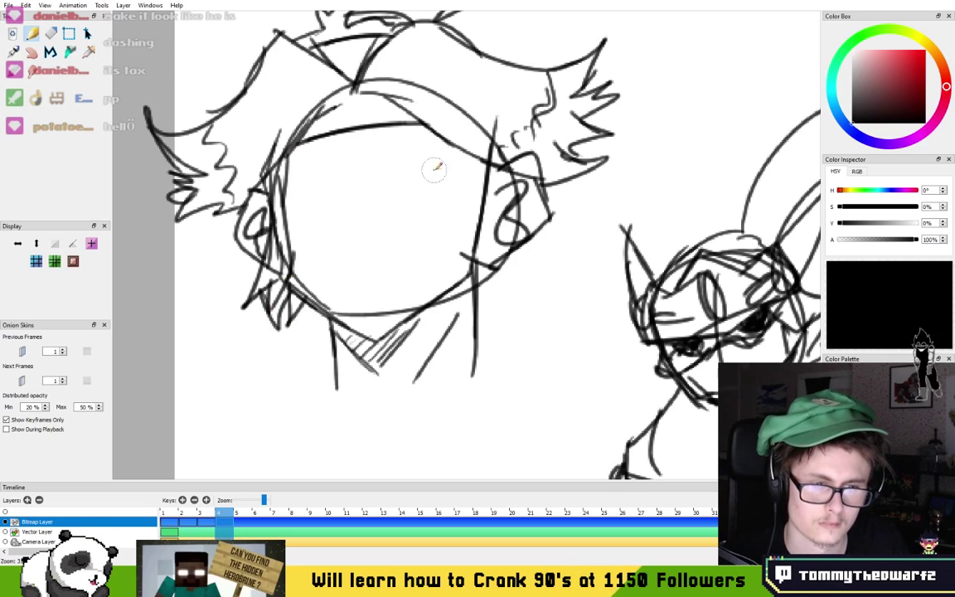
- Draw the opposite side lock down the face, ending in jagged strands below the larger ear
mouse_move(446, 161)
left_mouse_down()
mouse_move(433, 258)
mouse_move(458, 258)
mouse_move(452, 300)
mouse_move(500, 302)
left_mouse_up()
left_click_drag(502, 266, 499, 303)
left_click_drag(441, 249, 473, 263)
left_click_drag(294, 252, 290, 277)
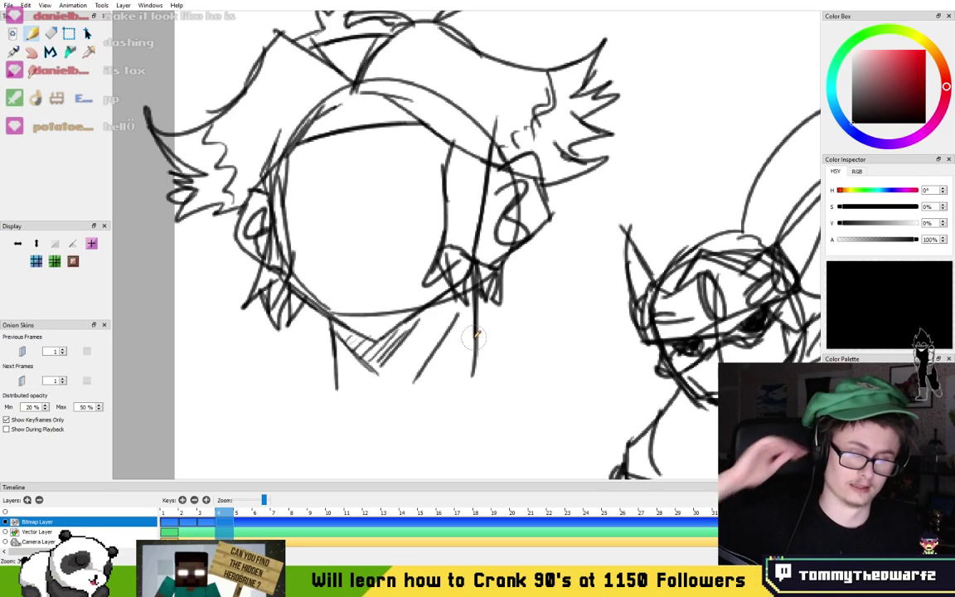
- Draw a thin looping strand rising from the top of the head and ending in a heart shape
left_click_drag(368, 138, 418, 117)
mouse_move(416, 66)
left_mouse_down()
mouse_move(398, 113)
mouse_move(332, 89)
left_mouse_up()
left_click_drag(322, 89, 316, 175)
key("ctrl+z")
key("ctrl+z")
- Shade the hair above the forehead with hatching and a pointed inner lock, and add a second line along each side of the neck
mouse_move(381, 113)
left_mouse_down()
mouse_move(327, 93)
mouse_move(372, 127)
left_mouse_up()
mouse_move(317, 96)
left_mouse_down()
mouse_move(307, 172)
mouse_move(286, 124)
left_mouse_up()
left_click_drag(340, 124, 315, 136)
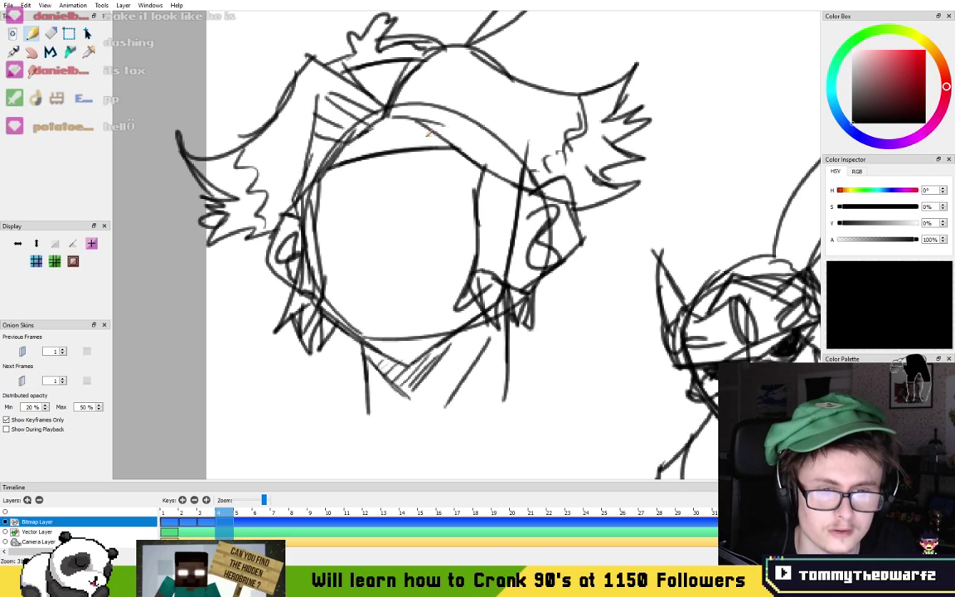
left_click_drag(388, 115, 478, 165)
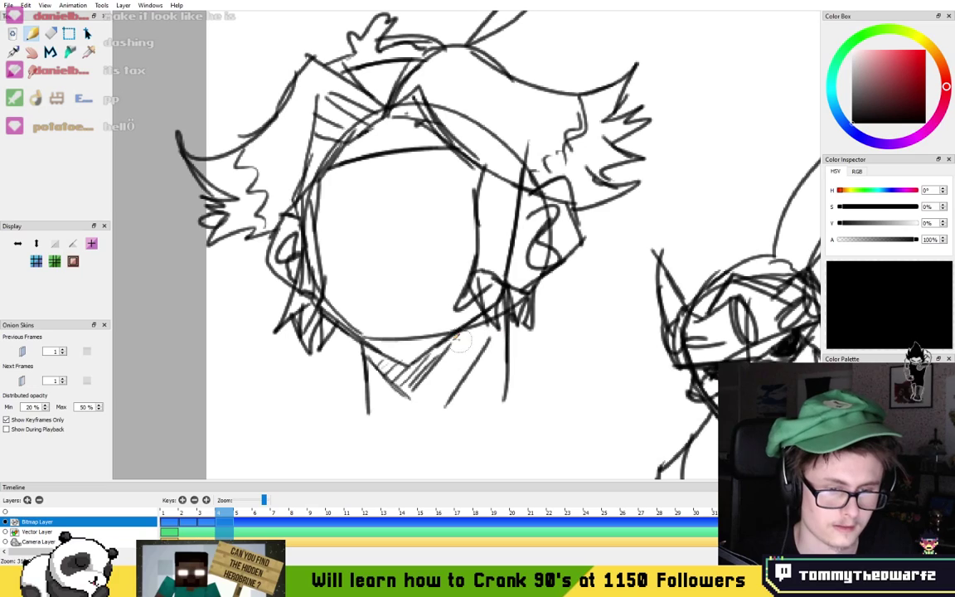
left_click_drag(361, 350, 358, 421)
left_click_drag(512, 328, 526, 381)
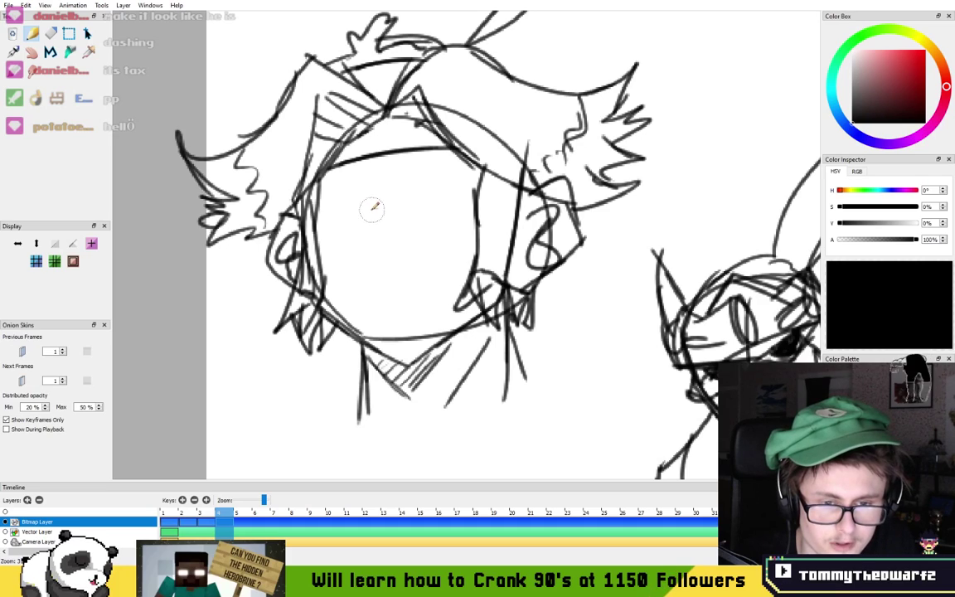
- Draw both eyes with thick arched upper lashes, flicks at the outer corners and curved lower lids
mouse_move(351, 190)
left_mouse_down()
mouse_move(314, 235)
mouse_move(335, 196)
mouse_move(370, 200)
left_mouse_up()
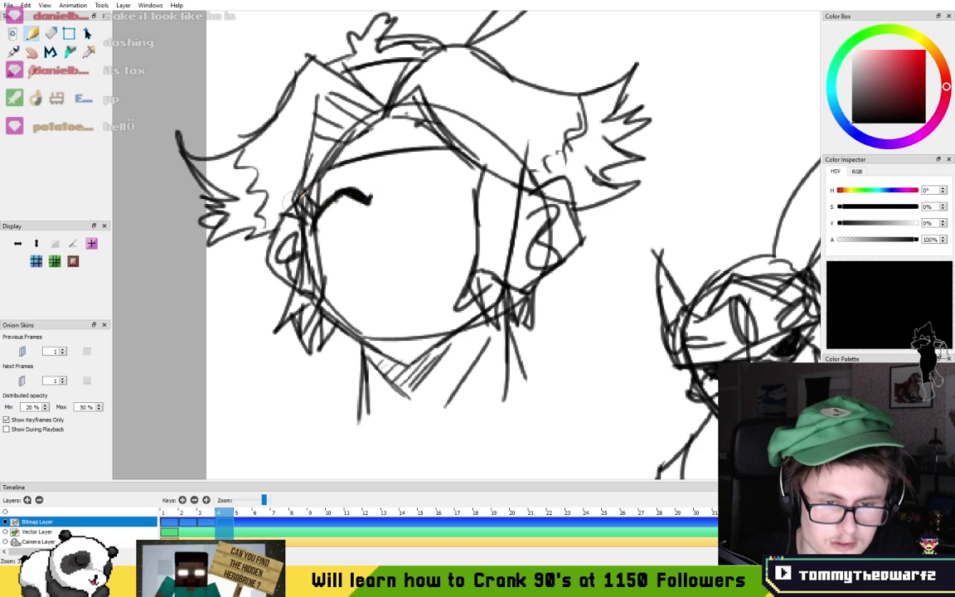
mouse_move(399, 191)
left_mouse_down()
mouse_move(473, 212)
mouse_move(472, 199)
mouse_move(435, 180)
mouse_move(413, 191)
mouse_move(481, 199)
mouse_move(417, 193)
left_mouse_up()
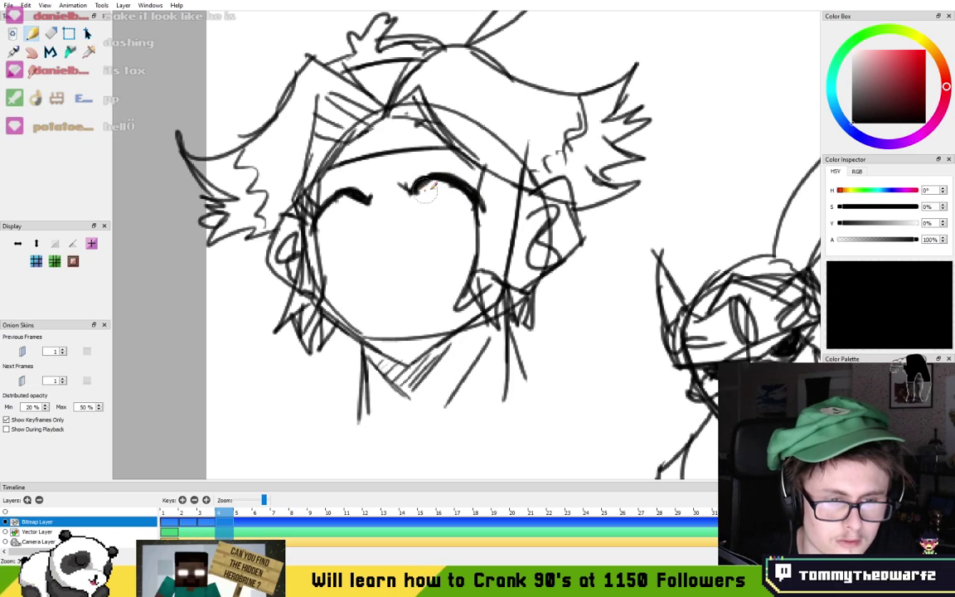
mouse_move(476, 197)
left_mouse_down()
mouse_move(486, 171)
mouse_move(495, 173)
left_mouse_up()
left_click_drag(482, 199, 496, 190)
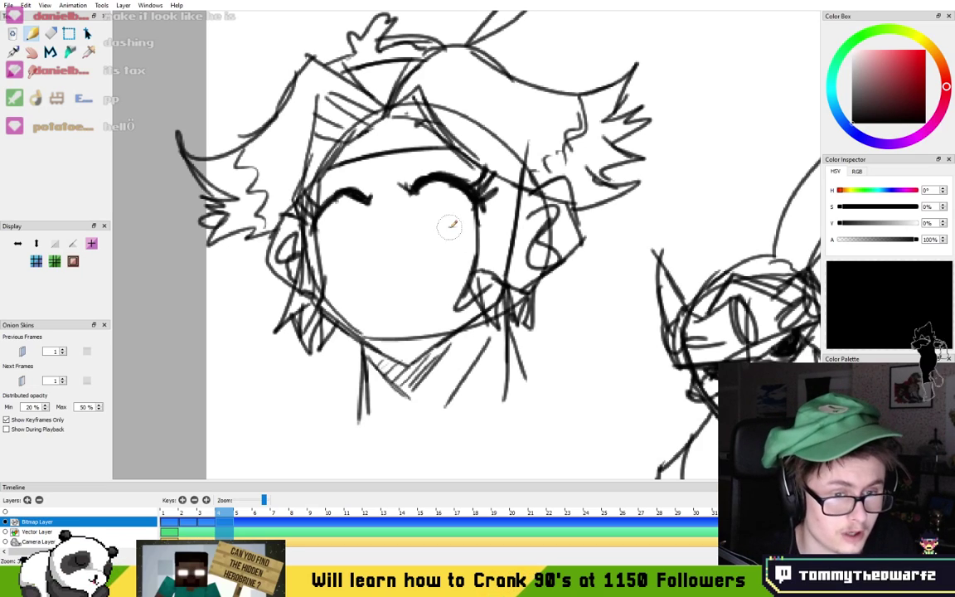
left_click_drag(485, 222, 428, 237)
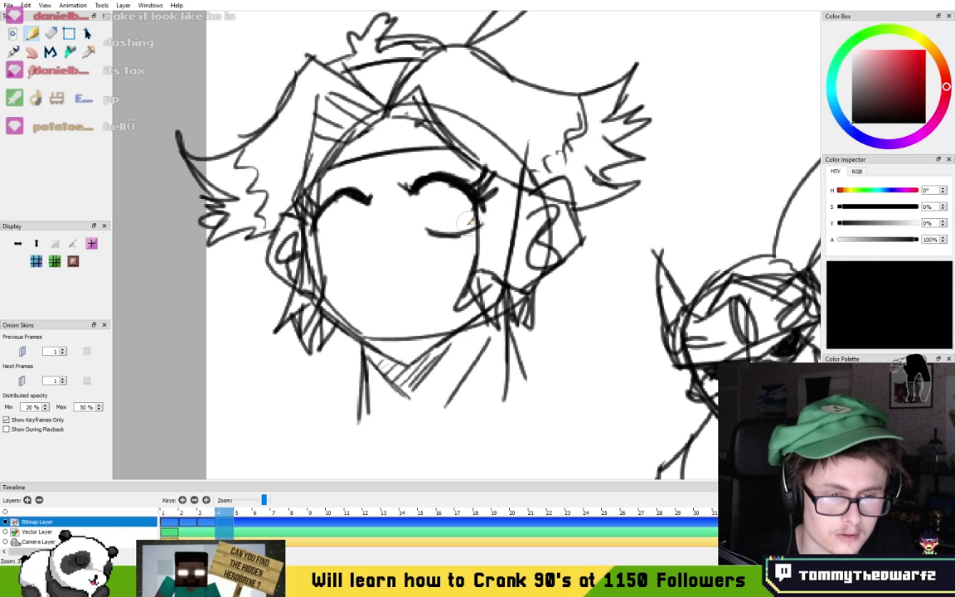
left_click_drag(363, 235, 316, 225)
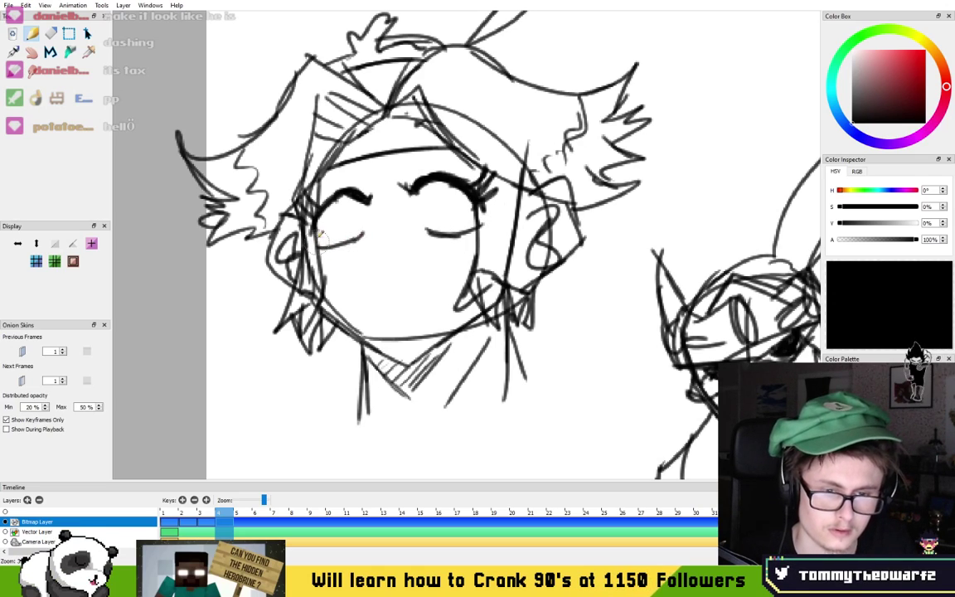
- Add short blush strokes on both cheeks and a small triangular open mouth
mouse_move(426, 231)
left_mouse_down()
mouse_move(464, 235)
mouse_move(459, 242)
mouse_move(472, 248)
mouse_move(450, 253)
left_mouse_up()
key("ctrl+z")
key("ctrl+z")
key("ctrl+z")
left_click_drag(467, 245, 460, 256)
left_click_drag(379, 266, 409, 264)
key("ctrl+z")
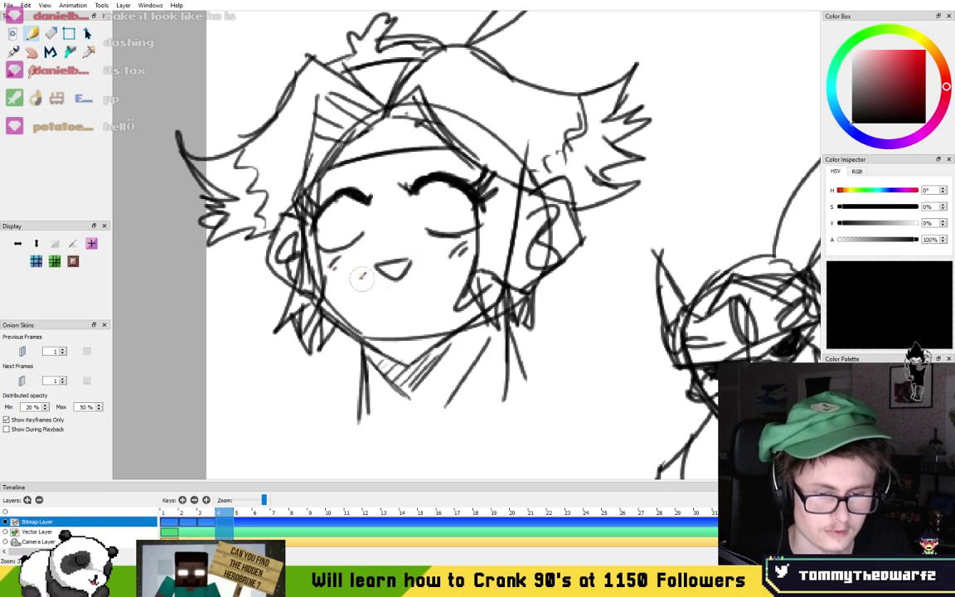
- Erase the guide circle's arc at the chin and the small mouth, and redraw the mouth as a larger, lower open triangle
key("e")
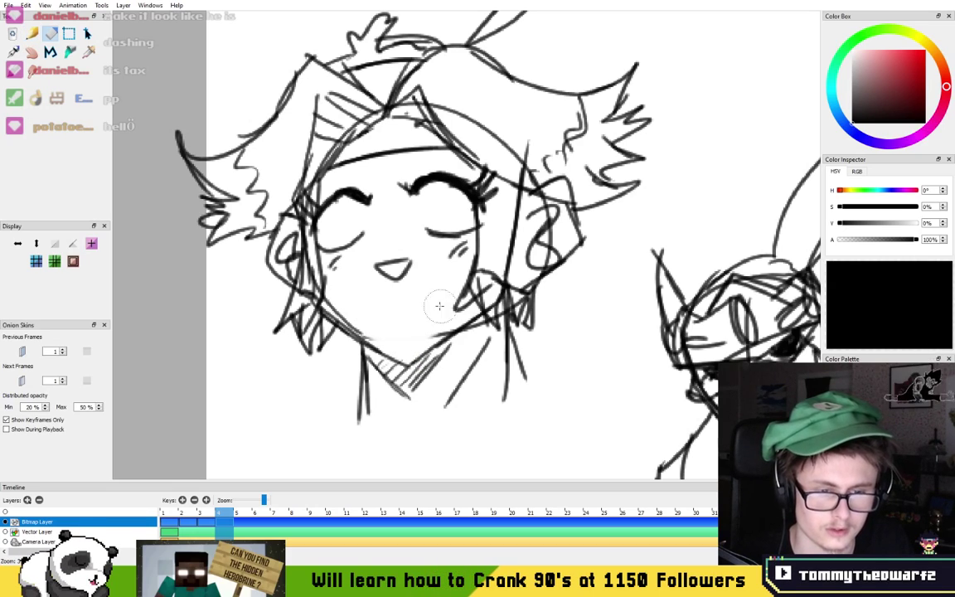
mouse_move(365, 259)
left_mouse_down()
mouse_move(399, 252)
mouse_move(373, 278)
mouse_move(412, 266)
mouse_move(400, 283)
mouse_move(412, 296)
mouse_move(388, 282)
mouse_move(414, 276)
mouse_move(422, 290)
mouse_move(382, 286)
mouse_move(420, 275)
left_mouse_up()
key("n")
key("ctrl+z")
key("ctrl+z")
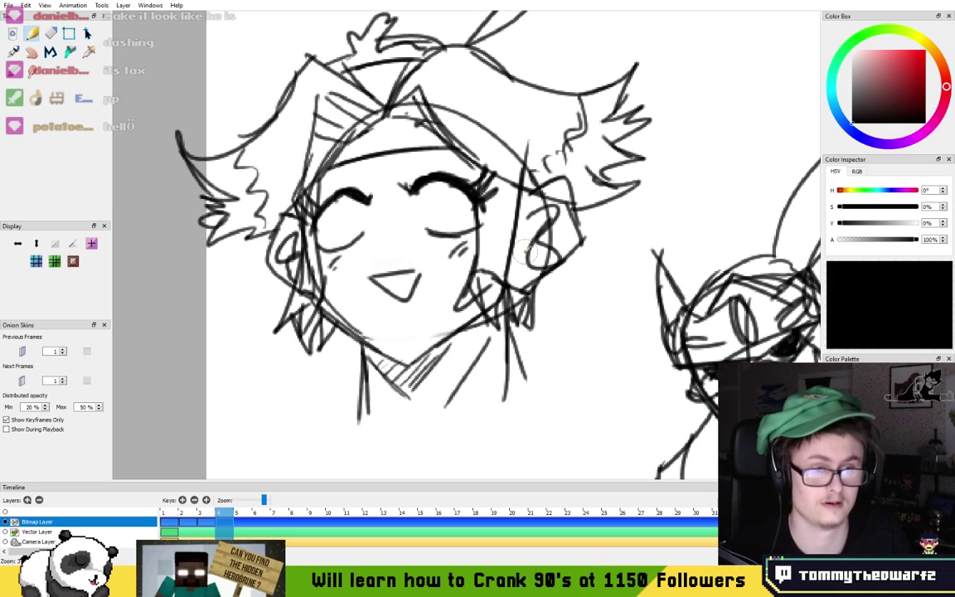
- Round out the outer edge of the larger ear and touch up the line below the smaller ear
mouse_move(533, 308)
left_mouse_down()
mouse_move(572, 280)
mouse_move(578, 253)
left_mouse_up()
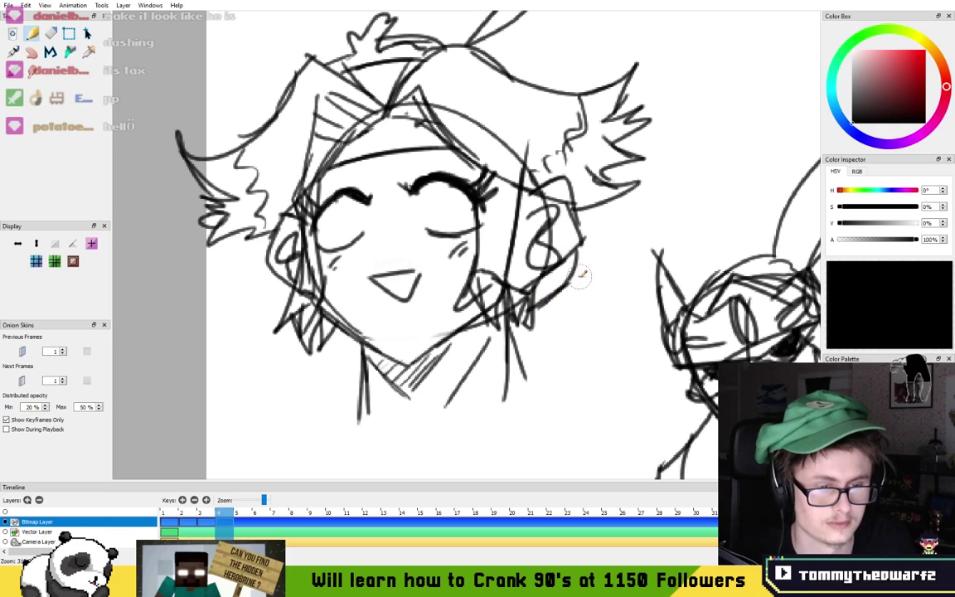
mouse_move(549, 297)
left_mouse_down()
mouse_move(593, 224)
mouse_move(557, 290)
left_mouse_up()
left_click_drag(294, 297, 280, 288)
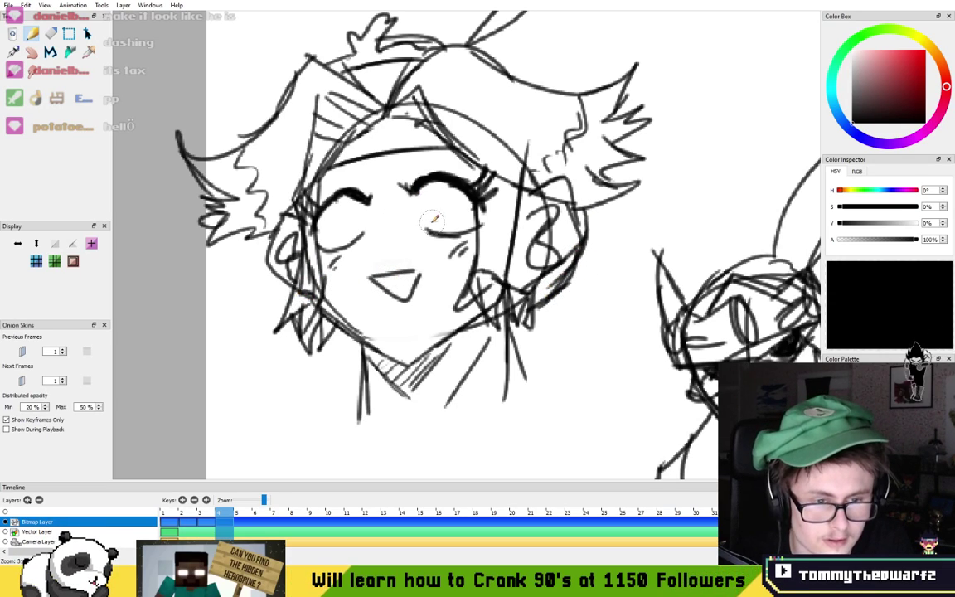
- Draw a tall oval iris in each eye, redrawing the one in the larger eye
left_click_drag(426, 228, 439, 237)
left_click_drag(342, 201, 365, 213)
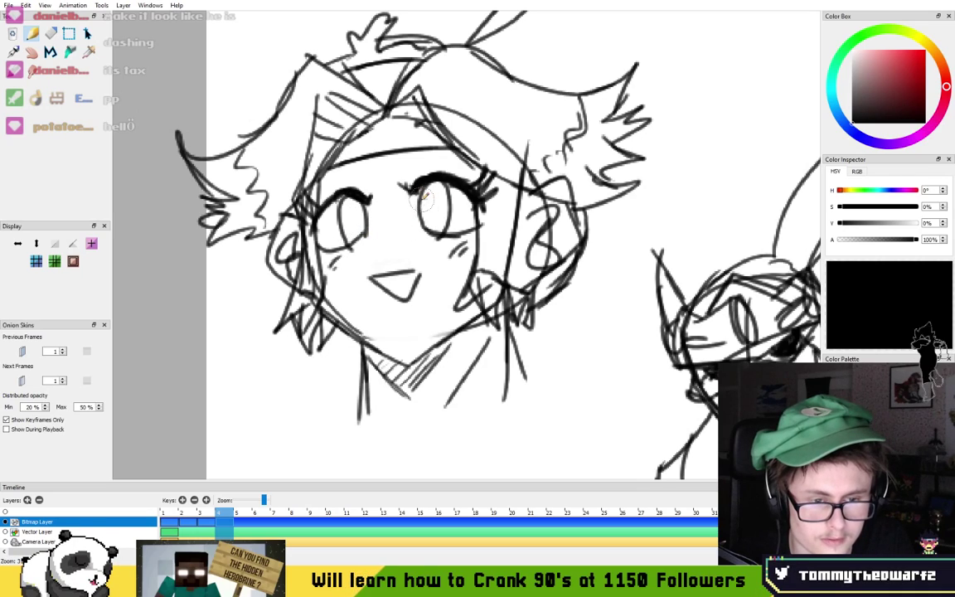
key("ctrl+z")
key("ctrl+z")
left_click_drag(423, 185, 455, 235)
left_click_drag(447, 184, 449, 226)
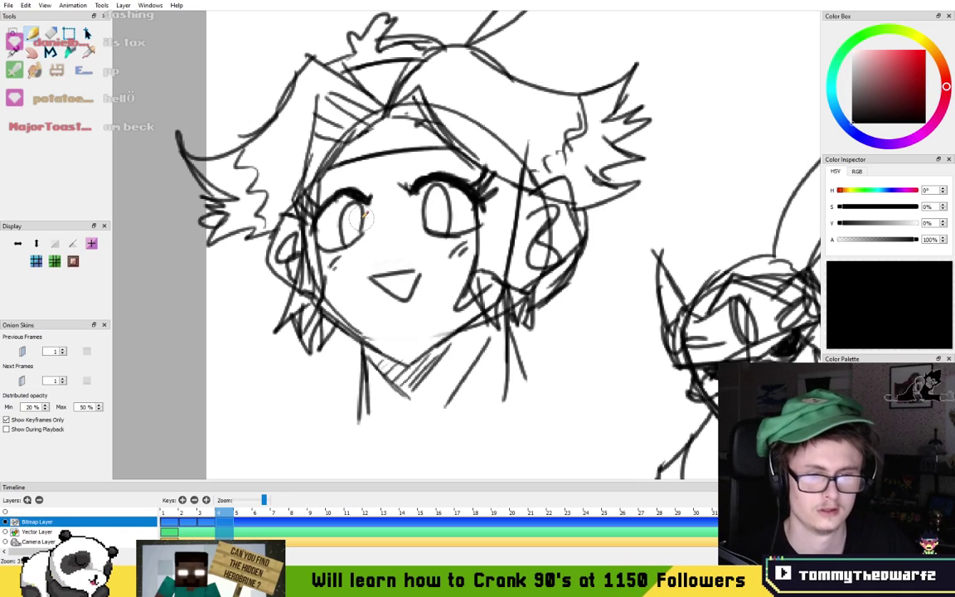
- Outline a small round highlight at the top of each iris
left_click_drag(321, 46, 393, 115)
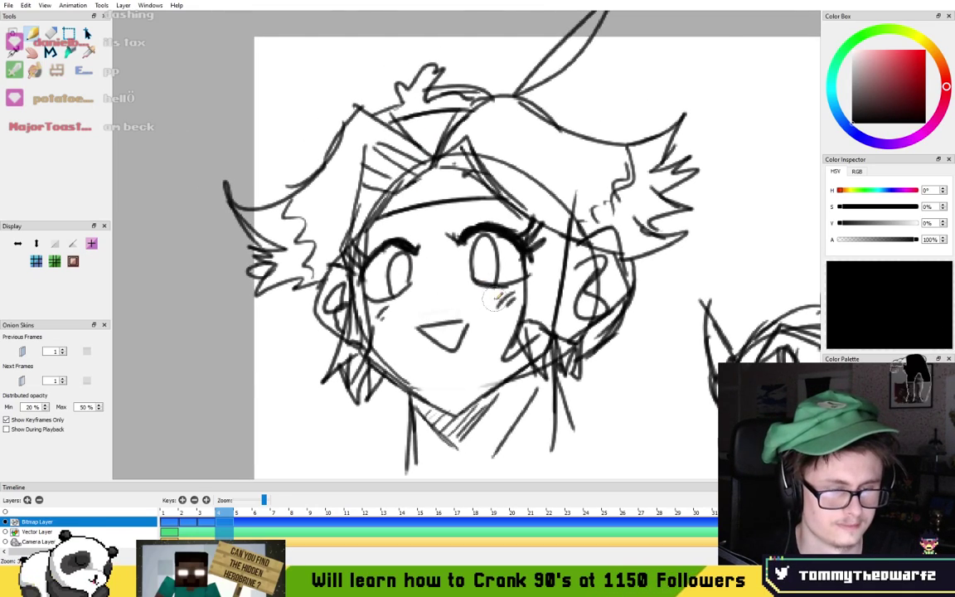
scroll(491, 299, "up", 1)
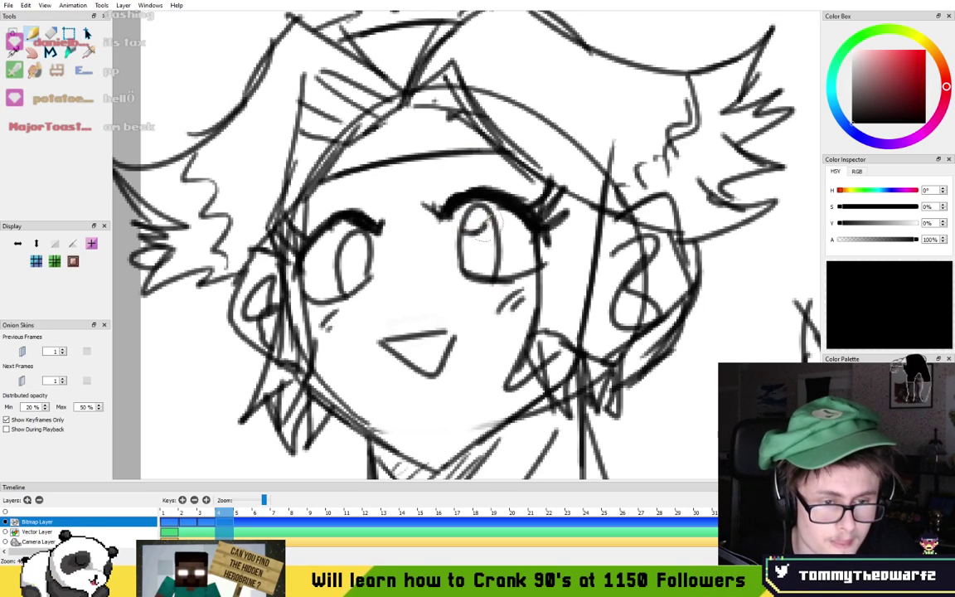
left_click_drag(485, 223, 466, 233)
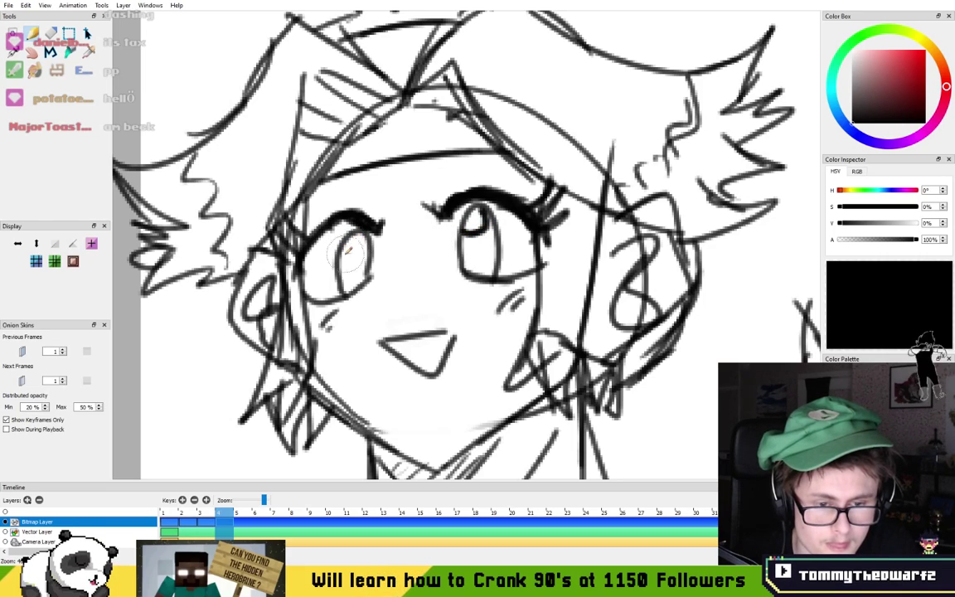
left_click_drag(348, 250, 356, 241)
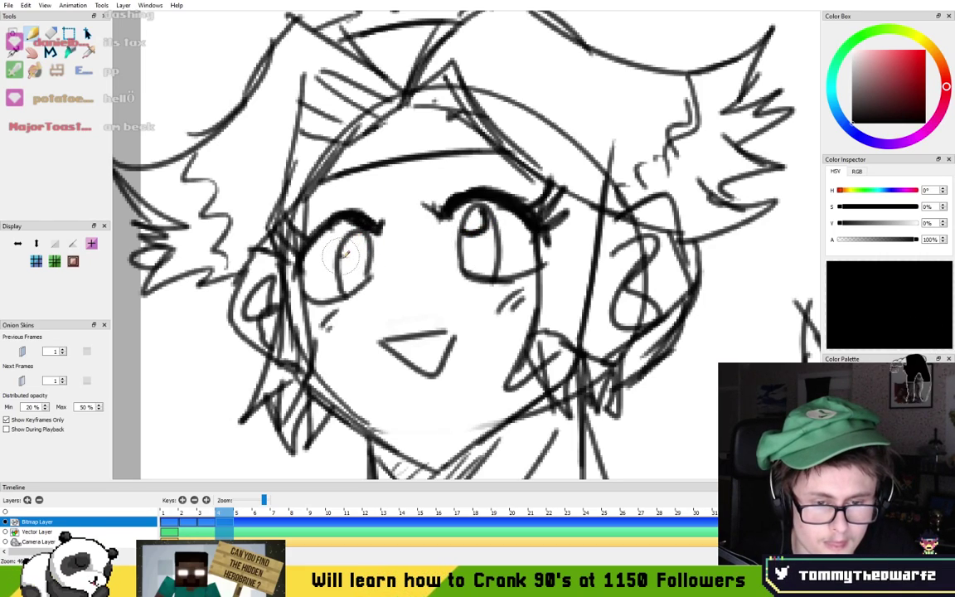
left_click_drag(324, 218, 379, 226)
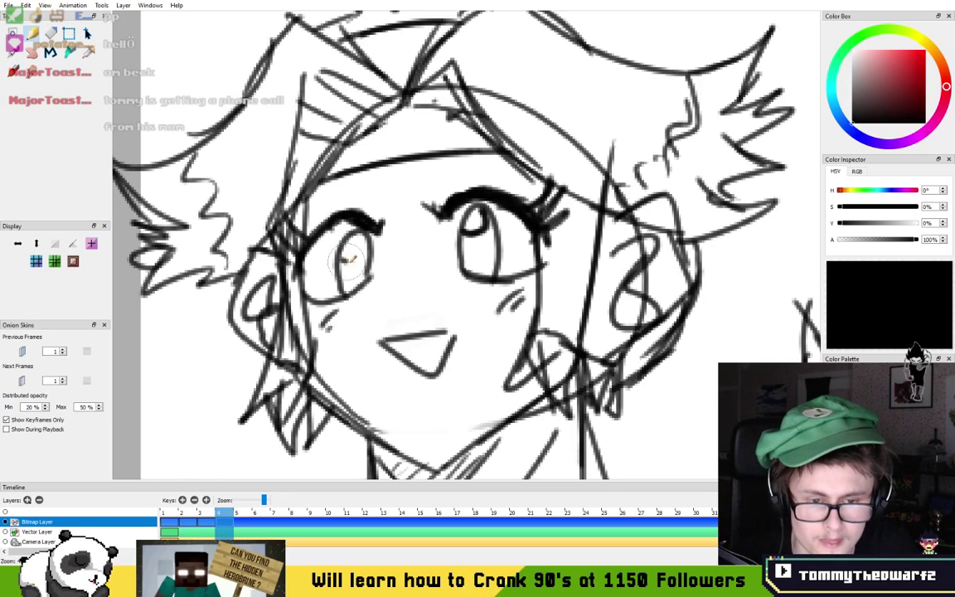
mouse_move(342, 253)
left_mouse_down()
mouse_move(355, 239)
mouse_move(361, 250)
left_mouse_up()
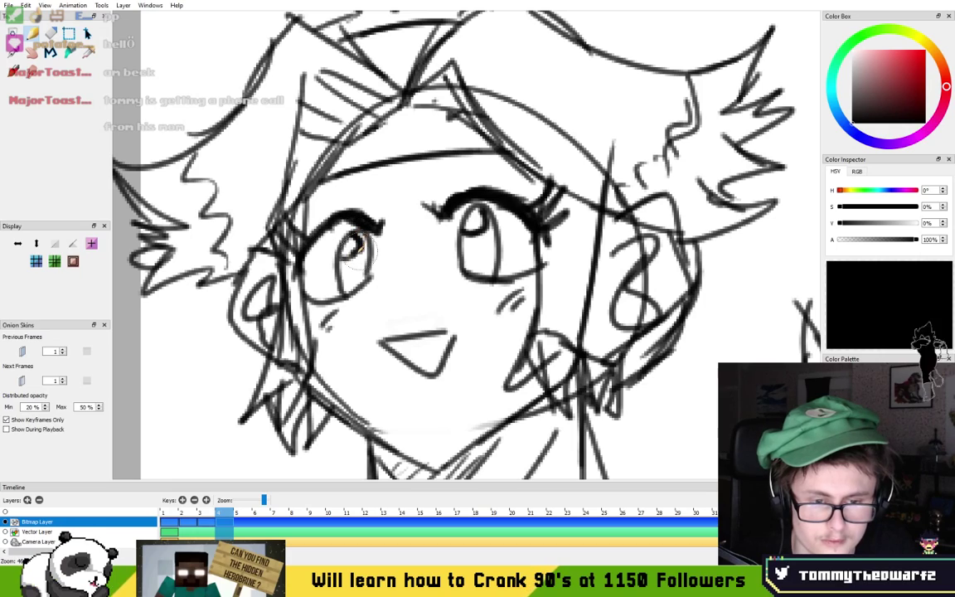
- Fill both irises solid black around their upper highlights
left_click_drag(353, 242, 340, 273)
left_click_drag(340, 274, 355, 274)
left_click_drag(463, 234, 467, 241)
left_click_drag(466, 240, 488, 265)
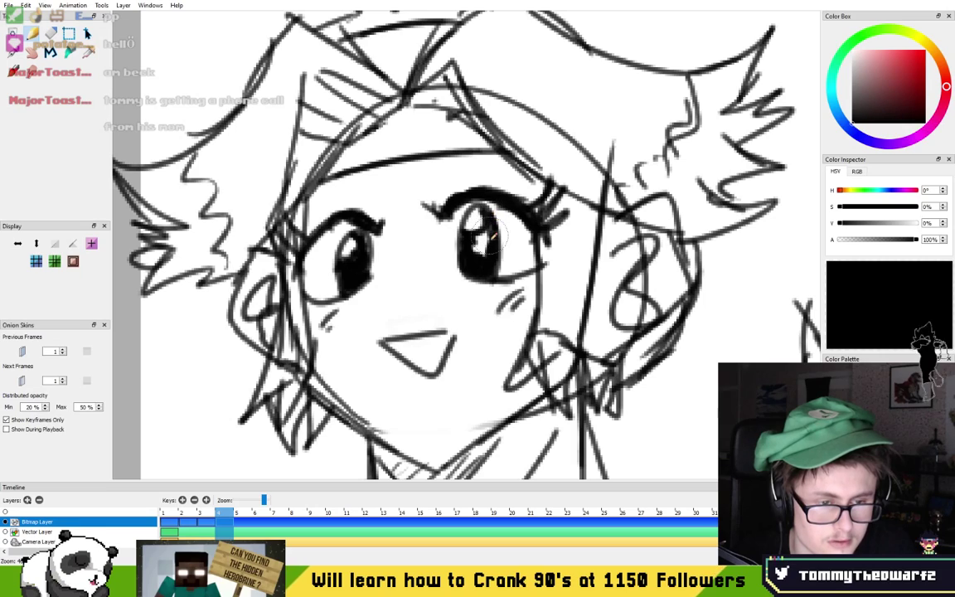
left_click_drag(481, 249, 491, 222)
left_click_drag(352, 244, 363, 260)
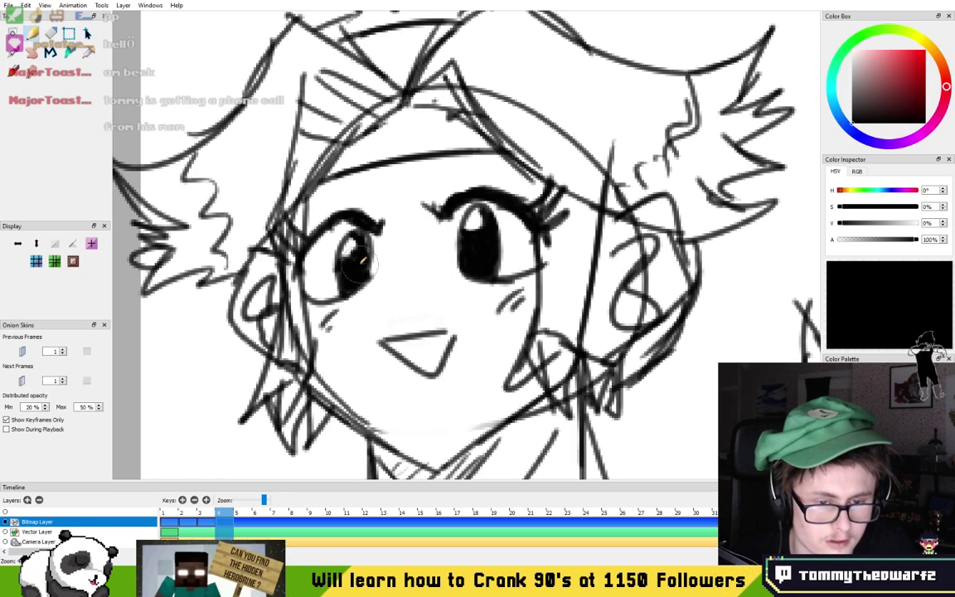
- Add a slanted frown mark between the eyes and a small nose dot, undoing the extra nose curve
scroll(362, 259, "down", 6)
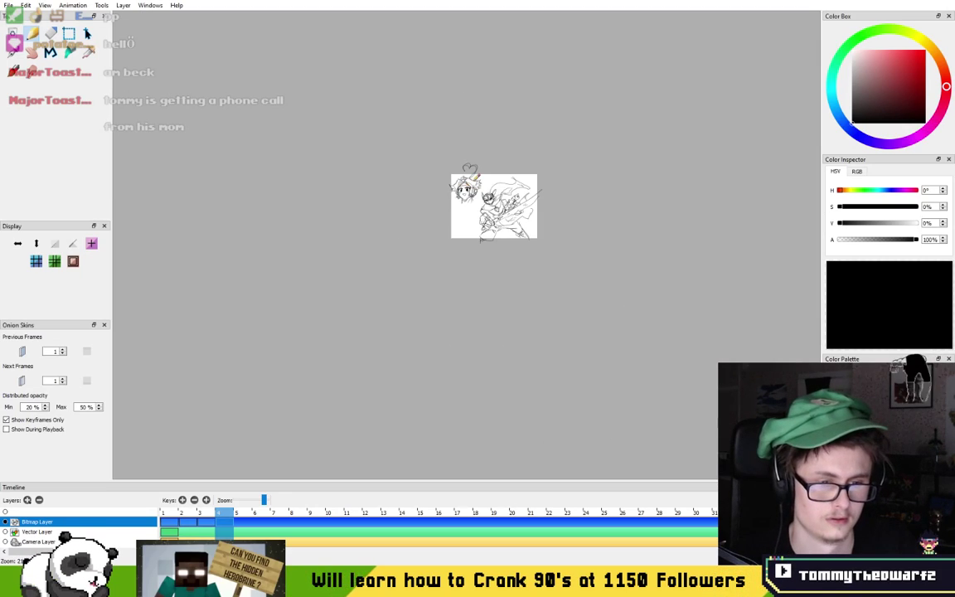
scroll(456, 184, "up", 2)
scroll(456, 184, "up", 5)
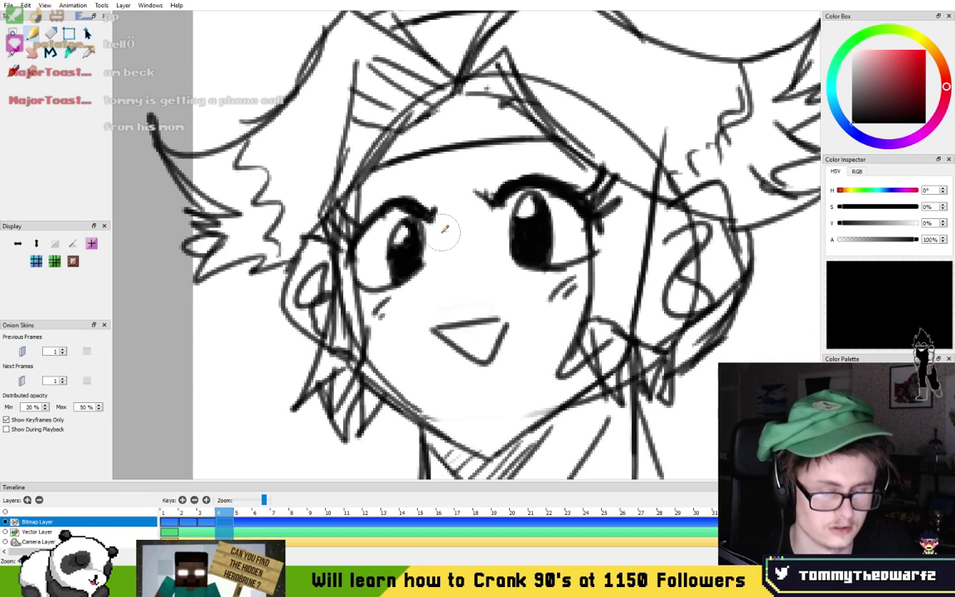
left_click(445, 279)
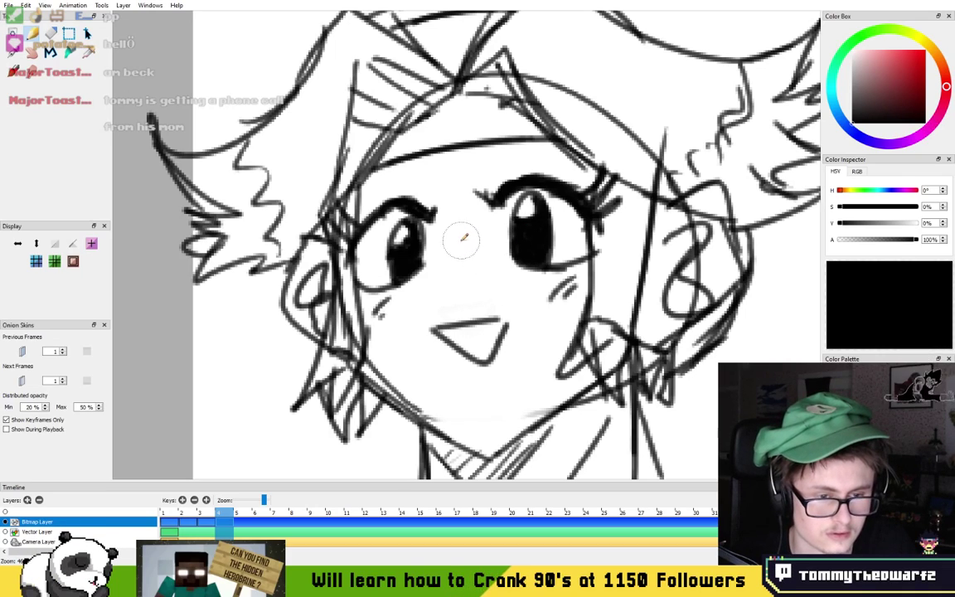
left_click_drag(460, 178, 471, 191)
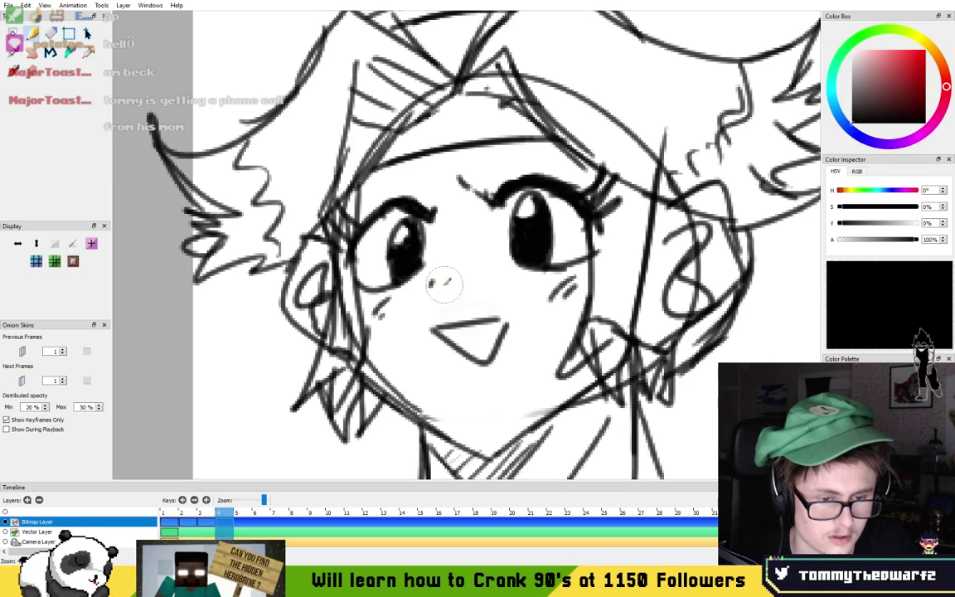
left_click_drag(430, 283, 441, 294)
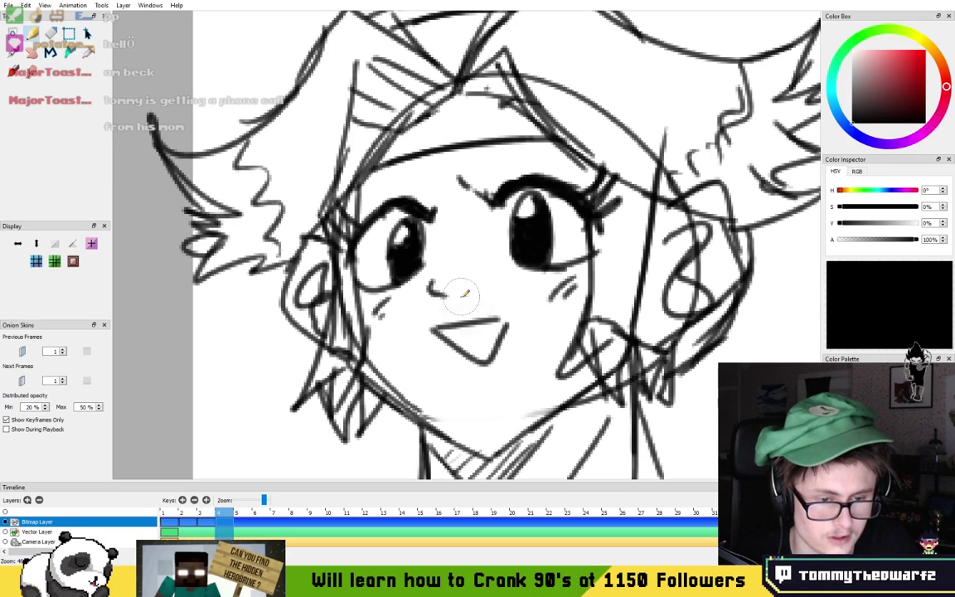
key("ctrl+z")
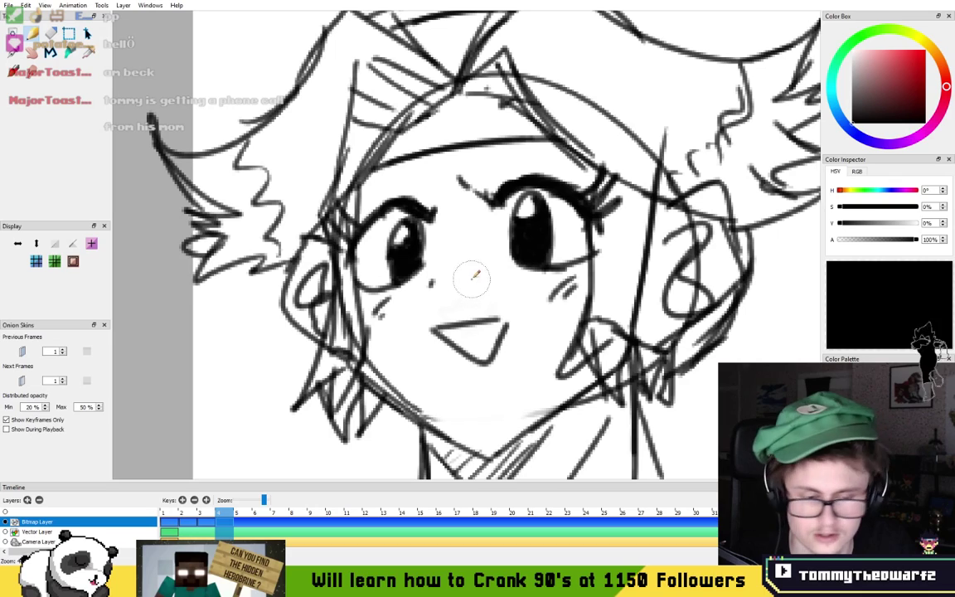
scroll(515, 168, "down", 6)
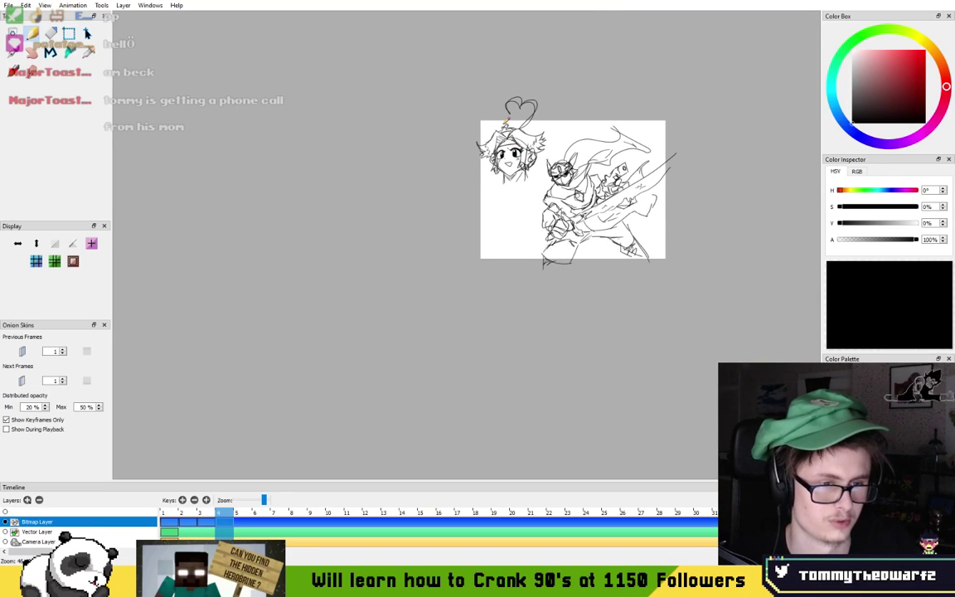
- Erase the upper end of the slanted frown mark between the eyes, leaving a short stub beside the larger eye
scroll(504, 119, "up", 6)
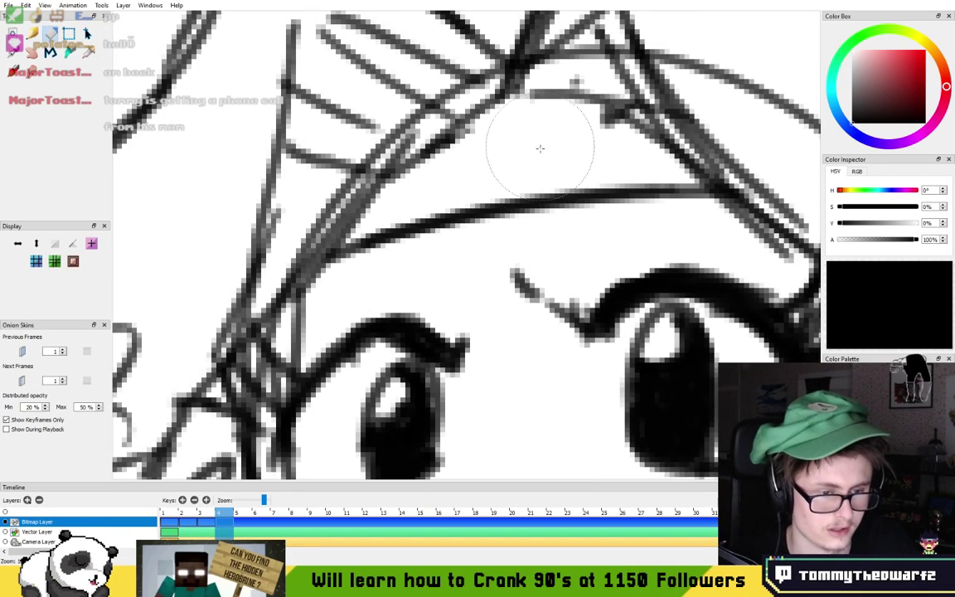
left_click_drag(530, 266, 487, 189)
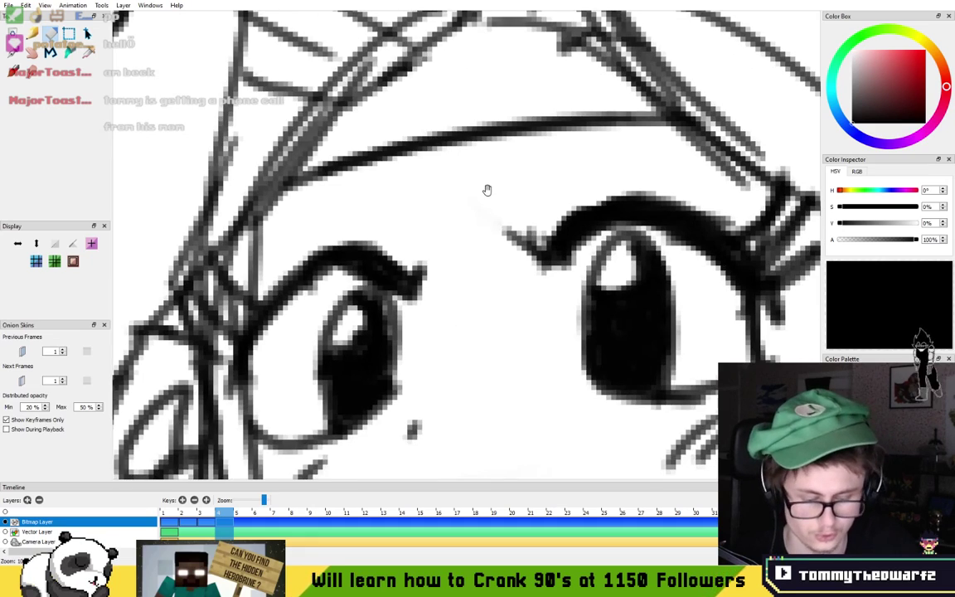
scroll(487, 190, "down", 5)
scroll(511, 210, "up", 4)
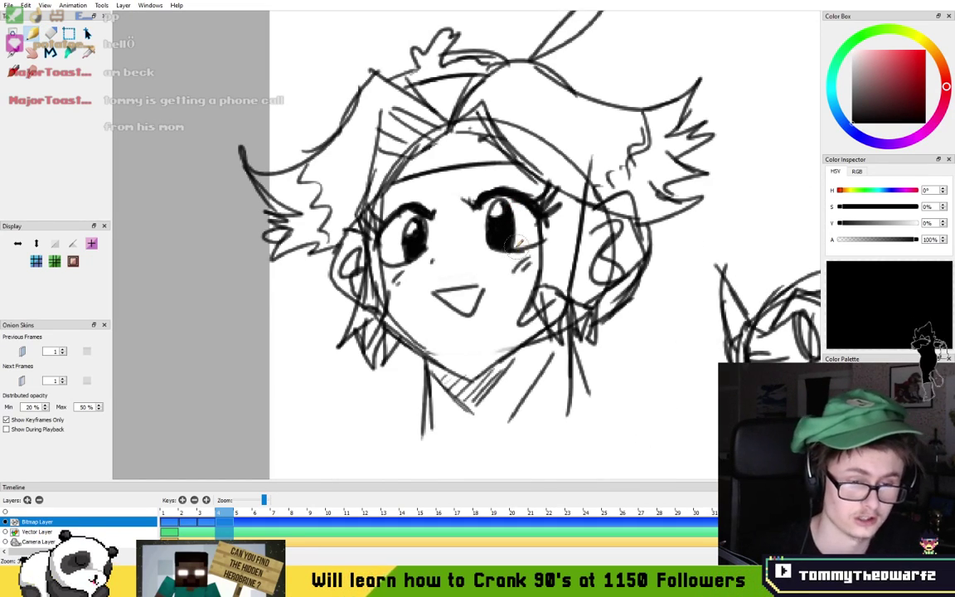
- Erase the wide triangular mouth and redraw it as a smaller, narrower open triangular smile below the nose
left_click_drag(516, 244, 509, 223)
left_click_drag(516, 175, 509, 197)
scroll(513, 190, "down", 5)
scroll(513, 239, "up", 5)
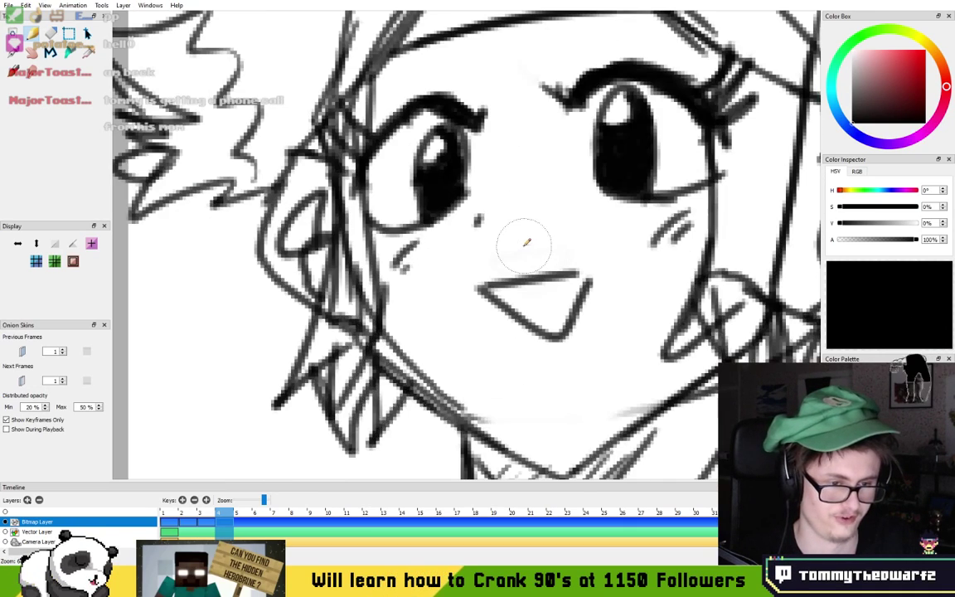
mouse_move(501, 286)
left_mouse_down()
mouse_move(486, 281)
mouse_move(571, 260)
mouse_move(608, 273)
mouse_move(545, 343)
left_mouse_up()
key("n")
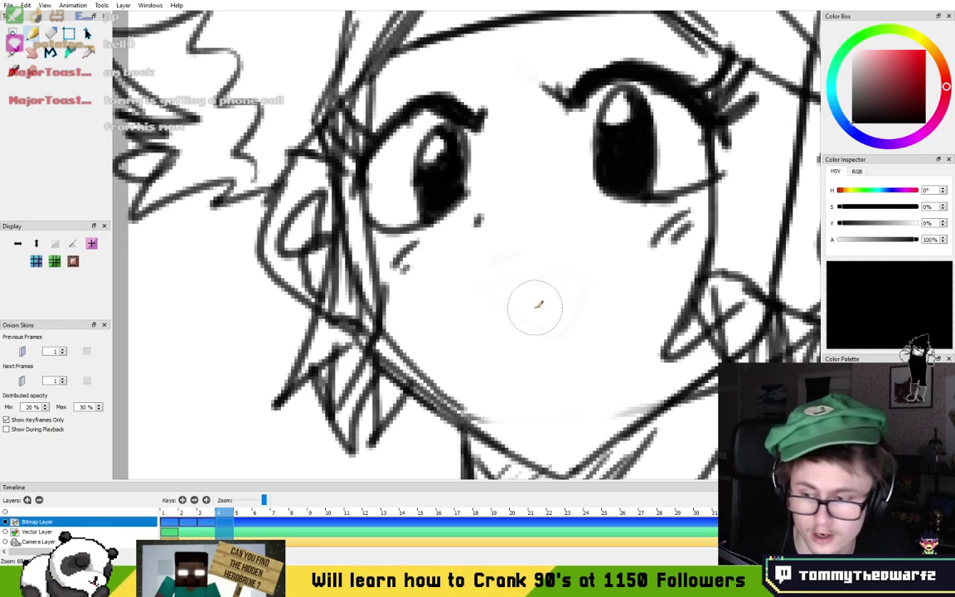
left_click_drag(513, 293, 562, 288)
scroll(553, 236, "down", 8)
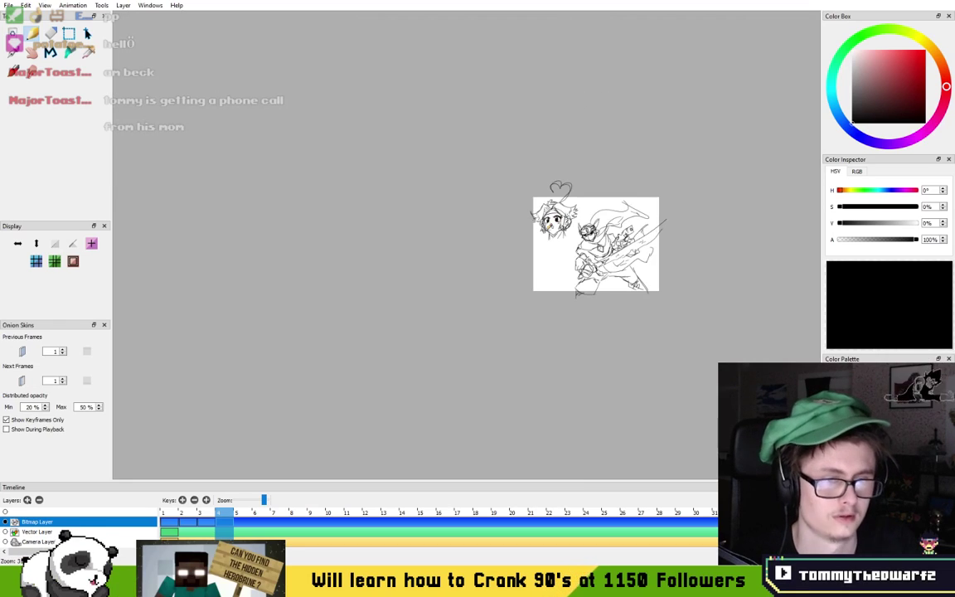
scroll(569, 208, "up", 6)
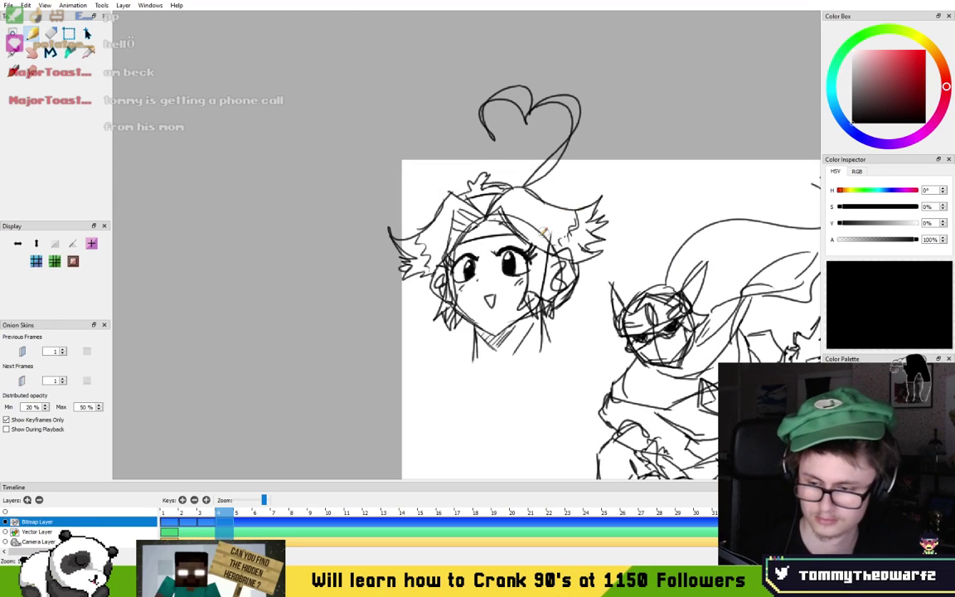
key("Left")
key("Left")
scroll(547, 166, "down", 2)
left_click_drag(548, 166, 451, 164)
key("Right")
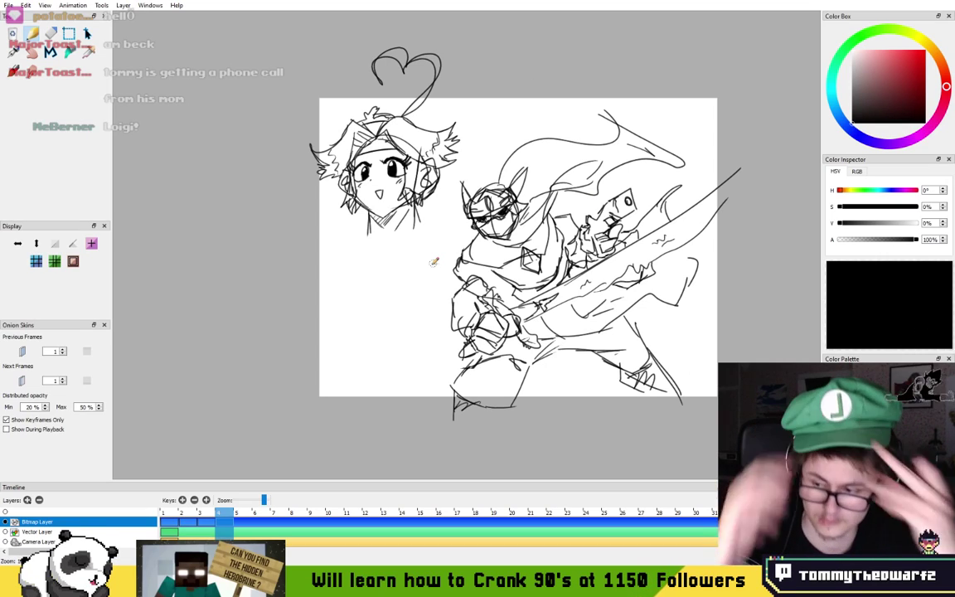
scroll(405, 247, "up", 5)
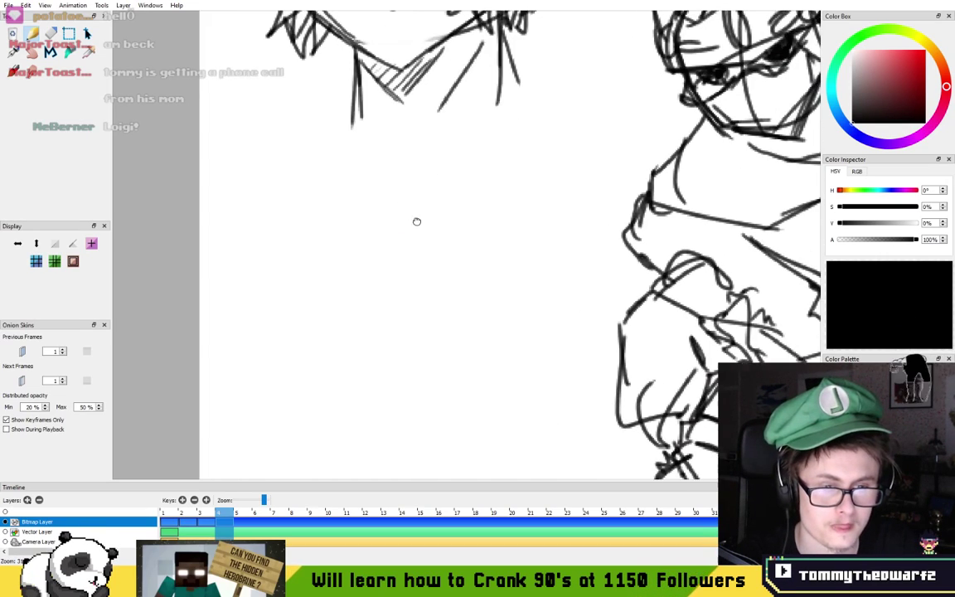
scroll(419, 170, "up", 2)
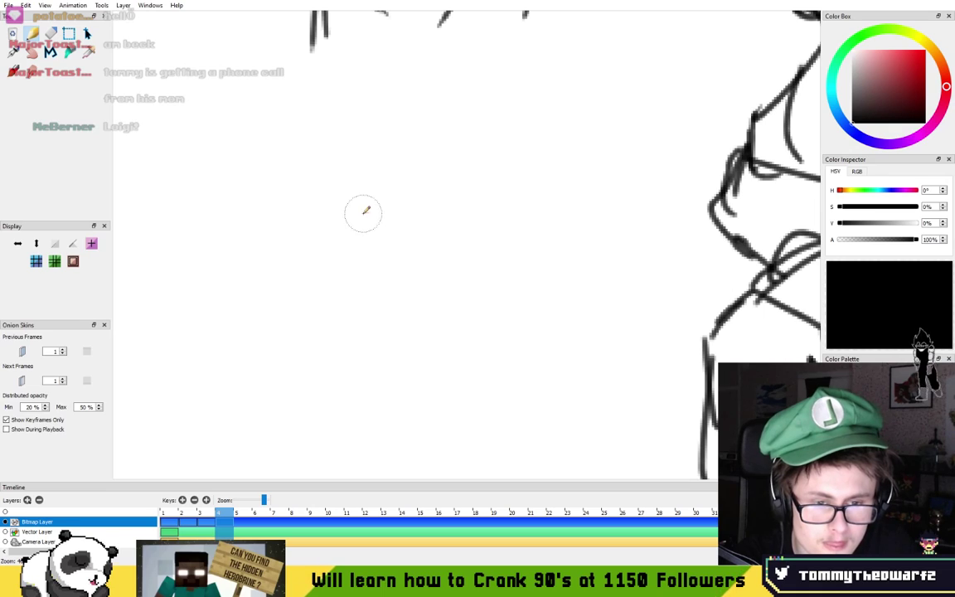
- Draw Luigi's round nose and pointed two-lobed mustache in the empty area beside the armoured swordsman on frame 4
mouse_move(382, 268)
left_mouse_down()
mouse_move(367, 227)
mouse_move(279, 197)
mouse_move(381, 309)
mouse_move(430, 236)
left_mouse_up()
key("ctrl+z")
mouse_move(375, 305)
left_mouse_down()
mouse_move(442, 316)
mouse_move(471, 202)
left_mouse_up()
mouse_move(471, 202)
left_mouse_down()
mouse_move(461, 248)
mouse_move(425, 267)
mouse_move(469, 272)
mouse_move(414, 302)
mouse_move(441, 348)
mouse_move(435, 220)
left_mouse_up()
key("ctrl+z")
key("ctrl+z")
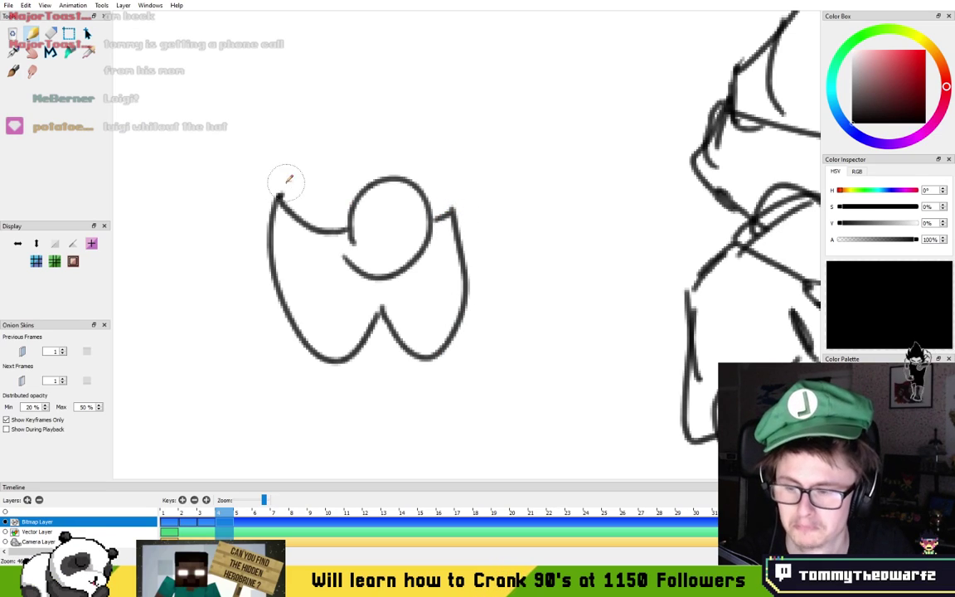
- Draw two tall oval eyes behind the nose and fill in their dark pupils
left_click_drag(303, 149, 358, 192)
left_click_drag(345, 248, 425, 222)
key("ctrl+z")
mouse_move(349, 246)
left_mouse_down()
mouse_move(427, 221)
mouse_move(498, 239)
left_mouse_up()
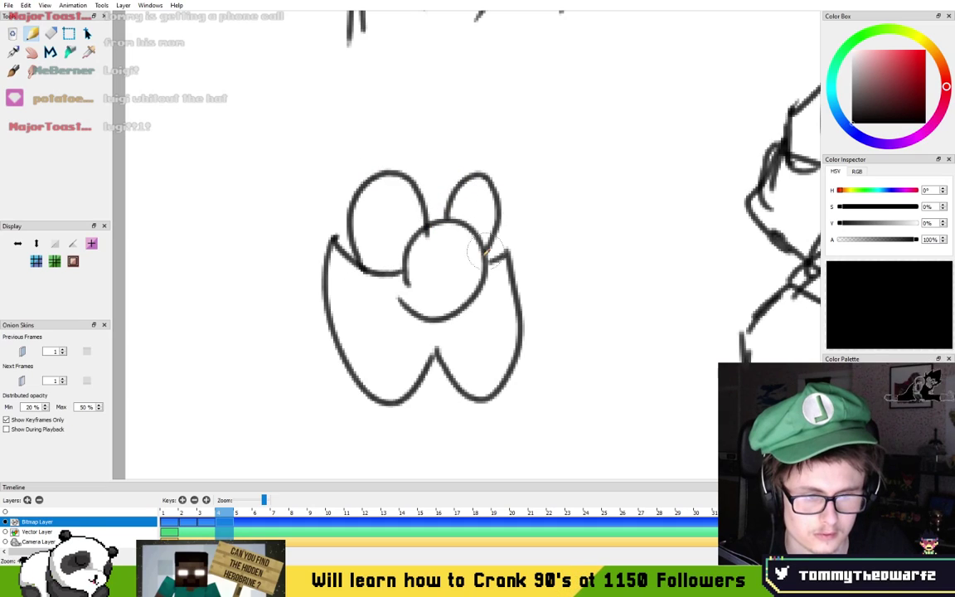
mouse_move(370, 269)
left_mouse_down()
mouse_move(414, 236)
mouse_move(370, 217)
mouse_move(398, 219)
mouse_move(377, 230)
mouse_move(394, 222)
mouse_move(386, 245)
mouse_move(482, 218)
mouse_move(453, 210)
mouse_move(481, 237)
mouse_move(463, 203)
left_mouse_up()
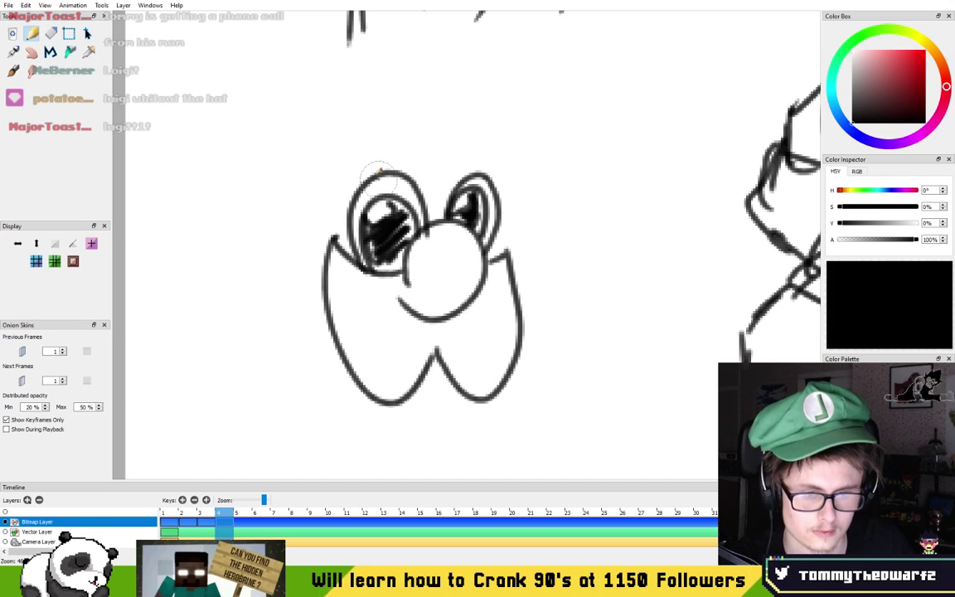
- Draw two thick arched eyebrows above Luigi's eyes
left_click_drag(352, 164, 426, 139)
key("ctrl+z")
mouse_move(357, 169)
left_mouse_down()
mouse_move(355, 156)
mouse_move(469, 158)
mouse_move(514, 169)
left_mouse_up()
key("ctrl+z")
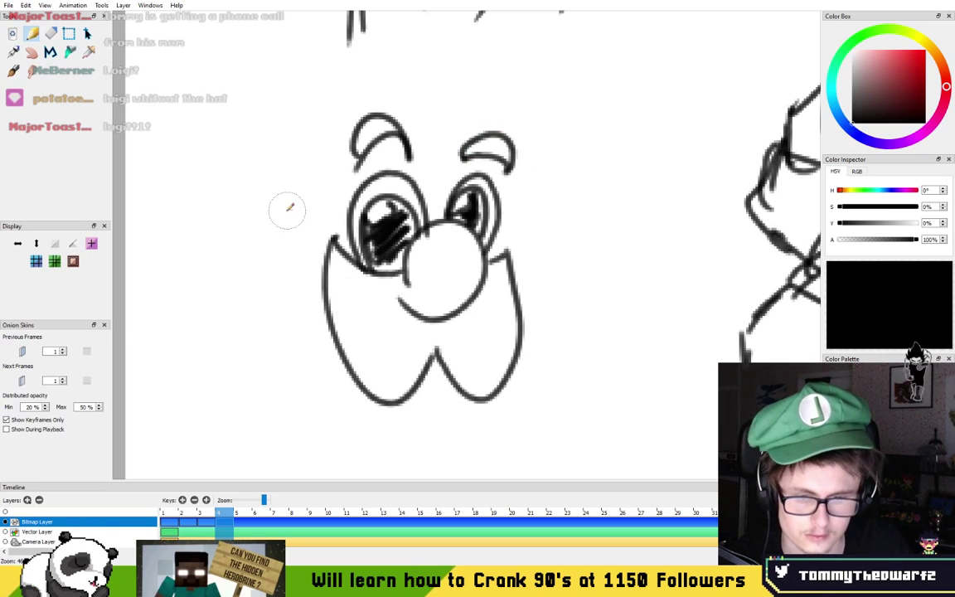
mouse_move(258, 195)
left_mouse_down()
mouse_move(215, 190)
mouse_move(207, 225)
mouse_move(226, 287)
mouse_move(276, 270)
left_mouse_up()
left_click_drag(248, 217, 242, 243)
mouse_move(232, 199)
left_mouse_down()
mouse_move(236, 262)
mouse_move(245, 263)
left_mouse_up()
mouse_move(260, 204)
left_mouse_down()
mouse_move(292, 254)
mouse_move(284, 183)
mouse_move(265, 221)
mouse_move(301, 193)
mouse_move(317, 156)
left_mouse_up()
key("ctrl+z")
key("ctrl+z")
key("ctrl+z")
key("ctrl+z")
key("ctrl+z")
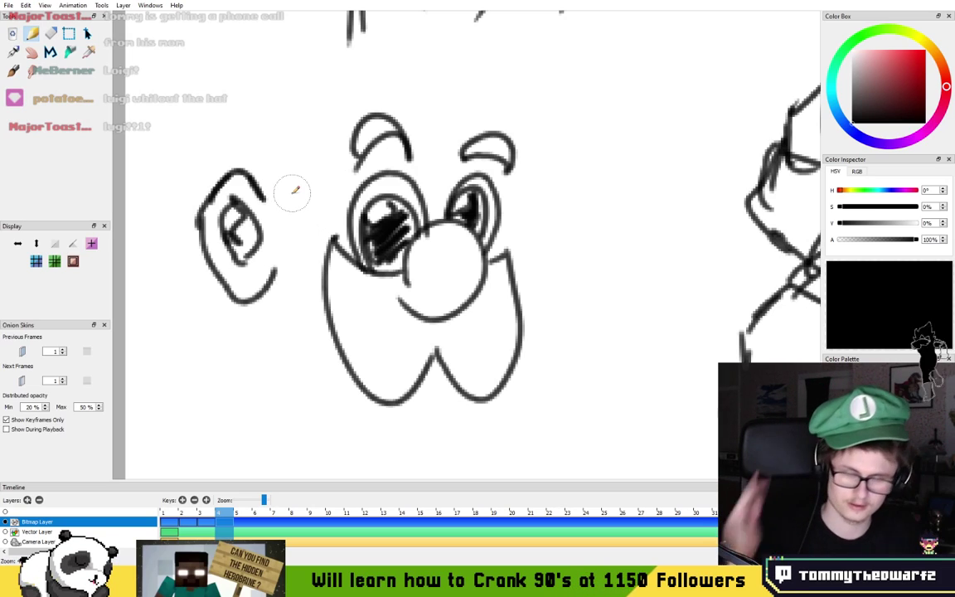
scroll(409, 164, "down", 6)
scroll(431, 191, "up", 3)
key("ctrl+z")
key("ctrl+z")
key("ctrl+z")
- Draw the curved jaw and chin below the mustache and add an ear on each side of Luigi's face
mouse_move(446, 282)
left_mouse_down()
mouse_move(421, 243)
mouse_move(440, 301)
mouse_move(390, 290)
mouse_move(454, 291)
left_mouse_up()
key("ctrl+z")
key("ctrl+z")
key("ctrl+z")
key("ctrl+z")
left_click_drag(453, 289, 410, 306)
key("ctrl+z")
mouse_move(455, 280)
left_mouse_down()
mouse_move(425, 305)
mouse_move(364, 261)
mouse_move(368, 209)
mouse_move(349, 182)
mouse_move(339, 215)
mouse_move(356, 234)
left_mouse_up()
left_click_drag(349, 197, 359, 216)
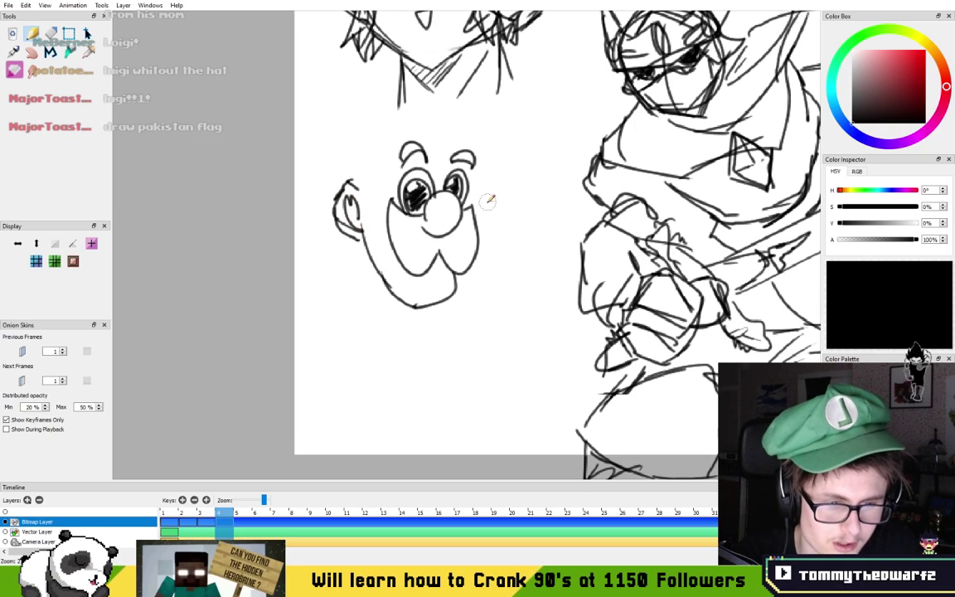
left_click_drag(482, 199, 488, 213)
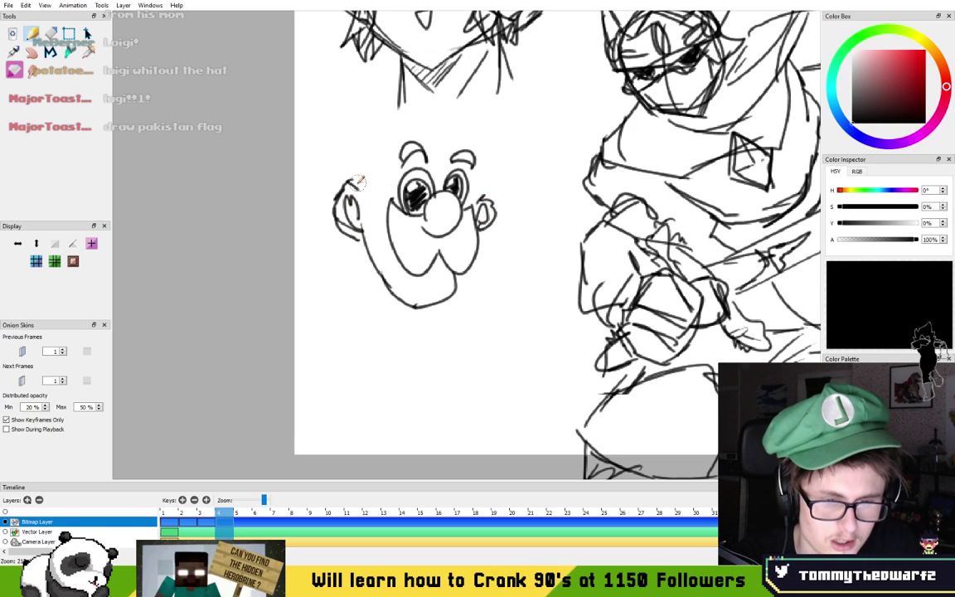
- Draw Luigi's tufted hair over the head, with a jagged hairline and sideburns around the face
mouse_move(359, 231)
left_mouse_down()
mouse_move(350, 249)
mouse_move(358, 245)
mouse_move(359, 259)
left_mouse_up()
mouse_move(344, 165)
left_mouse_down()
mouse_move(337, 139)
mouse_move(365, 116)
mouse_move(350, 125)
mouse_move(359, 83)
mouse_move(361, 108)
mouse_move(373, 114)
mouse_move(470, 96)
mouse_move(493, 100)
mouse_move(474, 110)
mouse_move(522, 107)
mouse_move(519, 135)
mouse_move(477, 145)
left_mouse_up()
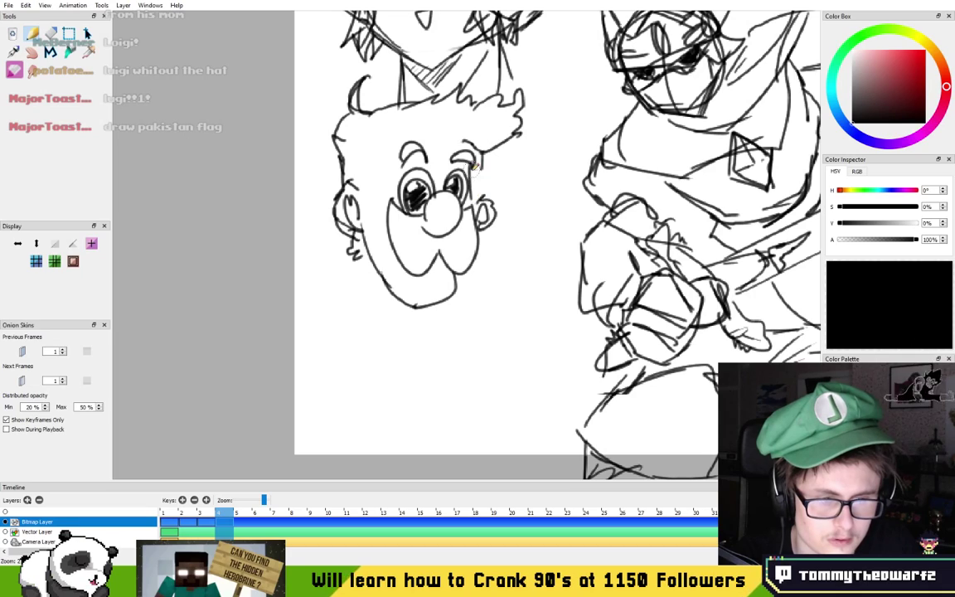
mouse_move(444, 141)
left_mouse_down()
mouse_move(370, 124)
mouse_move(346, 159)
mouse_move(370, 206)
left_mouse_up()
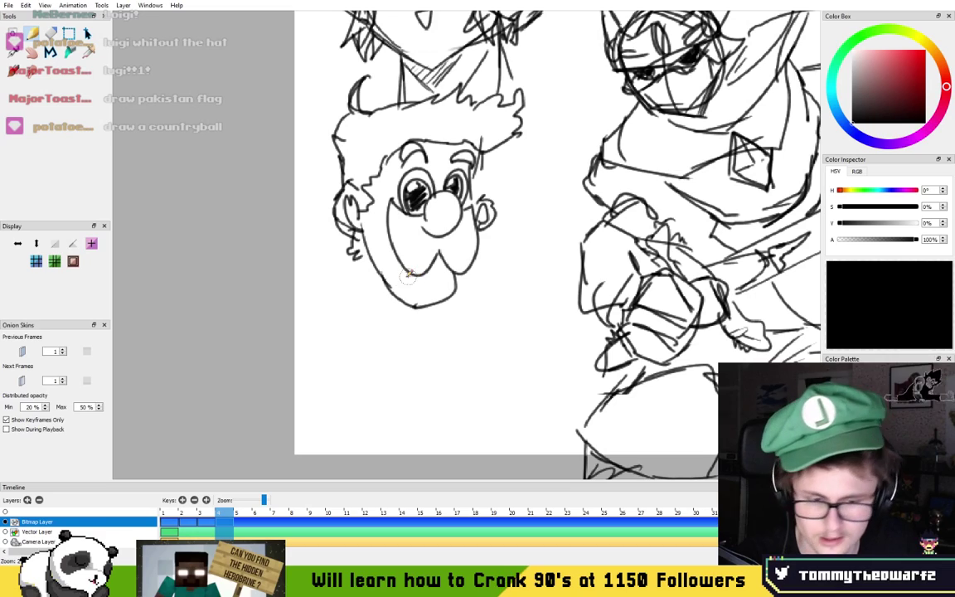
- Draw the curved overall straps with round buttons below Luigi's head, the bib's neckline between them and a shoulder line
left_click_drag(323, 287, 423, 365)
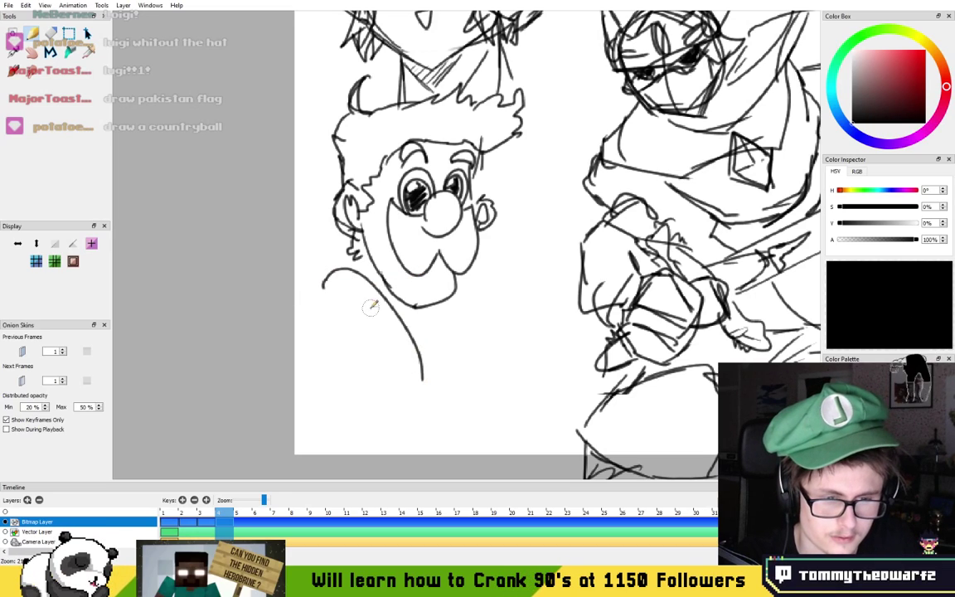
key("ctrl+z")
mouse_move(324, 286)
left_mouse_down()
mouse_move(403, 339)
mouse_move(411, 410)
mouse_move(390, 422)
mouse_move(333, 300)
mouse_move(397, 408)
left_mouse_up()
key("ctrl+z")
key("ctrl+z")
mouse_move(462, 291)
left_mouse_down()
mouse_move(493, 362)
mouse_move(484, 418)
mouse_move(500, 415)
mouse_move(459, 289)
left_mouse_up()
left_click_drag(489, 414, 496, 402)
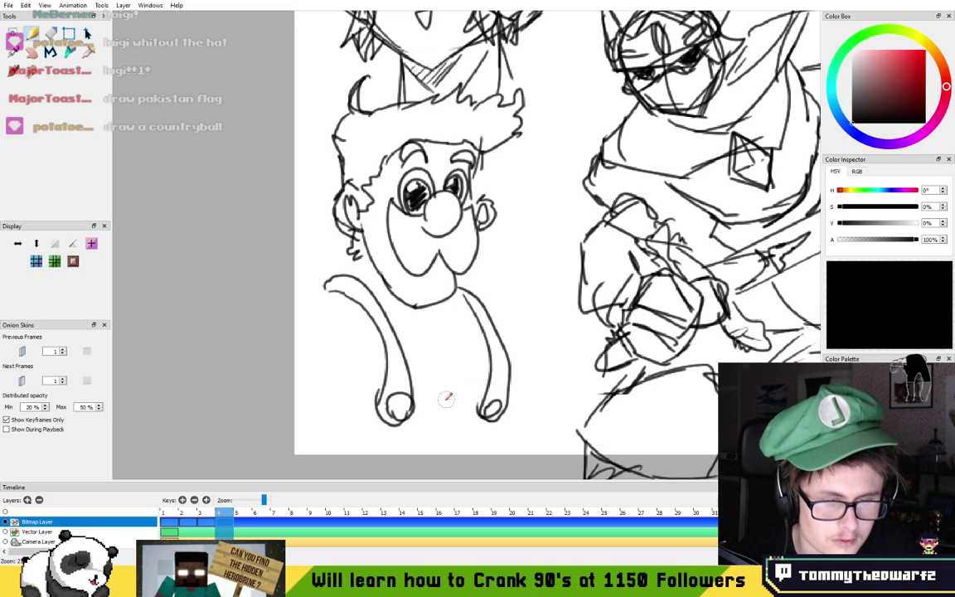
left_click_drag(414, 407, 483, 413)
left_click_drag(367, 421, 341, 415)
left_click_drag(311, 294, 288, 325)
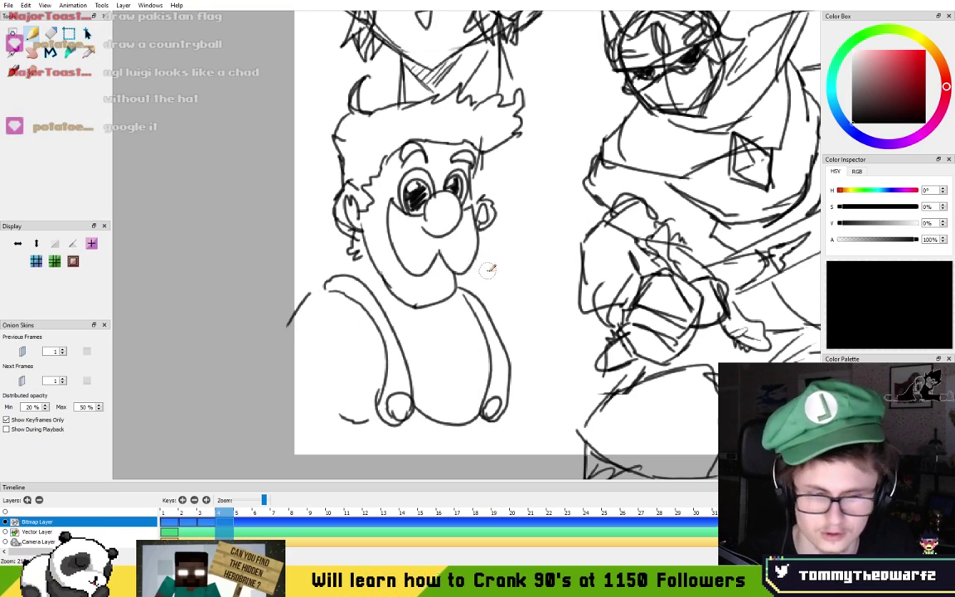
- Draw Luigi's raised gloved hand with two extended fingers, a cuff and the forearm beside the overalls
mouse_move(490, 248)
left_mouse_down()
mouse_move(523, 247)
mouse_move(537, 269)
mouse_move(537, 296)
left_mouse_up()
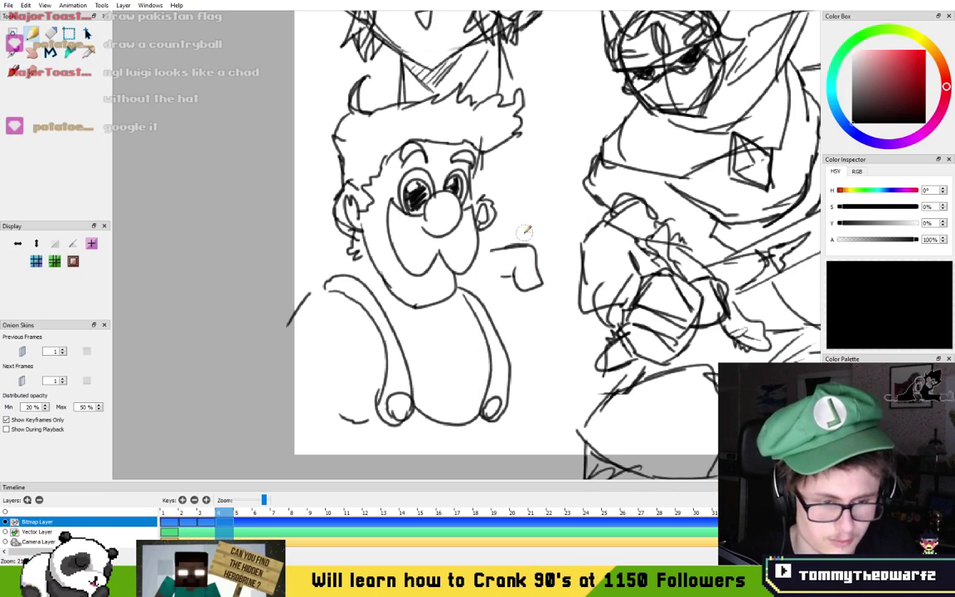
mouse_move(509, 246)
left_mouse_down()
mouse_move(538, 188)
mouse_move(557, 208)
mouse_move(559, 234)
mouse_move(549, 234)
mouse_move(557, 222)
mouse_move(563, 271)
mouse_move(548, 283)
mouse_move(544, 272)
mouse_move(572, 249)
mouse_move(567, 286)
mouse_move(519, 295)
mouse_move(544, 289)
mouse_move(531, 295)
mouse_move(548, 299)
mouse_move(546, 315)
mouse_move(513, 326)
mouse_move(499, 307)
mouse_move(491, 249)
mouse_move(491, 304)
left_mouse_up()
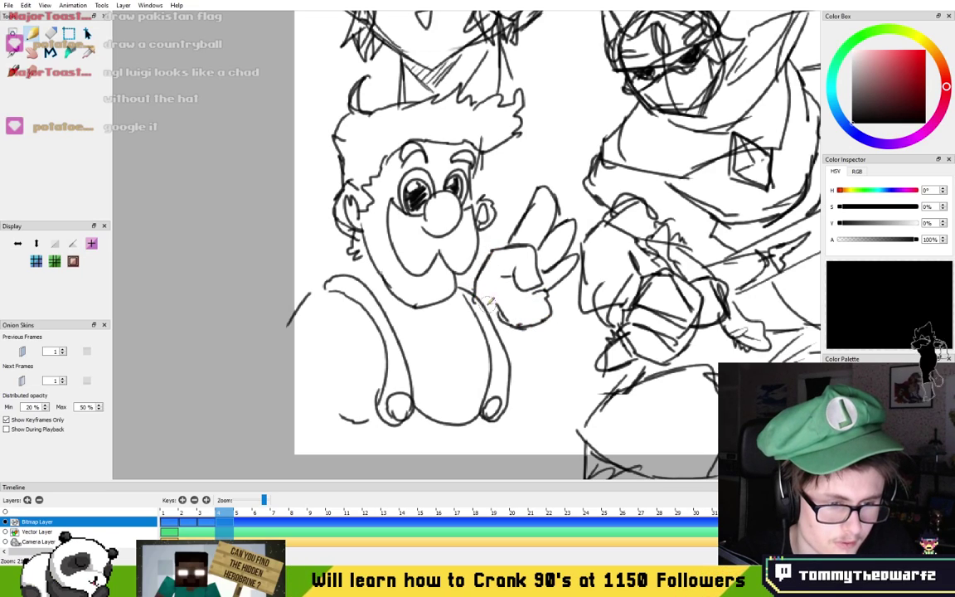
mouse_move(548, 324)
left_mouse_down()
mouse_move(520, 349)
mouse_move(543, 347)
mouse_move(555, 410)
mouse_move(550, 463)
left_mouse_up()
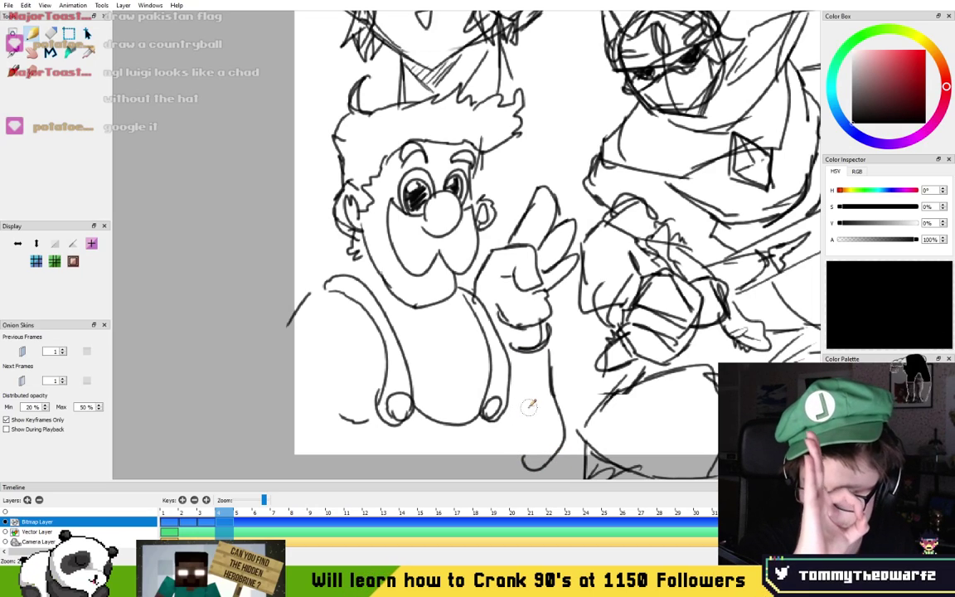
key("ctrl+z")
left_click_drag(530, 291, 506, 285)
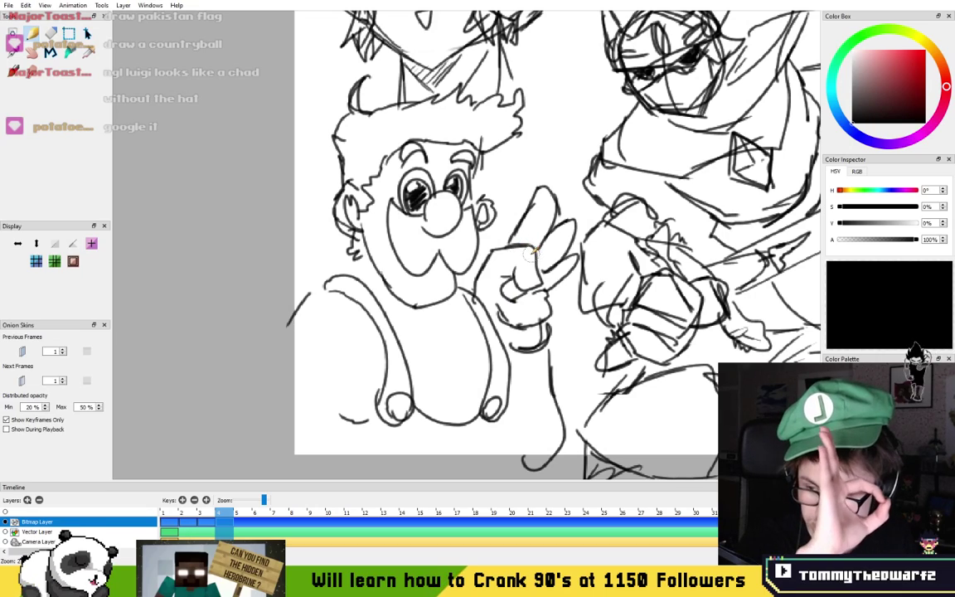
- Extend Luigi's other arm from the shoulder down past the canvas edge
left_click_drag(285, 328, 238, 418)
left_click_drag(249, 462, 279, 469)
left_click_drag(306, 407, 327, 291)
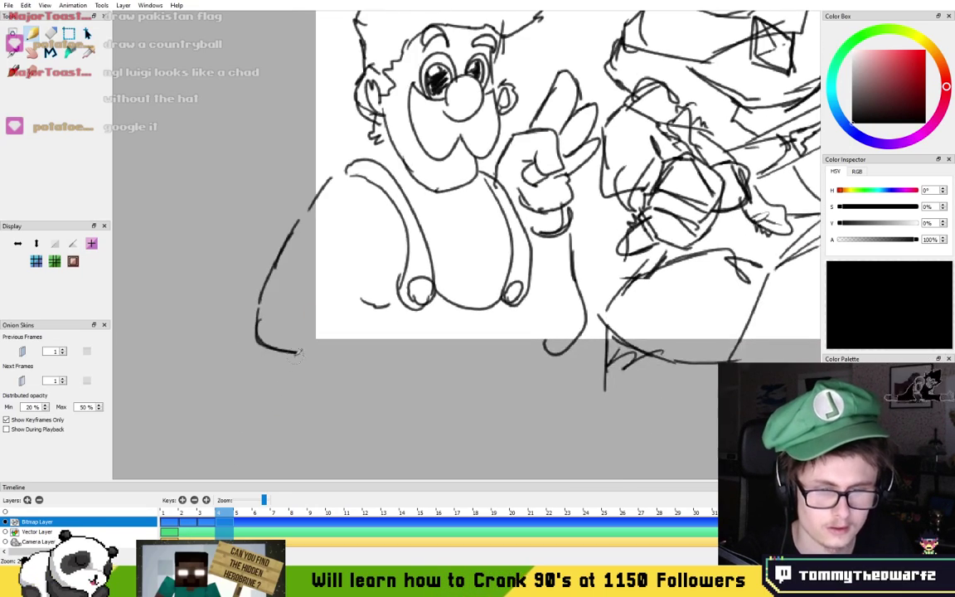
left_click_drag(252, 336, 308, 375)
- Draw a countryball with a cross-shaped flag pattern and two half-round eyes between the girl's hair and the cape
scroll(340, 283, "down", 4)
left_click_drag(398, 204, 354, 194)
scroll(382, 245, "up", 3)
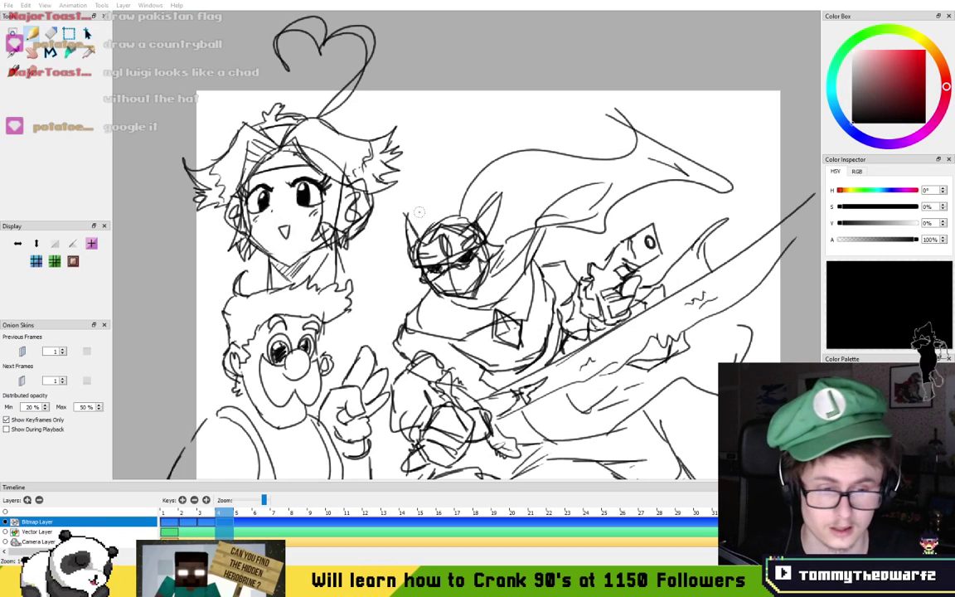
scroll(418, 214, "up", 6)
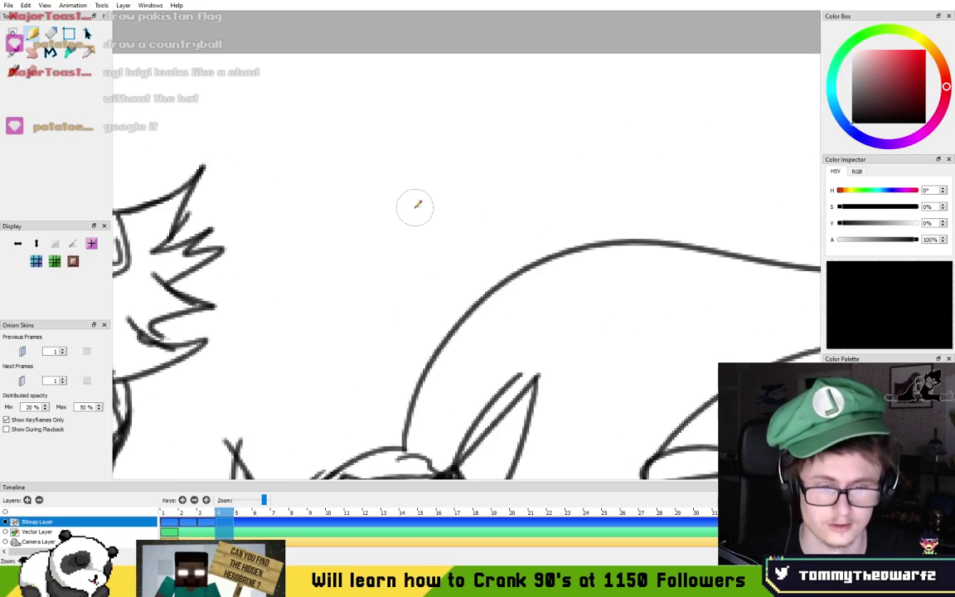
mouse_move(319, 282)
left_mouse_down()
mouse_move(292, 100)
mouse_move(254, 221)
left_mouse_up()
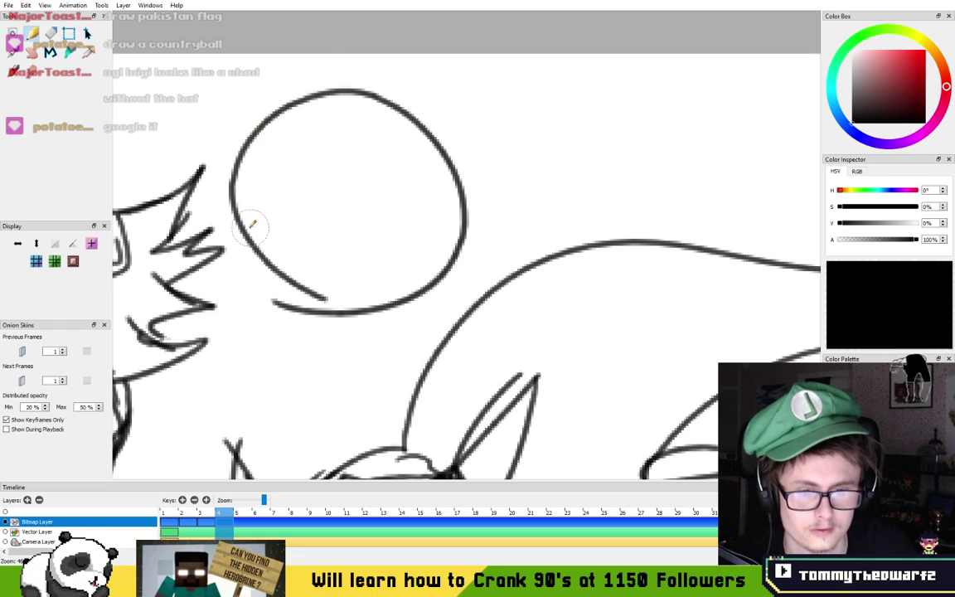
mouse_move(330, 205)
left_mouse_down()
mouse_move(280, 204)
mouse_move(432, 203)
left_mouse_up()
mouse_move(360, 91)
left_mouse_down()
mouse_move(363, 161)
mouse_move(332, 184)
mouse_move(244, 182)
mouse_move(322, 296)
mouse_move(349, 297)
mouse_move(429, 241)
left_mouse_up()
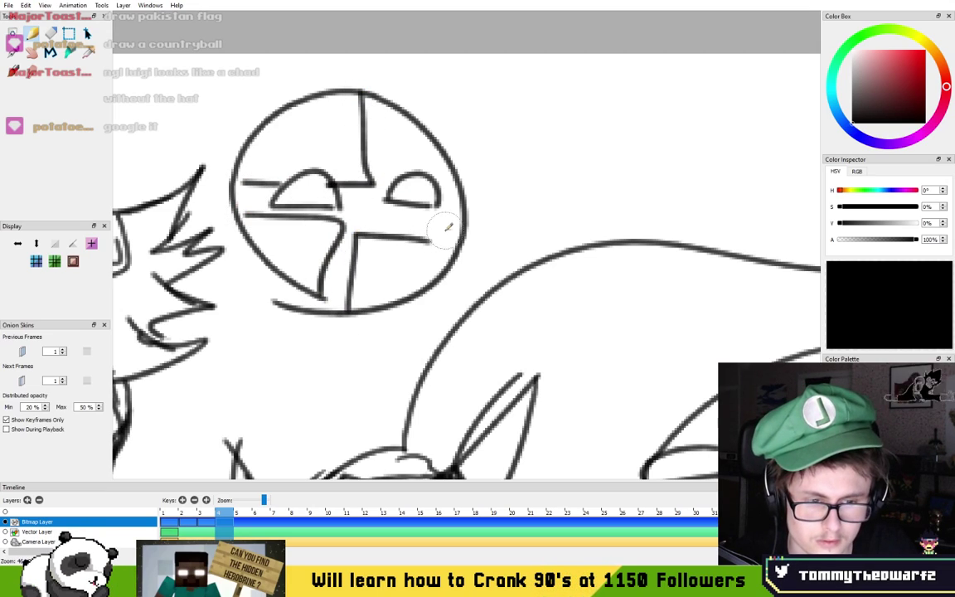
mouse_move(463, 197)
left_mouse_down()
mouse_move(397, 174)
mouse_move(396, 118)
left_mouse_up()
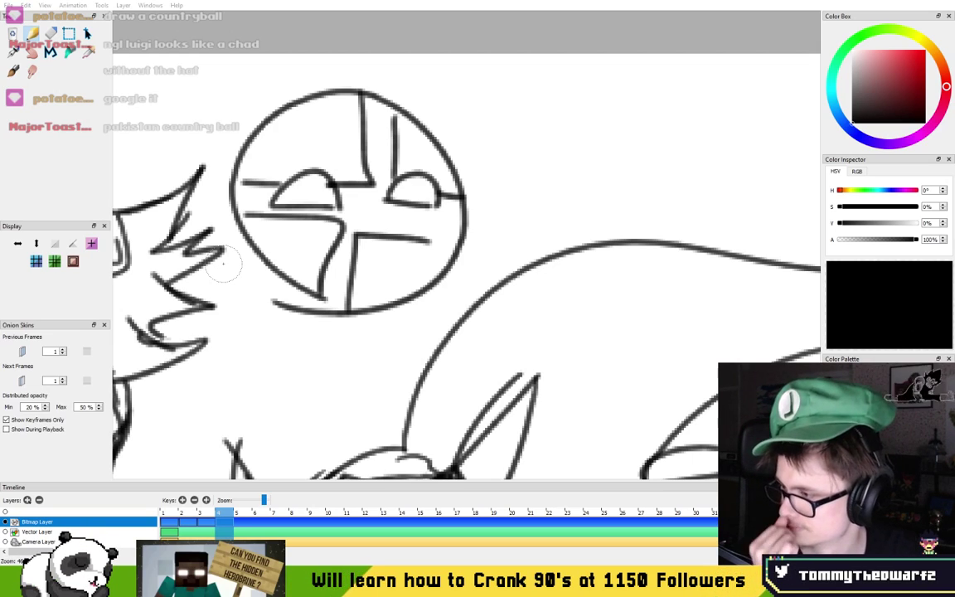
- Draw a Pakistan countryball with slanted eyes, a crescent and a star in the blank canvas corner above the cape
left_click_drag(533, 199, 366, 175)
scroll(373, 177, "down", 5)
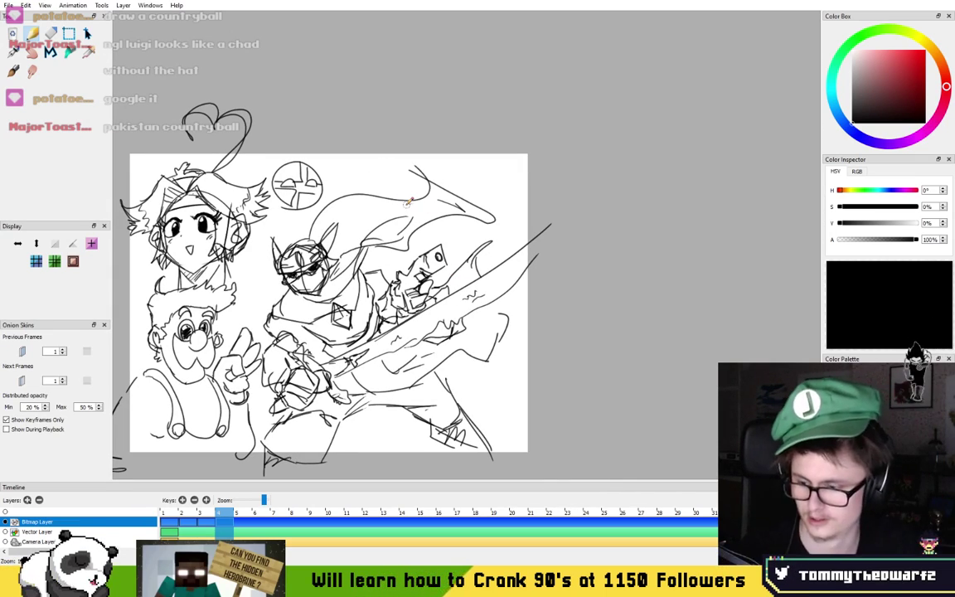
scroll(386, 190, "up", 4)
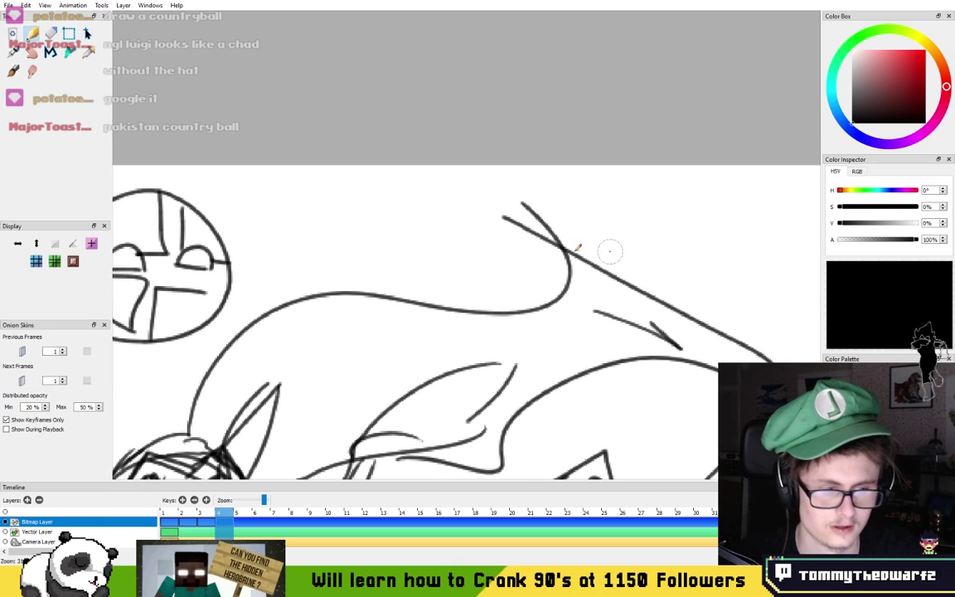
scroll(611, 248, "up", 5)
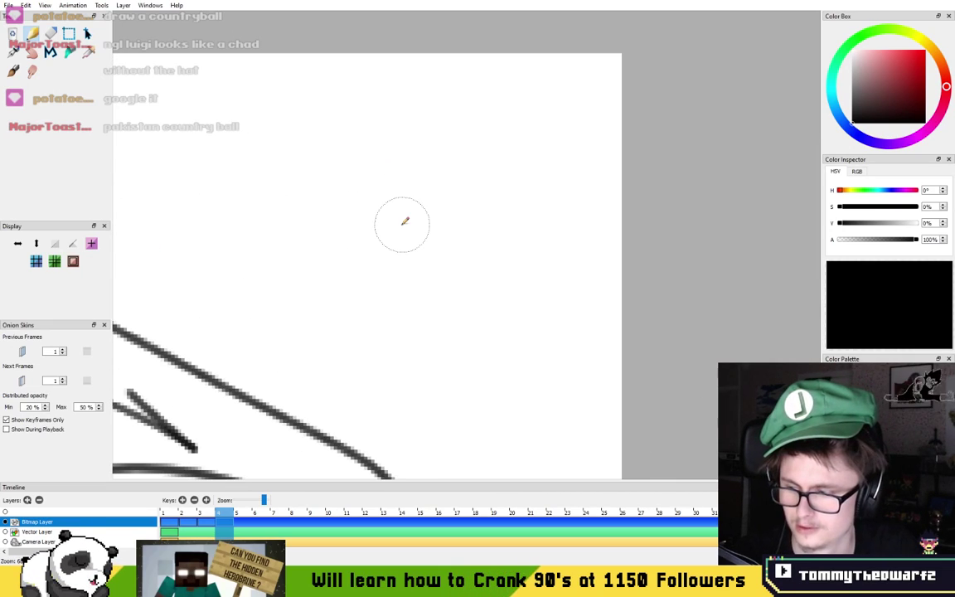
mouse_move(465, 275)
left_mouse_down()
mouse_move(374, 268)
mouse_move(364, 181)
mouse_move(347, 187)
mouse_move(319, 237)
mouse_move(477, 264)
left_mouse_up()
mouse_move(406, 196)
left_mouse_down()
mouse_move(445, 190)
mouse_move(463, 229)
mouse_move(427, 213)
mouse_move(418, 232)
mouse_move(401, 197)
left_mouse_up()
mouse_move(325, 381)
left_mouse_down()
mouse_move(221, 315)
mouse_move(511, 316)
mouse_move(249, 352)
mouse_move(251, 138)
mouse_move(369, 416)
mouse_move(288, 407)
left_mouse_up()
key("ctrl+z")
left_click_drag(263, 174, 338, 150)
mouse_move(265, 174)
left_mouse_down()
mouse_move(317, 186)
mouse_move(324, 151)
left_mouse_up()
mouse_move(378, 139)
left_mouse_down()
mouse_move(453, 123)
mouse_move(440, 128)
left_mouse_up()
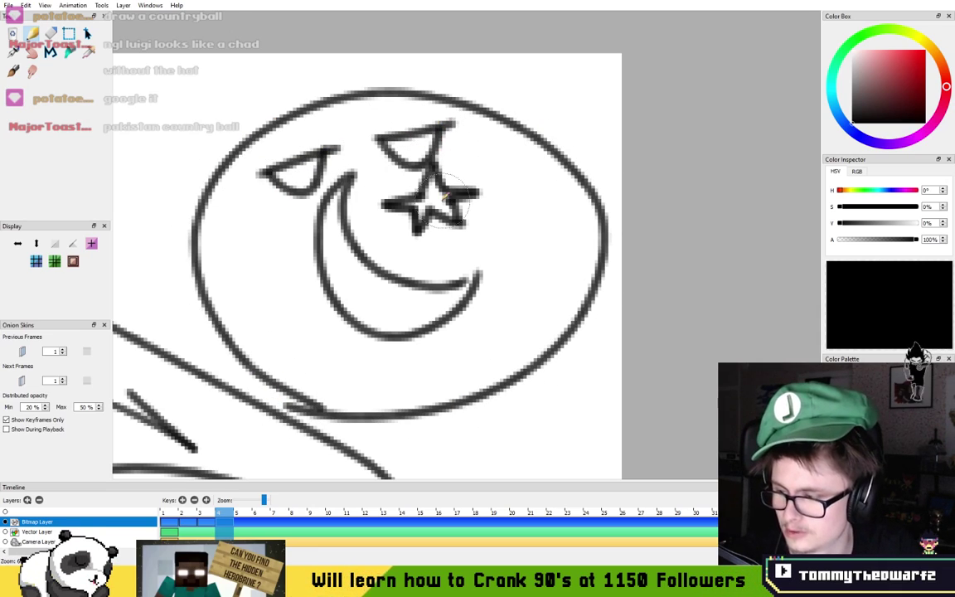
- Switch from frame 4 to frame 3 of the bitmap layer
scroll(445, 199, "down", 3)
scroll(432, 167, "down", 5)
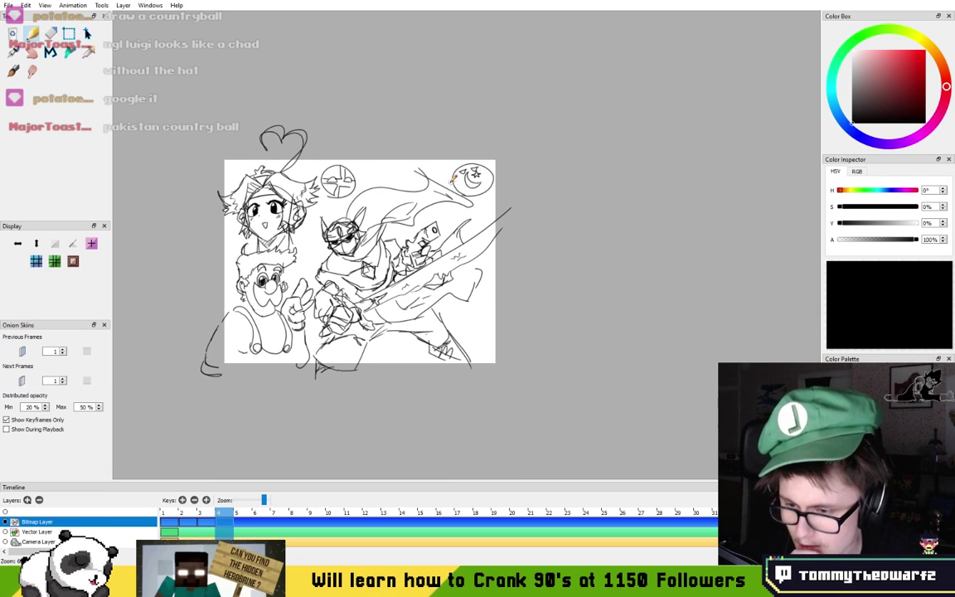
left_click_drag(423, 185, 451, 175)
key("comma")
key("comma")
key("period")
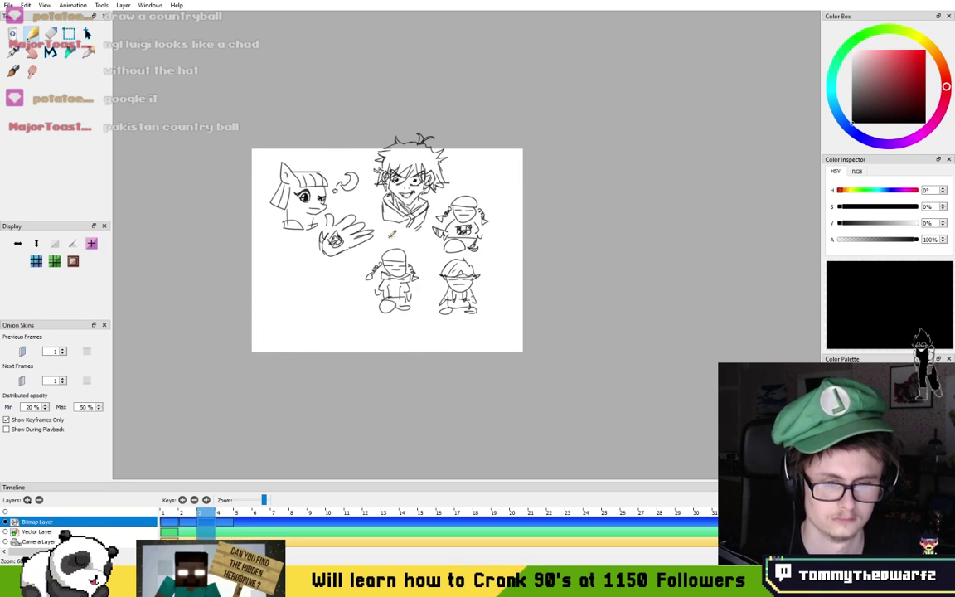
- Sketch a round head with curved centre and eye guide lines in the blank corner above the small capped figure
scroll(397, 230, "up", 3)
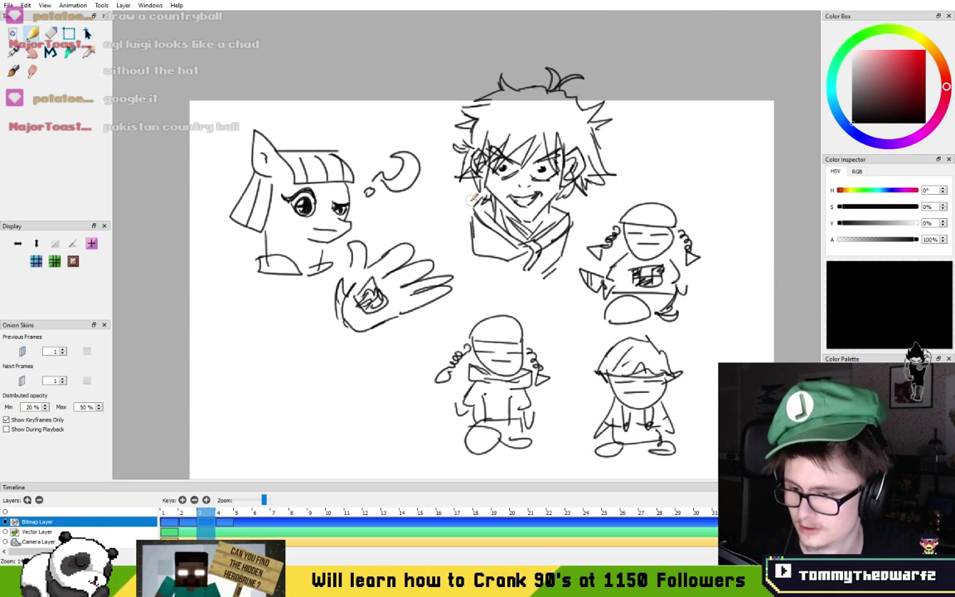
scroll(554, 191, "up", 5)
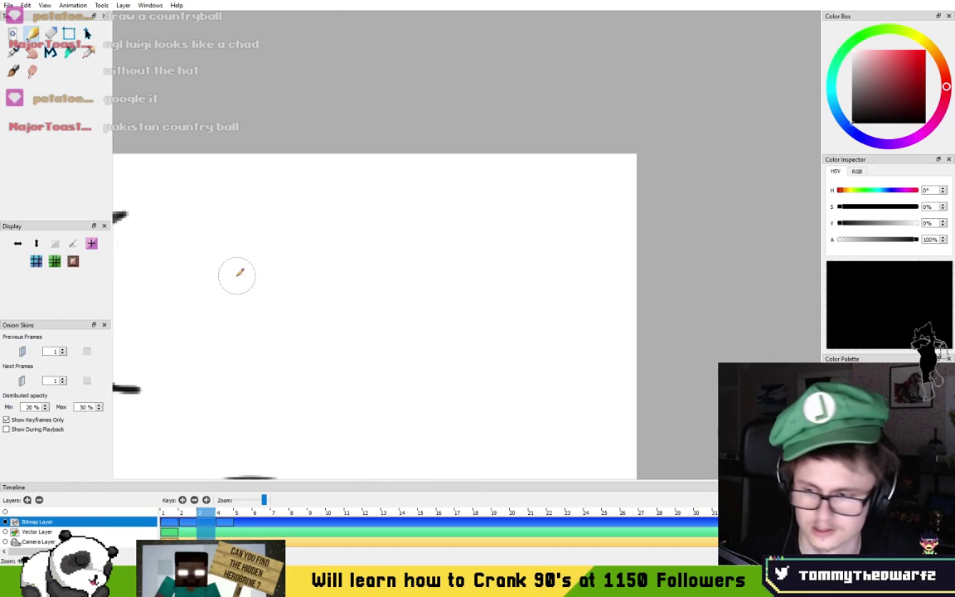
left_click_drag(299, 282, 277, 242)
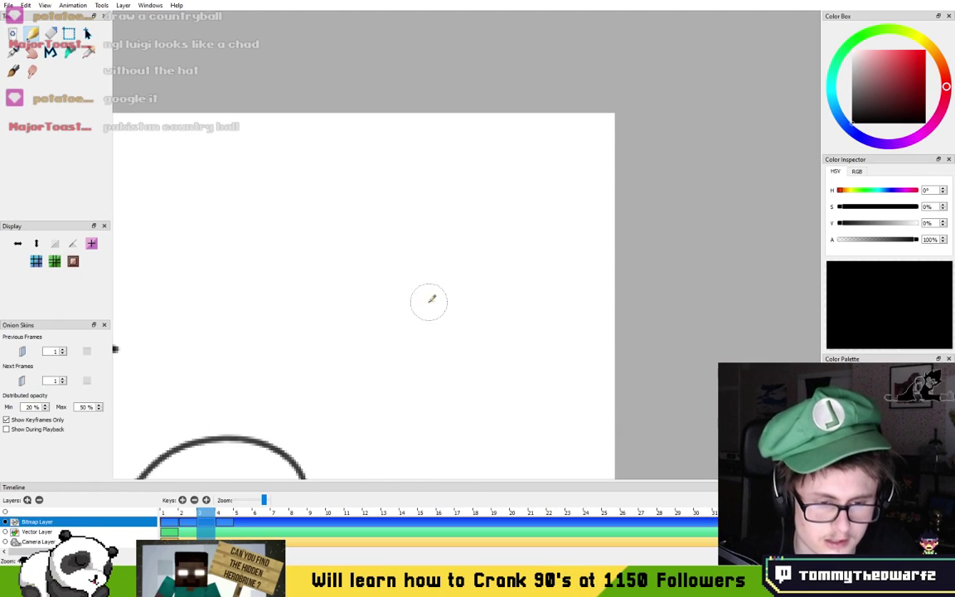
left_click_drag(437, 303, 407, 215)
mouse_move(400, 315)
left_mouse_down()
mouse_move(365, 336)
mouse_move(333, 157)
mouse_move(356, 367)
mouse_move(423, 164)
left_mouse_up()
key("ctrl+z")
left_click_drag(265, 243, 523, 285)
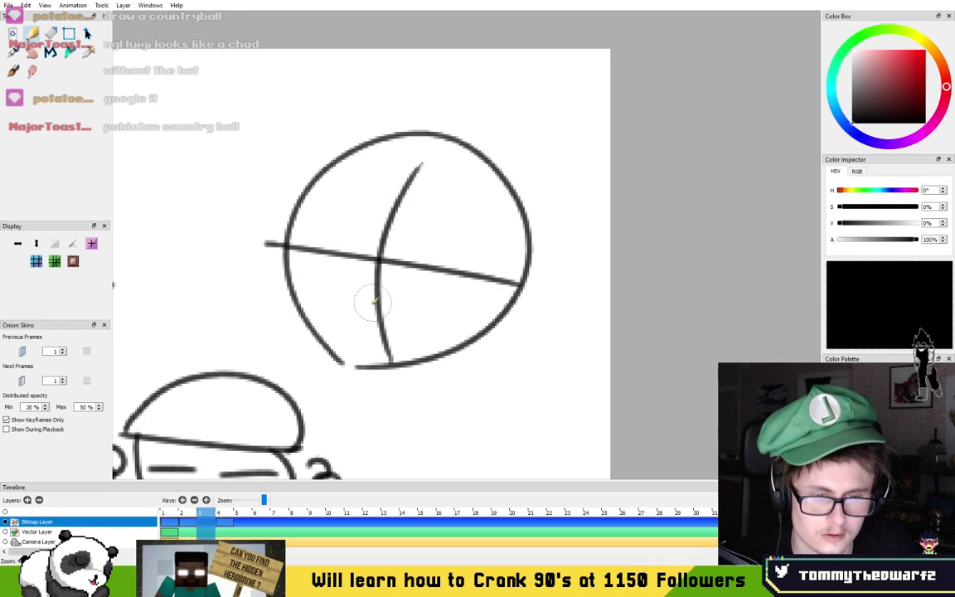
key("ctrl+z")
key("ctrl+z")
left_click_drag(361, 348, 409, 174)
left_click_drag(290, 222, 488, 282)
- Sketch straight construction lines along both sides of the round head and a chin line beneath it
left_click_drag(337, 136, 271, 320)
key("ctrl+z")
mouse_move(304, 136)
left_mouse_down()
mouse_move(275, 333)
mouse_move(390, 382)
mouse_move(523, 218)
left_mouse_up()
key("ctrl+z")
left_click_drag(406, 385, 541, 208)
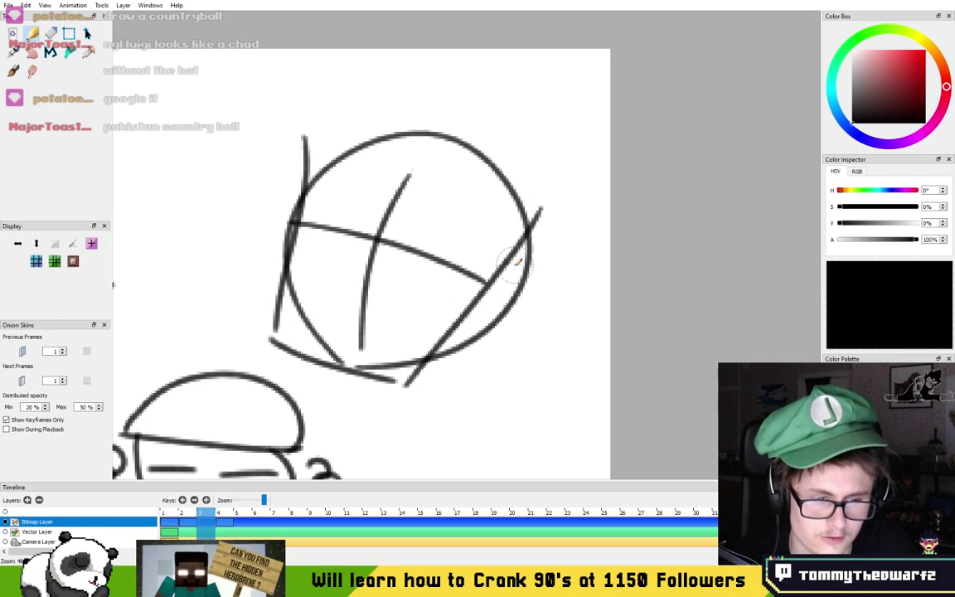
- Draw angular ears on both sides of the head and mark two slanted eye strokes on the eye guide
mouse_move(501, 264)
left_mouse_down()
mouse_move(546, 341)
mouse_move(448, 340)
left_mouse_up()
mouse_move(292, 176)
left_mouse_down()
mouse_move(260, 216)
mouse_move(280, 281)
left_mouse_up()
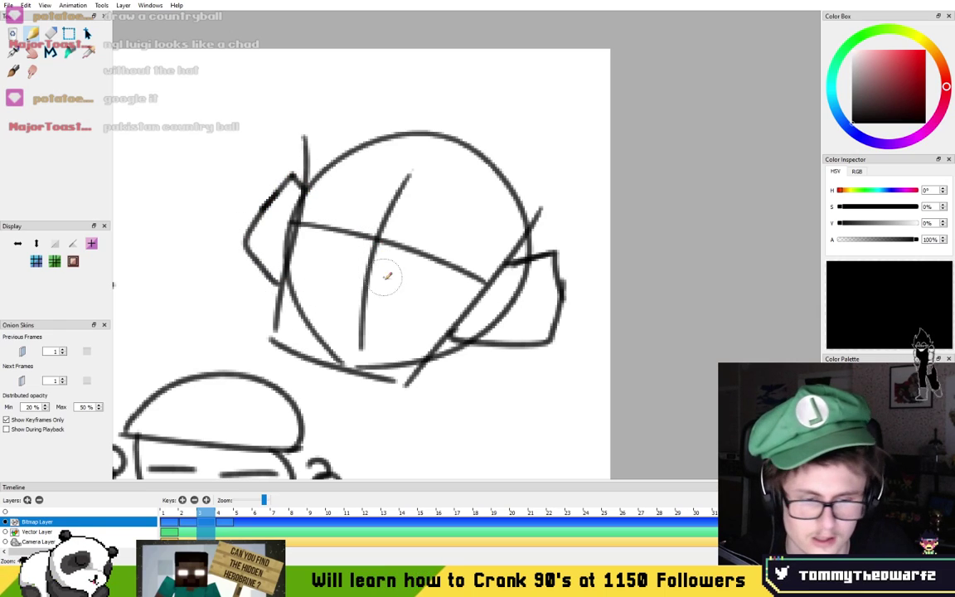
left_click_drag(426, 280, 453, 234)
left_click_drag(321, 247, 345, 204)
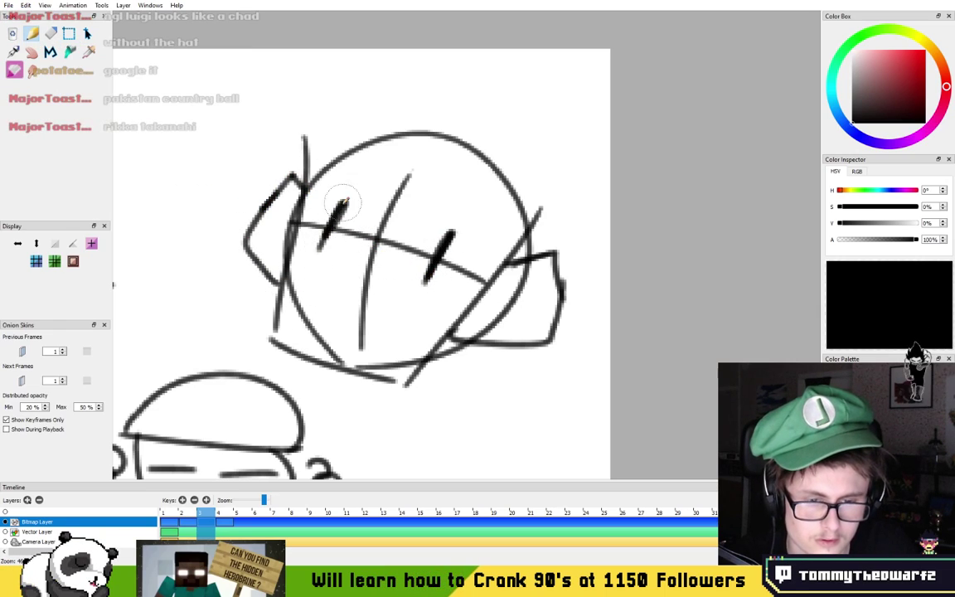
- Draw a V-shaped nose stroke across the vertical guide line in the lower face of the tilted round head
left_click_drag(335, 284, 400, 300)
key("ctrl+z")
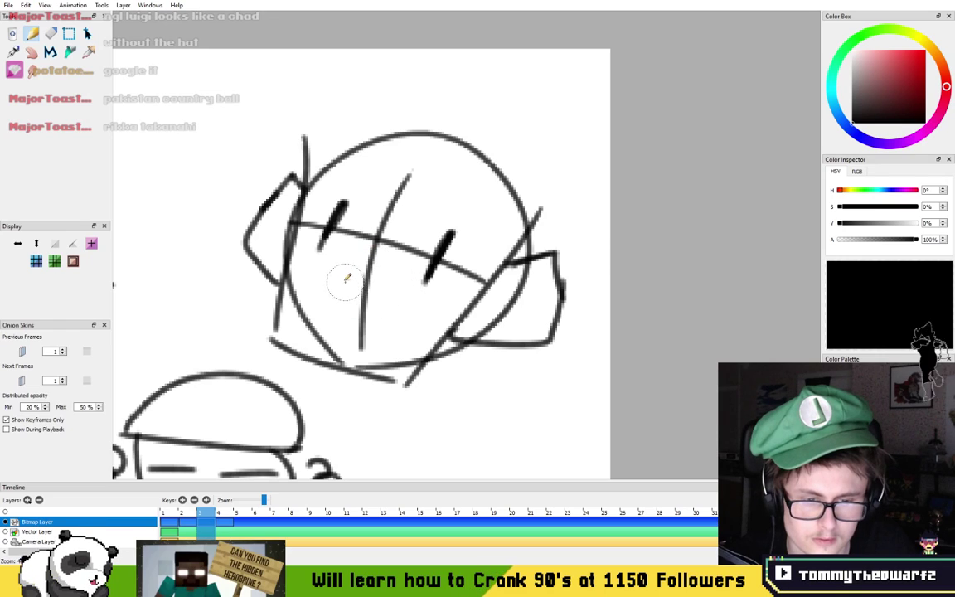
left_click_drag(344, 272, 391, 287)
left_click_drag(391, 169, 344, 205)
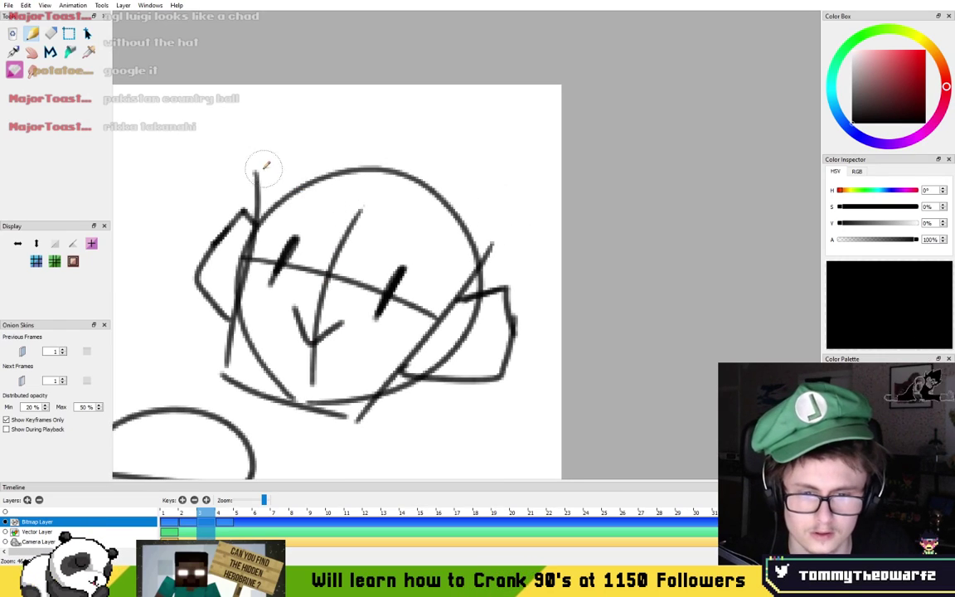
- Draw a curved headband across the top of the tilted head, with short cross strokes marking its metal plate
mouse_move(266, 168)
left_mouse_down()
mouse_move(392, 199)
mouse_move(451, 235)
left_mouse_up()
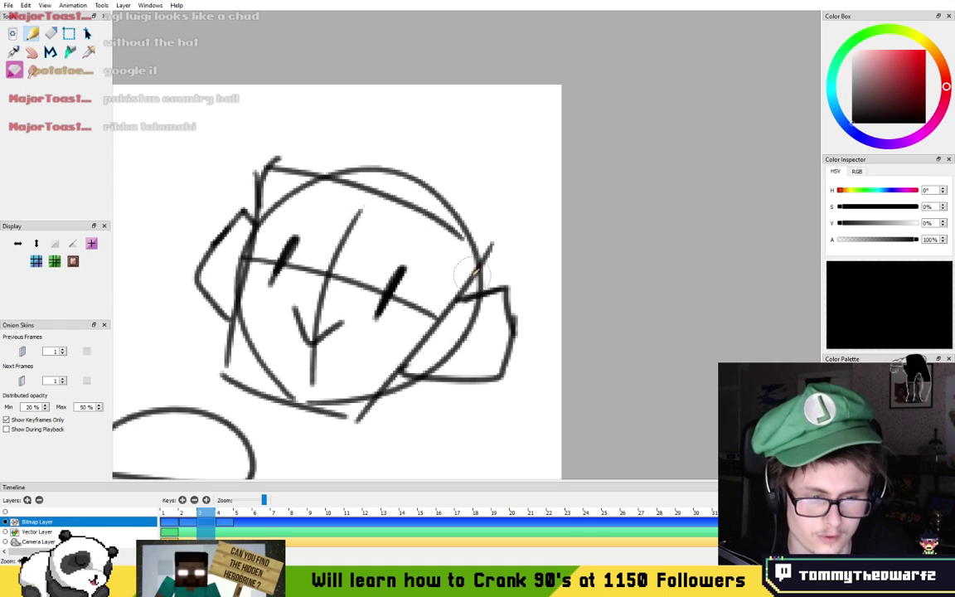
mouse_move(455, 290)
left_mouse_down()
mouse_move(457, 262)
mouse_move(470, 239)
left_mouse_up()
mouse_move(258, 170)
left_mouse_down()
mouse_move(267, 143)
mouse_move(325, 136)
mouse_move(428, 192)
left_mouse_up()
key("ctrl+z")
mouse_move(276, 124)
left_mouse_down()
mouse_move(482, 201)
mouse_move(498, 228)
mouse_move(480, 264)
left_mouse_up()
left_click_drag(325, 177, 339, 144)
left_click_drag(420, 208, 439, 173)
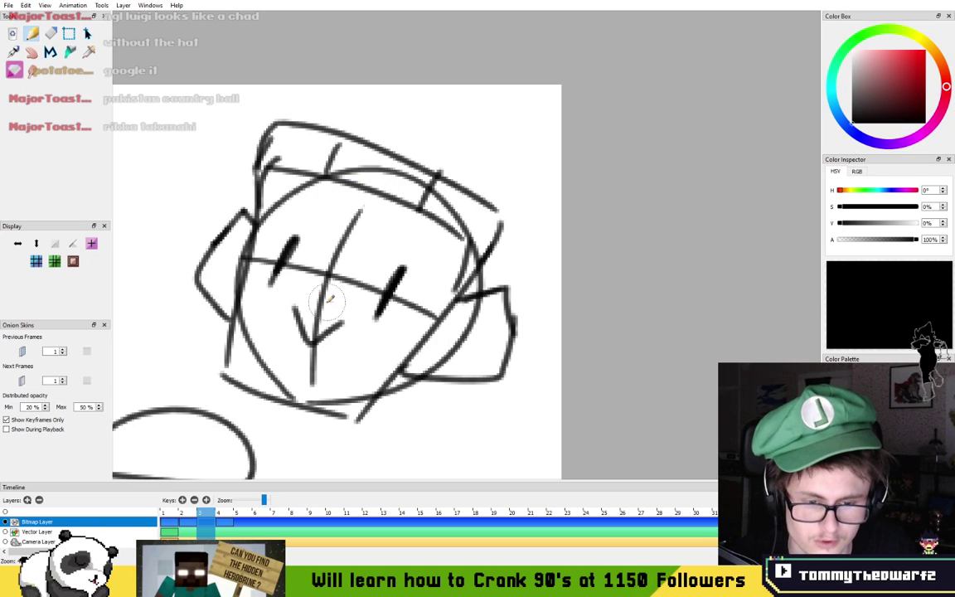
- Sketch large spiky hair around the tilted head, sweeping out past the canvas edge in long jagged points
left_click_drag(225, 335, 154, 217)
mouse_move(166, 227)
left_mouse_down()
mouse_move(214, 246)
mouse_move(203, 234)
mouse_move(202, 252)
mouse_move(192, 111)
left_mouse_up()
mouse_move(187, 177)
left_mouse_down()
mouse_move(190, 136)
mouse_move(235, 152)
left_mouse_up()
mouse_move(266, 117)
left_mouse_down()
mouse_move(229, 197)
mouse_move(331, 83)
mouse_move(390, 118)
mouse_move(742, 69)
mouse_move(604, 226)
mouse_move(707, 235)
left_mouse_up()
left_click_drag(634, 246, 476, 381)
mouse_move(563, 362)
left_mouse_down()
mouse_move(487, 229)
mouse_move(569, 228)
mouse_move(435, 331)
left_mouse_up()
key("ctrl+z")
left_click_drag(545, 236, 604, 224)
left_click_drag(594, 241, 493, 303)
mouse_move(591, 246)
left_mouse_down()
mouse_move(521, 285)
mouse_move(438, 298)
left_mouse_up()
mouse_move(454, 306)
left_mouse_down()
mouse_move(516, 326)
mouse_move(387, 340)
left_mouse_up()
key("ctrl+z")
mouse_move(282, 333)
left_mouse_down()
mouse_move(452, 359)
mouse_move(425, 319)
mouse_move(489, 334)
left_mouse_up()
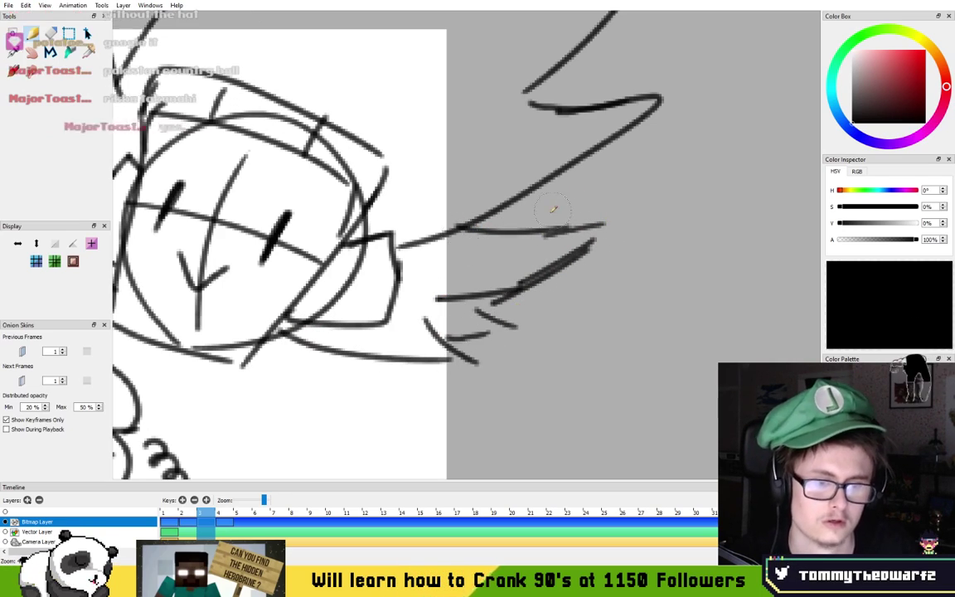
scroll(551, 210, "down", 4)
scroll(518, 209, "up", 2)
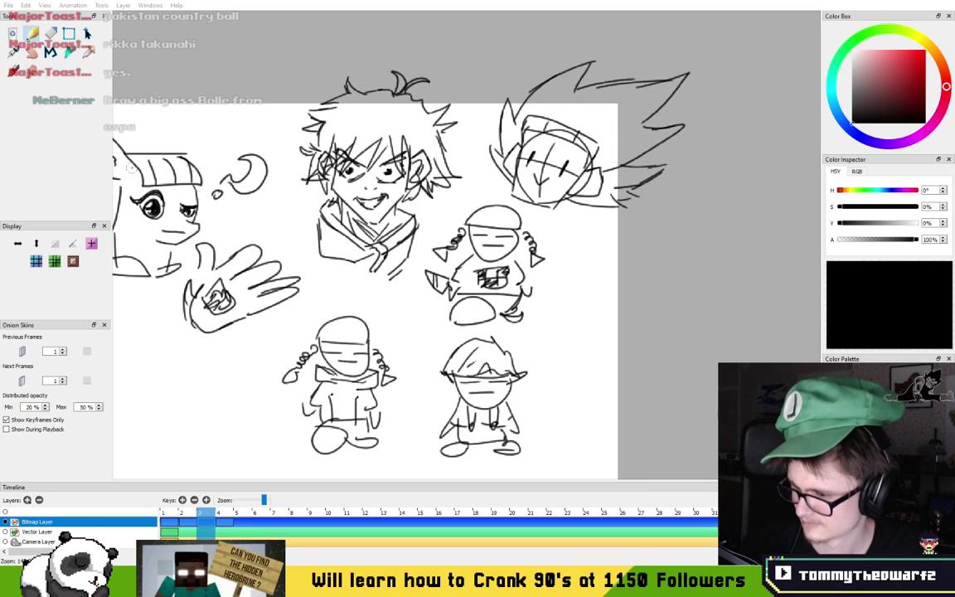
scroll(296, 303, "up", 4)
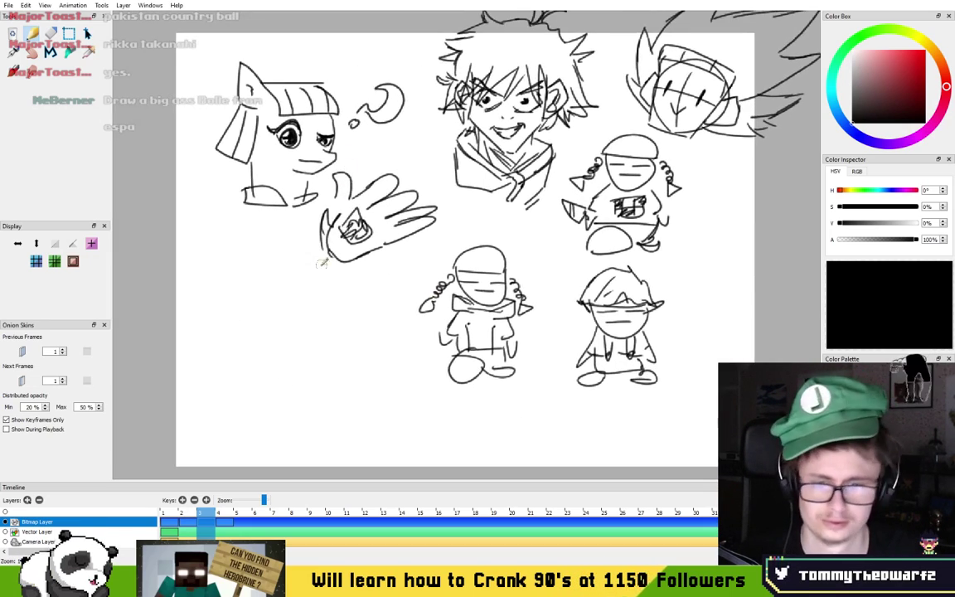
scroll(296, 304, "up", 3)
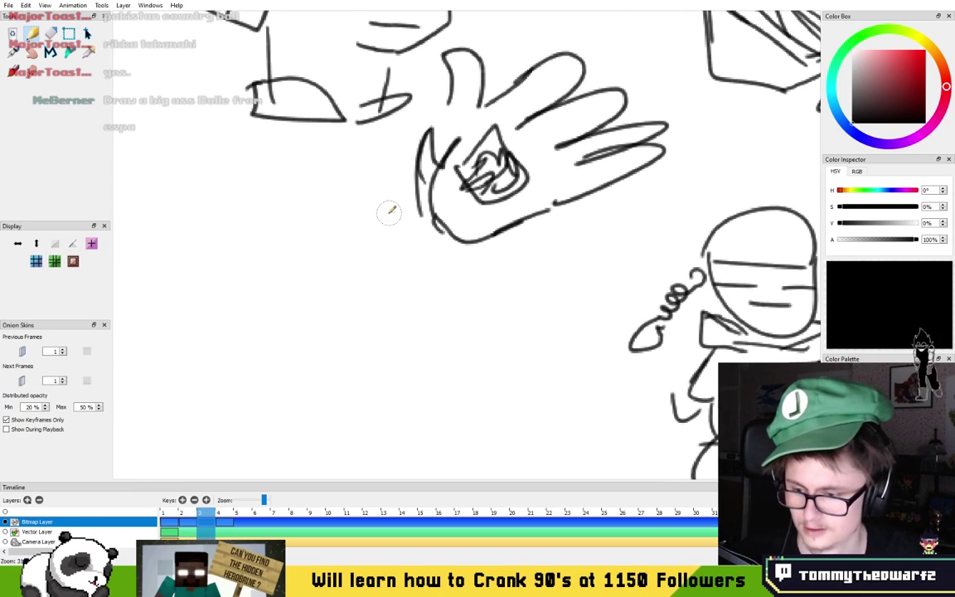
left_click_drag(389, 199, 395, 182)
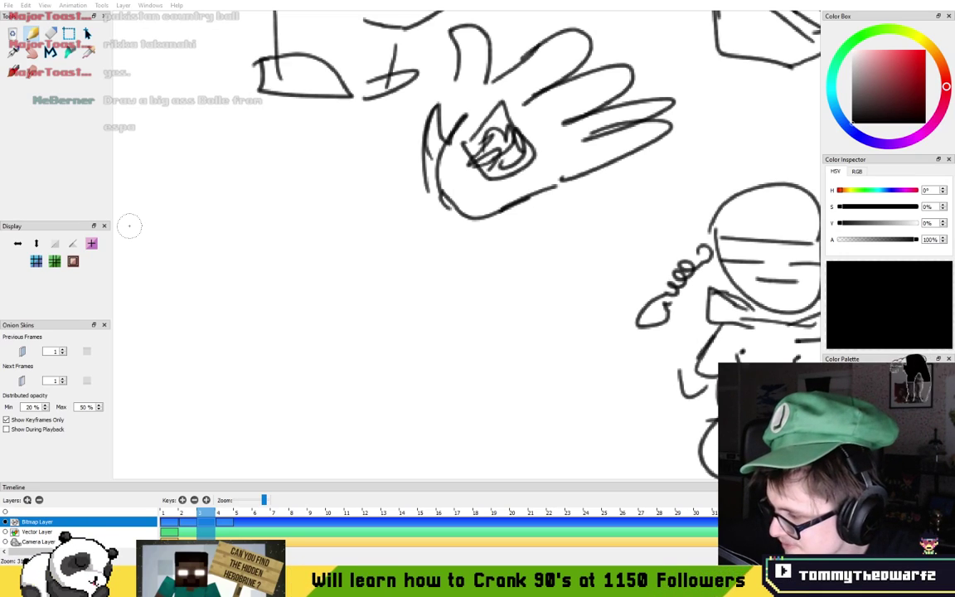
left_click_drag(237, 174, 347, 322)
left_click_drag(592, 205, 401, 269)
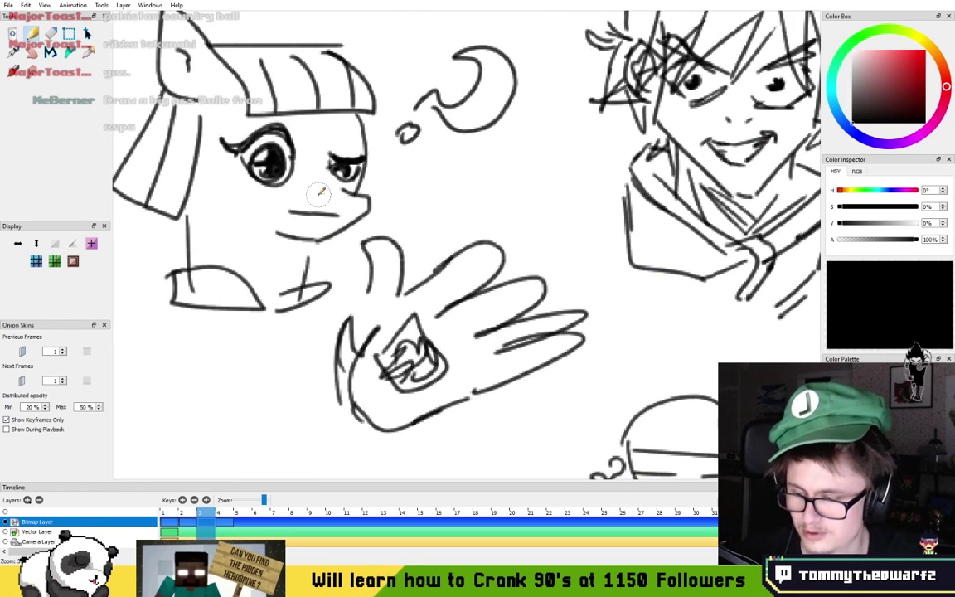
- Draw a rounded bun with a curved lower rim in the blank area beside the small capped figure, near the canvas edge
scroll(319, 194, "down", 4)
scroll(455, 253, "up", 3)
left_click_drag(584, 247, 371, 267)
scroll(400, 258, "up", 2)
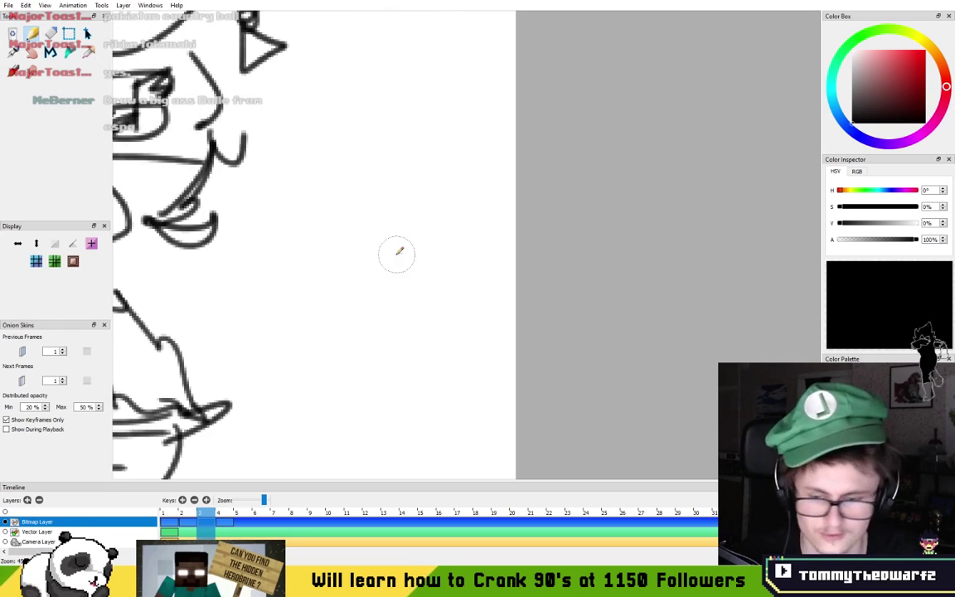
scroll(401, 257, "up", 3)
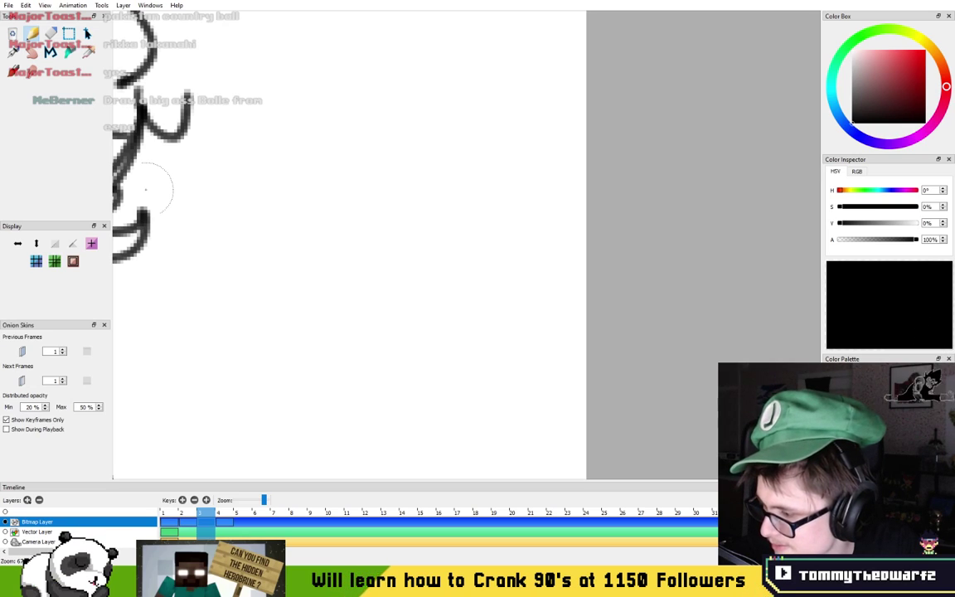
left_click_drag(364, 220, 360, 227)
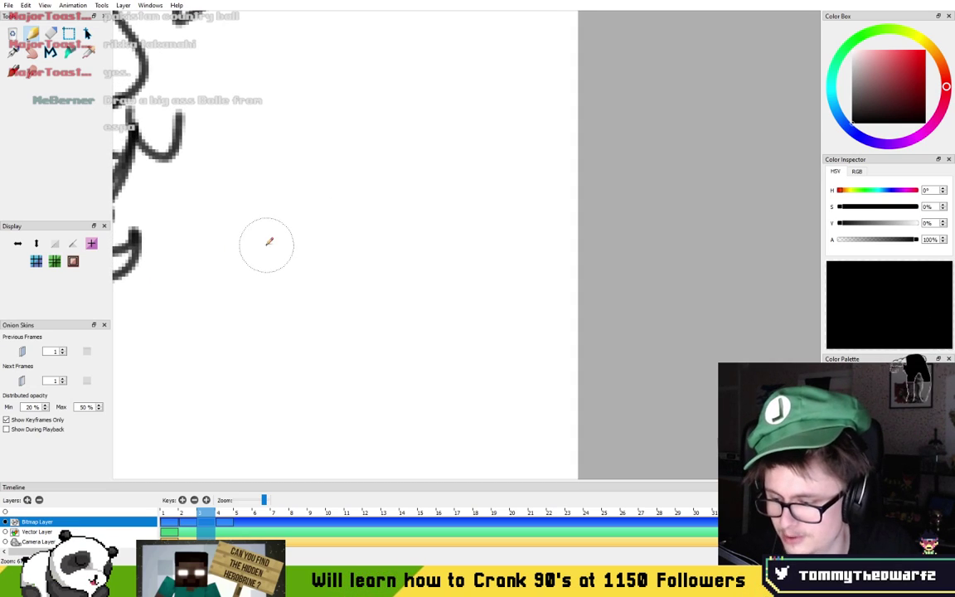
mouse_move(251, 207)
left_mouse_down()
mouse_move(279, 308)
mouse_move(528, 249)
left_mouse_up()
mouse_move(289, 263)
left_mouse_down()
mouse_move(252, 207)
mouse_move(286, 280)
left_mouse_up()
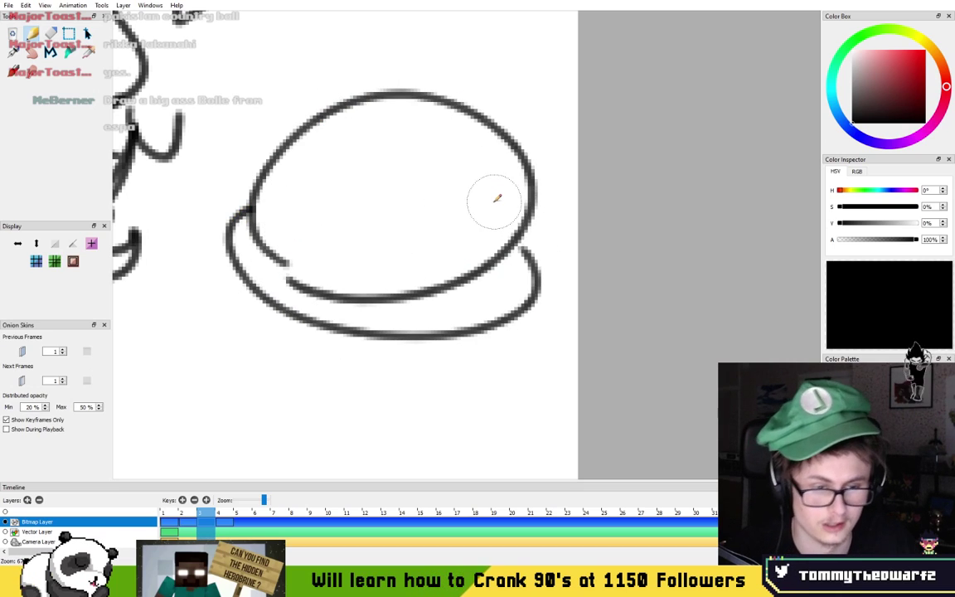
- Draw a round head outline tapering to the chin in the blank area below the hand sketch
scroll(496, 197, "down", 6)
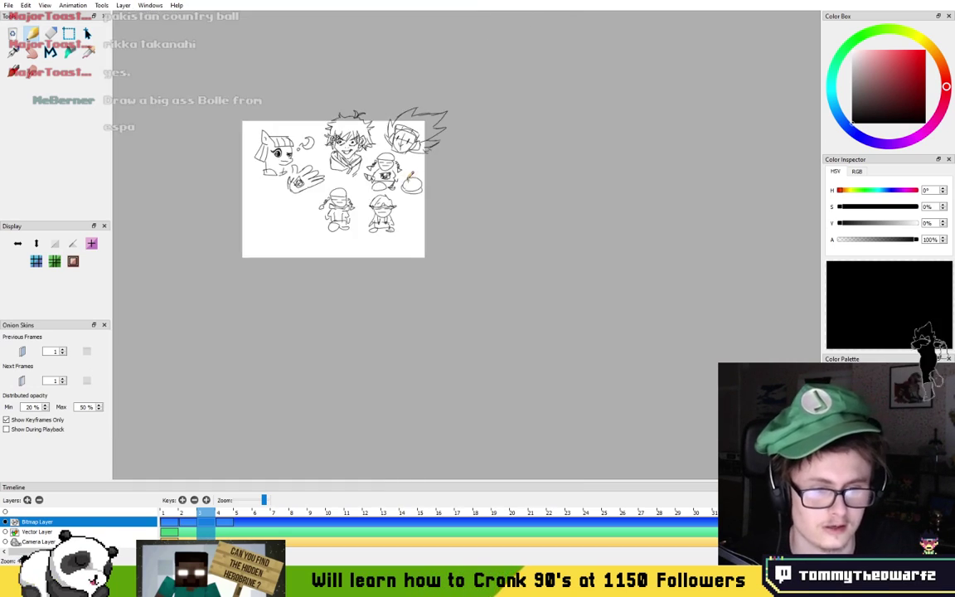
scroll(356, 236, "up", 5)
left_click_drag(356, 237, 382, 156)
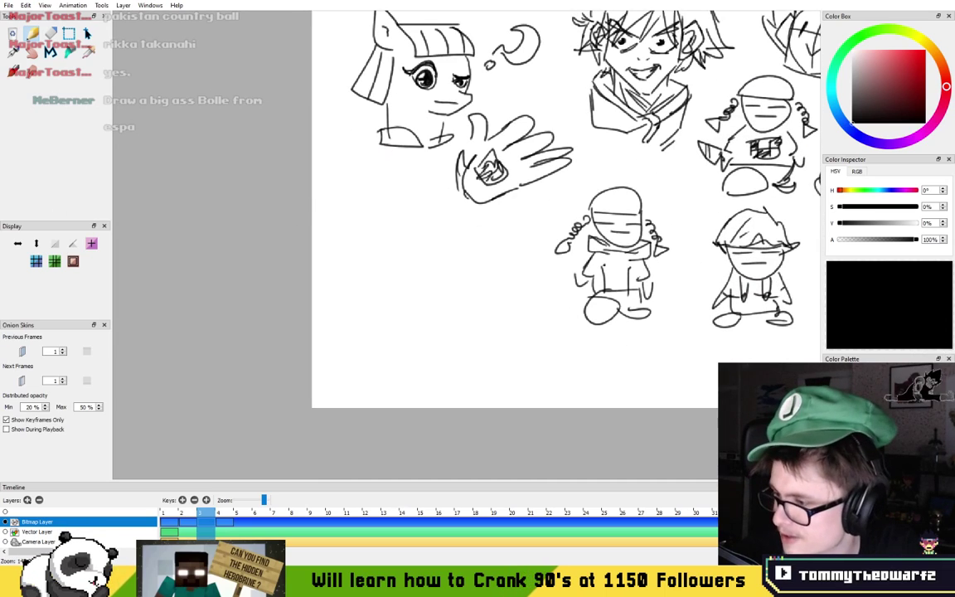
scroll(351, 232, "up", 3)
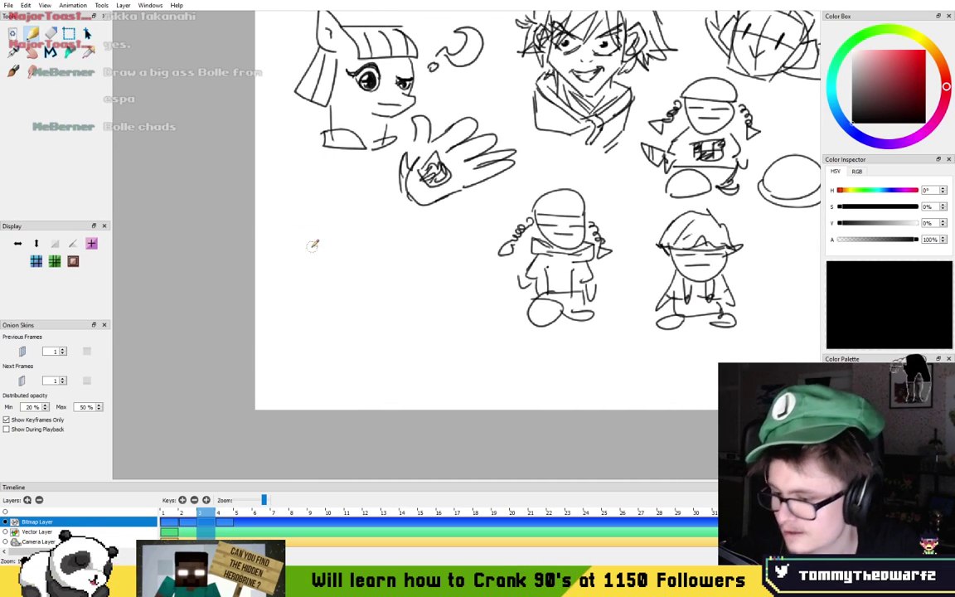
left_click_drag(353, 233, 351, 217)
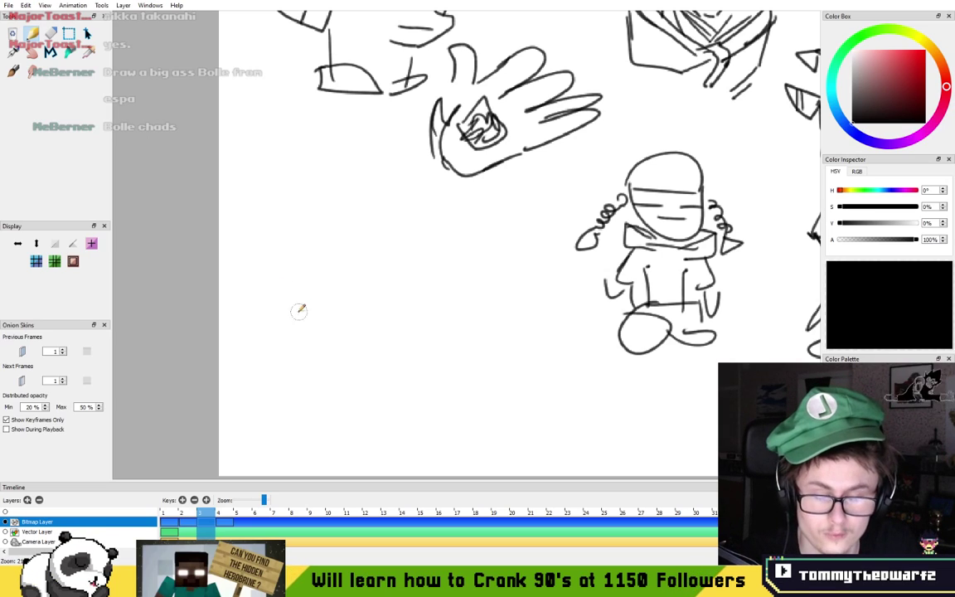
mouse_move(386, 286)
left_mouse_down()
mouse_move(347, 213)
mouse_move(314, 233)
left_mouse_up()
mouse_move(292, 335)
left_mouse_down()
mouse_move(282, 320)
mouse_move(346, 211)
mouse_move(301, 333)
left_mouse_up()
key("ctrl+z")
key("ctrl+z")
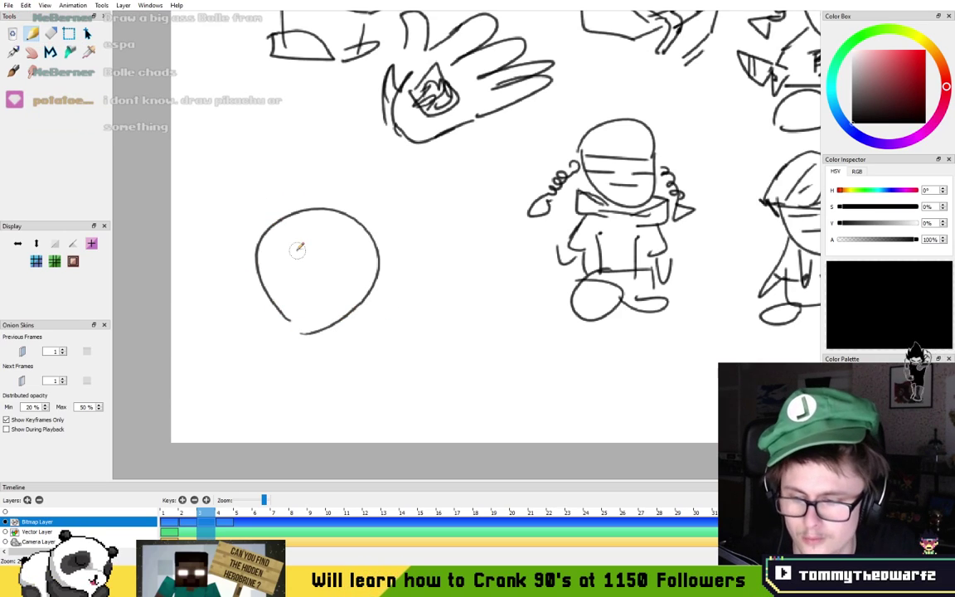
- Add straight side lines and a pointed jaw line over the new round head outline
scroll(298, 249, "up", 4)
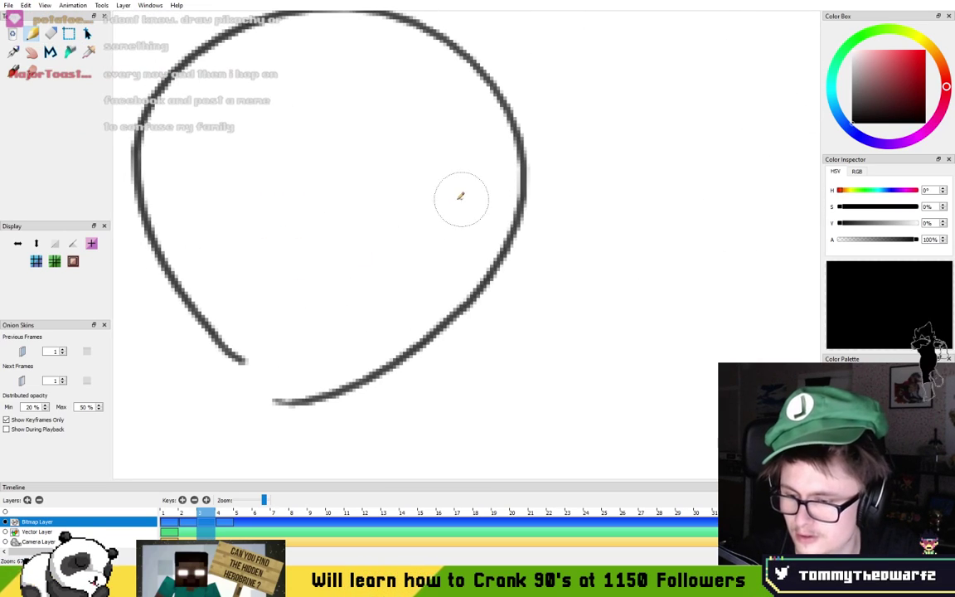
left_click_drag(408, 190, 447, 195)
left_click_drag(188, 157, 220, 313)
key("ctrl+z")
mouse_move(184, 120)
left_mouse_down()
mouse_move(224, 321)
mouse_move(389, 399)
mouse_move(540, 291)
left_mouse_up()
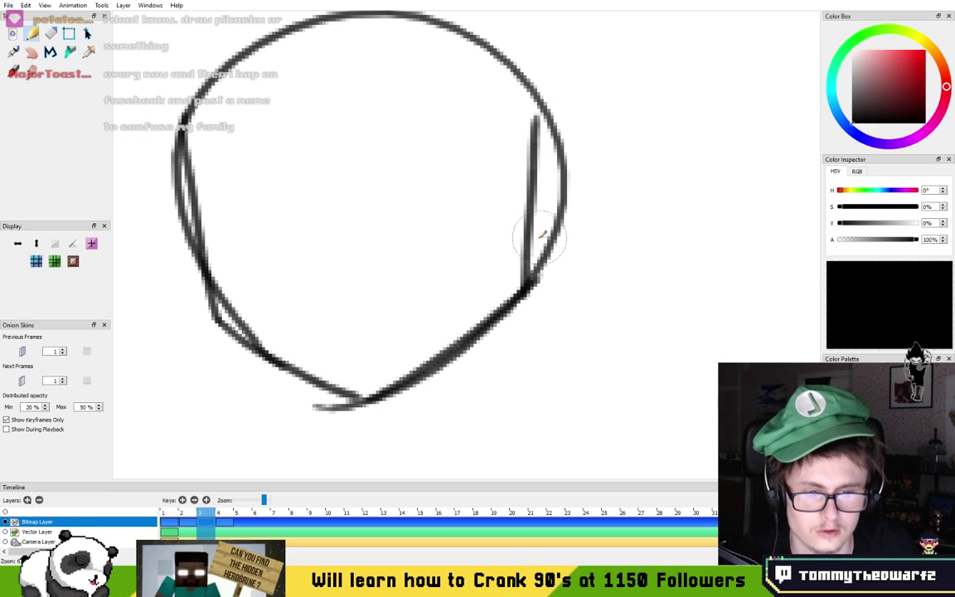
- Draw angular ears on both sides of the new round head
left_click_drag(426, 208, 441, 210)
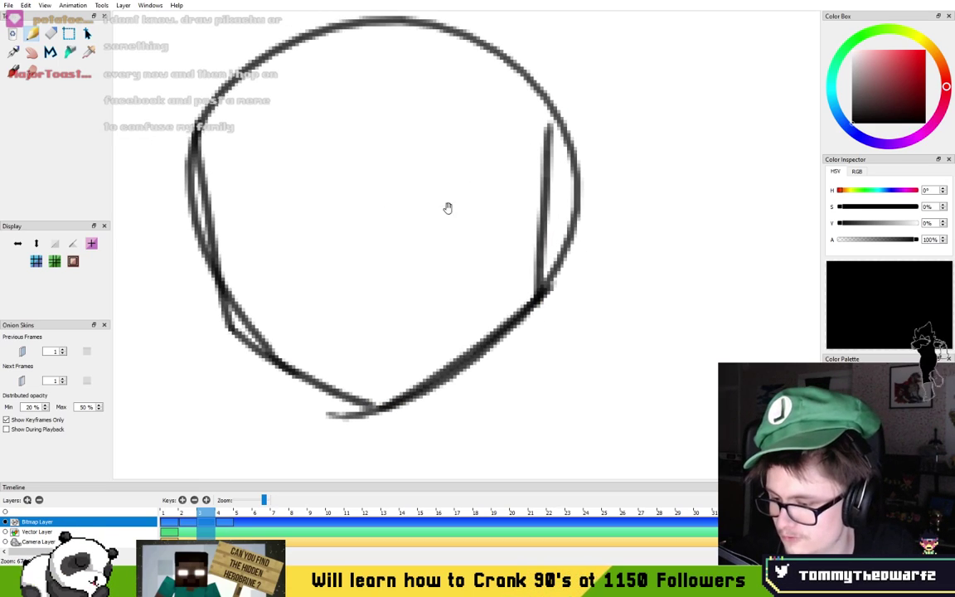
mouse_move(549, 176)
left_mouse_down()
mouse_move(608, 181)
mouse_move(575, 266)
mouse_move(543, 280)
left_mouse_up()
mouse_move(211, 202)
left_mouse_down()
mouse_move(200, 190)
mouse_move(160, 213)
mouse_move(151, 237)
mouse_move(199, 269)
mouse_move(178, 273)
mouse_move(227, 276)
left_mouse_up()
key("space")
left_click_drag(287, 235, 334, 275)
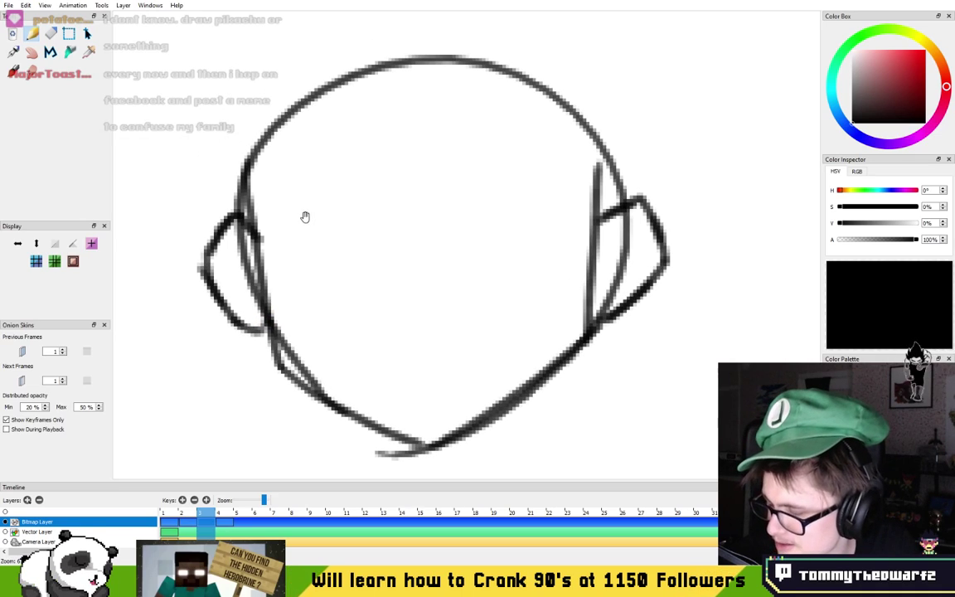
- Draw the hair outline over the top of the new head and a large curled strand rising from it
scroll(448, 203, "down", 5)
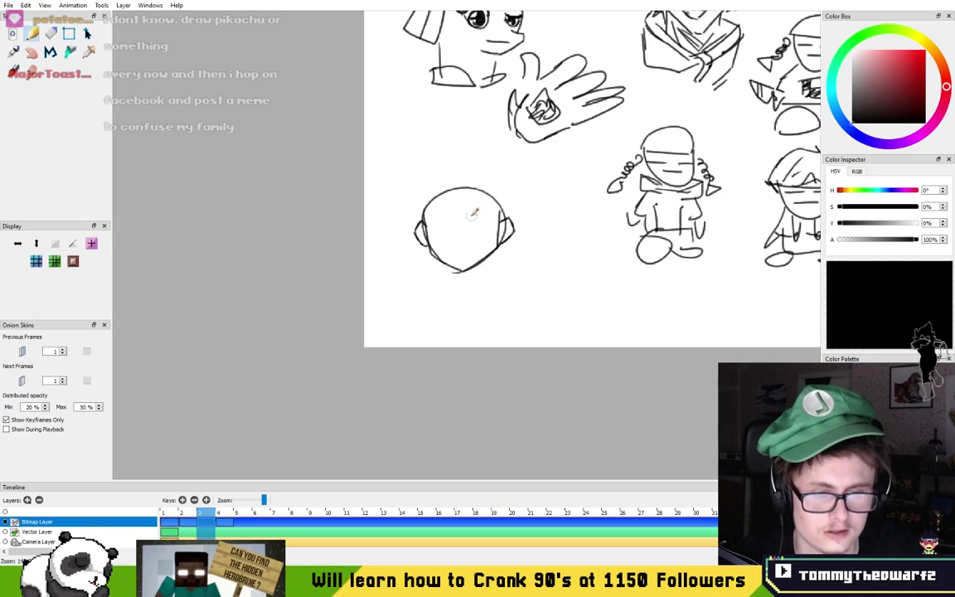
scroll(487, 238, "up", 6)
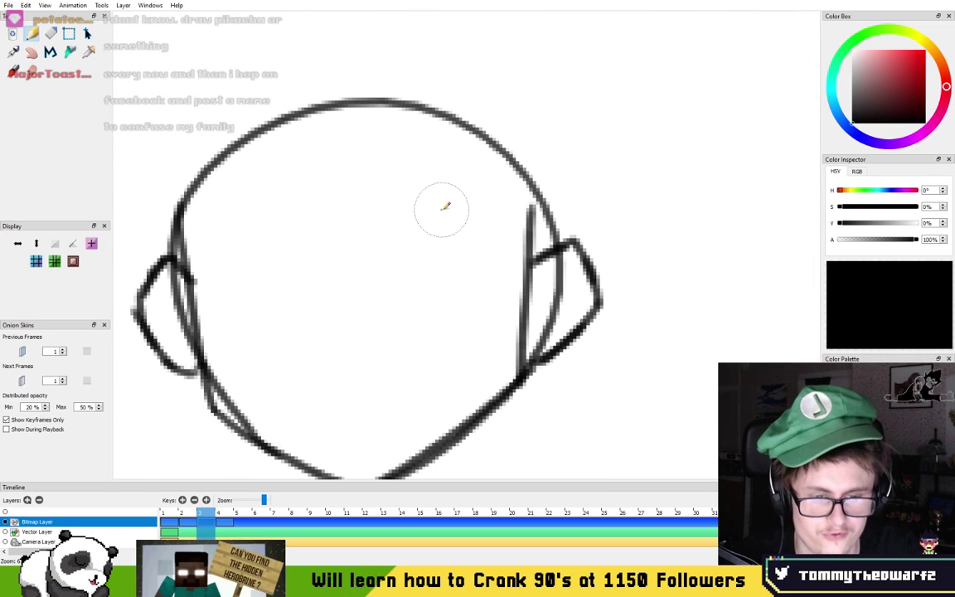
scroll(445, 206, "down", 5)
scroll(432, 205, "up", 3)
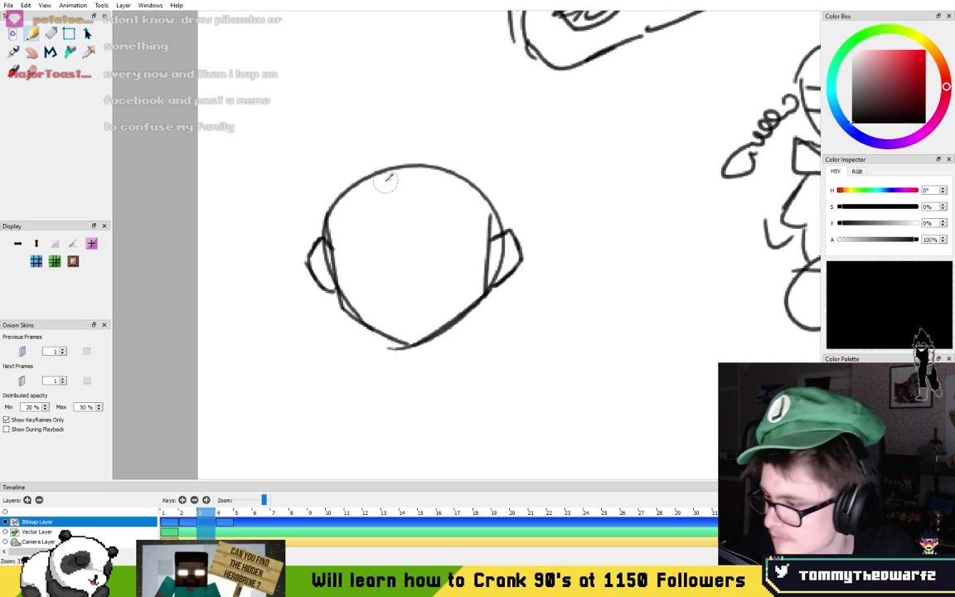
left_click_drag(327, 204, 419, 148)
left_click_drag(347, 176, 464, 176)
key("ctrl+z")
key("ctrl+z")
left_click_drag(327, 213, 455, 171)
mouse_move(330, 167)
left_mouse_down()
mouse_move(507, 215)
mouse_move(404, 154)
mouse_move(346, 202)
mouse_move(433, 96)
mouse_move(370, 161)
mouse_move(422, 75)
mouse_move(442, 89)
mouse_move(368, 158)
mouse_move(434, 97)
mouse_move(416, 59)
left_mouse_up()
key("ctrl+z")
key("ctrl+z")
key("ctrl+z")
key("ctrl+z")
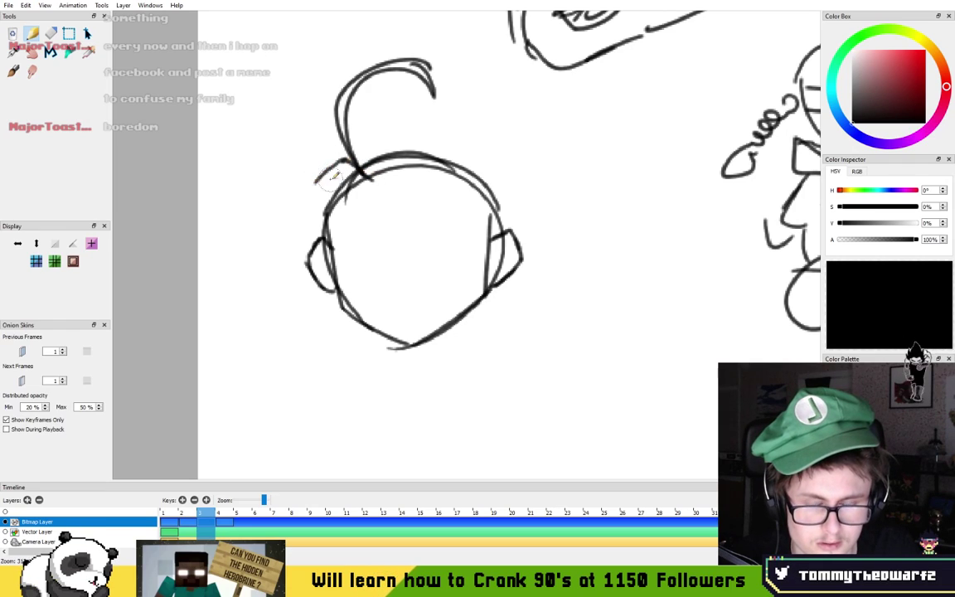
- Sketch jagged side hair over the ear nearest the canvas edge and pointed bangs across the forehead
mouse_move(327, 164)
left_mouse_down()
mouse_move(290, 192)
mouse_move(318, 210)
mouse_move(297, 250)
mouse_move(332, 228)
mouse_move(349, 266)
mouse_move(337, 301)
left_mouse_up()
key("ctrl+z")
mouse_move(307, 265)
left_mouse_down()
mouse_move(360, 317)
mouse_move(330, 228)
mouse_move(335, 336)
mouse_move(358, 284)
mouse_move(323, 240)
mouse_move(330, 199)
mouse_move(355, 217)
mouse_move(352, 236)
mouse_move(365, 249)
mouse_move(398, 246)
mouse_move(427, 181)
mouse_move(454, 230)
mouse_move(451, 199)
mouse_move(475, 238)
left_mouse_up()
key("ctrl+z")
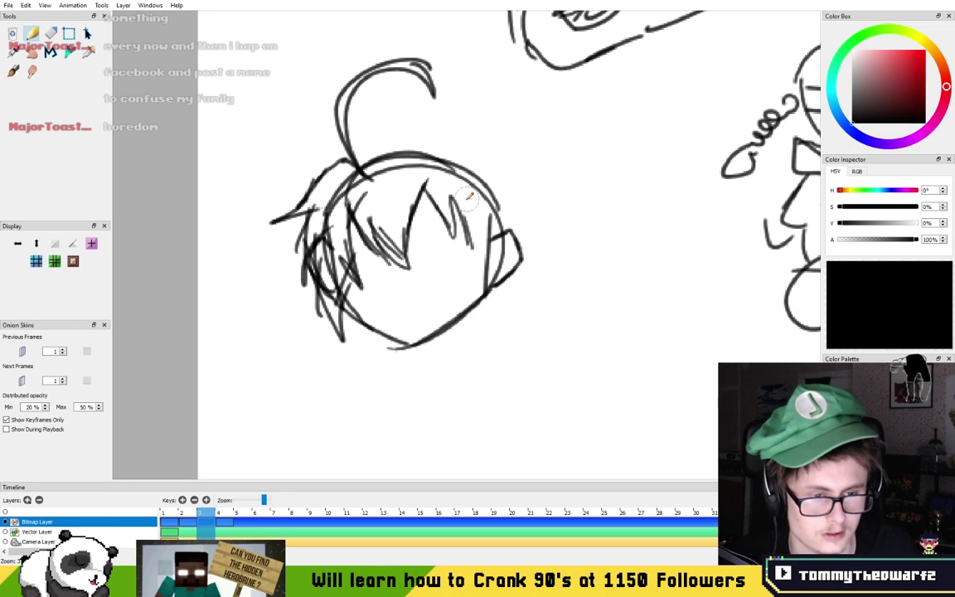
- Draw long pointed hair strands down the opposite side of the face, in front of the other ear
left_click_drag(453, 180, 483, 255)
left_click_drag(469, 207, 471, 286)
left_click_drag(475, 248, 461, 309)
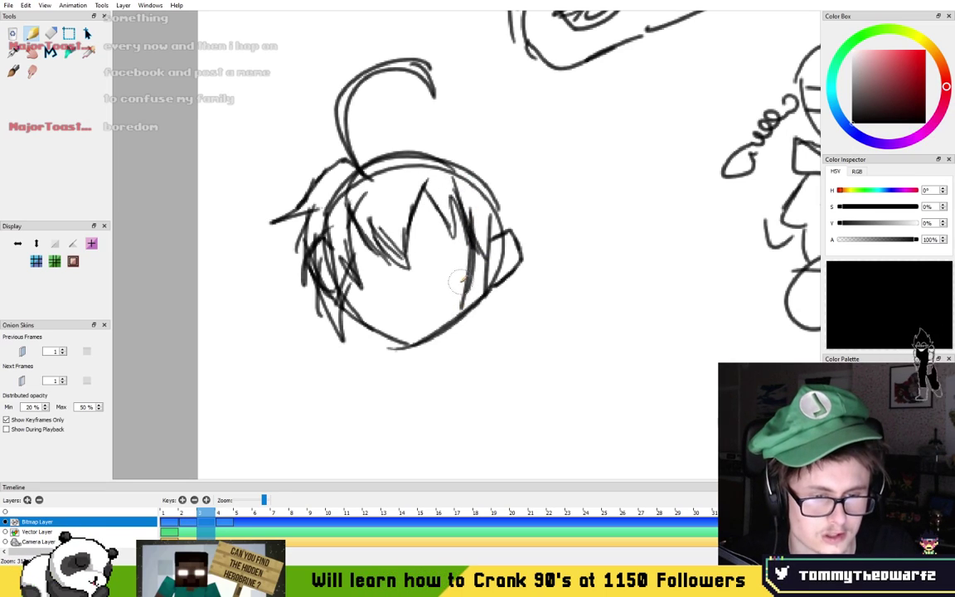
mouse_move(474, 264)
left_mouse_down()
mouse_move(472, 309)
mouse_move(465, 289)
mouse_move(473, 309)
mouse_move(464, 301)
mouse_move(489, 320)
mouse_move(493, 306)
mouse_move(484, 326)
mouse_move(494, 289)
mouse_move(483, 200)
left_mouse_up()
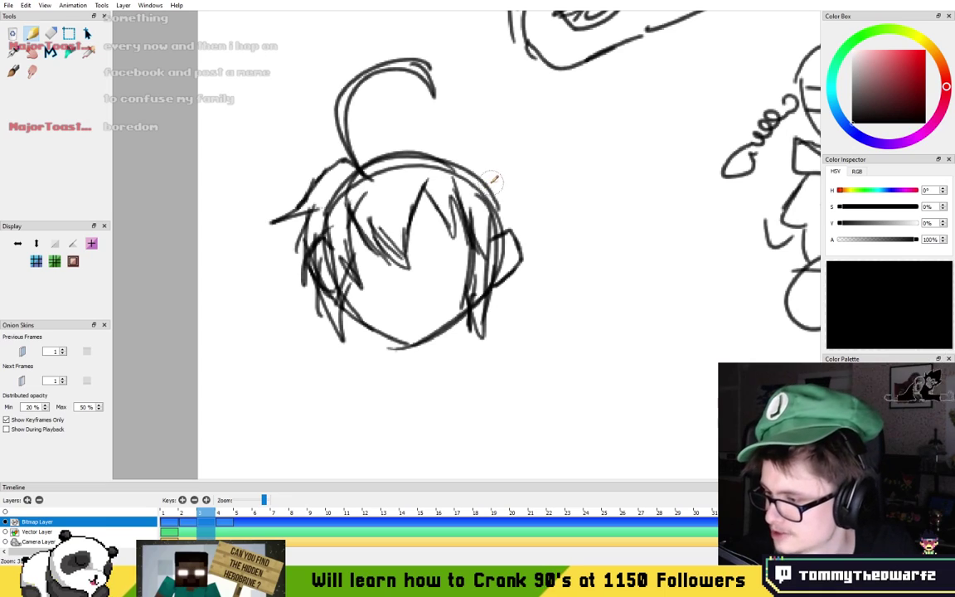
- Add a small ribbon at the side of the head and spiky hair hanging below it past the ear
mouse_move(492, 179)
left_mouse_down()
mouse_move(498, 154)
mouse_move(491, 189)
mouse_move(523, 206)
mouse_move(537, 250)
mouse_move(522, 273)
mouse_move(543, 326)
left_mouse_up()
mouse_move(543, 326)
left_mouse_down()
mouse_move(499, 290)
mouse_move(524, 332)
left_mouse_up()
left_click_drag(523, 332, 489, 291)
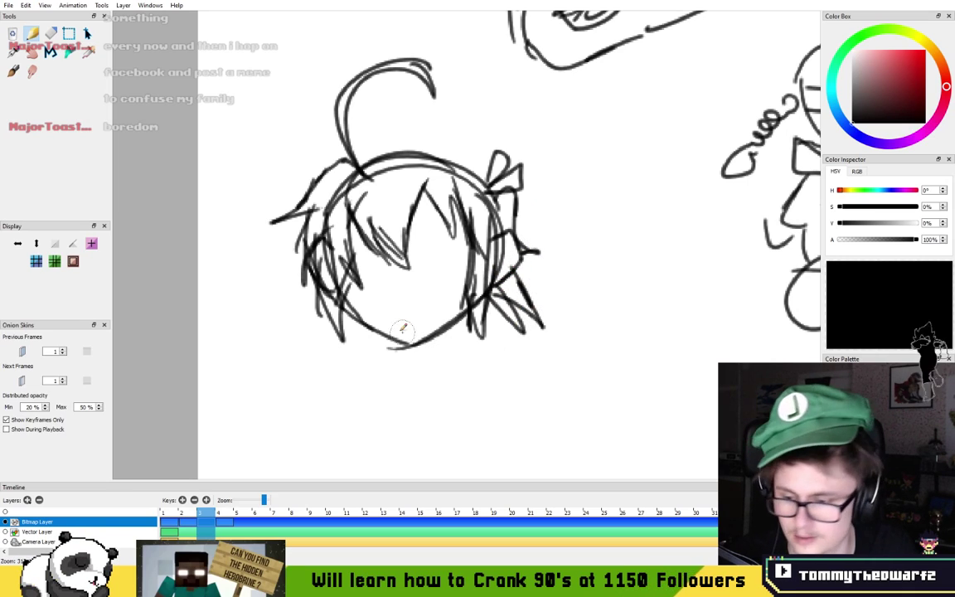
- Draw a small open triangular mouth, and an eyepatch over one eye with a lower strap crossing the cheek
left_click_drag(391, 300, 393, 301)
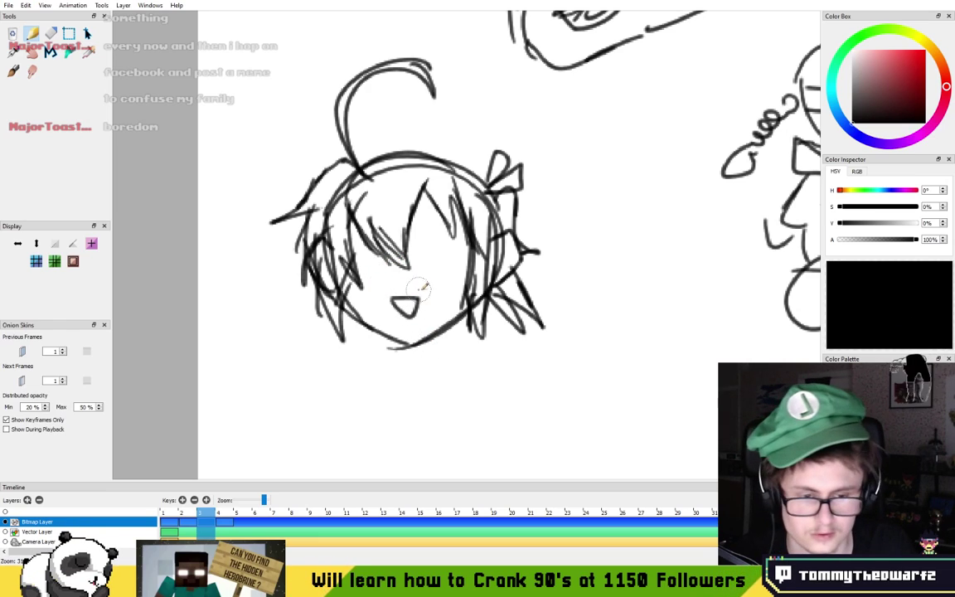
mouse_move(456, 312)
left_mouse_down()
mouse_move(376, 283)
mouse_move(392, 245)
mouse_move(364, 284)
mouse_move(347, 230)
mouse_move(387, 249)
mouse_move(390, 265)
mouse_move(382, 249)
mouse_move(363, 277)
mouse_move(380, 255)
mouse_move(364, 230)
mouse_move(389, 258)
mouse_move(374, 286)
left_mouse_up()
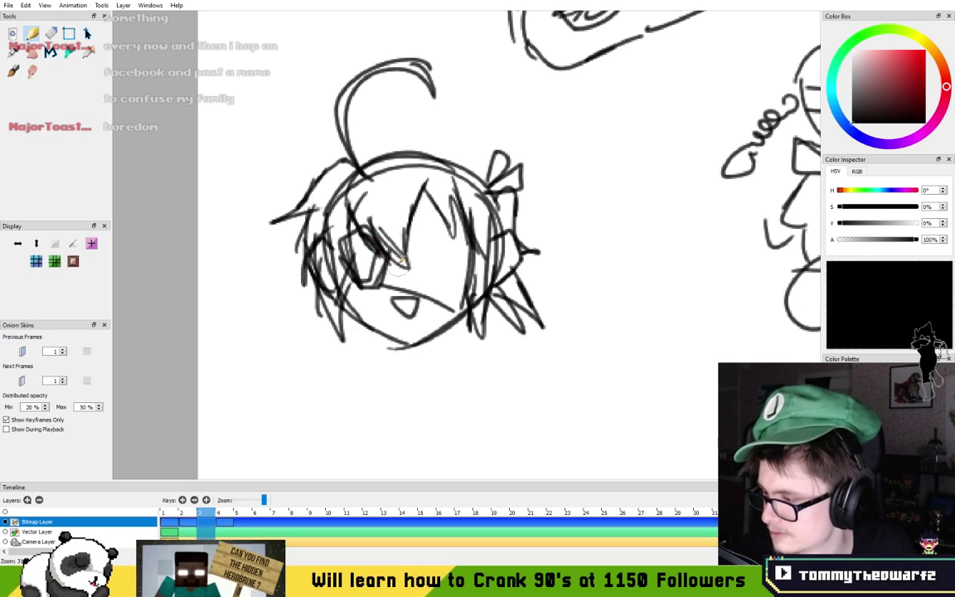
- Draw Rikka's uncovered eye with a straight brow line, thick upper lashes and a dark filled-in iris
mouse_move(411, 238)
left_mouse_down()
mouse_move(467, 238)
mouse_move(465, 230)
left_mouse_up()
key("ctrl+z")
mouse_move(397, 245)
left_mouse_down()
mouse_move(340, 267)
mouse_move(361, 258)
left_mouse_up()
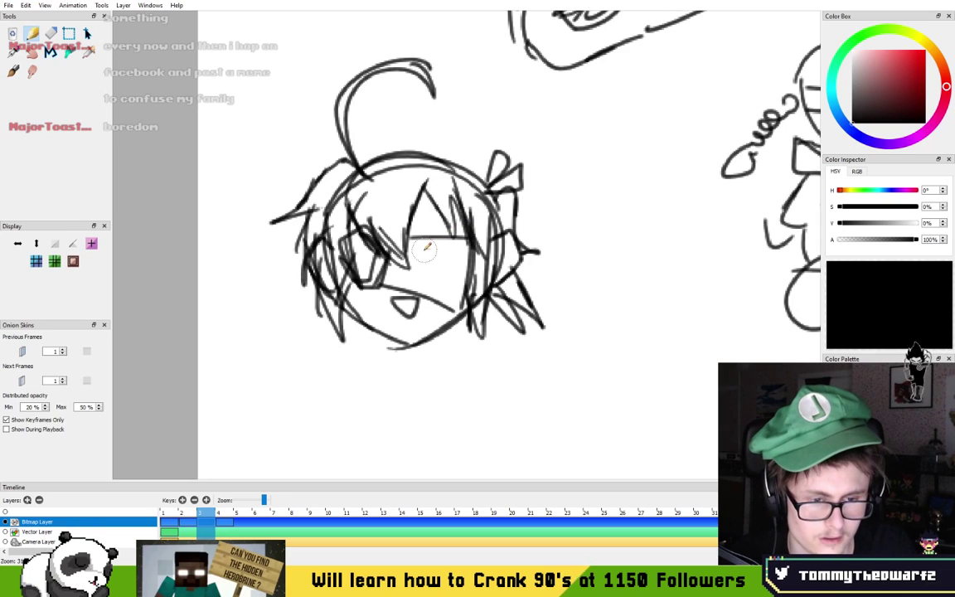
left_click_drag(425, 250, 457, 252)
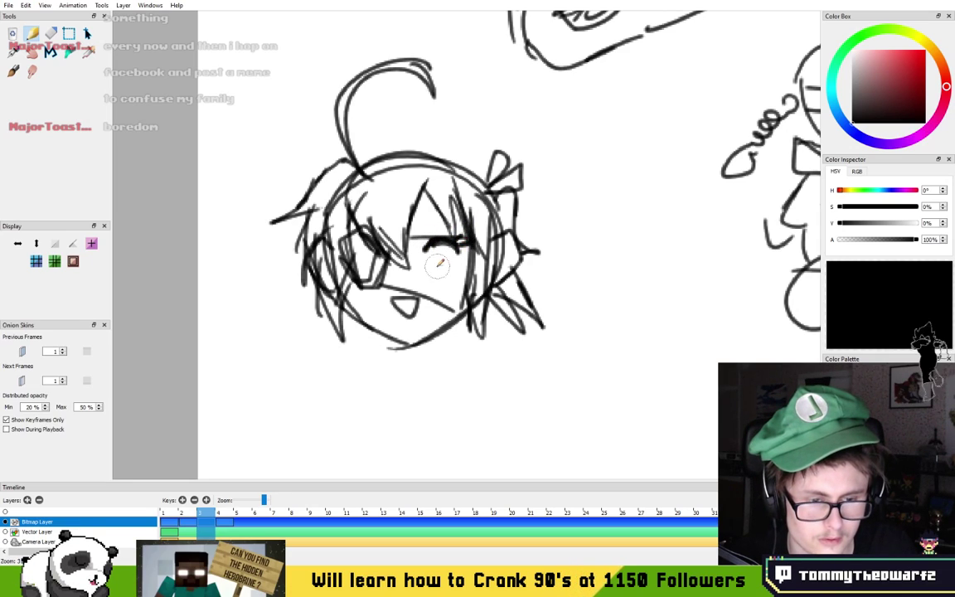
left_click_drag(426, 275, 452, 274)
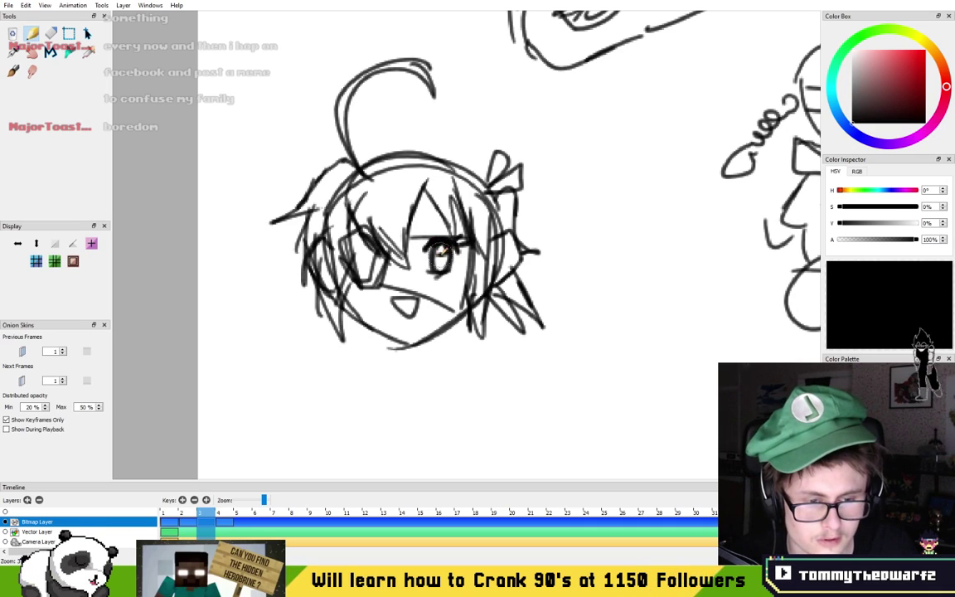
left_click_drag(446, 252, 439, 223)
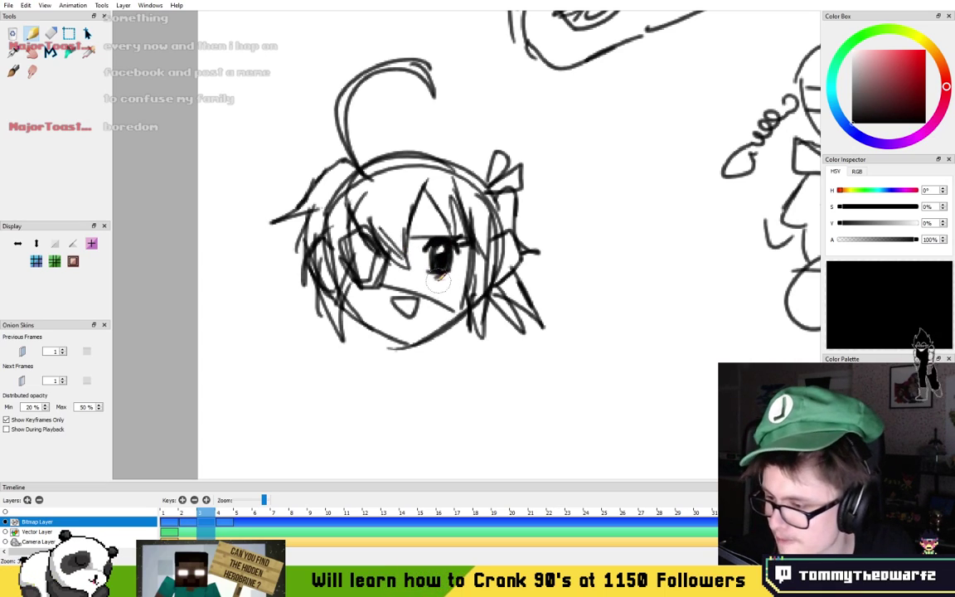
- Draw the neck below the chin with a pointed collar flap on each side and a curved neckline between them
left_click_drag(373, 329, 371, 366)
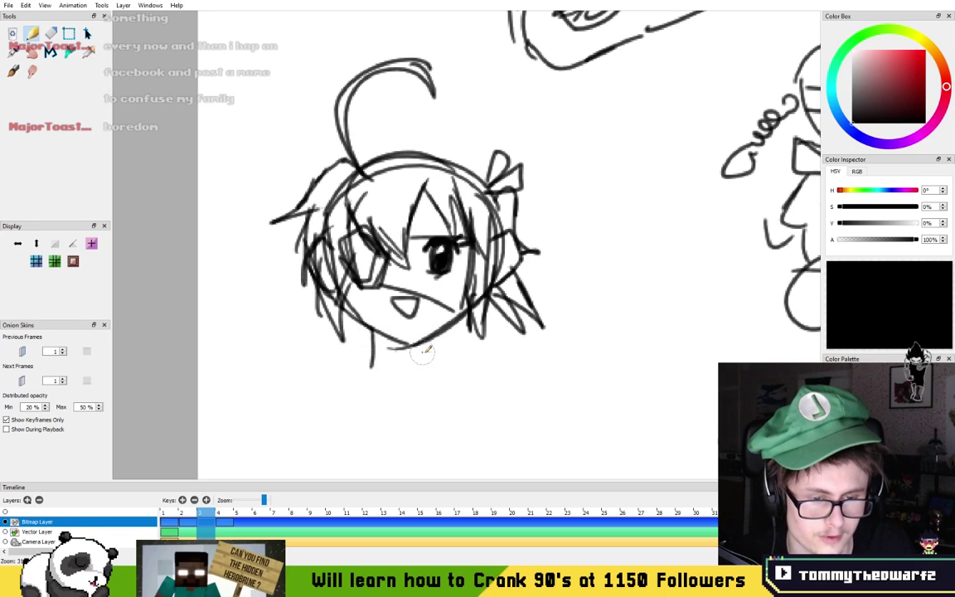
mouse_move(450, 326)
left_mouse_down()
mouse_move(446, 358)
mouse_move(453, 336)
mouse_move(477, 373)
left_mouse_up()
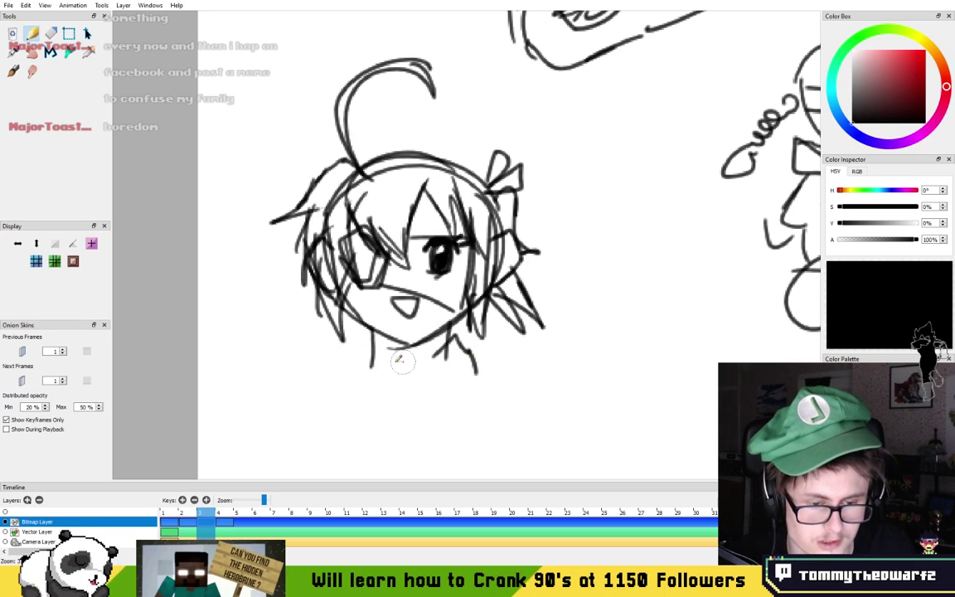
mouse_move(361, 338)
left_mouse_down()
mouse_move(350, 371)
mouse_move(386, 357)
mouse_move(384, 381)
mouse_move(347, 381)
left_mouse_up()
mouse_move(433, 352)
left_mouse_down()
mouse_move(455, 393)
mouse_move(476, 371)
left_mouse_up()
mouse_move(392, 378)
left_mouse_down()
mouse_move(427, 372)
mouse_move(398, 295)
mouse_move(444, 293)
mouse_move(447, 375)
left_mouse_up()
- Draw a large bow beneath the collar with two rounded loops, hanging tails, a central knot and fold lines
mouse_move(448, 375)
left_mouse_down()
mouse_move(414, 330)
mouse_move(367, 362)
mouse_move(373, 321)
mouse_move(348, 396)
left_mouse_up()
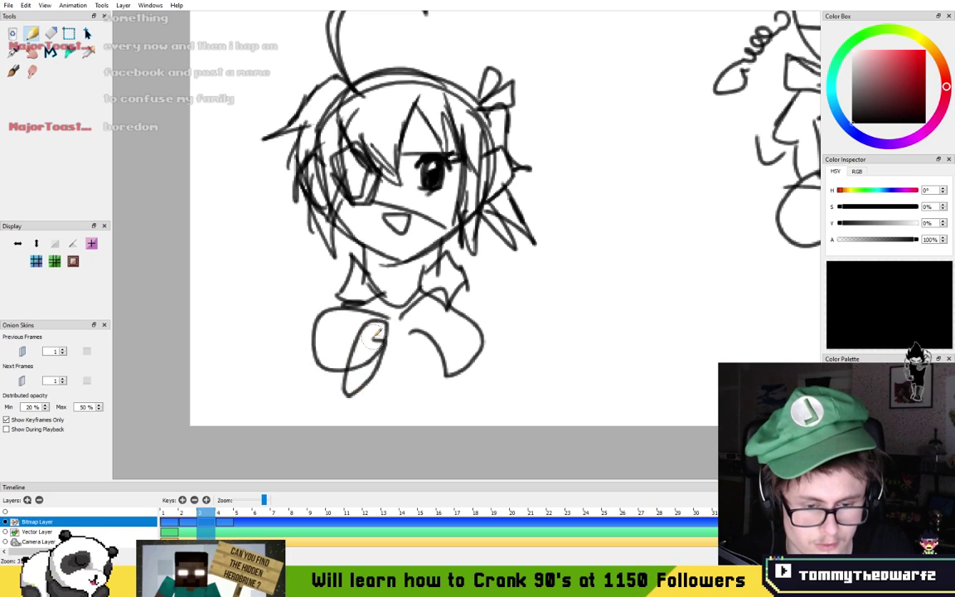
left_click_drag(389, 297, 413, 355)
left_click_drag(396, 315, 425, 330)
left_click_drag(423, 369, 393, 333)
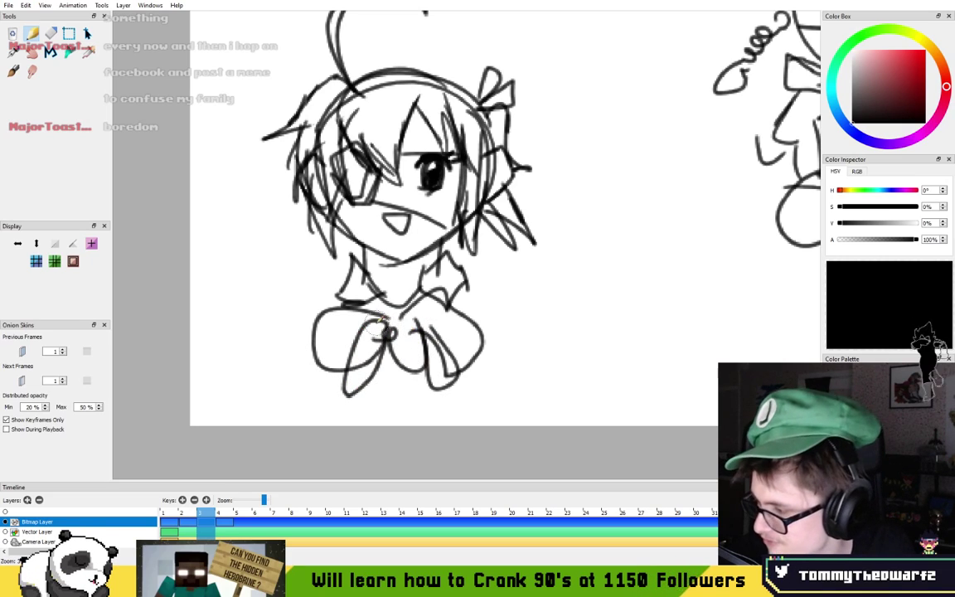
mouse_move(423, 372)
left_mouse_down()
mouse_move(400, 358)
mouse_move(405, 345)
mouse_move(318, 354)
left_mouse_up()
mouse_move(362, 323)
left_mouse_down()
mouse_move(341, 334)
mouse_move(344, 343)
left_mouse_up()
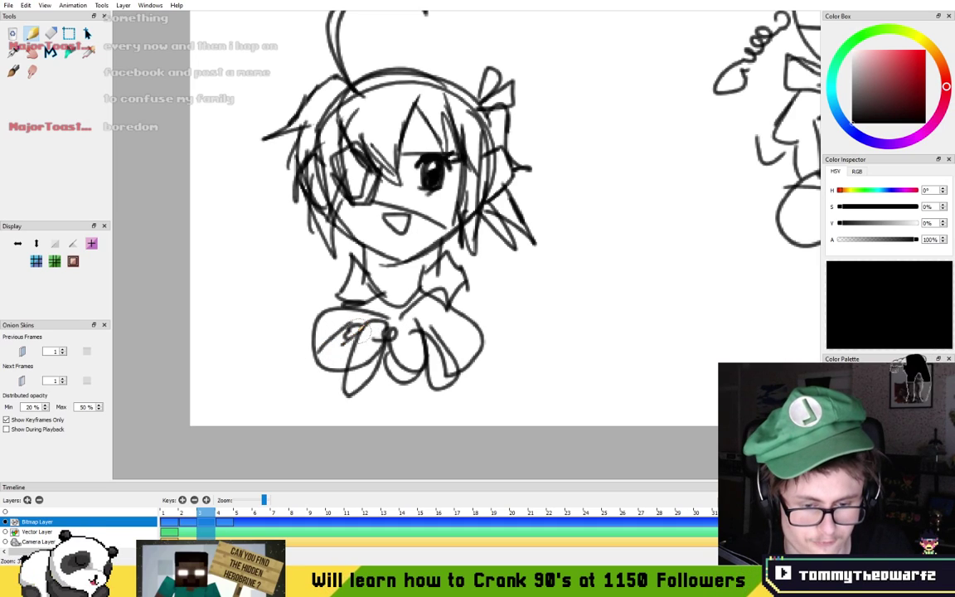
left_click_drag(419, 318, 448, 325)
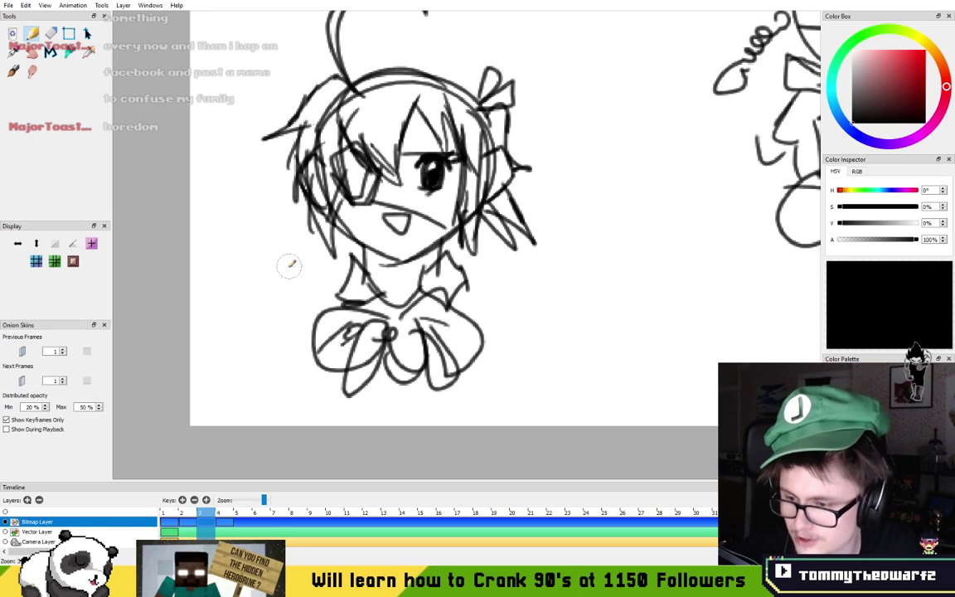
- Draw the shoulders and bent arms around the bow, and add a pointed hair strand below the eyepatch-side ear
mouse_move(462, 286)
left_mouse_down()
mouse_move(482, 330)
mouse_move(462, 409)
mouse_move(472, 409)
left_mouse_up()
mouse_move(340, 292)
left_mouse_down()
mouse_move(316, 333)
mouse_move(345, 407)
mouse_move(305, 353)
left_mouse_up()
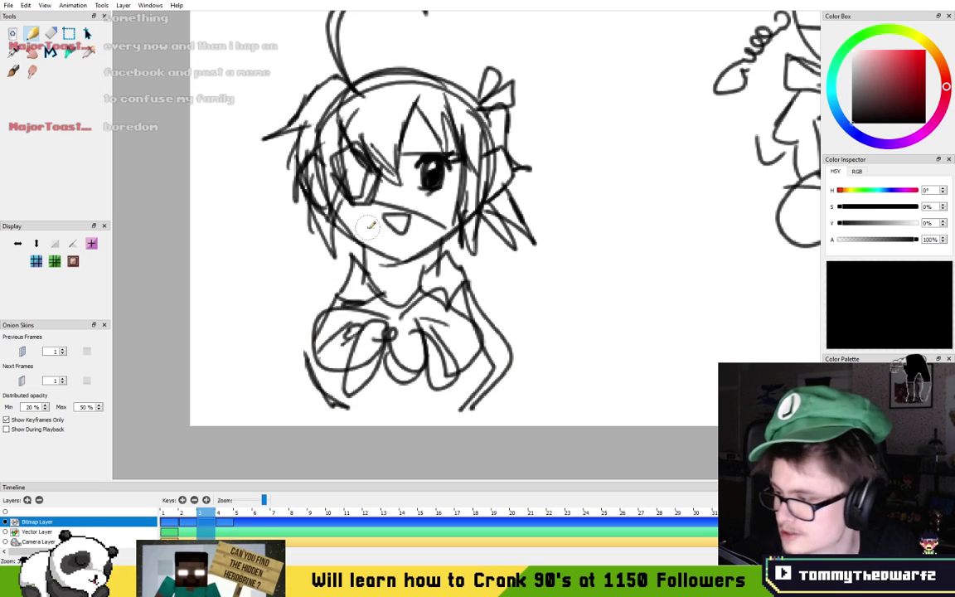
left_click_drag(301, 208, 295, 244)
left_click_drag(295, 245, 313, 225)
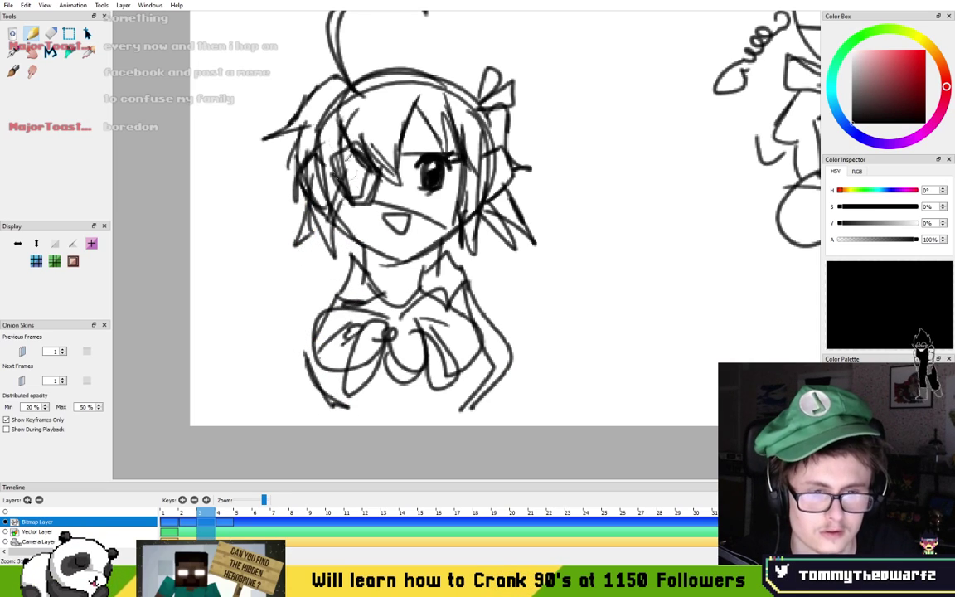
- Draw a curved band over the crown of the head, between the curled hair strand and the ribbon
mouse_move(390, 111)
left_mouse_down()
mouse_move(362, 198)
mouse_move(442, 162)
mouse_move(329, 164)
mouse_move(407, 146)
mouse_move(426, 178)
left_mouse_up()
key("ctrl+z")
left_click_drag(334, 149, 453, 170)
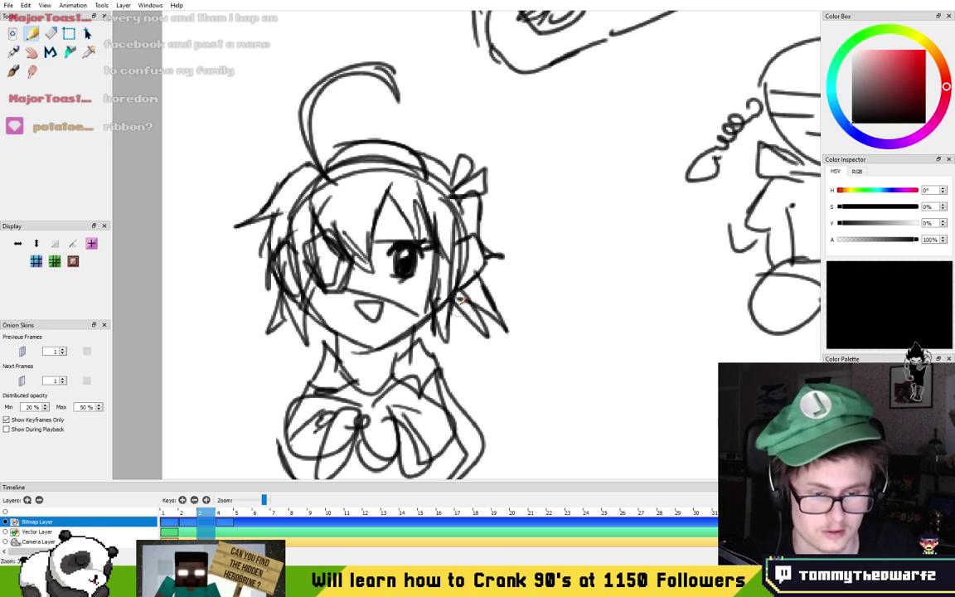
mouse_move(446, 382)
left_mouse_down()
mouse_move(491, 381)
mouse_move(524, 406)
left_mouse_up()
left_click_drag(300, 384, 259, 398)
- Look over the whole sketch sheet on frame 3 and the drawings on the neighbouring frames
scroll(501, 251, "down", 5)
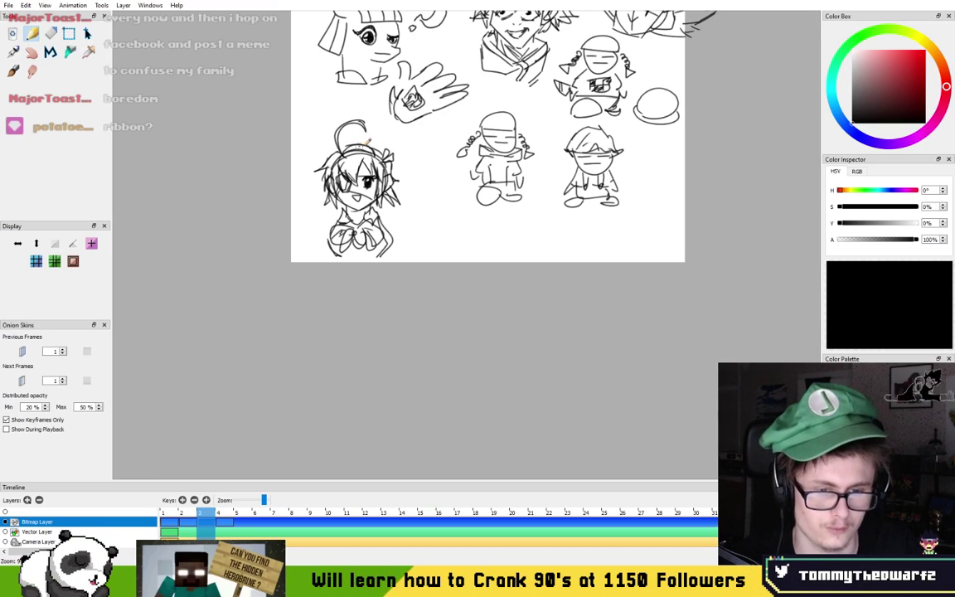
left_click_drag(411, 149, 382, 232)
scroll(383, 231, "up", 3)
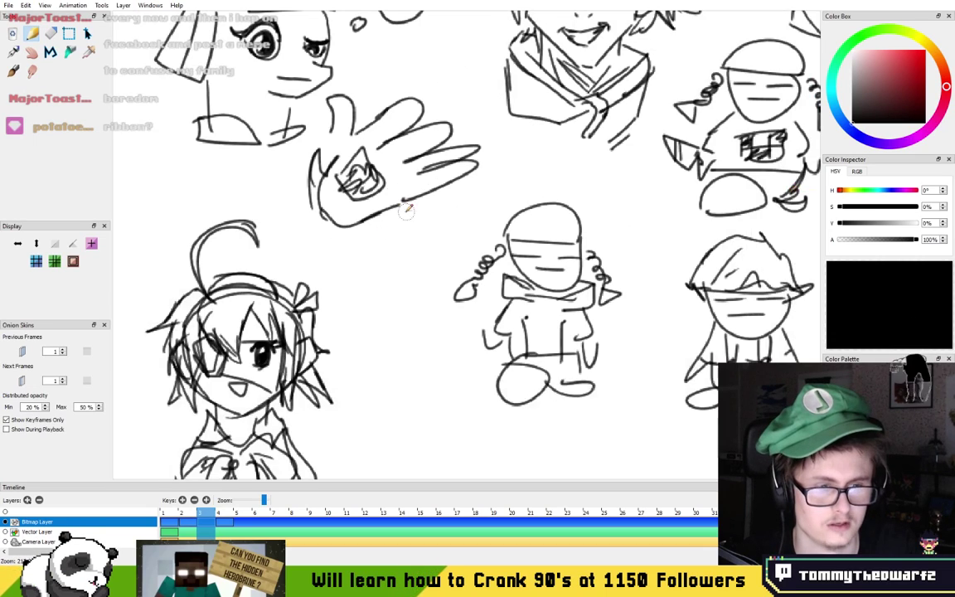
scroll(421, 192, "down", 1)
scroll(358, 217, "up", 2)
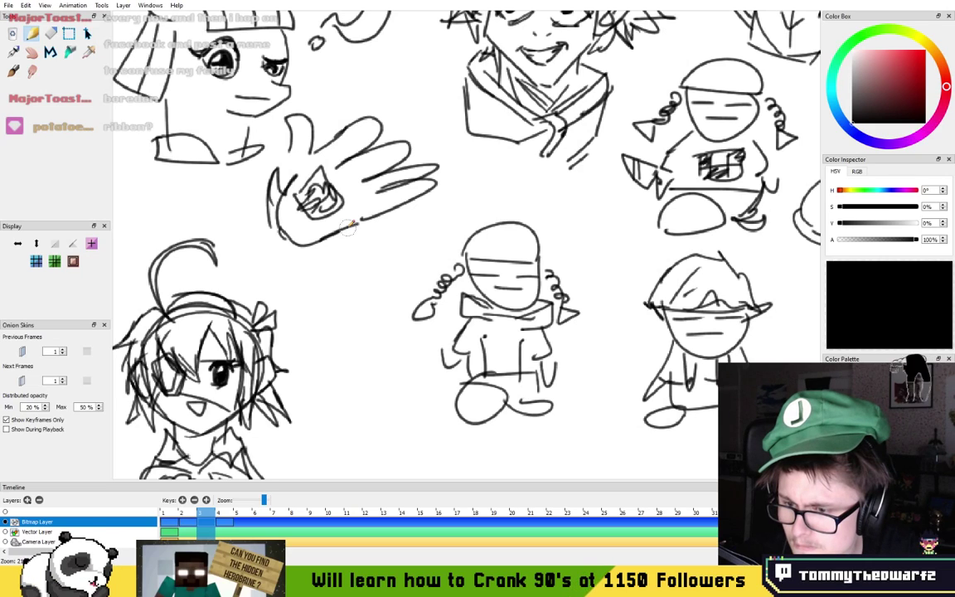
scroll(349, 226, "down", 5)
scroll(403, 195, "up", 2)
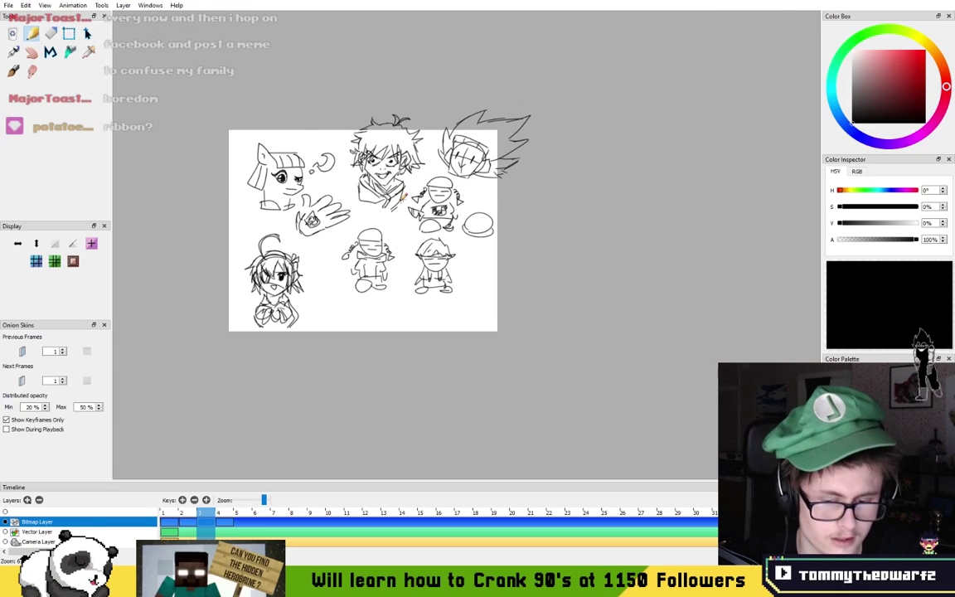
key("period")
key("comma")
key("comma")
key("period")
key("period")
key("period")
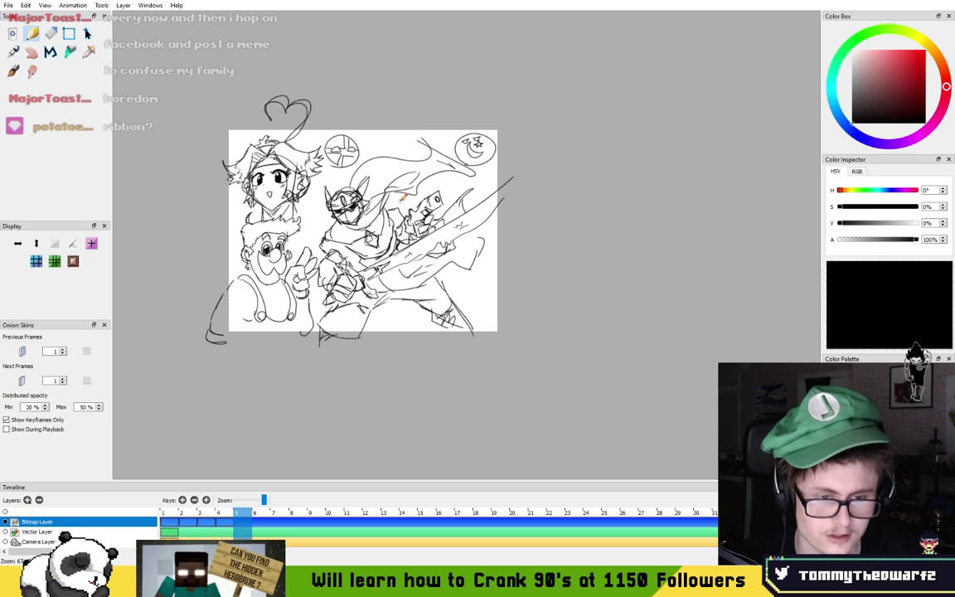
- Add a blank keyframe at frame 5 of the bitmap layer
key("comma")
key("period")
key("F7")
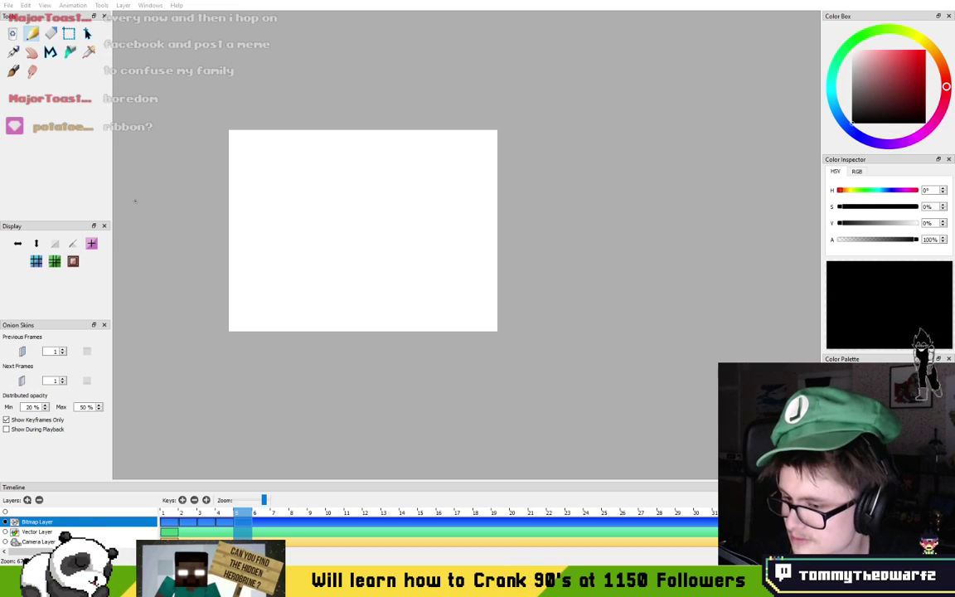
left_click_drag(135, 201, 141, 204)
mouse_move(345, 206)
left_mouse_down()
mouse_move(389, 195)
mouse_move(373, 201)
left_mouse_up()
scroll(371, 204, "up", 2)
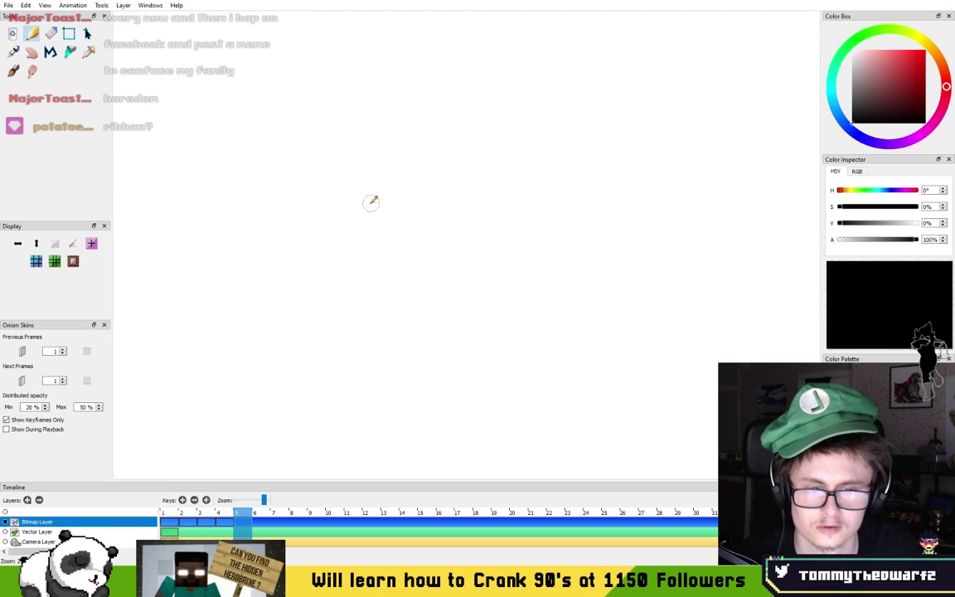
- Draw a round head outline with angled jaw lines meeting in a narrow chin below it
left_click_drag(324, 293, 354, 335)
key("ctrl+z")
mouse_move(354, 292)
left_mouse_down()
mouse_move(325, 252)
mouse_move(392, 320)
mouse_move(367, 170)
mouse_move(363, 309)
left_mouse_up()
key("ctrl+z")
mouse_move(314, 249)
left_mouse_down()
mouse_move(342, 310)
mouse_move(325, 272)
mouse_move(348, 304)
left_mouse_up()
key("ctrl+z")
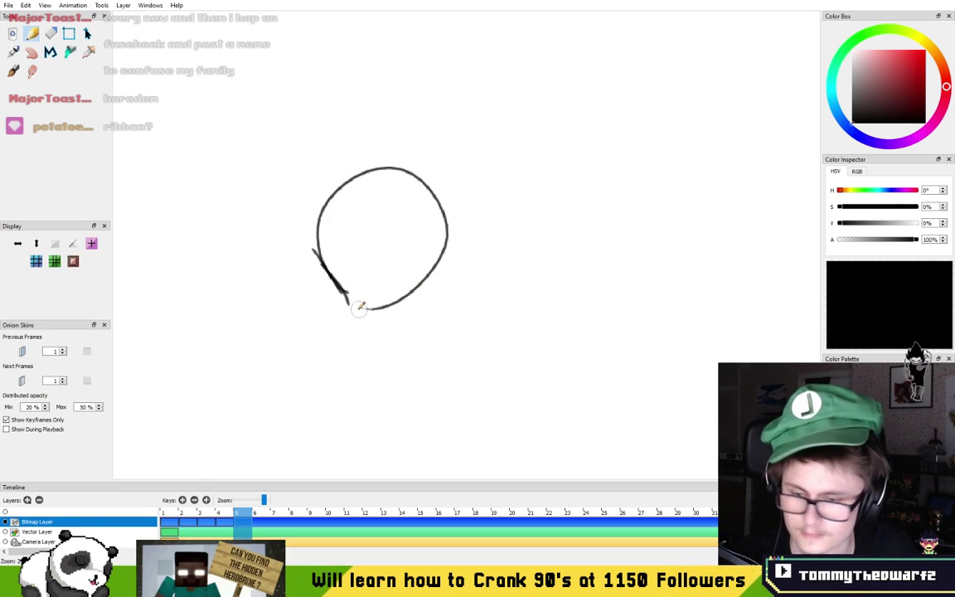
key("ctrl+z")
key("ctrl+z")
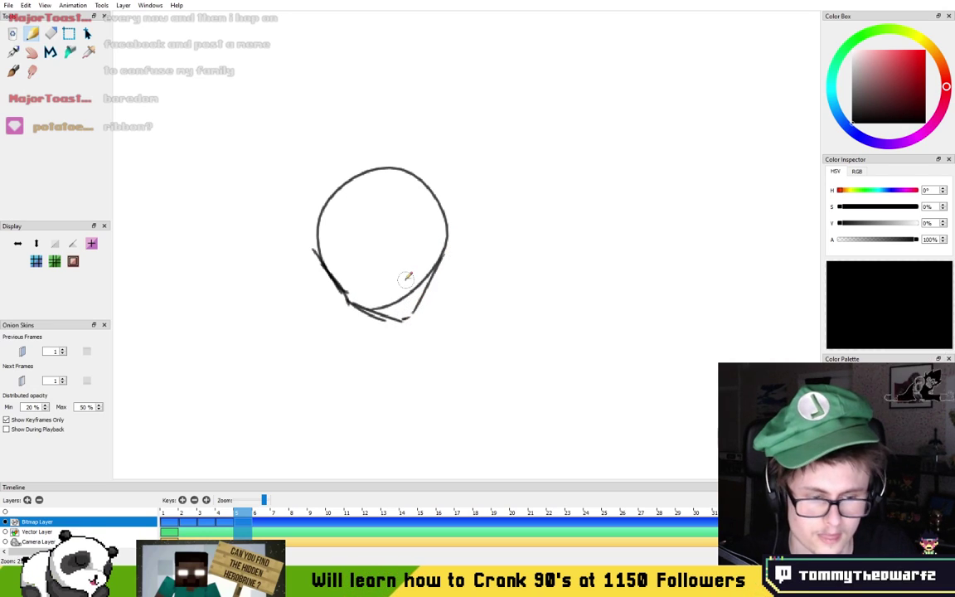
- Draw an ear with inner folds on each side of the tilted head
left_click_drag(428, 238, 457, 220)
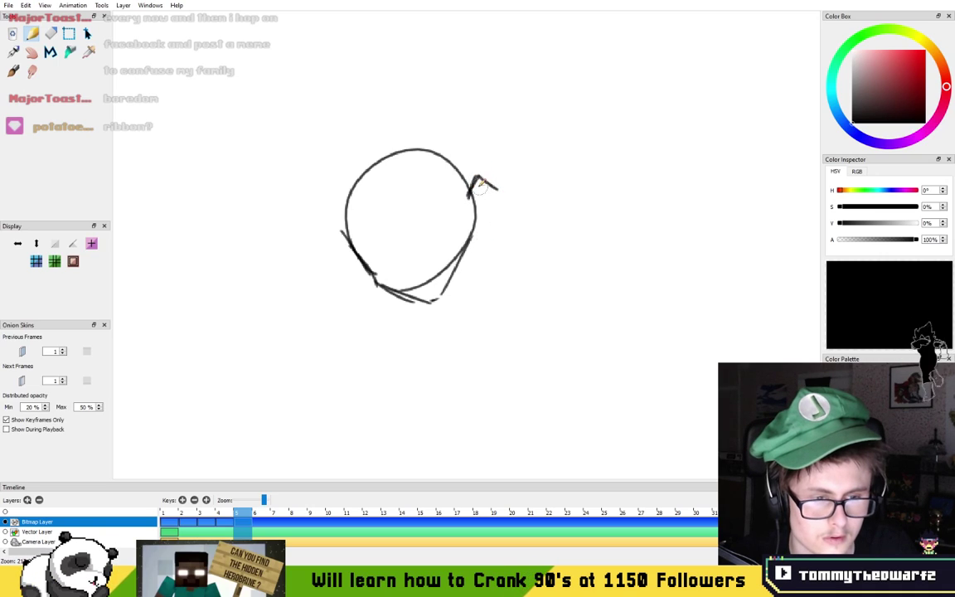
key("ctrl+z")
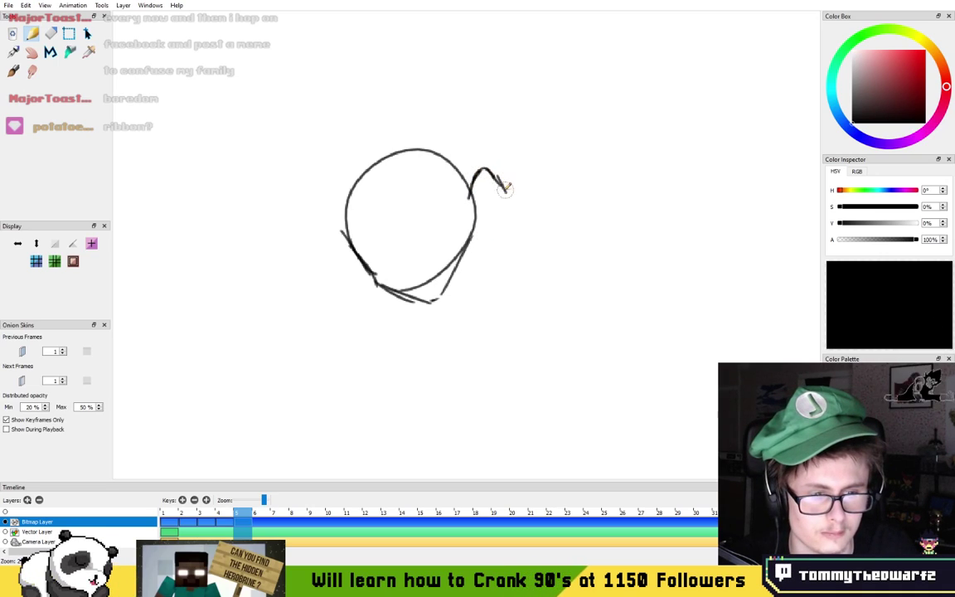
left_click_drag(489, 187, 488, 212)
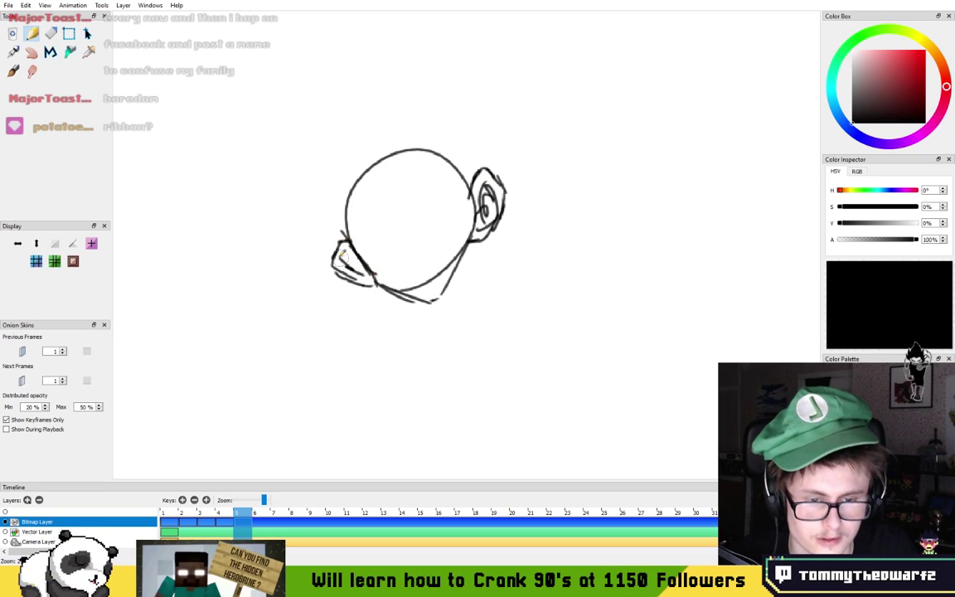
- Draw a small frowning mouth just above the chin and an angular nose with a nostril mark above it
scroll(354, 208, "up", 1)
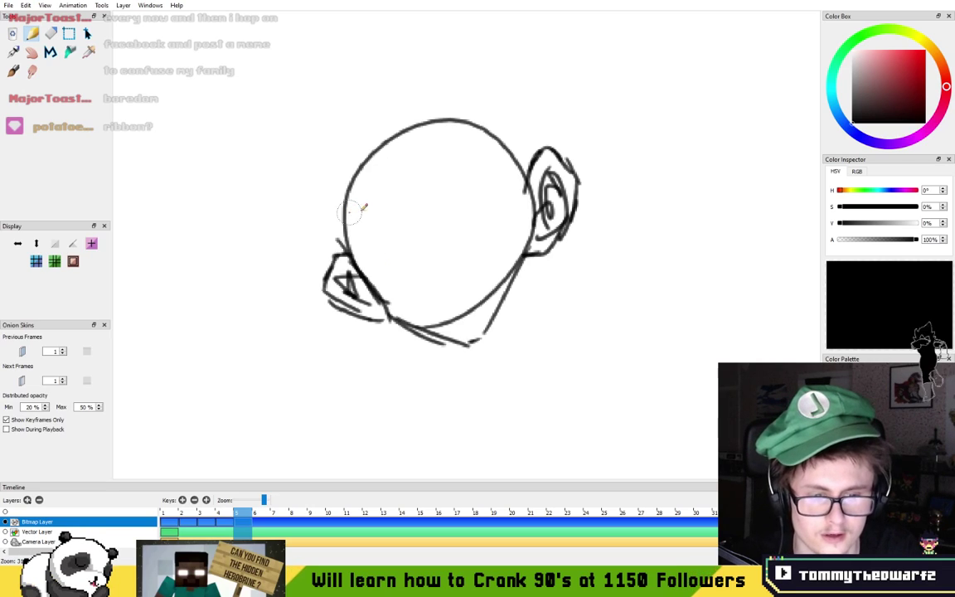
scroll(377, 218, "up", 1)
scroll(407, 205, "up", 1)
scroll(366, 249, "up", 1)
scroll(481, 319, "up", 1)
mouse_move(362, 333)
left_mouse_down()
mouse_move(356, 352)
mouse_move(408, 322)
mouse_move(393, 335)
left_mouse_up()
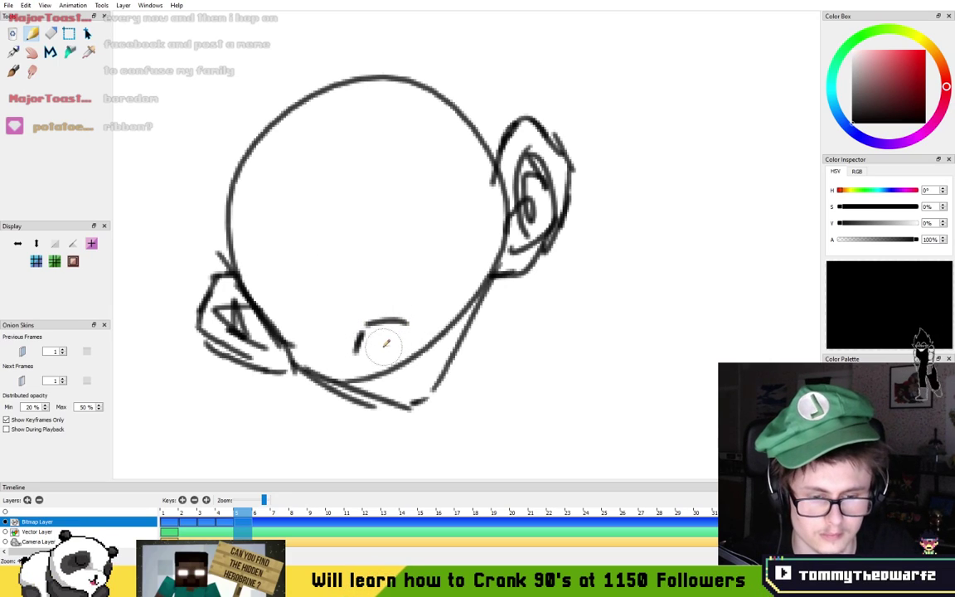
mouse_move(366, 248)
left_mouse_down()
mouse_move(382, 276)
mouse_move(328, 304)
mouse_move(336, 326)
mouse_move(322, 300)
mouse_move(340, 337)
left_mouse_up()
key("ctrl+z")
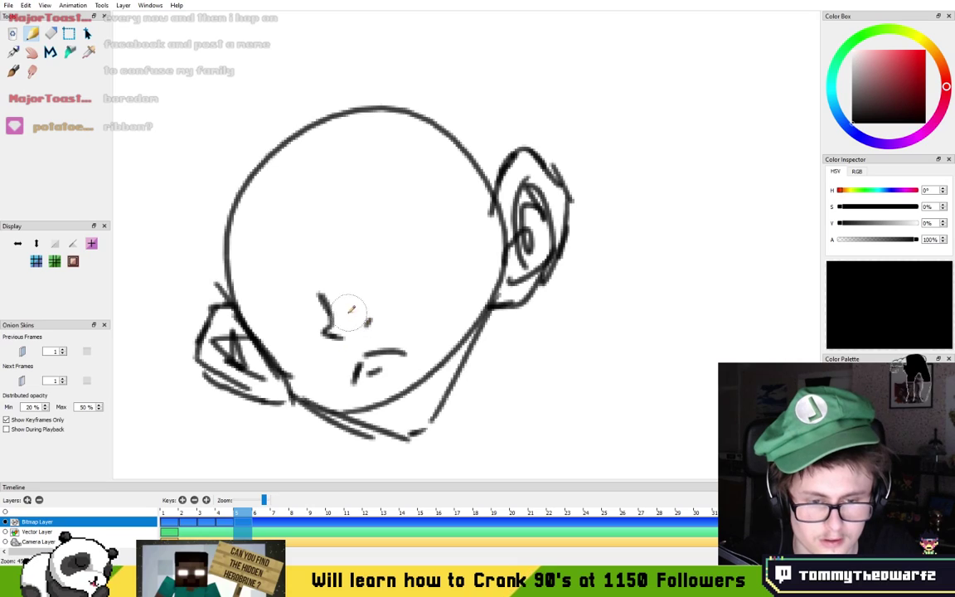
left_click_drag(329, 313, 337, 331)
key("ctrl+z")
mouse_move(320, 294)
left_mouse_down()
mouse_move(326, 335)
mouse_move(343, 340)
mouse_move(364, 325)
left_mouse_up()
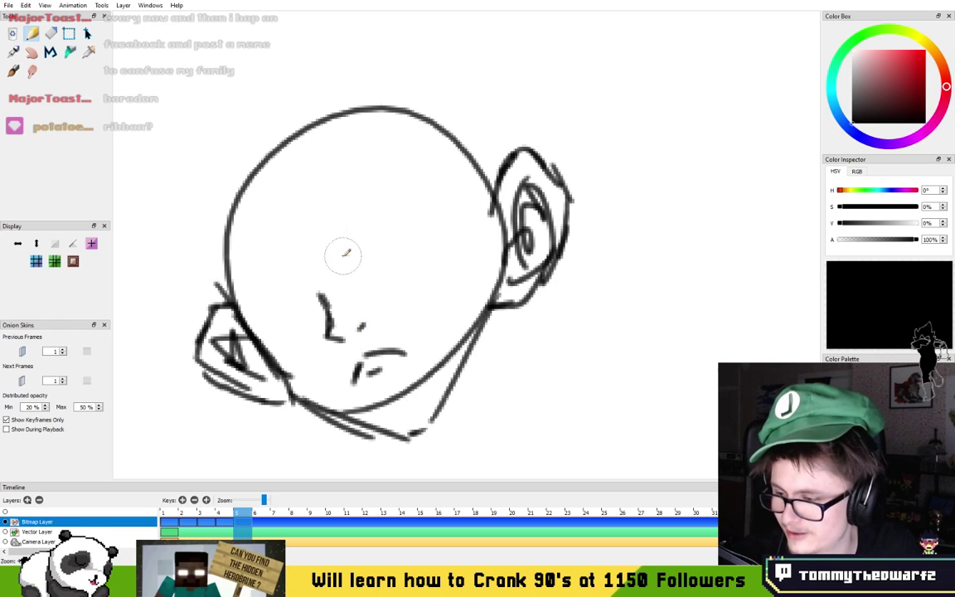
- Draw frown creases above the nose and long brow lines running outward past the head outline on both sides
left_click_drag(319, 247, 336, 264)
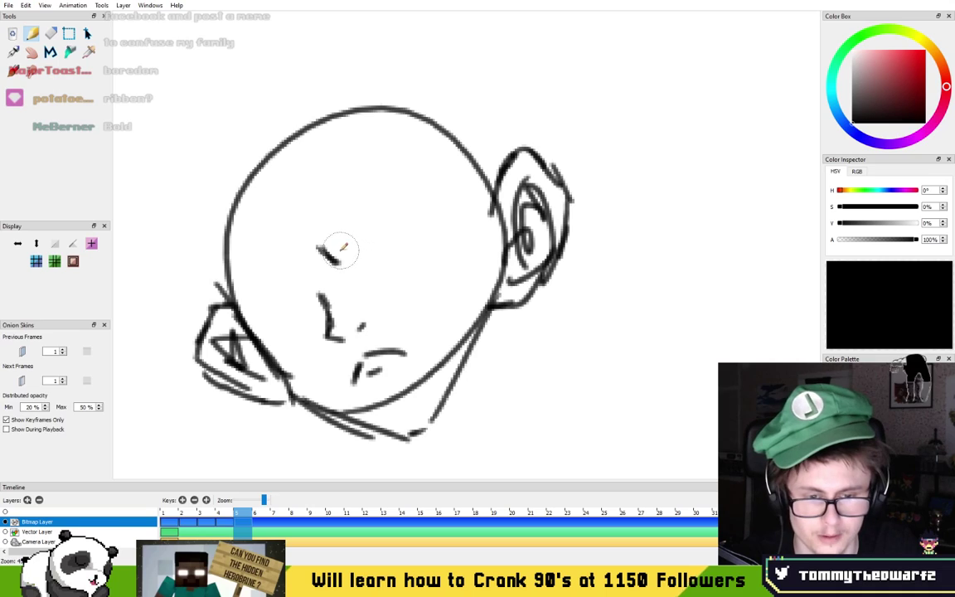
mouse_move(334, 247)
left_mouse_down()
mouse_move(347, 249)
mouse_move(378, 216)
mouse_move(406, 146)
left_mouse_up()
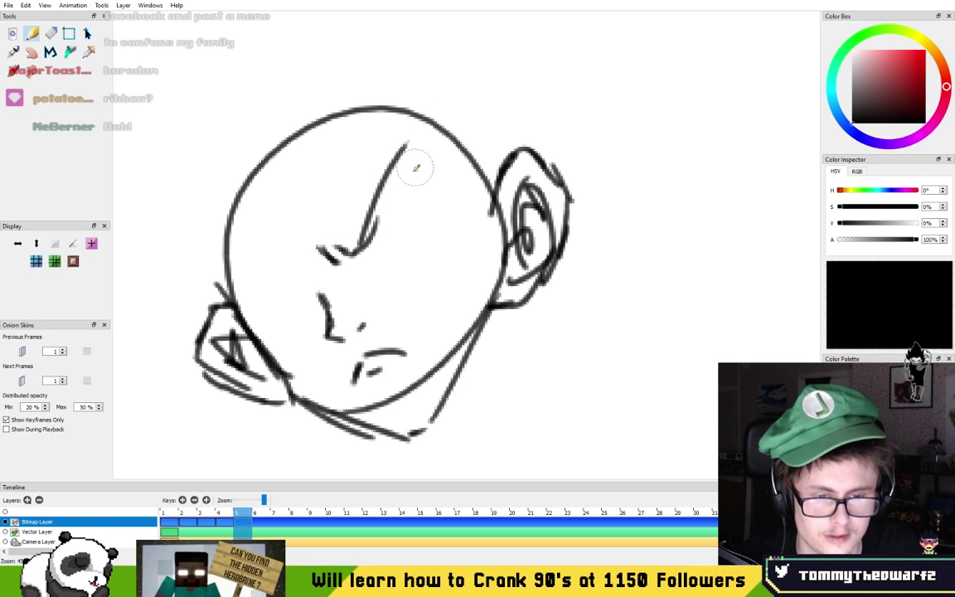
mouse_move(366, 232)
left_mouse_down()
mouse_move(460, 83)
mouse_move(442, 113)
mouse_move(431, 108)
mouse_move(373, 264)
mouse_move(390, 217)
mouse_move(369, 236)
mouse_move(419, 133)
left_mouse_up()
key("ctrl+z")
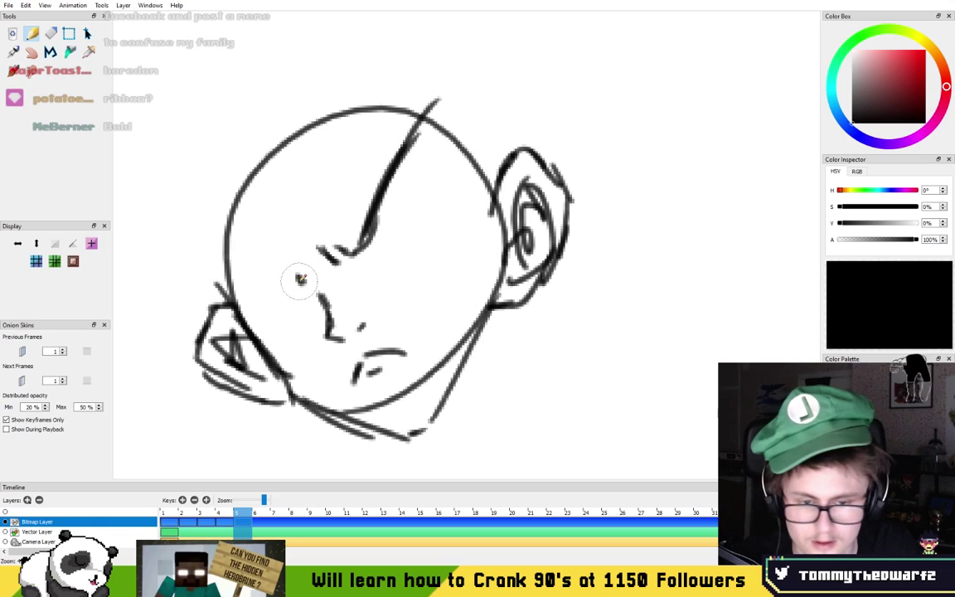
left_click_drag(300, 279, 217, 278)
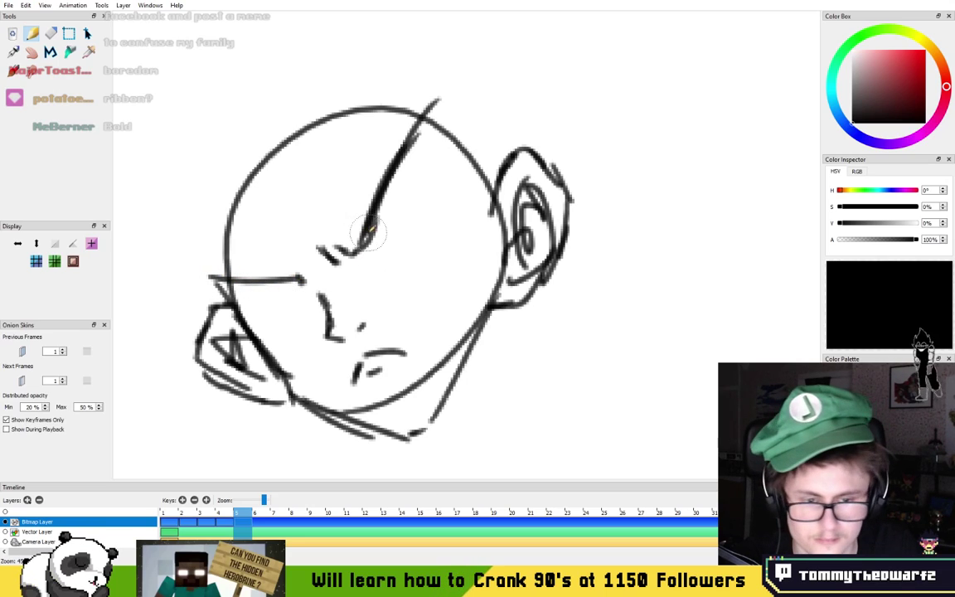
- Draw a thick second line beside the steep brow, rising to a peak and hooking down towards the larger ear
mouse_move(382, 246)
left_mouse_down()
mouse_move(427, 156)
mouse_move(405, 191)
mouse_move(430, 158)
left_mouse_up()
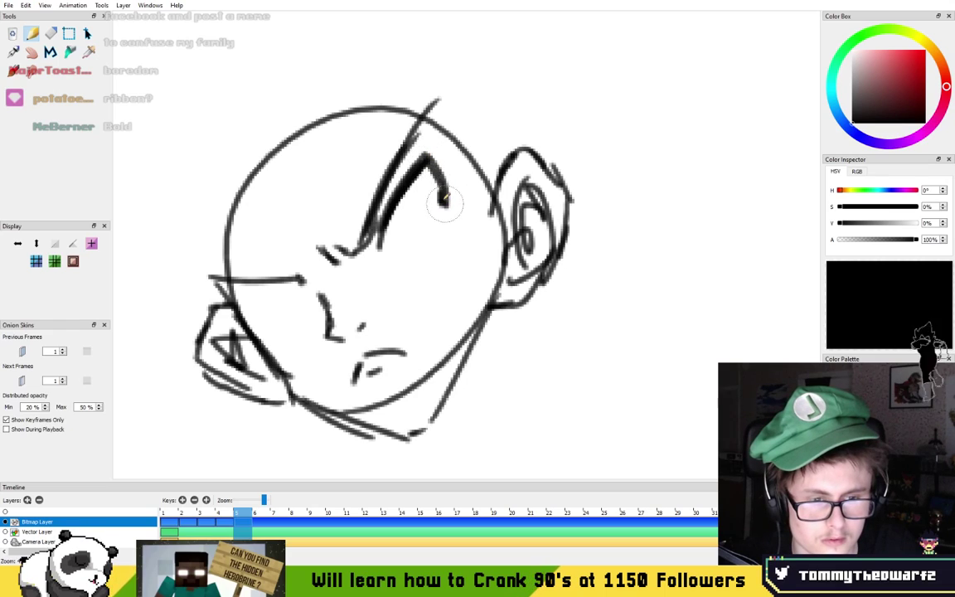
left_click_drag(428, 169, 447, 212)
left_click_drag(425, 158, 446, 207)
key("ctrl+z")
key("ctrl+z")
left_click_drag(426, 158, 447, 217)
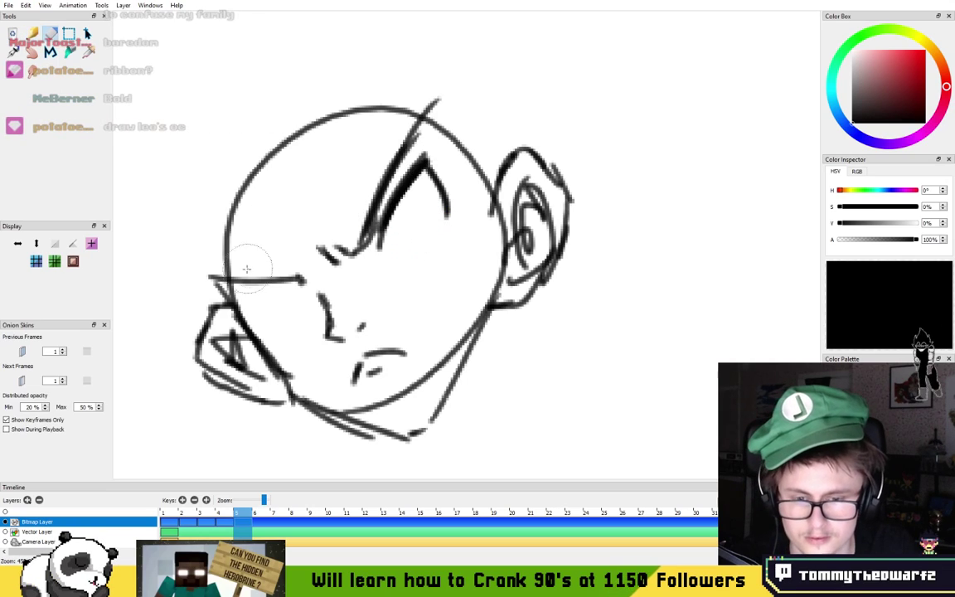
- Erase the skull's upper arc, add the smaller eye's outline under its brow, and draw a dark pupil in each eye
mouse_move(222, 255)
left_mouse_down()
mouse_move(251, 218)
mouse_move(218, 233)
mouse_move(267, 185)
mouse_move(229, 204)
mouse_move(312, 116)
mouse_move(271, 164)
mouse_move(403, 75)
mouse_move(363, 122)
mouse_move(398, 114)
mouse_move(376, 130)
mouse_move(324, 132)
left_mouse_up()
key("n")
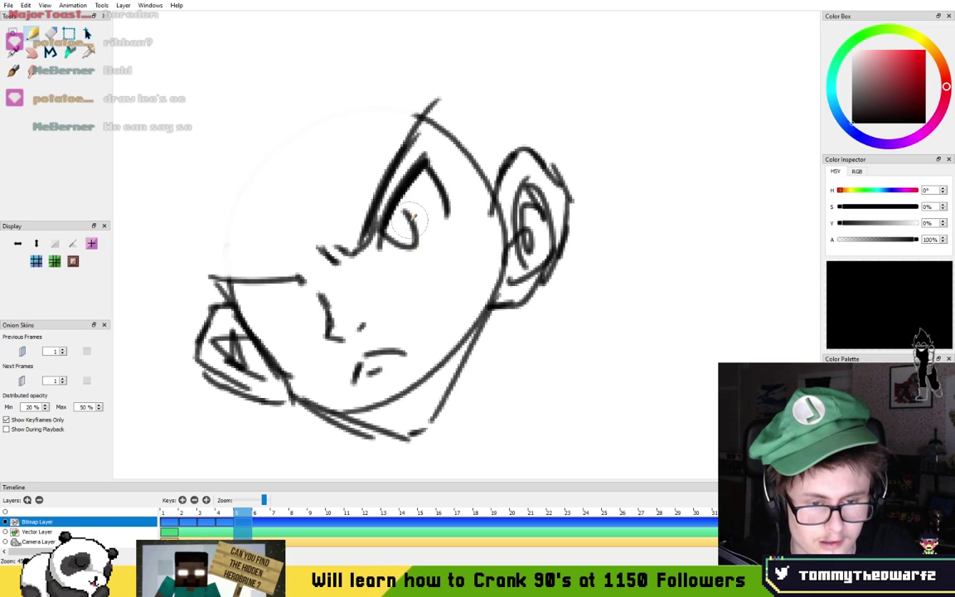
mouse_move(386, 229)
left_mouse_down()
mouse_move(406, 238)
mouse_move(396, 239)
left_mouse_up()
mouse_move(241, 280)
left_mouse_down()
mouse_move(277, 277)
mouse_move(259, 297)
mouse_move(282, 304)
left_mouse_up()
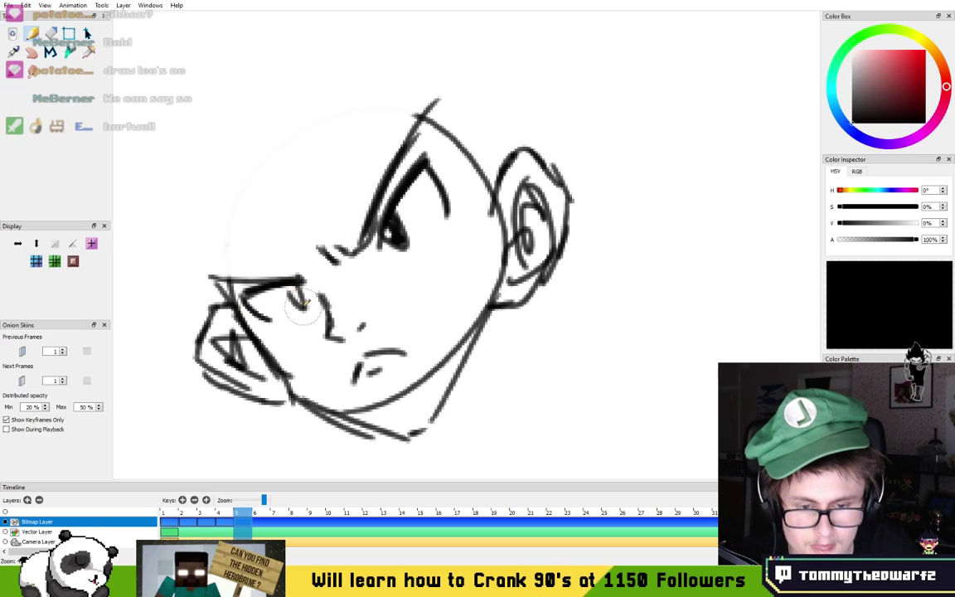
left_click_drag(290, 292, 295, 307)
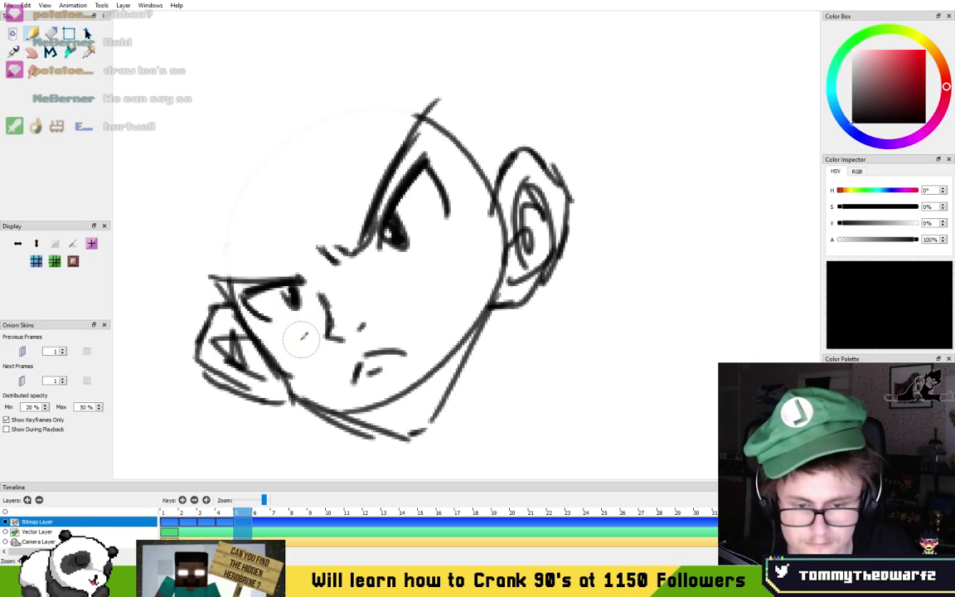
- Draw lower lid lines beneath both eyes and erase the leftover circle arc inside the jaw
left_click_drag(274, 329, 299, 329)
mouse_move(390, 280)
left_mouse_down()
mouse_move(425, 270)
mouse_move(440, 247)
mouse_move(436, 263)
mouse_move(449, 252)
mouse_move(410, 275)
mouse_move(432, 271)
mouse_move(456, 231)
mouse_move(437, 272)
left_mouse_up()
key("ctrl+z")
key("ctrl+z")
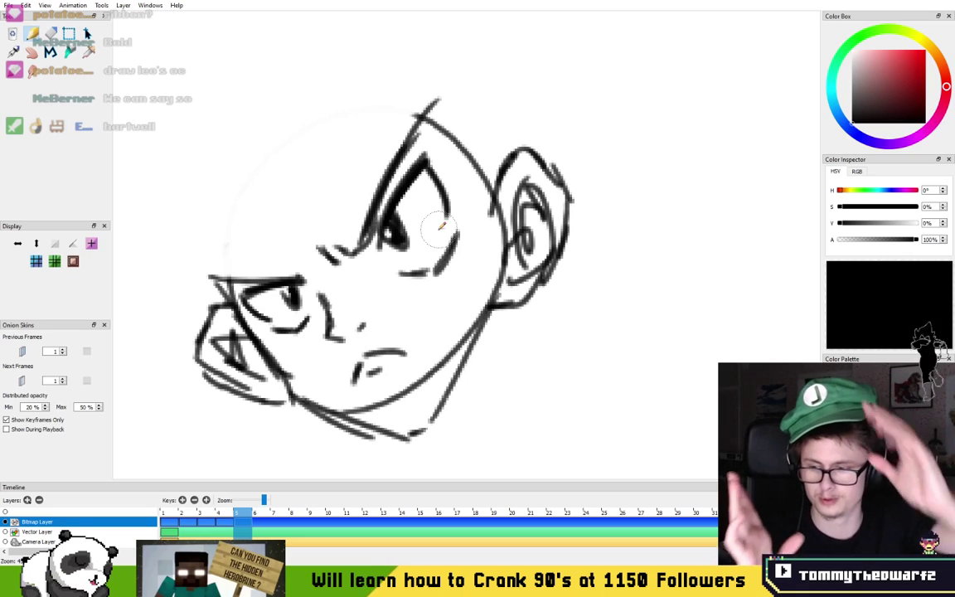
mouse_move(401, 370)
left_mouse_down()
mouse_move(440, 304)
mouse_move(486, 290)
mouse_move(473, 299)
left_mouse_up()
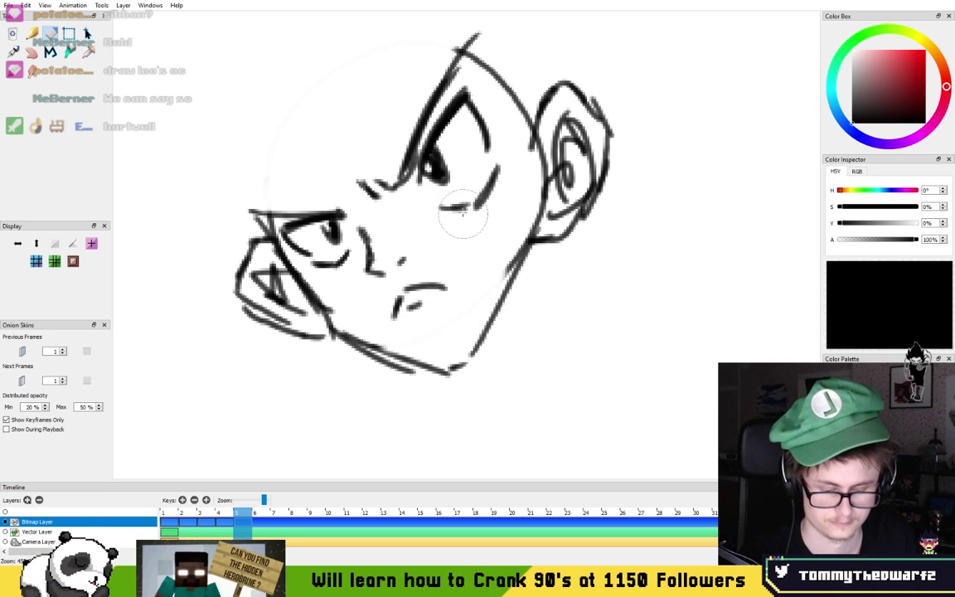
key("n")
- Draw a short curved hairline stroke on the forehead above the smaller eye, redoing it until it fits
mouse_move(374, 156)
left_mouse_down()
mouse_move(371, 213)
mouse_move(396, 221)
left_mouse_up()
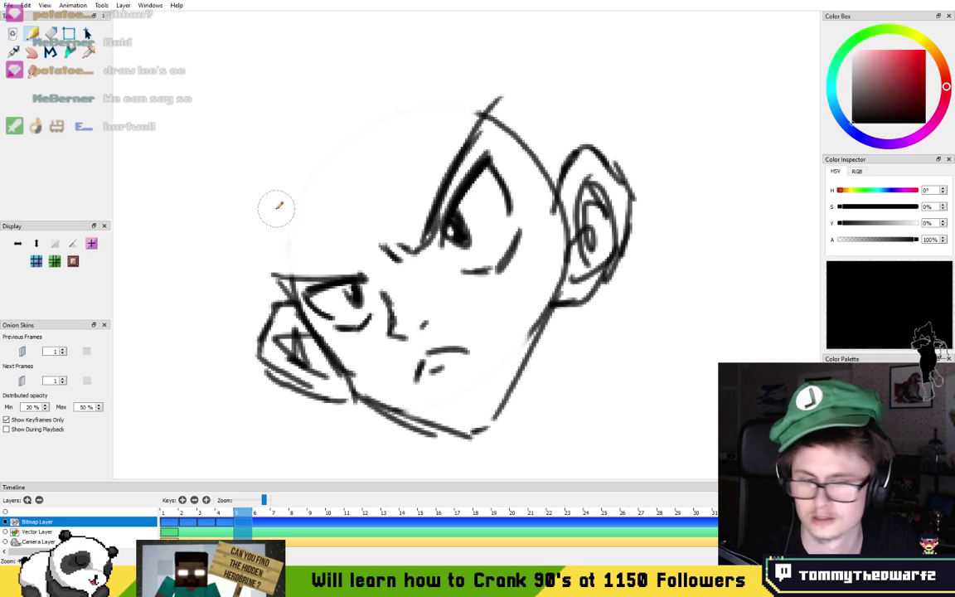
left_click_drag(284, 179, 353, 143)
key("ctrl+z")
key("ctrl+z")
left_click_drag(287, 179, 355, 125)
key("ctrl+z")
left_click_drag(288, 178, 332, 143)
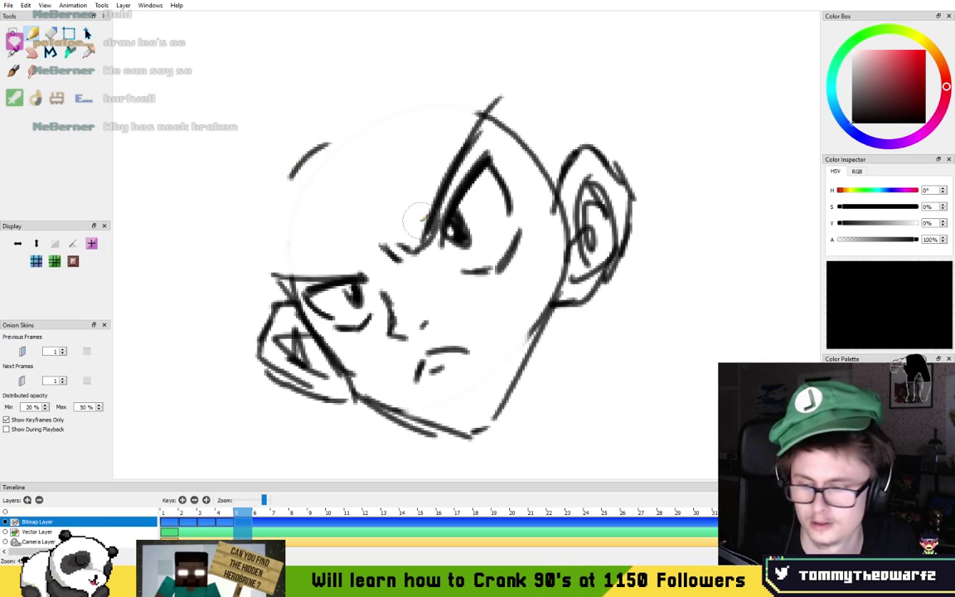
- Draw a long curved hair line running down to the smaller ear and two near-vertical strands in front of it
left_click_drag(264, 303, 302, 123)
key("ctrl+z")
mouse_move(247, 171)
left_mouse_down()
mouse_move(324, 361)
mouse_move(317, 140)
left_mouse_up()
key("ctrl+z")
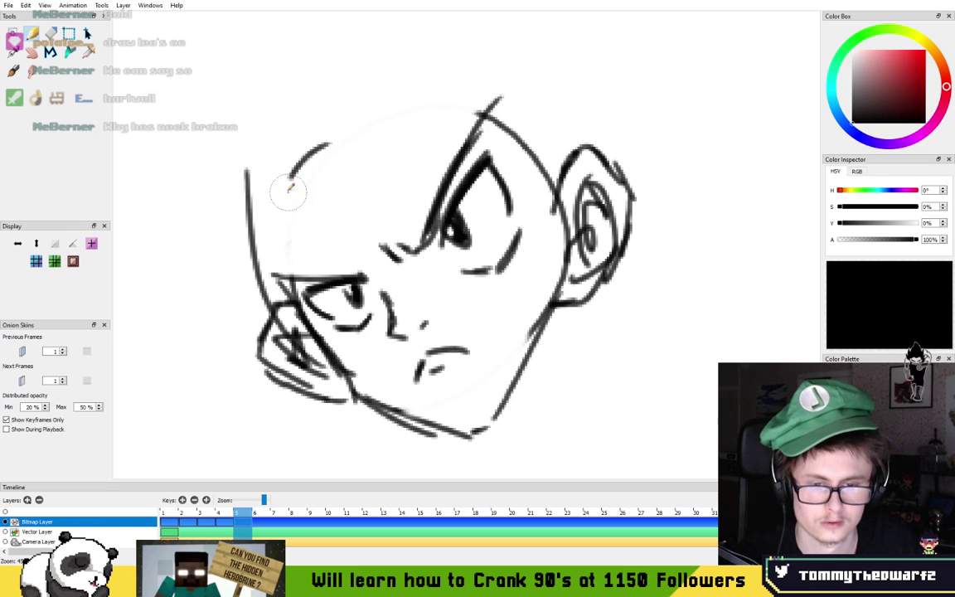
key("ctrl+z")
left_click_drag(300, 176, 334, 358)
left_click_drag(278, 286, 250, 145)
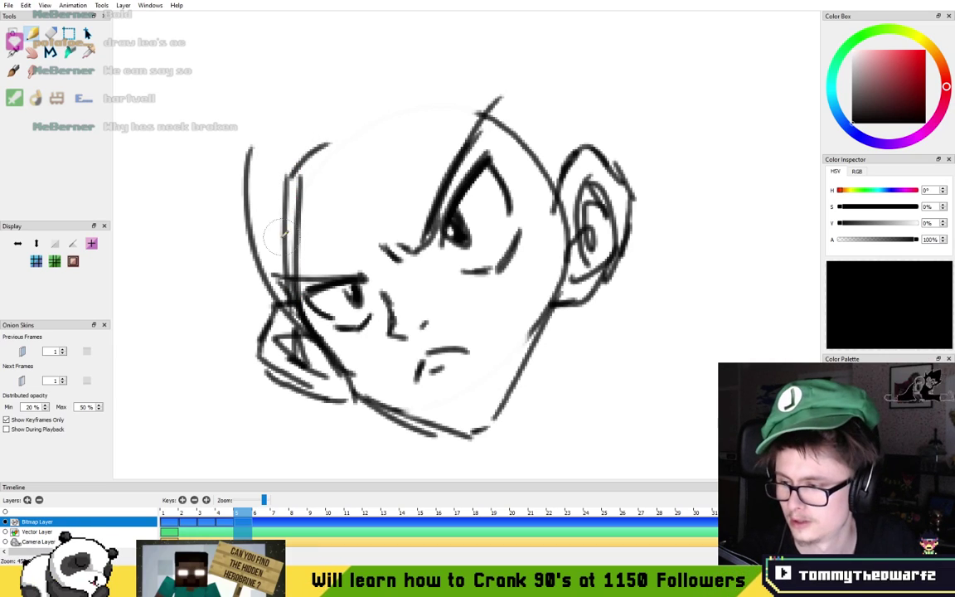
key("ctrl+z")
left_click_drag(296, 299, 283, 210)
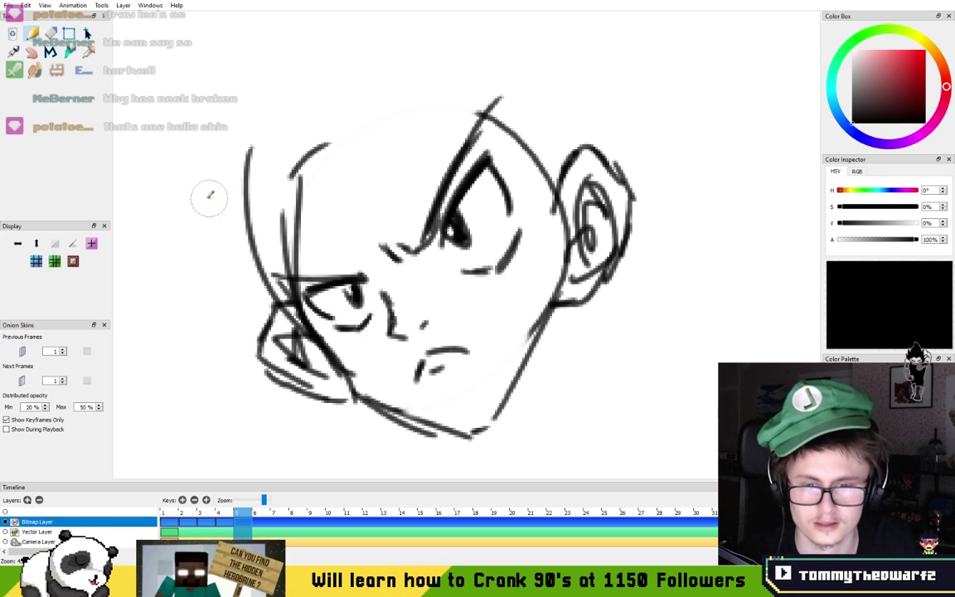
- Draw an outer hair line beside the head, curving down into a long pointed spike near the smaller ear
mouse_move(175, 192)
left_mouse_down()
mouse_move(241, 147)
mouse_move(237, 137)
mouse_move(251, 239)
left_mouse_up()
mouse_move(237, 204)
left_mouse_down()
mouse_move(201, 300)
mouse_move(323, 285)
left_mouse_up()
key("ctrl+z")
mouse_move(192, 317)
left_mouse_down()
mouse_move(318, 292)
mouse_move(246, 327)
mouse_move(310, 272)
left_mouse_up()
key("ctrl+z")
key("ctrl+z")
left_click_drag(227, 316, 290, 253)
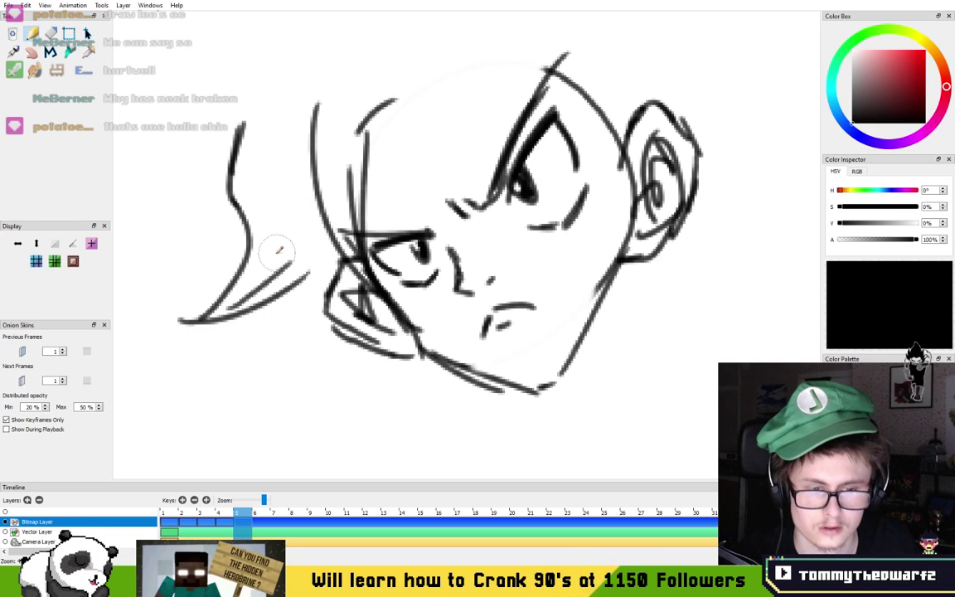
key("ctrl+z")
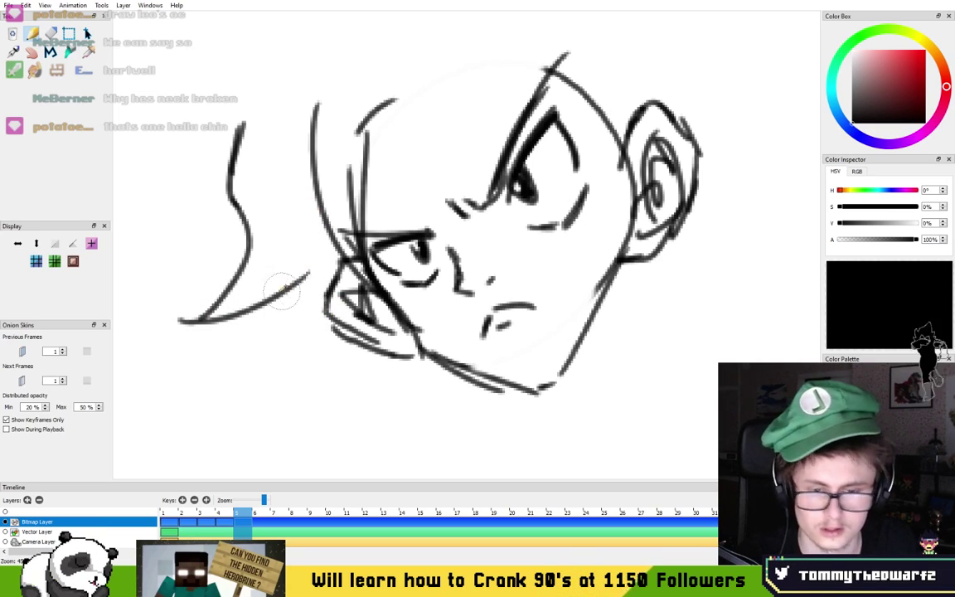
- Try more jagged hair spikes around the smaller ear and undo the outer hair back to its first short stroke
mouse_move(292, 305)
left_mouse_down()
mouse_move(277, 251)
mouse_move(274, 282)
mouse_move(369, 432)
mouse_move(352, 359)
left_mouse_up()
key("ctrl+z")
key("ctrl+z")
mouse_move(306, 282)
left_mouse_down()
mouse_move(352, 427)
mouse_move(366, 354)
mouse_move(289, 395)
left_mouse_up()
left_click_drag(289, 396, 329, 380)
key("ctrl+z")
mouse_move(296, 327)
left_mouse_down()
mouse_move(286, 391)
mouse_move(310, 359)
mouse_move(291, 319)
mouse_move(306, 357)
left_mouse_up()
key("ctrl+z")
left_click_drag(265, 169, 310, 271)
left_click_drag(284, 235, 232, 183)
left_click_drag(259, 222, 243, 150)
left_click_drag(243, 150, 280, 189)
mouse_move(431, 180)
left_mouse_down()
mouse_move(393, 140)
mouse_move(348, 164)
mouse_move(477, 102)
mouse_move(431, 199)
left_mouse_up()
scroll(303, 121, "down", 2)
scroll(427, 143, "up", 2)
scroll(477, 103, "down", 2)
key("ctrl+z")
key("ctrl+z")
scroll(431, 199, "up", 3)
scroll(431, 197, "down", 3)
key("ctrl+z")
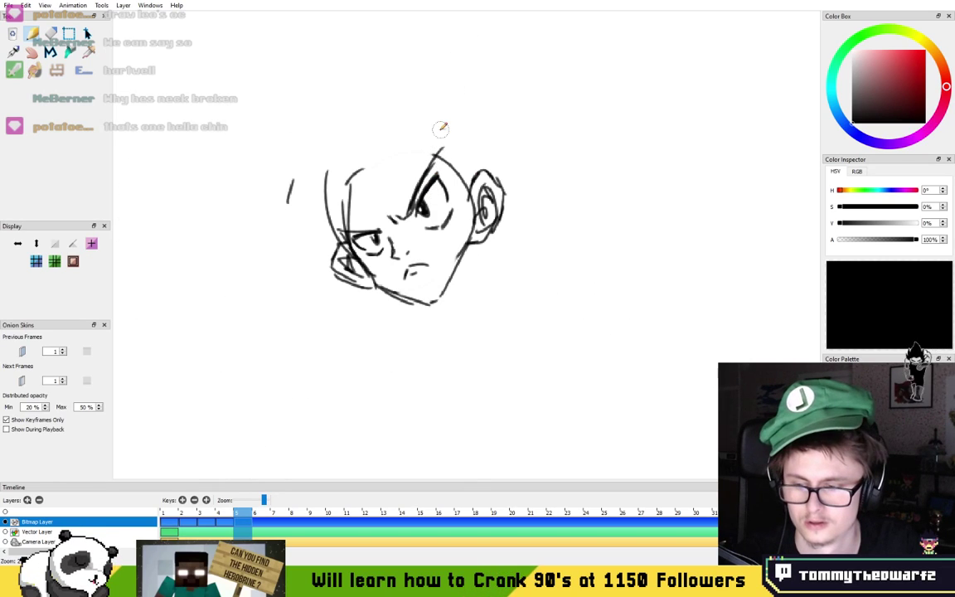
- Erase the doubled chin line and redraw it as one smooth curve from below the smaller ear to the chin tip
scroll(438, 141, "up", 3)
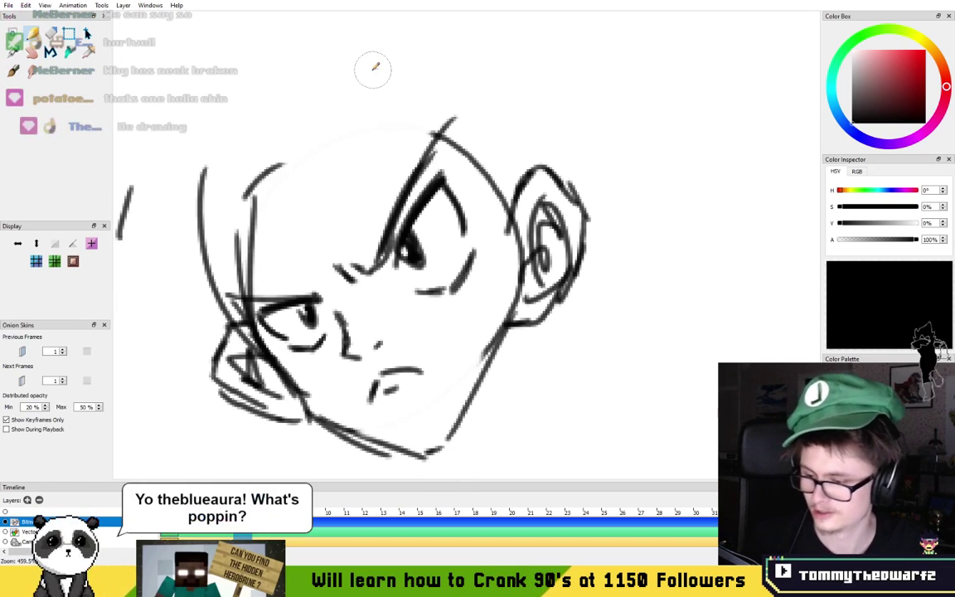
mouse_move(452, 174)
left_mouse_down()
mouse_move(540, 161)
mouse_move(450, 199)
mouse_move(449, 126)
left_mouse_up()
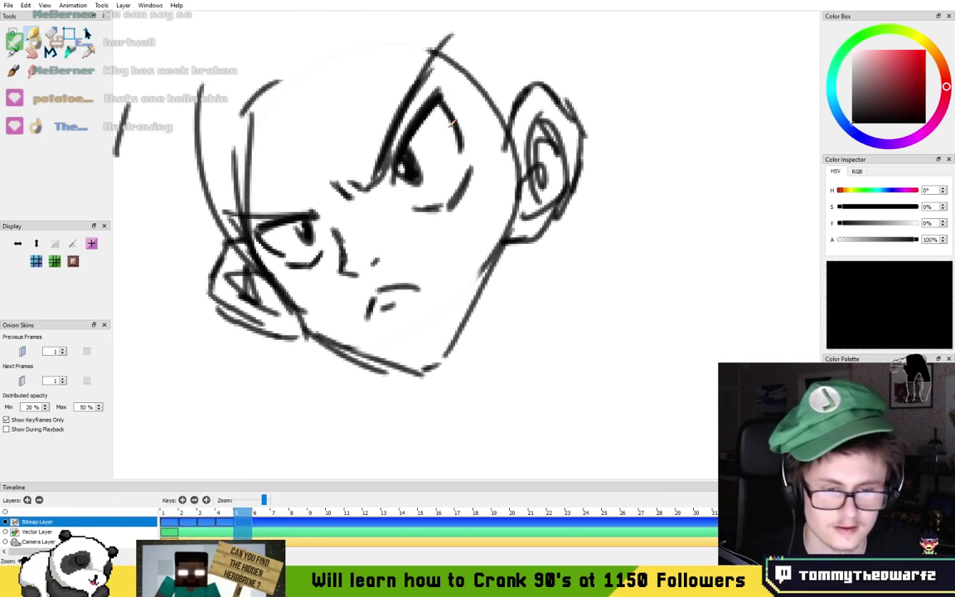
left_click_drag(331, 360, 314, 285)
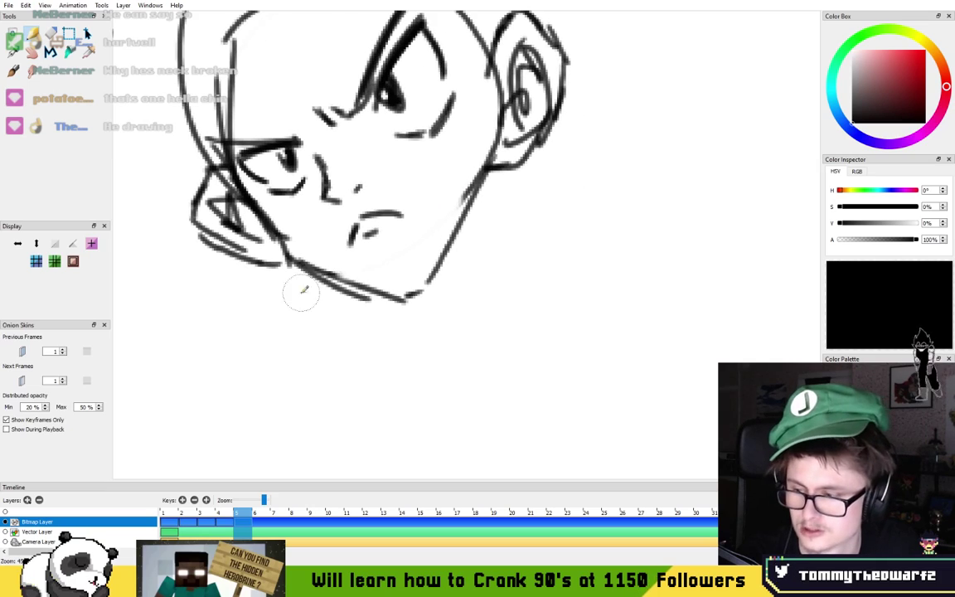
key("e")
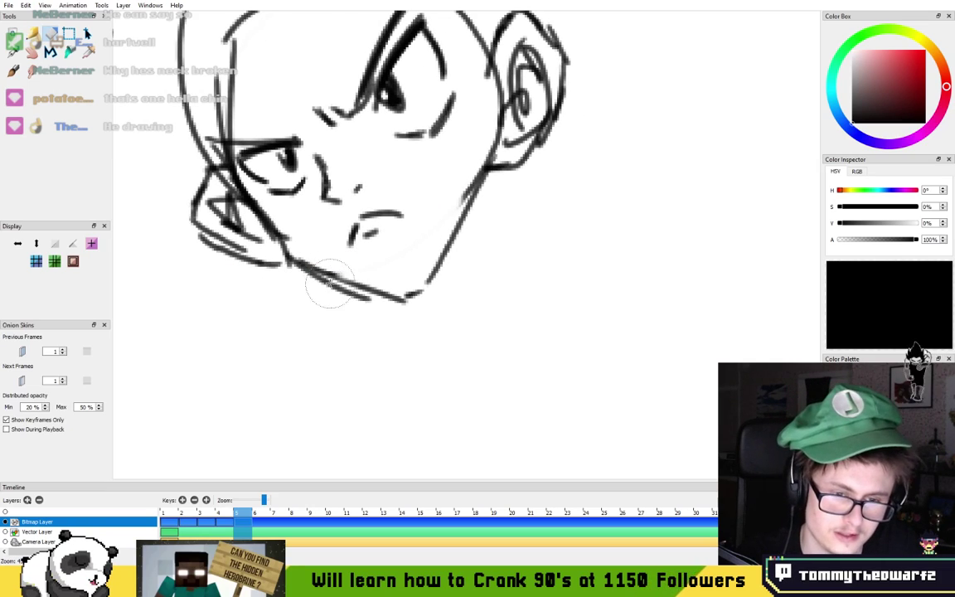
mouse_move(312, 275)
left_mouse_down()
mouse_move(301, 272)
mouse_move(324, 260)
mouse_move(351, 275)
mouse_move(361, 301)
mouse_move(390, 301)
left_mouse_up()
key("b")
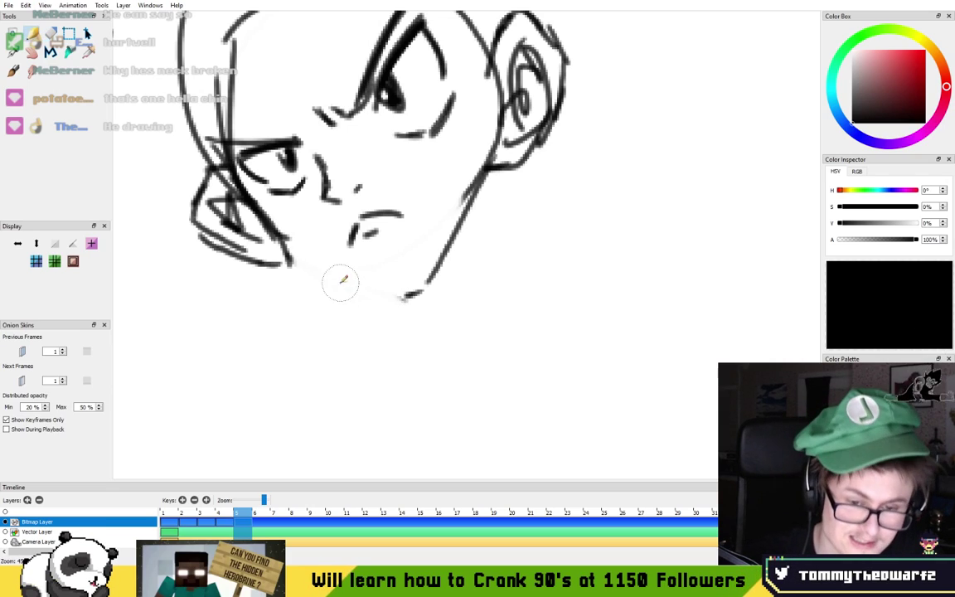
mouse_move(290, 263)
left_mouse_down()
mouse_move(417, 290)
mouse_move(420, 302)
mouse_move(434, 265)
left_mouse_up()
key("e")
key("n")
left_click_drag(424, 175, 447, 247)
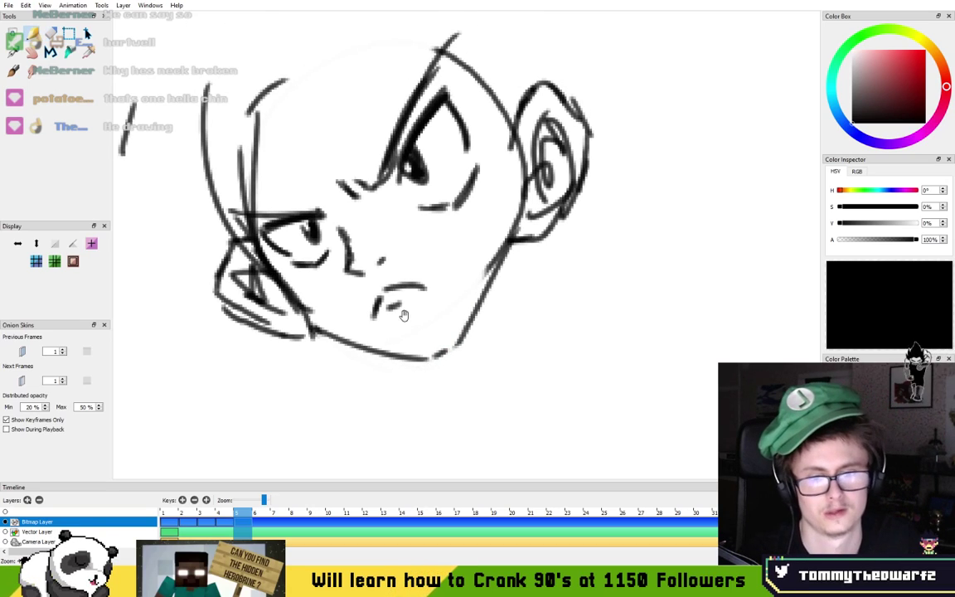
- Draw a pointed bang spike hanging over the forehead above the smaller eye, undoing the rejected strokes
left_click_drag(411, 313, 546, 278)
left_click_drag(340, 92, 283, 136)
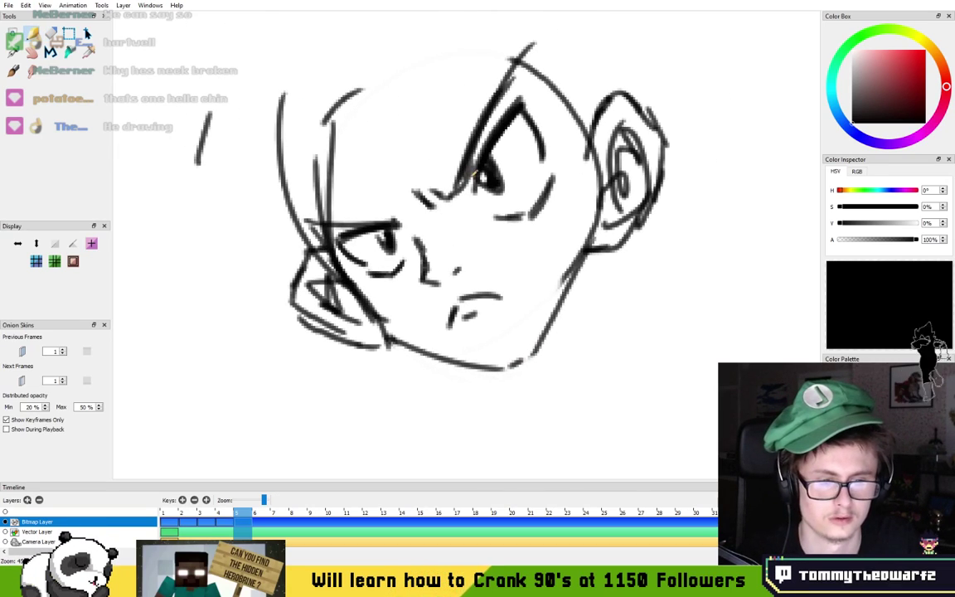
left_click_drag(408, 87, 383, 135)
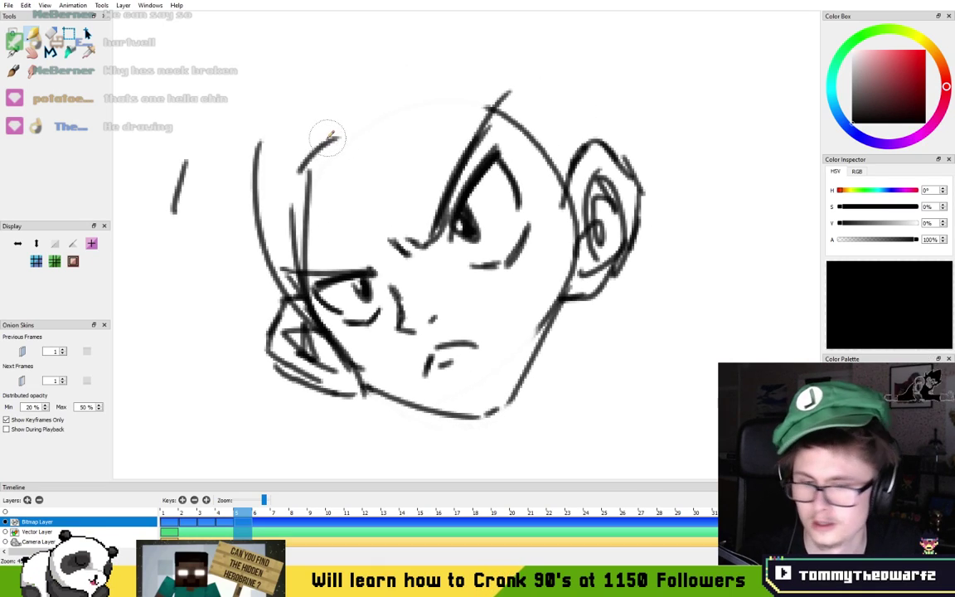
mouse_move(328, 120)
left_mouse_down()
mouse_move(390, 236)
mouse_move(385, 266)
left_mouse_up()
key("ctrl+z")
key("ctrl+z")
left_click_drag(330, 120, 404, 257)
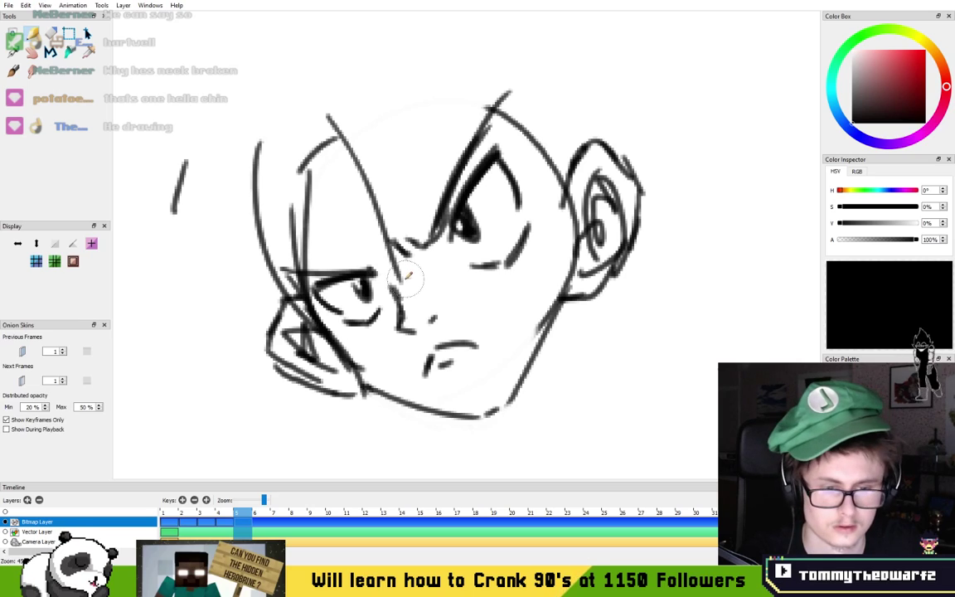
key("ctrl+z")
left_click_drag(335, 129, 371, 193)
key("ctrl+z")
mouse_move(337, 127)
left_mouse_down()
mouse_move(383, 226)
mouse_move(346, 90)
mouse_move(420, 220)
left_mouse_up()
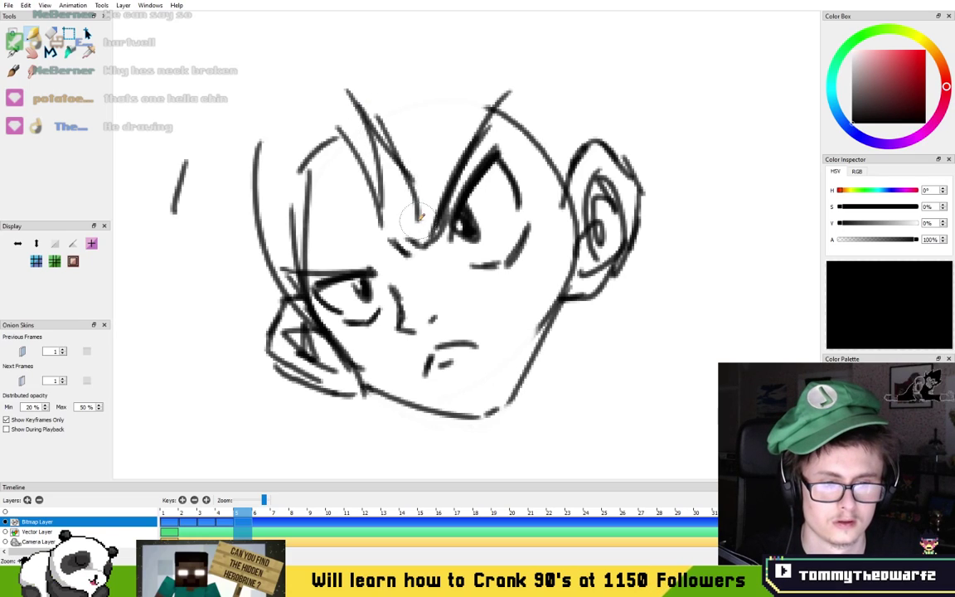
- Draw a large central bang tapering to a point between the brows, with its far edge rising above the head
key("ctrl+z")
mouse_move(358, 102)
left_mouse_down()
mouse_move(434, 256)
mouse_move(475, 158)
mouse_move(476, 47)
left_mouse_up()
key("ctrl+z")
left_click_drag(431, 238, 451, 69)
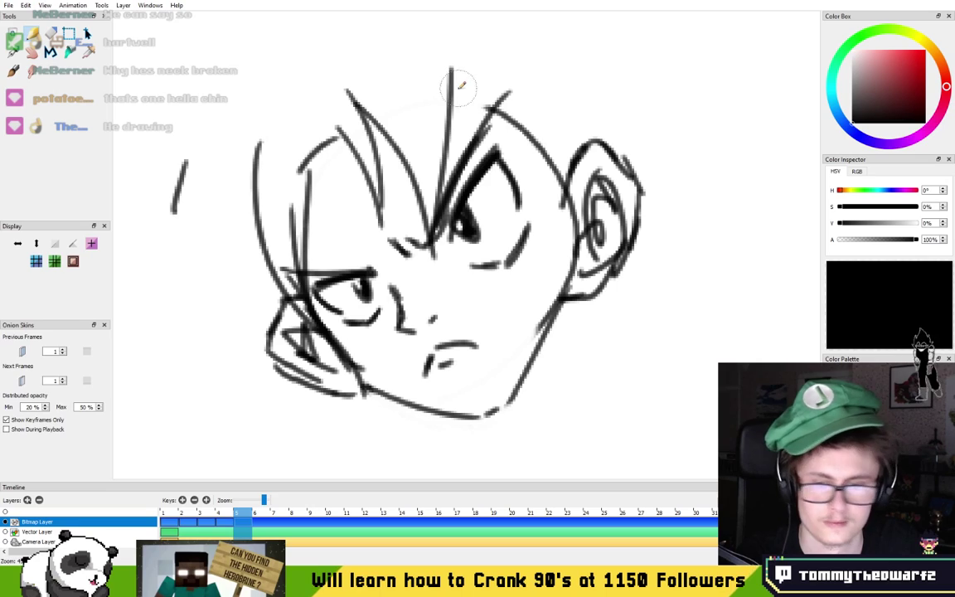
- Draw thin pointed bangs crossing the larger eye and its brow, erasing the stray lines around them
left_click_drag(454, 110, 499, 196)
left_click_drag(454, 112, 508, 218)
key("e")
mouse_move(494, 145)
left_mouse_down()
mouse_move(488, 101)
mouse_move(515, 60)
mouse_move(529, 60)
mouse_move(519, 50)
mouse_move(487, 93)
mouse_move(516, 87)
mouse_move(507, 131)
mouse_move(527, 186)
left_mouse_up()
key("n")
left_click_drag(520, 140, 531, 226)
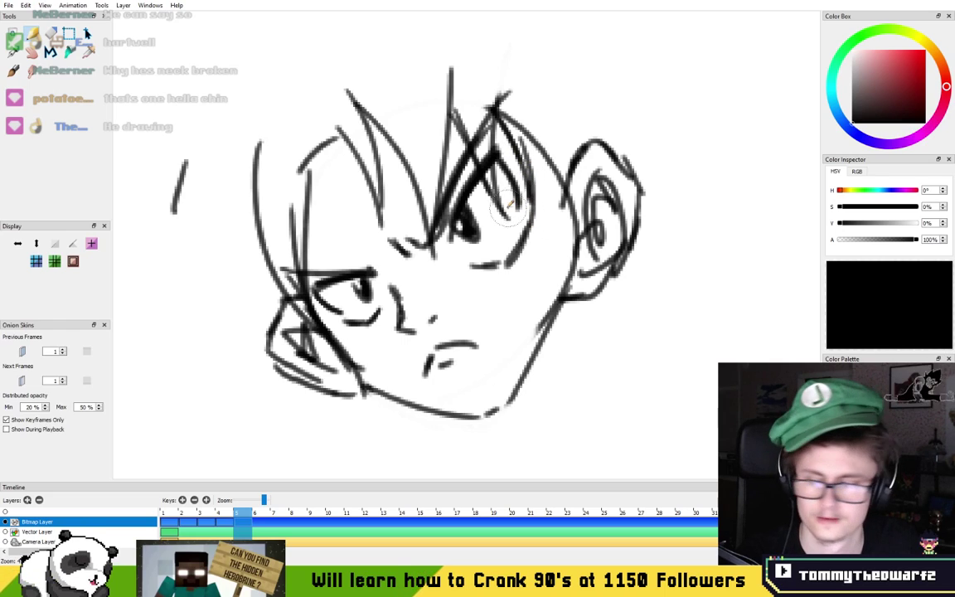
- Add jagged hair strands along the temple between the larger eye and the larger ear
left_click_drag(528, 172, 546, 247)
left_click_drag(491, 126, 523, 196)
mouse_move(497, 191)
left_mouse_down()
mouse_move(512, 218)
mouse_move(572, 254)
mouse_move(585, 136)
left_mouse_up()
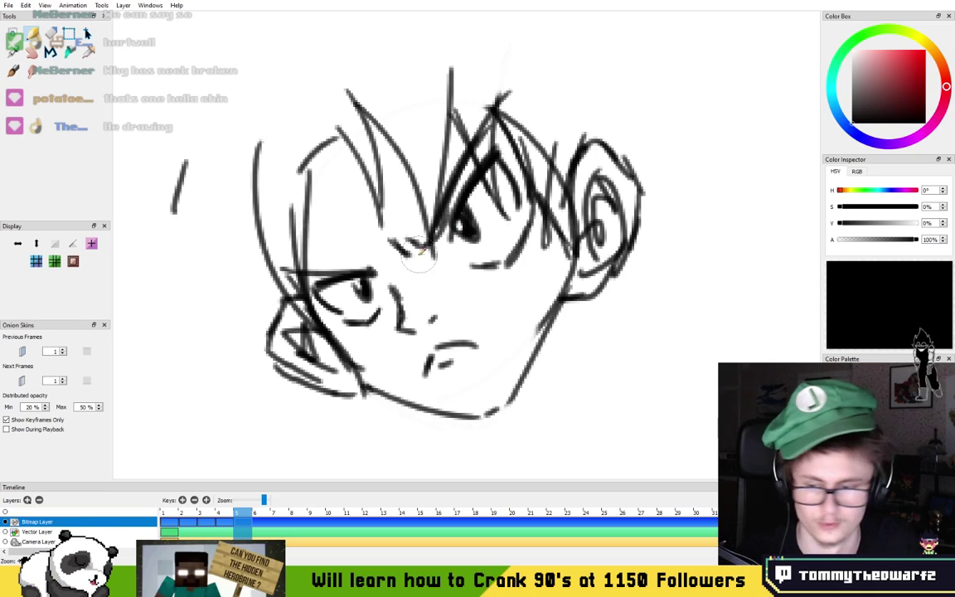
- Draw a long pointed hair spike with a smaller one below it, both jutting outward past the smaller ear
mouse_move(313, 246)
left_mouse_down()
mouse_move(375, 246)
mouse_move(423, 268)
left_mouse_up()
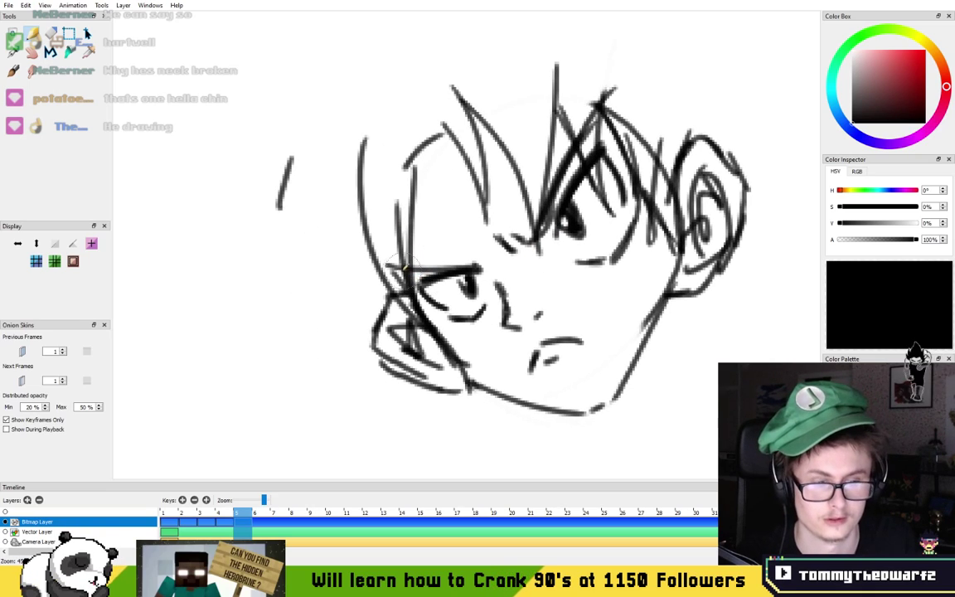
mouse_move(329, 154)
left_mouse_down()
mouse_move(362, 202)
mouse_move(336, 253)
left_mouse_up()
scroll(373, 161, "down", 5)
scroll(464, 151, "up", 3)
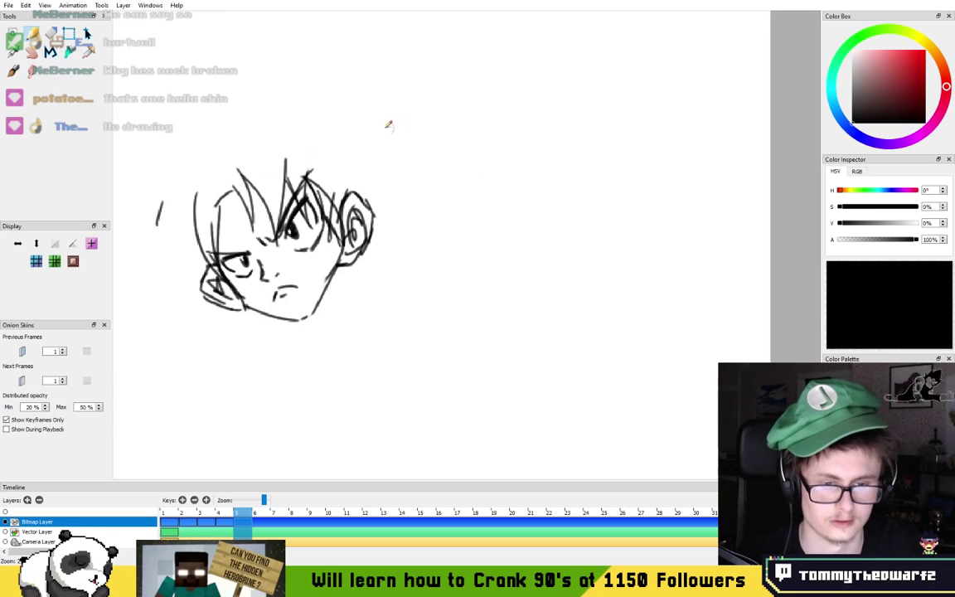
left_click_drag(366, 144, 467, 198)
scroll(468, 199, "up", 1)
left_click_drag(390, 214, 574, 116)
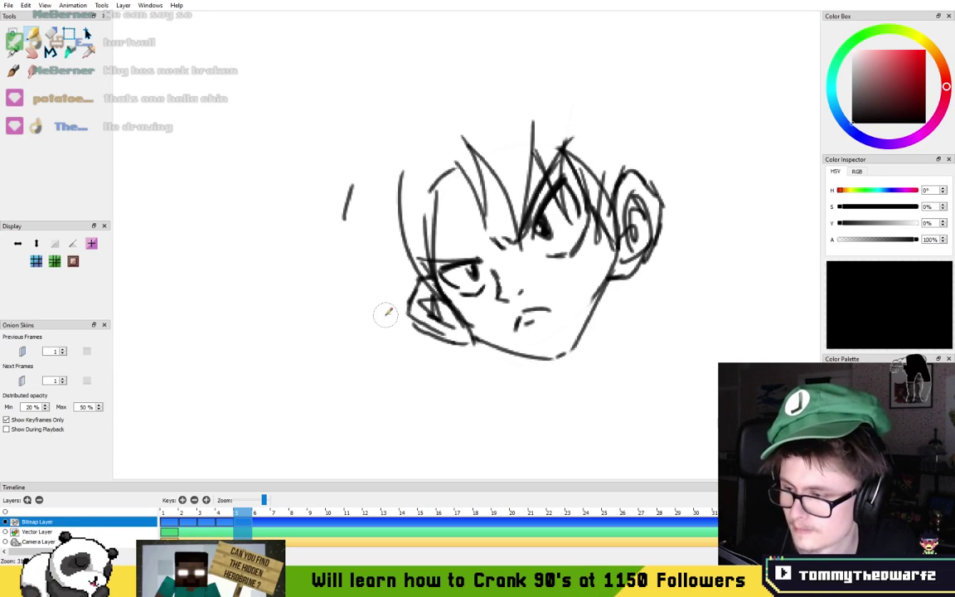
mouse_move(345, 222)
left_mouse_down()
mouse_move(311, 273)
mouse_move(414, 249)
left_mouse_up()
key("ctrl+z")
left_click_drag(306, 281, 403, 268)
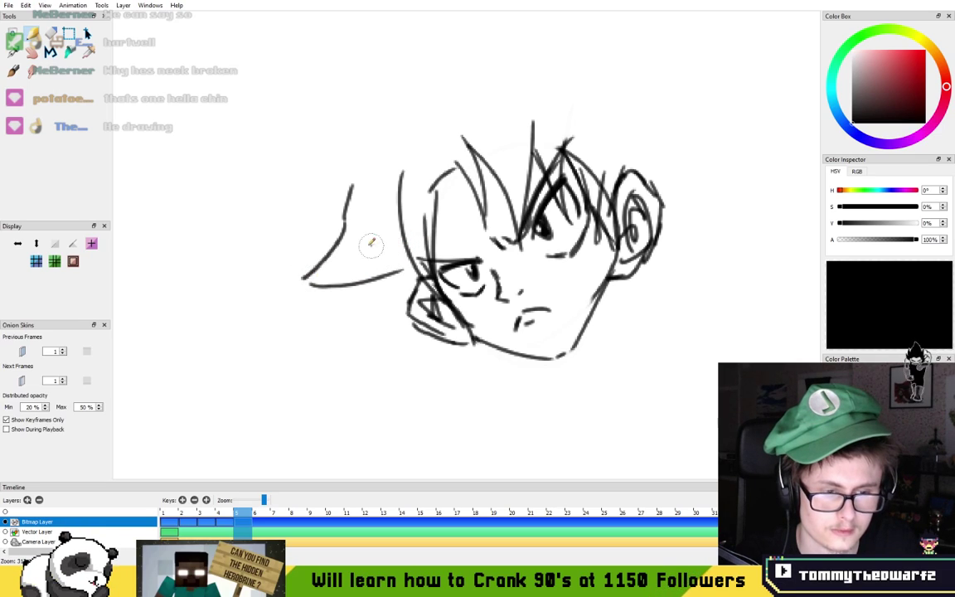
key("ctrl+z")
key("ctrl+z")
mouse_move(344, 223)
left_mouse_down()
mouse_move(311, 228)
mouse_move(306, 244)
mouse_move(420, 239)
mouse_move(394, 287)
left_mouse_up()
- Extend the spiky outer hair outline up the side of the head and across the crown with tall pointed tufts
left_click_drag(377, 171, 345, 243)
mouse_move(306, 274)
left_mouse_down()
mouse_move(285, 229)
mouse_move(297, 188)
mouse_move(304, 204)
mouse_move(291, 187)
mouse_move(304, 207)
mouse_move(321, 207)
mouse_move(335, 145)
mouse_move(374, 106)
left_mouse_up()
key("ctrl+z")
left_click_drag(383, 118, 385, 156)
left_click_drag(469, 173, 401, 205)
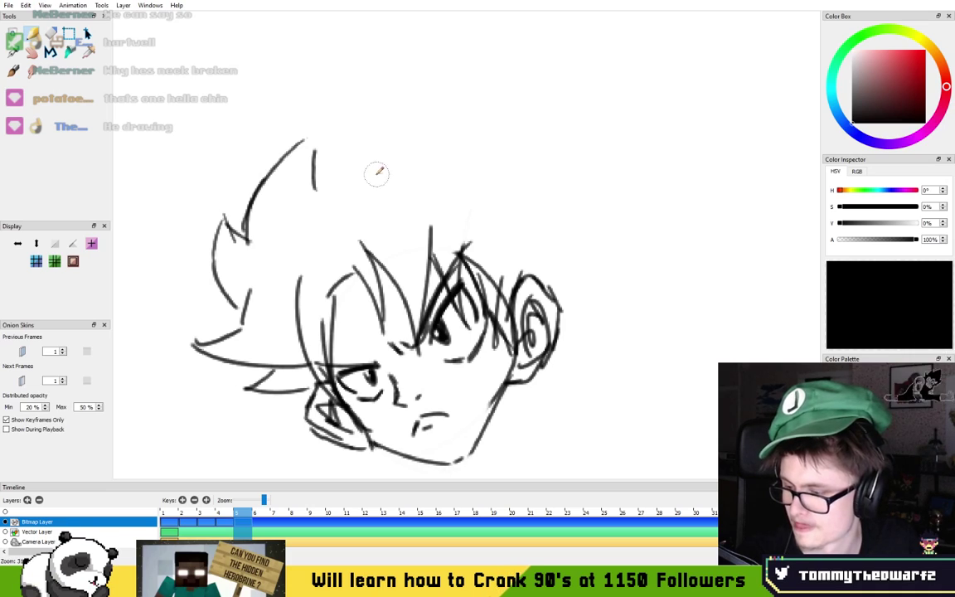
mouse_move(335, 194)
left_mouse_down()
mouse_move(368, 111)
mouse_move(378, 109)
mouse_move(377, 170)
mouse_move(404, 147)
mouse_move(458, 158)
left_mouse_up()
left_click_drag(514, 194, 421, 186)
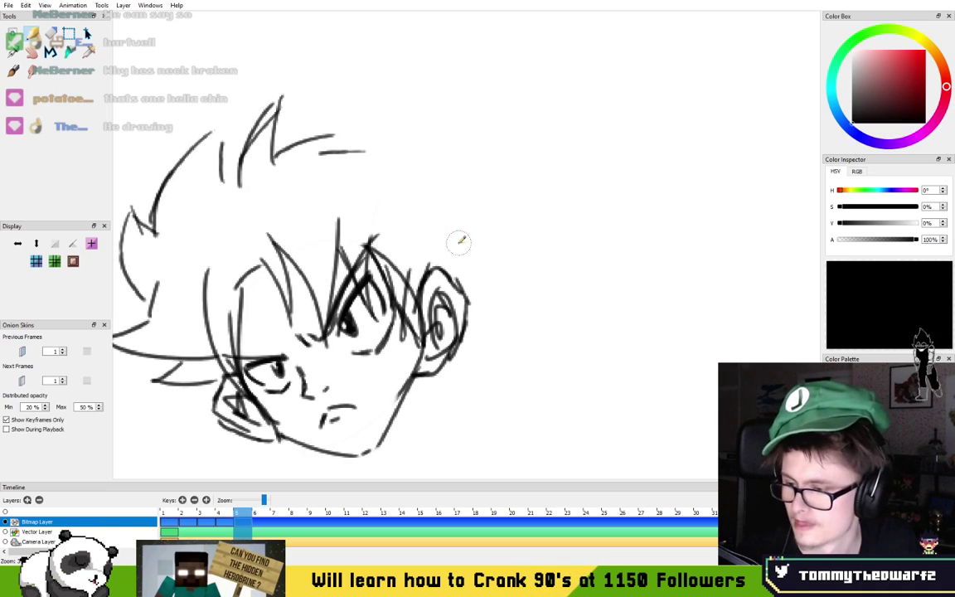
- Draw a wide collar wrapping below the chin and flaring outward past the larger ear, with a band along its lower edge
left_click_drag(410, 353, 419, 255)
left_click_drag(335, 344, 413, 260)
mouse_move(353, 256)
left_mouse_down()
mouse_move(325, 288)
mouse_move(449, 346)
mouse_move(506, 290)
mouse_move(608, 153)
left_mouse_up()
mouse_move(543, 158)
left_mouse_down()
mouse_move(644, 124)
mouse_move(545, 257)
left_mouse_up()
mouse_move(616, 203)
left_mouse_down()
mouse_move(460, 359)
mouse_move(317, 321)
mouse_move(343, 358)
mouse_move(326, 329)
left_mouse_up()
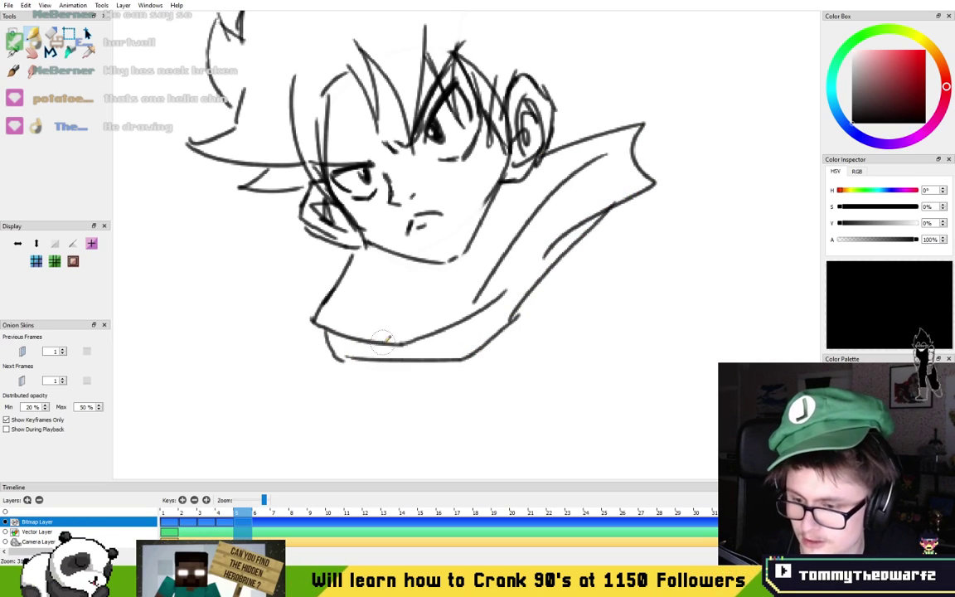
- Divide the collar's lower band into segments with short cross lines from below the chin up to the flared end
left_click_drag(371, 356, 367, 339)
left_click_drag(444, 354, 444, 334)
left_click_drag(515, 313, 501, 271)
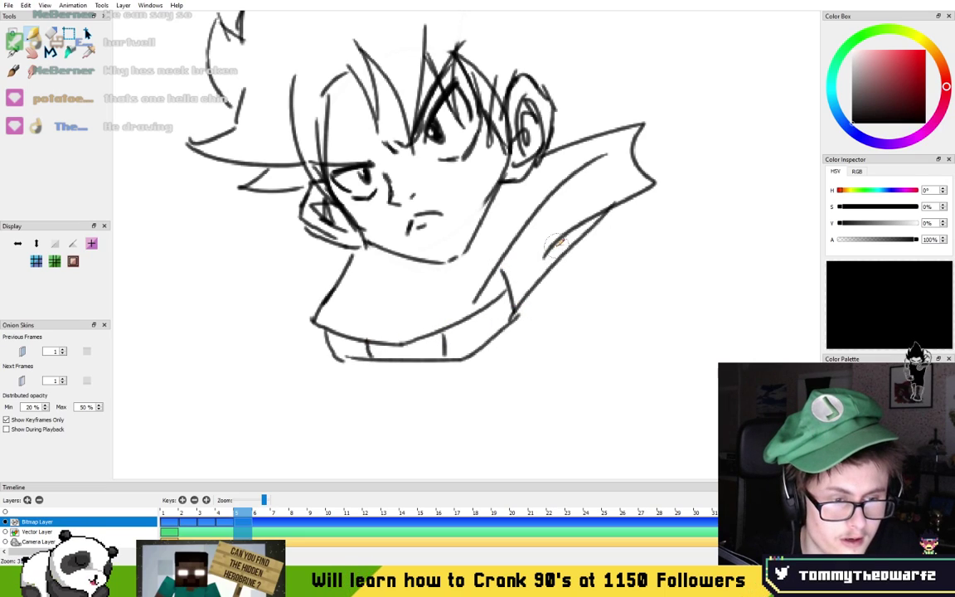
left_click_drag(561, 254, 539, 220)
left_click_drag(595, 172, 618, 205)
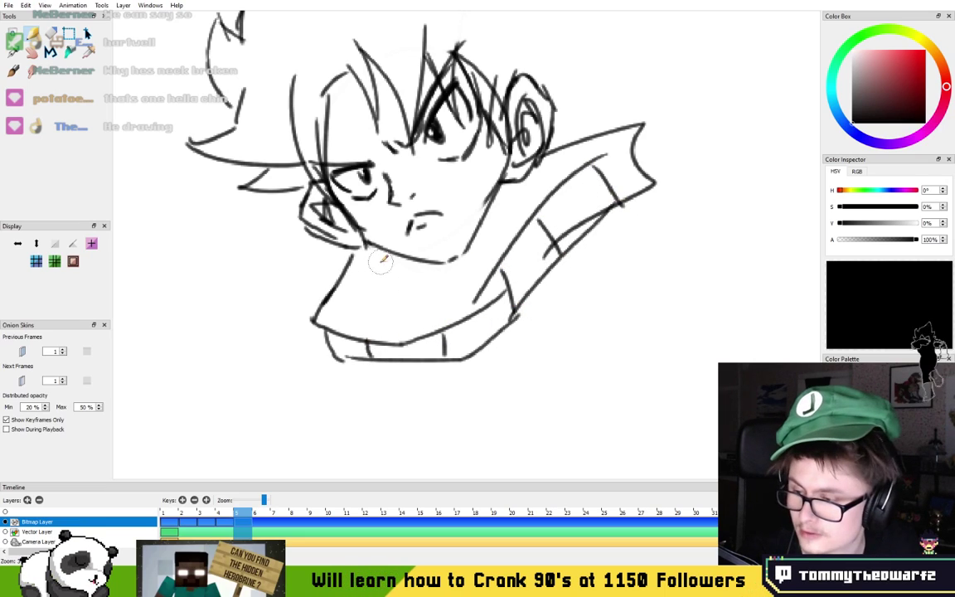
- Add fold and cross lines inside the collar's upper part, below the smaller ear and the chin
left_click_drag(355, 222, 369, 244)
mouse_move(403, 256)
left_mouse_down()
mouse_move(439, 306)
mouse_move(423, 270)
mouse_move(446, 307)
left_mouse_up()
key("ctrl+z")
mouse_move(383, 258)
left_mouse_down()
mouse_move(367, 288)
mouse_move(415, 298)
left_mouse_up()
left_click_drag(383, 335, 363, 290)
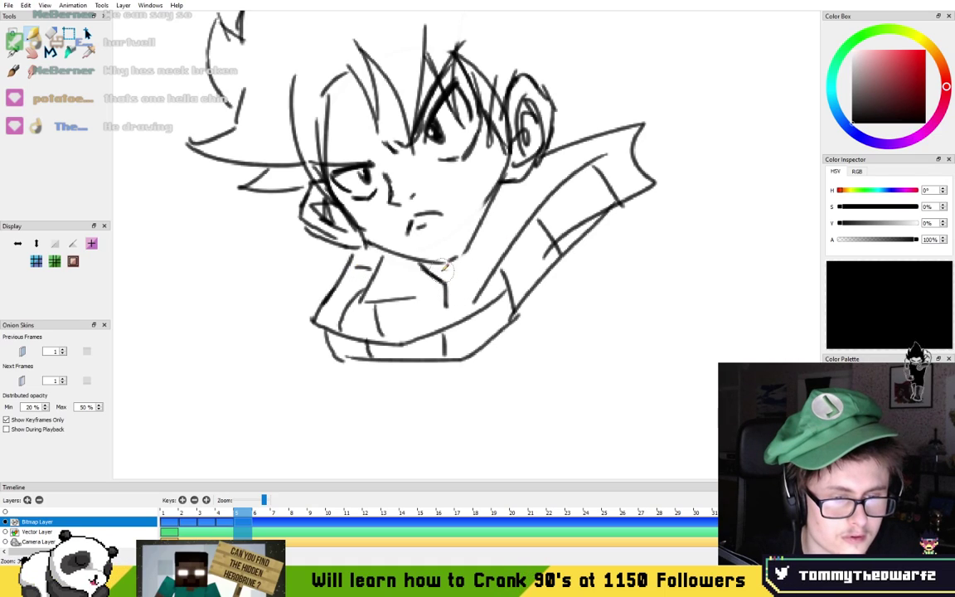
- Hatch the neck under the chin and continue the lines along the collar's inner edge up to the larger ear
left_click_drag(450, 276, 447, 294)
left_click_drag(465, 250, 453, 296)
left_click_drag(480, 235, 464, 295)
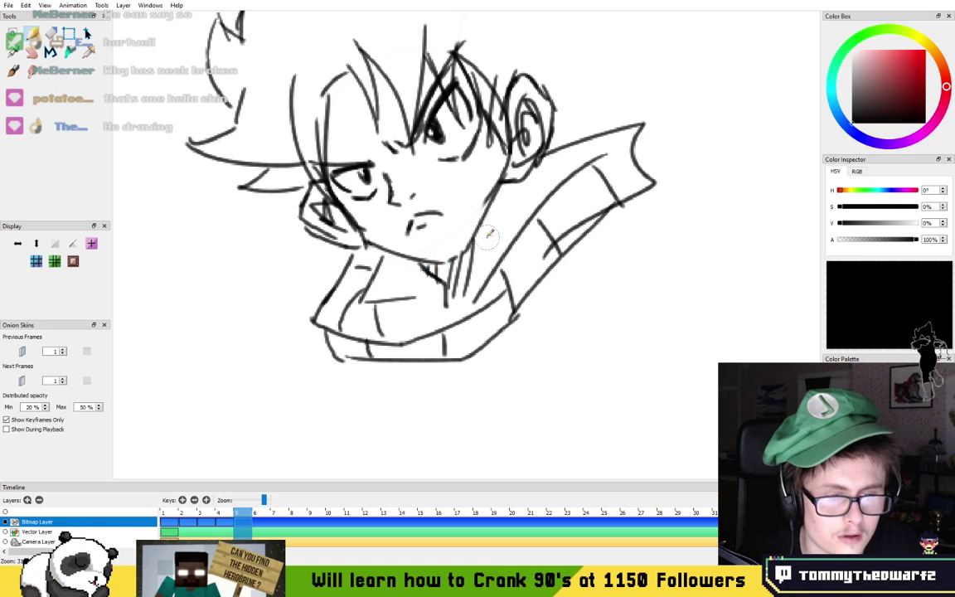
left_click_drag(494, 215, 475, 284)
left_click_drag(509, 194, 515, 252)
left_click_drag(545, 200, 524, 179)
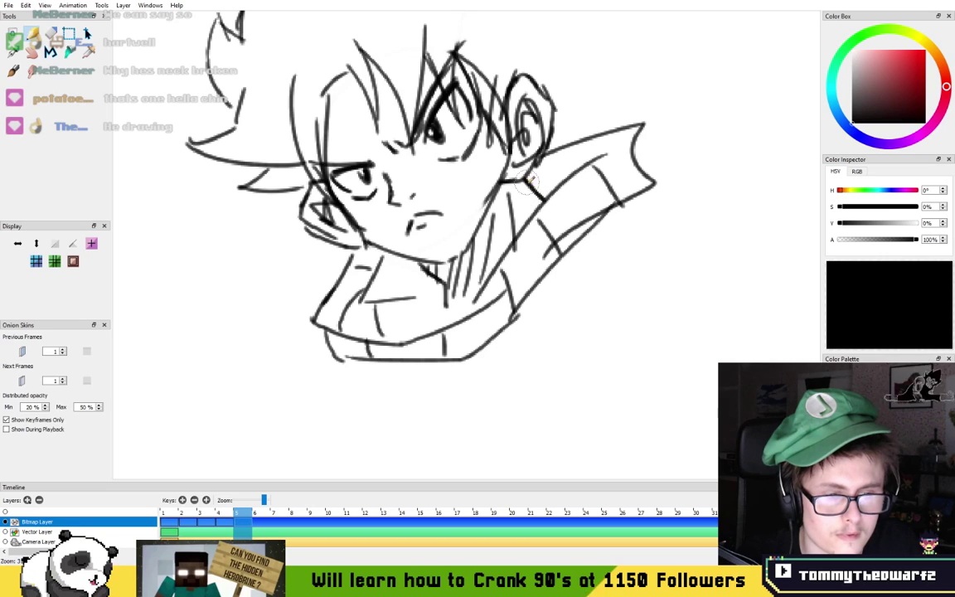
- Draw a second, lower collar layer curving under the first up to its flared end, with cross lines dividing it
left_click_drag(582, 227, 516, 197)
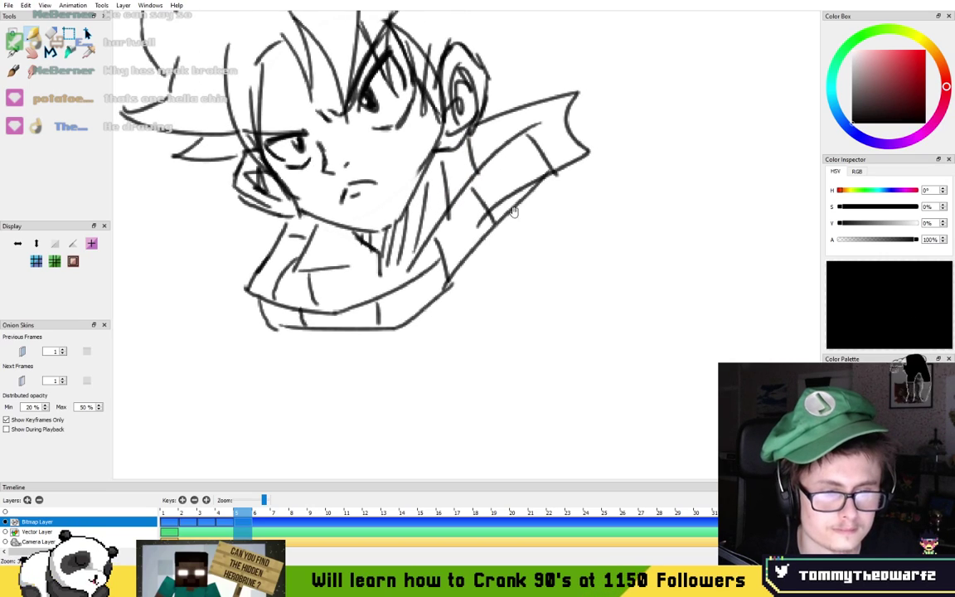
mouse_move(313, 343)
left_mouse_down()
mouse_move(369, 373)
mouse_move(461, 375)
left_mouse_up()
mouse_move(437, 385)
left_mouse_down()
mouse_move(581, 177)
mouse_move(578, 185)
left_mouse_up()
left_click_drag(489, 225, 501, 264)
left_click_drag(448, 287, 468, 345)
left_click_drag(385, 334, 394, 385)
- Draw pointed hair spikes jutting outward behind and above the larger ear, and add a short stroke on the crown
left_click_drag(428, 173, 401, 255)
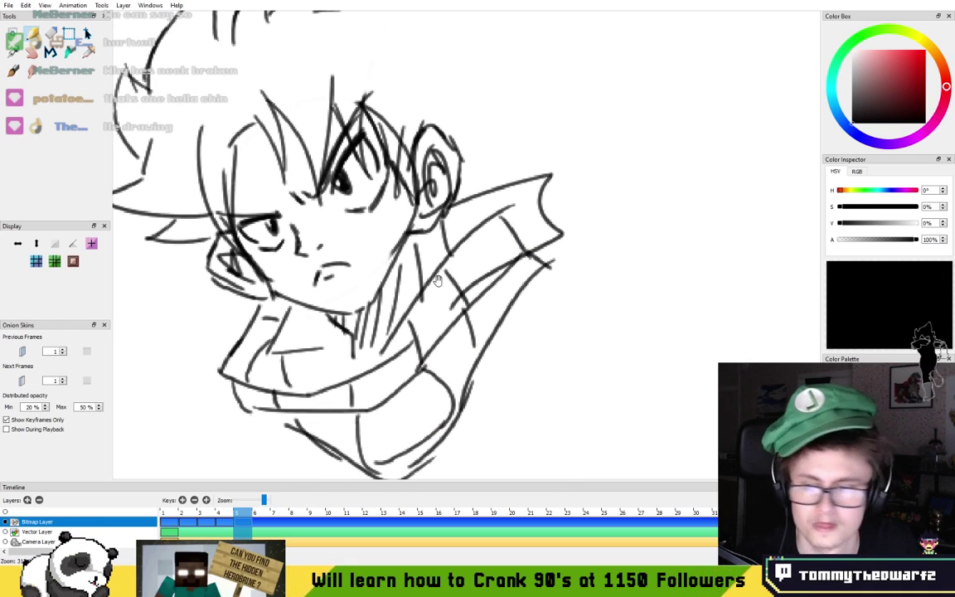
left_click_drag(471, 195, 454, 237)
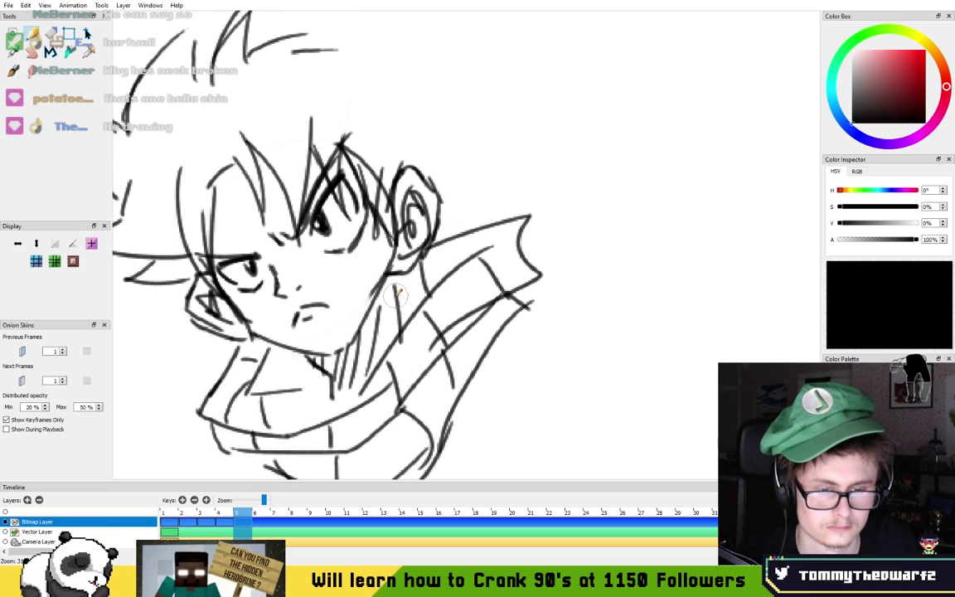
left_click_drag(423, 264, 501, 199)
mouse_move(426, 180)
left_mouse_down()
mouse_move(484, 217)
mouse_move(508, 199)
left_mouse_up()
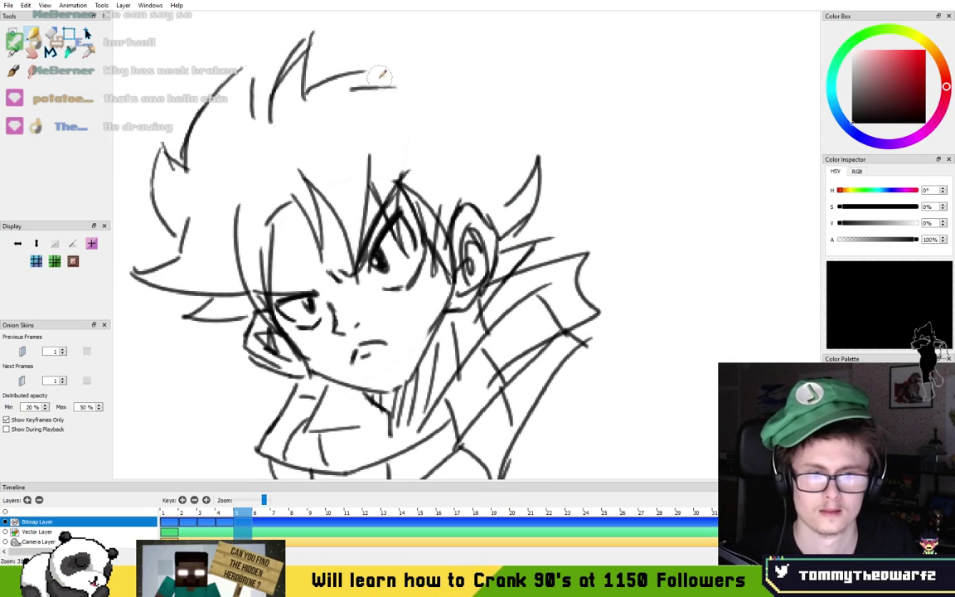
left_click_drag(374, 69, 374, 137)
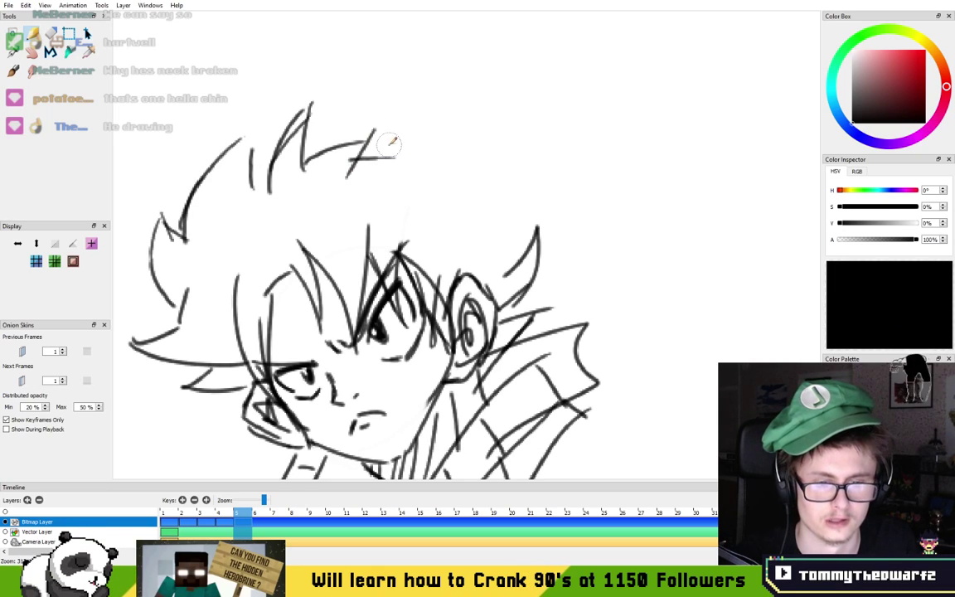
- Continue the hair outline from the crown down to the spikes behind the larger ear with jagged pointed tufts
mouse_move(336, 186)
left_mouse_down()
mouse_move(371, 135)
mouse_move(424, 173)
left_mouse_up()
key("ctrl+z")
mouse_move(371, 149)
left_mouse_down()
mouse_move(432, 119)
mouse_move(430, 184)
mouse_move(514, 153)
left_mouse_up()
mouse_move(485, 189)
left_mouse_down()
mouse_move(452, 209)
mouse_move(495, 275)
left_mouse_up()
left_click_drag(310, 361, 388, 234)
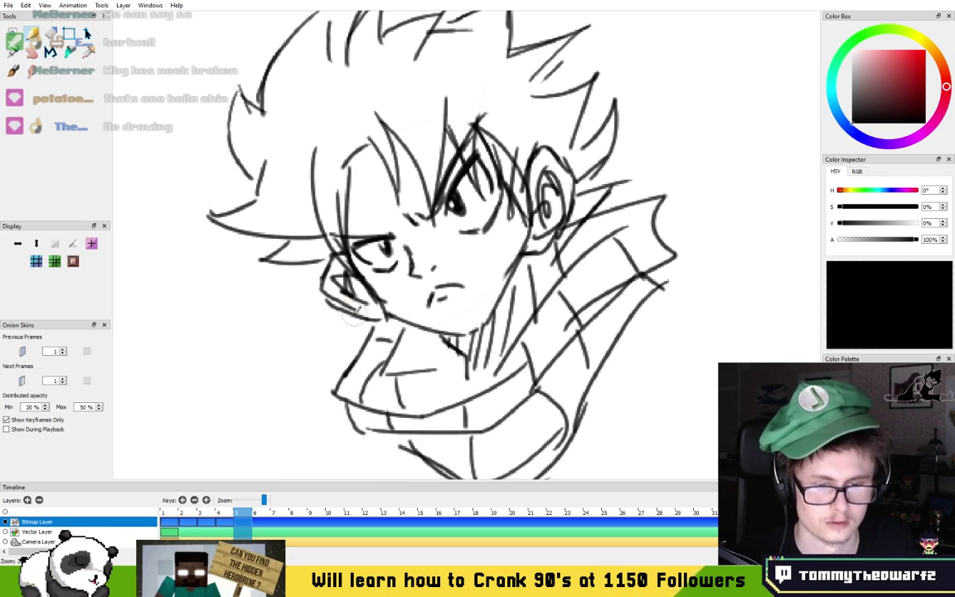
- Draw a narrow strap hanging below the collar with a slanted lower edge, and scribble dark hatching beside it
mouse_move(592, 173)
left_mouse_down()
mouse_move(636, 161)
mouse_move(609, 187)
mouse_move(609, 169)
mouse_move(612, 193)
left_mouse_up()
key("ctrl+z")
left_click_drag(531, 410, 474, 196)
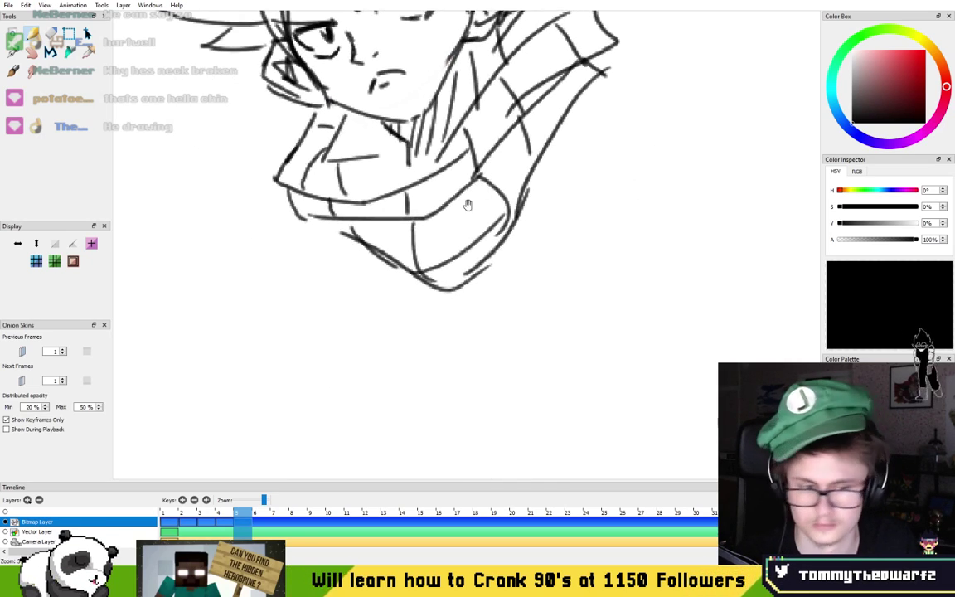
mouse_move(322, 225)
left_mouse_down()
mouse_move(312, 297)
mouse_move(349, 317)
left_mouse_up()
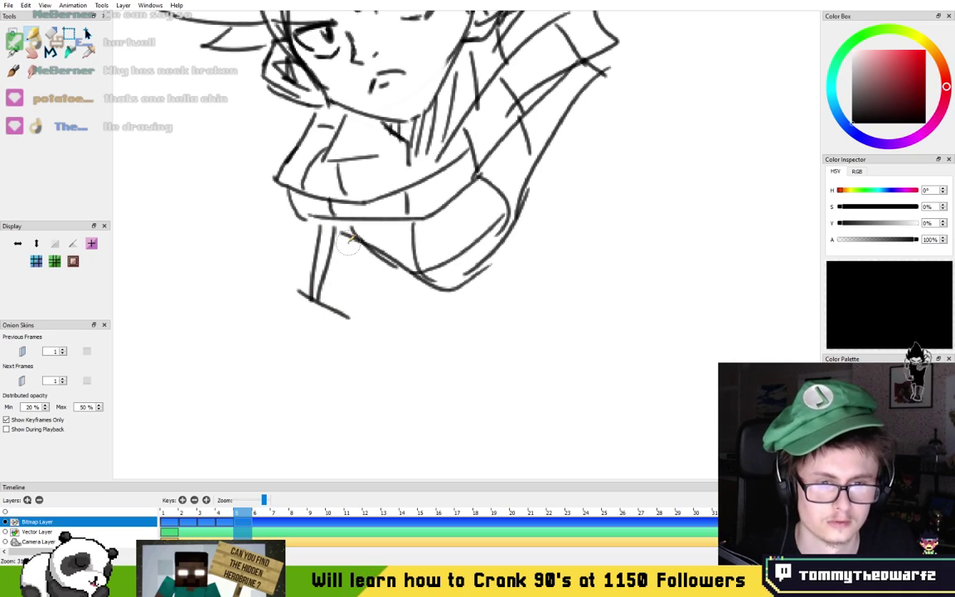
scroll(344, 209, "down", 4)
scroll(398, 306, "up", 3)
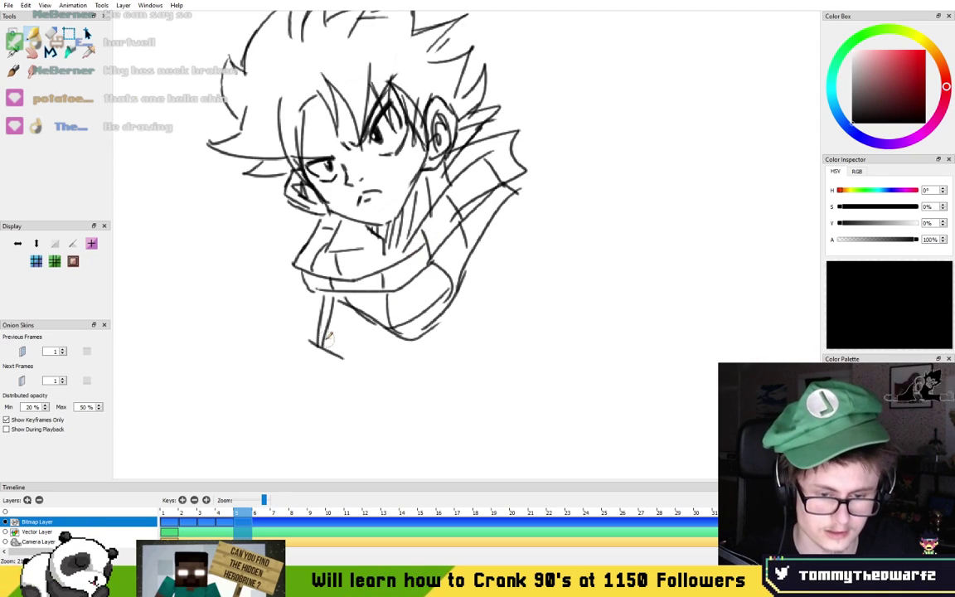
scroll(347, 330, "down", 4)
scroll(466, 233, "up", 3)
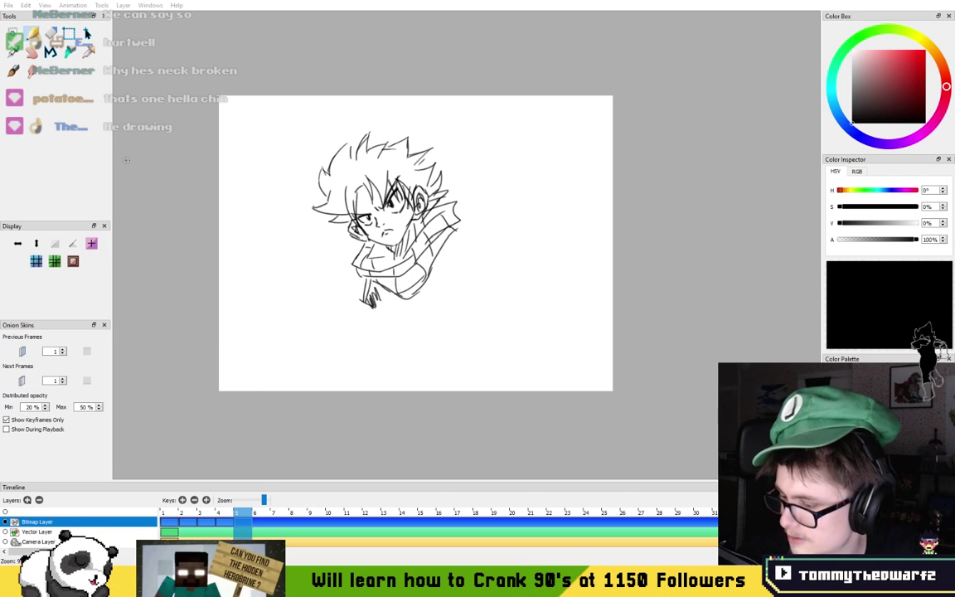
- Switch to the browser to examine the Natsu Dragneel reference picture, then return to review the sketch against it
key("alt+Tab")
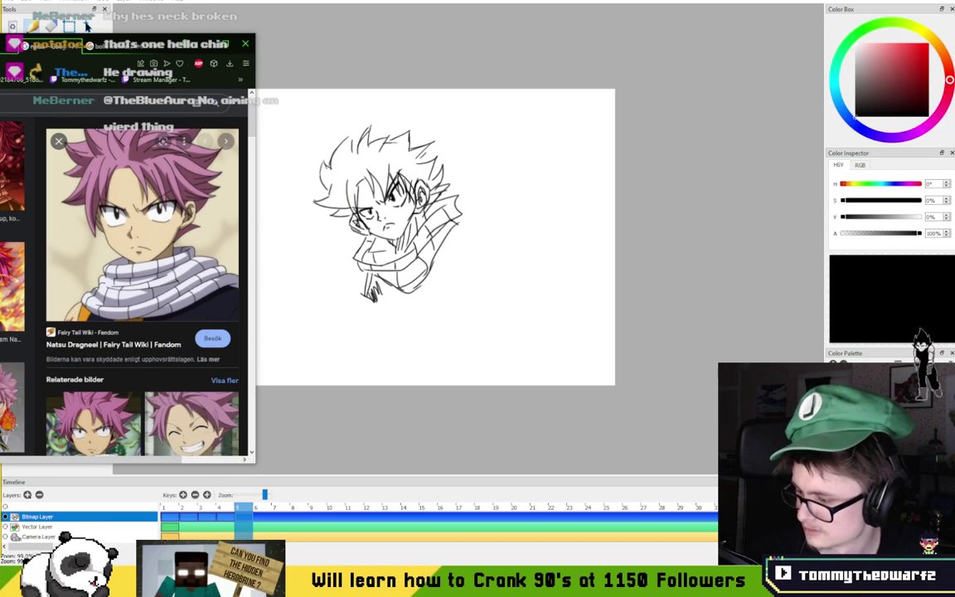
key("alt+Tab")
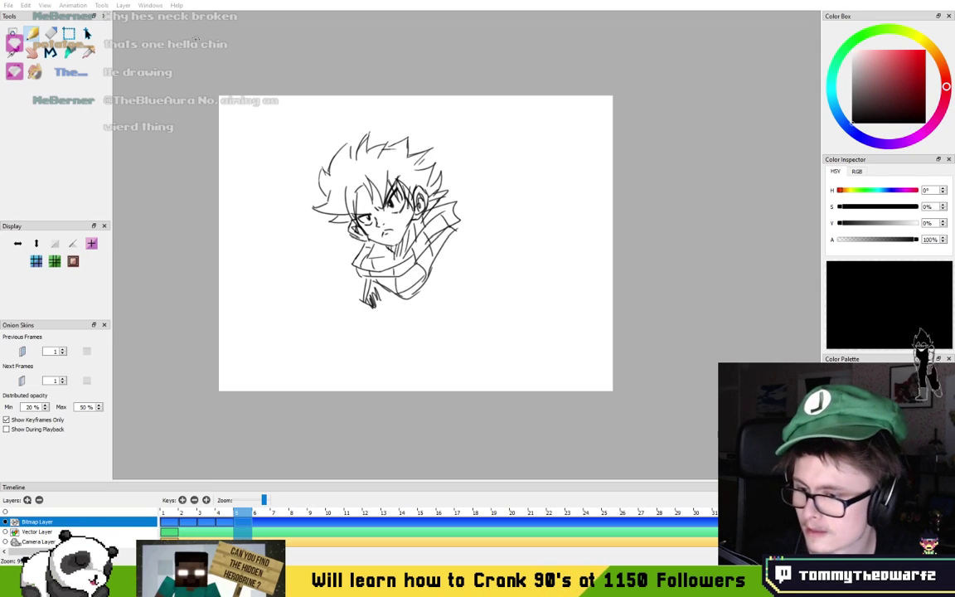
left_click_drag(453, 218, 467, 227)
scroll(456, 235, "up", 2)
mouse_move(487, 162)
left_mouse_down()
mouse_move(386, 231)
mouse_move(507, 159)
left_mouse_up()
scroll(405, 246, "up", 4)
scroll(422, 164, "down", 10)
scroll(415, 189, "up", 4)
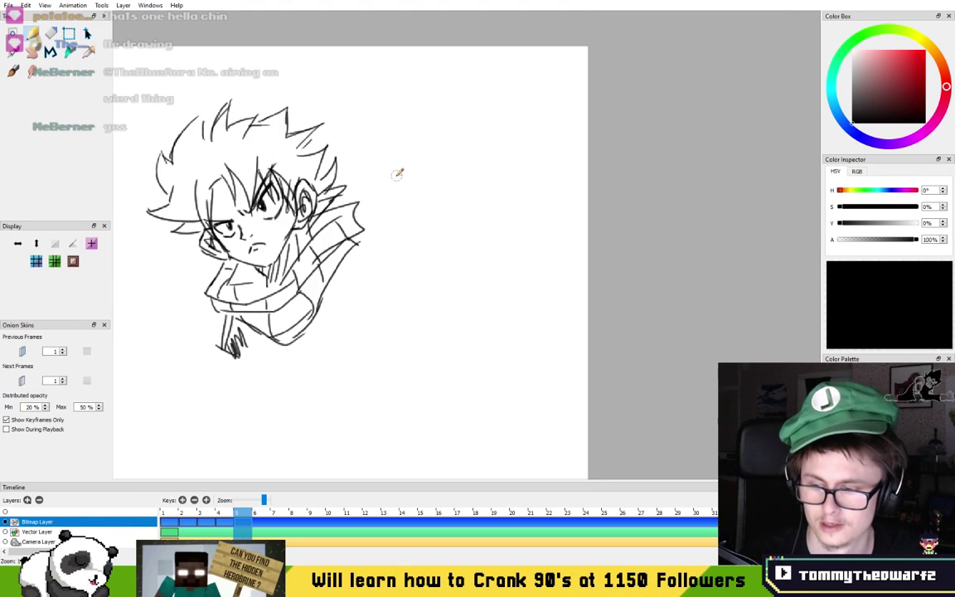
scroll(316, 231, "up", 3)
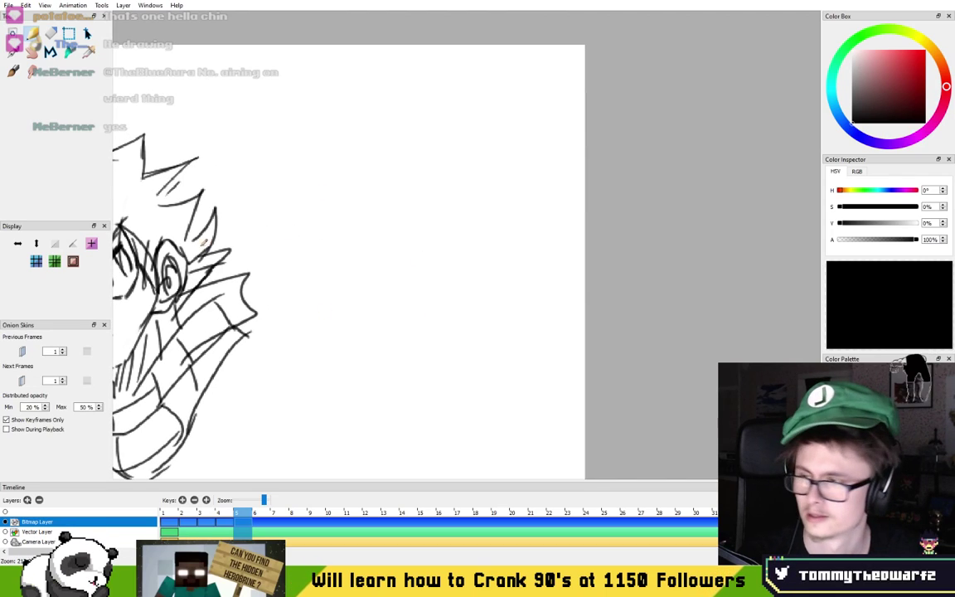
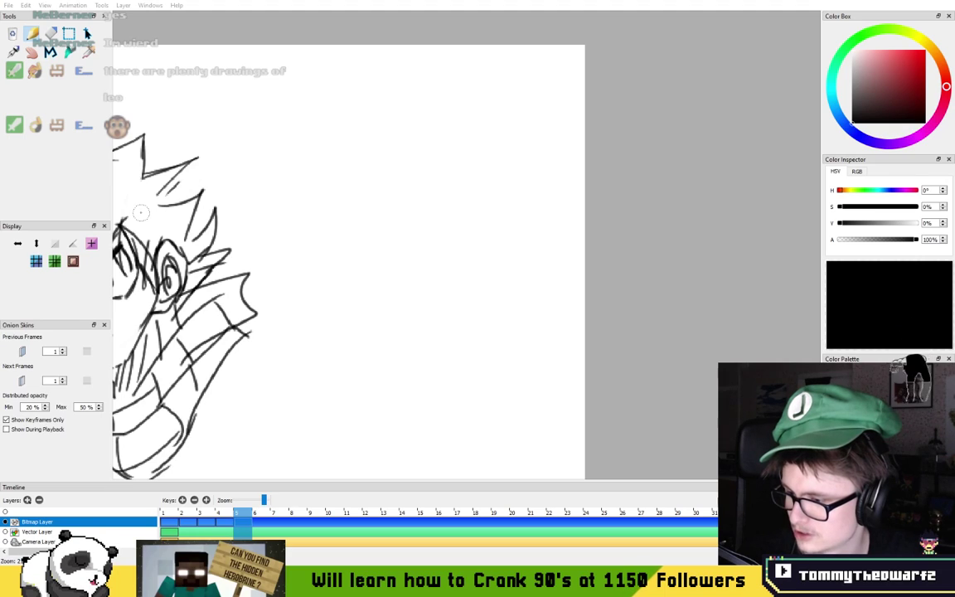
- Draw a round head with curved crossing guidelines beside the spiky-haired character, and fill in a dark nose at the crossing
left_click_drag(357, 205, 299, 233)
scroll(380, 238, "up", 2)
scroll(299, 233, "down", 2)
scroll(315, 232, "up", 3)
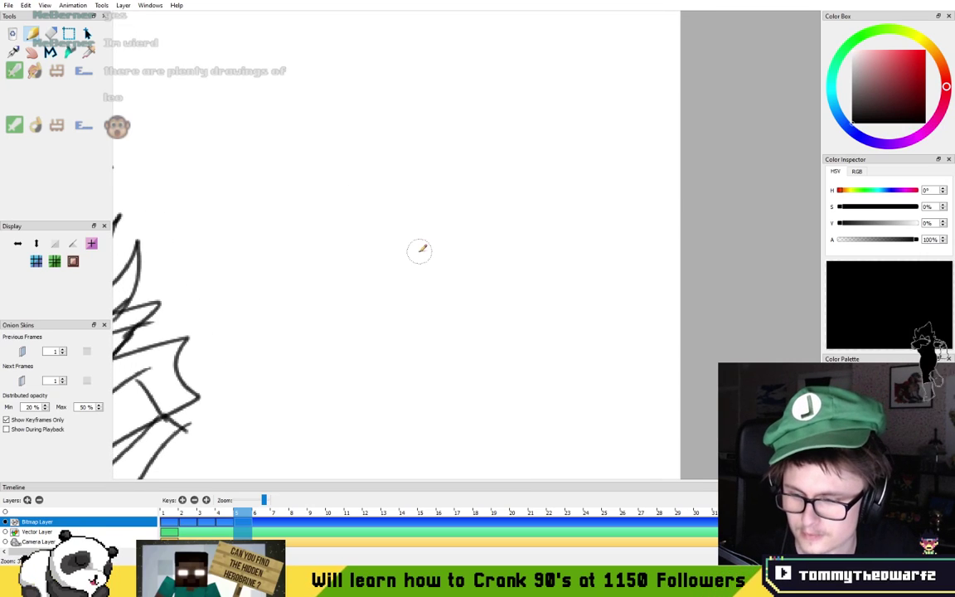
mouse_move(343, 305)
left_mouse_down()
mouse_move(305, 184)
mouse_move(318, 316)
left_mouse_up()
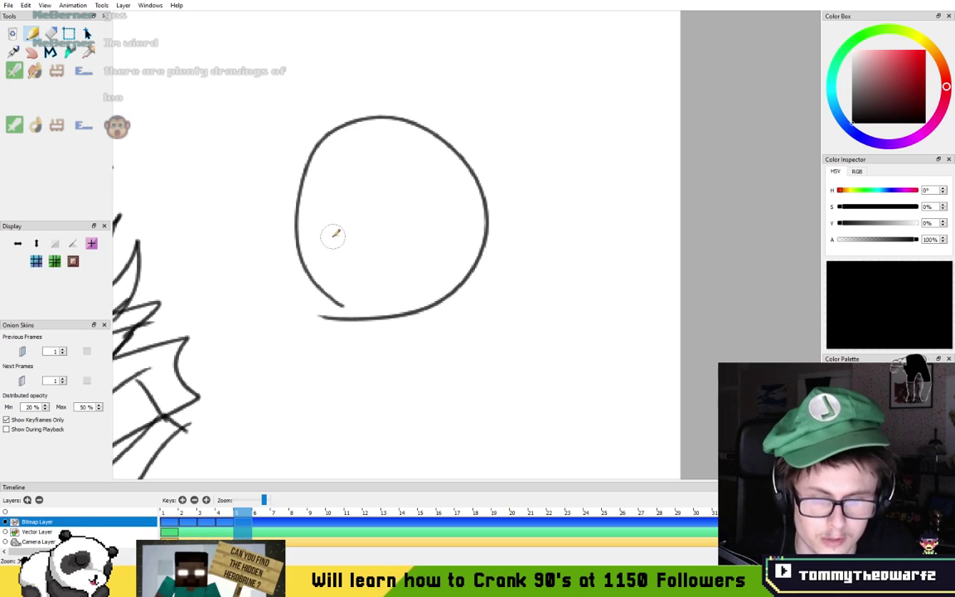
left_click_drag(308, 249, 464, 194)
left_click_drag(407, 301, 352, 131)
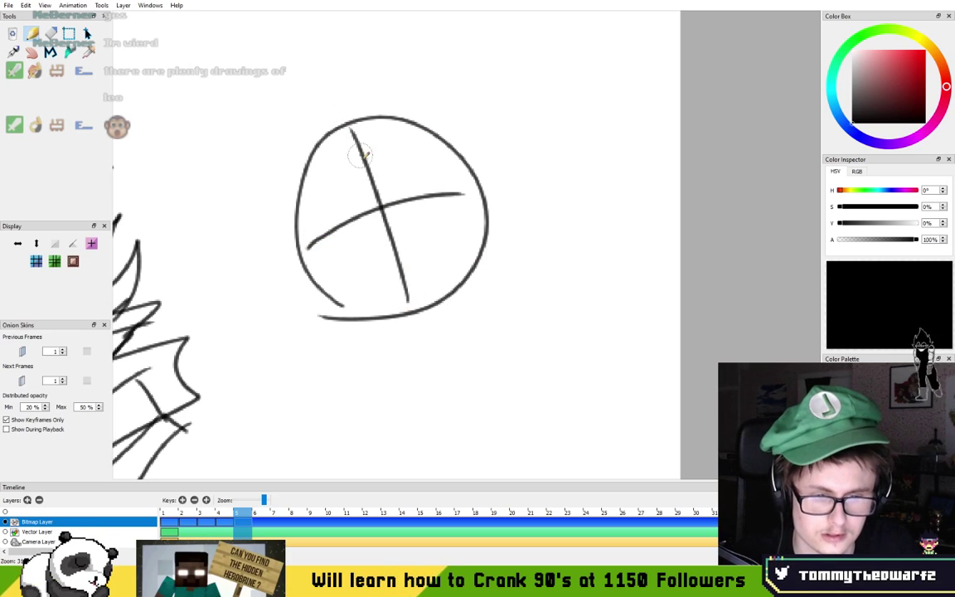
mouse_move(386, 215)
left_mouse_down()
mouse_move(365, 231)
mouse_move(405, 214)
mouse_move(380, 224)
mouse_move(394, 222)
left_mouse_up()
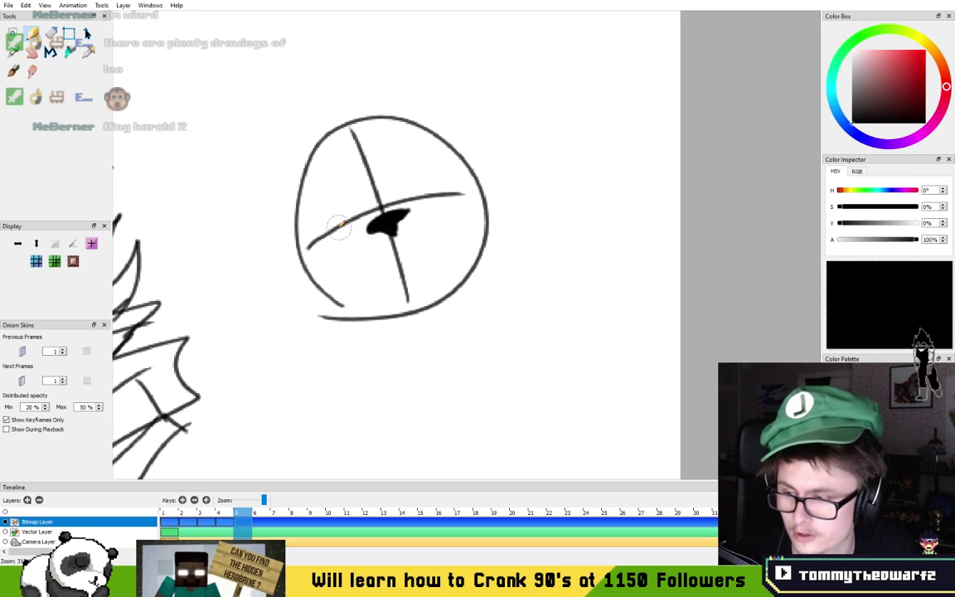
- Outline two large slanted eyes above the nose and fill in a dark oval pupil in each
left_click_drag(376, 211, 295, 178)
key("ctrl+z")
mouse_move(375, 210)
left_mouse_down()
mouse_move(328, 206)
mouse_move(308, 183)
mouse_move(322, 243)
left_mouse_up()
left_click_drag(397, 203, 439, 138)
key("ctrl+z")
mouse_move(398, 202)
left_mouse_down()
mouse_move(443, 158)
mouse_move(429, 169)
mouse_move(477, 193)
left_mouse_up()
key("ctrl+z")
left_click_drag(431, 151, 461, 198)
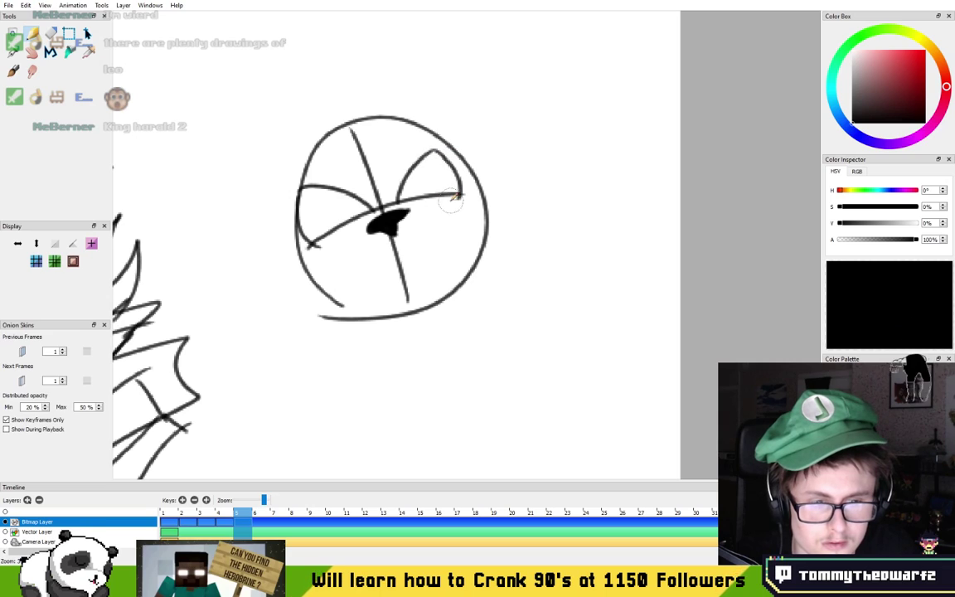
key("ctrl+z")
left_click_drag(434, 151, 464, 199)
key("ctrl+z")
key("ctrl+z")
left_click_drag(441, 148, 462, 196)
mouse_move(358, 217)
left_mouse_down()
mouse_move(335, 199)
mouse_move(340, 217)
mouse_move(351, 205)
left_mouse_up()
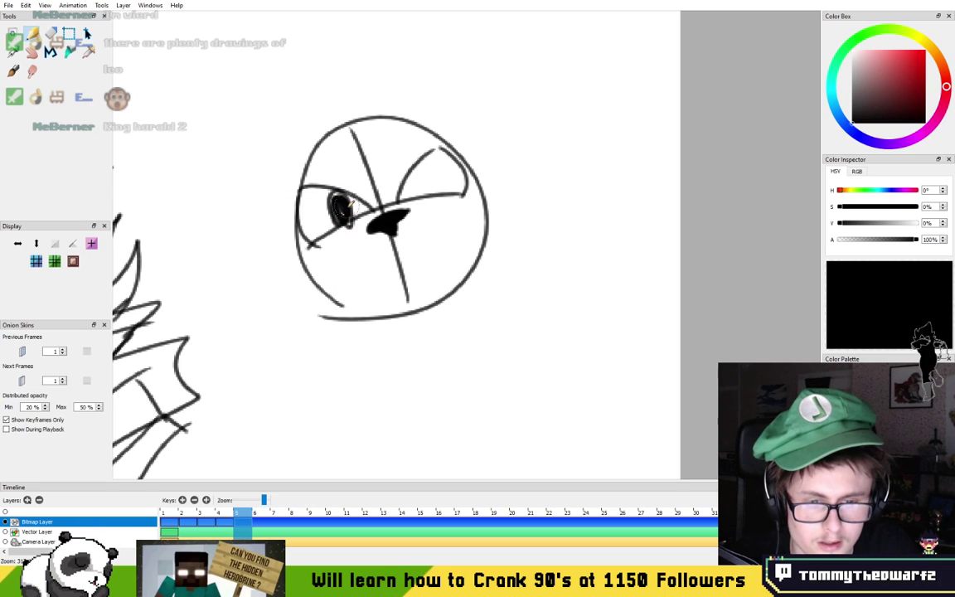
mouse_move(417, 183)
left_mouse_down()
mouse_move(413, 190)
mouse_move(421, 176)
mouse_move(428, 197)
left_mouse_up()
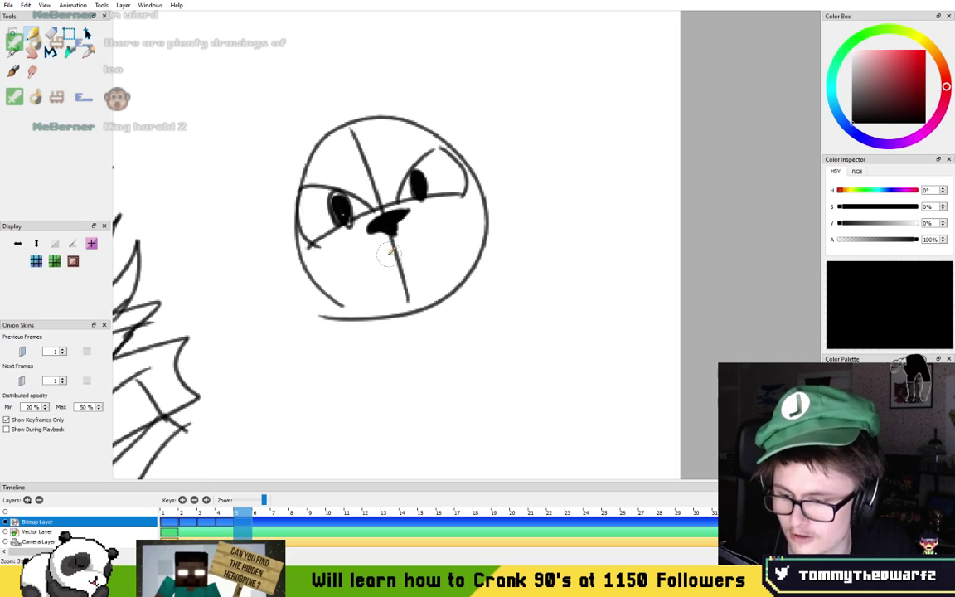
- Draw muzzle lines from the nose out to both cheeks and add jagged fur along the cheeks
mouse_move(362, 238)
left_mouse_down()
mouse_move(308, 229)
mouse_move(278, 236)
mouse_move(294, 256)
mouse_move(284, 263)
mouse_move(282, 255)
mouse_move(280, 275)
mouse_move(303, 311)
mouse_move(343, 316)
left_mouse_up()
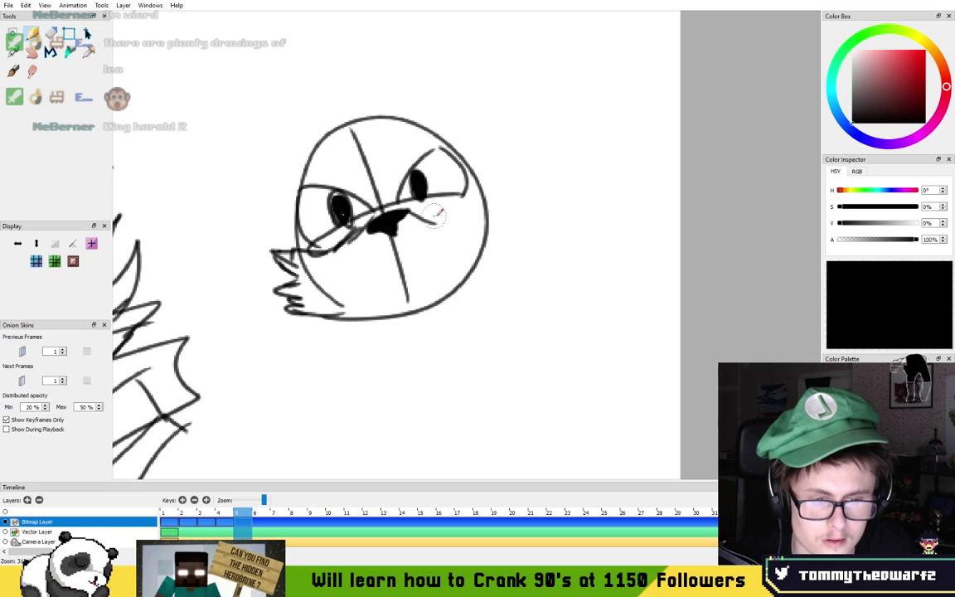
mouse_move(429, 217)
left_mouse_down()
mouse_move(469, 203)
mouse_move(496, 214)
mouse_move(507, 237)
mouse_move(477, 268)
left_mouse_up()
left_click_drag(323, 316, 358, 322)
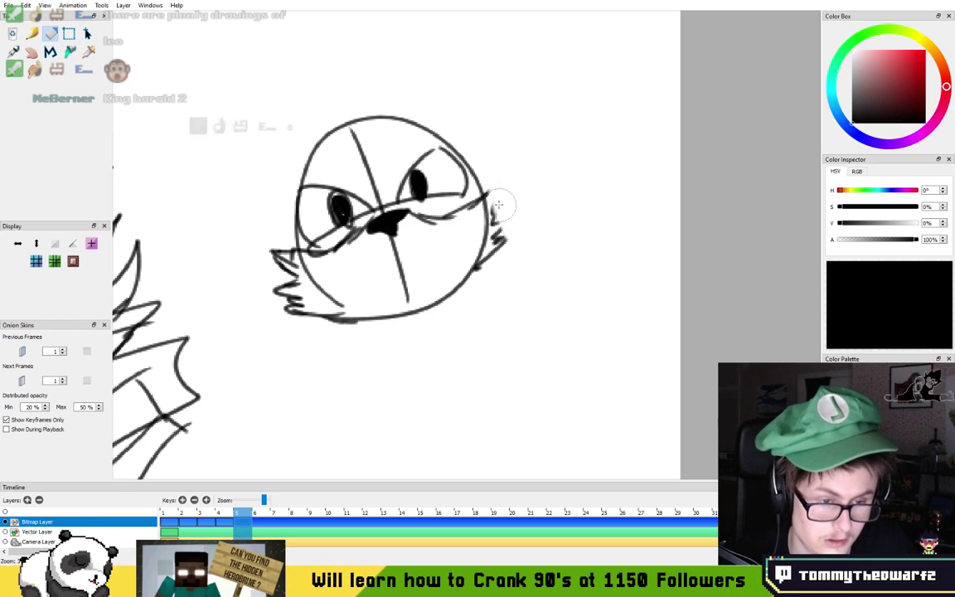
- Rework the cheek fur on both sides into rounded tufts, and draw a curved two-lobed mouth below the nose
key("ctrl+z")
mouse_move(490, 196)
left_mouse_down()
mouse_move(506, 220)
mouse_move(500, 251)
left_mouse_up()
key("e")
left_click_drag(264, 253, 275, 305)
mouse_move(262, 217)
left_mouse_down()
mouse_move(292, 308)
mouse_move(290, 253)
mouse_move(306, 314)
mouse_move(291, 277)
mouse_move(295, 244)
left_mouse_up()
key("n")
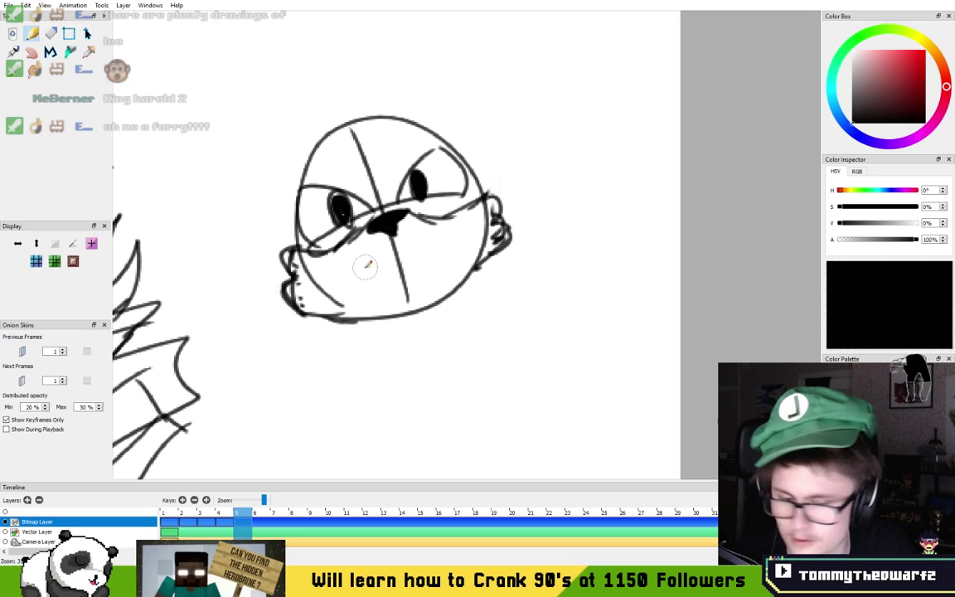
left_click_drag(359, 263, 396, 259)
left_click_drag(406, 248, 425, 238)
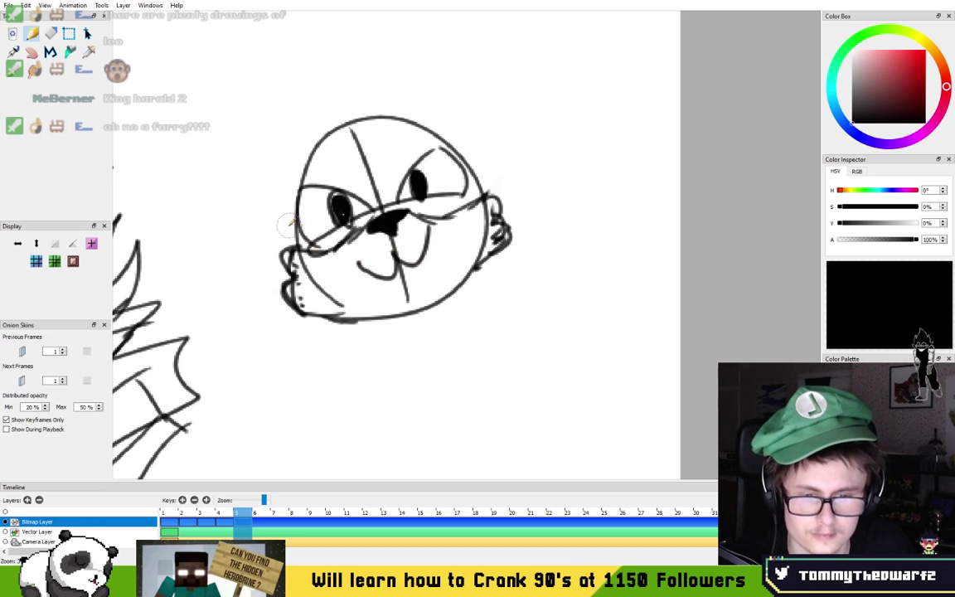
- Draw two large fluffy ears with inner fur tufts, a scalloped hairline across the crown, and fur down the head's sides
left_click_drag(286, 192, 275, 243)
left_click_drag(282, 300, 257, 231)
left_click_drag(271, 276, 273, 200)
mouse_move(470, 243)
left_mouse_down()
mouse_move(461, 191)
mouse_move(409, 181)
left_mouse_up()
mouse_move(276, 224)
left_mouse_down()
mouse_move(217, 206)
mouse_move(249, 162)
mouse_move(268, 147)
mouse_move(289, 207)
mouse_move(268, 184)
mouse_move(337, 162)
mouse_move(299, 172)
mouse_move(358, 142)
mouse_move(408, 145)
mouse_move(424, 105)
mouse_move(466, 116)
mouse_move(484, 162)
mouse_move(422, 149)
mouse_move(461, 183)
mouse_move(475, 217)
left_mouse_up()
key("ctrl+z")
mouse_move(263, 294)
left_mouse_down()
mouse_move(282, 272)
mouse_move(270, 328)
mouse_move(297, 360)
left_mouse_up()
mouse_move(479, 231)
left_mouse_down()
mouse_move(508, 291)
mouse_move(481, 335)
mouse_move(455, 309)
mouse_move(493, 317)
mouse_move(477, 237)
left_mouse_up()
key("ctrl+z")
key("ctrl+z")
left_click_drag(415, 260, 432, 194)
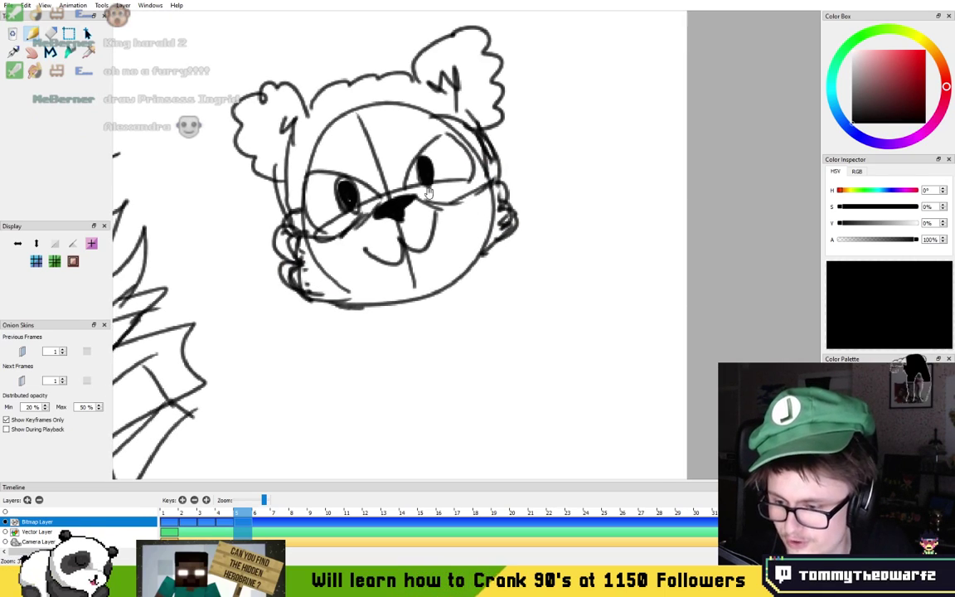
- Draw an open collar with pointed folded flaps on both sides below the furry head, doubling its edges
left_click_drag(415, 274, 404, 217)
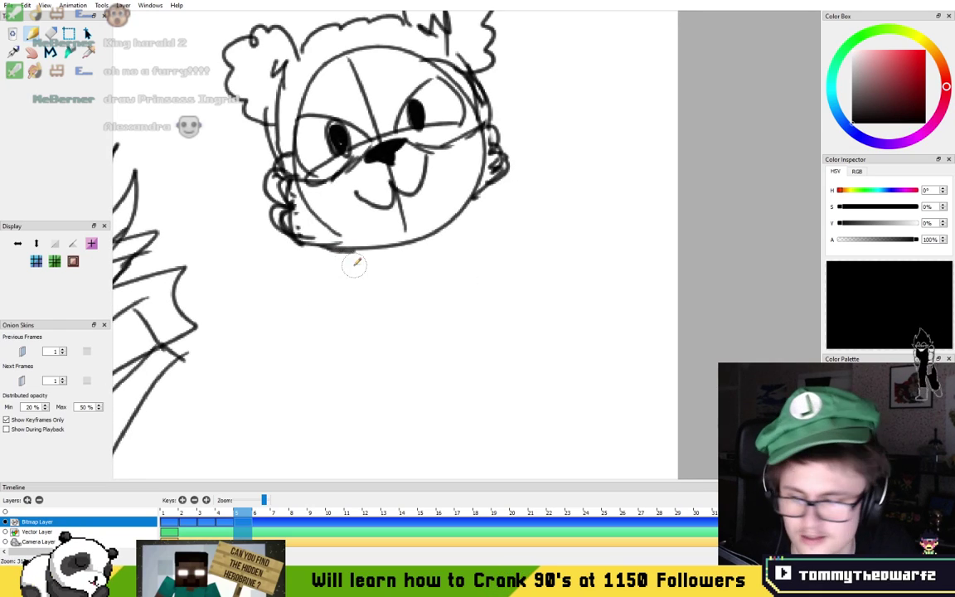
mouse_move(312, 249)
left_mouse_down()
mouse_move(379, 274)
mouse_move(399, 297)
left_mouse_up()
mouse_move(466, 211)
left_mouse_down()
mouse_move(465, 288)
mouse_move(477, 250)
left_mouse_up()
key("ctrl+z")
mouse_move(477, 212)
left_mouse_down()
mouse_move(528, 240)
mouse_move(467, 243)
mouse_move(479, 284)
left_mouse_up()
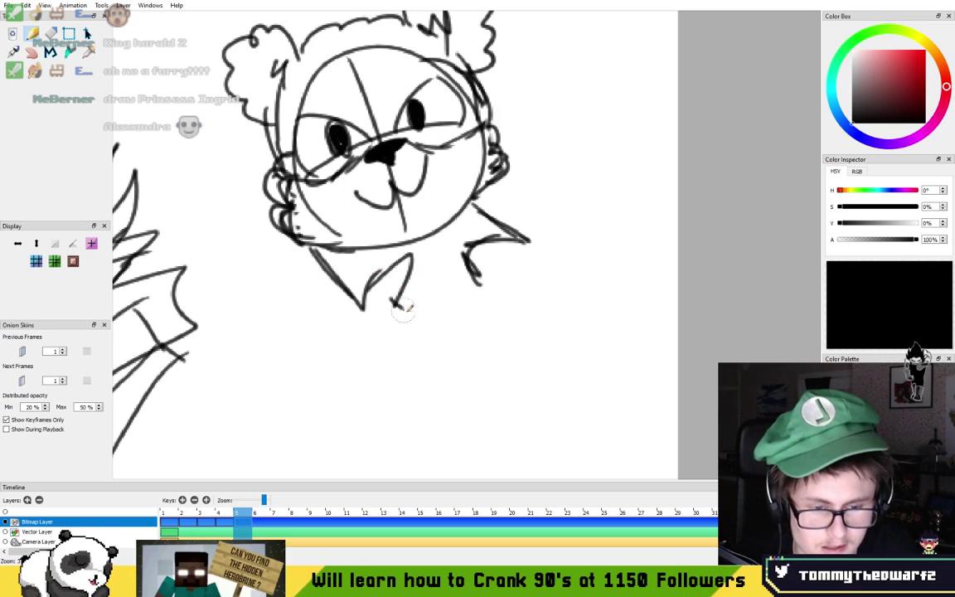
left_click_drag(393, 300, 363, 296)
left_click_drag(298, 232, 339, 277)
mouse_move(468, 242)
left_mouse_down()
mouse_move(502, 243)
mouse_move(477, 288)
left_mouse_up()
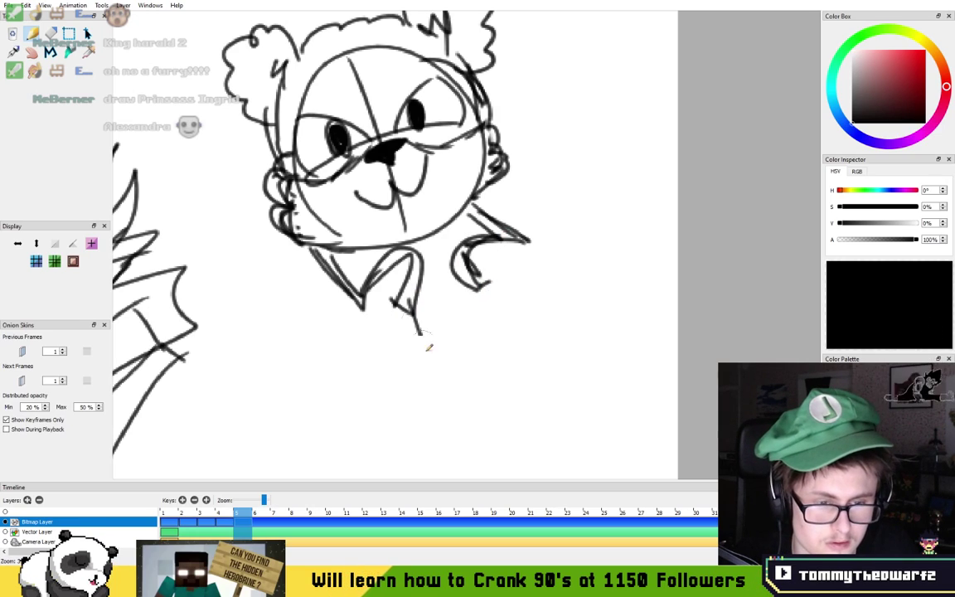
- Draw the long front opening below the collar with lines converging downward into a narrow V
left_click_drag(471, 304, 431, 414)
left_click_drag(410, 303, 413, 423)
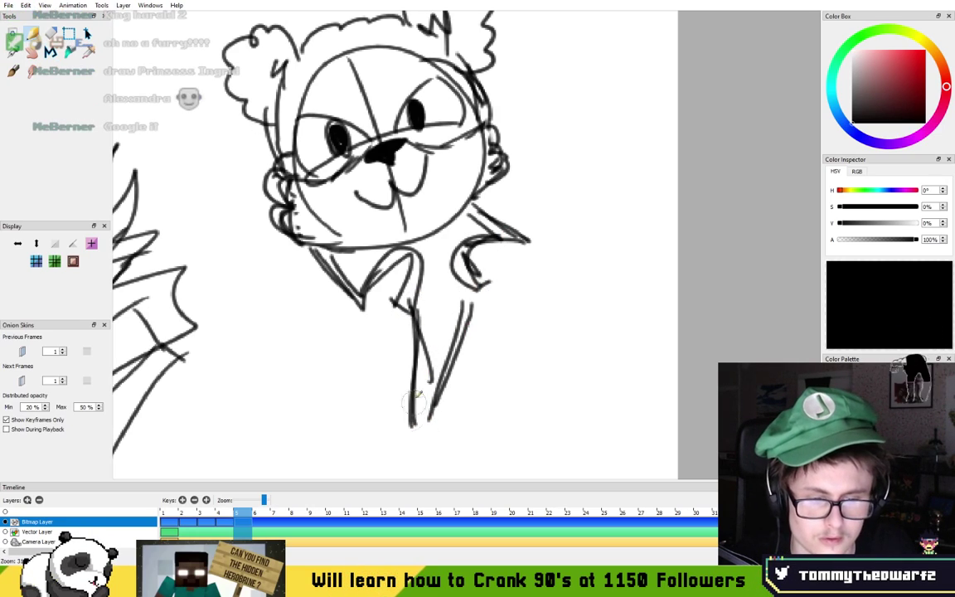
left_click_drag(483, 300, 421, 379)
- Draw a shoulder outline sloping outward from the collar below the smaller ear and curving down into the arm
left_click_drag(316, 306, 370, 265)
left_click_drag(352, 208, 316, 229)
mouse_move(341, 213)
left_mouse_down()
mouse_move(301, 232)
mouse_move(290, 271)
left_mouse_up()
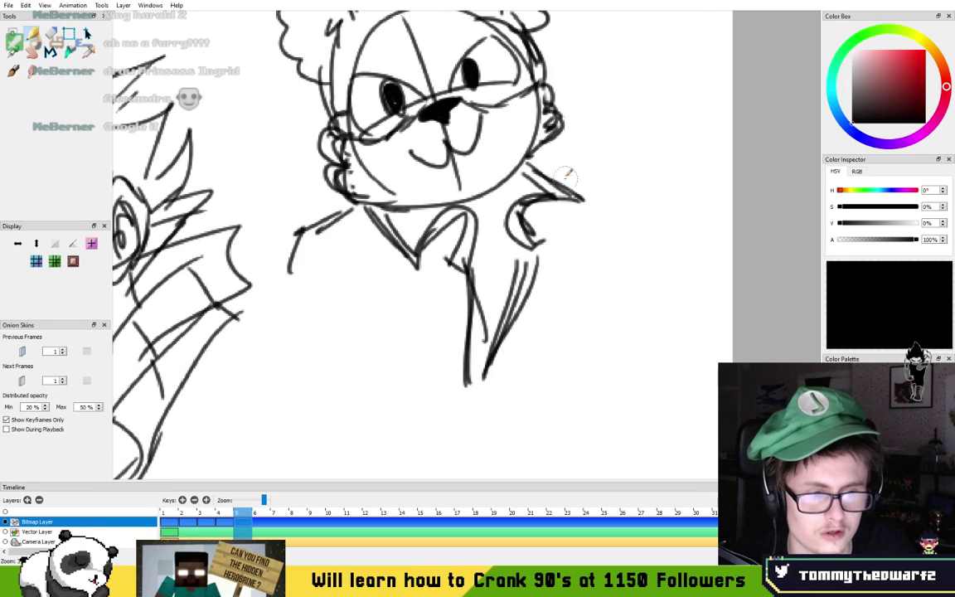
- Redraw the shoulder as a longer slope ending in a short sleeve crease, and outline the opposite shoulder outward from the collar
key("ctrl+z")
key("ctrl+z")
key("ctrl+z")
left_click_drag(348, 207, 295, 245)
mouse_move(321, 227)
left_mouse_down()
mouse_move(272, 258)
mouse_move(281, 261)
mouse_move(281, 250)
mouse_move(257, 321)
left_mouse_up()
left_click_drag(244, 311, 267, 335)
mouse_move(534, 166)
left_mouse_down()
mouse_move(635, 191)
mouse_move(644, 222)
left_mouse_up()
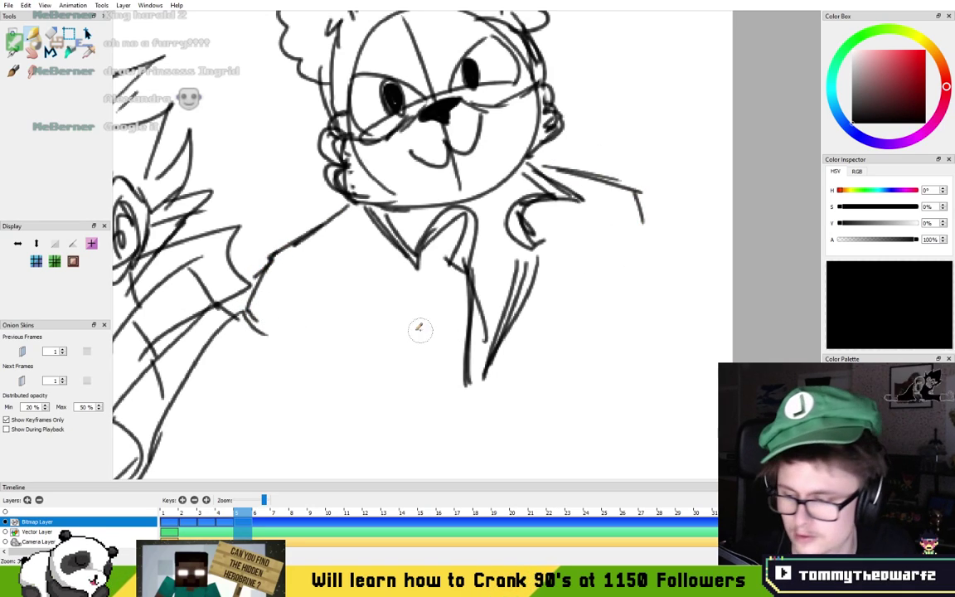
- Draw the furry character's arm beside the scarf with jagged elbow folds, a curved crease and a forearm line running downward
left_click_drag(381, 338, 392, 250)
left_click_drag(254, 229, 237, 289)
mouse_move(245, 263)
left_mouse_down()
mouse_move(267, 300)
mouse_move(242, 291)
left_mouse_up()
mouse_move(241, 292)
left_mouse_down()
mouse_move(313, 364)
mouse_move(226, 301)
mouse_move(282, 365)
mouse_move(262, 413)
left_mouse_up()
left_click_drag(240, 354, 280, 444)
left_click_drag(549, 266, 462, 287)
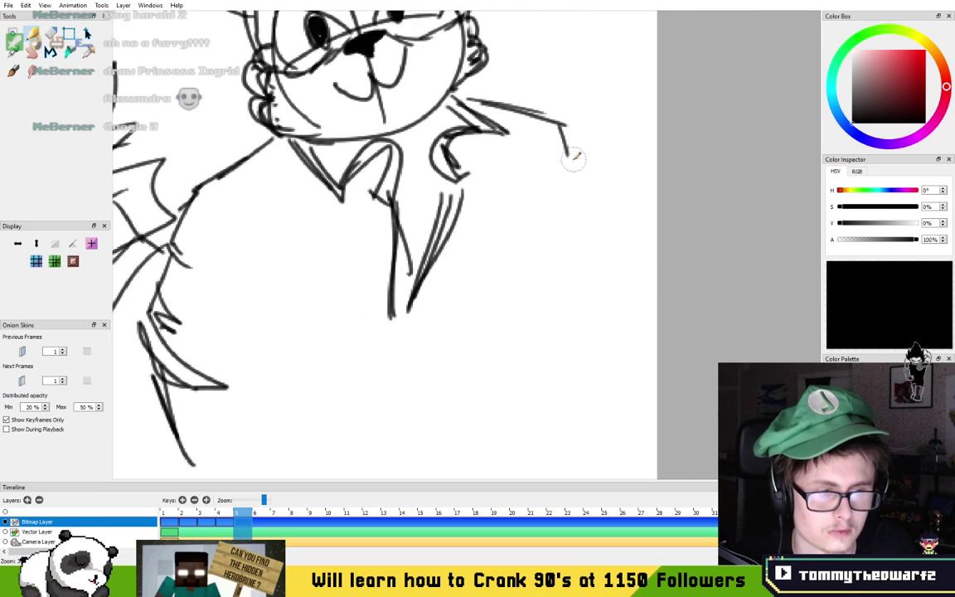
- Outline the furry character's outer arm down to the forearm, adding curved fabric folds at the elbow
left_click_drag(563, 152, 591, 199)
left_click_drag(591, 199, 560, 264)
mouse_move(587, 231)
left_mouse_down()
mouse_move(557, 267)
mouse_move(554, 309)
left_mouse_up()
mouse_move(595, 278)
left_mouse_down()
mouse_move(556, 327)
mouse_move(592, 391)
mouse_move(583, 409)
left_mouse_up()
- Extend both edges of the front opening further down the torso so they meet in a point
mouse_move(420, 261)
left_mouse_down()
mouse_move(413, 345)
mouse_move(428, 417)
left_mouse_up()
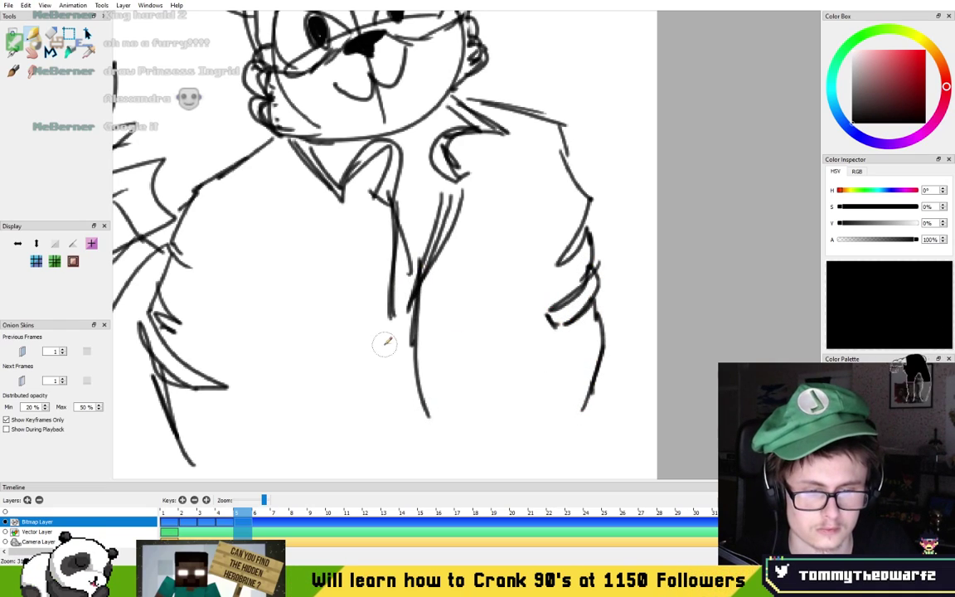
left_click_drag(391, 309, 422, 418)
left_click_drag(384, 336, 428, 419)
scroll(410, 222, "down", 5)
scroll(340, 180, "up", 3)
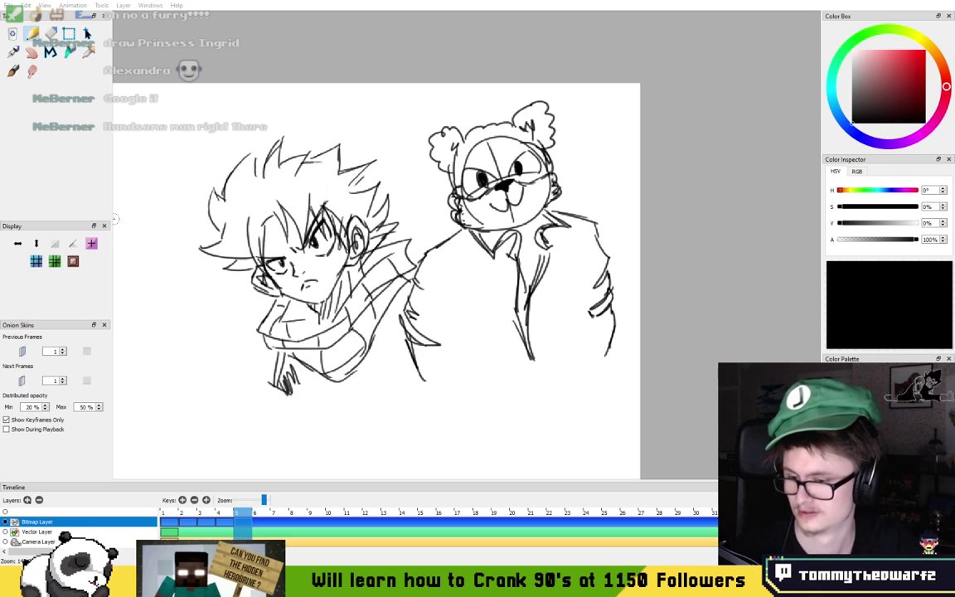
- Erase the construction circle and centre line across the furry character's forehead, plus the guide lines crossing inside both eyes
left_click_drag(308, 151, 349, 164)
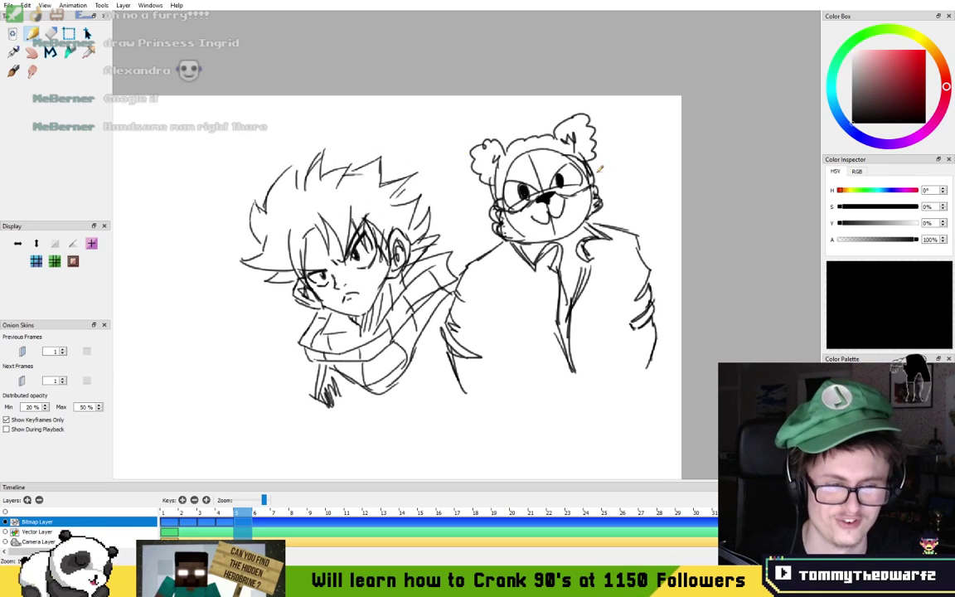
scroll(561, 167, "up", 6)
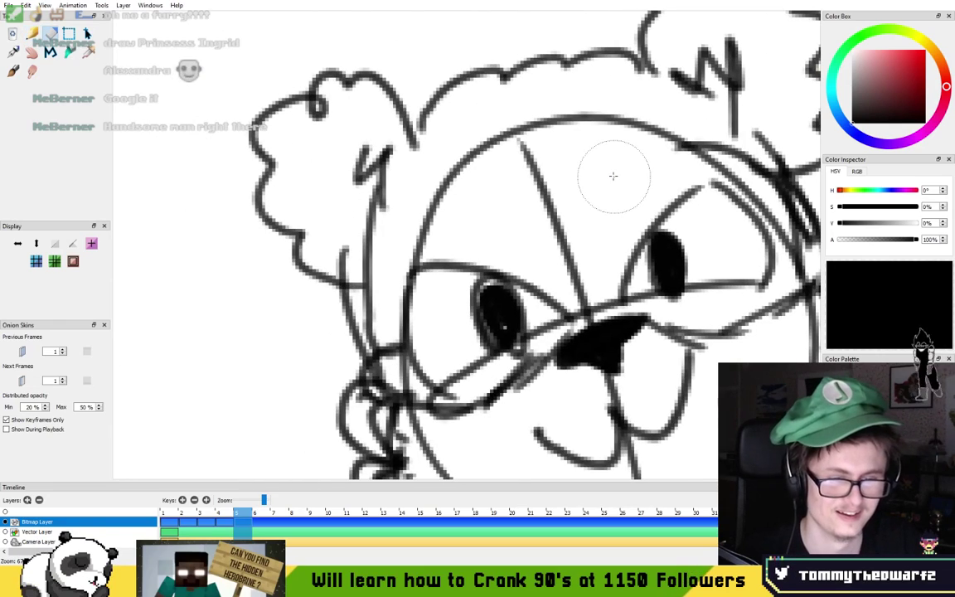
mouse_move(401, 244)
left_mouse_down()
mouse_move(437, 243)
mouse_move(447, 204)
mouse_move(440, 166)
mouse_move(485, 108)
mouse_move(510, 124)
mouse_move(509, 194)
mouse_move(574, 272)
mouse_move(585, 239)
mouse_move(548, 128)
mouse_move(581, 99)
mouse_move(605, 124)
mouse_move(694, 130)
mouse_move(654, 140)
mouse_move(688, 165)
mouse_move(748, 162)
left_mouse_up()
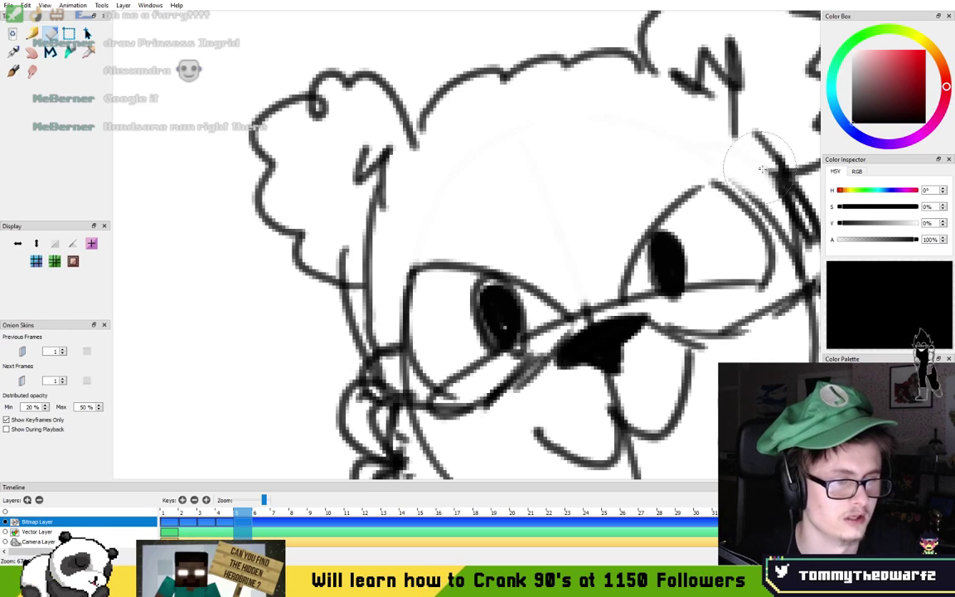
left_click_drag(529, 275, 445, 161)
mouse_move(360, 253)
left_mouse_down()
mouse_move(368, 262)
mouse_move(386, 249)
left_mouse_up()
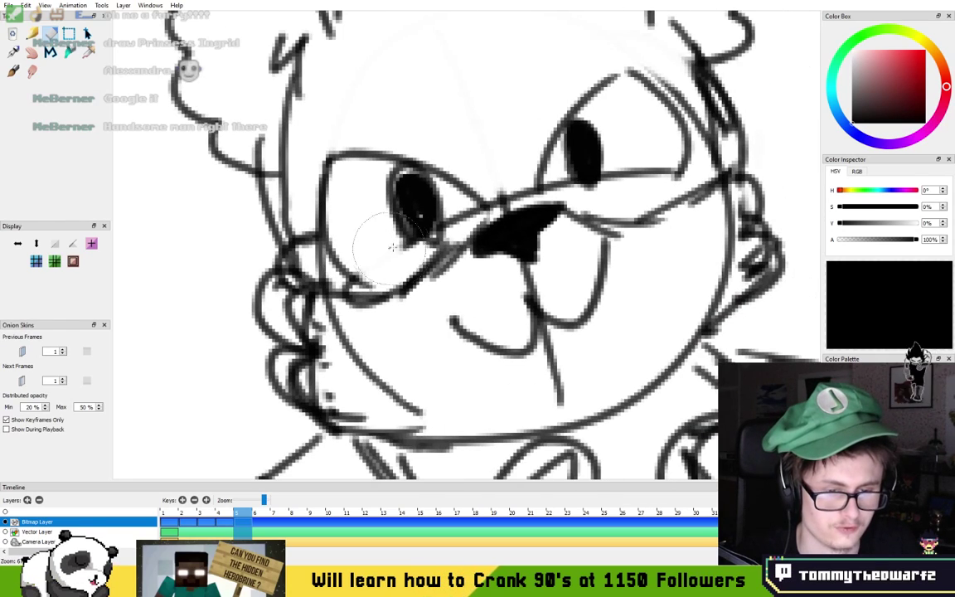
left_click_drag(558, 186, 652, 166)
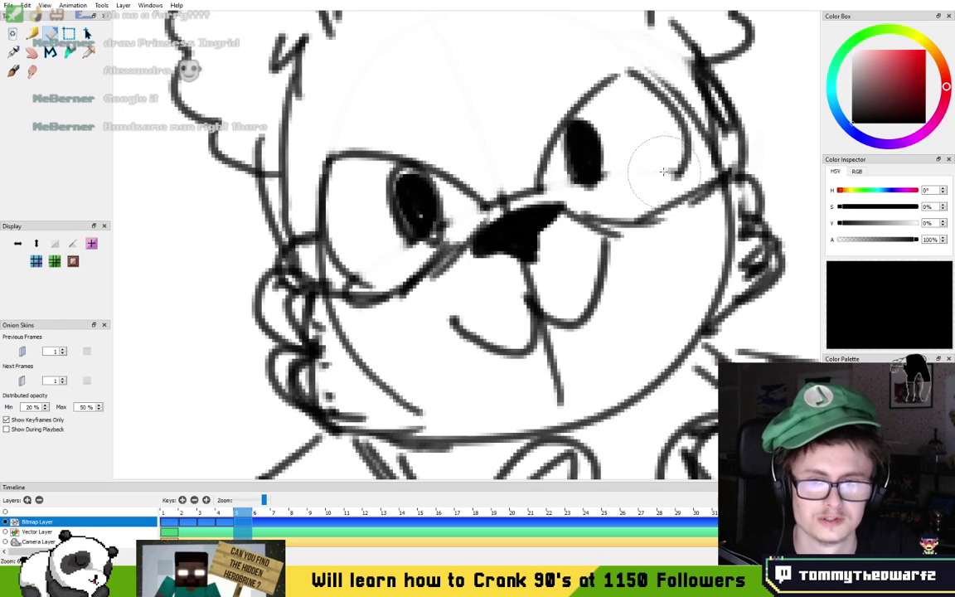
left_click_drag(573, 259, 527, 203)
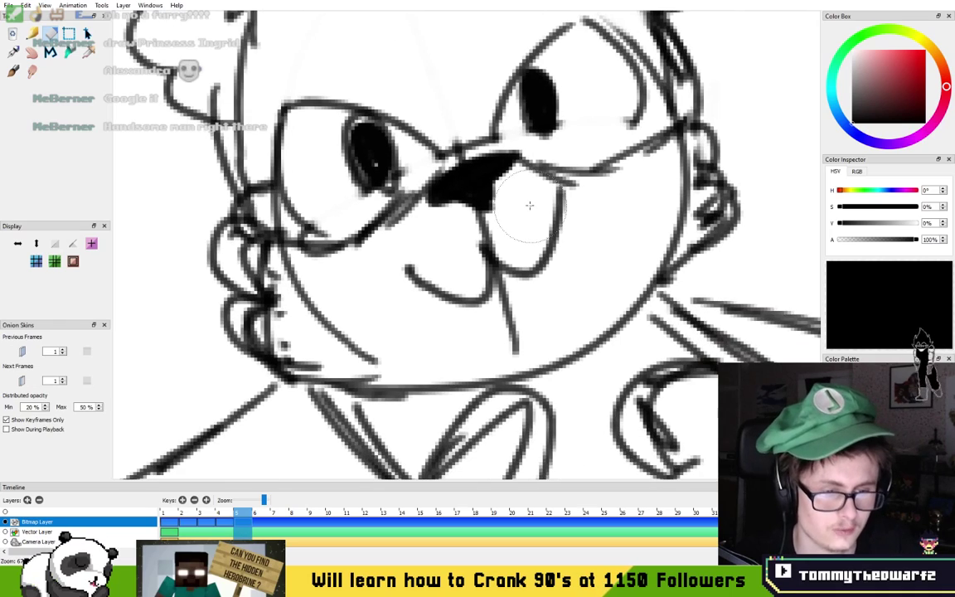
- Erase the centre line around the mouth and the leftover construction lines along the inside of both cheeks
mouse_move(500, 238)
left_mouse_down()
mouse_move(443, 288)
mouse_move(501, 314)
mouse_move(504, 336)
mouse_move(363, 333)
mouse_move(320, 313)
mouse_move(261, 255)
mouse_move(300, 328)
mouse_move(264, 330)
left_mouse_up()
left_click_drag(684, 166, 665, 239)
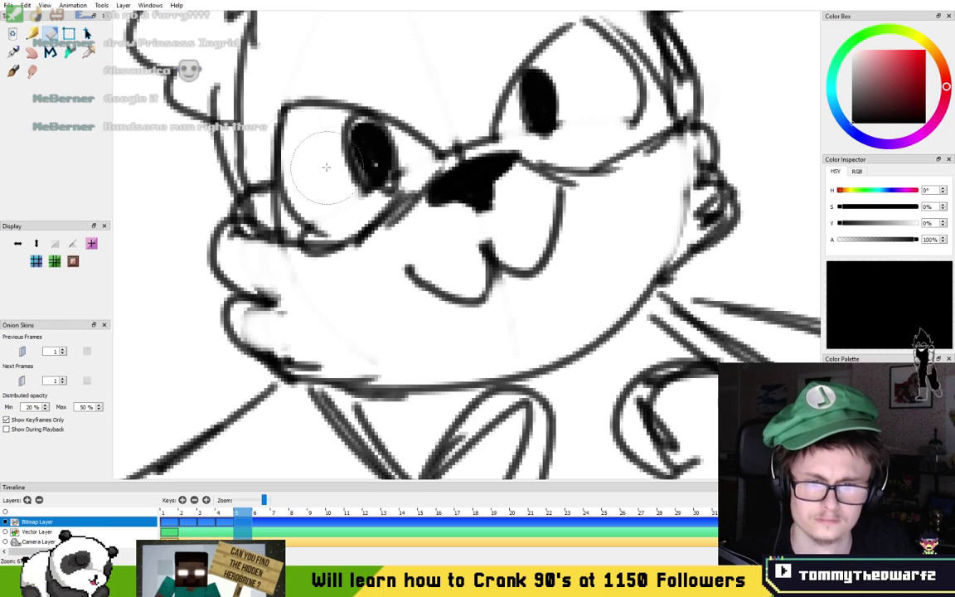
left_click_drag(465, 353, 455, 161)
scroll(415, 117, "down", 12)
scroll(453, 119, "up", 6)
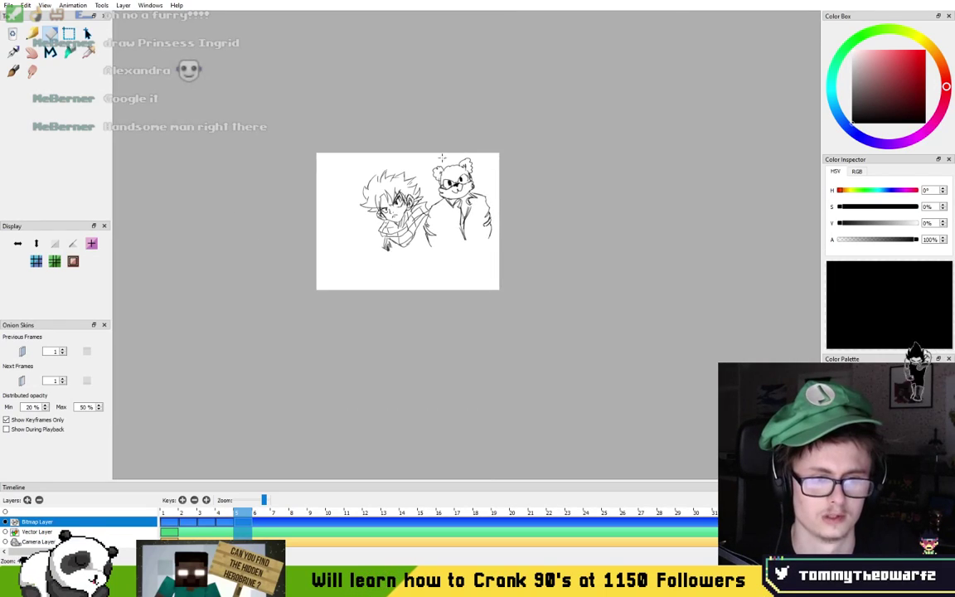
- Erase a small round highlight into each of the furry character's black pupils
scroll(515, 230, "up", 3)
key("n")
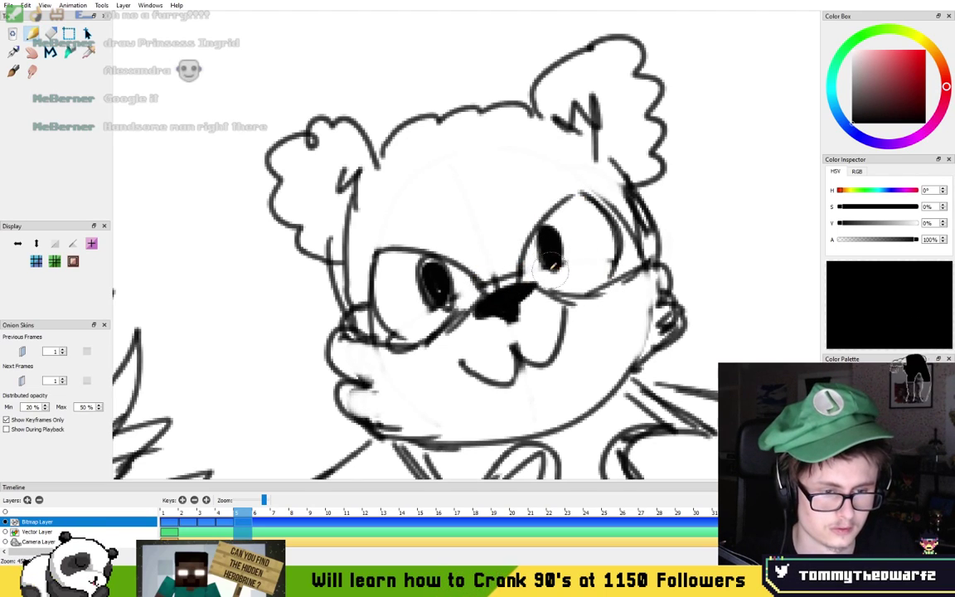
key("e")
left_click(543, 240)
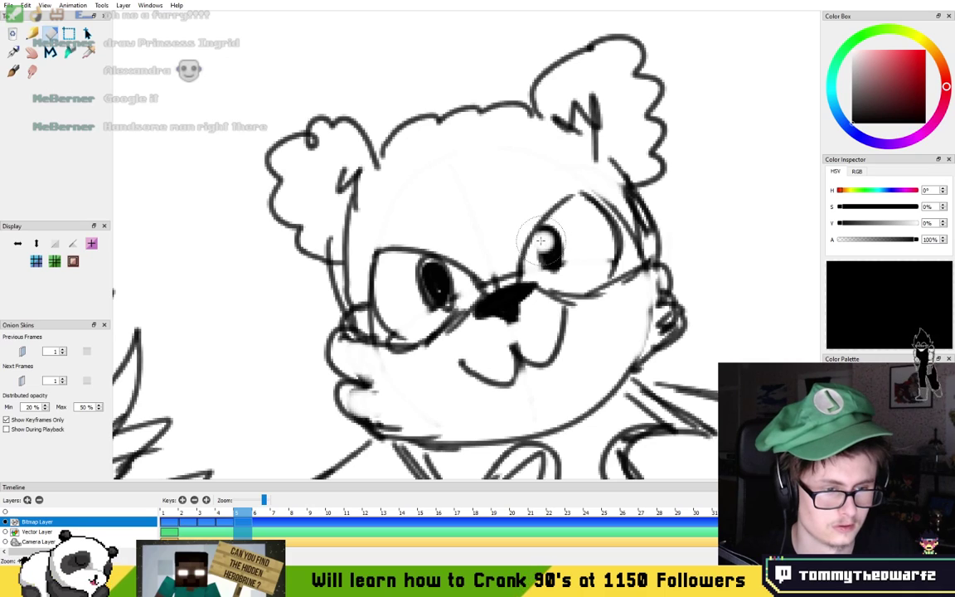
left_click(421, 266)
scroll(421, 265, "down", 6)
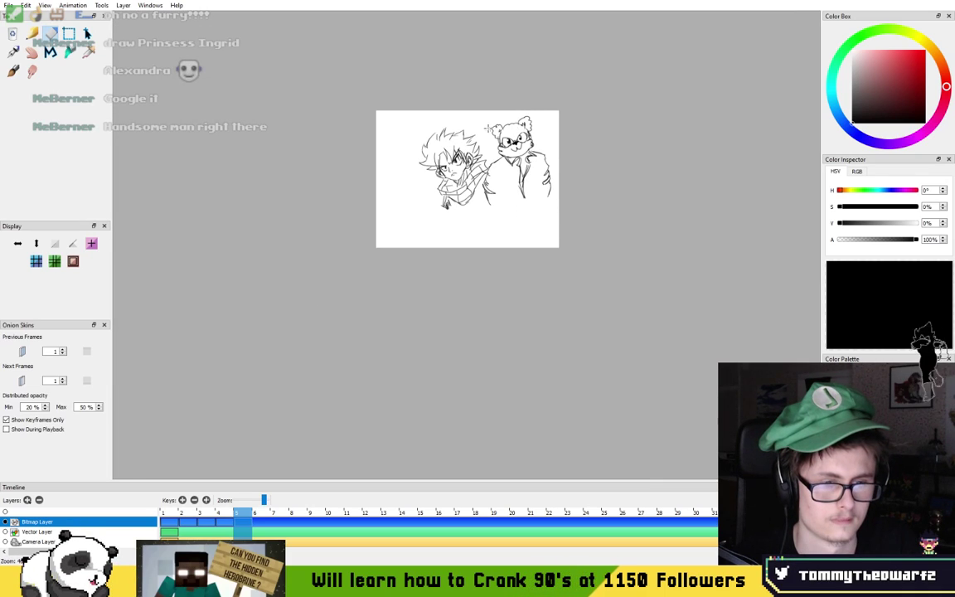
- Draw a line across the furry character's lower torso between the elbows, with small zigzag fold marks near one sleeve
scroll(489, 127, "up", 7)
key("n")
mouse_move(515, 192)
left_mouse_down()
mouse_move(470, 226)
mouse_move(456, 195)
left_mouse_up()
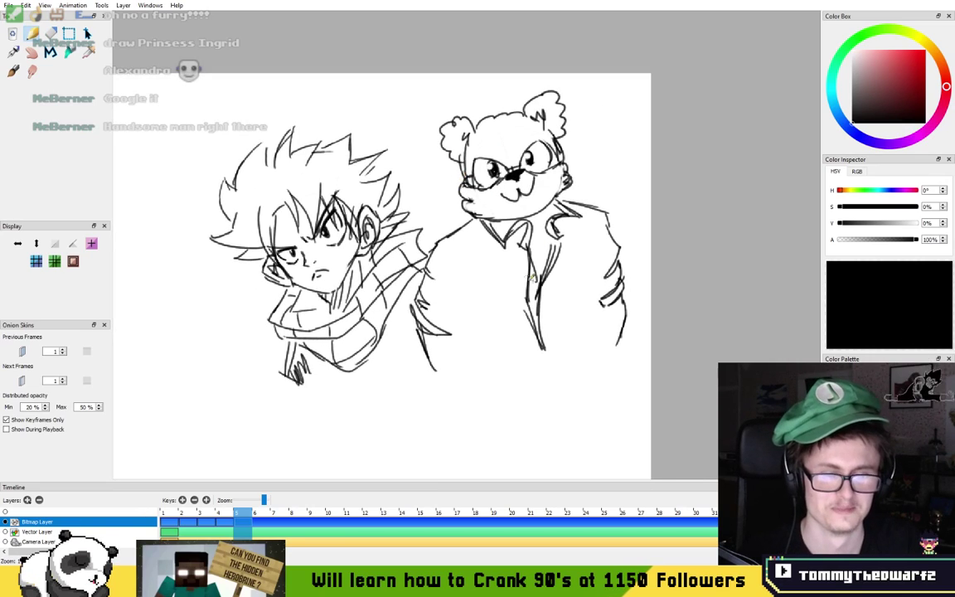
scroll(505, 293, "up", 2)
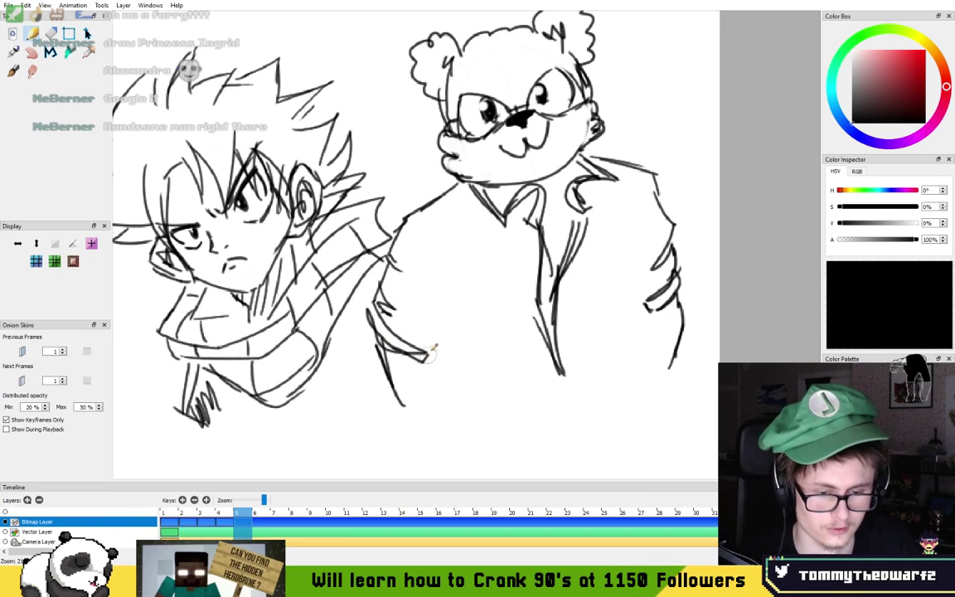
mouse_move(443, 349)
left_mouse_down()
mouse_move(471, 334)
mouse_move(480, 309)
mouse_move(507, 338)
mouse_move(556, 333)
left_mouse_up()
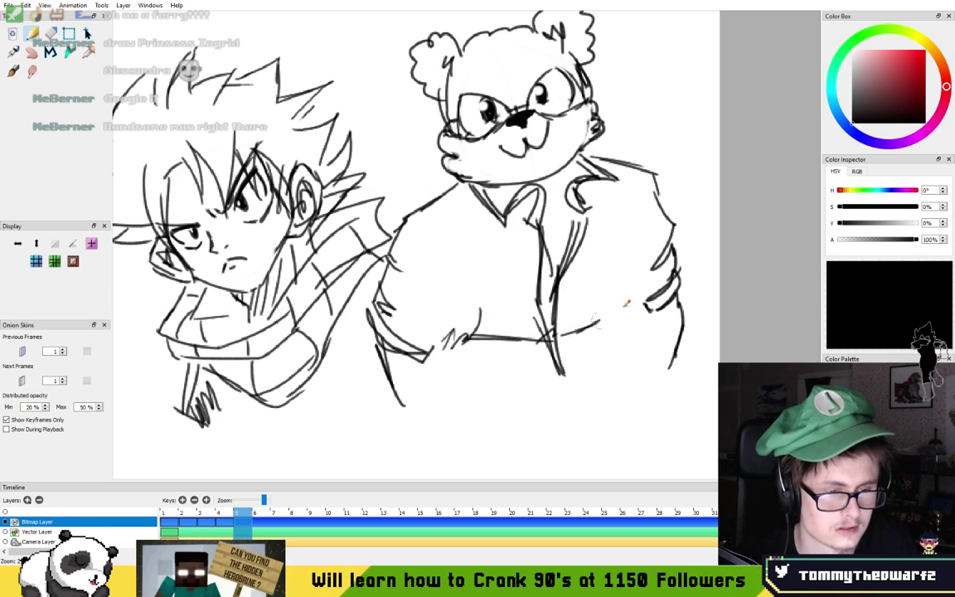
left_click_drag(439, 362, 462, 428)
left_click_drag(658, 320, 650, 366)
key("ctrl+z")
key("ctrl+z")
key("ctrl+z")
left_click_drag(434, 354, 458, 411)
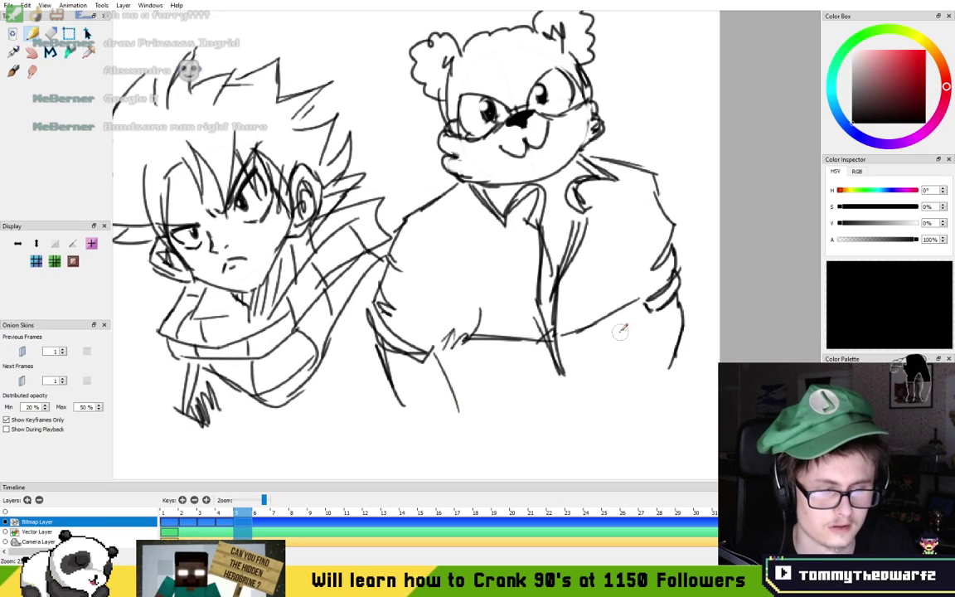
key("ctrl+z")
key("ctrl+z")
- Sketch a tilted oval head with crossing vertical and horizontal guide lines in the blank area beside the spiky-haired character
left_click_drag(376, 323, 431, 360)
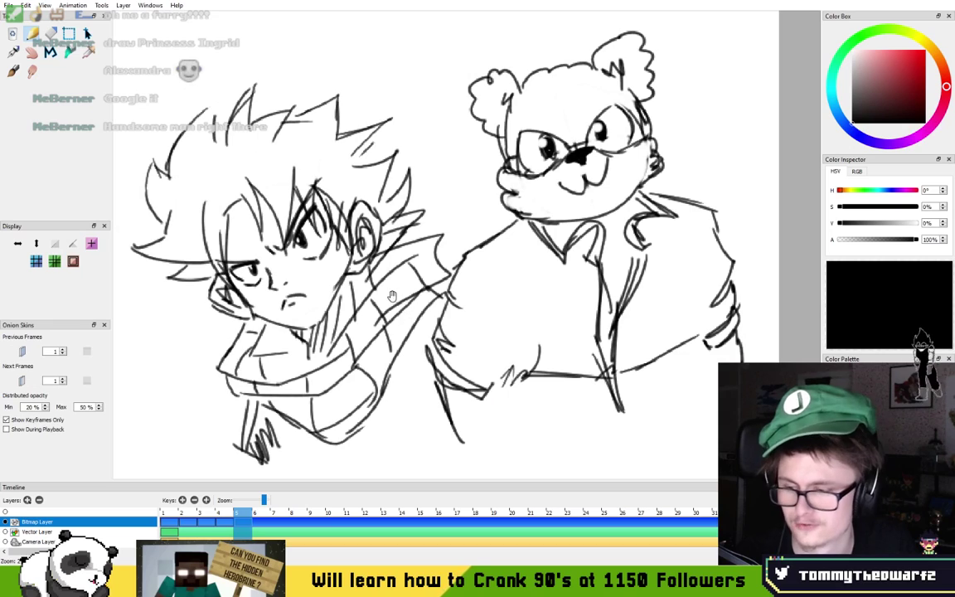
left_click_drag(412, 299, 491, 283)
left_click_drag(388, 163, 570, 271)
left_click_drag(320, 244, 372, 211)
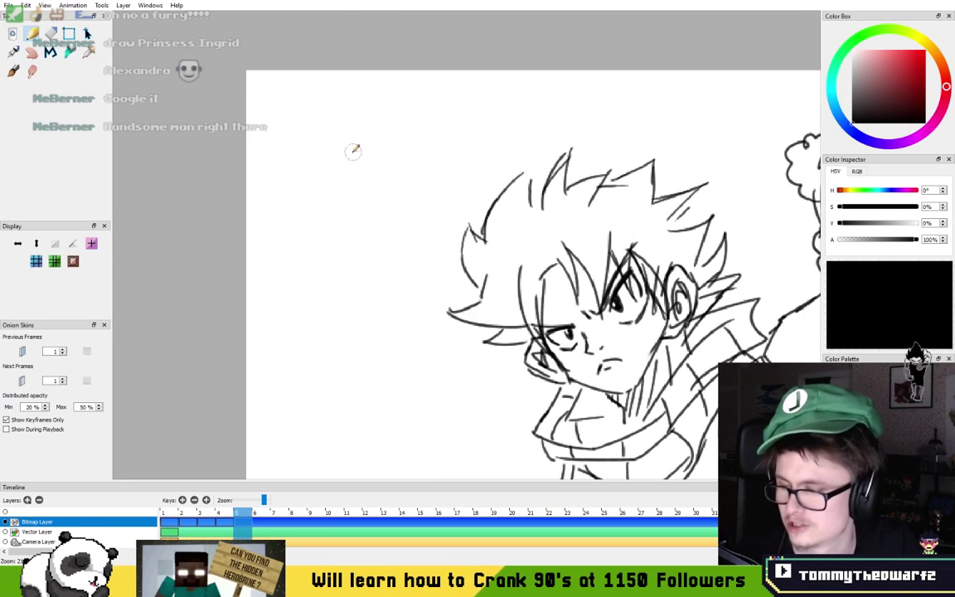
scroll(357, 149, "up", 5)
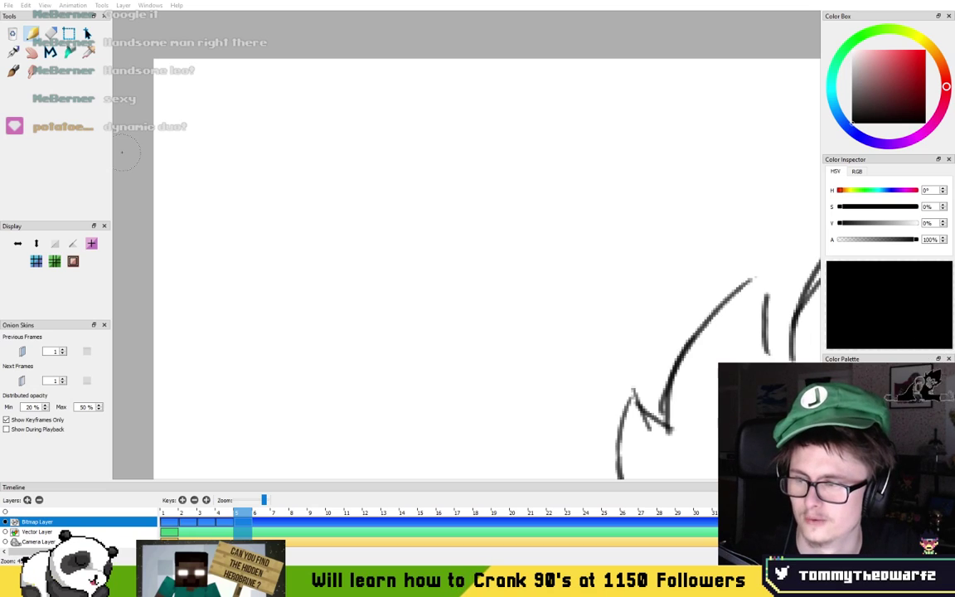
scroll(355, 208, "down", 5)
scroll(445, 232, "up", 8)
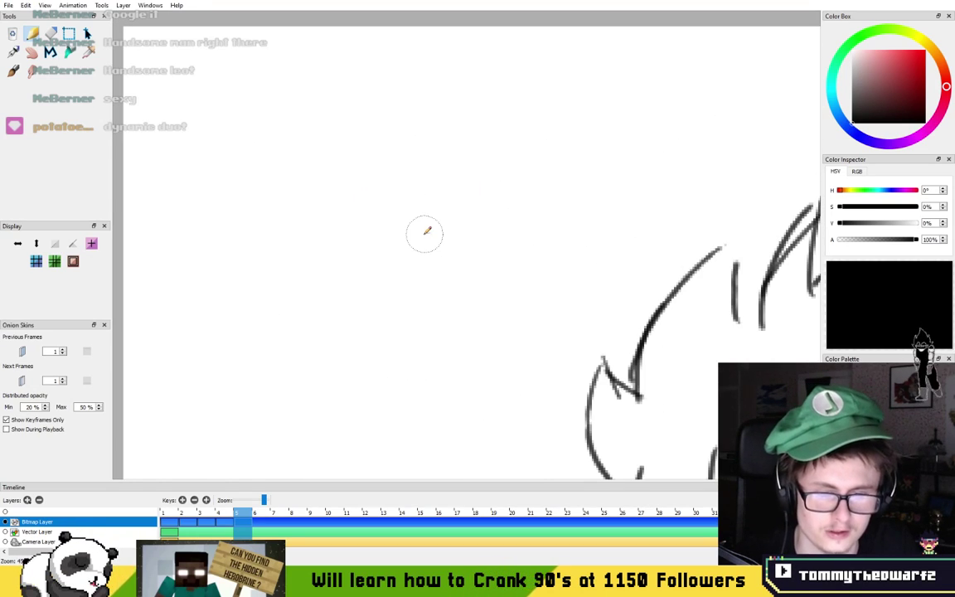
mouse_move(363, 330)
left_mouse_down()
mouse_move(340, 180)
mouse_move(366, 362)
mouse_move(413, 167)
mouse_move(303, 337)
left_mouse_up()
key("ctrl+z")
mouse_move(404, 365)
left_mouse_down()
mouse_move(370, 303)
mouse_move(357, 160)
left_mouse_up()
key("ctrl+z")
key("ctrl+z")
mouse_move(363, 380)
left_mouse_down()
mouse_move(473, 180)
mouse_move(380, 379)
mouse_move(429, 221)
left_mouse_up()
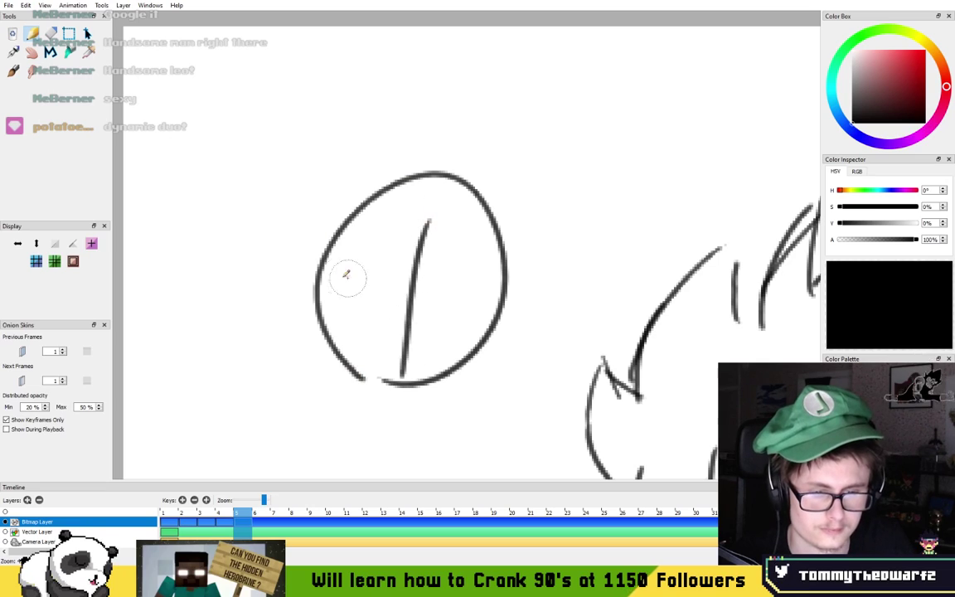
left_click_drag(318, 272, 502, 300)
- Frame the oval with a tilted boxy jaw, drawing two straight sides and a straight bottom edge
mouse_move(336, 168)
left_mouse_down()
mouse_move(298, 388)
mouse_move(322, 295)
mouse_move(304, 363)
left_mouse_up()
key("ctrl+z")
left_click_drag(298, 360, 440, 403)
left_click_drag(440, 406, 513, 221)
key("ctrl+z")
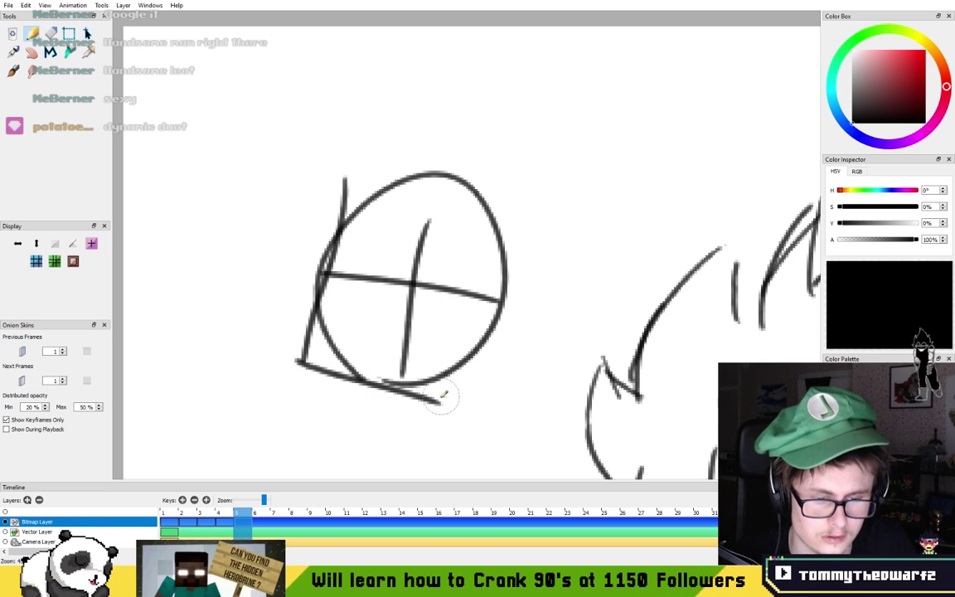
left_click_drag(445, 398, 507, 233)
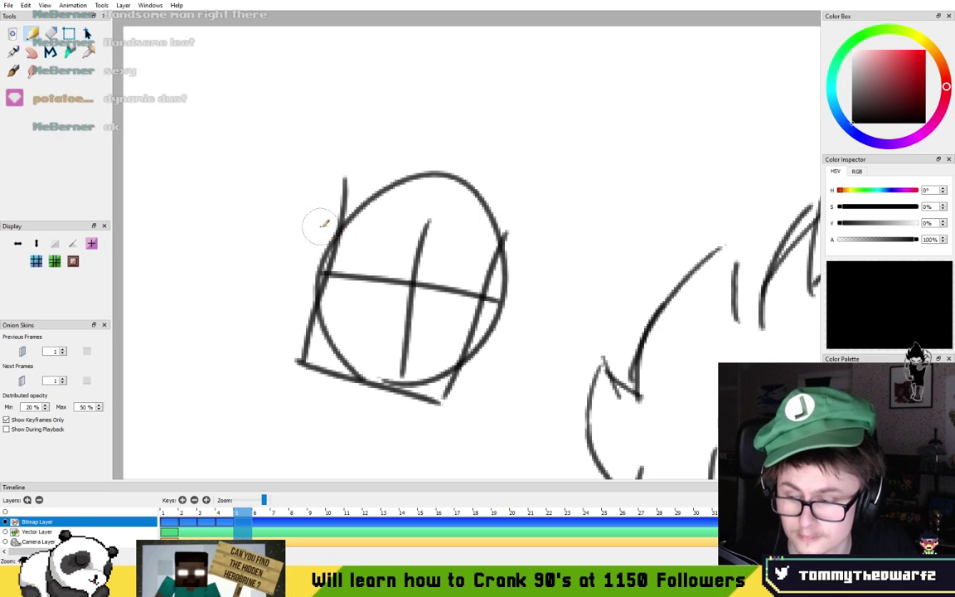
- Draw two long pointed wing-like shapes from the middle of the face, extending beyond both sides of the head
left_click_drag(413, 261, 278, 170)
key("ctrl+z")
mouse_move(415, 264)
left_mouse_down()
mouse_move(271, 146)
mouse_move(281, 161)
mouse_move(270, 164)
mouse_move(372, 329)
mouse_move(389, 330)
mouse_move(376, 330)
mouse_move(430, 299)
mouse_move(416, 285)
mouse_move(440, 350)
mouse_move(584, 277)
mouse_move(577, 267)
mouse_move(603, 269)
left_mouse_up()
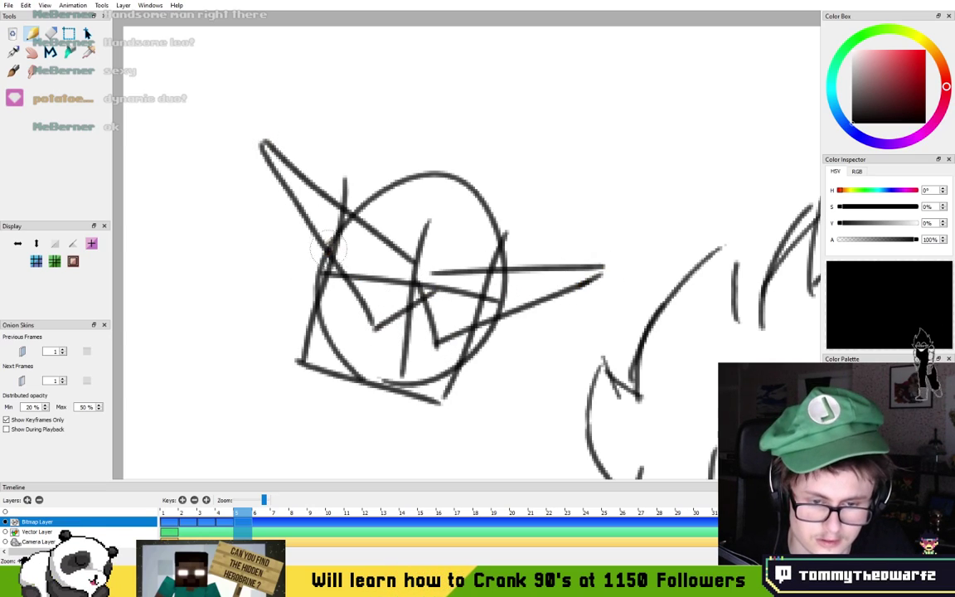
- Add rounded ears on both sides of the boxy head and a slanted band across the forehead
left_click_drag(332, 236, 322, 296)
left_click_drag(460, 319, 455, 358)
mouse_move(342, 205)
left_mouse_down()
mouse_move(483, 239)
mouse_move(505, 235)
mouse_move(367, 168)
mouse_move(458, 196)
mouse_move(492, 251)
mouse_move(352, 192)
mouse_move(421, 241)
left_mouse_up()
key("ctrl+z")
key("ctrl+z")
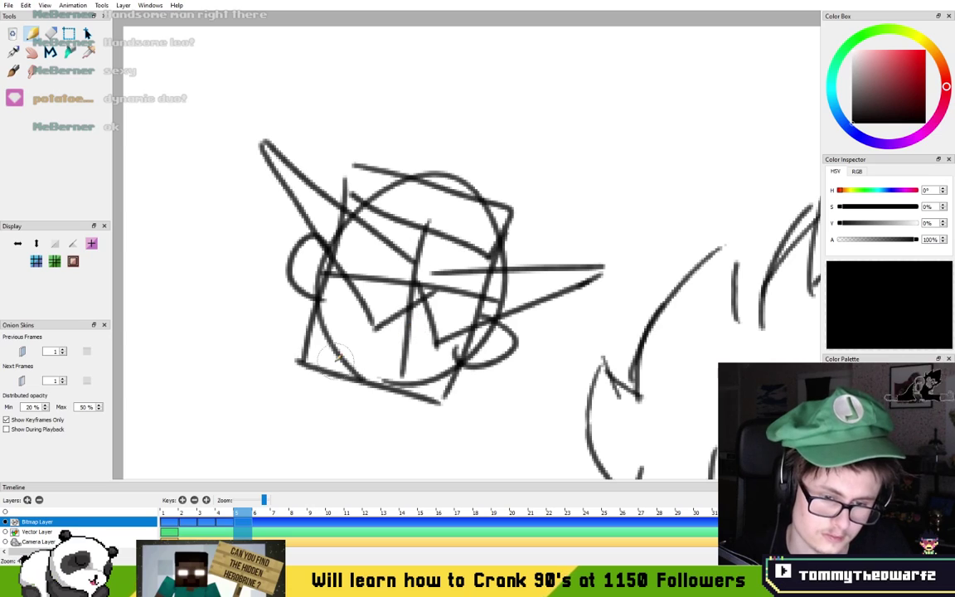
- Draw tall hair spikes above the new head, smaller pointed tufts on both sides, and a small V-shaped mark near the chin
left_click_drag(202, 211, 277, 244)
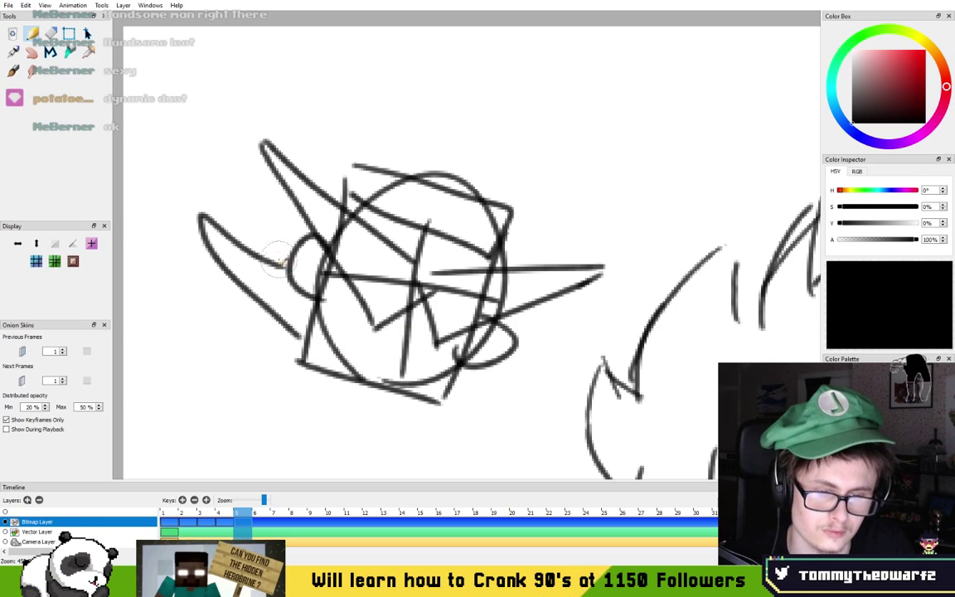
key("ctrl+z")
mouse_move(295, 319)
left_mouse_down()
mouse_move(241, 289)
mouse_move(258, 295)
mouse_move(235, 259)
mouse_move(245, 225)
mouse_move(279, 228)
mouse_move(271, 249)
mouse_move(237, 105)
mouse_move(249, 76)
mouse_move(311, 132)
mouse_move(274, 198)
left_mouse_up()
left_click_drag(240, 209, 349, 77)
mouse_move(301, 113)
left_mouse_down()
mouse_move(390, 106)
mouse_move(433, 147)
mouse_move(398, 147)
mouse_move(423, 125)
mouse_move(494, 180)
mouse_move(493, 158)
mouse_move(495, 275)
mouse_move(549, 267)
mouse_move(524, 325)
mouse_move(558, 182)
left_mouse_up()
mouse_move(505, 258)
left_mouse_down()
mouse_move(528, 299)
mouse_move(466, 321)
left_mouse_up()
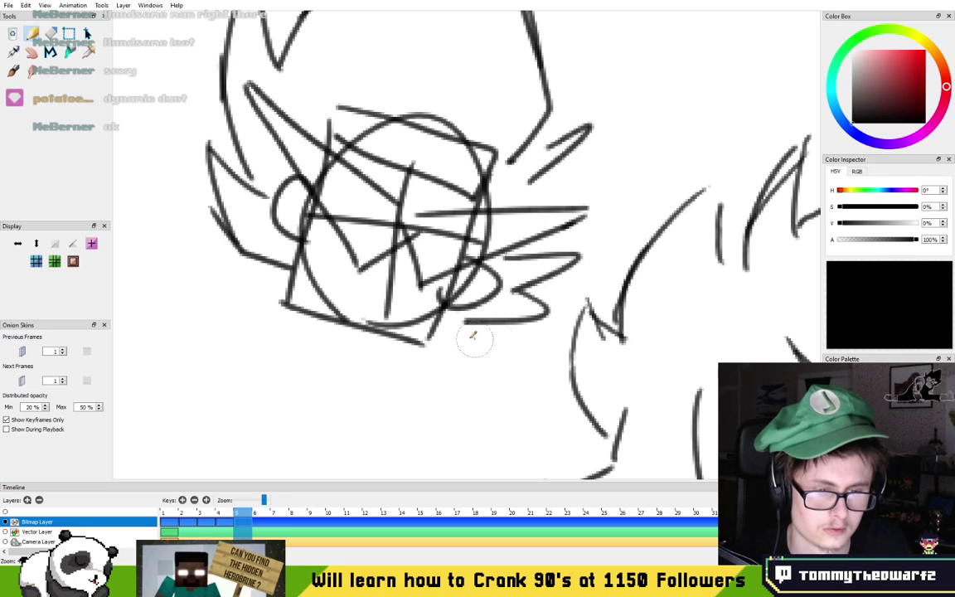
left_click_drag(374, 291, 348, 315)
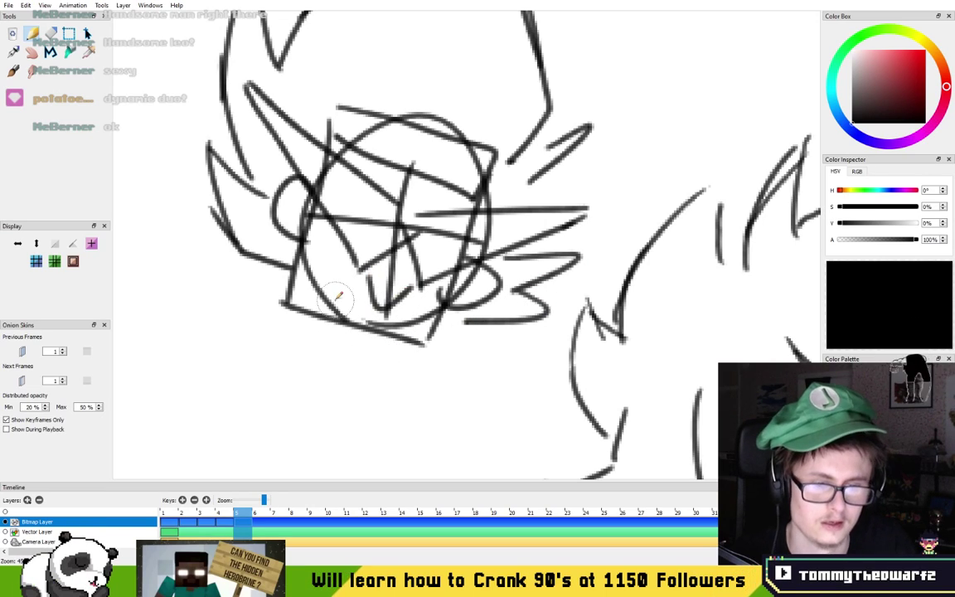
- Erase the vertical guide line running through the new head's face
scroll(371, 267, "down", 6)
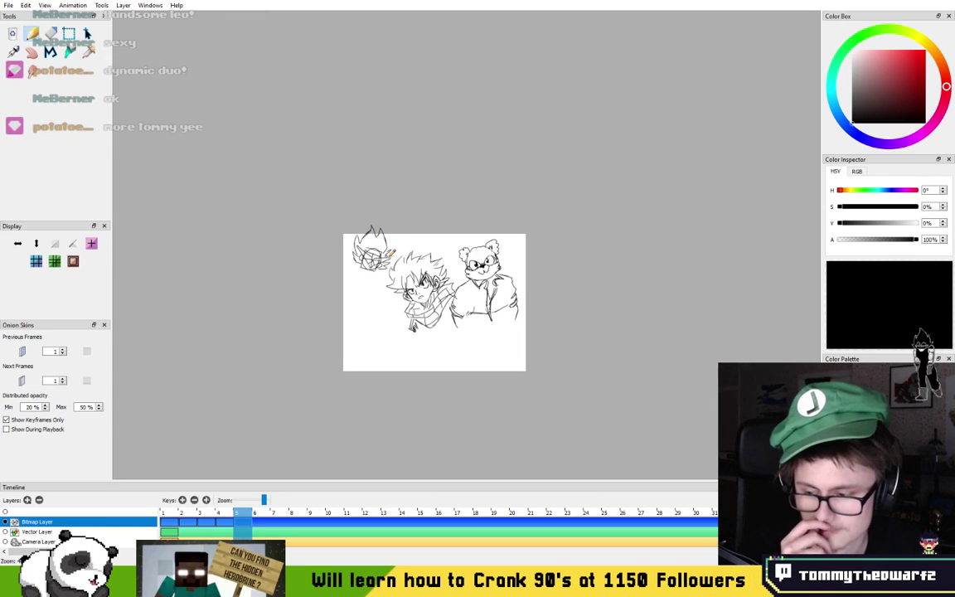
scroll(373, 264, "up", 10)
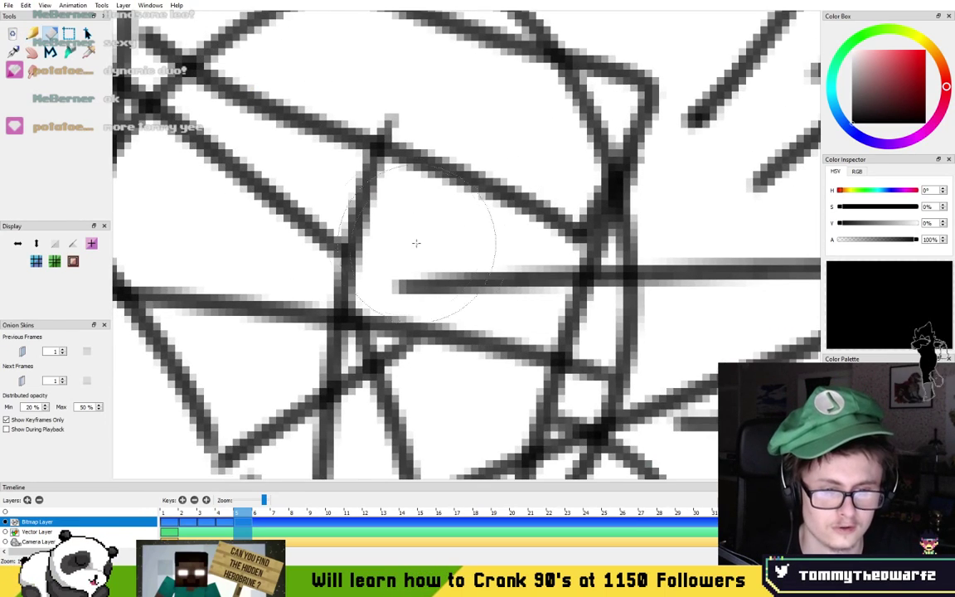
scroll(383, 165, "down", 3)
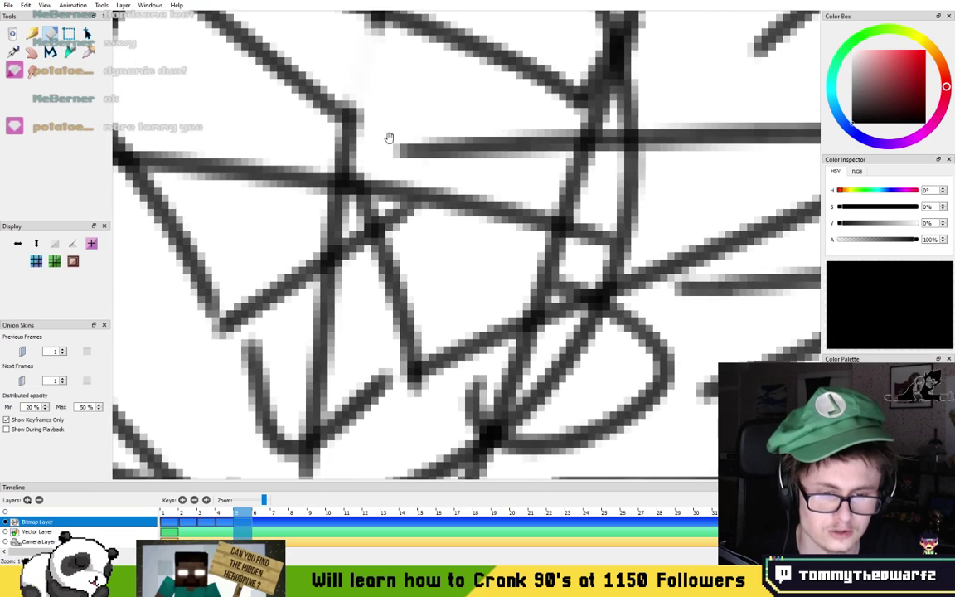
left_click_drag(325, 312, 337, 232)
mouse_move(338, 234)
left_mouse_down()
mouse_move(323, 315)
mouse_move(335, 324)
left_mouse_up()
scroll(337, 325, "down", 2)
mouse_move(331, 277)
left_mouse_down()
mouse_move(427, 267)
mouse_move(409, 297)
mouse_move(452, 258)
left_mouse_up()
left_click_drag(258, 270, 269, 266)
scroll(334, 231, "down", 6)
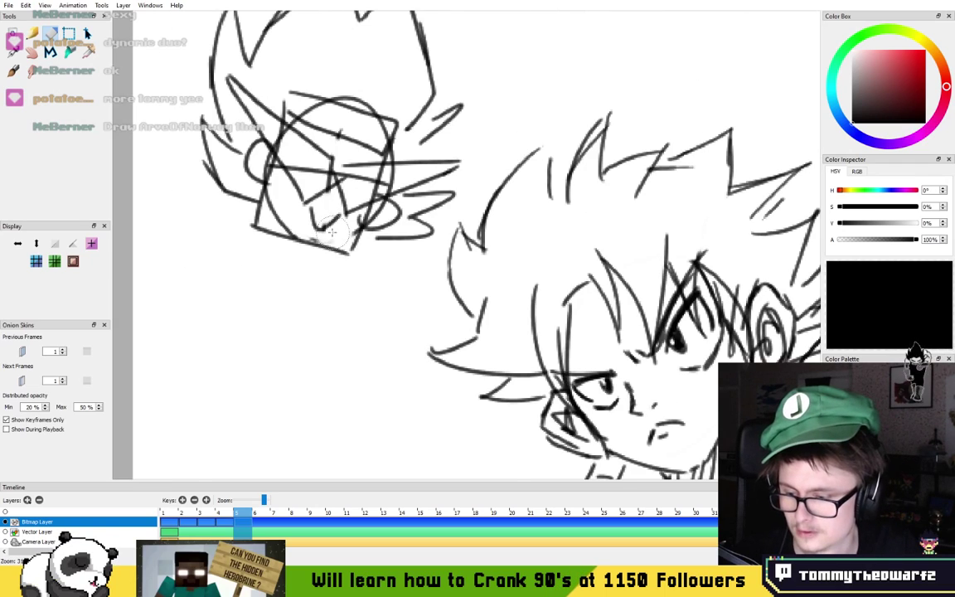
- Erase the horizontal guide line and the inner construction lines crossing the boxy head's face between the wing shapes
key("n")
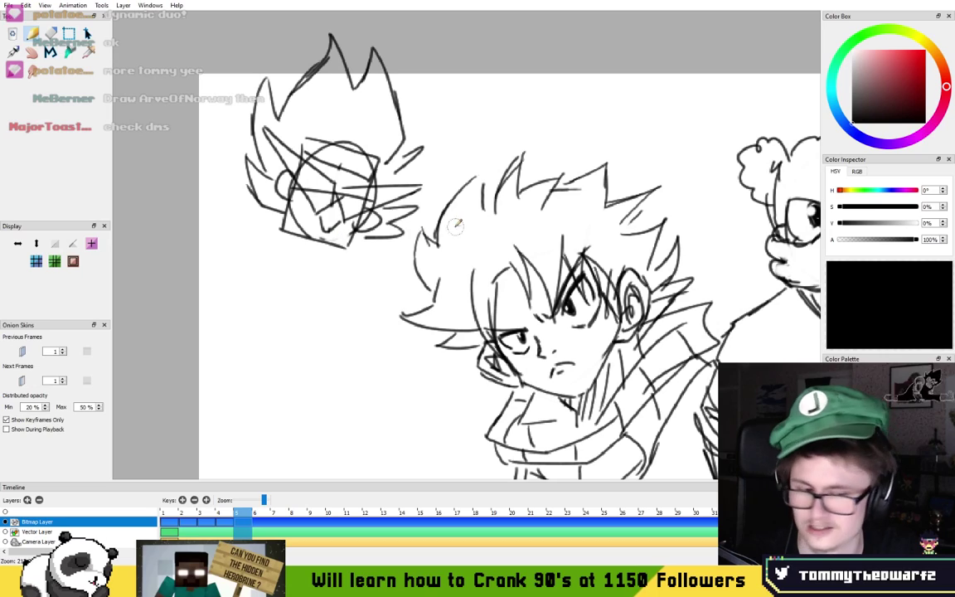
left_click_drag(449, 166, 456, 159)
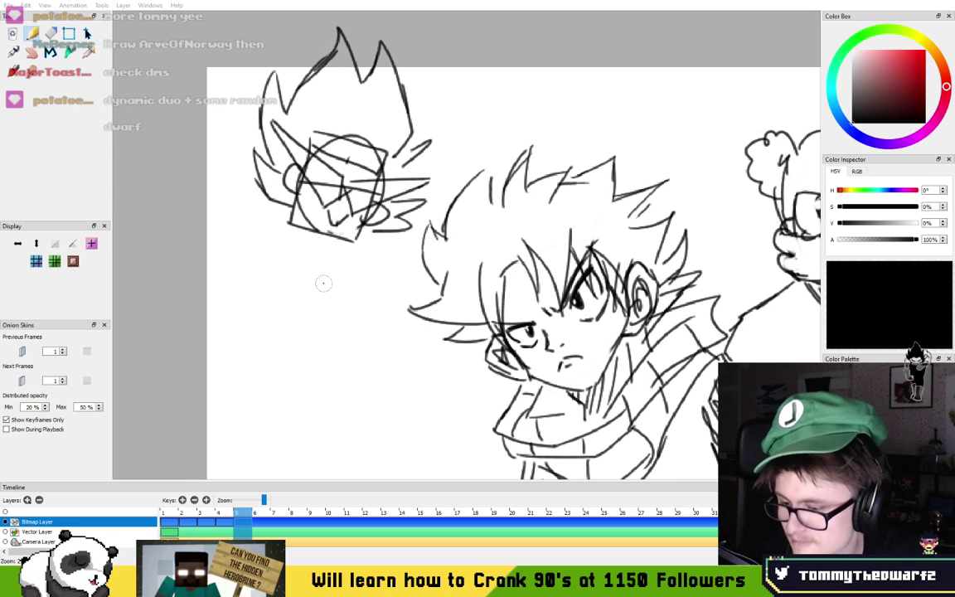
scroll(330, 288, "down", 5)
scroll(303, 282, "up", 8)
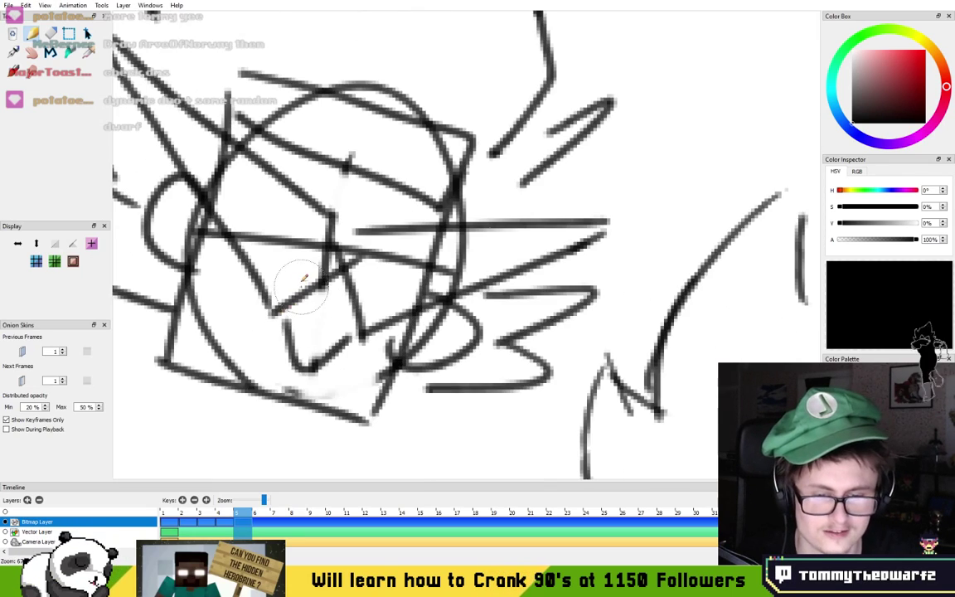
key("e")
mouse_move(237, 185)
left_mouse_down()
mouse_move(212, 179)
mouse_move(225, 193)
mouse_move(209, 161)
mouse_move(223, 169)
mouse_move(220, 156)
mouse_move(235, 172)
mouse_move(258, 243)
mouse_move(245, 226)
mouse_move(271, 249)
mouse_move(286, 226)
mouse_move(293, 246)
mouse_move(318, 237)
mouse_move(306, 264)
mouse_move(328, 258)
mouse_move(319, 234)
mouse_move(388, 269)
mouse_move(380, 278)
mouse_move(370, 258)
mouse_move(391, 270)
mouse_move(417, 260)
mouse_move(446, 271)
mouse_move(414, 289)
mouse_move(482, 246)
mouse_move(389, 260)
mouse_move(431, 269)
mouse_move(358, 257)
mouse_move(399, 270)
left_mouse_up()
scroll(394, 249, "down", 6)
scroll(403, 230, "up", 8)
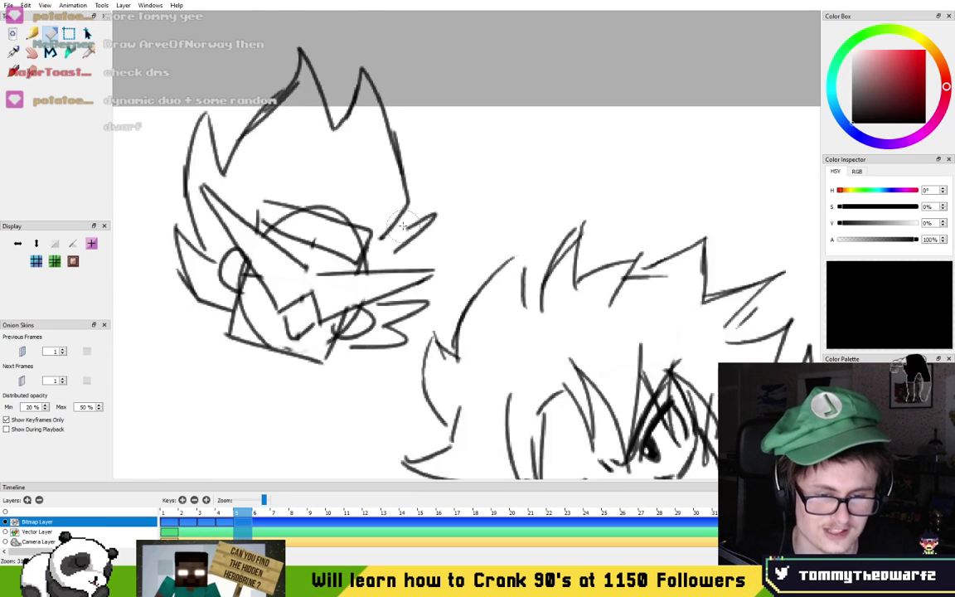
- Erase the lower arc of the construction circle inside the boxy head's jaw
left_click_drag(199, 336, 697, 58)
scroll(567, 157, "down", 3)
scroll(571, 164, "up", 4)
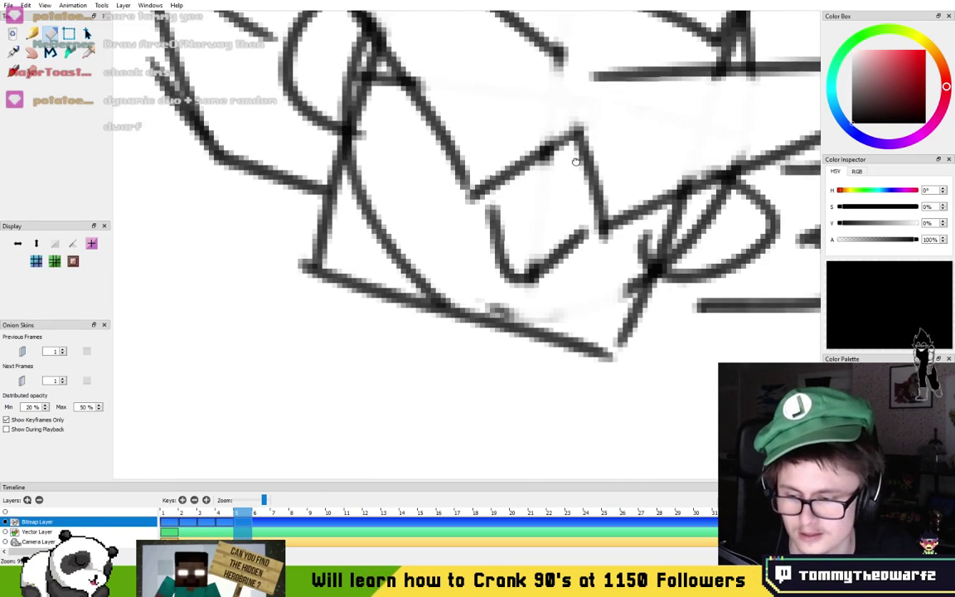
mouse_move(361, 279)
left_mouse_down()
mouse_move(386, 244)
mouse_move(411, 241)
mouse_move(394, 265)
mouse_move(382, 212)
mouse_move(376, 226)
mouse_move(384, 189)
mouse_move(387, 274)
mouse_move(445, 313)
left_mouse_up()
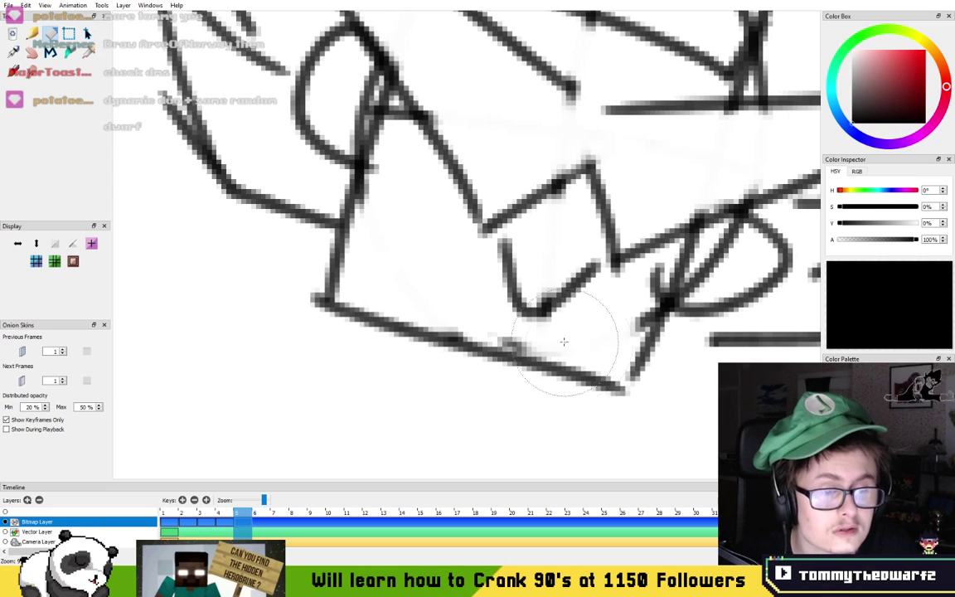
- Connect the inner ends of the two upper wing edges in the middle of the boxy head's face
mouse_move(541, 107)
left_mouse_down()
mouse_move(450, 212)
mouse_move(533, 208)
left_mouse_up()
key("n")
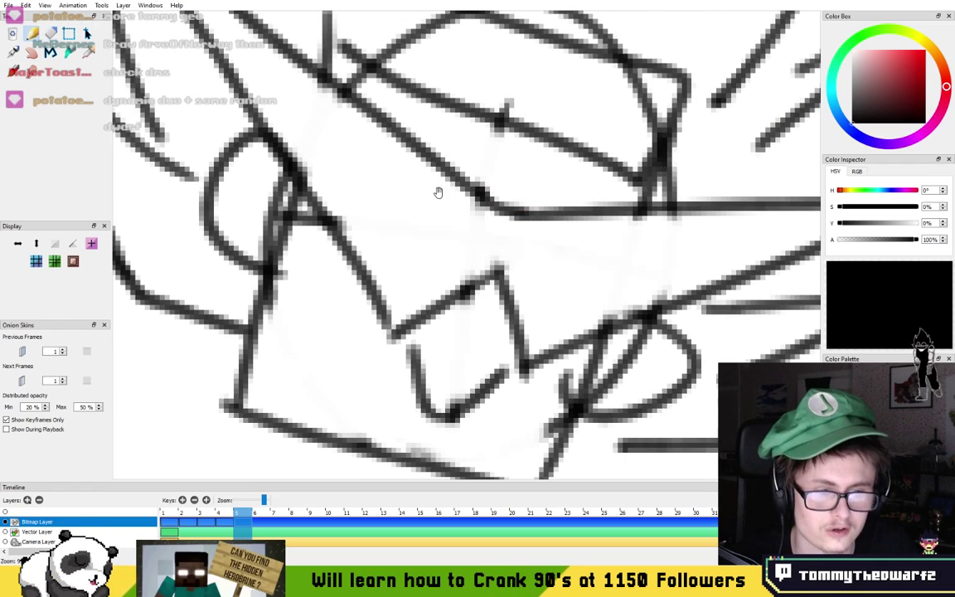
scroll(511, 85, "down", 3)
scroll(464, 273, "up", 3)
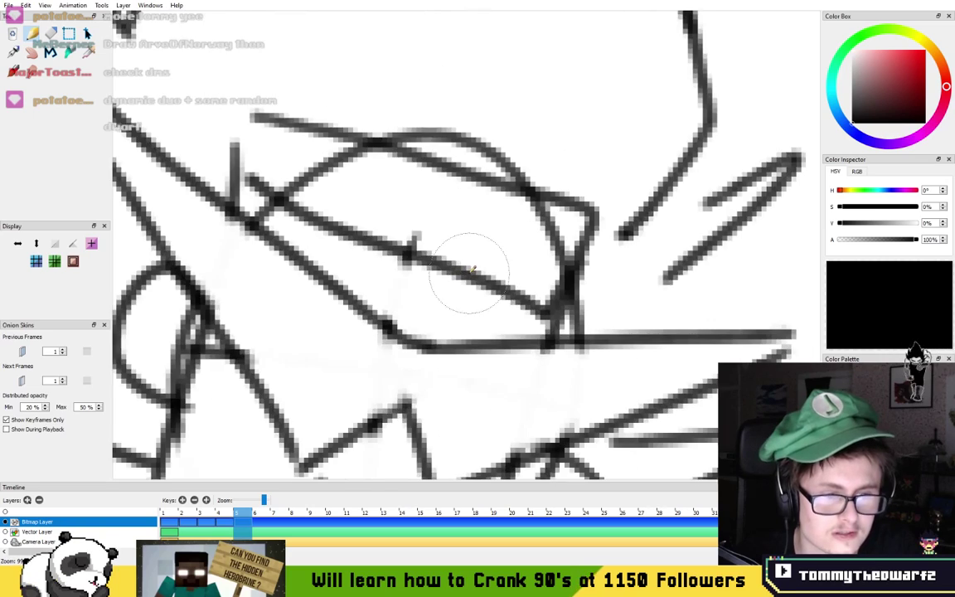
- Erase the construction circle's arcs around the forehead band and the leftover vertical tick on the band's lower edge
mouse_move(310, 172)
left_mouse_down()
mouse_move(305, 183)
mouse_move(311, 165)
mouse_move(333, 160)
left_mouse_up()
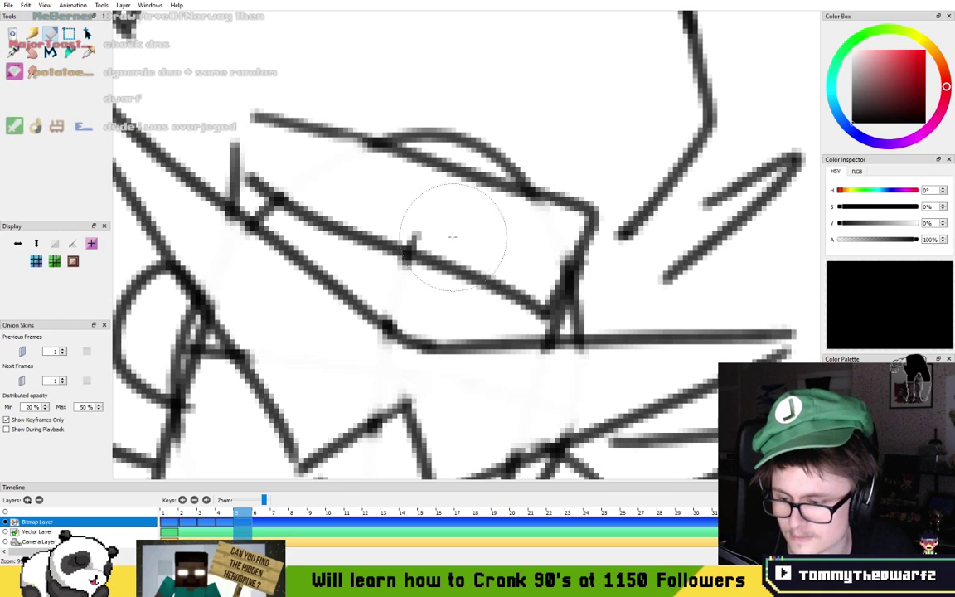
mouse_move(421, 125)
left_mouse_down()
mouse_move(425, 112)
mouse_move(396, 118)
mouse_move(454, 133)
mouse_move(476, 178)
left_mouse_up()
left_click_drag(414, 229, 420, 236)
left_click_drag(413, 279, 406, 287)
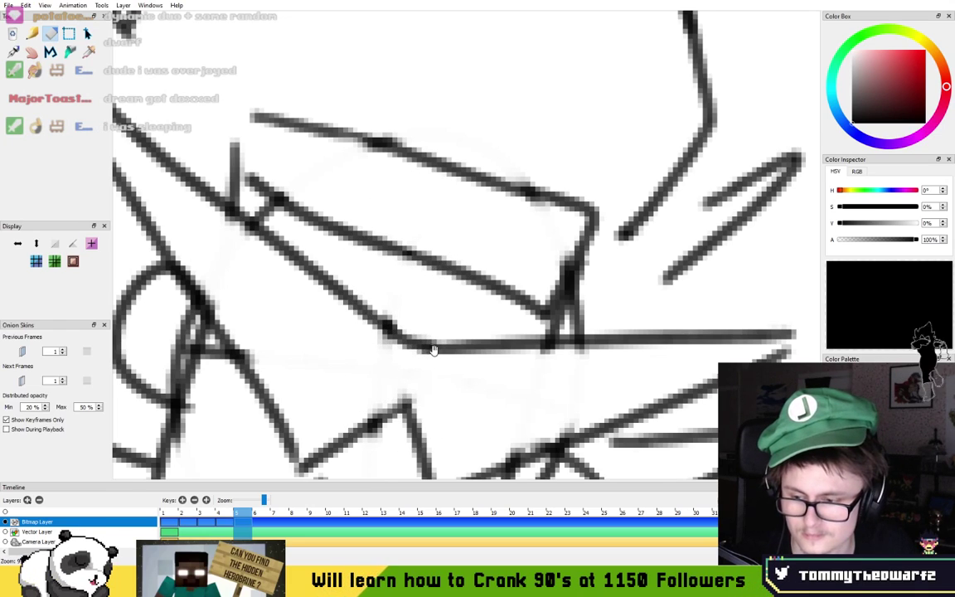
left_click_drag(435, 350, 416, 270)
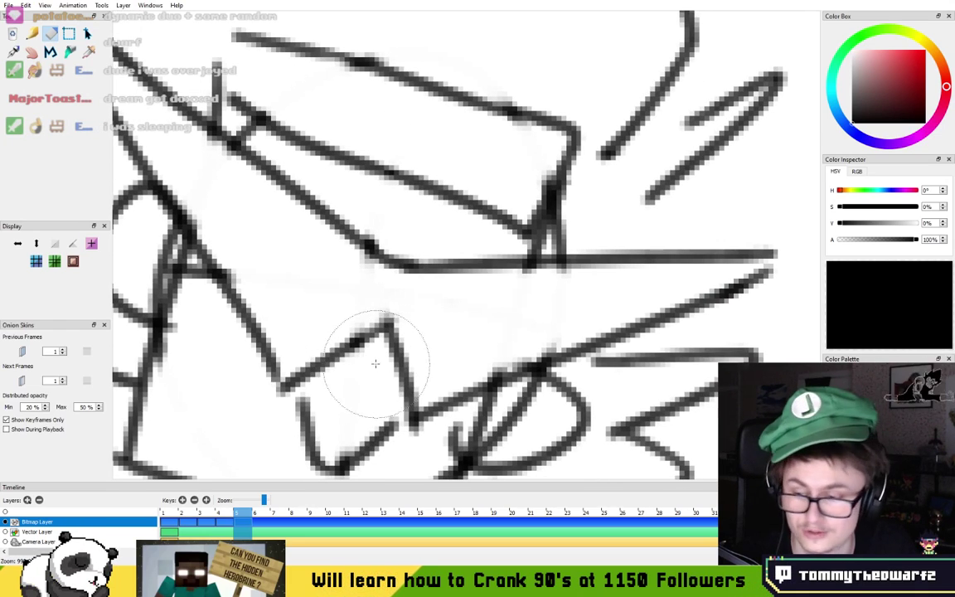
- Draw a small V shape hanging from the lower edge of the forehead band, redoing the stroke until it fits
key("p")
left_click_drag(358, 159, 446, 192)
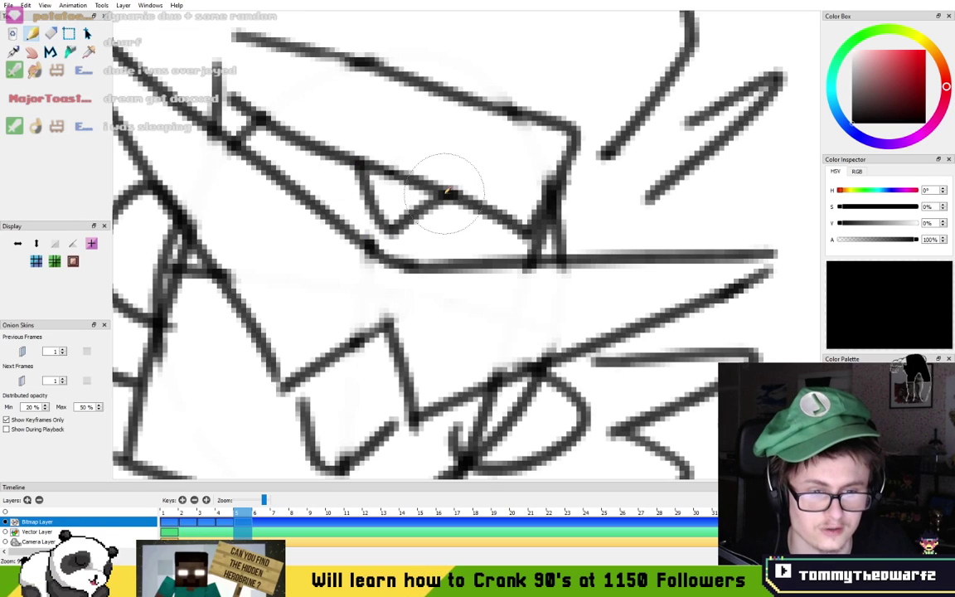
key("ctrl+z")
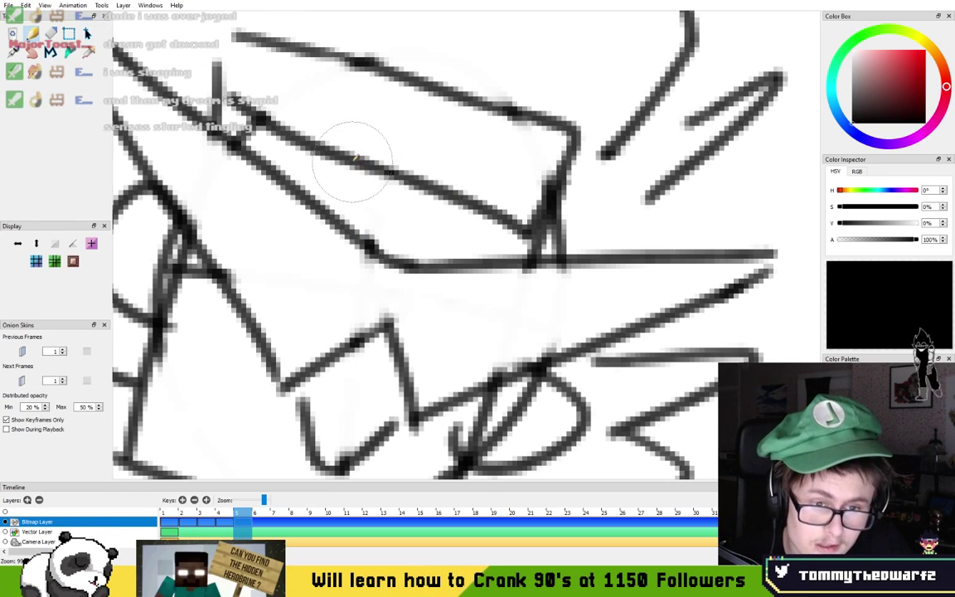
mouse_move(361, 165)
left_mouse_down()
mouse_move(401, 231)
mouse_move(483, 192)
left_mouse_up()
key("ctrl+z")
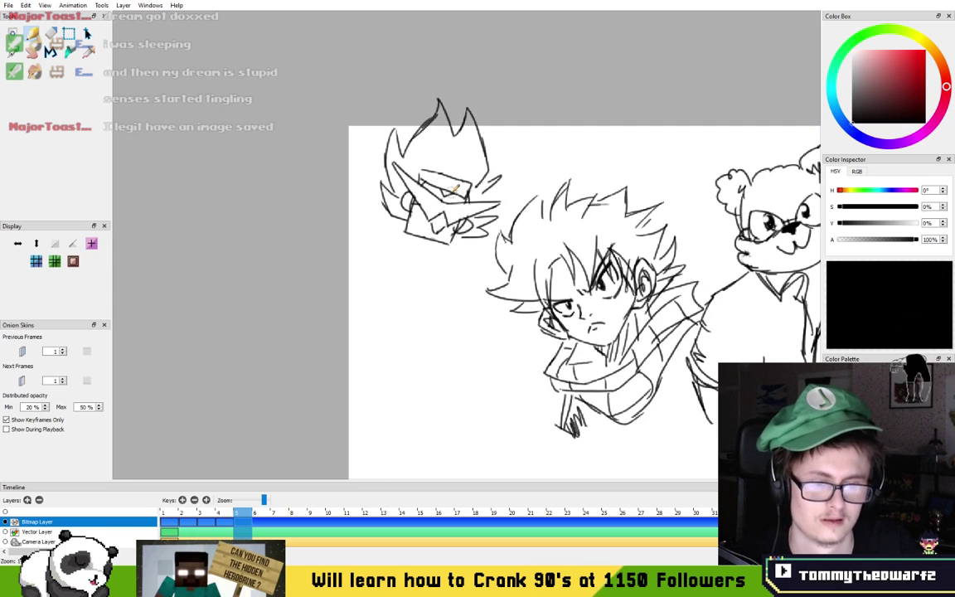
scroll(462, 176, "down", 5)
scroll(462, 176, "up", 4)
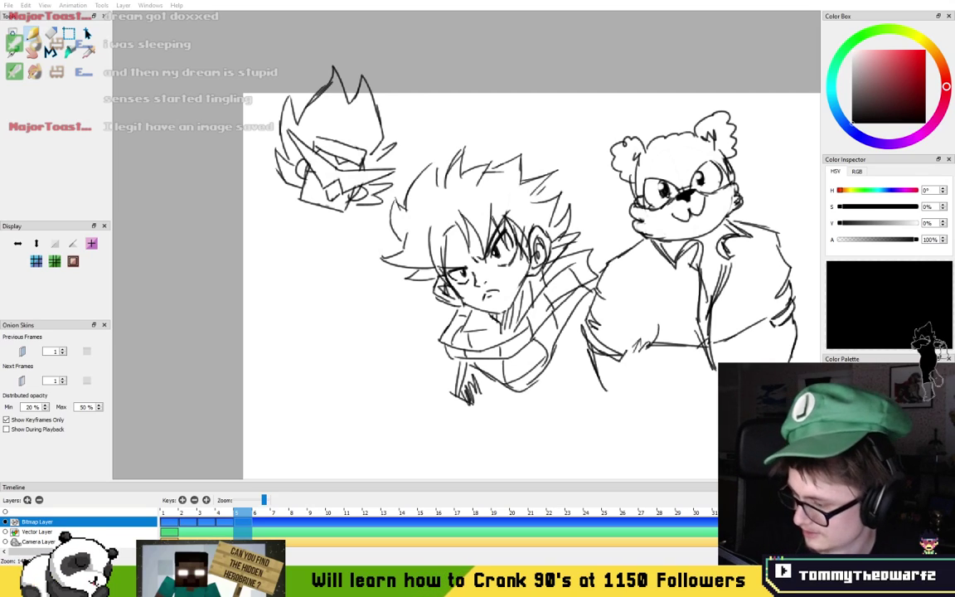
key("alt+Tab")
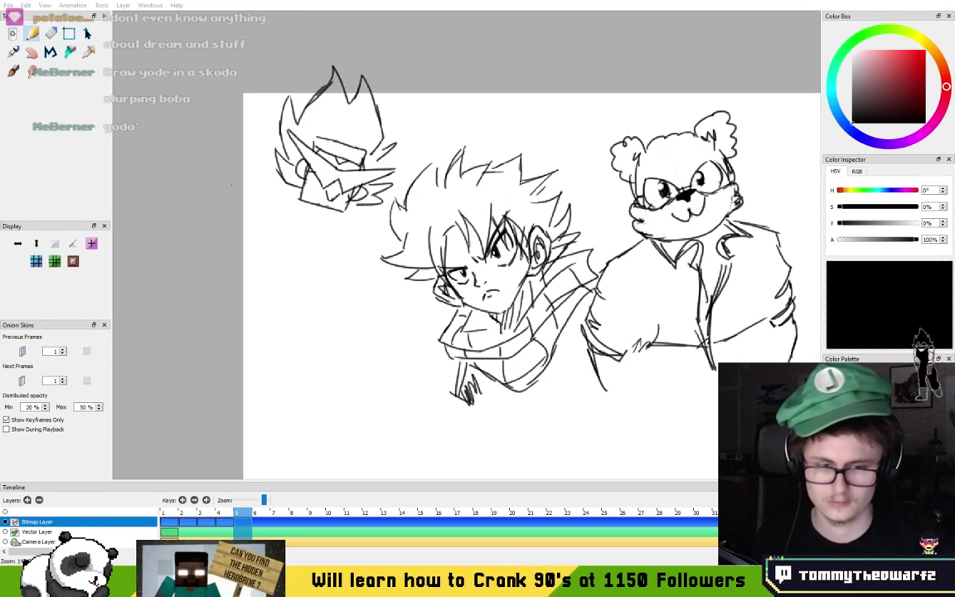
left_click_drag(444, 187, 354, 168)
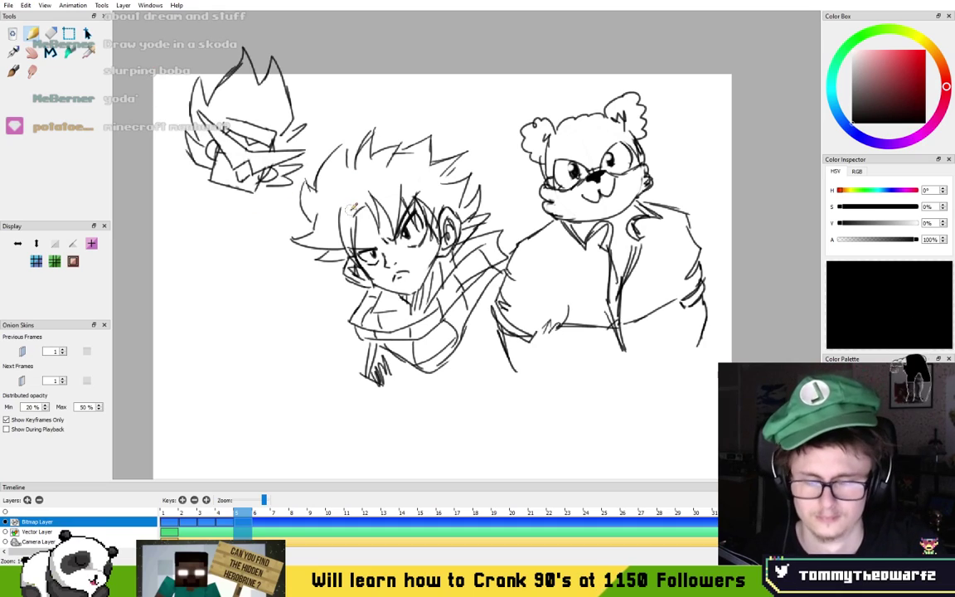
left_click_drag(350, 210, 350, 185)
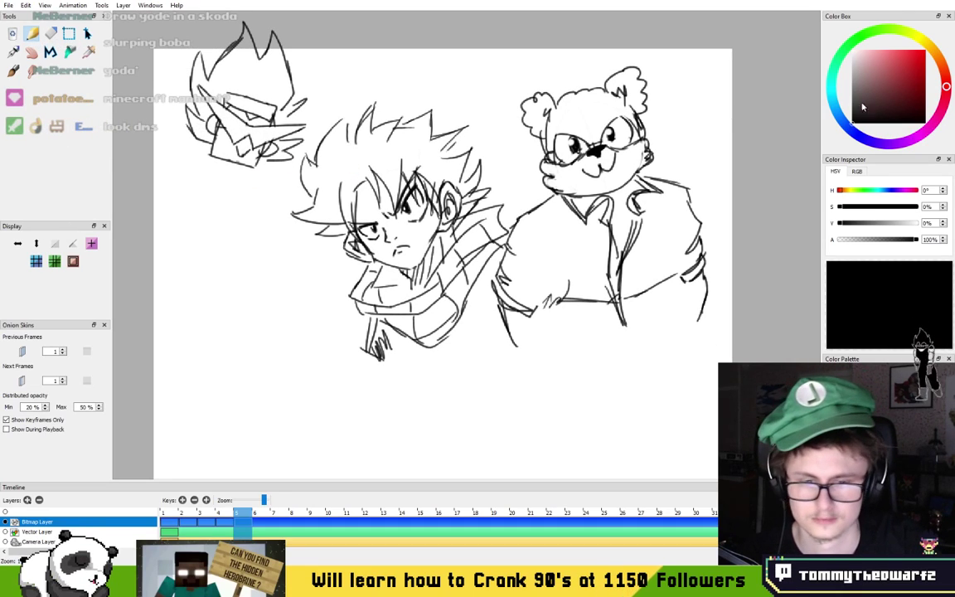
scroll(214, 215, "up", 2)
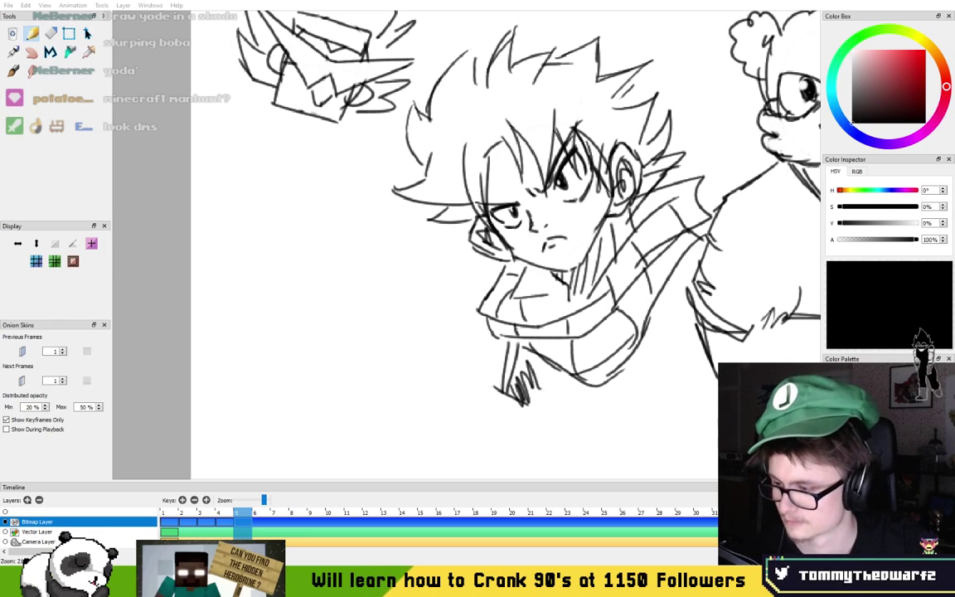
scroll(349, 266, "up", 5)
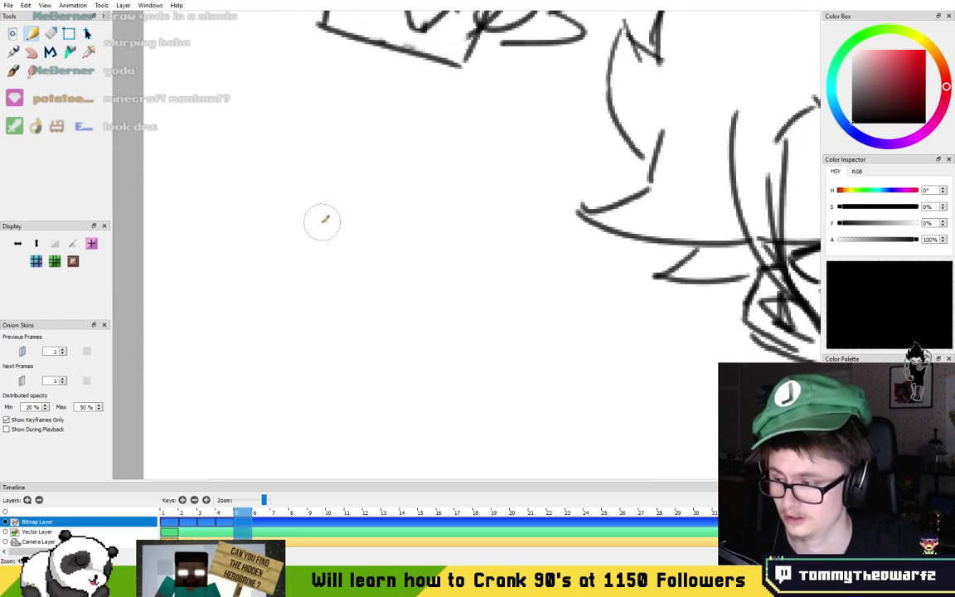
left_click_drag(324, 220, 363, 182)
mouse_move(365, 141)
left_mouse_down()
mouse_move(422, 209)
mouse_move(419, 167)
mouse_move(342, 151)
mouse_move(454, 176)
left_mouse_up()
key("ctrl+z")
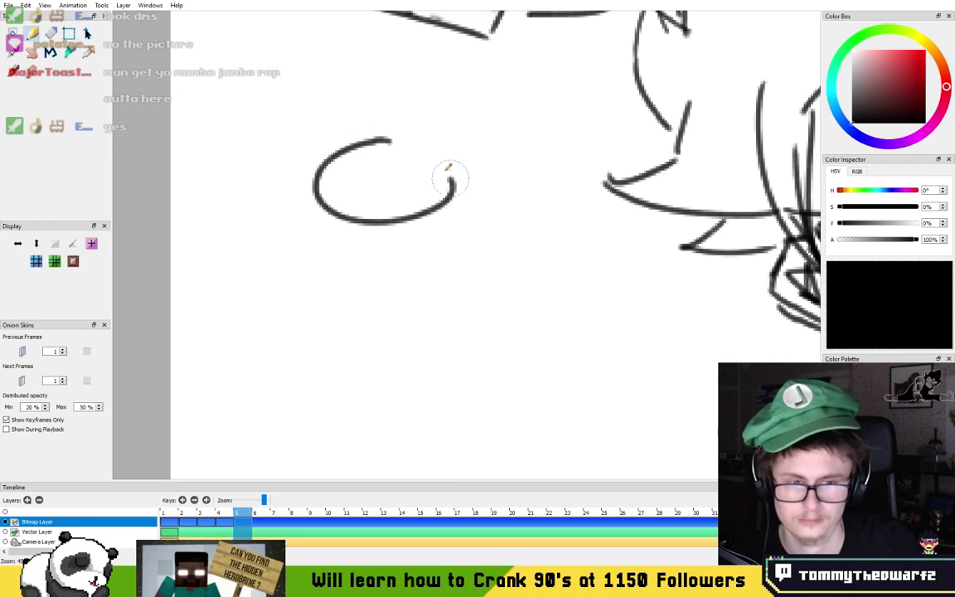
key("ctrl+z")
left_click_drag(388, 137, 448, 189)
key("ctrl+z")
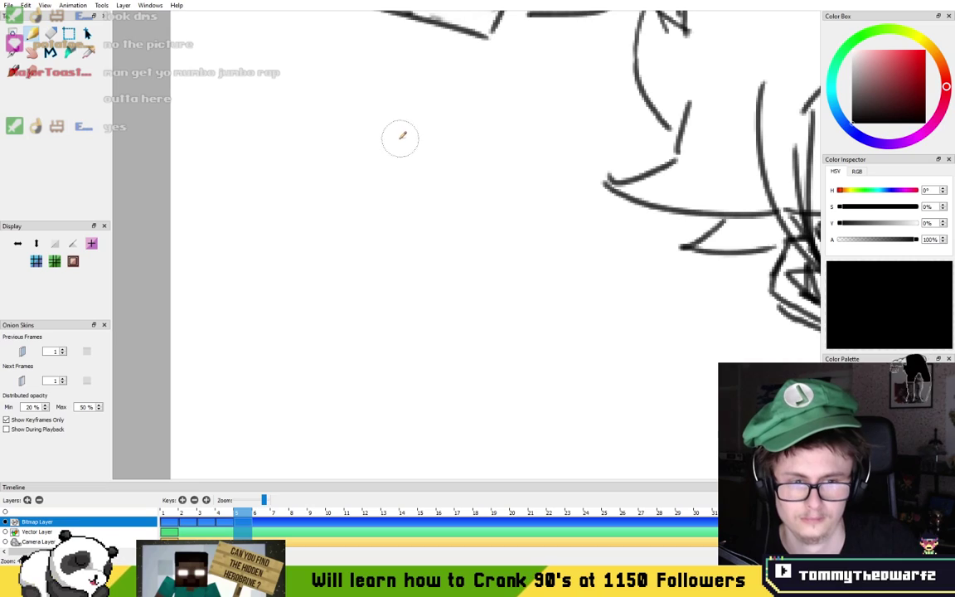
mouse_move(395, 139)
left_mouse_down()
mouse_move(315, 187)
mouse_move(406, 135)
mouse_move(453, 153)
mouse_move(410, 134)
left_mouse_up()
key("ctrl+z")
key("z")
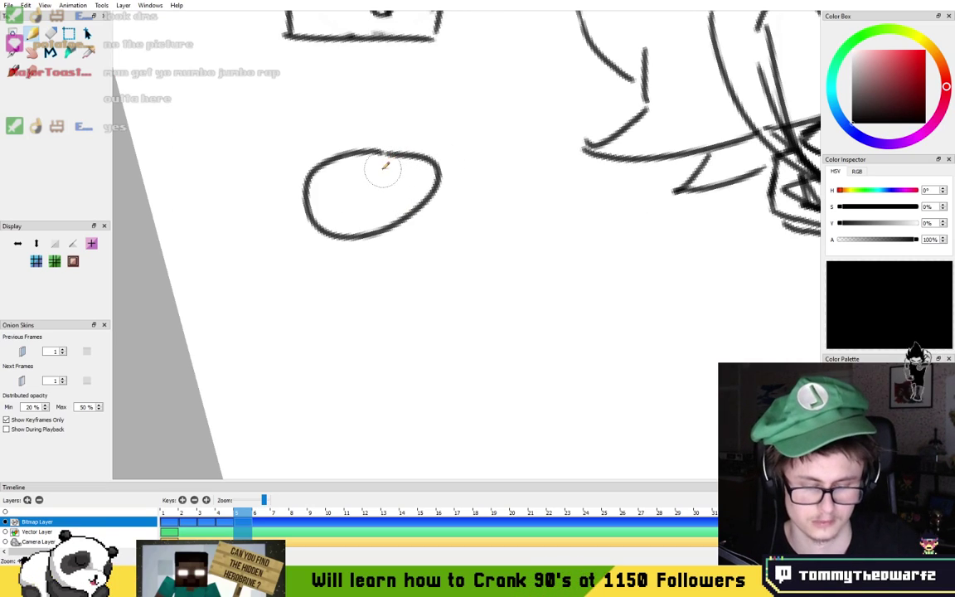
key("z")
scroll(367, 167, "down", 6)
key("z")
key("z")
key("z")
key("z")
key("z")
key("z")
key("z")
key("z")
key("z")
key("z")
key("z")
key("z")
key("z")
key("z")
key("z")
key("z")
key("z")
key("z")
key("z")
key("z")
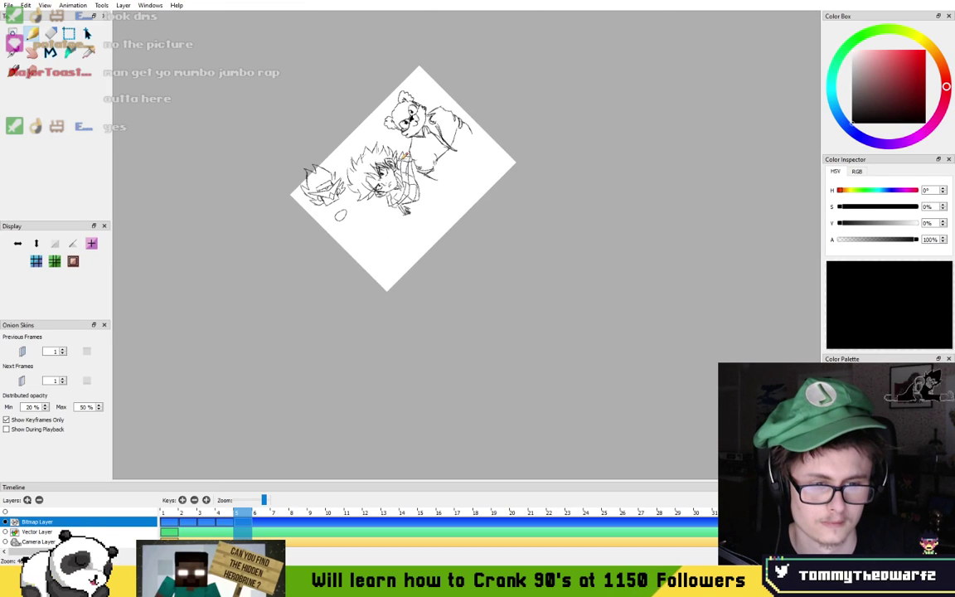
key("z")
key("z")
key("z")
key("z")
key("z")
key("z")
key("z")
key("z")
key("z")
key("z")
key("z")
key("z")
key("z")
key("z")
key("z")
key("z")
key("z")
key("z")
key("z")
key("z")
scroll(425, 157, "up", 4)
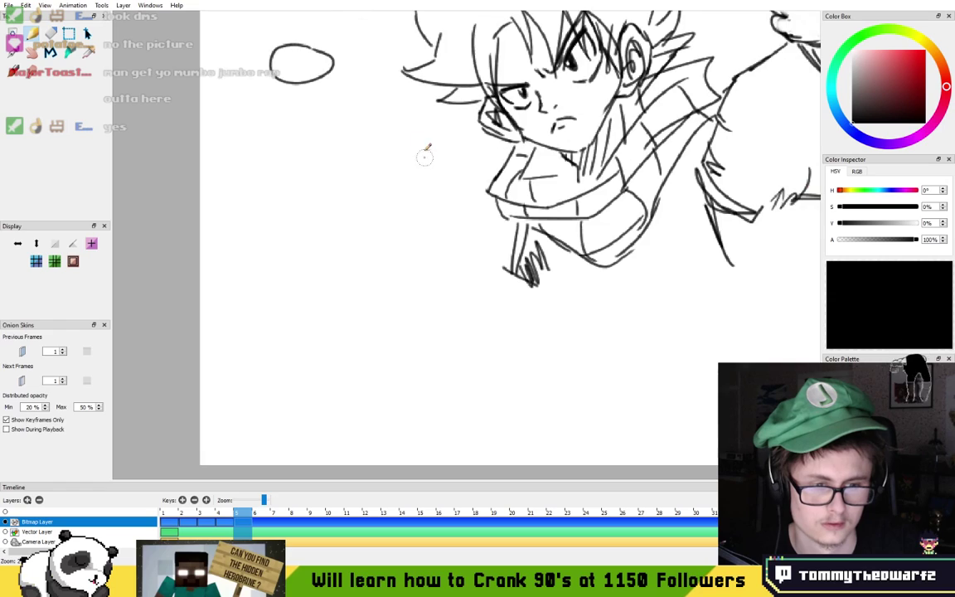
- Draw a wide oval head outline in the empty area below the boxy head, redoing strokes until the curve closes
scroll(424, 155, "down", 2)
scroll(462, 301, "up", 6)
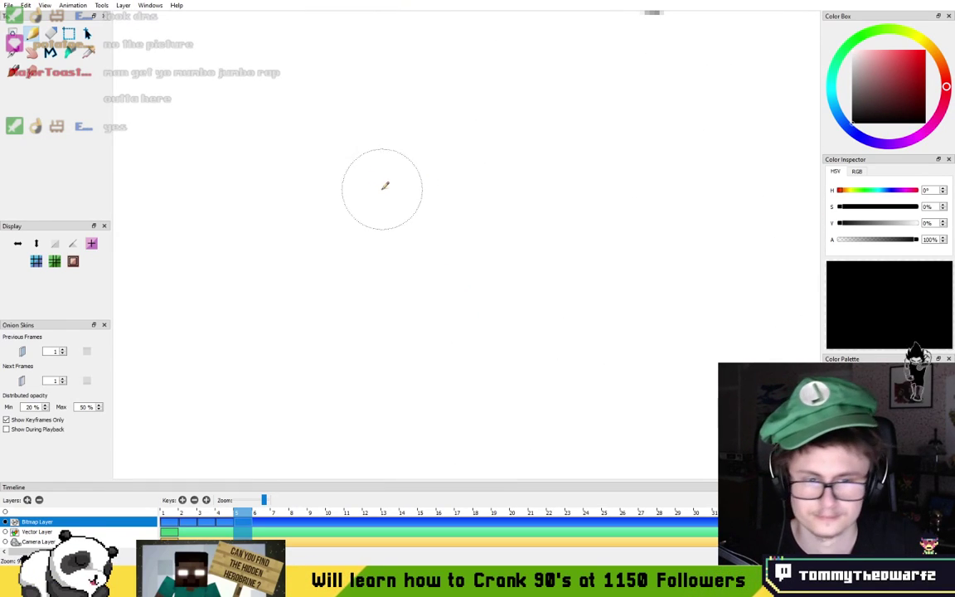
left_click_drag(398, 174, 437, 271)
key("ctrl+z")
mouse_move(419, 168)
left_mouse_down()
mouse_move(286, 259)
mouse_move(544, 246)
mouse_move(317, 286)
mouse_move(566, 197)
left_mouse_up()
key("ctrl+z")
key("ctrl+z")
mouse_move(425, 166)
left_mouse_down()
mouse_move(352, 344)
mouse_move(491, 178)
mouse_move(275, 222)
mouse_move(430, 171)
left_mouse_up()
key("ctrl+z")
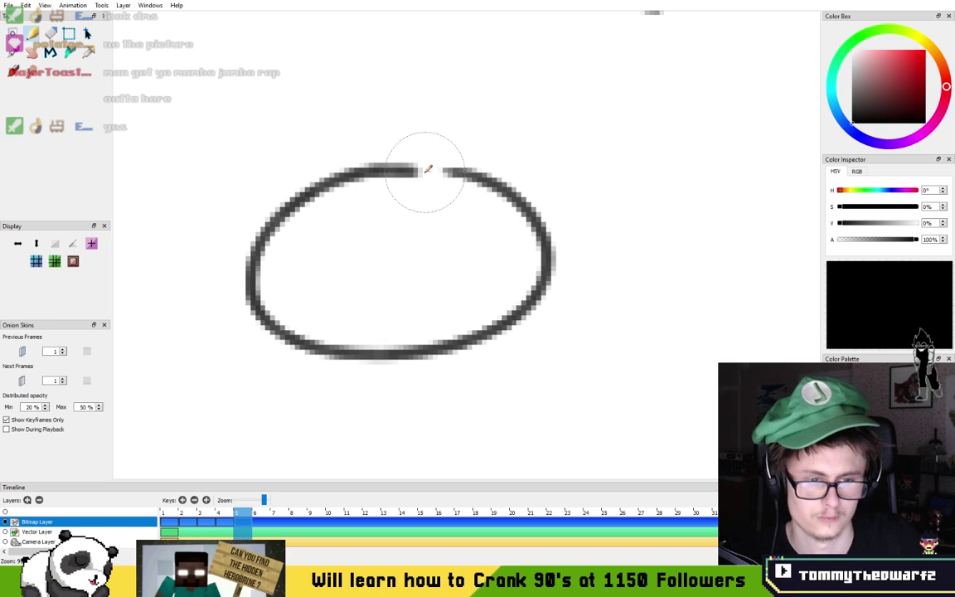
mouse_move(433, 173)
left_mouse_down()
mouse_move(453, 219)
mouse_move(419, 170)
mouse_move(388, 176)
left_mouse_up()
key("ctrl+z")
- Add two dot eyes and a wide curved smile inside the oval head
left_click(320, 264)
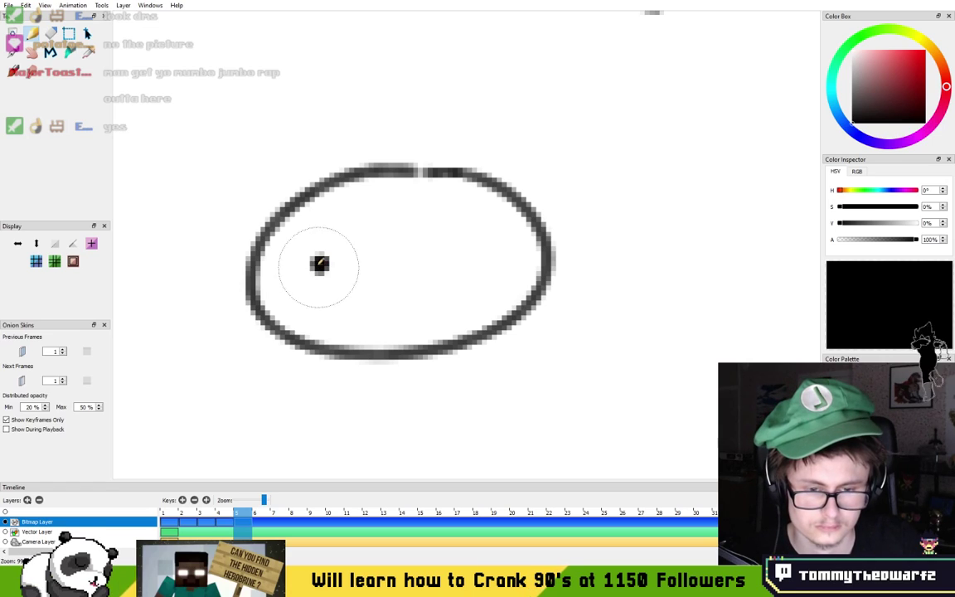
left_click(465, 261)
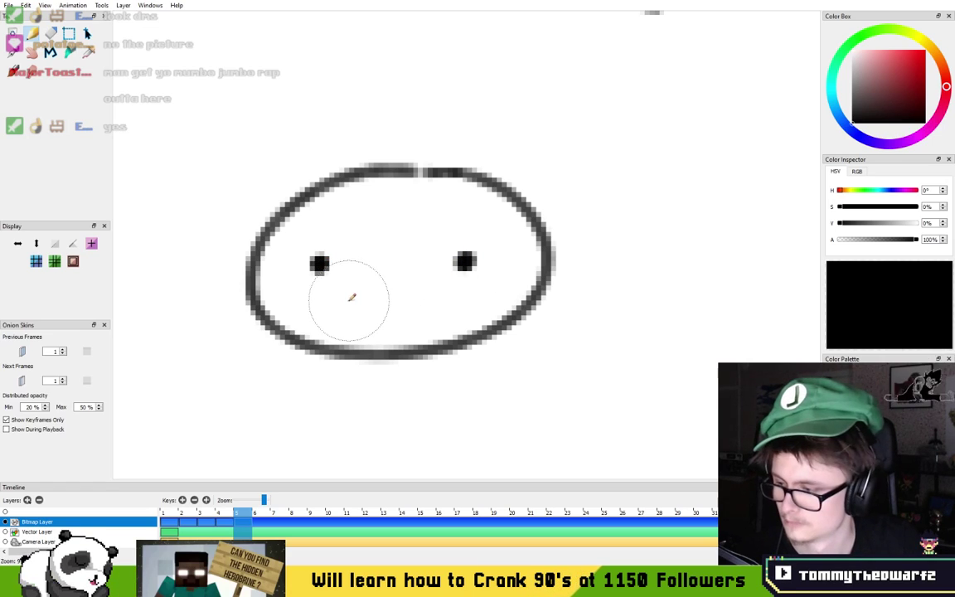
mouse_move(293, 266)
left_mouse_down()
mouse_move(396, 311)
mouse_move(461, 269)
left_mouse_up()
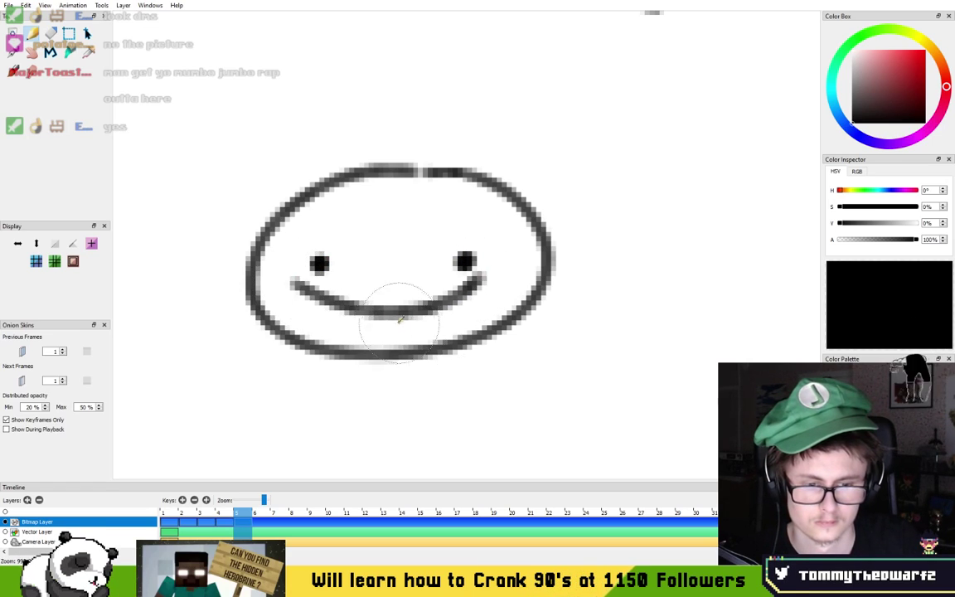
key("ctrl+z")
left_click_drag(292, 285, 497, 286)
scroll(401, 277, "down", 6)
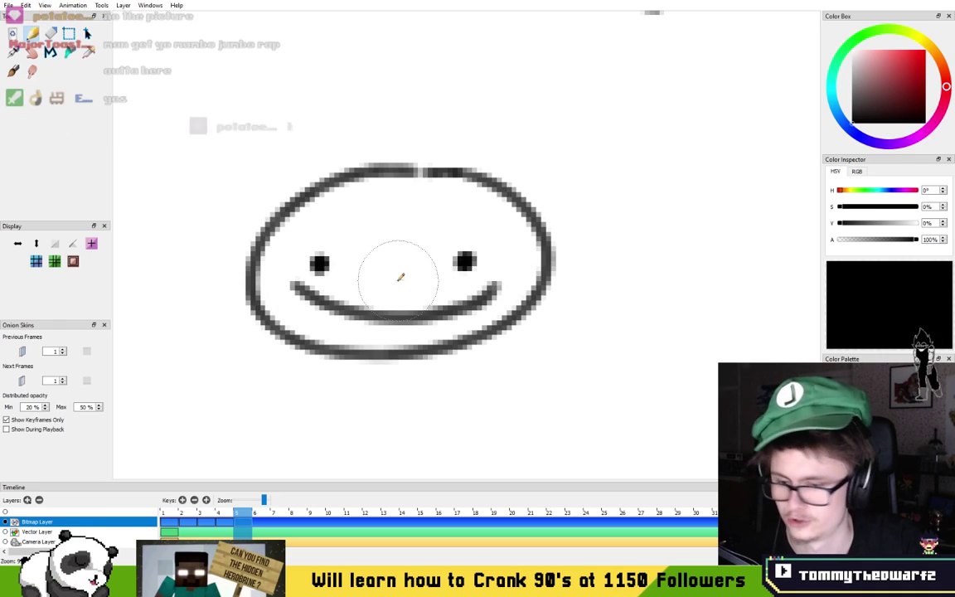
scroll(389, 218, "up", 3)
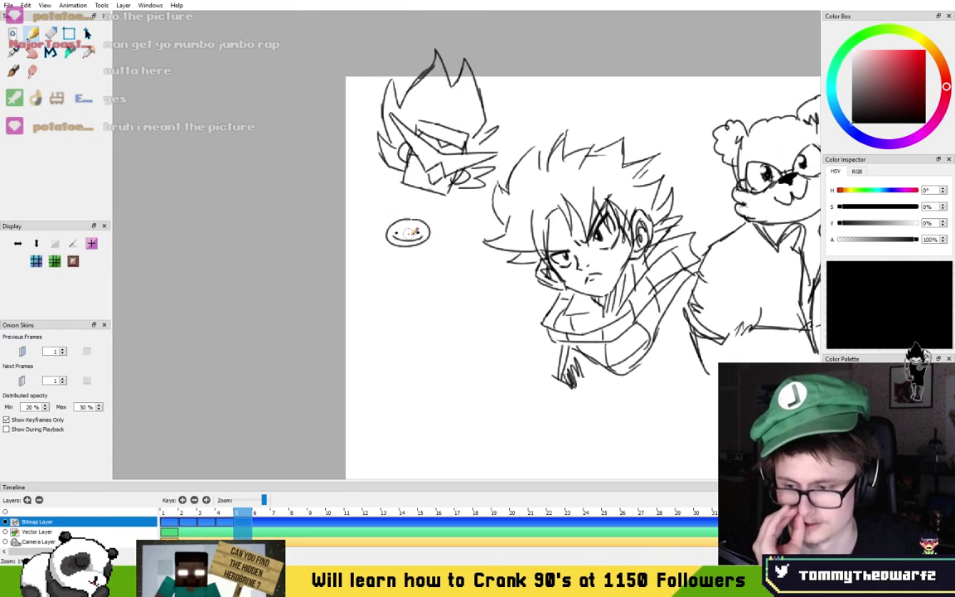
left_click_drag(410, 236, 398, 224)
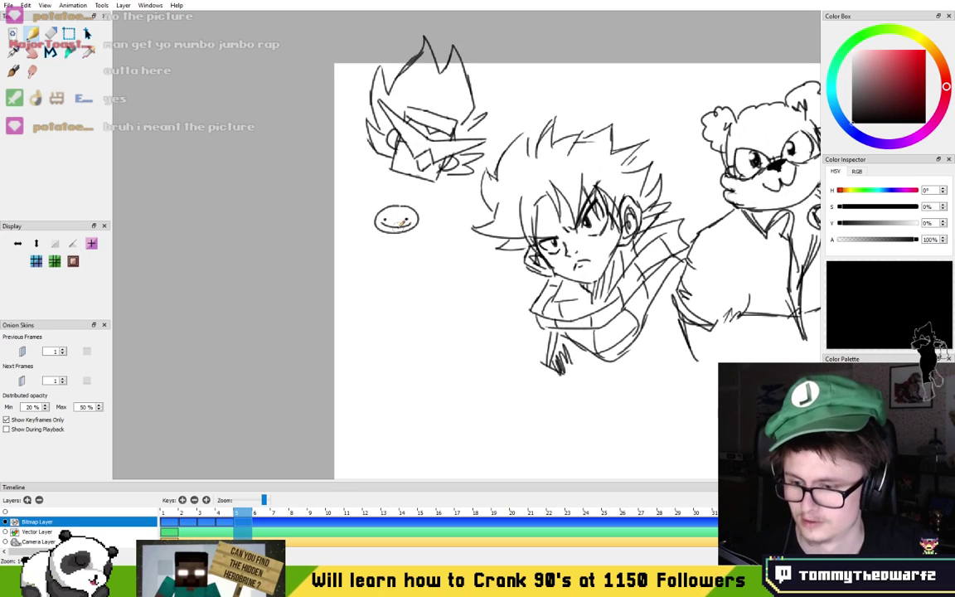
left_click_drag(473, 241, 313, 237)
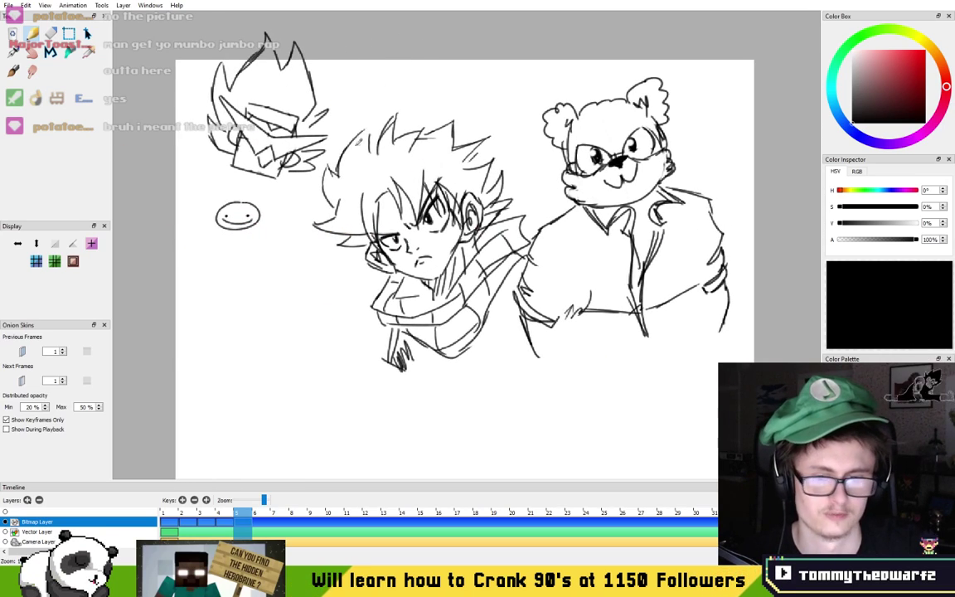
scroll(335, 249, "up", 5)
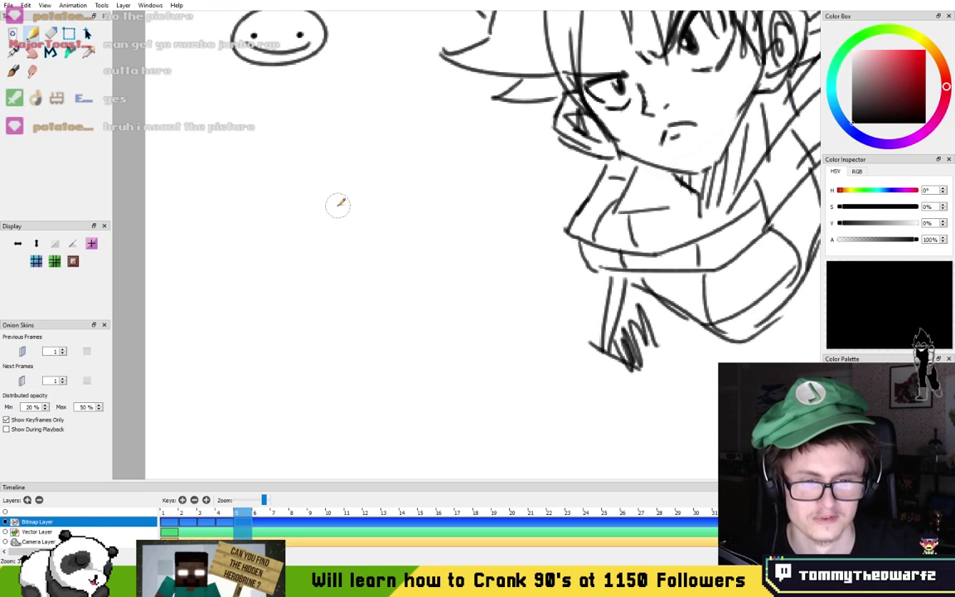
- Sketch a boxy jaw with a pointed winged mask and an arched mouth in the empty area below the smiling oval face
scroll(331, 199, "down", 6)
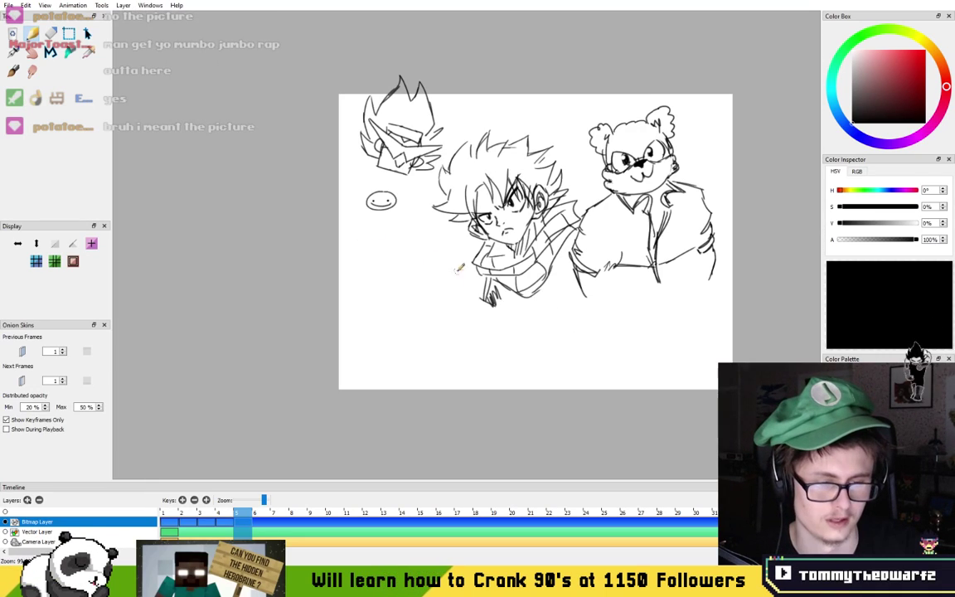
scroll(408, 250, "up", 8)
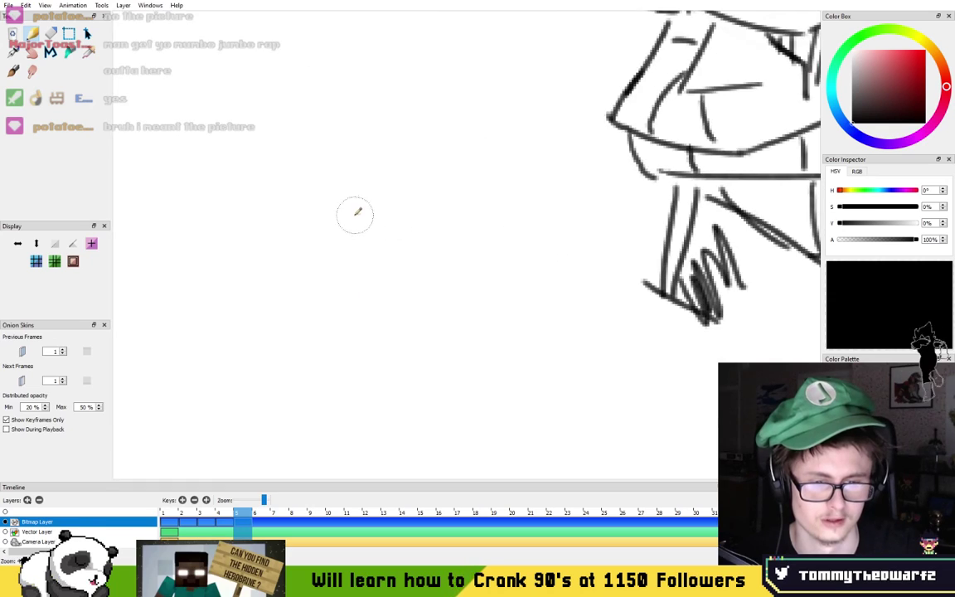
scroll(365, 218, "down", 2)
scroll(329, 197, "up", 2)
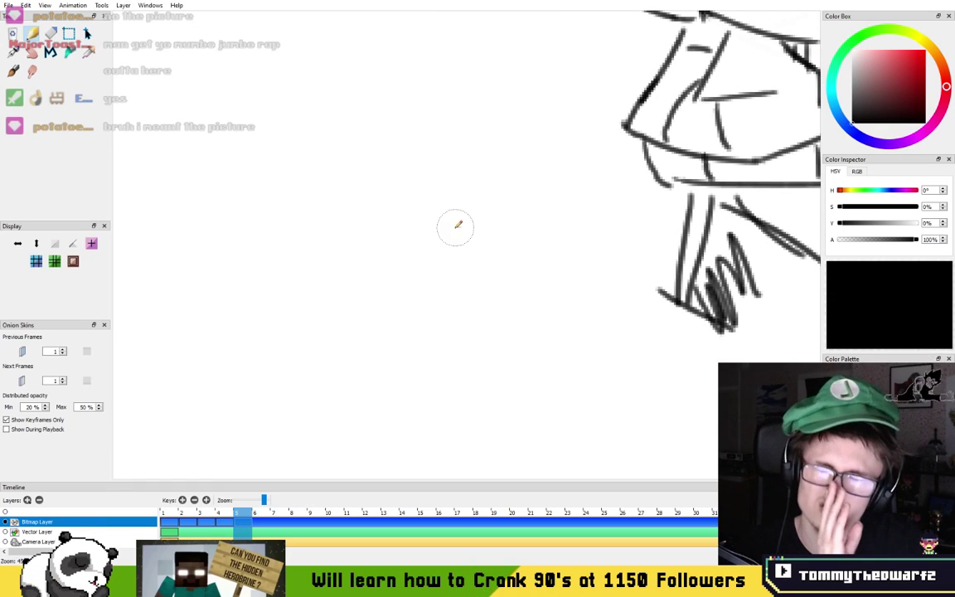
mouse_move(354, 196)
left_mouse_down()
mouse_move(381, 311)
mouse_move(439, 187)
left_mouse_up()
key("ctrl+z")
mouse_move(355, 195)
left_mouse_down()
mouse_move(368, 233)
mouse_move(487, 302)
mouse_move(470, 182)
left_mouse_up()
mouse_move(447, 221)
left_mouse_down()
mouse_move(296, 196)
mouse_move(406, 265)
mouse_move(432, 266)
mouse_move(451, 231)
mouse_move(504, 261)
mouse_move(537, 169)
mouse_move(444, 226)
left_mouse_up()
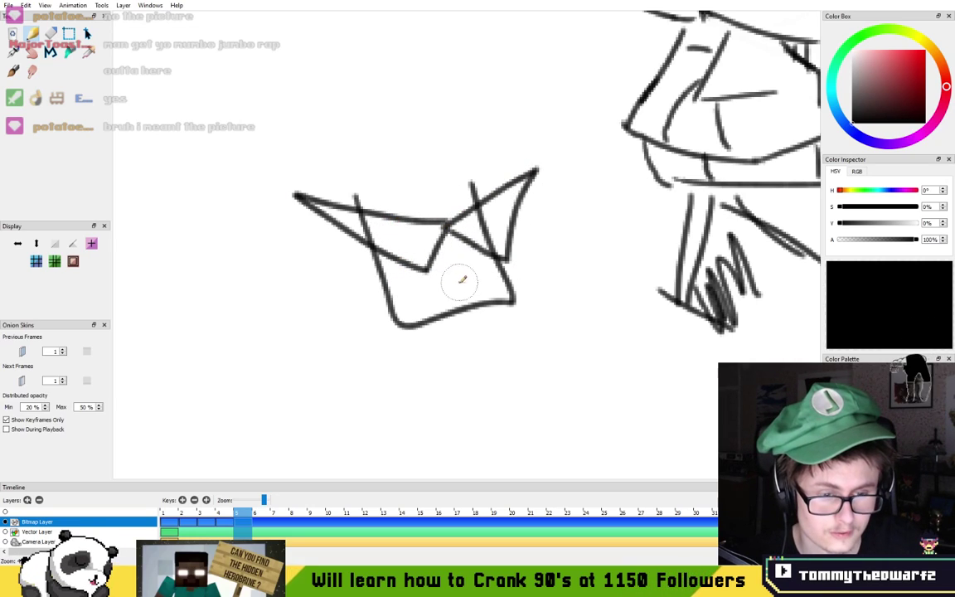
left_click_drag(452, 293, 485, 300)
- Draw spiky swept-back hair around the masked head, redoing strokes until the outline fits
mouse_move(388, 291)
left_mouse_down()
mouse_move(272, 295)
mouse_move(332, 262)
mouse_move(312, 265)
mouse_move(279, 244)
mouse_move(205, 145)
mouse_move(291, 137)
mouse_move(271, 207)
left_mouse_up()
key("ctrl+z")
key("ctrl+z")
mouse_move(295, 341)
left_mouse_down()
mouse_move(248, 312)
mouse_move(196, 190)
mouse_move(241, 233)
mouse_move(220, 190)
left_mouse_up()
mouse_move(158, 152)
left_mouse_down()
mouse_move(365, 128)
mouse_move(448, 148)
mouse_move(502, 184)
mouse_move(517, 282)
left_mouse_up()
key("ctrl+z")
key("ctrl+z")
mouse_move(305, 139)
left_mouse_down()
mouse_move(367, 116)
mouse_move(474, 188)
mouse_move(489, 234)
left_mouse_up()
- Add a forehead band above the mask, a small hair tuft beside the jaw and a rounded ear on the opposite side
mouse_move(323, 264)
left_mouse_down()
mouse_move(423, 235)
mouse_move(466, 253)
left_mouse_up()
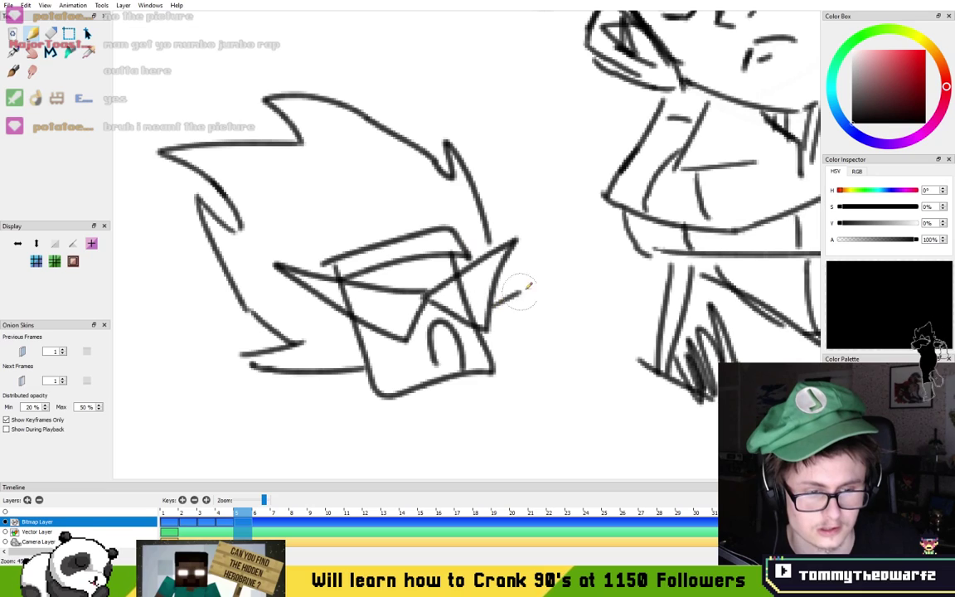
left_click_drag(528, 286, 484, 338)
left_click_drag(359, 350, 354, 312)
- Draw a raised clenched fist with curled fingers and a thumb just below and to the right of the masked head
left_click_drag(419, 377, 404, 254)
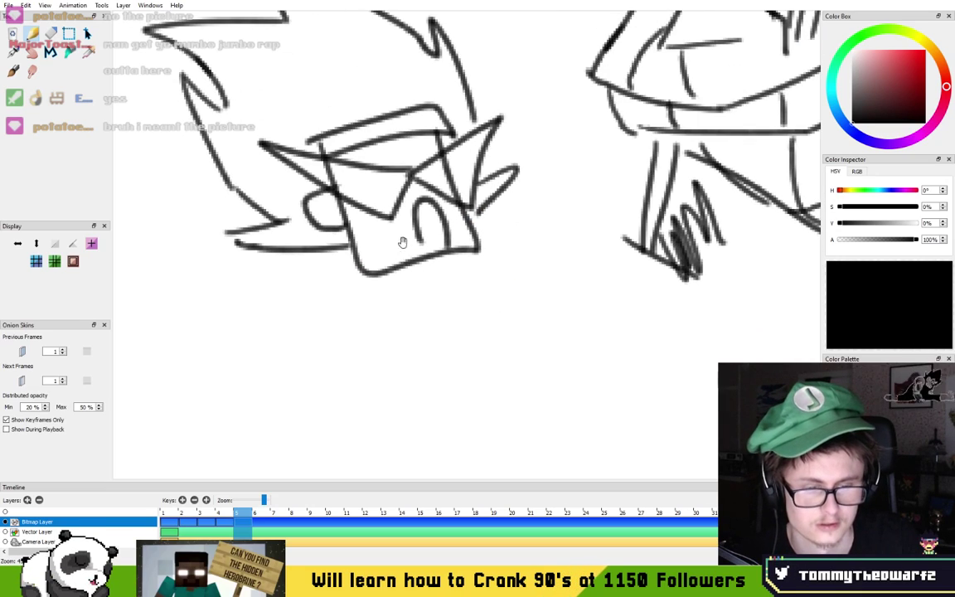
left_click_drag(413, 330, 424, 225)
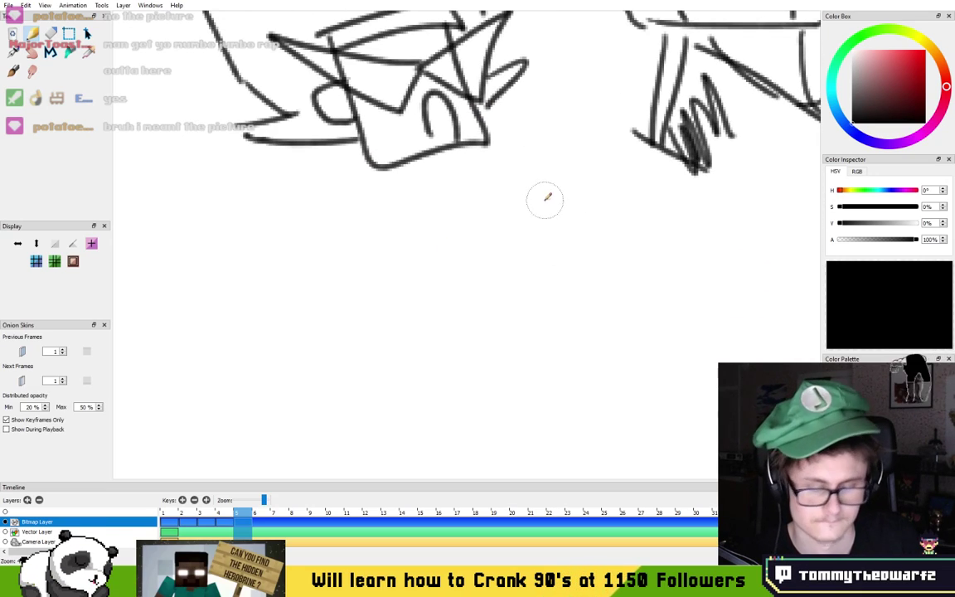
left_click_drag(517, 202, 554, 219)
left_click_drag(540, 178, 608, 248)
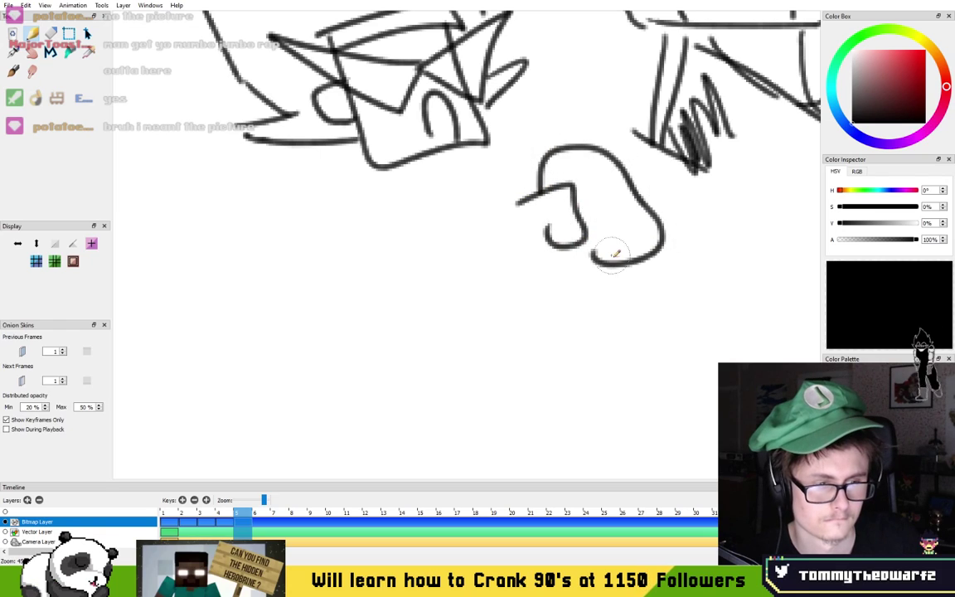
left_click_drag(561, 167, 623, 262)
left_click_drag(544, 207, 569, 243)
mouse_move(539, 175)
left_mouse_down()
mouse_move(548, 266)
mouse_move(567, 297)
left_mouse_up()
left_click_drag(566, 295, 611, 266)
- Draw a thick scarf with rib lines around the neck under the masked head's jaw
mouse_move(183, 315)
left_mouse_down()
mouse_move(303, 231)
mouse_move(338, 273)
left_mouse_up()
mouse_move(491, 129)
left_mouse_down()
mouse_move(440, 133)
mouse_move(461, 184)
mouse_move(569, 225)
mouse_move(638, 176)
mouse_move(667, 114)
mouse_move(561, 180)
mouse_move(481, 158)
left_mouse_up()
left_click_drag(547, 247, 431, 189)
- Sketch the torso's tapering sides and chest folds below the scarf, ending in a wide segmented belt
left_click_drag(344, 145, 474, 326)
mouse_move(406, 238)
left_mouse_down()
mouse_move(409, 318)
mouse_move(437, 341)
mouse_move(519, 329)
mouse_move(435, 330)
left_mouse_up()
left_click_drag(504, 281, 547, 120)
left_click_drag(547, 121, 515, 303)
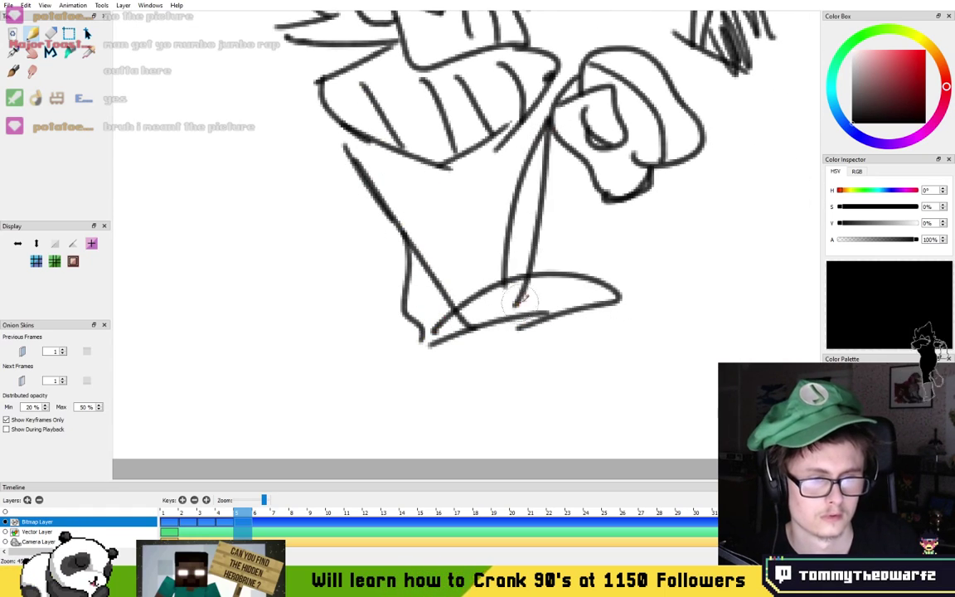
mouse_move(433, 330)
left_mouse_down()
mouse_move(462, 387)
mouse_move(613, 373)
mouse_move(595, 325)
left_mouse_up()
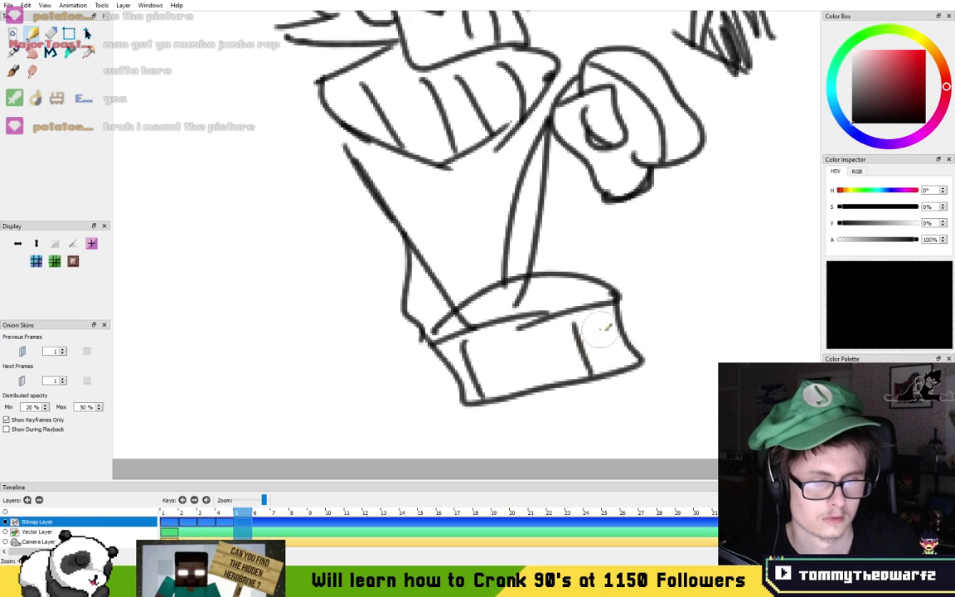
- Add another belt division and rough in the bent legs extending from both sides of the belt
scroll(528, 355, "right", 5)
mouse_move(405, 321)
left_mouse_down()
mouse_move(492, 243)
mouse_move(617, 304)
mouse_move(571, 419)
left_mouse_up()
mouse_move(228, 371)
left_mouse_down()
mouse_move(452, 301)
mouse_move(329, 392)
left_mouse_up()
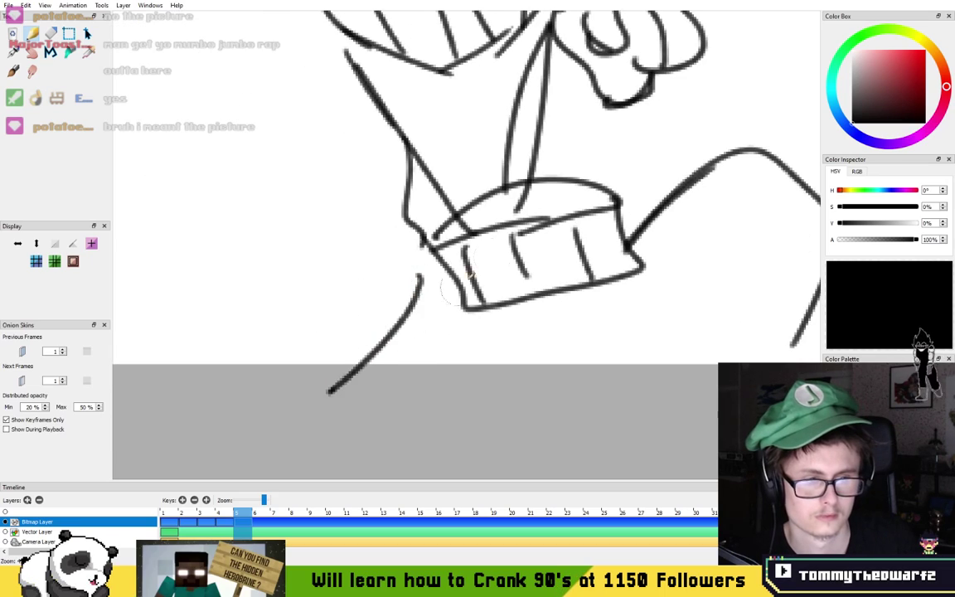
- Draw the torso side and the bent arm beneath the raised fist, redoing the first stroke
left_click_drag(602, 128, 506, 276)
left_click_drag(536, 314, 509, 251)
key("ctrl+z")
left_click_drag(587, 230, 613, 277)
left_click_drag(614, 277, 550, 351)
left_click_drag(553, 348, 501, 265)
- Draw the opposite shoulder, sleeve and hanging arm ending in a rounded cuff and hand
left_click_drag(327, 293, 440, 224)
left_click_drag(321, 90, 277, 122)
mouse_move(418, 211)
left_mouse_down()
mouse_move(313, 210)
mouse_move(317, 101)
left_mouse_up()
left_click_drag(261, 132, 365, 158)
mouse_move(384, 109)
left_mouse_down()
mouse_move(316, 152)
mouse_move(359, 307)
left_mouse_up()
mouse_move(365, 368)
left_mouse_down()
mouse_move(389, 355)
mouse_move(403, 313)
left_mouse_up()
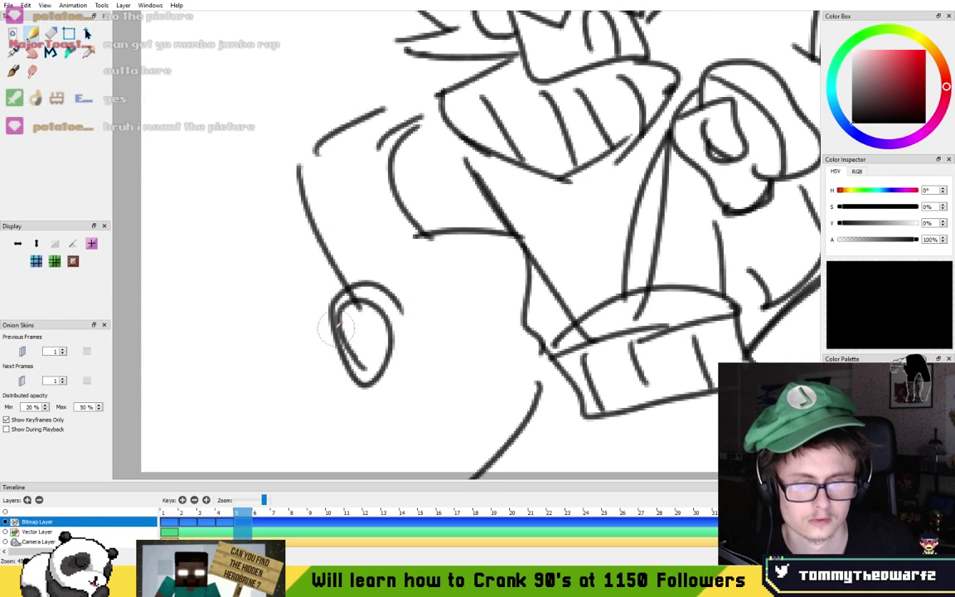
left_click_drag(327, 344, 308, 238)
mouse_move(382, 302)
left_mouse_down()
mouse_move(325, 240)
mouse_move(415, 241)
left_mouse_up()
- Draw a square head with slanted eyes and a curved smile in the empty area below the bear, redoing stray strokes
scroll(424, 215, "down", 5)
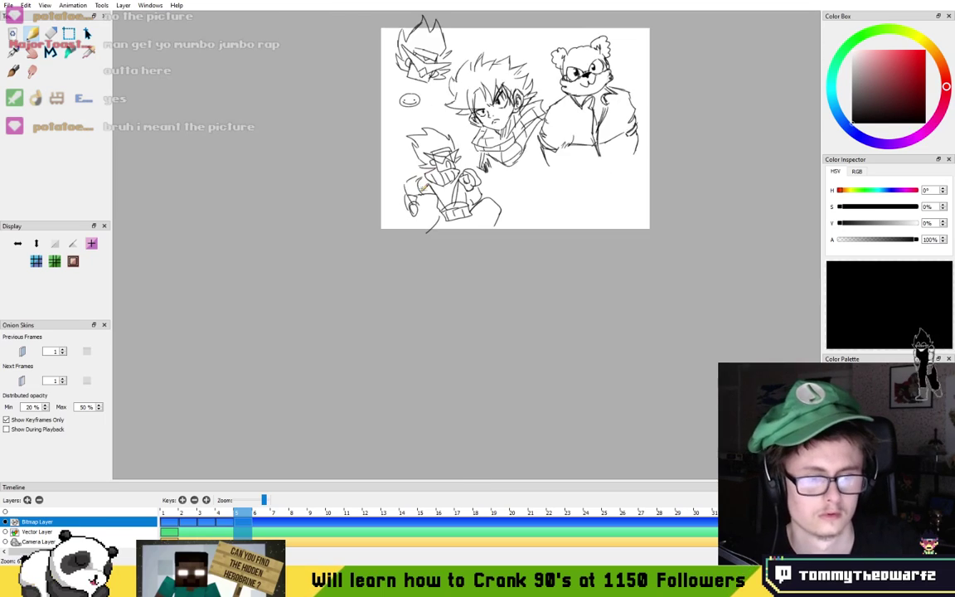
scroll(453, 149, "up", 5)
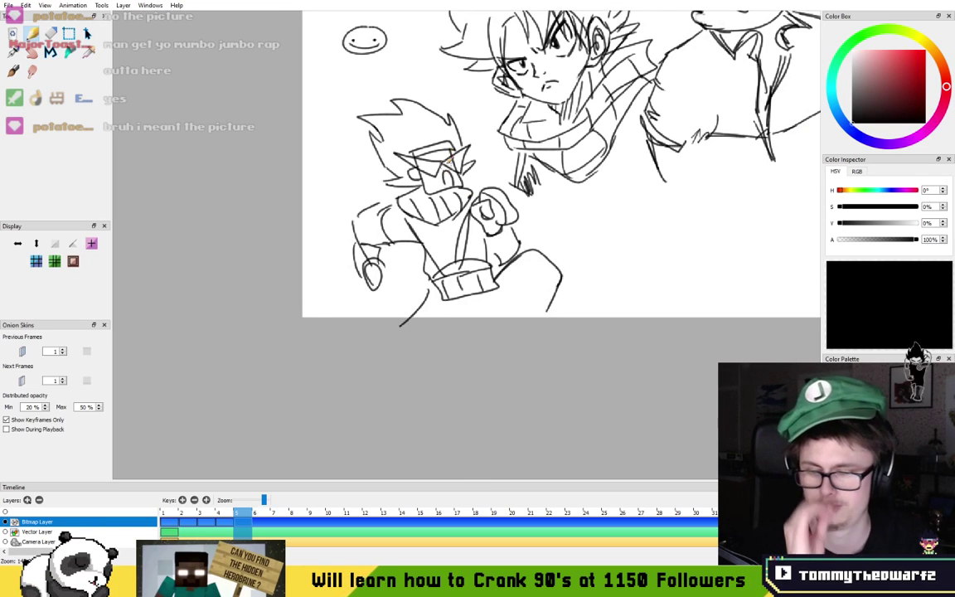
scroll(448, 159, "up", 4)
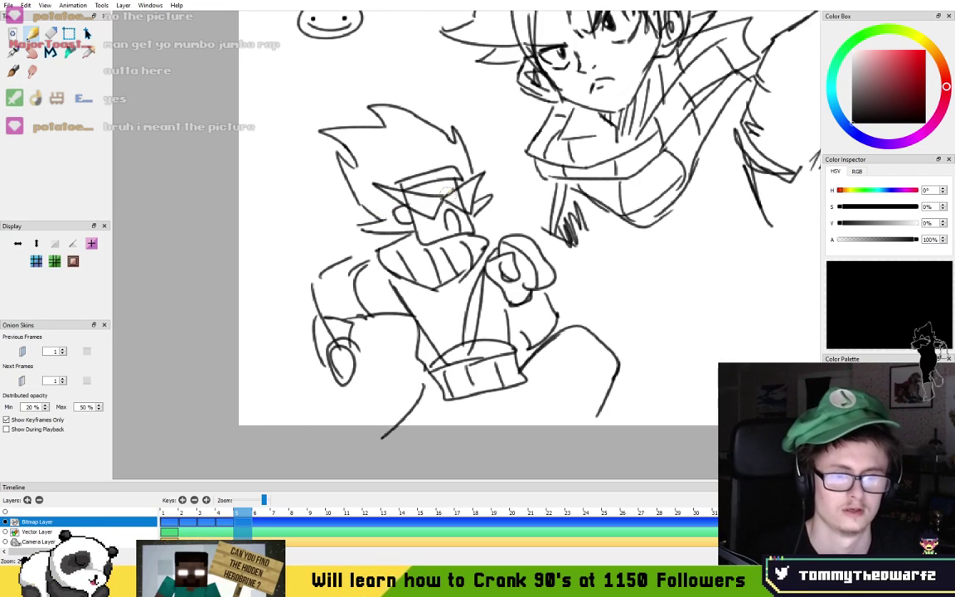
scroll(464, 237, "up", 6)
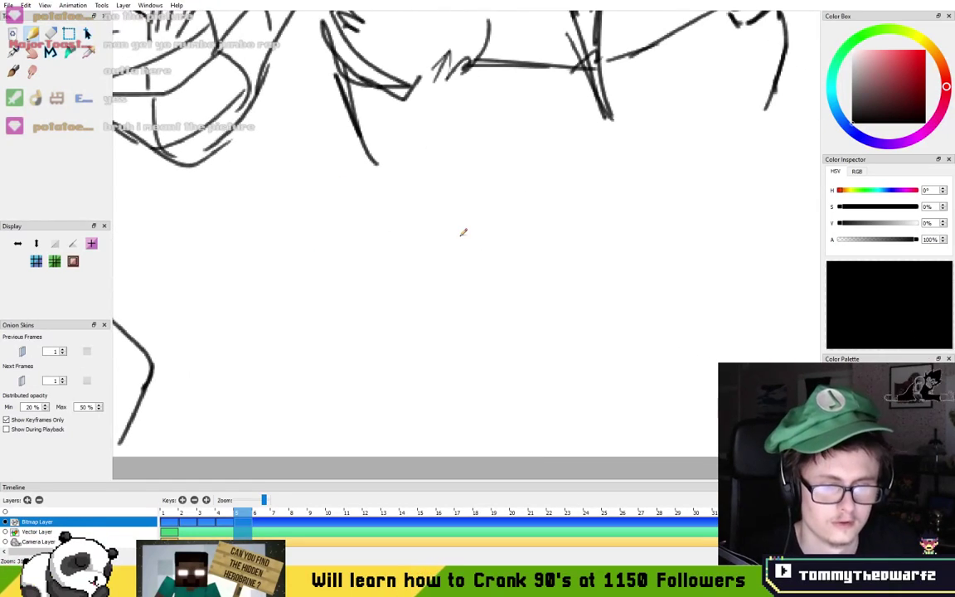
mouse_move(387, 326)
left_mouse_down()
mouse_move(511, 287)
mouse_move(426, 329)
left_mouse_up()
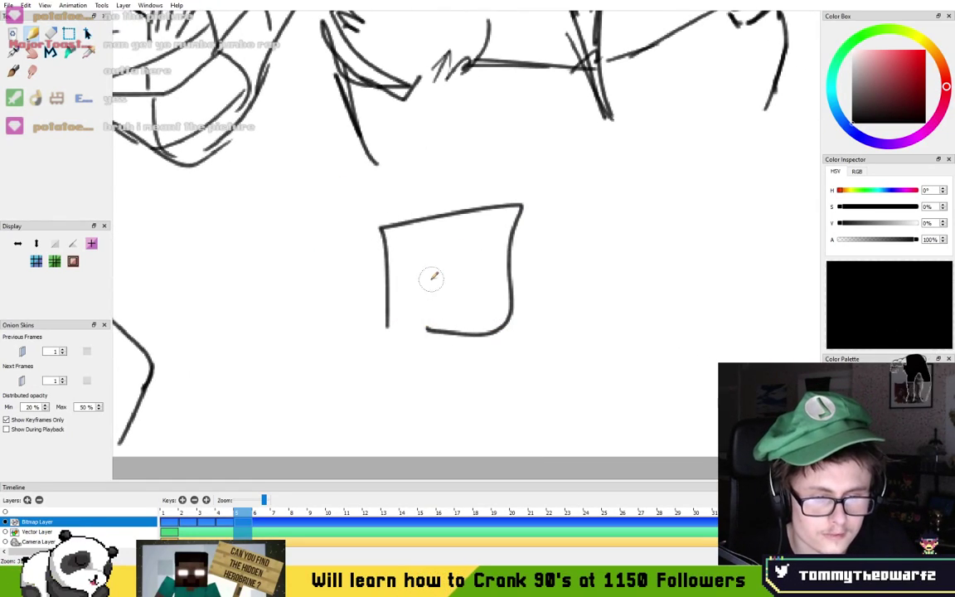
key("ctrl+z")
key("ctrl+z")
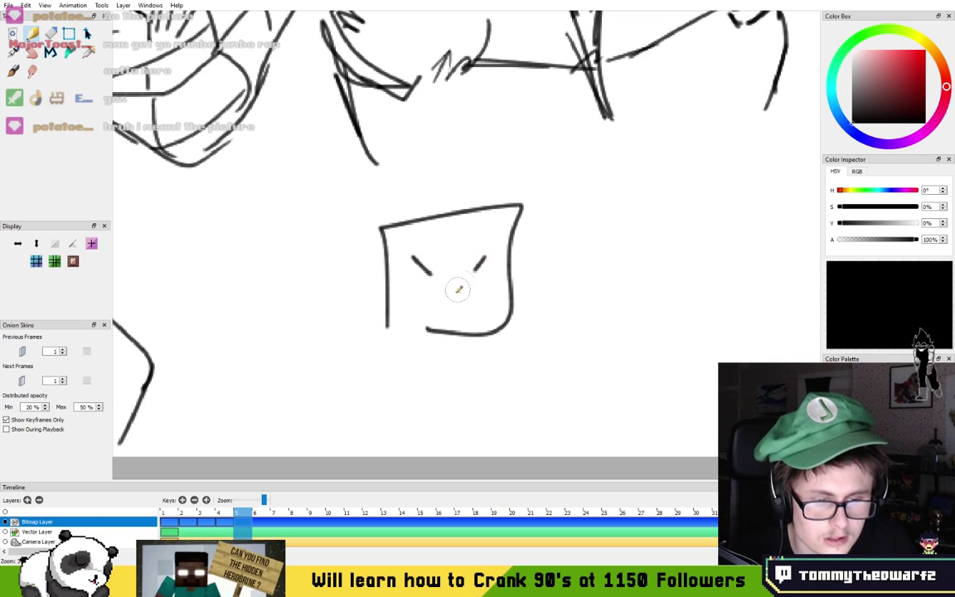
mouse_move(541, 285)
left_mouse_down()
mouse_move(452, 274)
mouse_move(488, 320)
mouse_move(466, 295)
left_mouse_up()
- Draw a fist gripping a broad sword with a guard and beveled blade, raised diagonally beside the square head
left_click_drag(462, 254, 524, 320)
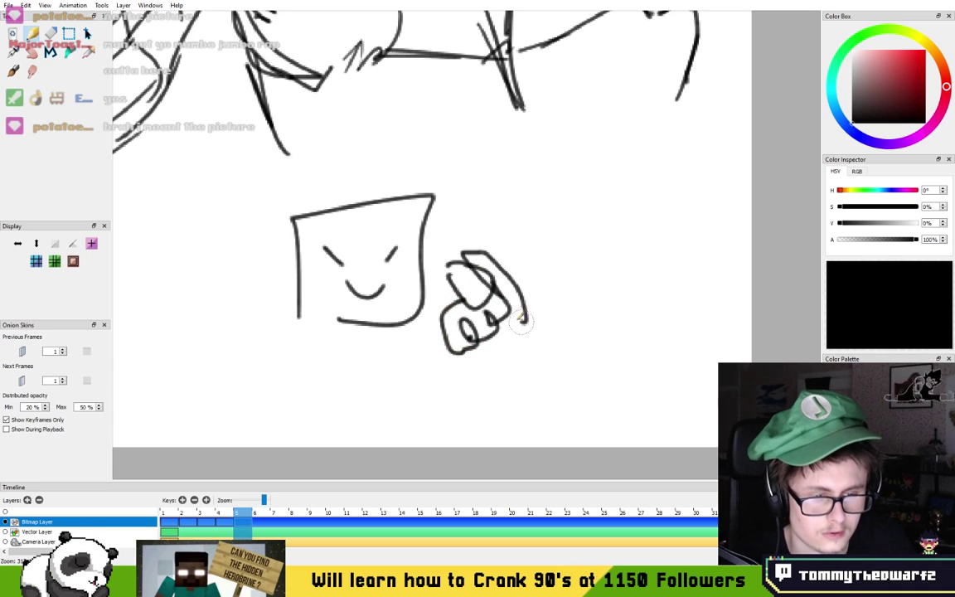
mouse_move(494, 256)
left_mouse_down()
mouse_move(667, 156)
mouse_move(540, 282)
left_mouse_up()
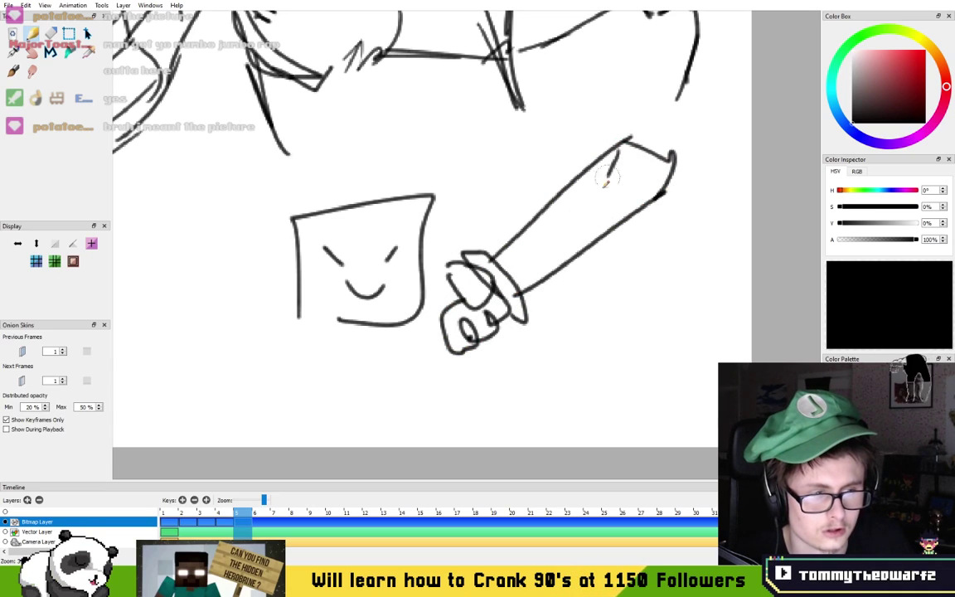
left_click_drag(311, 333, 371, 287)
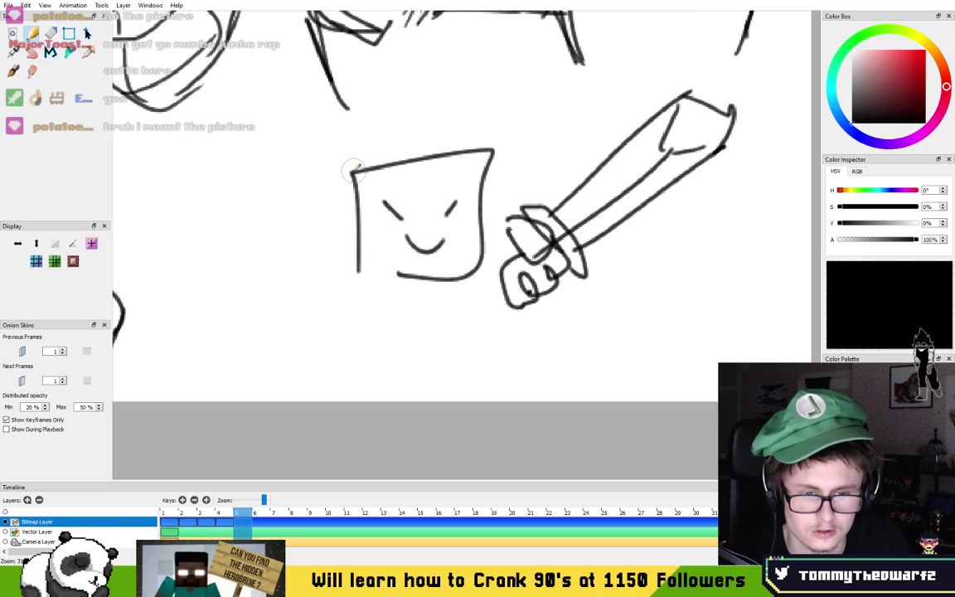
- Add a side plane to the square head and draw the sword-holding forearm and the bent opposite arm
left_click_drag(353, 169, 358, 275)
mouse_move(538, 309)
left_mouse_down()
mouse_move(501, 313)
mouse_move(471, 357)
left_mouse_up()
key("ctrl+z")
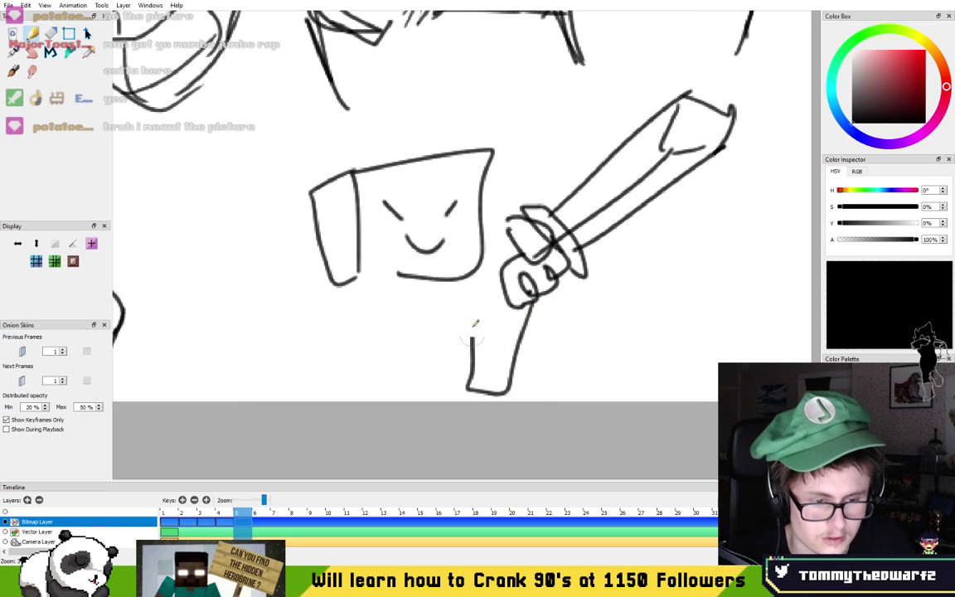
mouse_move(323, 308)
left_mouse_down()
mouse_move(254, 308)
mouse_move(290, 373)
left_mouse_up()
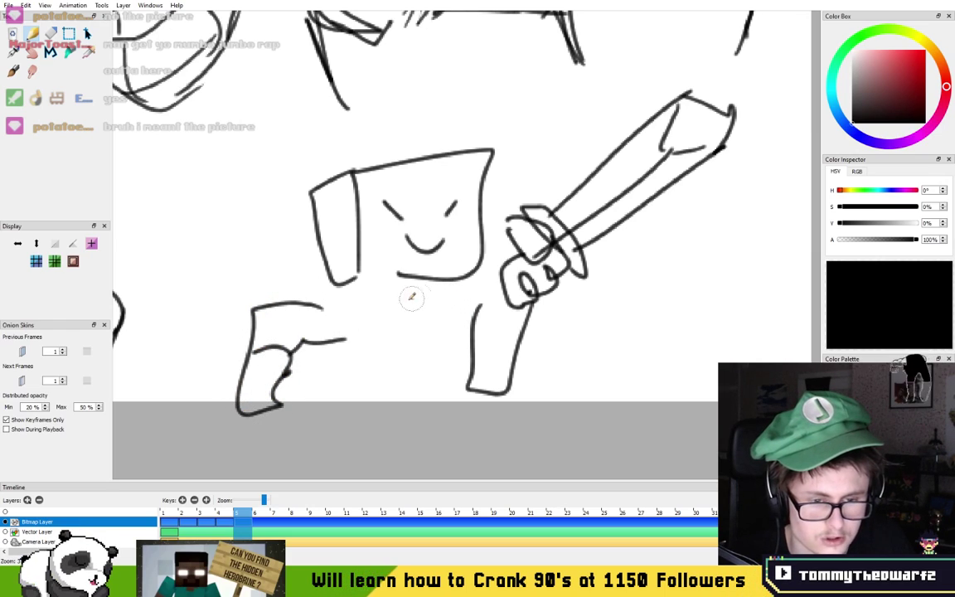
- Draw a curved collar below the square head and a cape flowing out behind the shoulder
mouse_move(375, 292)
left_mouse_down()
mouse_move(437, 325)
mouse_move(406, 304)
left_mouse_up()
mouse_move(322, 282)
left_mouse_down()
mouse_move(160, 206)
mouse_move(165, 274)
mouse_move(290, 275)
left_mouse_up()
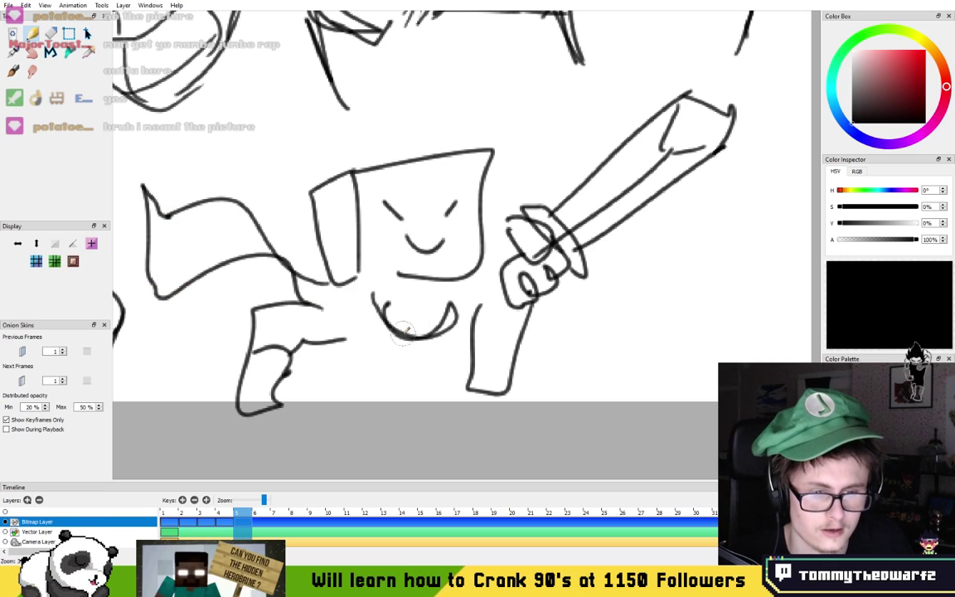
- Sketch a boxy head outline in the canvas corner below the sword, redoing the first stroke
left_click_drag(587, 295, 335, 324)
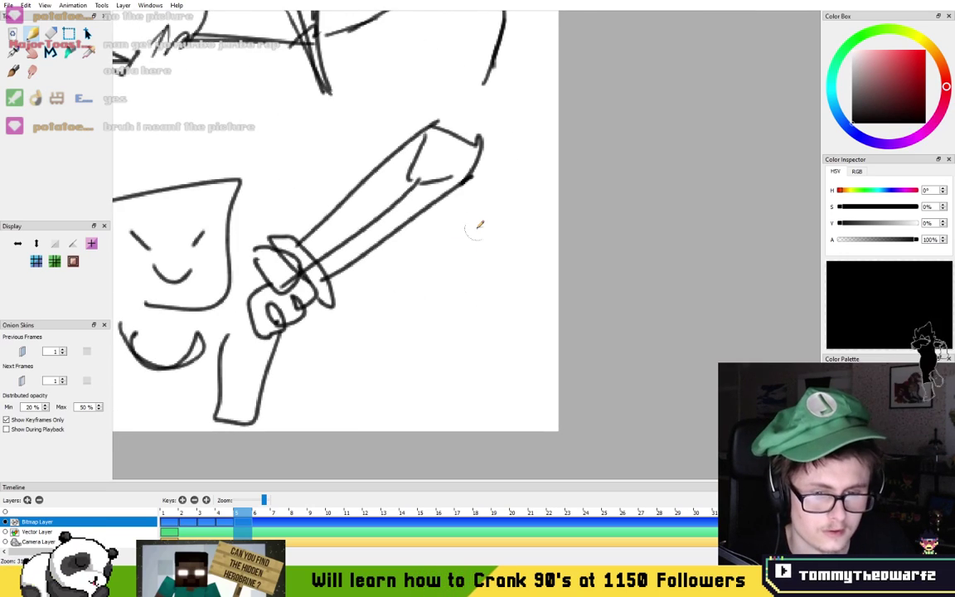
scroll(478, 224, "down", 5)
scroll(554, 291, "up", 4)
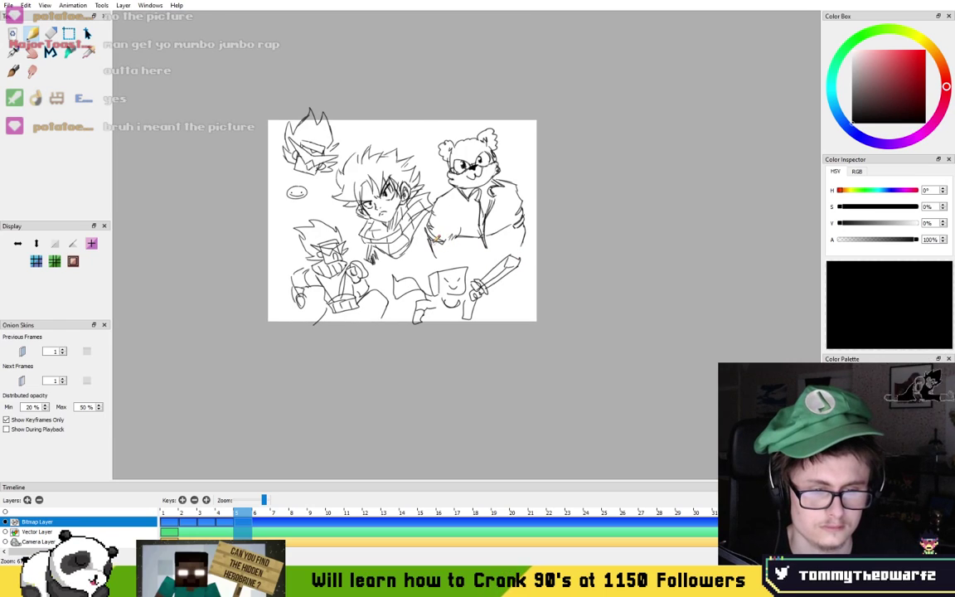
scroll(554, 292, "up", 6)
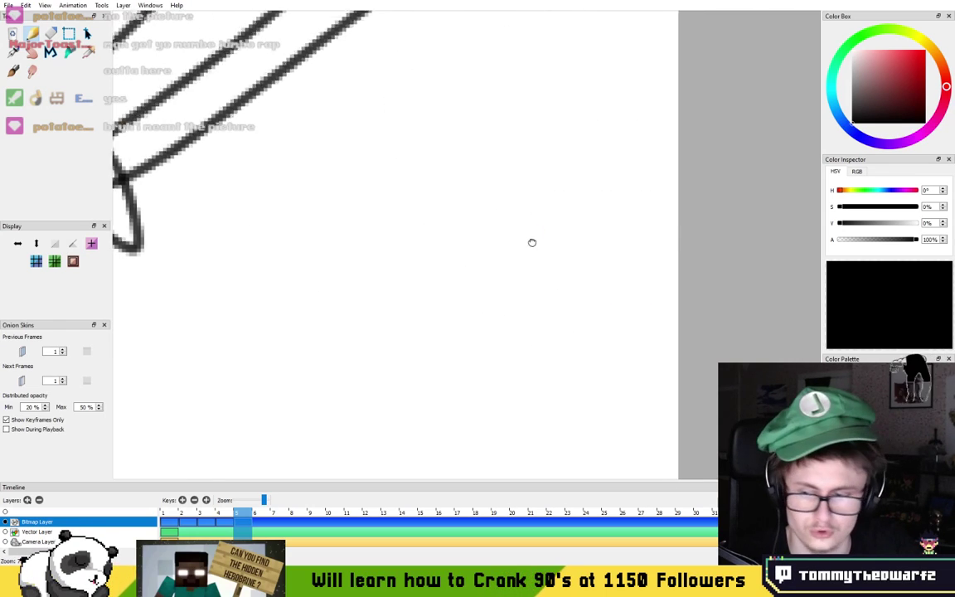
mouse_move(482, 266)
left_mouse_down()
mouse_move(422, 279)
mouse_move(421, 262)
mouse_move(486, 238)
mouse_move(474, 290)
left_mouse_up()
mouse_move(313, 194)
left_mouse_down()
mouse_move(571, 437)
mouse_move(571, 218)
left_mouse_up()
key("ctrl+z")
mouse_move(315, 191)
left_mouse_down()
mouse_move(354, 431)
mouse_move(557, 408)
mouse_move(547, 175)
left_mouse_up()
left_click_drag(585, 264, 573, 307)
left_click_drag(340, 276, 356, 344)
- Add ears and pointed hair tufts sweeping outward on both sides of the new boxy head
mouse_move(341, 167)
left_mouse_down()
mouse_move(529, 139)
mouse_move(275, 291)
mouse_move(209, 303)
mouse_move(261, 238)
left_mouse_up()
mouse_move(247, 253)
left_mouse_down()
mouse_move(155, 193)
mouse_move(156, 141)
left_mouse_up()
left_click_drag(161, 148, 257, 203)
left_click_drag(562, 217, 708, 197)
mouse_move(706, 200)
left_mouse_down()
mouse_move(642, 180)
mouse_move(600, 240)
mouse_move(550, 153)
mouse_move(487, 105)
mouse_move(401, 124)
left_mouse_up()
- Draw round glasses joined by a bridge and a small curved smile on the boxy head
mouse_move(504, 90)
left_mouse_down()
mouse_move(422, 186)
mouse_move(467, 189)
left_mouse_up()
left_click_drag(407, 153, 476, 159)
mouse_move(421, 139)
left_mouse_down()
mouse_move(498, 73)
mouse_move(622, 125)
mouse_move(466, 169)
left_mouse_up()
left_click_drag(395, 457, 550, 176)
left_click_drag(420, 247, 472, 250)
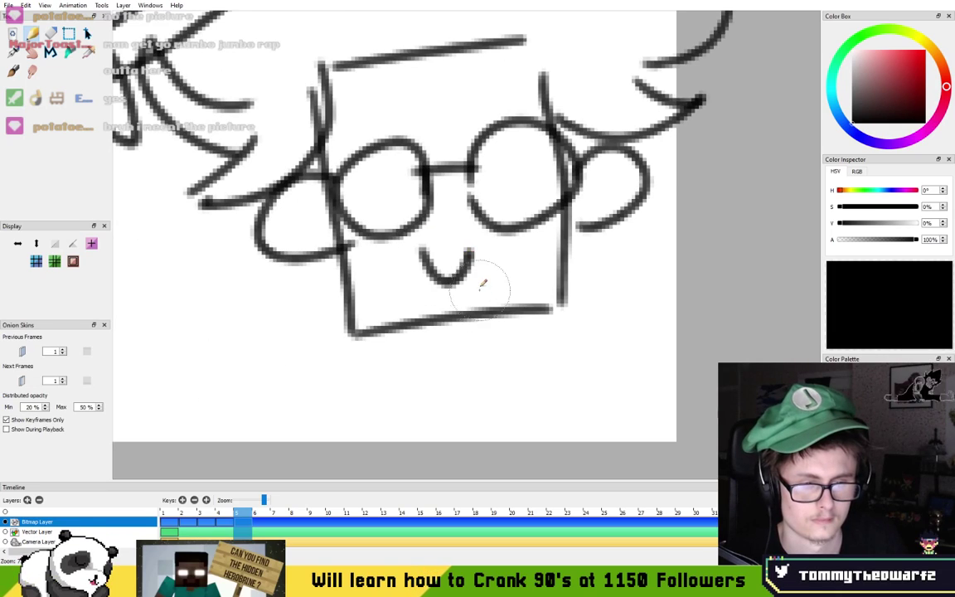
- Add round ears to both sides of the small smiling oval face
scroll(476, 229, "down", 4)
scroll(474, 163, "down", 4)
left_click_drag(444, 116, 473, 218)
scroll(462, 200, "up", 2)
scroll(277, 186, "up", 6)
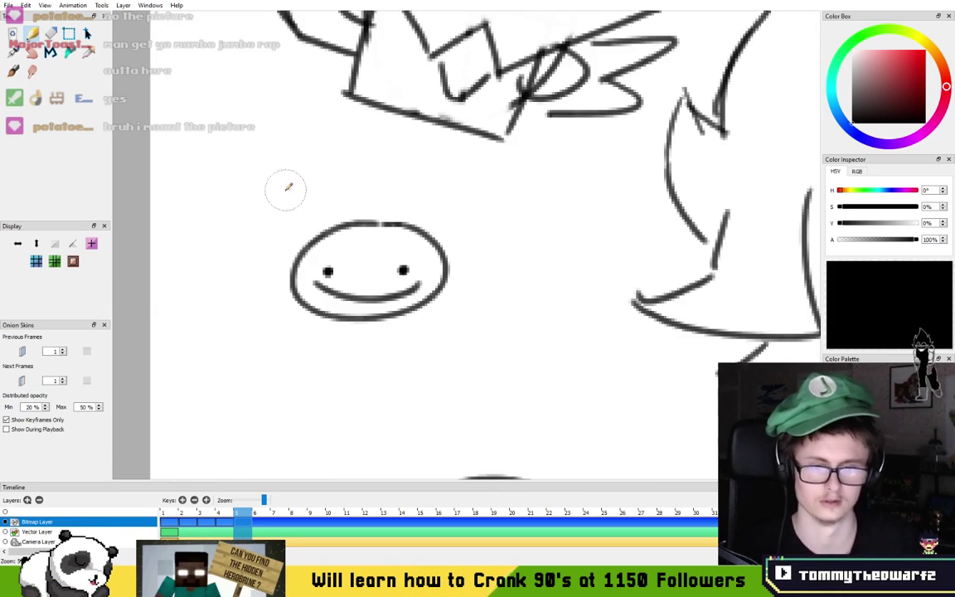
scroll(388, 174, "down", 3)
scroll(390, 181, "up", 1)
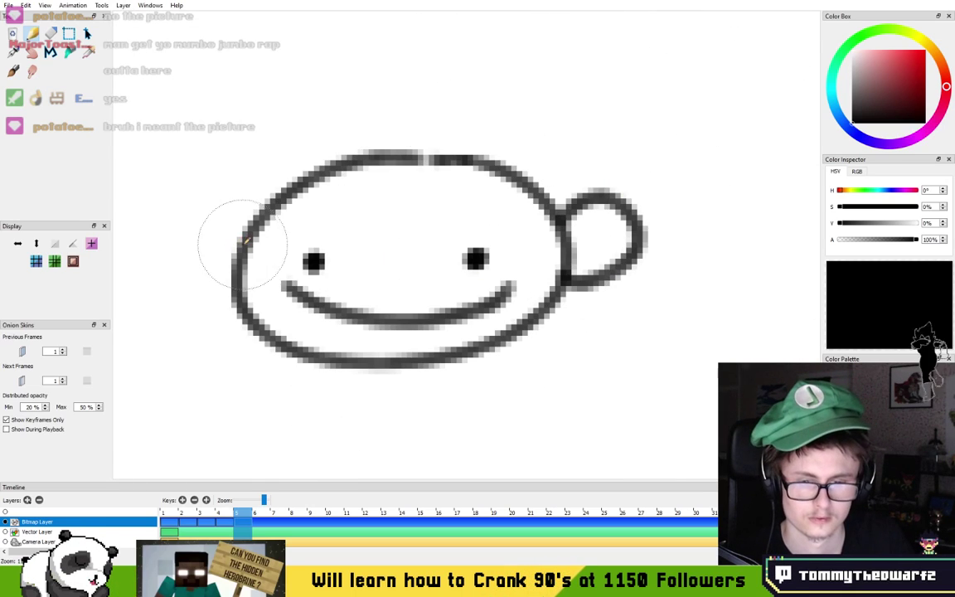
left_click_drag(242, 222, 247, 288)
- Draw a band with two round knobs across the top of the smiling oval face and a spiky tuft of hair above it
left_click_drag(298, 172, 352, 161)
mouse_move(466, 157)
left_mouse_down()
mouse_move(522, 145)
mouse_move(469, 165)
left_mouse_up()
left_click_drag(363, 145, 463, 138)
left_click_drag(508, 162, 543, 201)
left_click_drag(300, 176, 250, 225)
left_click_drag(395, 137, 455, 366)
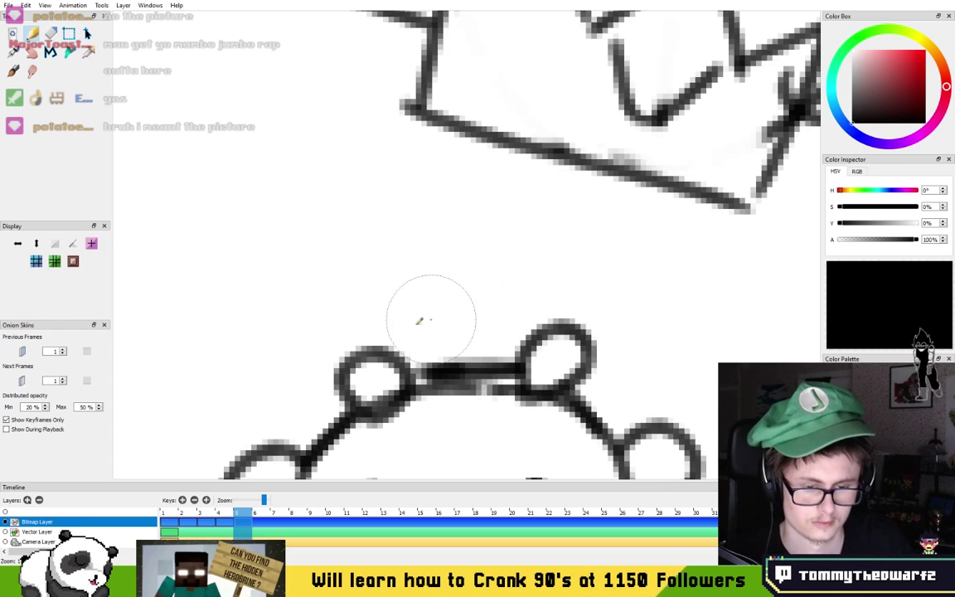
left_click_drag(367, 341, 528, 265)
scroll(539, 327, "down", 5)
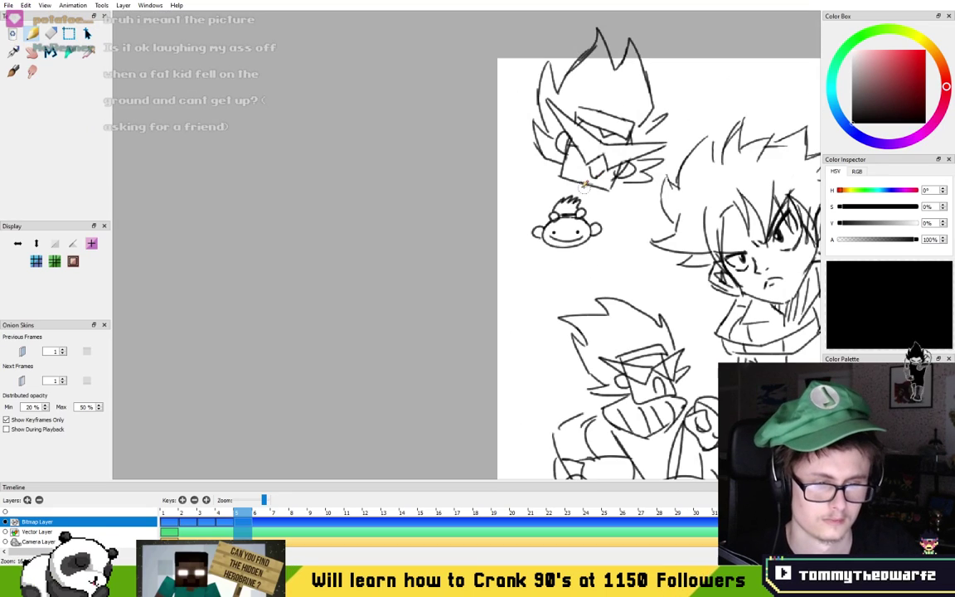
- Review the earlier frames and zoom in on the blank area below the two small figures on frame 3
left_click_drag(512, 180, 424, 179)
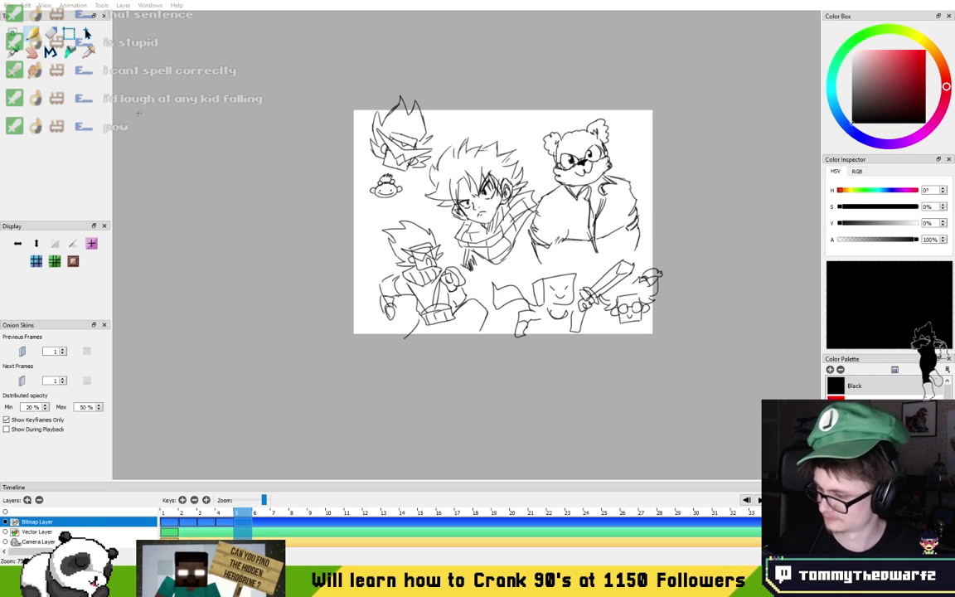
left_click_drag(517, 177, 417, 175)
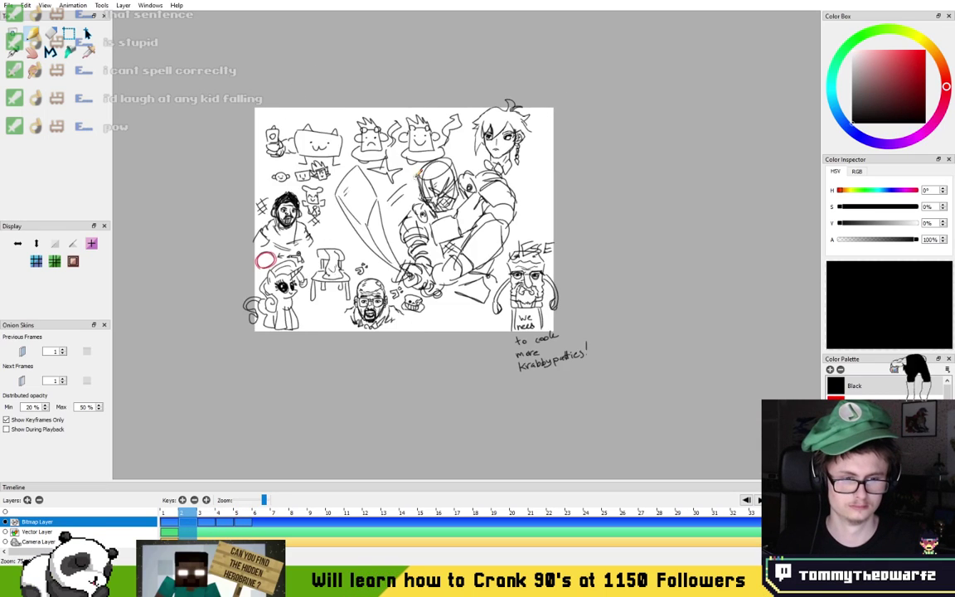
key("period")
scroll(417, 302, "up", 6)
left_click_drag(275, 283, 354, 267)
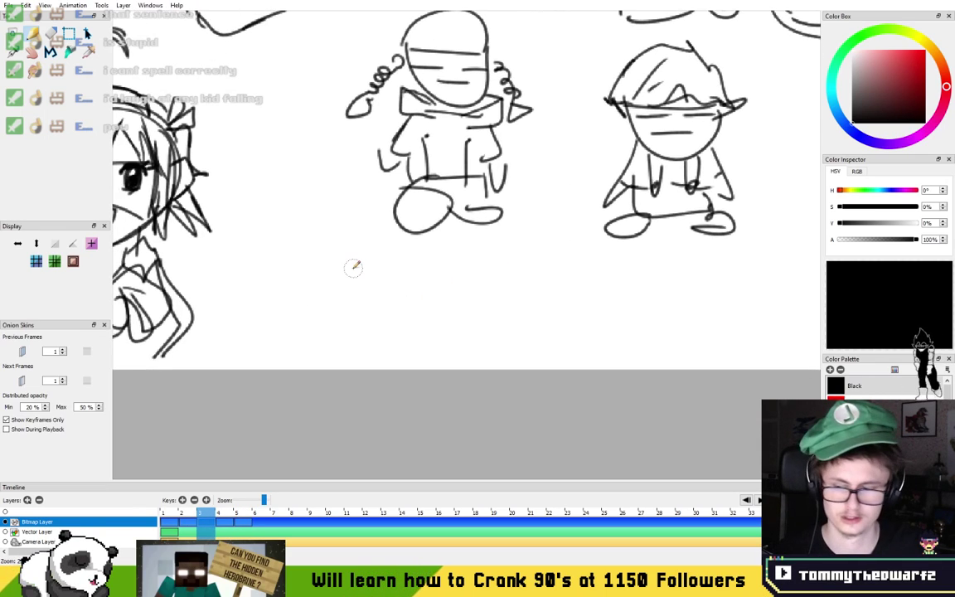
- Draw a small potato with two hatched blush marks beside the windmill's doorway on frame 1
scroll(344, 249, "down", 5)
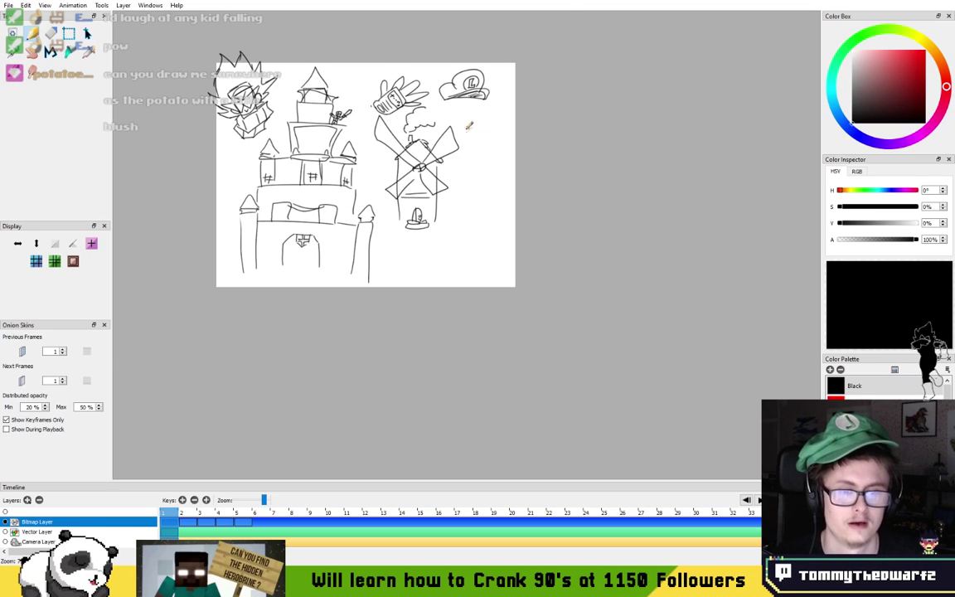
scroll(418, 217, "up", 10)
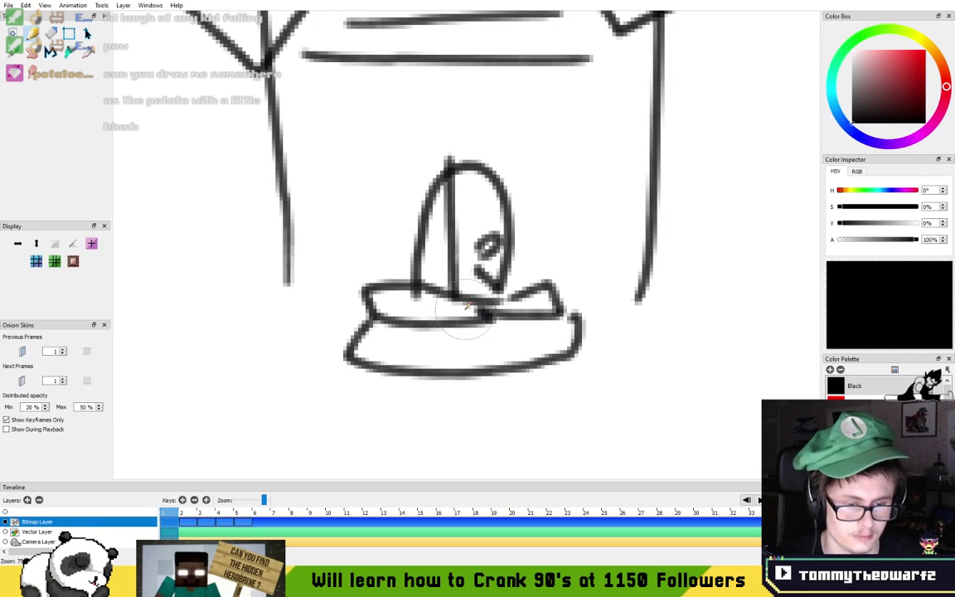
left_click_drag(413, 240, 587, 165)
mouse_move(363, 340)
left_mouse_down()
mouse_move(320, 266)
mouse_move(473, 303)
mouse_move(352, 329)
mouse_move(327, 253)
left_mouse_up()
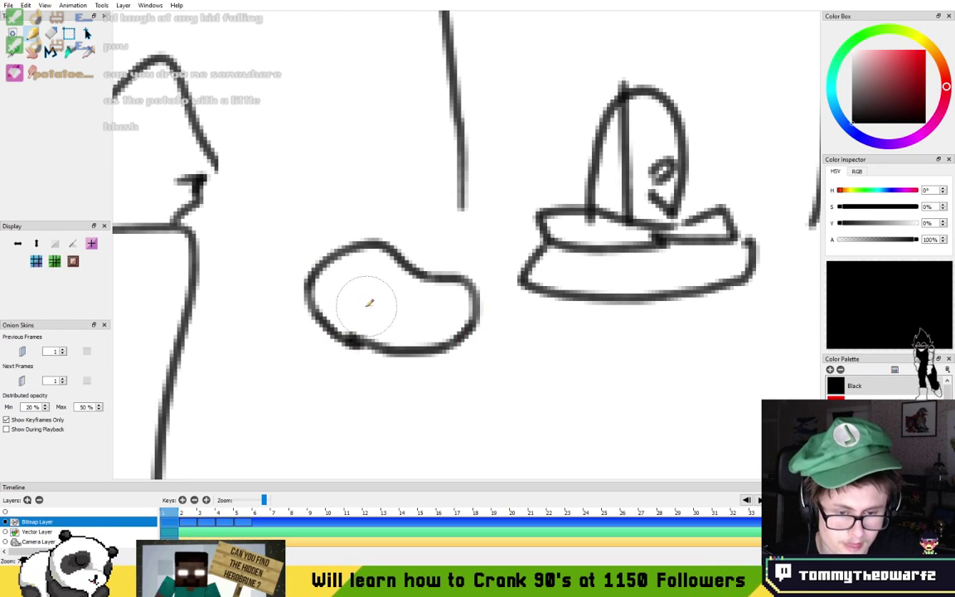
left_click_drag(335, 299, 357, 313)
left_click_drag(423, 313, 444, 319)
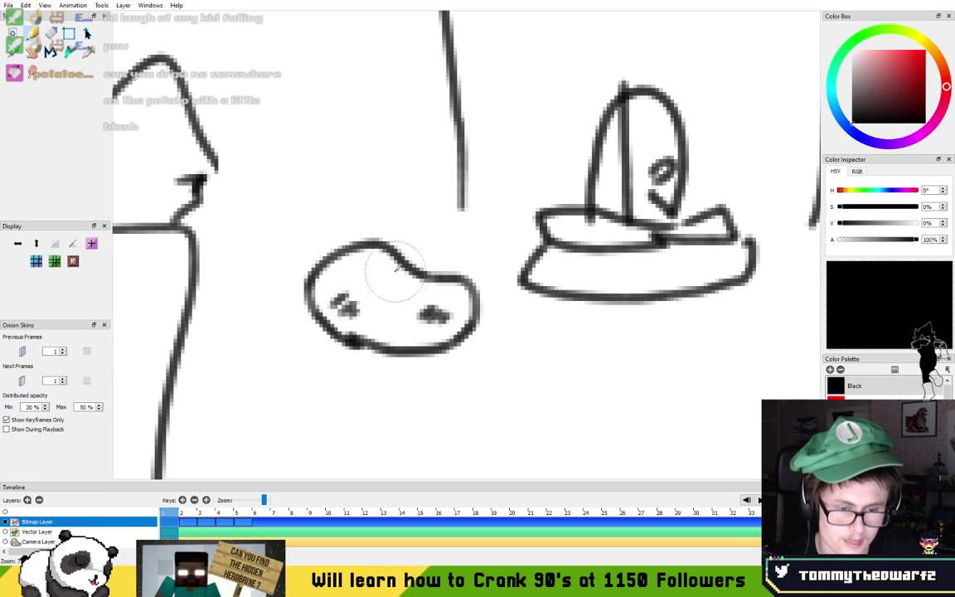
scroll(432, 220, "down", 5)
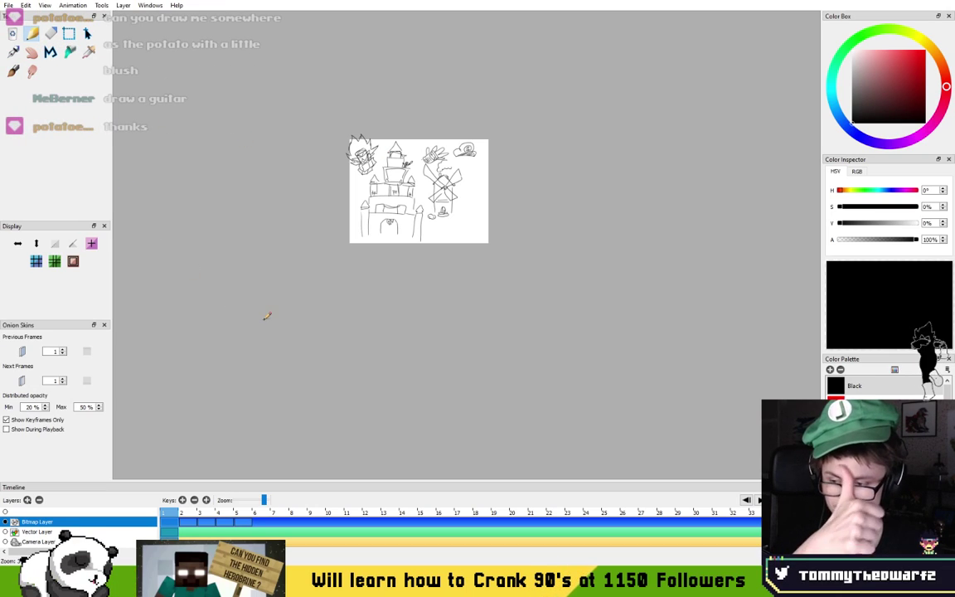
- Draw a slanted guitar in the blank area beside the windmill, with a waisted body, sound hole, strings, long neck and oval headstock
scroll(303, 314, "up", 3)
mouse_move(617, 153)
left_mouse_down()
mouse_move(408, 305)
mouse_move(186, 398)
left_mouse_up()
scroll(281, 305, "up", 3)
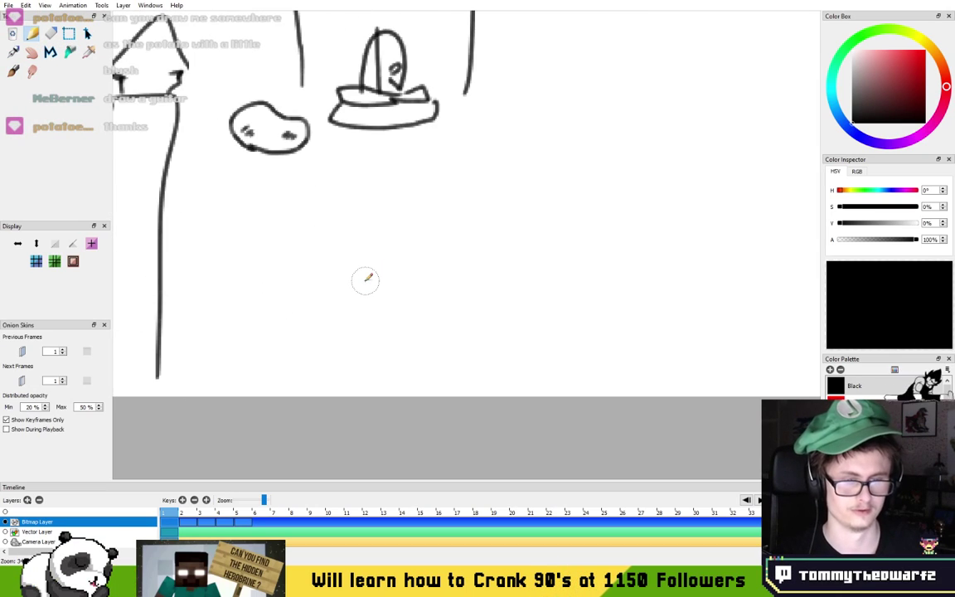
left_click_drag(543, 290, 315, 276)
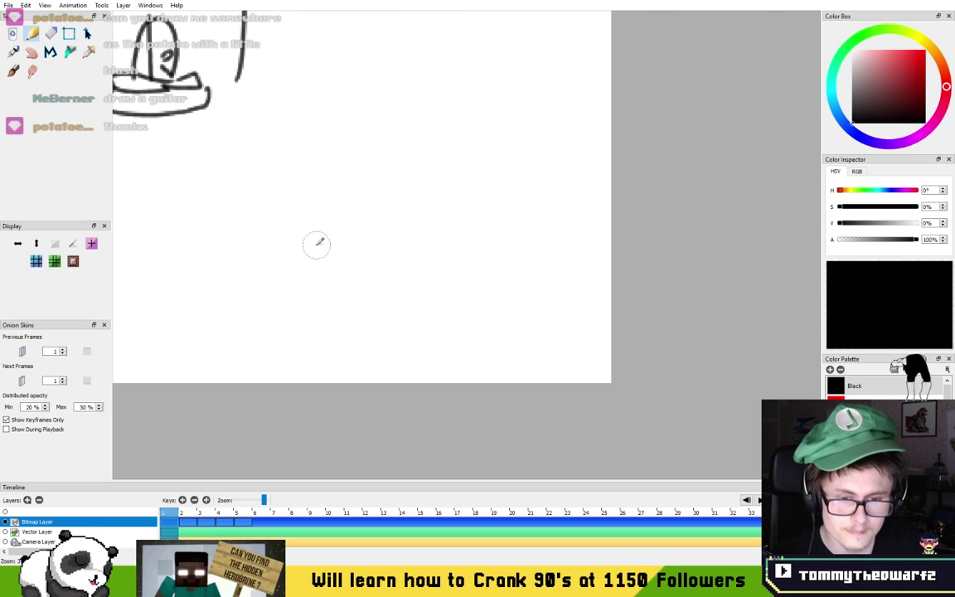
mouse_move(374, 314)
left_mouse_down()
mouse_move(299, 270)
mouse_move(341, 215)
mouse_move(356, 175)
mouse_move(413, 145)
mouse_move(477, 200)
mouse_move(403, 320)
mouse_move(357, 321)
left_mouse_up()
mouse_move(369, 244)
left_mouse_down()
mouse_move(384, 262)
mouse_move(369, 244)
left_mouse_up()
mouse_move(340, 302)
left_mouse_down()
mouse_move(441, 158)
mouse_move(350, 306)
mouse_move(410, 234)
mouse_move(438, 159)
mouse_move(335, 308)
left_mouse_up()
mouse_move(408, 163)
left_mouse_down()
mouse_move(315, 273)
mouse_move(427, 116)
left_mouse_up()
mouse_move(361, 253)
left_mouse_down()
mouse_move(418, 184)
mouse_move(427, 114)
left_mouse_up()
mouse_move(444, 64)
left_mouse_down()
mouse_move(477, 108)
mouse_move(427, 129)
left_mouse_up()
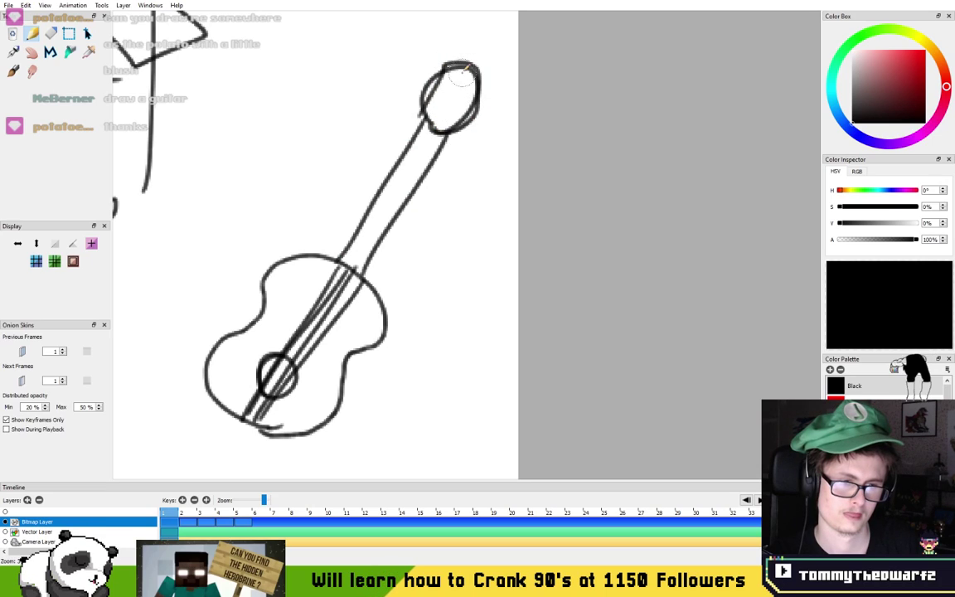
- Add small round tuning pegs along both sides of the guitar's headstock and extend the strings up the neck
left_click_drag(443, 71, 420, 106)
mouse_move(480, 91)
left_mouse_down()
mouse_move(493, 92)
mouse_move(482, 99)
left_mouse_up()
mouse_move(479, 105)
left_mouse_down()
mouse_move(490, 108)
mouse_move(478, 115)
left_mouse_up()
left_click_drag(473, 123, 461, 130)
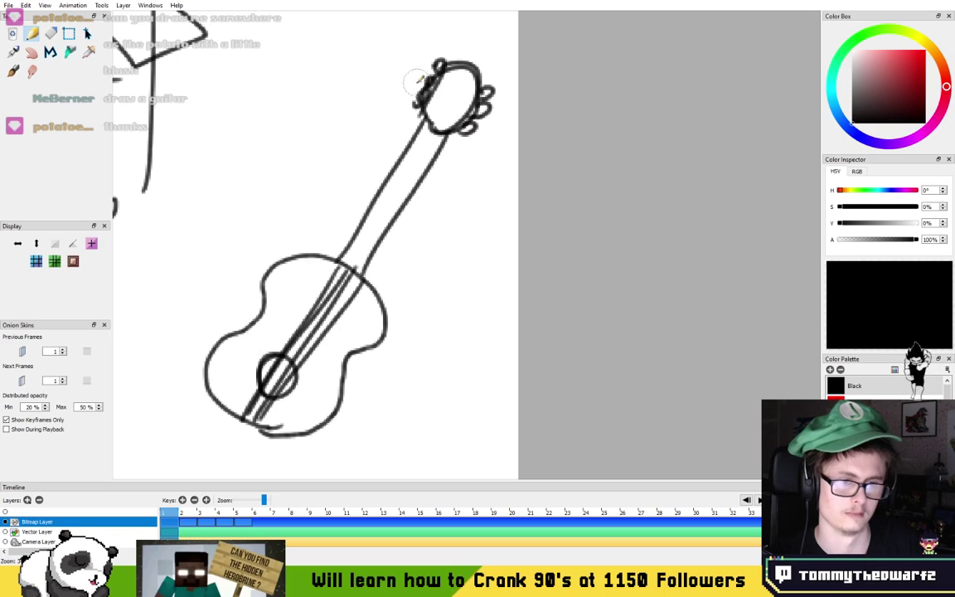
mouse_move(349, 259)
left_mouse_down()
mouse_move(450, 93)
mouse_move(467, 80)
mouse_move(388, 234)
mouse_move(370, 240)
mouse_move(490, 89)
mouse_move(458, 64)
mouse_move(441, 94)
mouse_move(455, 73)
mouse_move(488, 61)
mouse_move(418, 171)
mouse_move(350, 199)
mouse_move(412, 93)
mouse_move(442, 73)
mouse_move(490, 207)
left_mouse_up()
scroll(460, 141, "down", 6)
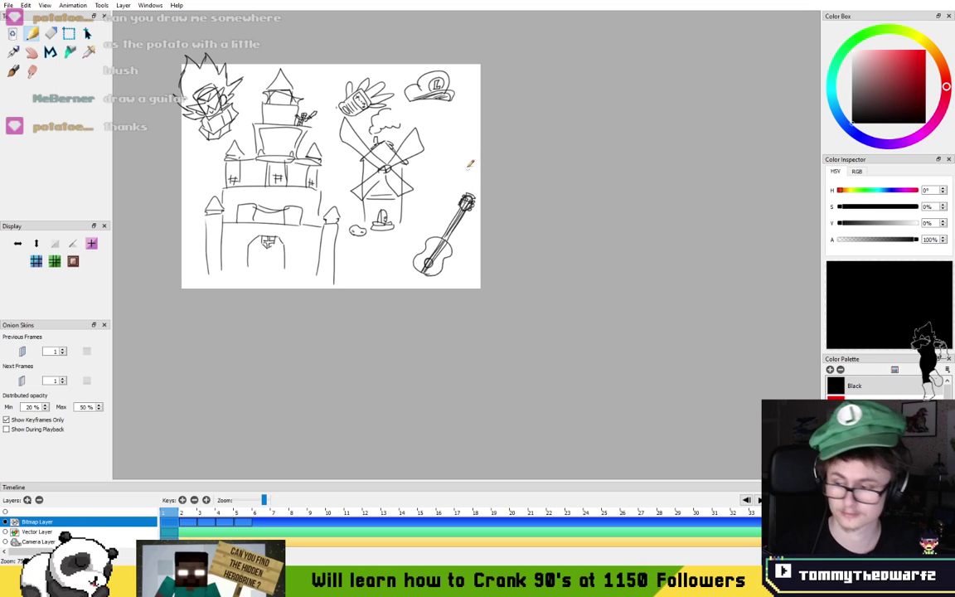
scroll(469, 166, "up", 5)
scroll(514, 199, "down", 5)
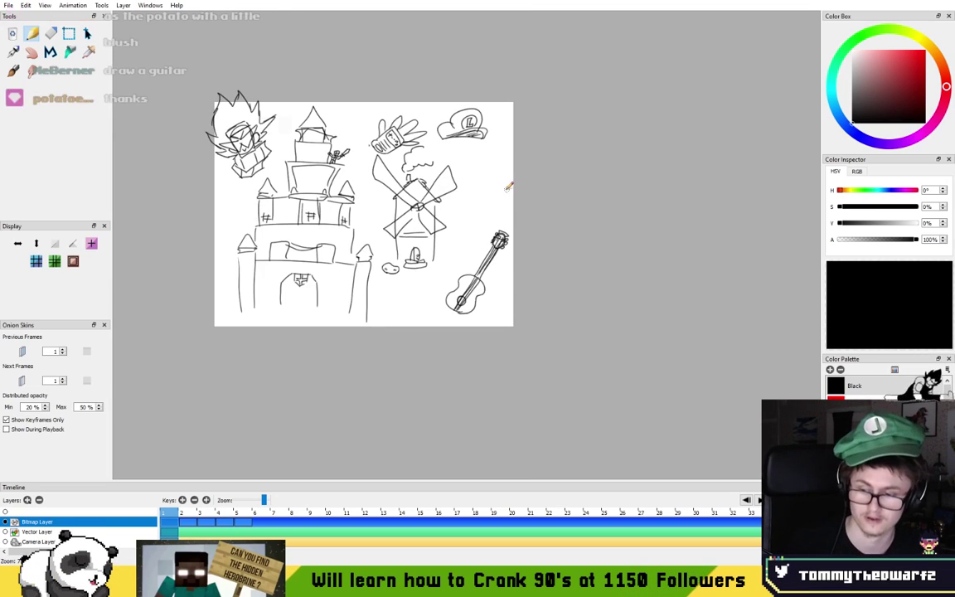
left_click_drag(496, 183, 560, 159)
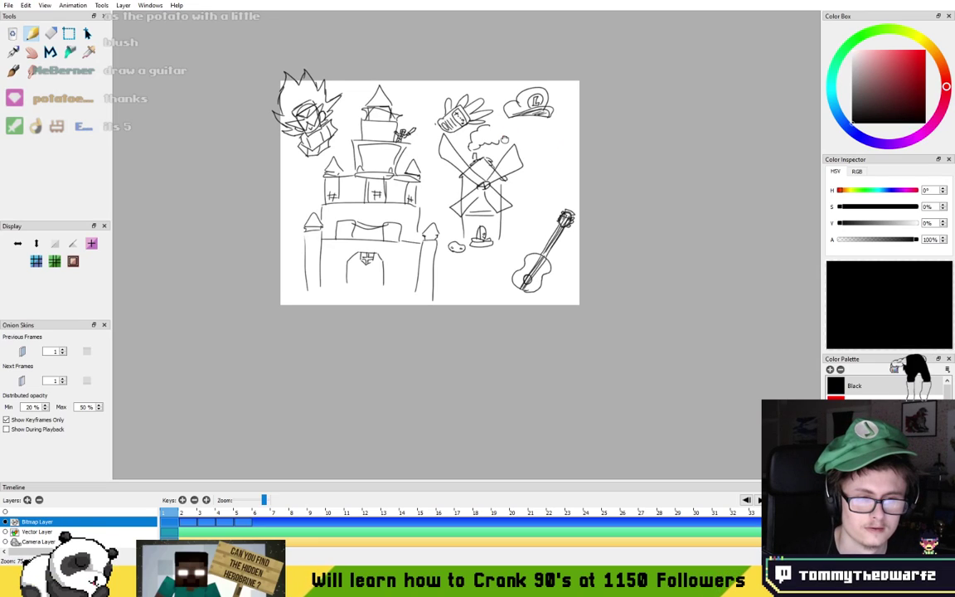
left_click_drag(454, 128, 463, 129)
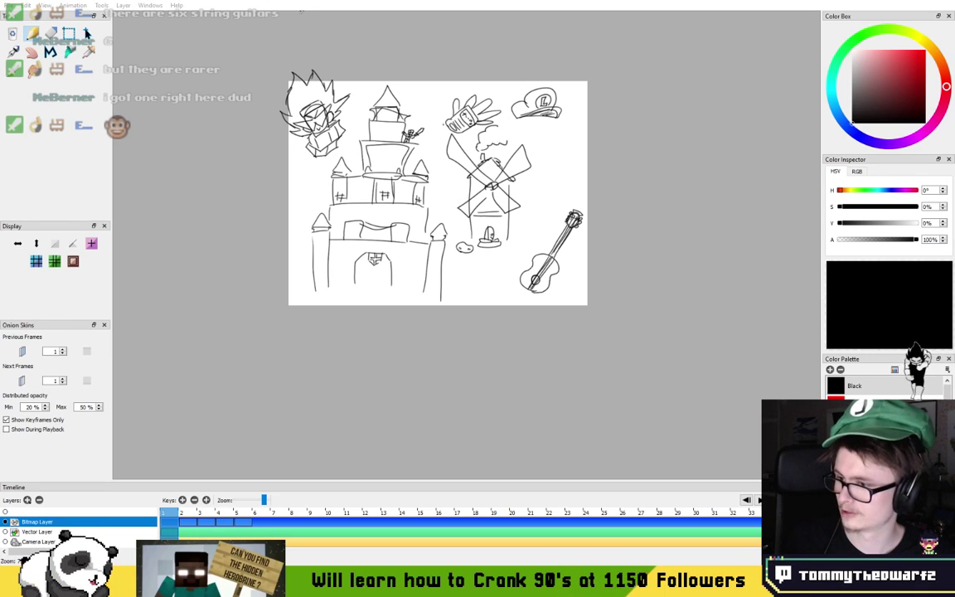
- Draw two round eyes with large black pupils and a wide open smile in the blank area between the cap and guitar
scroll(567, 161, "up", 5)
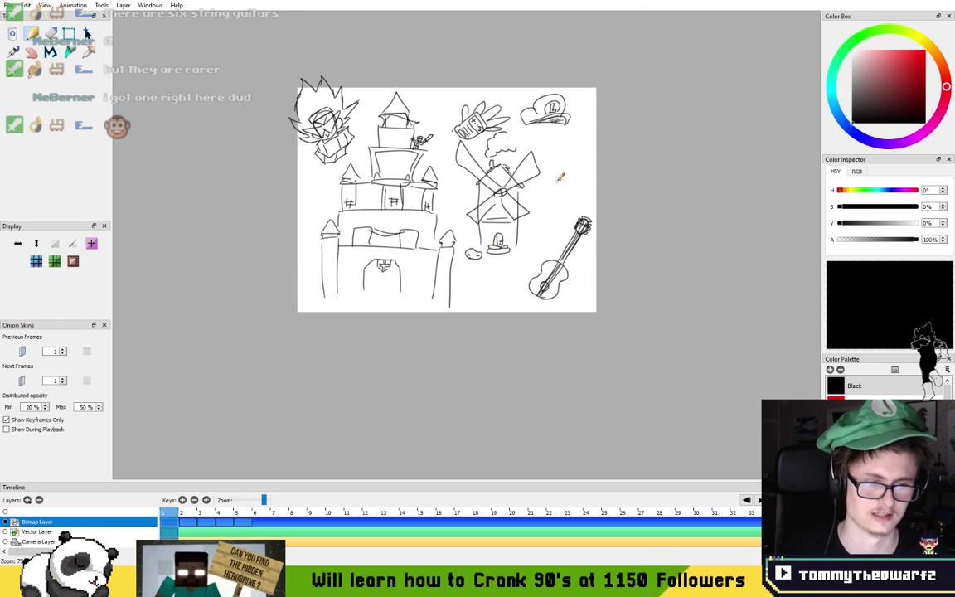
scroll(570, 159, "up", 5)
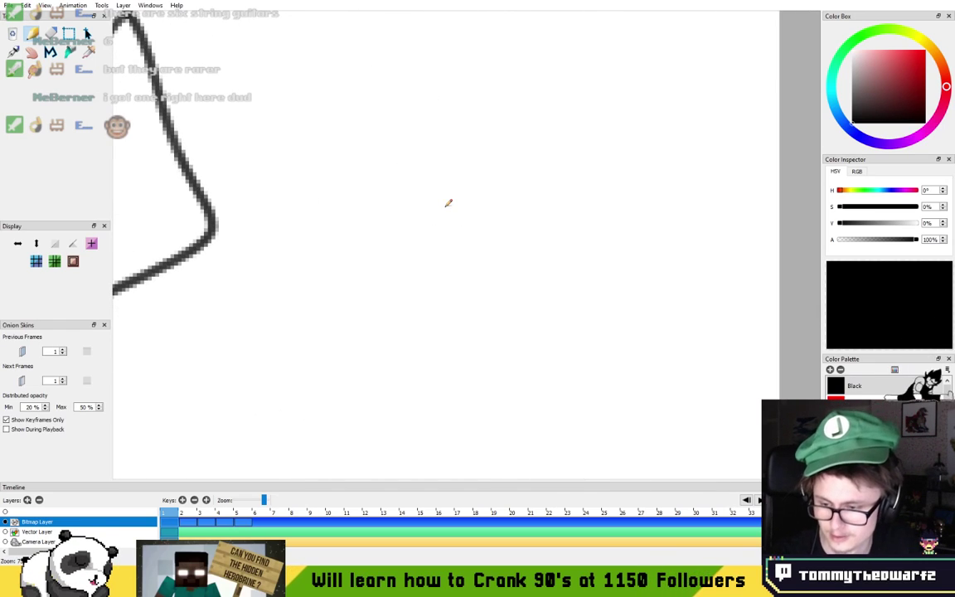
mouse_move(396, 135)
left_mouse_down()
mouse_move(418, 159)
mouse_move(408, 160)
mouse_move(431, 147)
mouse_move(421, 141)
mouse_move(422, 160)
mouse_move(392, 105)
mouse_move(407, 162)
left_mouse_up()
mouse_move(490, 160)
left_mouse_down()
mouse_move(489, 133)
mouse_move(504, 157)
mouse_move(484, 152)
mouse_move(498, 151)
mouse_move(489, 159)
mouse_move(541, 127)
mouse_move(518, 166)
mouse_move(493, 176)
left_mouse_up()
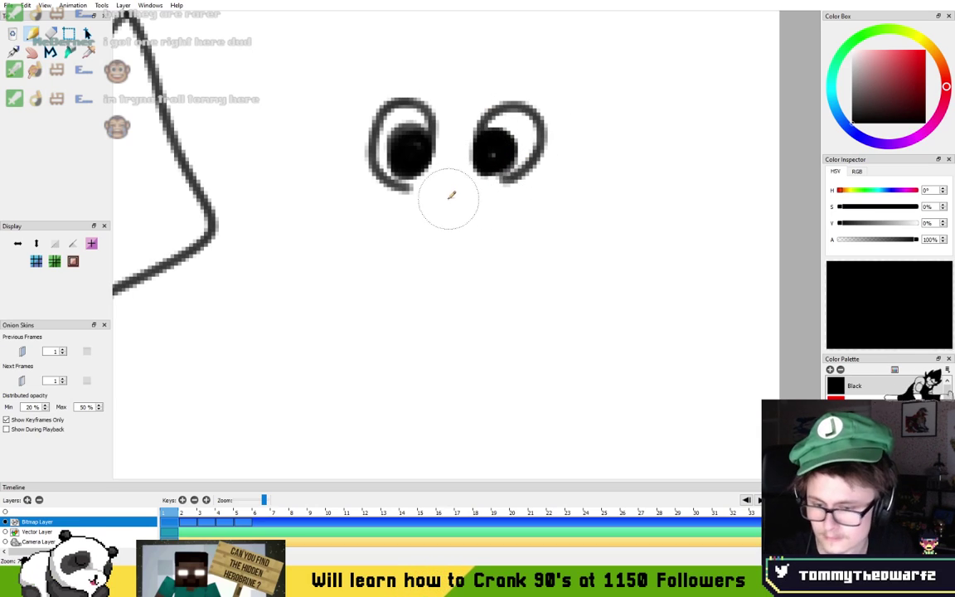
mouse_move(391, 203)
left_mouse_down()
mouse_move(466, 213)
mouse_move(377, 205)
mouse_move(496, 205)
mouse_move(402, 217)
mouse_move(521, 213)
left_mouse_up()
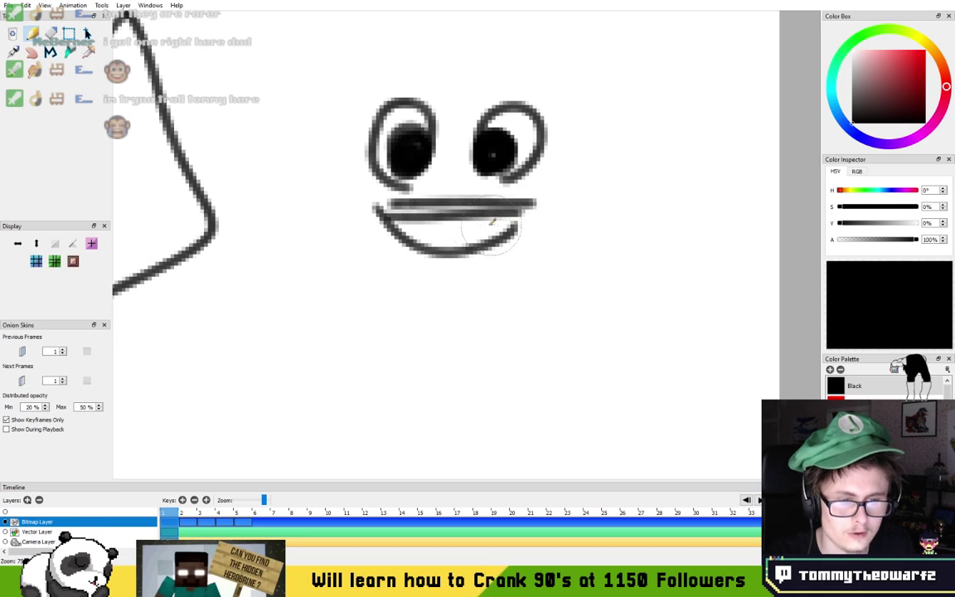
left_click_drag(394, 165, 375, 228)
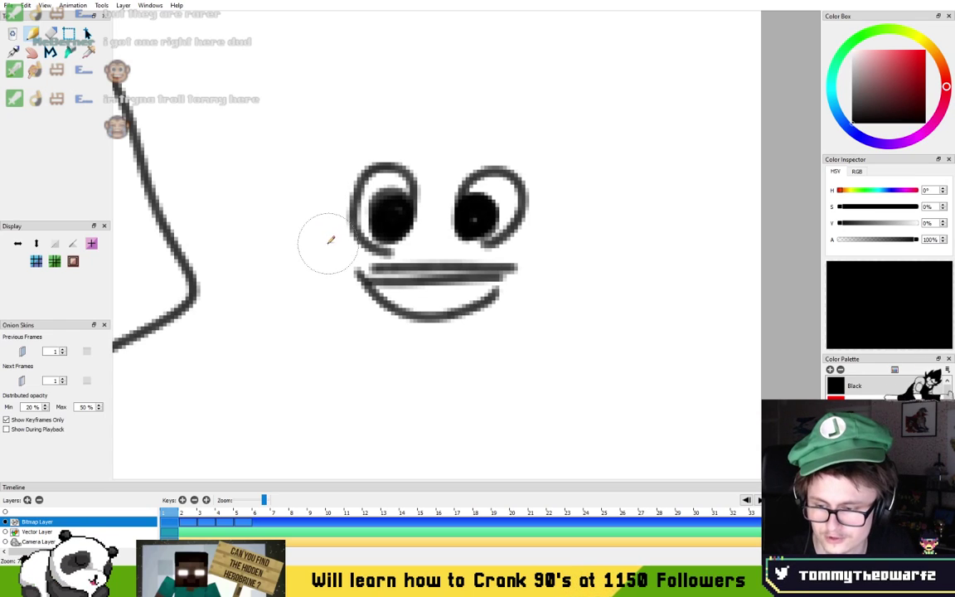
- Outline the monkey's face around the eyes and mouth with a wide rounded jaw and a two-lobed brow dipping in the middle
mouse_move(336, 241)
left_mouse_down()
mouse_move(315, 274)
mouse_move(339, 319)
mouse_move(374, 351)
mouse_move(354, 326)
mouse_move(354, 340)
mouse_move(551, 327)
mouse_move(584, 271)
left_mouse_up()
key("ctrl+z")
left_click_drag(358, 340, 363, 346)
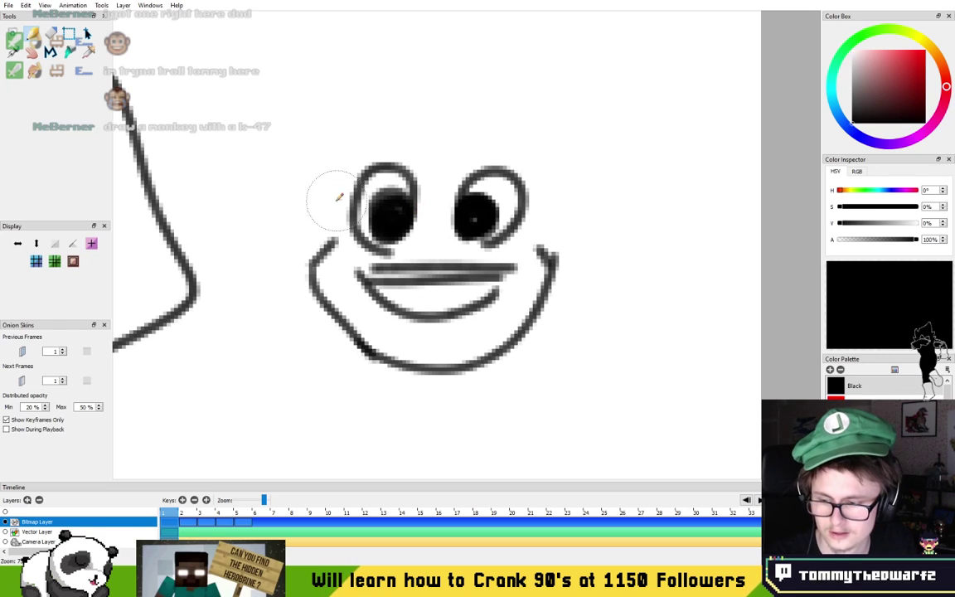
mouse_move(311, 279)
left_mouse_down()
mouse_move(311, 200)
mouse_move(413, 156)
mouse_move(441, 164)
mouse_move(497, 149)
mouse_move(523, 189)
left_mouse_up()
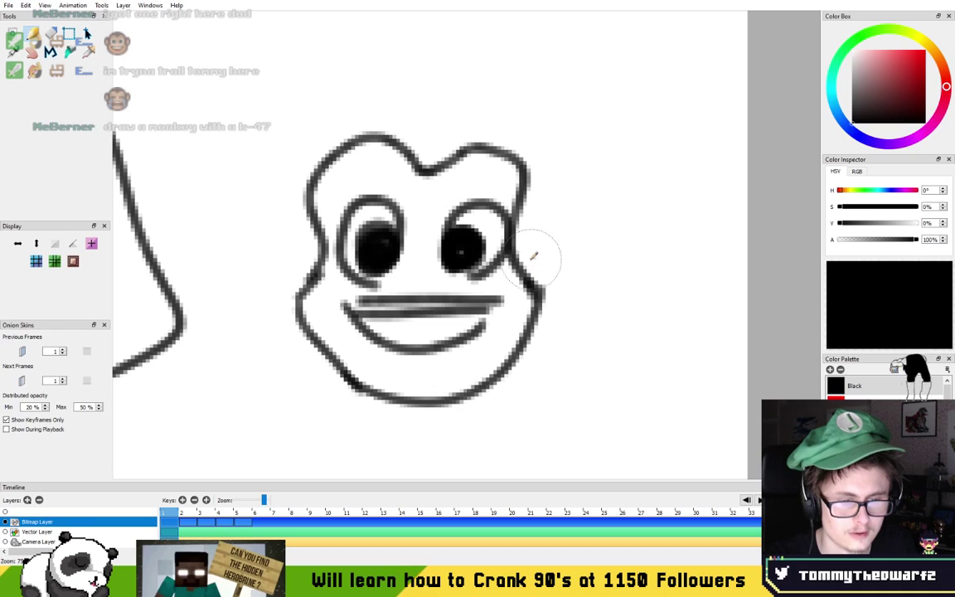
key("ctrl+z")
mouse_move(308, 271)
left_mouse_down()
mouse_move(347, 139)
mouse_move(439, 179)
mouse_move(424, 166)
mouse_move(498, 126)
mouse_move(534, 261)
left_mouse_up()
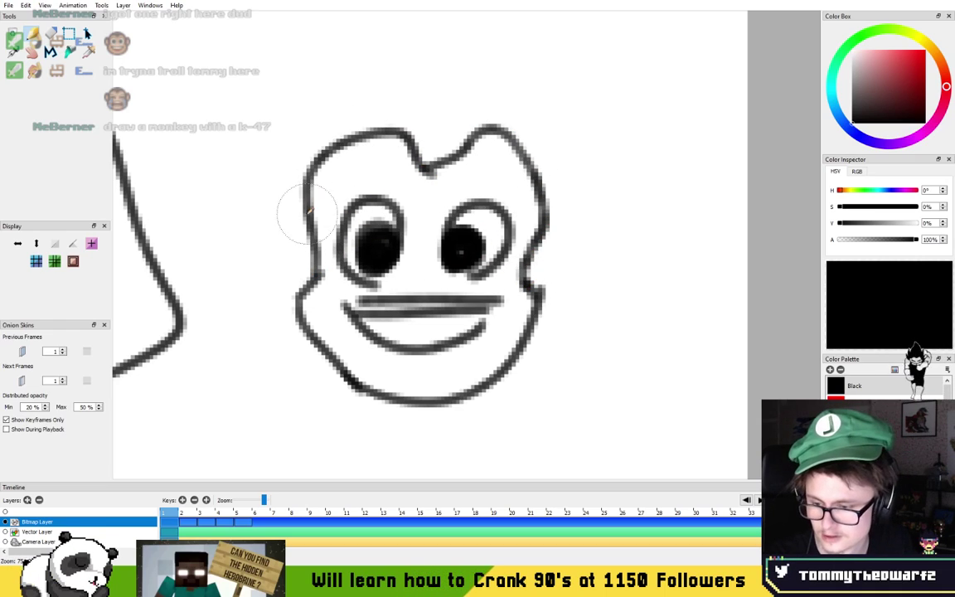
- Add a round ear on each side of the monkey's face and an outer head outline around it
mouse_move(291, 201)
left_mouse_down()
mouse_move(268, 271)
mouse_move(284, 263)
mouse_move(294, 206)
left_mouse_up()
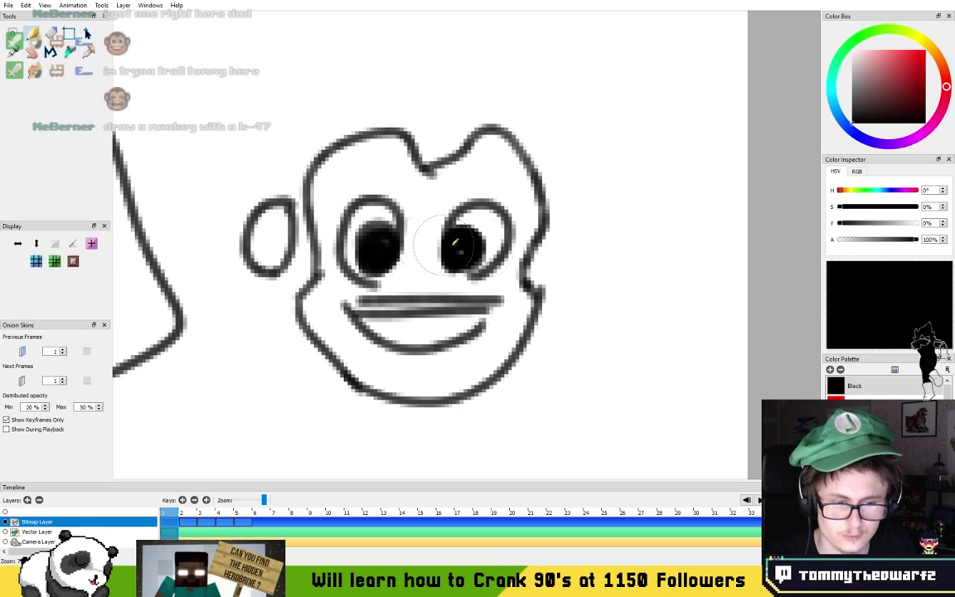
left_click_drag(557, 212, 564, 290)
key("ctrl+z")
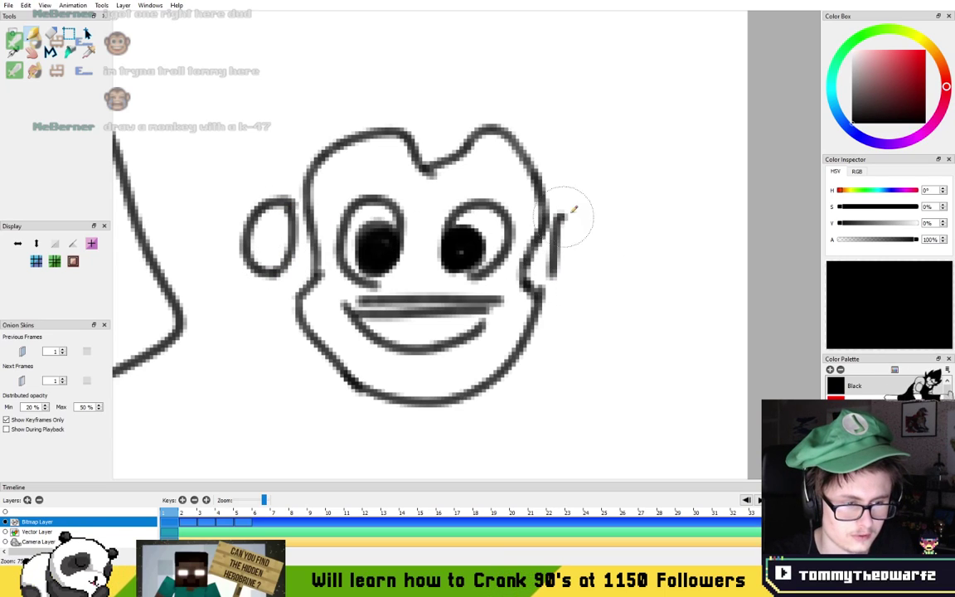
left_click_drag(558, 216, 554, 290)
mouse_move(282, 180)
left_mouse_down()
mouse_move(344, 110)
mouse_move(432, 95)
mouse_move(400, 94)
mouse_move(526, 110)
mouse_move(565, 197)
left_mouse_up()
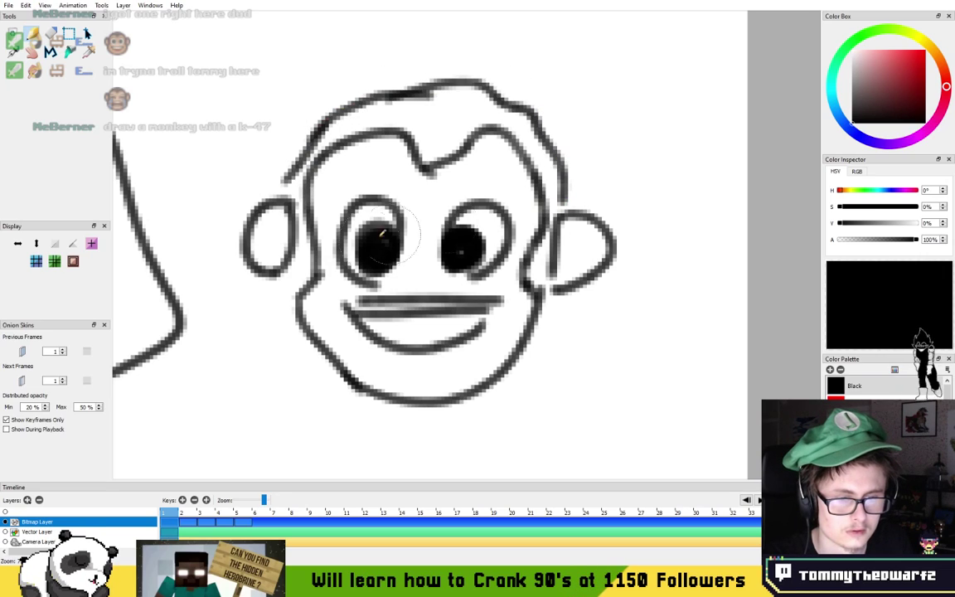
mouse_move(280, 294)
left_mouse_down()
mouse_move(358, 400)
mouse_move(423, 414)
mouse_move(520, 305)
mouse_move(507, 248)
left_mouse_up()
scroll(521, 176, "down", 5)
scroll(526, 162, "down", 4)
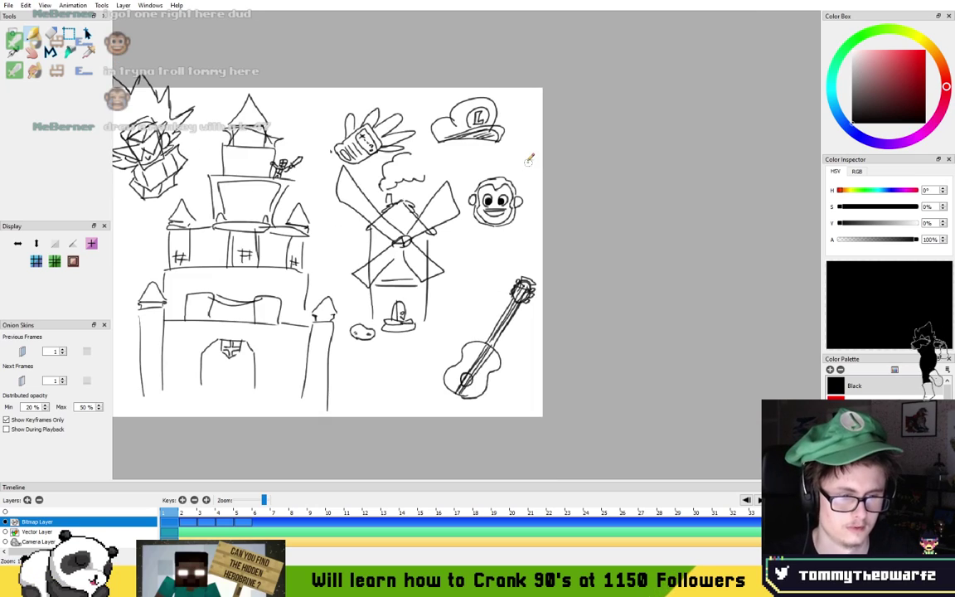
- Draw a round shape on a rectangular base below the windmill's doorway, with two dot eyes and a flat, upturned smile
scroll(477, 154, "up", 5)
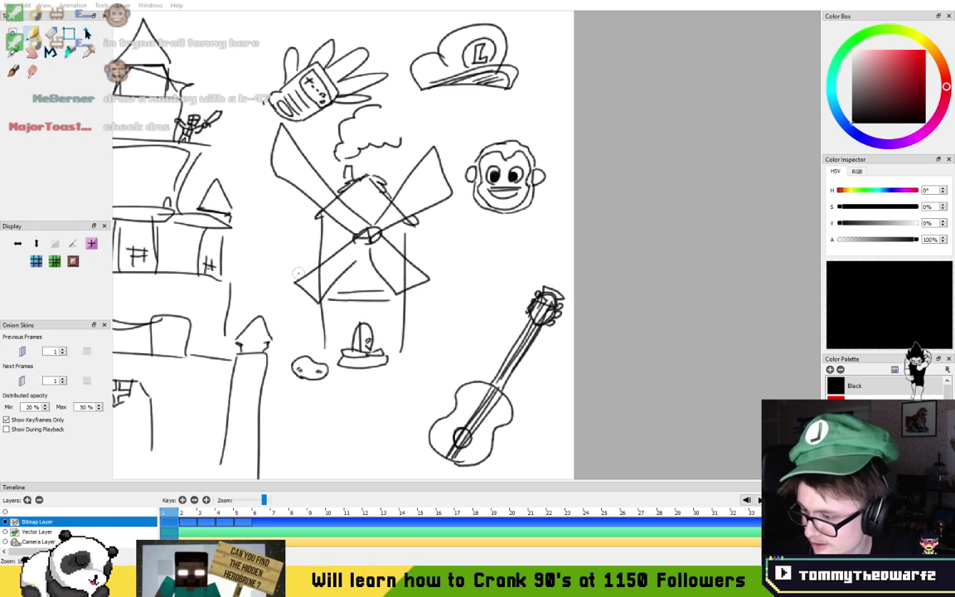
left_click_drag(338, 156, 423, 240)
scroll(422, 244, "down", 3)
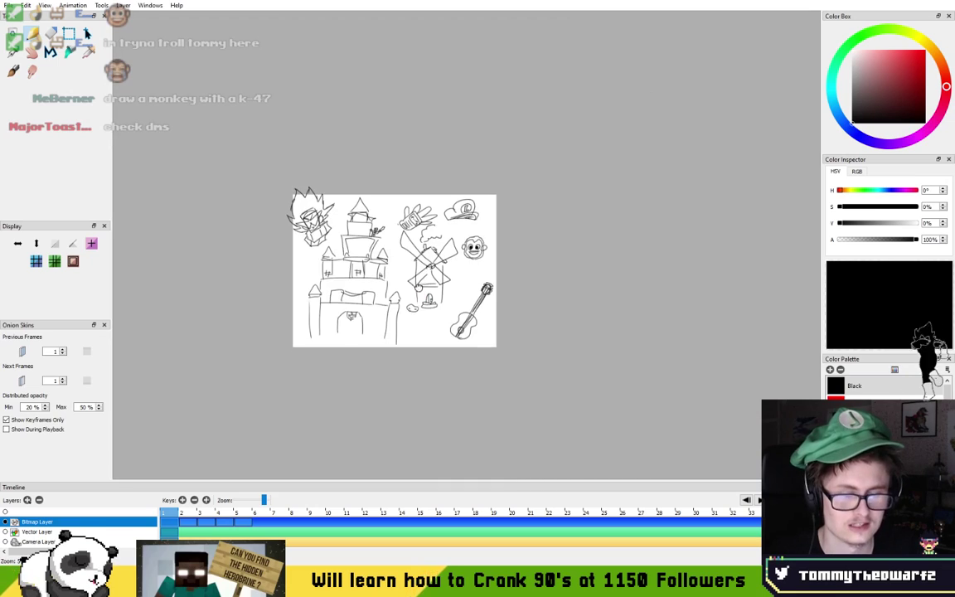
left_click_drag(424, 328, 428, 232)
scroll(429, 231, "up", 3)
scroll(445, 247, "up", 5)
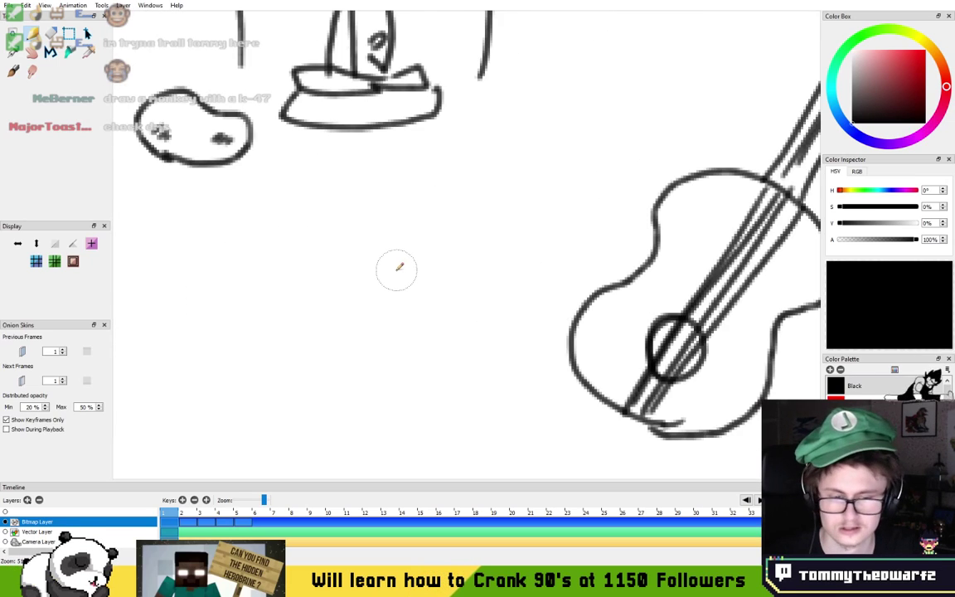
mouse_move(336, 342)
left_mouse_down()
mouse_move(305, 240)
mouse_move(381, 348)
mouse_move(338, 367)
mouse_move(322, 351)
mouse_move(320, 435)
mouse_move(407, 453)
mouse_move(403, 333)
left_mouse_up()
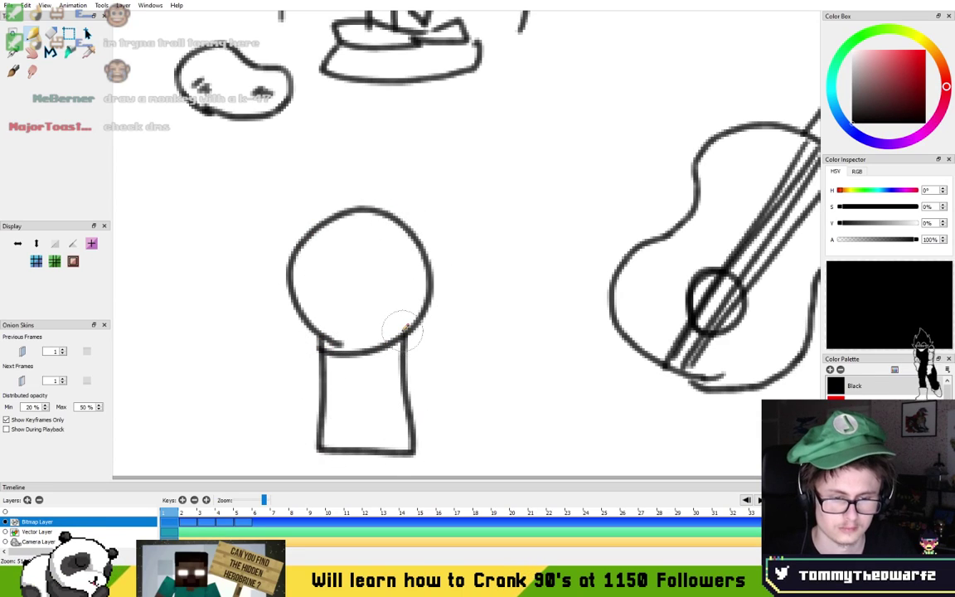
left_click(318, 282)
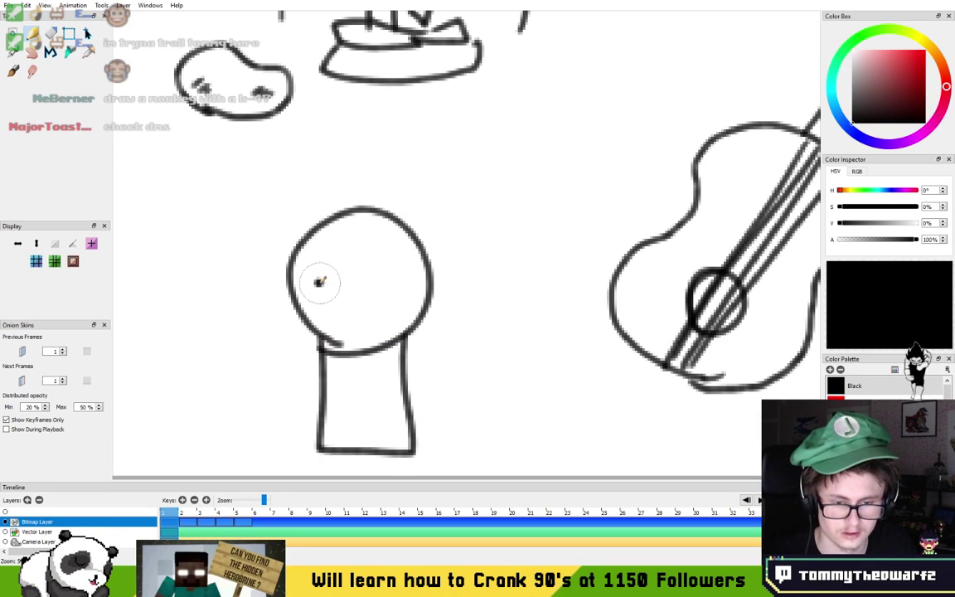
left_click(398, 282)
left_click_drag(318, 290, 401, 300)
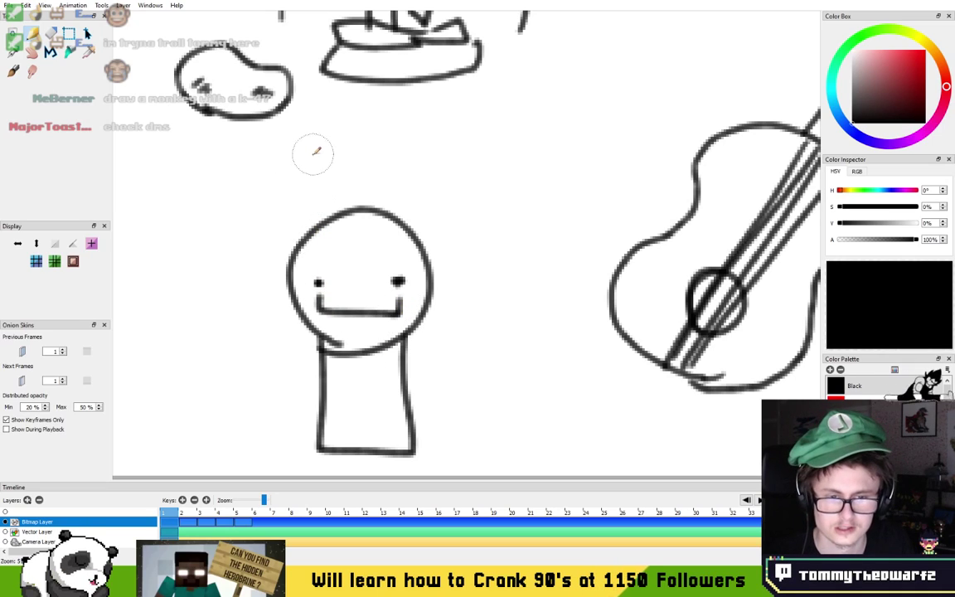
- Top the round smiling figure with a boxy head with eyebrows, eyes and mouth, and add two blocky arms and a leg-dividing line
mouse_move(307, 157)
left_mouse_down()
mouse_move(329, 155)
mouse_move(305, 161)
mouse_move(324, 173)
left_mouse_up()
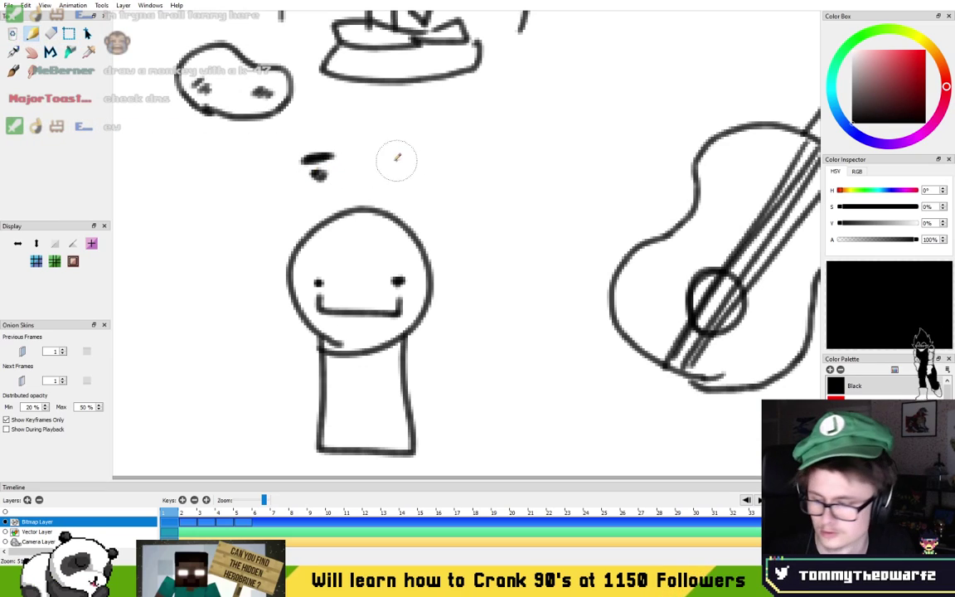
mouse_move(372, 144)
left_mouse_down()
mouse_move(399, 155)
mouse_move(371, 188)
mouse_move(332, 197)
mouse_move(419, 131)
mouse_move(286, 228)
left_mouse_up()
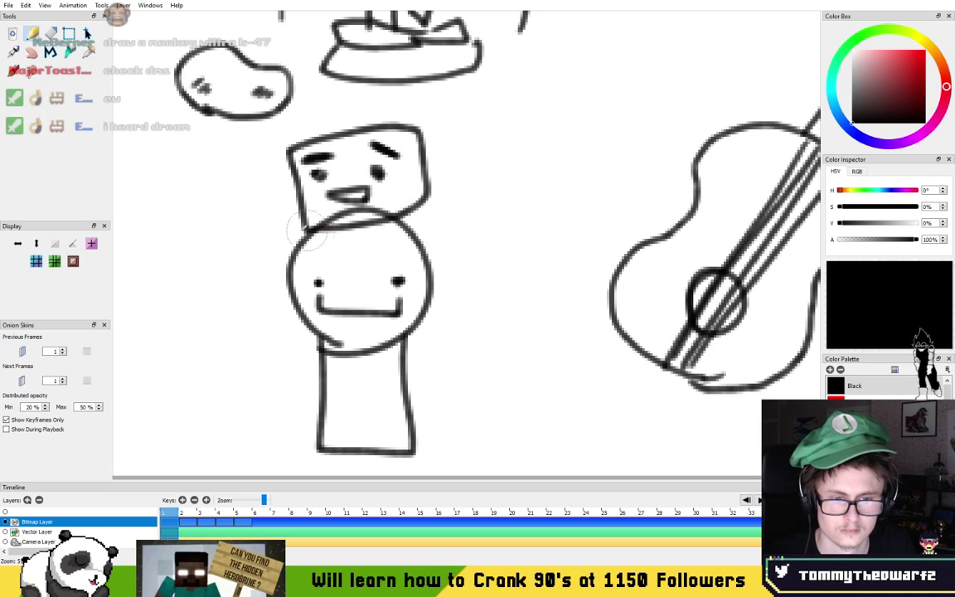
mouse_move(419, 238)
left_mouse_down()
mouse_move(481, 267)
mouse_move(424, 238)
left_mouse_up()
mouse_move(289, 243)
left_mouse_down()
mouse_move(256, 264)
mouse_move(300, 332)
left_mouse_up()
left_click_drag(366, 450, 370, 351)
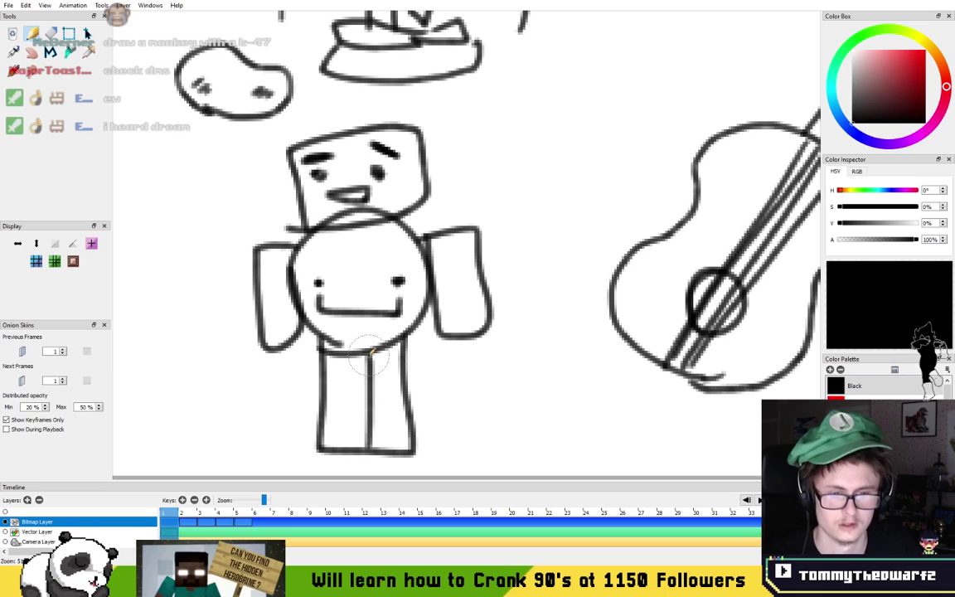
scroll(374, 321, "down", 4)
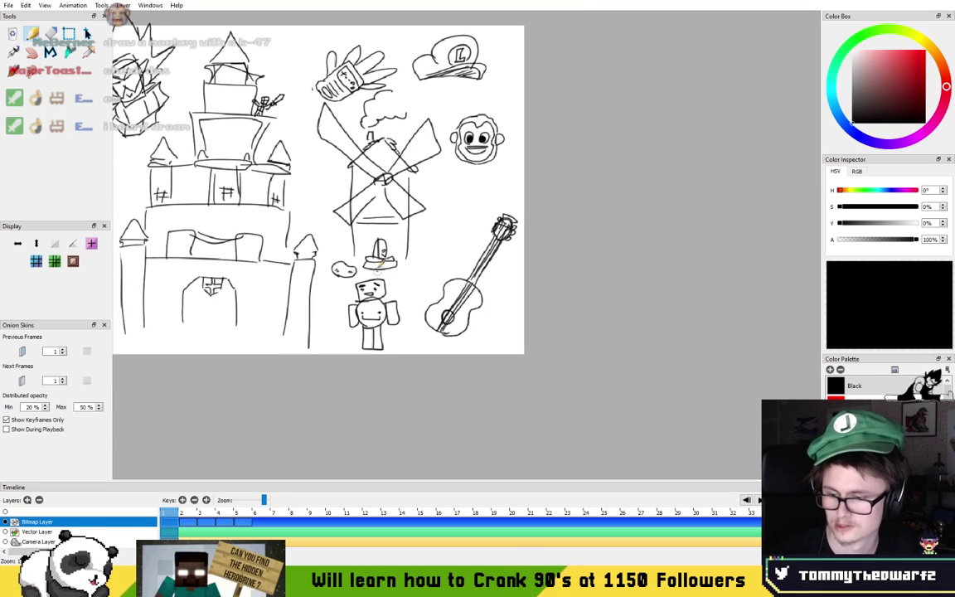
scroll(384, 245, "up", 2)
scroll(414, 285, "up", 3)
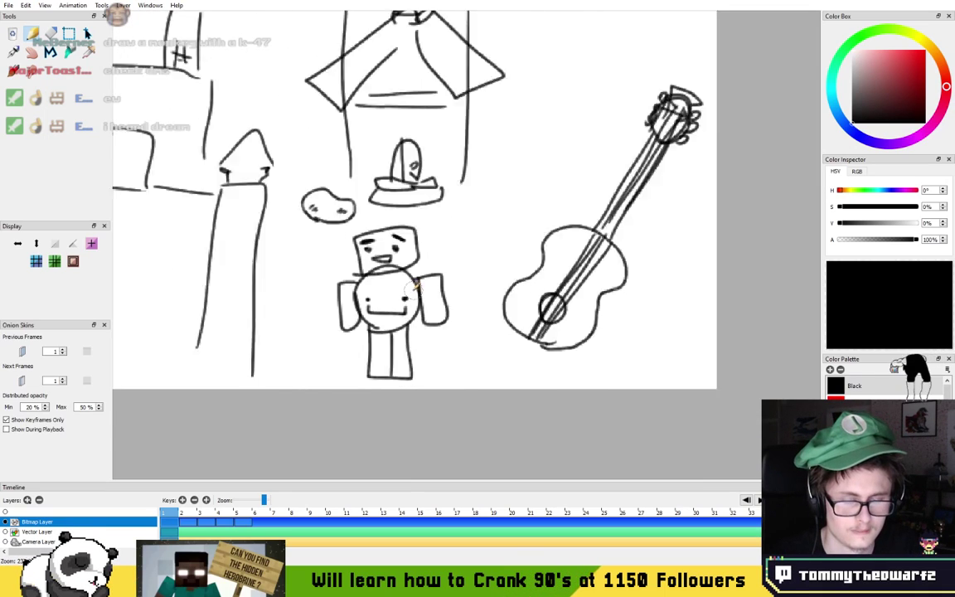
scroll(410, 256, "down", 2)
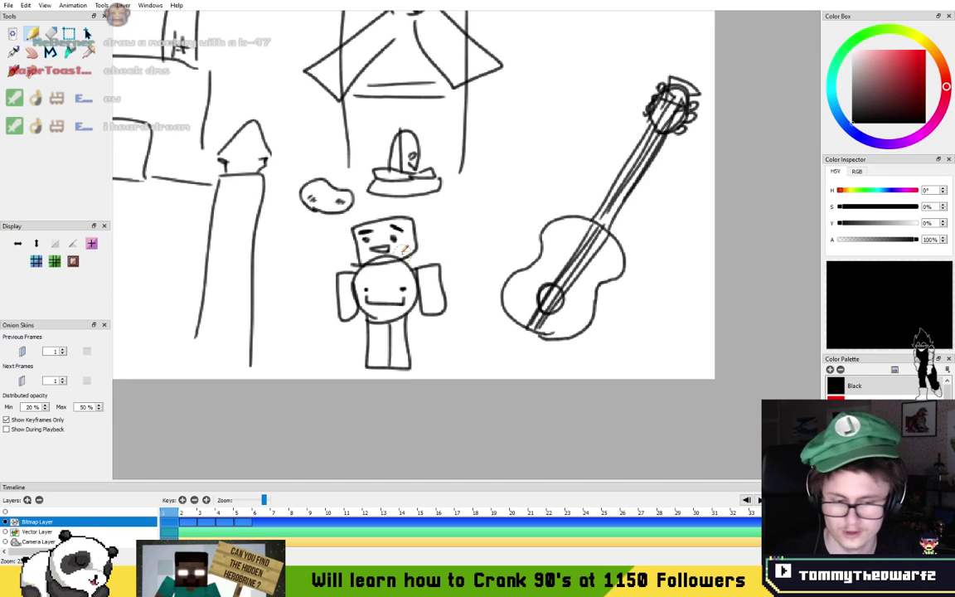
scroll(403, 250, "up", 3)
scroll(447, 182, "down", 2)
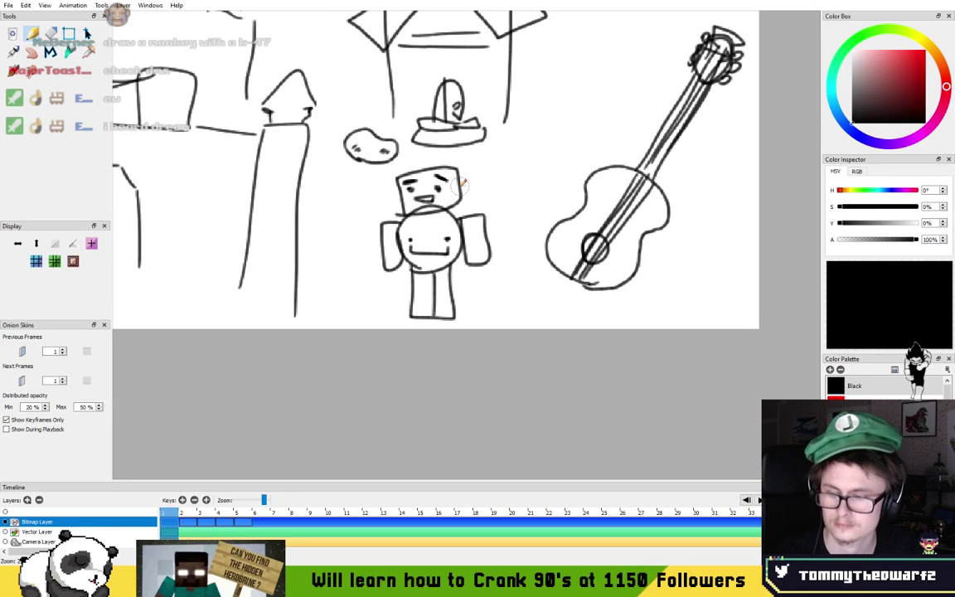
scroll(497, 155, "down", 6)
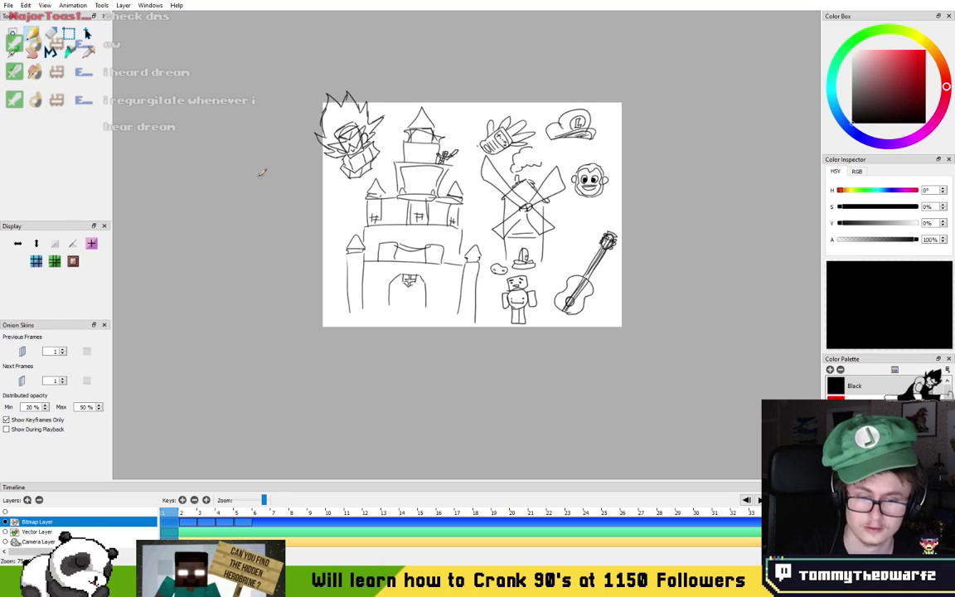
left_click_drag(262, 172, 267, 183)
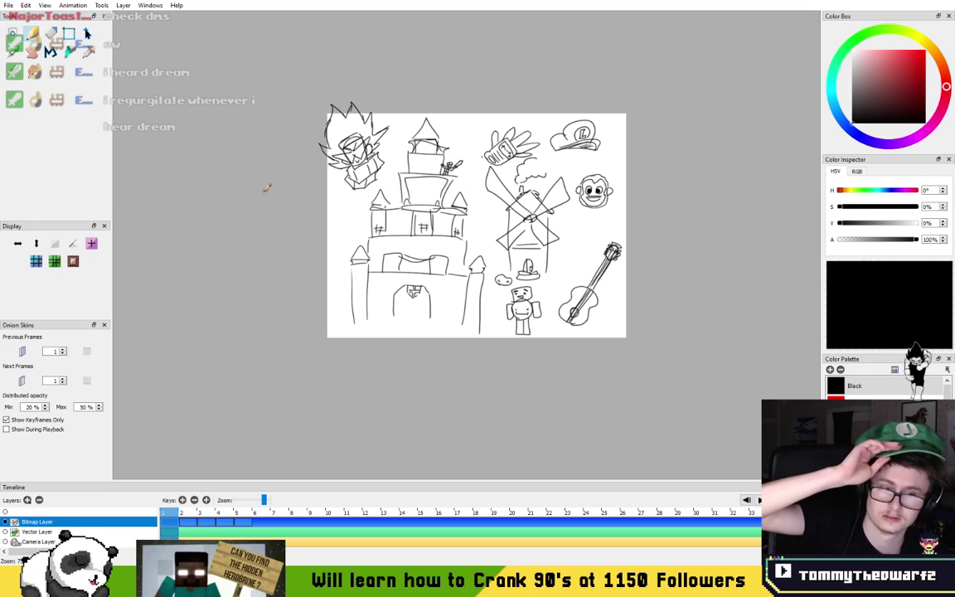
- Look through the sketches on frames 2 and 3, ending on frame 2
key("period")
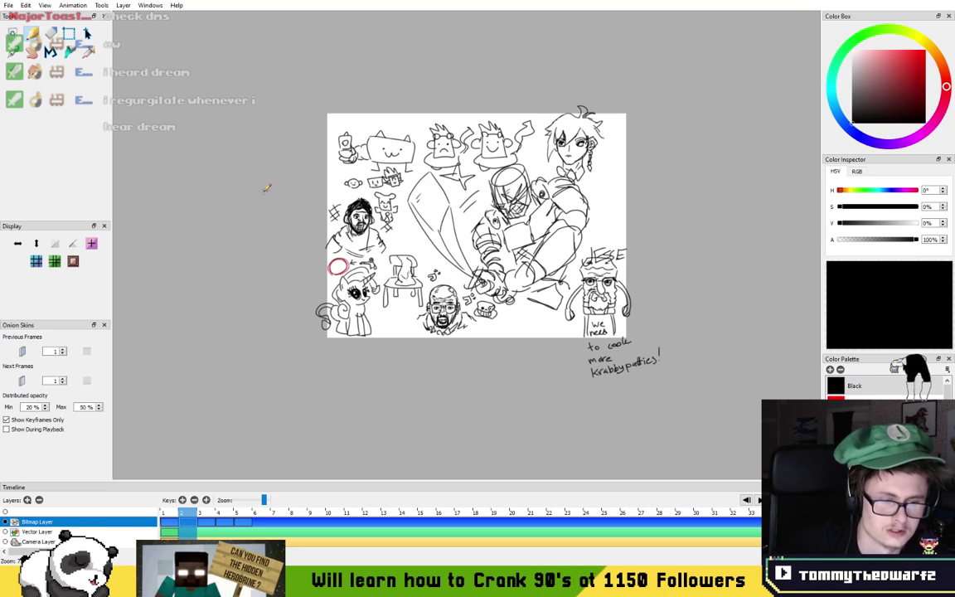
key("period")
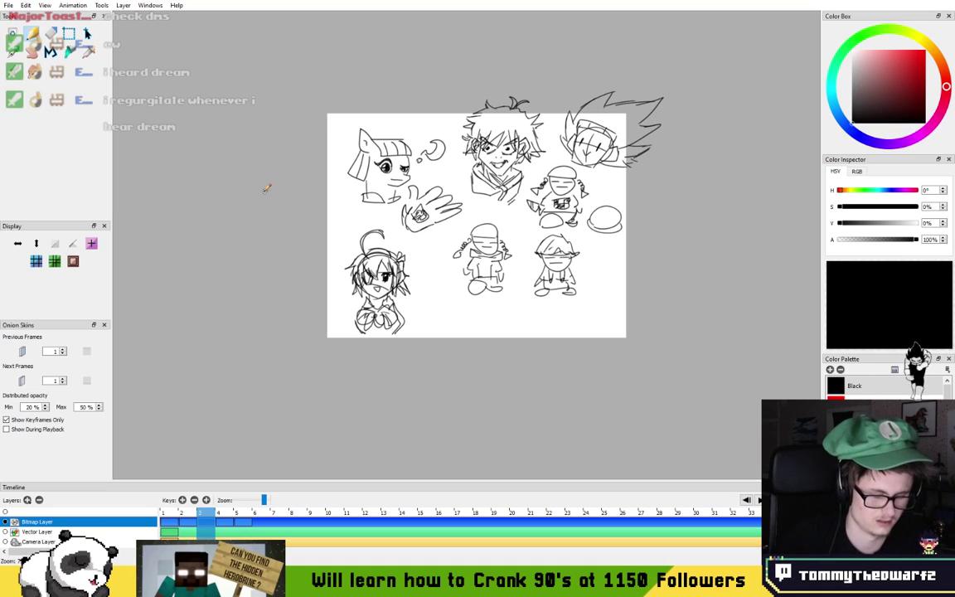
key("comma")
- Draw a large freehand loop around the JESSE figure and its caption on frame 2, and undo it
left_click_drag(600, 441, 608, 385)
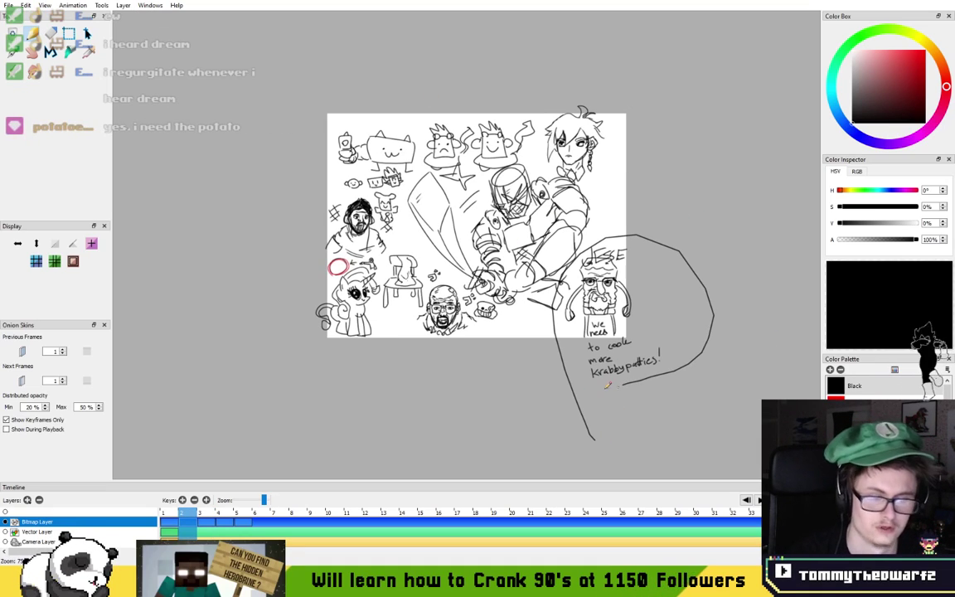
key("ctrl+z")
scroll(522, 203, "up", 2)
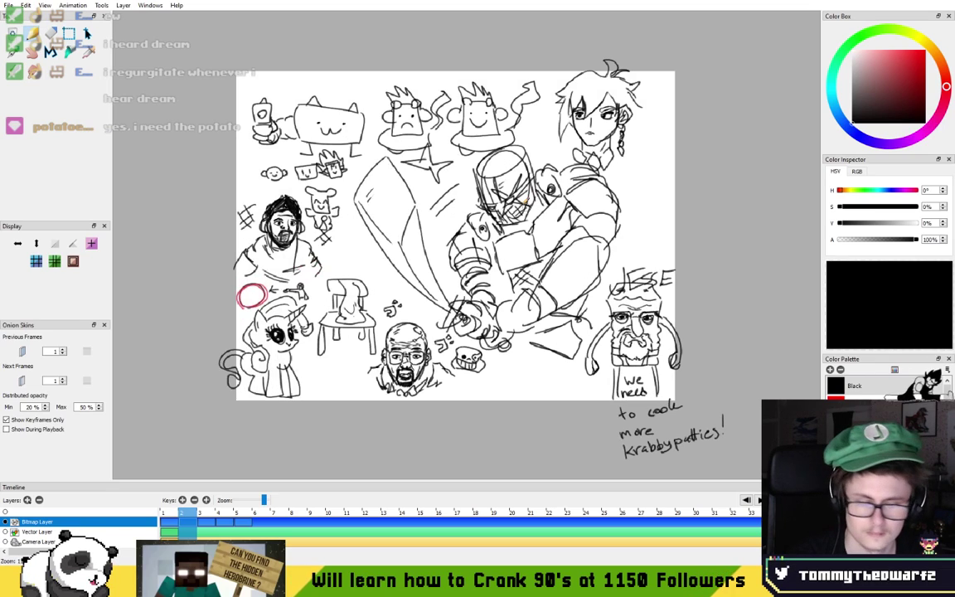
- Return to frame 1 and inspect the blushing potato below the windmill up close, followed by the whole page
key("Left")
key("Right")
key("Left")
scroll(464, 325, "up", 5)
left_click_drag(562, 259, 276, 276)
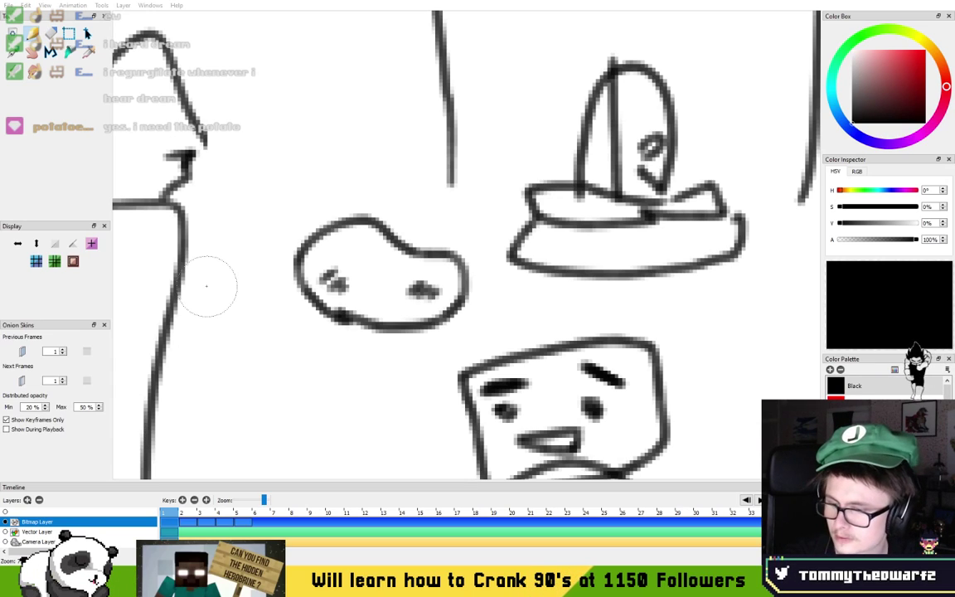
scroll(486, 198, "down", 10)
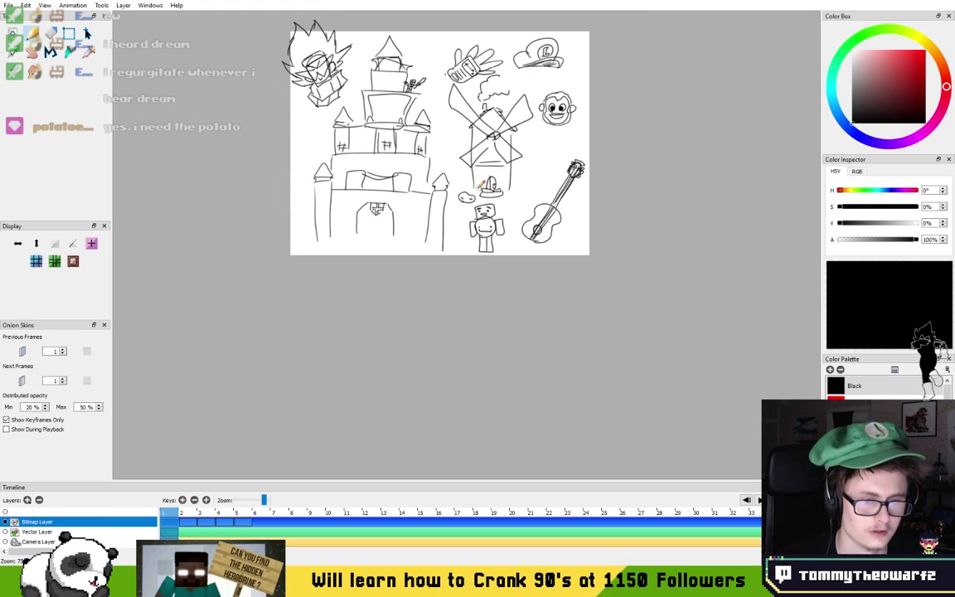